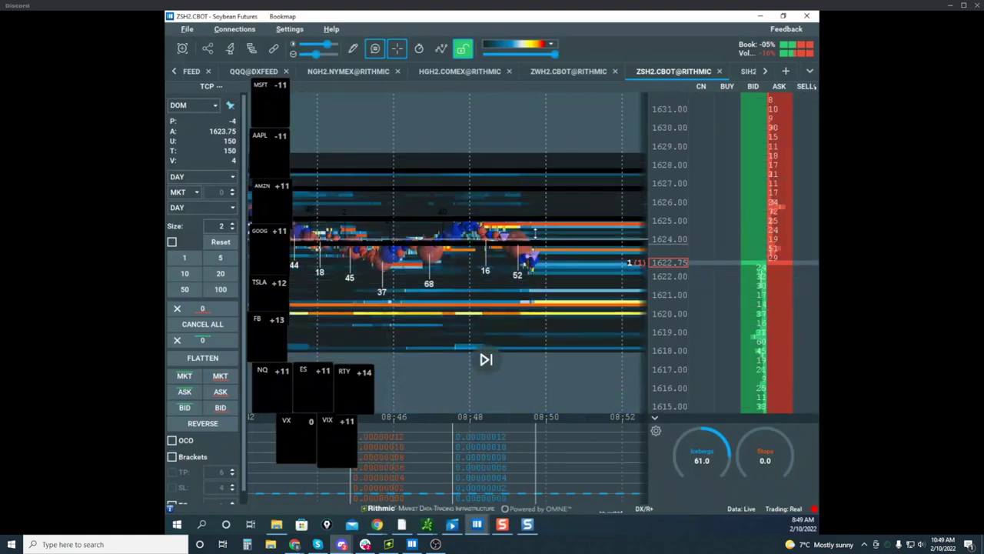
Step: Place two 2-lot buy stop orders at 1634.00 on the soybean futures price ladder
scroll(539, 241, down, 3)
drag(569, 220, 555, 248)
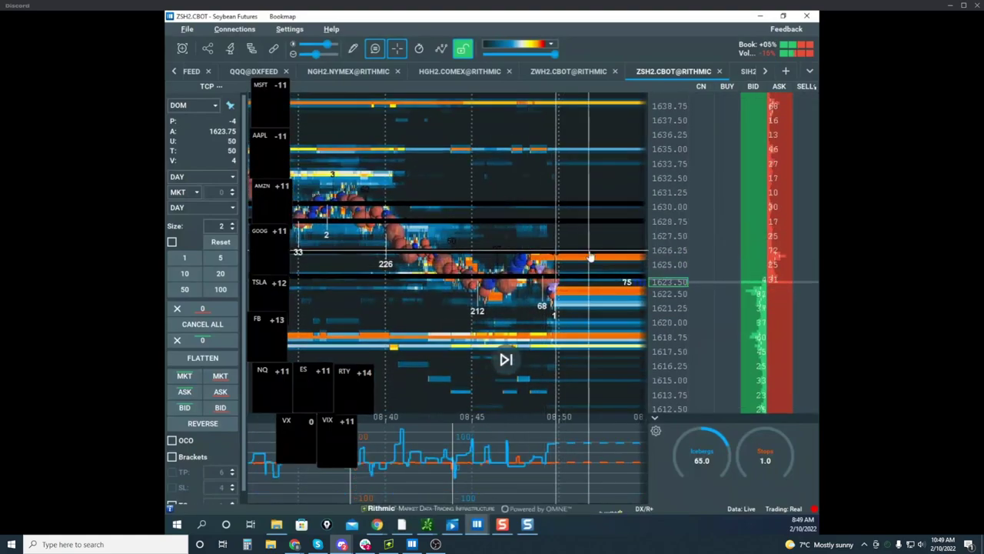
drag(575, 229, 582, 270)
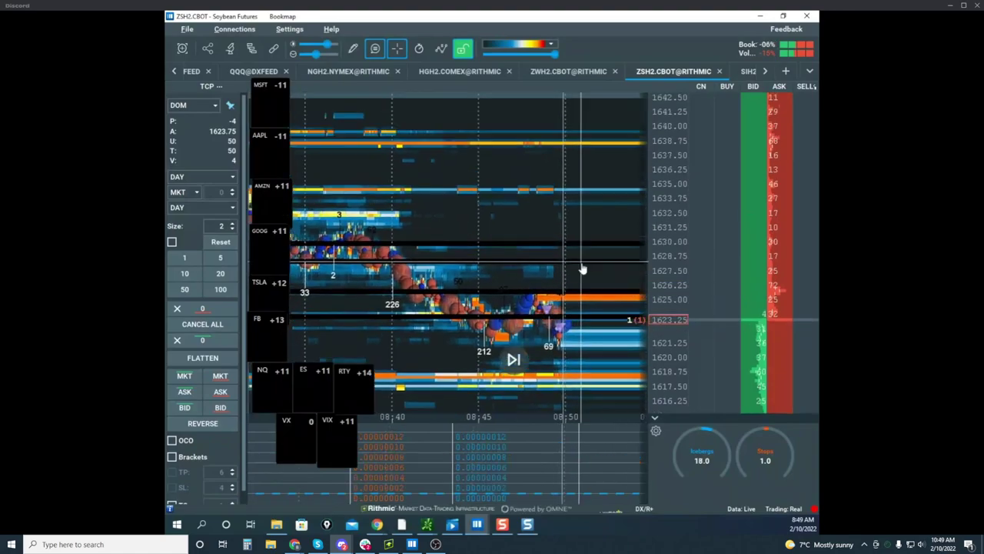
scroll(657, 233, up, 3)
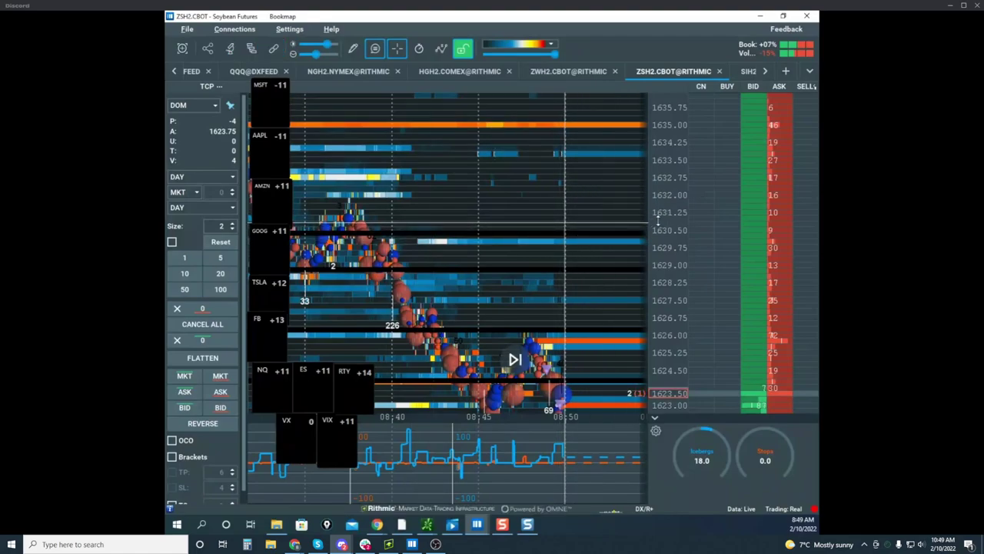
scroll(659, 227, up, 1)
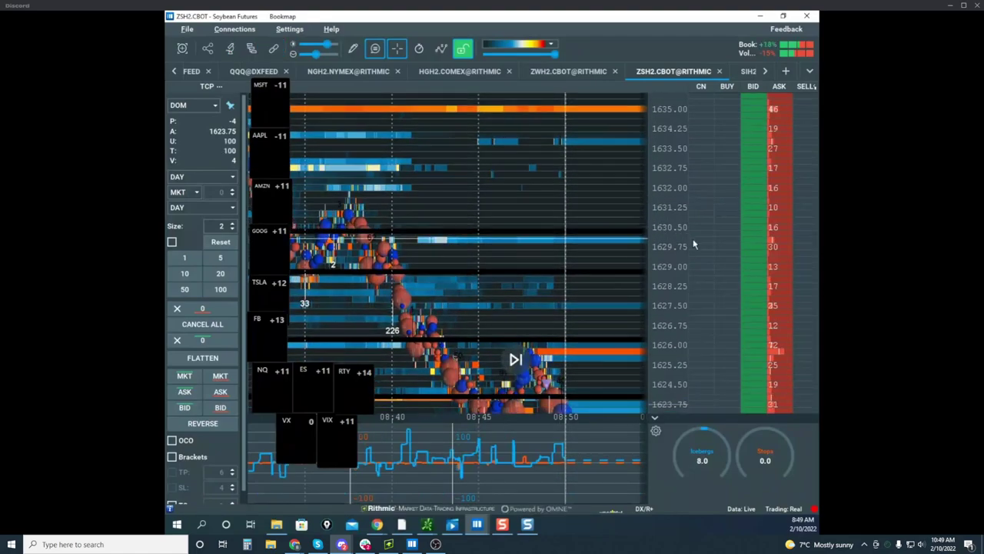
click(756, 139)
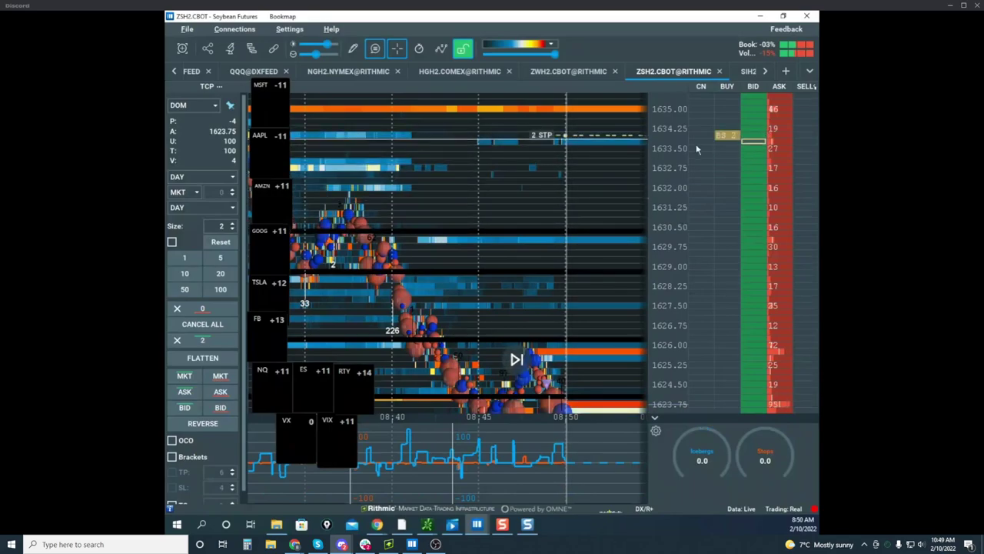
scroll(632, 206, down, 4)
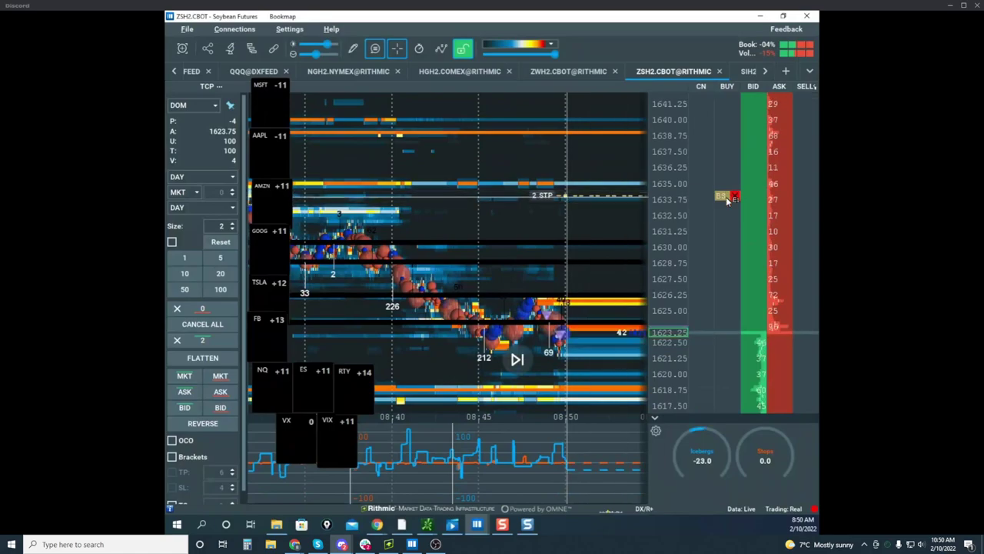
click(745, 199)
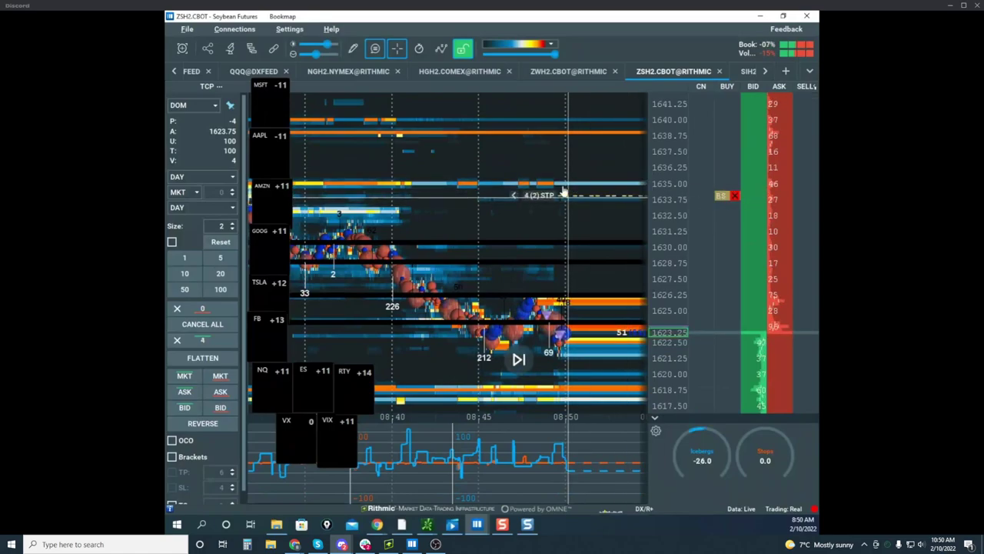
Step: Examine the soybean liquidity and order flow between the current price and the buy stop orders
drag(577, 194, 563, 119)
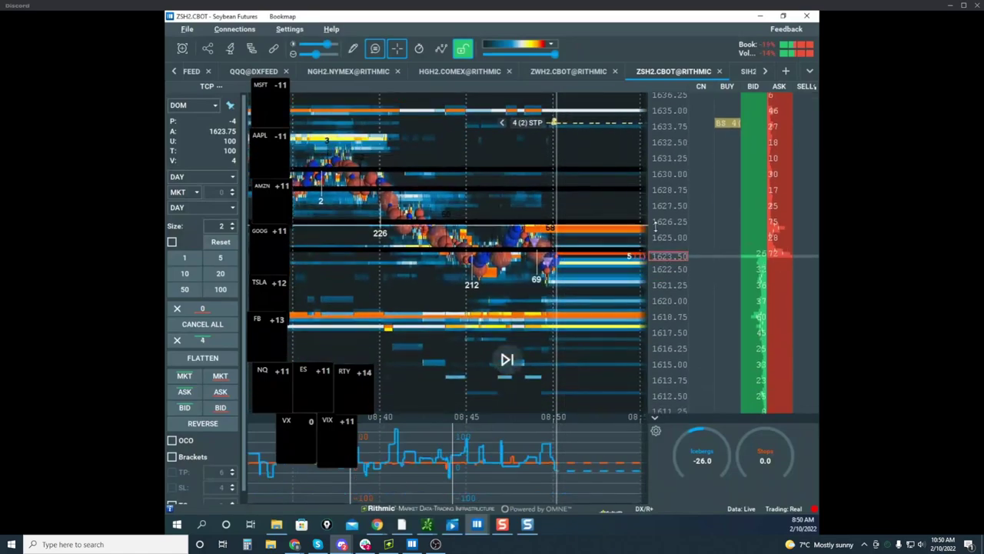
scroll(668, 188, up, 3)
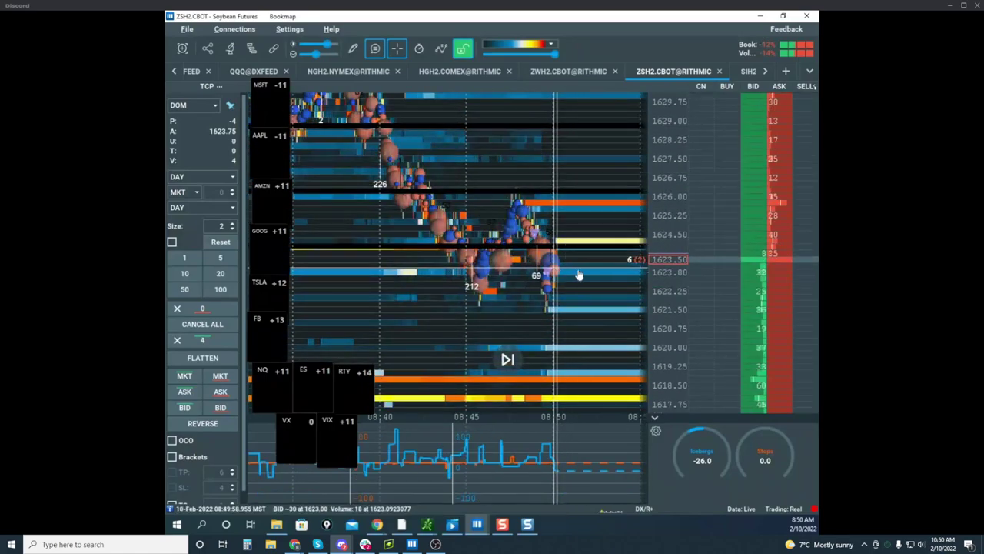
scroll(579, 277, up, 2)
scroll(582, 281, up, 3)
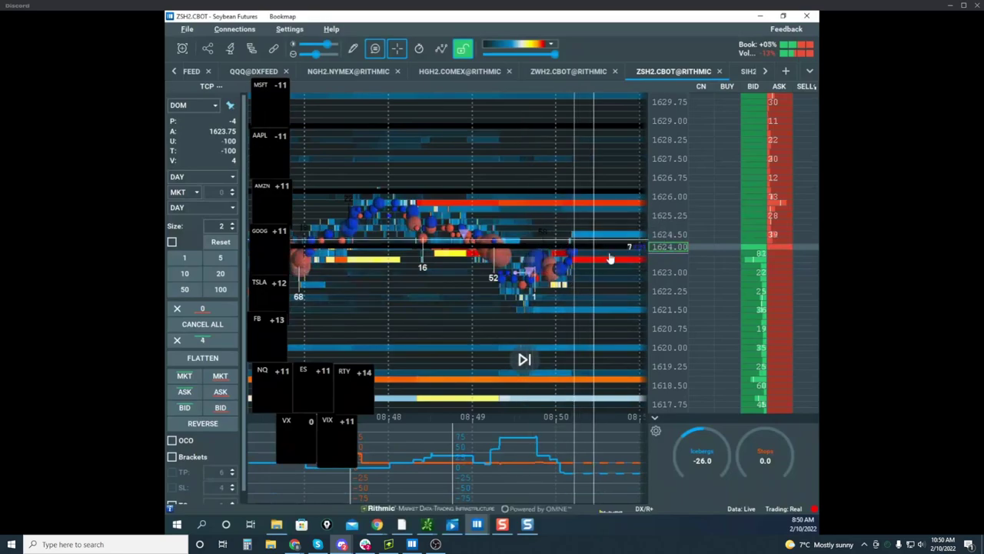
scroll(577, 197, down, 5)
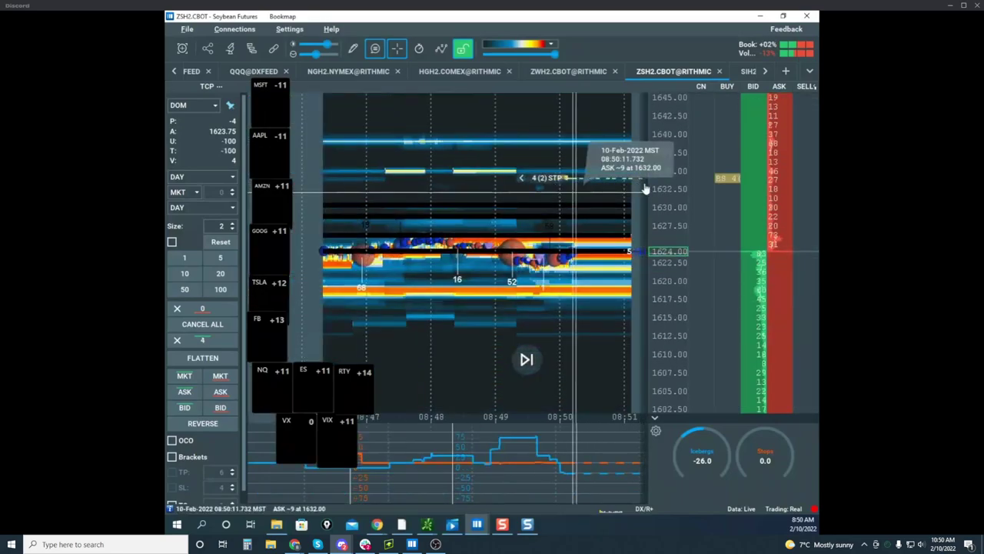
drag(575, 16, 576, 90)
click(762, 89)
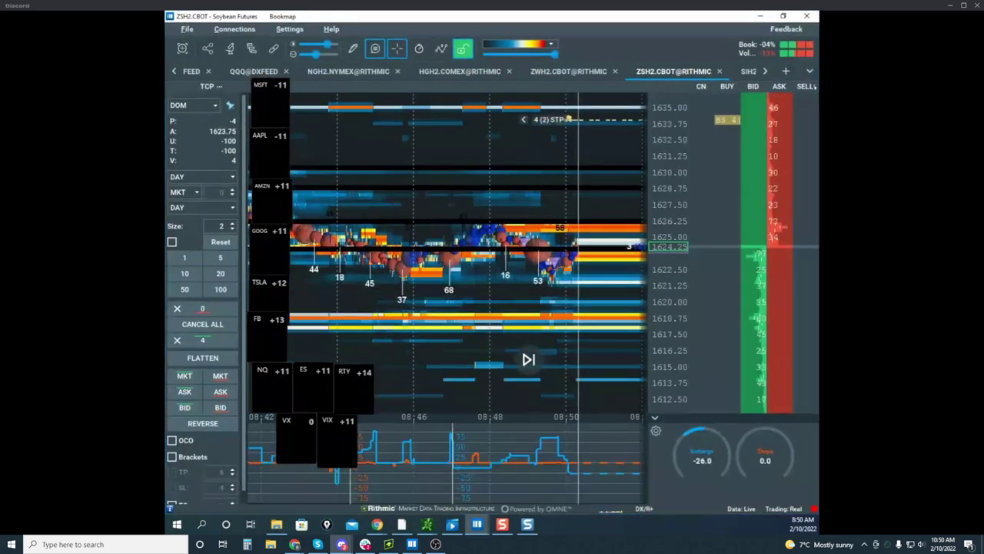
Step: Switch to Chrome and look up the ES contract size for a 10.00-point stop in the risk worksheet
drag(166, 132, 700, 118)
click(770, 107)
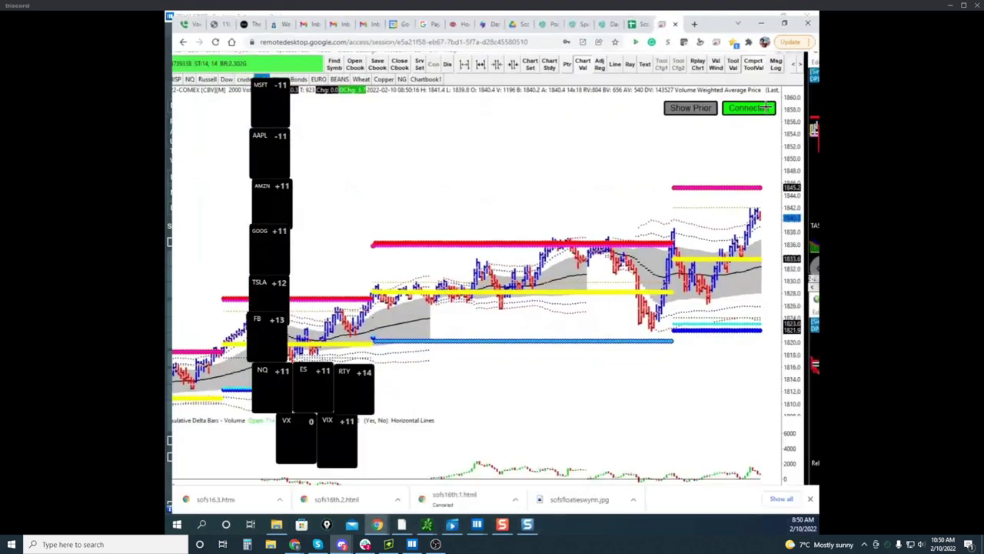
click(630, 20)
scroll(218, 172, up, 20)
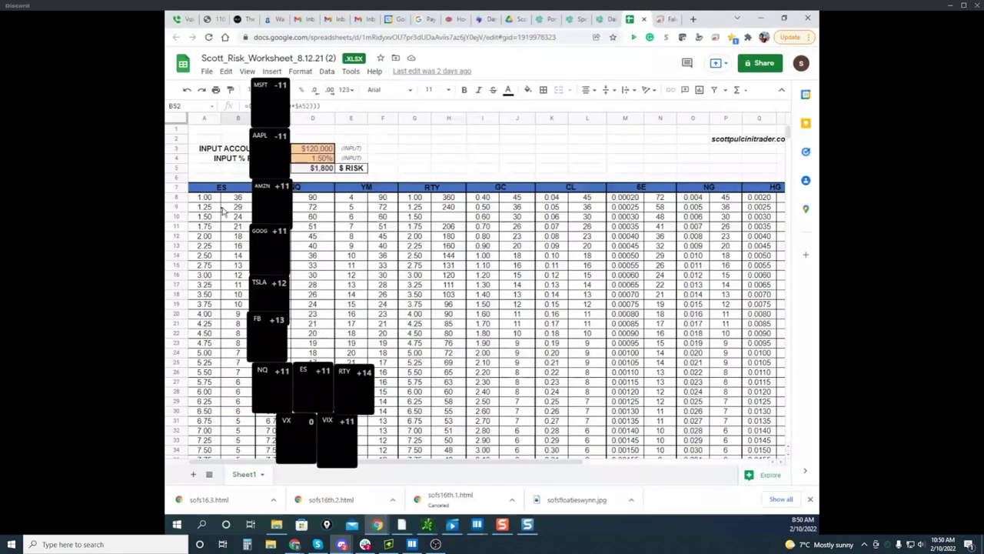
scroll(208, 225, down, 7)
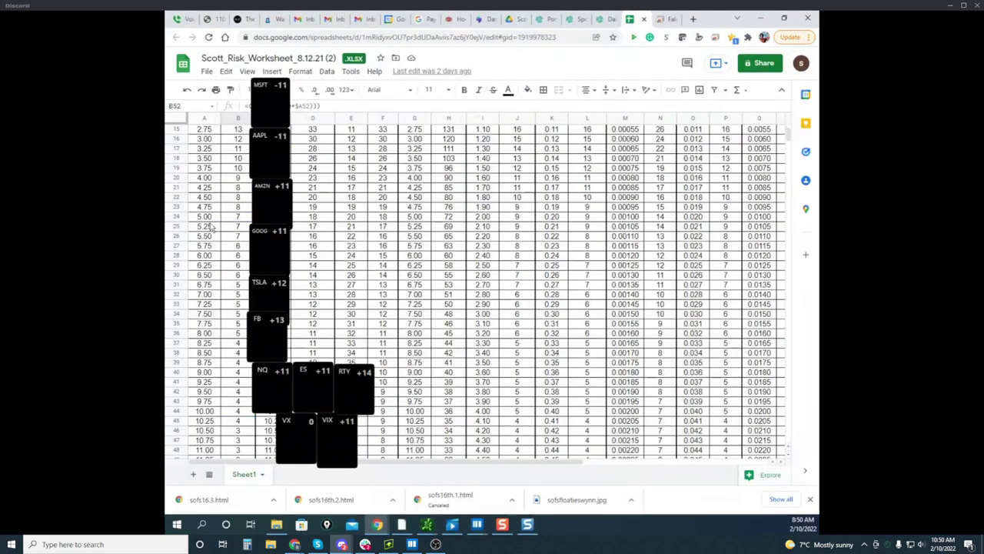
click(207, 286)
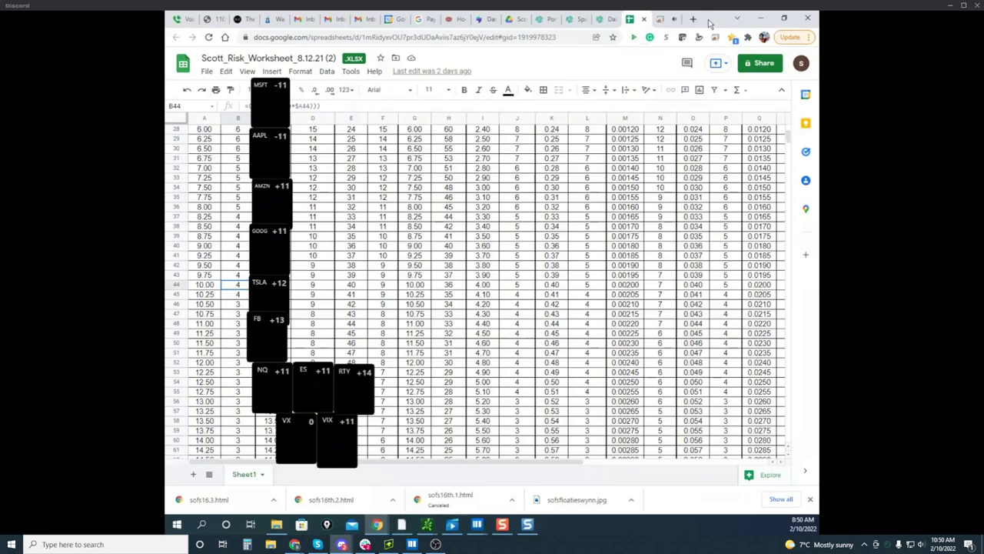
Step: Return to Bookmap and inspect the recent soybean trades and resting asks just above the current price
drag(711, 25, 653, 106)
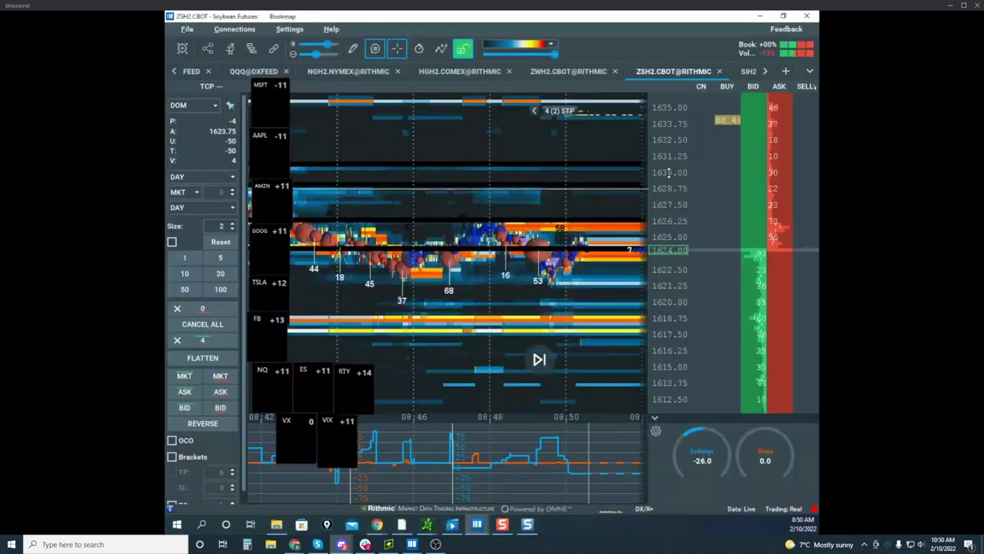
scroll(669, 173, up, 3)
drag(485, 196, 438, 184)
drag(621, 219, 565, 194)
scroll(542, 194, down, 3)
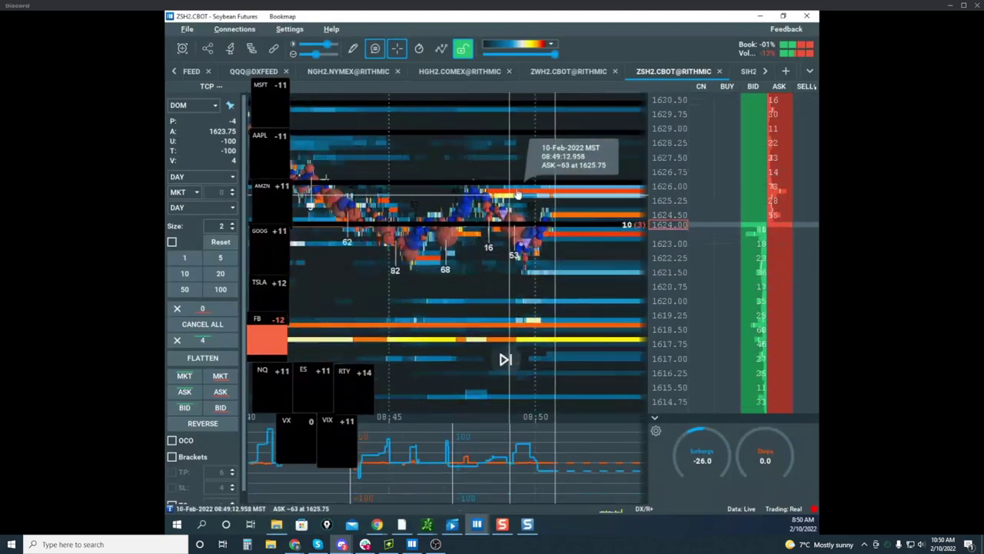
Step: Put the soybean window away and bring up the E-Mini S&P 500 heatmap at the latest price action
mouse_move(499, 19)
mouse_down()
mouse_move(518, 16)
mouse_move(492, 85)
mouse_move(492, 11)
mouse_up()
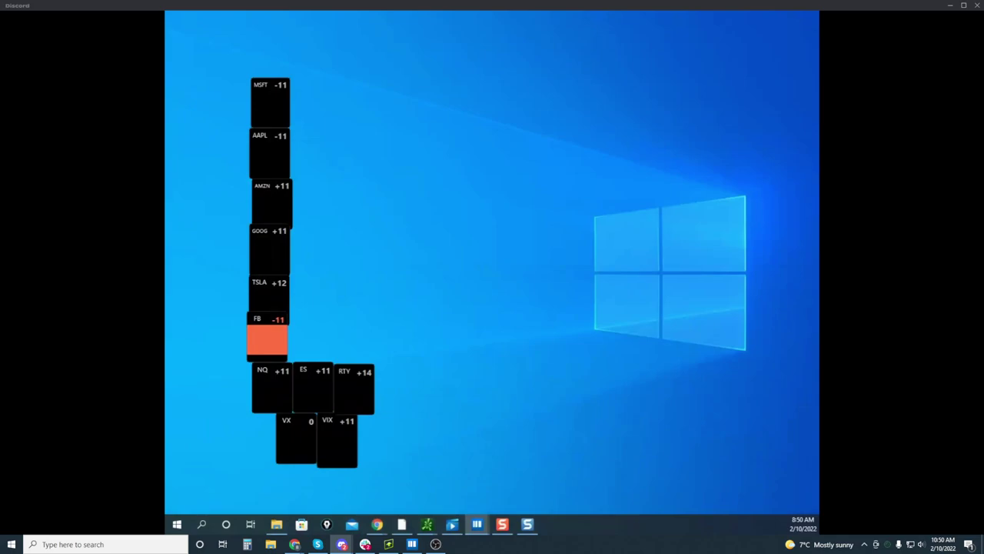
drag(166, 57, 527, 55)
click(671, 55)
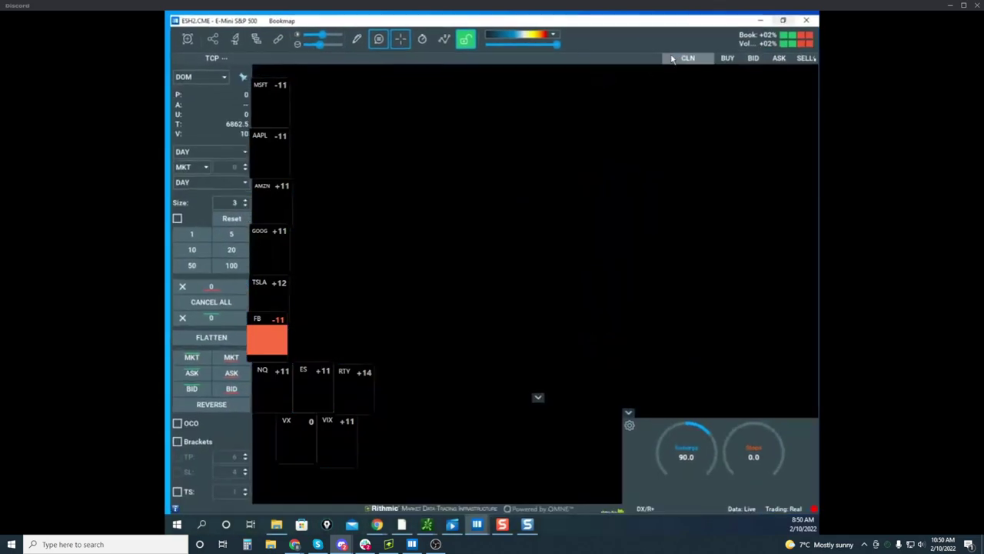
drag(553, 151, 450, 128)
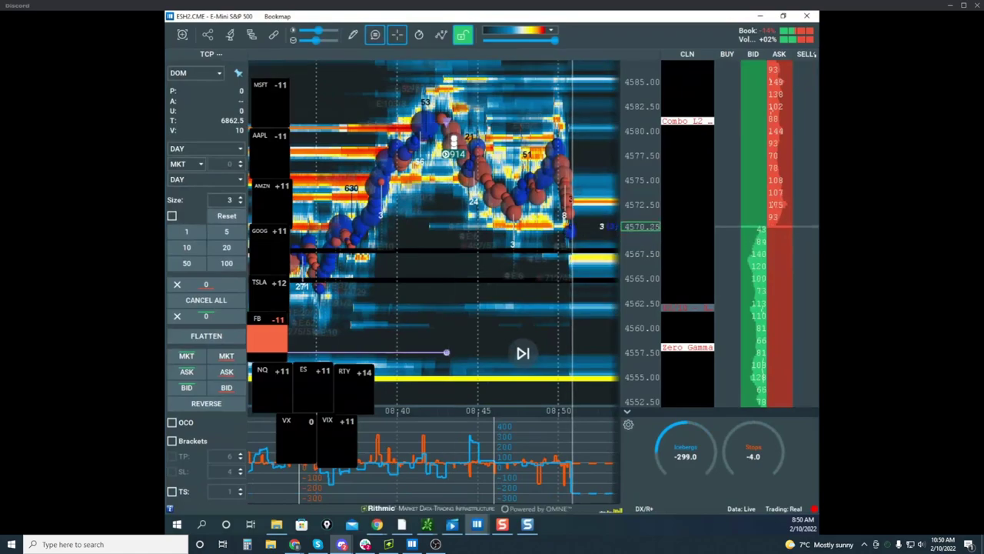
Step: Switch to the S&P chart in Chrome, sketch possible price paths from the 4581.50 resistance, and clear the marks
click(377, 523)
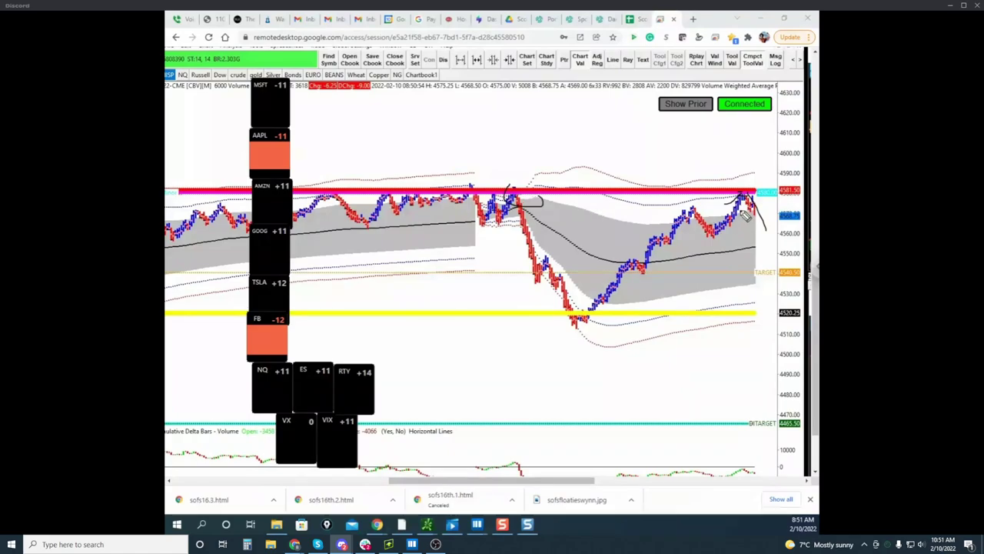
drag(788, 110, 792, 110)
drag(755, 141, 785, 138)
click(755, 168)
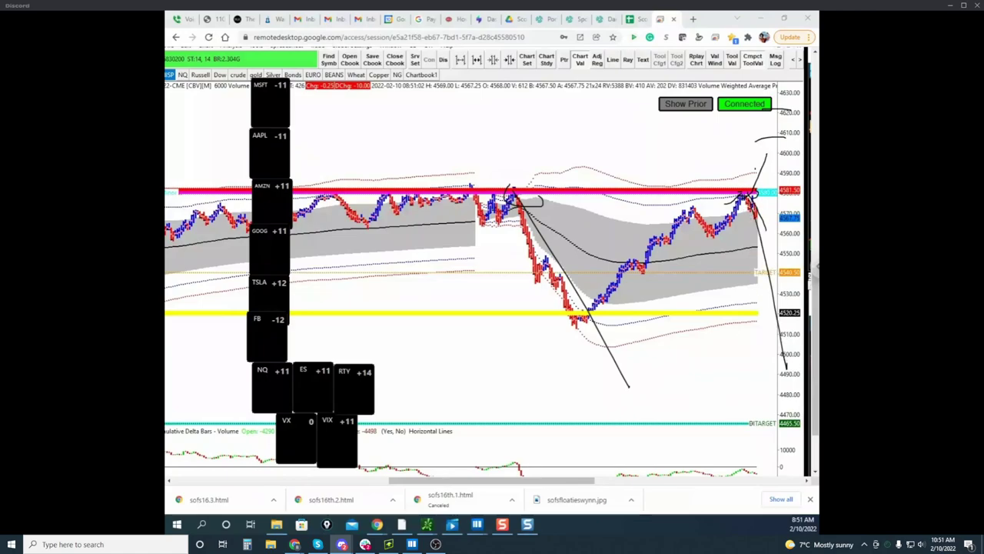
key(Escape)
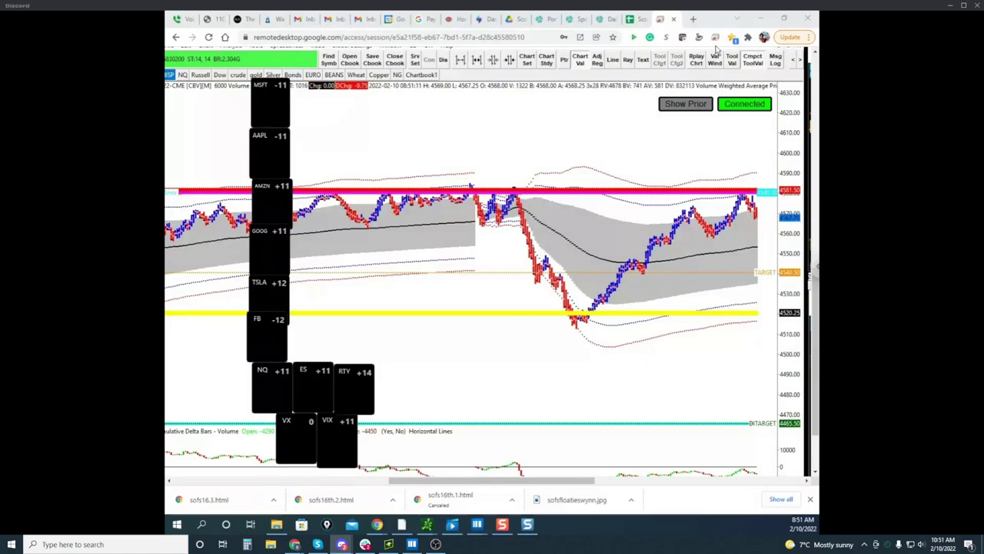
Step: Return to the E-Mini S&P 500 heatmap in Bookmap and examine the earlier price swings and liquidity levels
drag(695, 19, 665, 74)
click(730, 70)
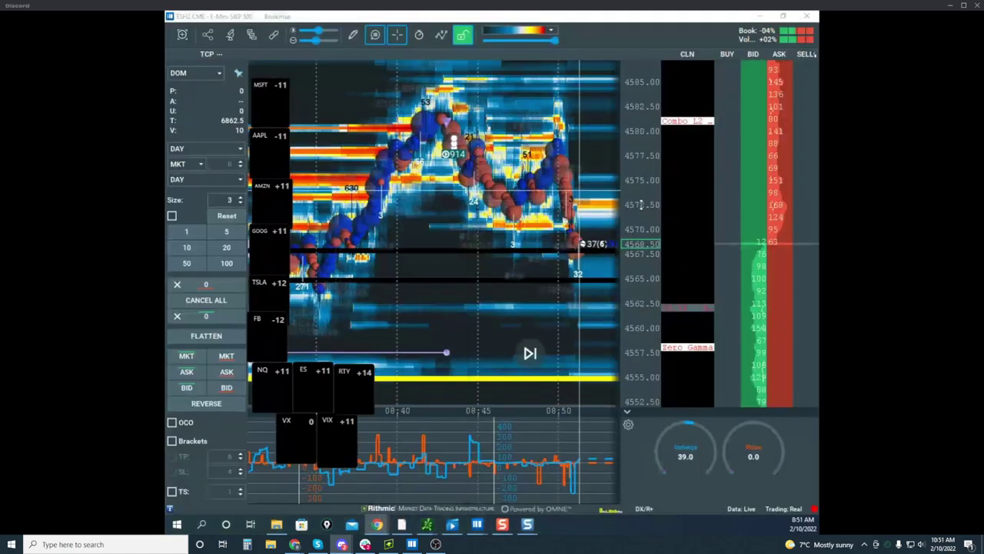
scroll(520, 143, down, 3)
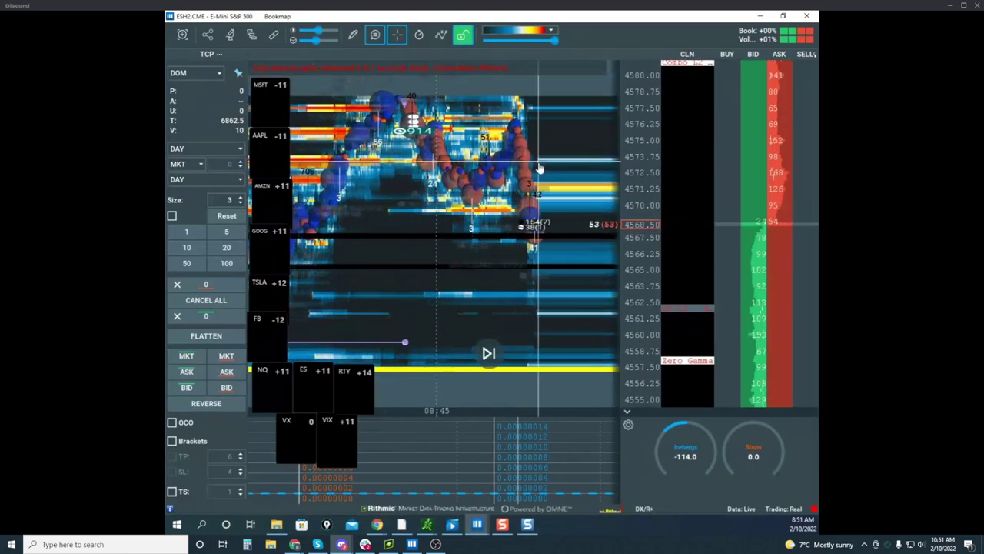
scroll(636, 163, up, 2)
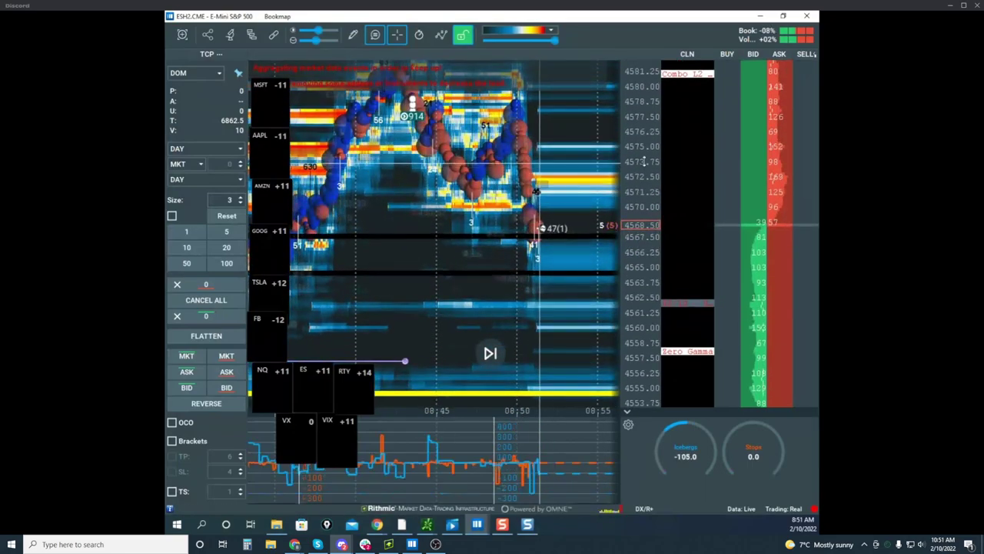
scroll(643, 160, down, 2)
scroll(496, 198, down, 4)
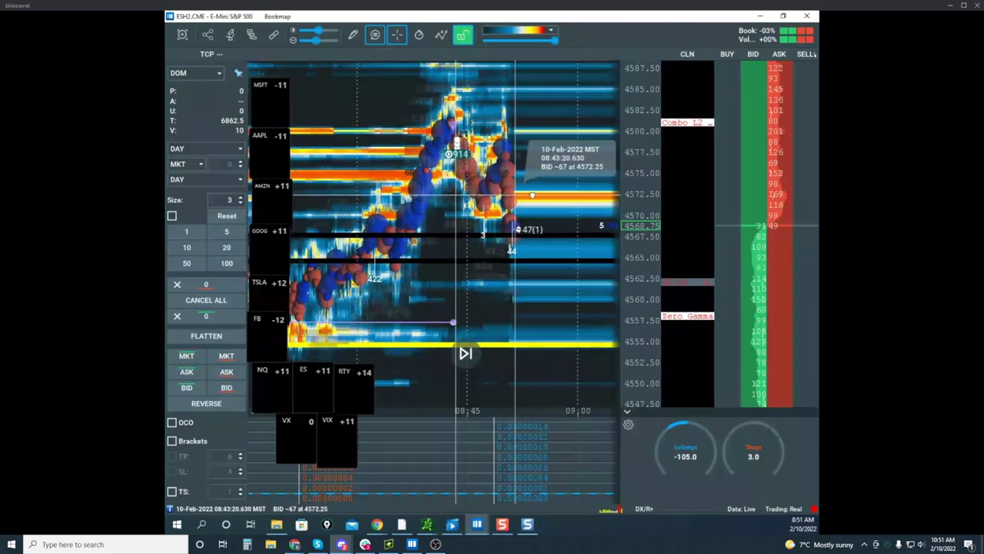
drag(532, 195, 609, 189)
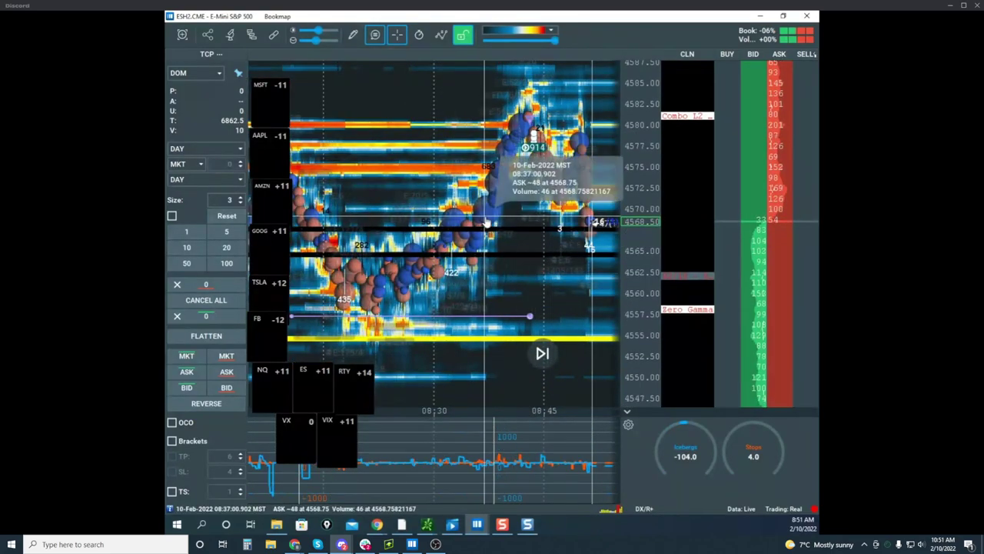
scroll(527, 257, down, 2)
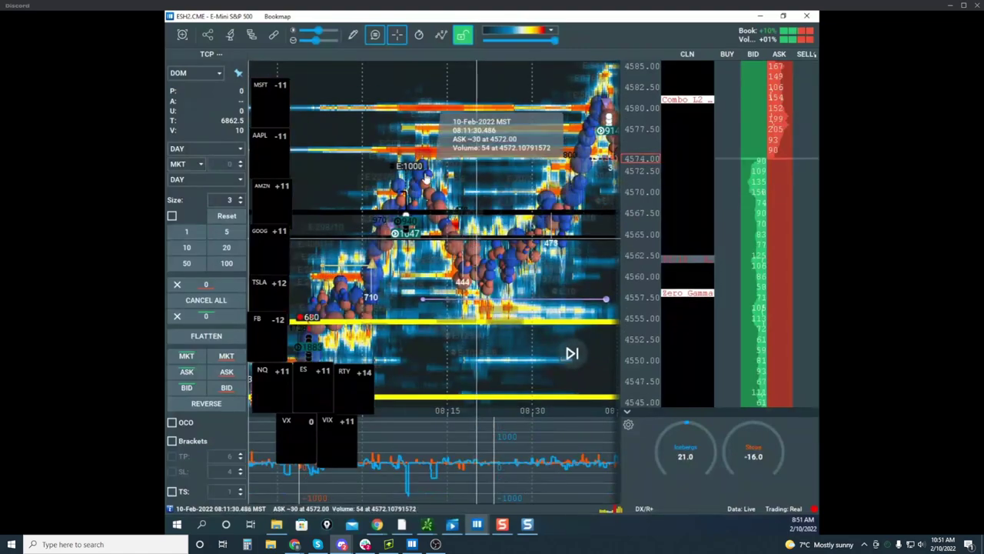
Step: Sketch the recent rally and possible moves up to Combo L2 or down past Zero Gamma, and clear the marks
drag(545, 187, 476, 187)
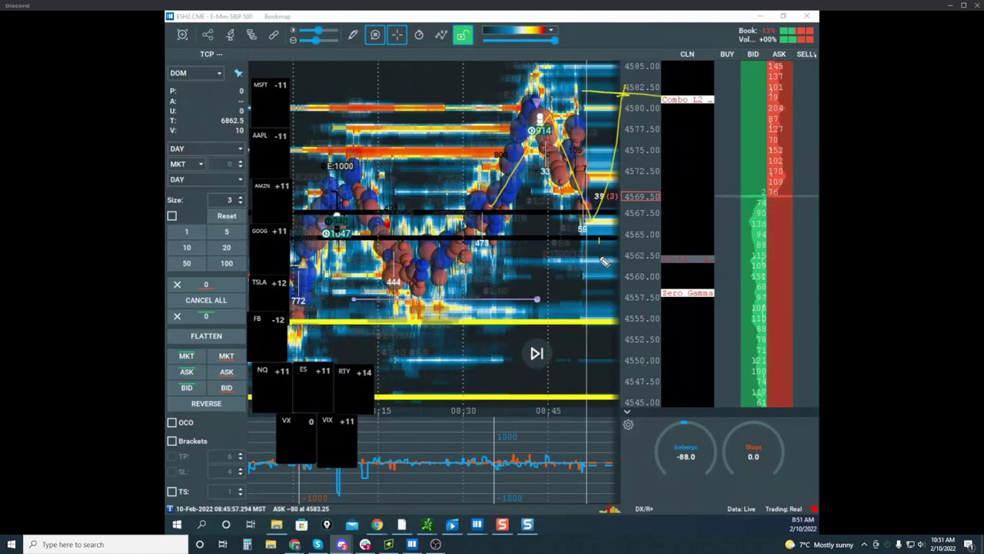
drag(601, 258, 596, 342)
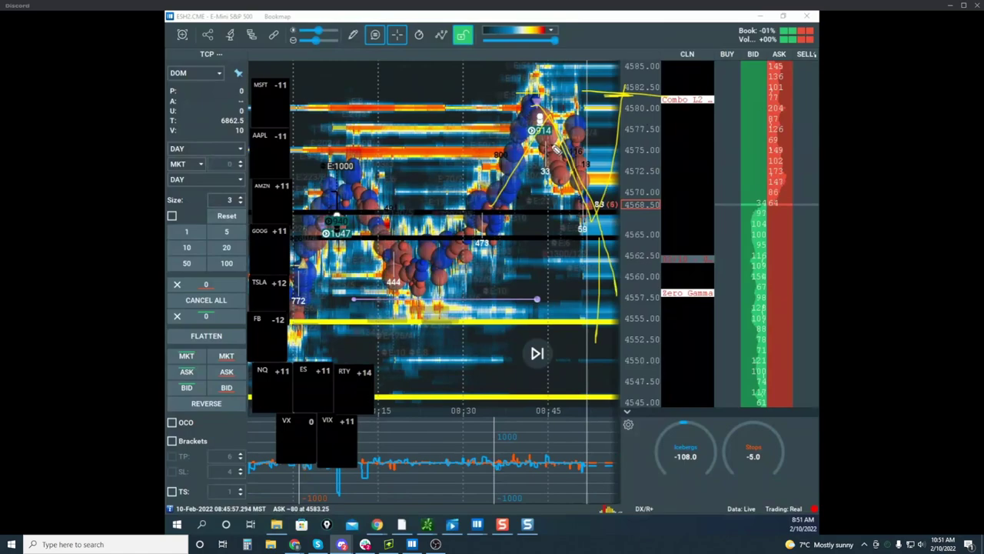
key(Escape)
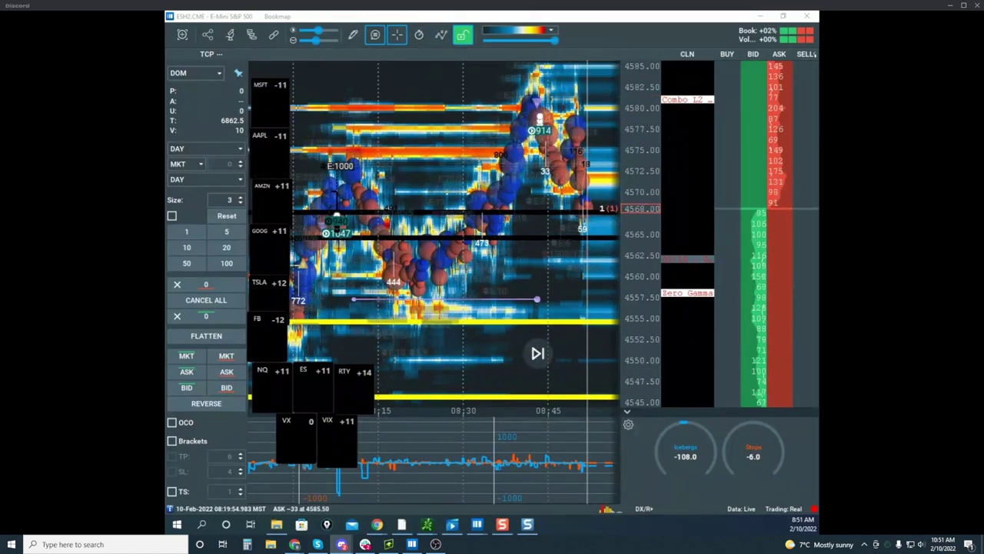
Step: Put the S&P 500 window away and bring up the E-Mini Nasdaq-100 heatmap
mouse_move(462, 17)
mouse_down()
mouse_move(461, 36)
mouse_move(478, 25)
mouse_up()
key(super+Down)
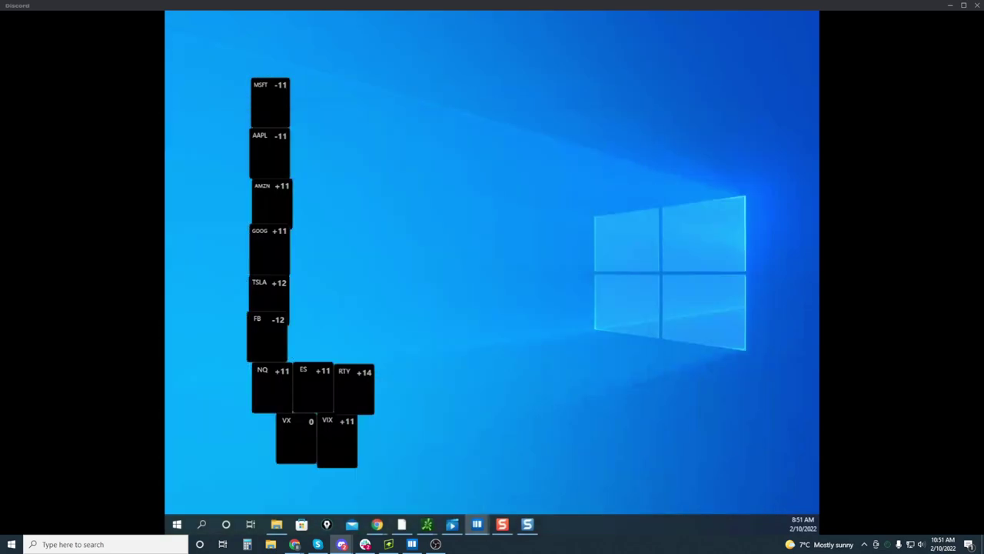
drag(466, 87, 542, 71)
click(705, 58)
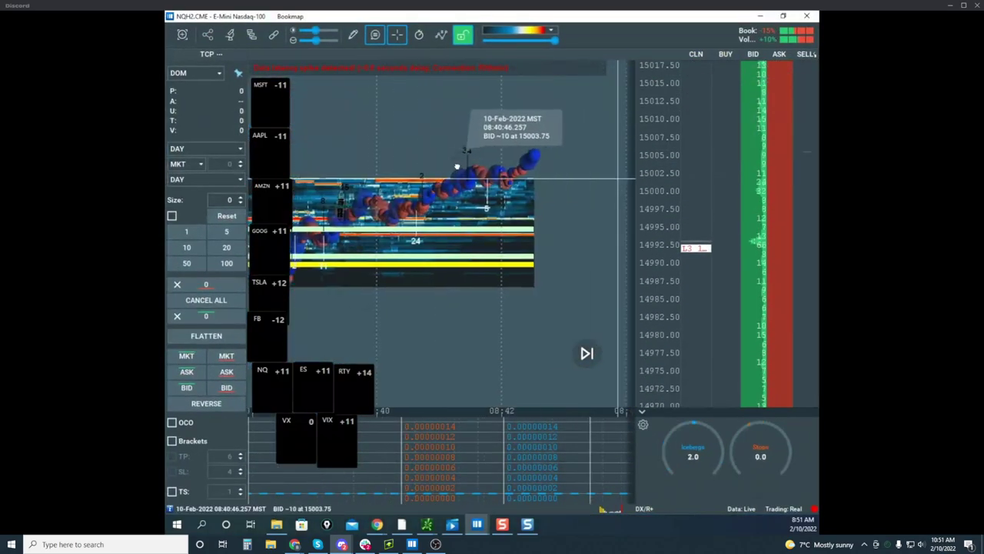
Step: Examine the recent rally and pullback between the 15050 and 15000 levels on the E-Mini Nasdaq-100 heatmap
drag(641, 155, 646, 128)
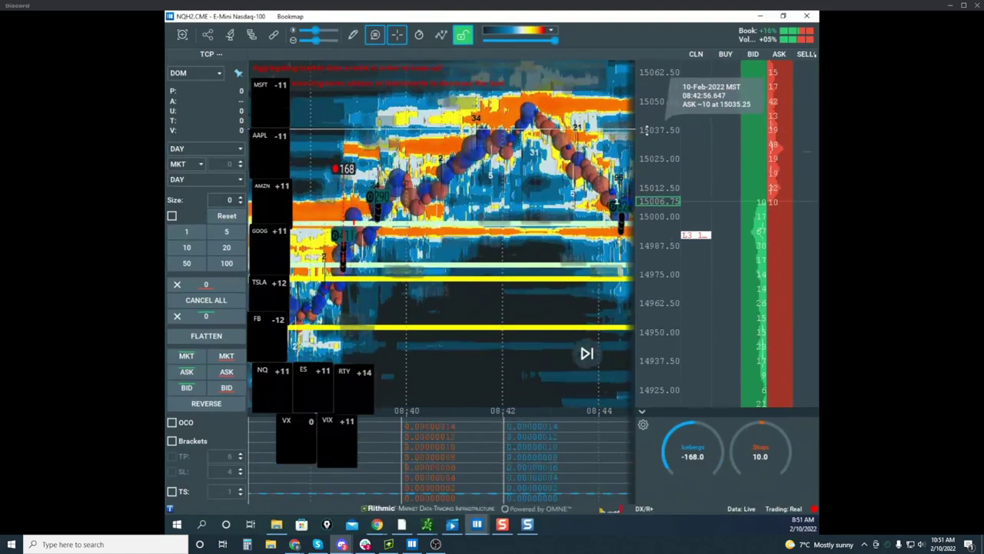
drag(585, 151, 494, 148)
scroll(559, 138, down, 5)
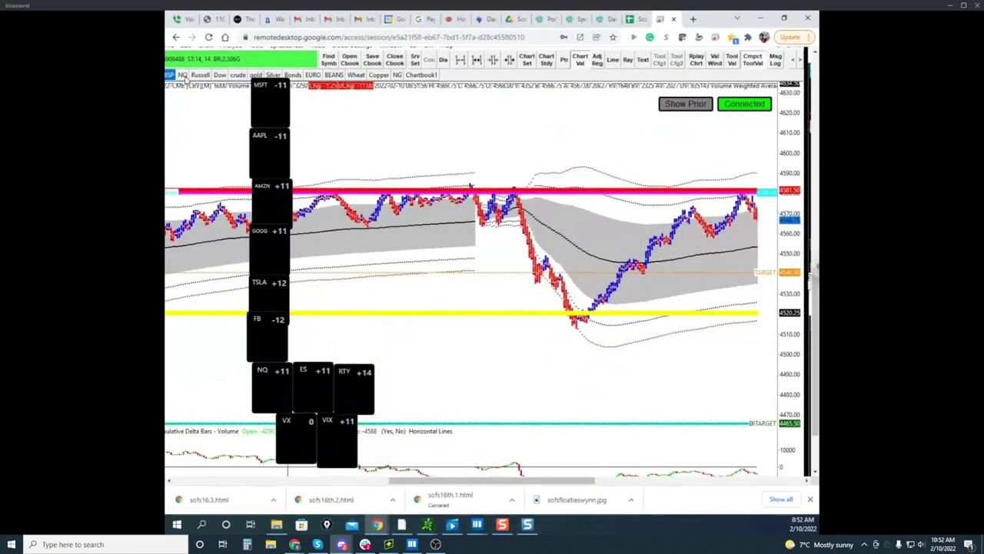
Step: Show the NQ charts in the remote charting session and rescale the VWAP chart's price axis to examine the UP Minor level
click(183, 75)
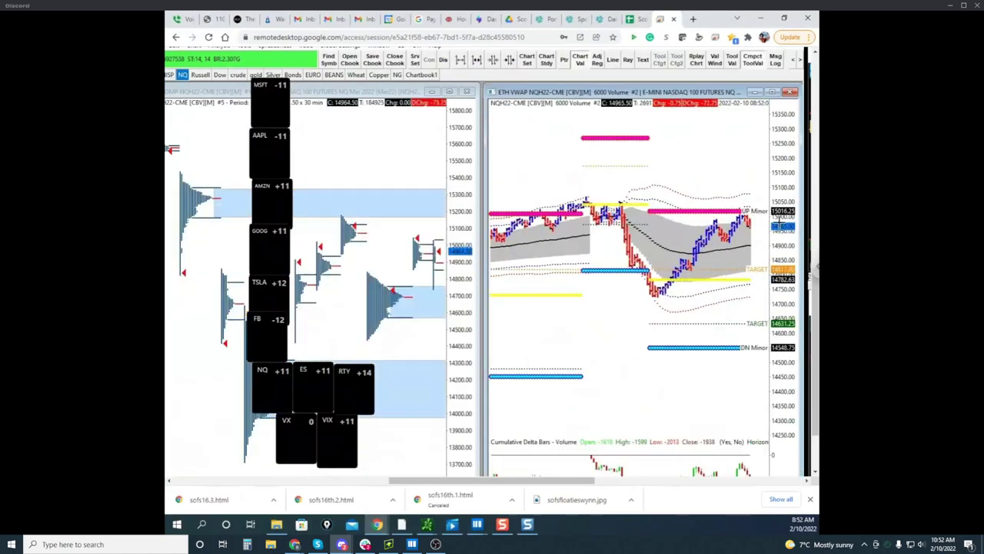
drag(780, 208, 780, 178)
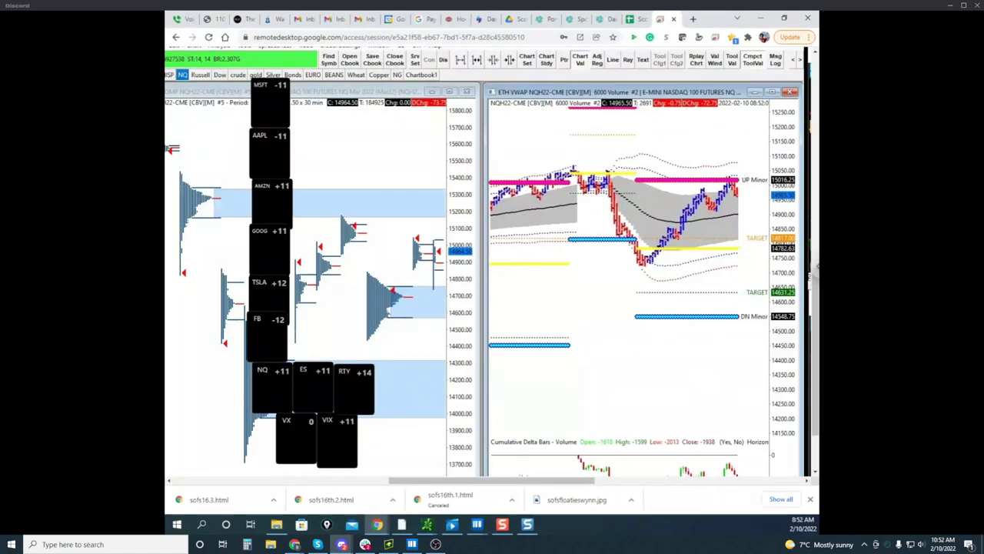
key(ctrl+shift+1)
key(ctrl+shift+7)
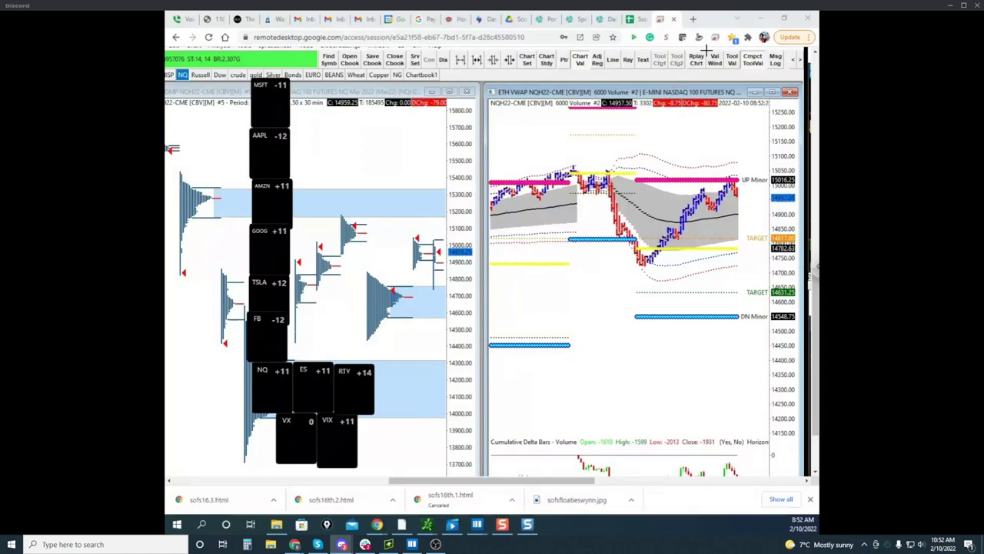
Step: Move the Chrome window away, return to the Nasdaq-100 heatmap in Bookmap, and examine the drop from the 15030 area
drag(715, 24, 513, 170)
click(648, 190)
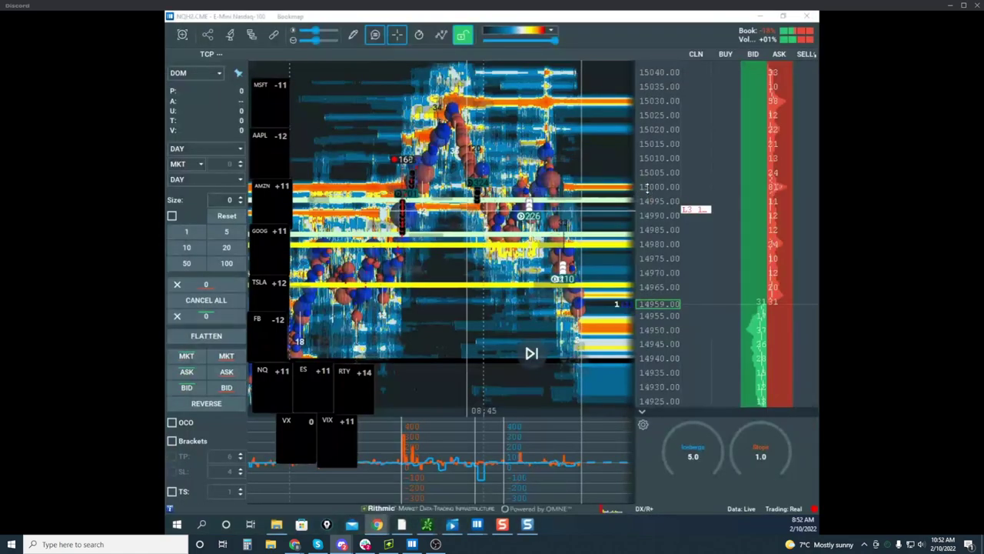
drag(648, 176, 648, 160)
drag(581, 180, 574, 144)
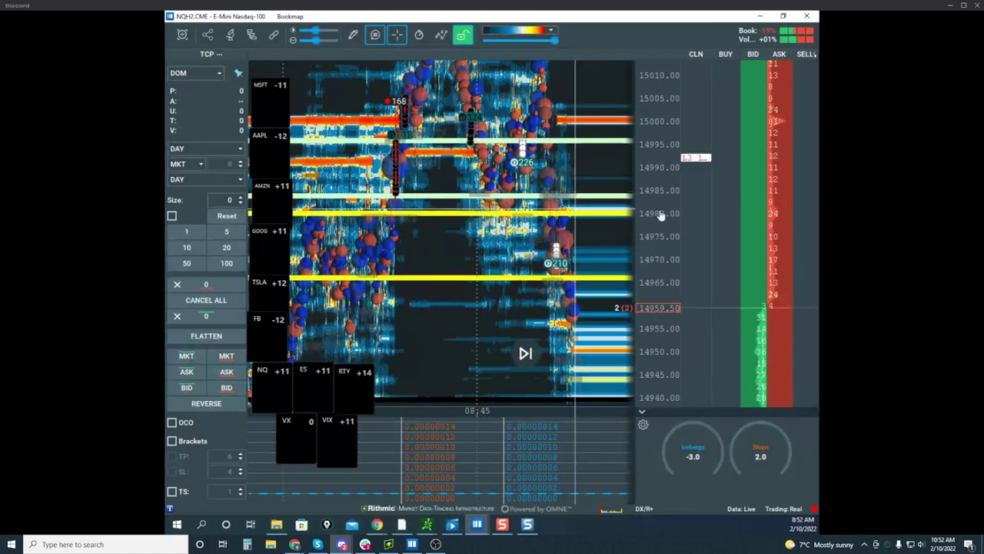
scroll(644, 243, down, 2)
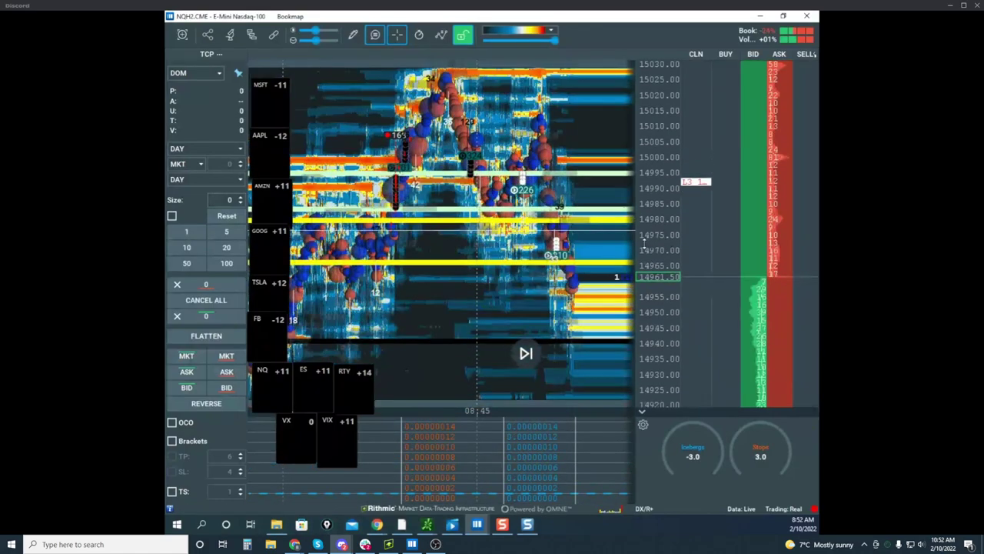
scroll(645, 243, up, 3)
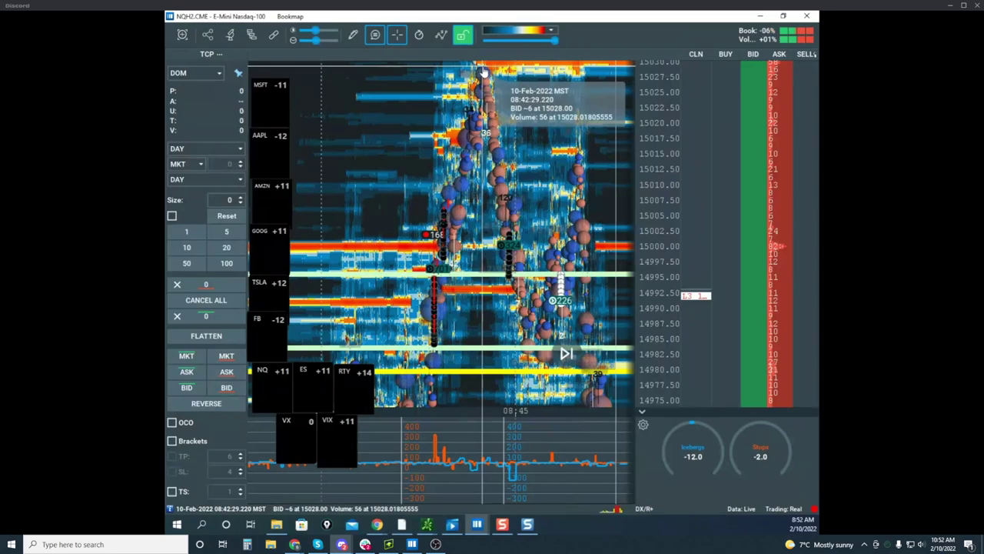
scroll(655, 115, down, 2)
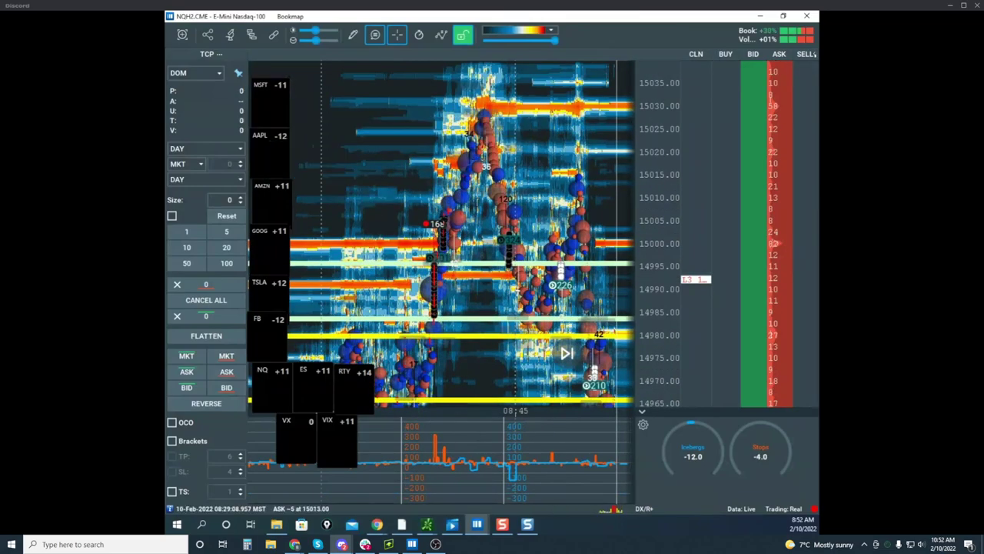
drag(166, 244, 166, 223)
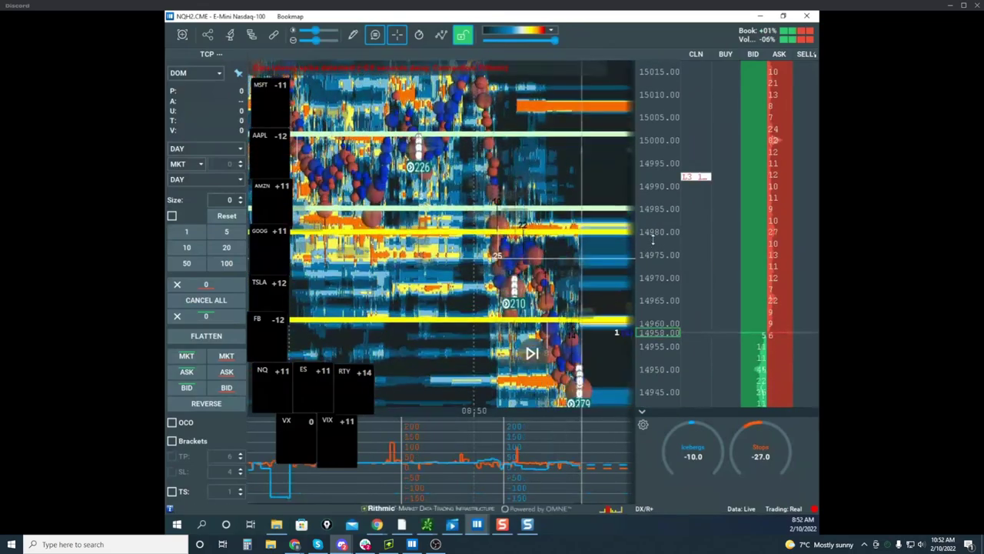
scroll(653, 240, up, 3)
drag(571, 275, 556, 225)
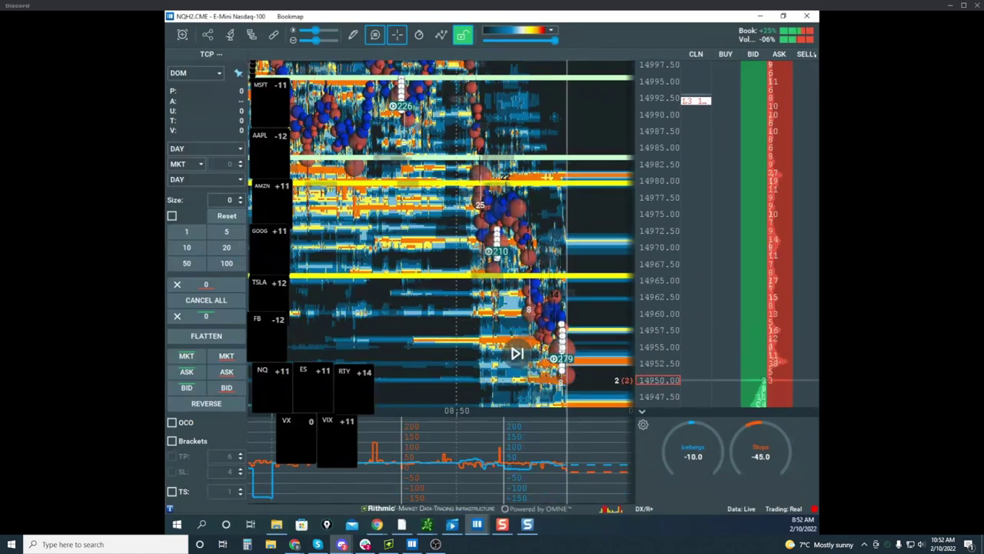
Step: Bring up the untitled Google Sheets spreadsheet, set cell E1 to 41, and move its window away
click(377, 524)
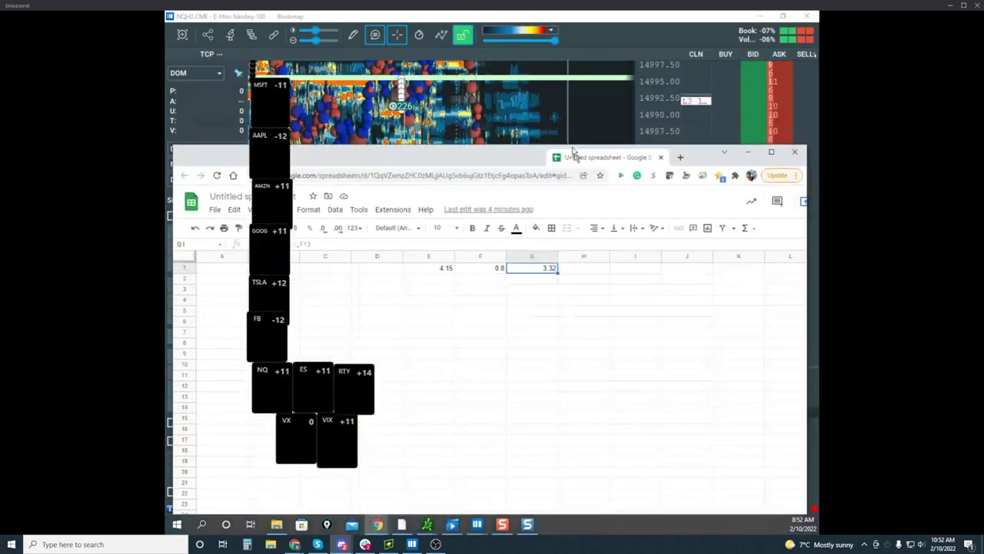
click(441, 131)
text(1)
key(Return)
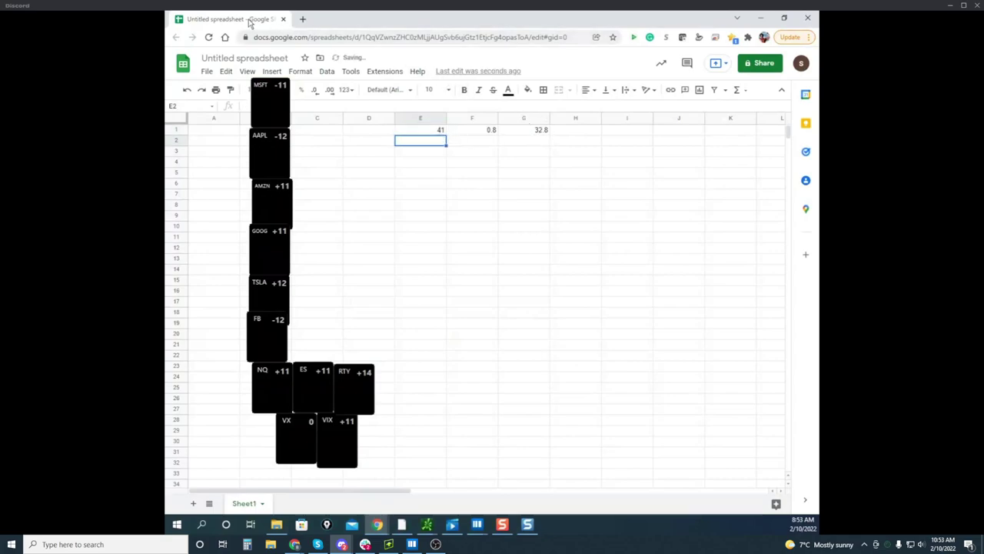
drag(250, 23, 657, 9)
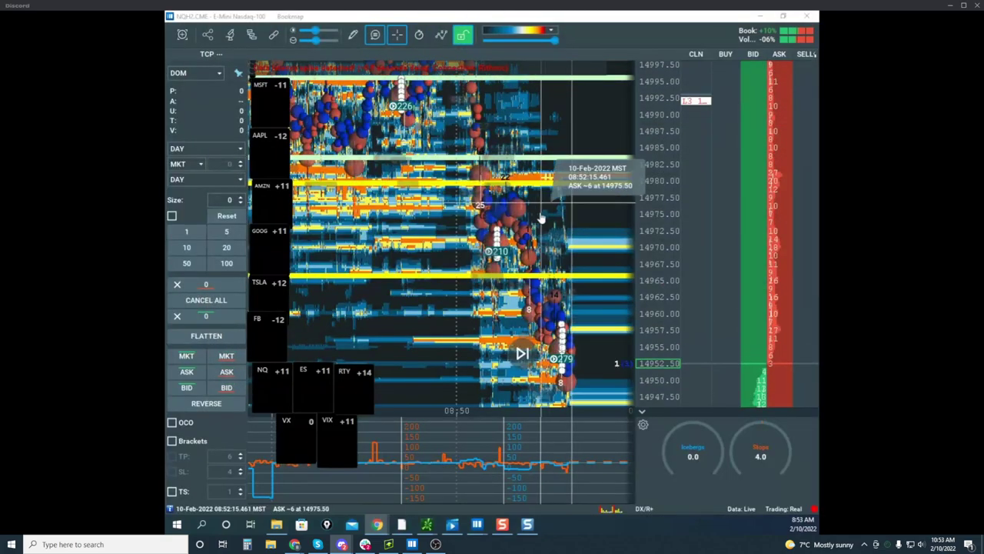
Step: Set the E-Mini Nasdaq-100 order size to 2 and place a sell limit order at 14952.50
click(655, 238)
scroll(655, 238, down, 3)
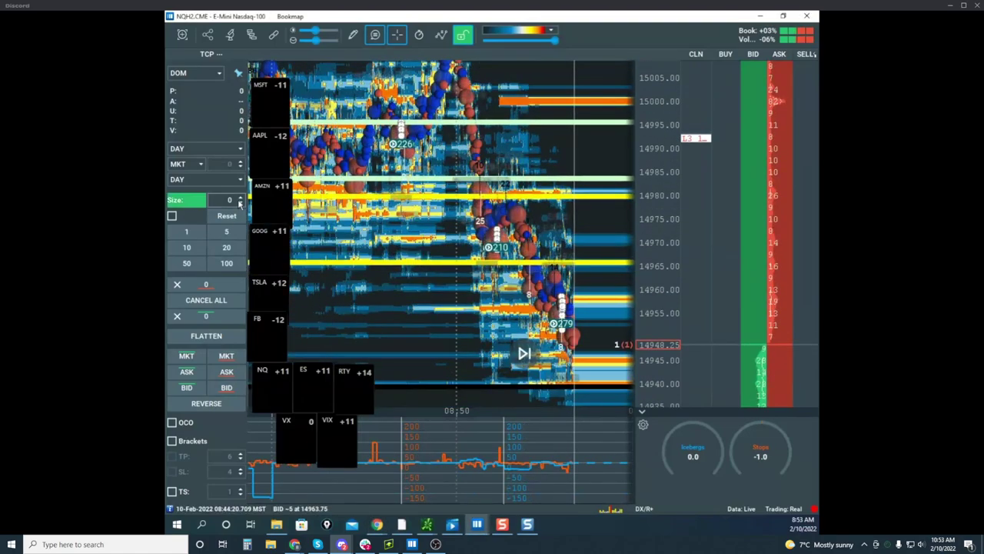
click(241, 197)
click(240, 197)
click(784, 326)
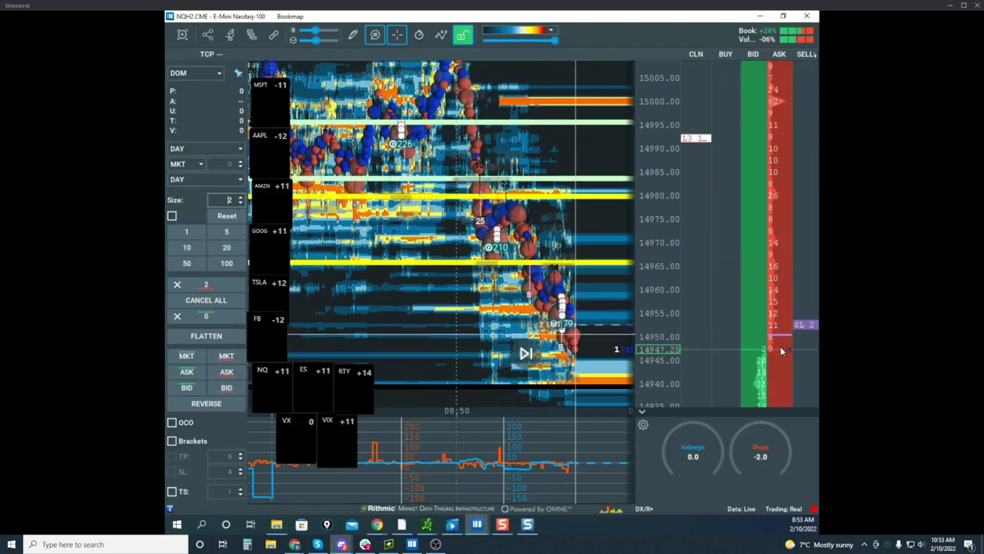
Step: Examine the liquidity levels and price action above and below the new sell limit order on the Nasdaq-100 heatmap
scroll(502, 257, up, 3)
drag(590, 273, 514, 274)
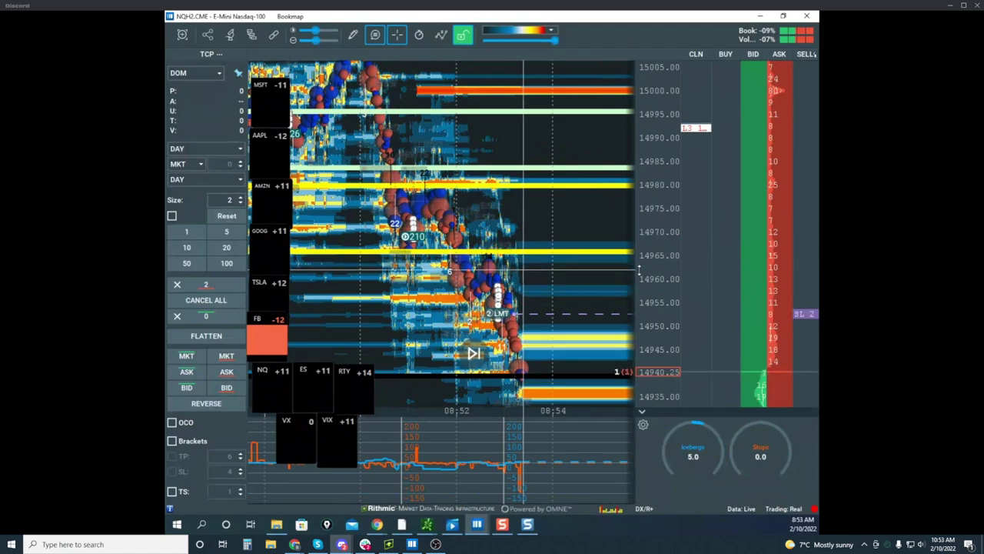
scroll(623, 207, up, 3)
drag(592, 195, 563, 235)
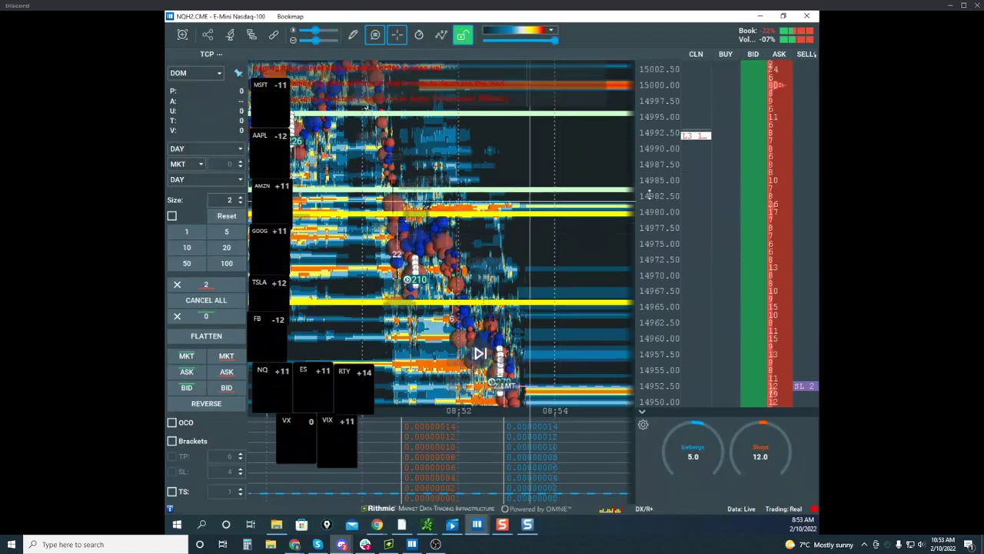
scroll(659, 166, up, 1)
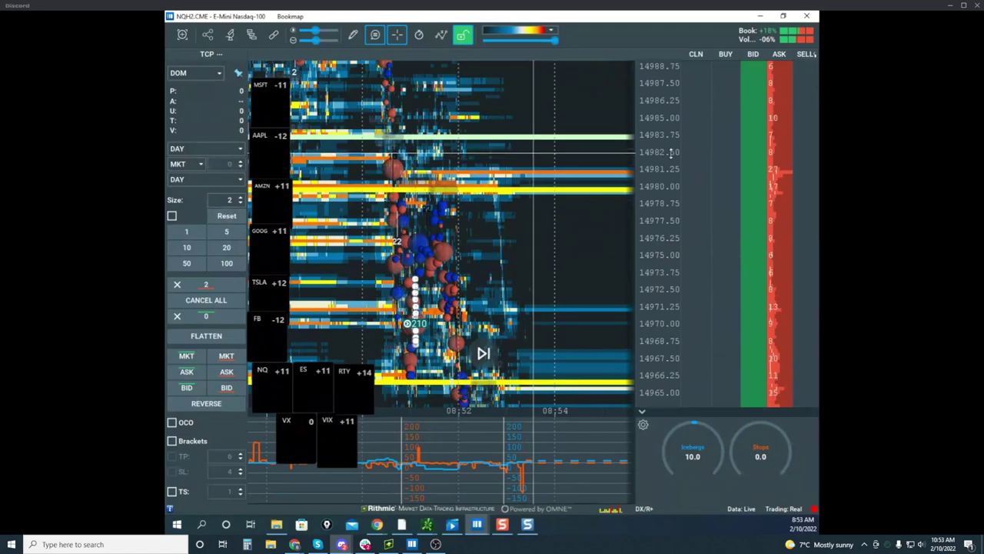
scroll(654, 146, down, 1)
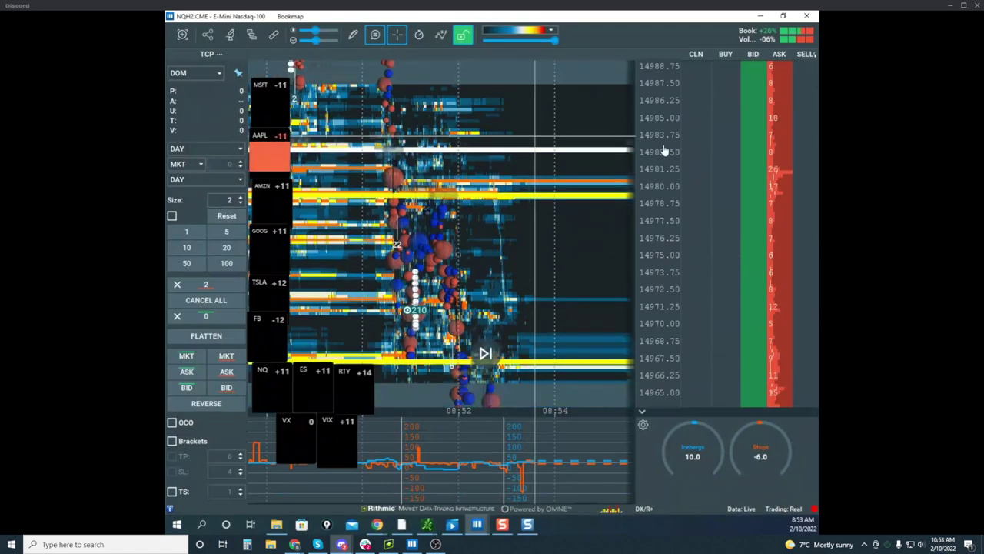
drag(593, 223, 579, 168)
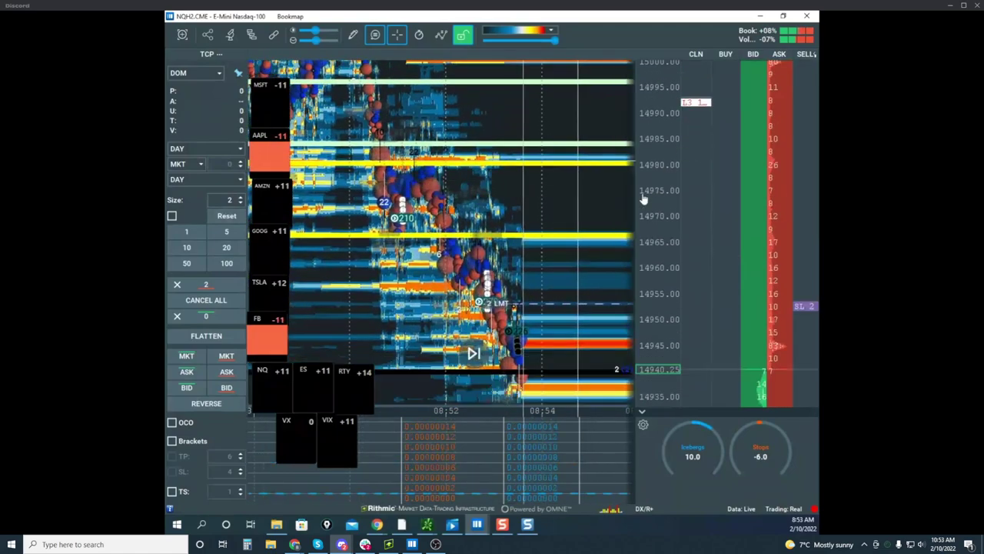
Step: Lower the two-contract Nasdaq-100 sell limit order slightly, to just above the 14950 level
scroll(652, 223, down, 1)
scroll(668, 241, up, 1)
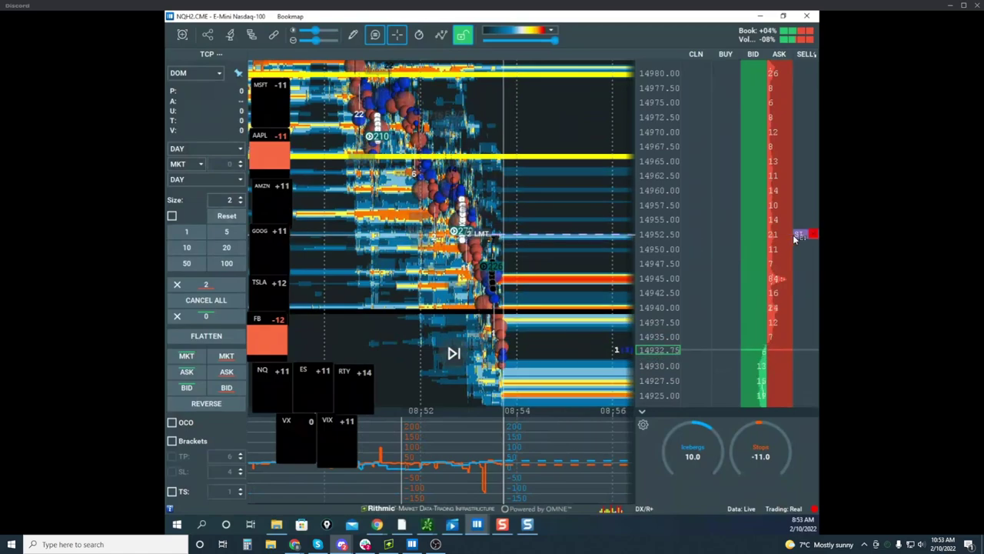
drag(796, 235, 795, 243)
scroll(560, 198, down, 3)
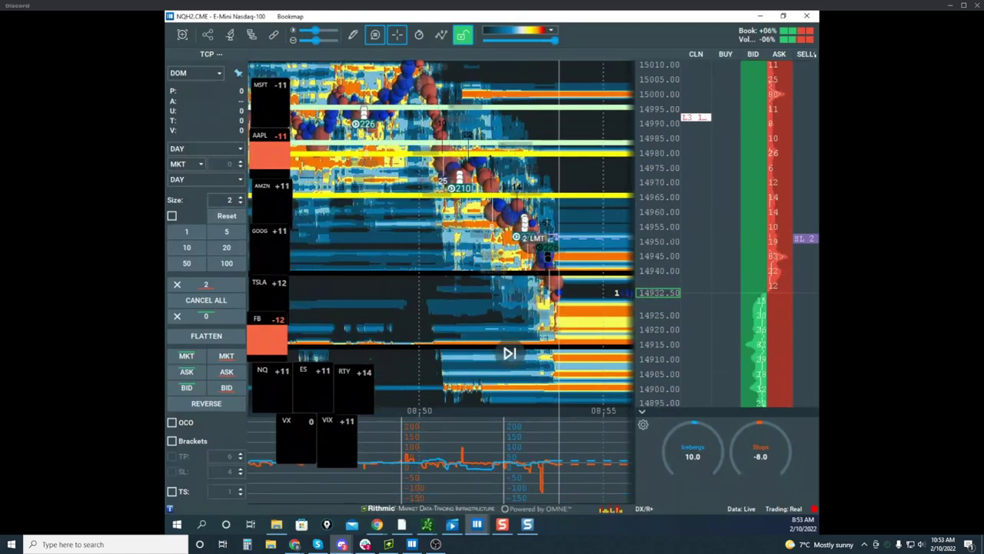
Step: Check the NQ VWAP chart in Chrome, put it away, and examine price action near 14935 on the Nasdaq-100 heatmap
drag(168, 163, 611, 103)
click(647, 102)
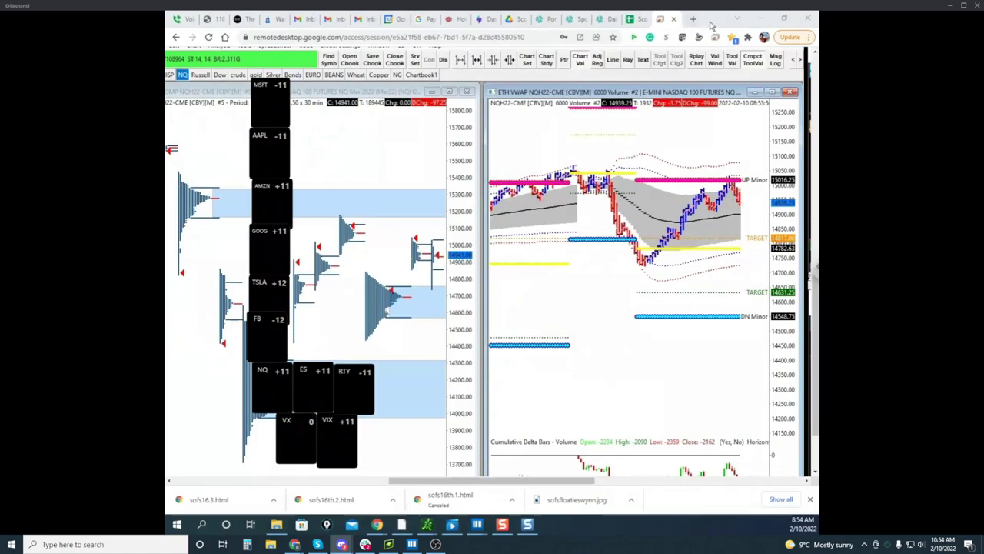
click(760, 17)
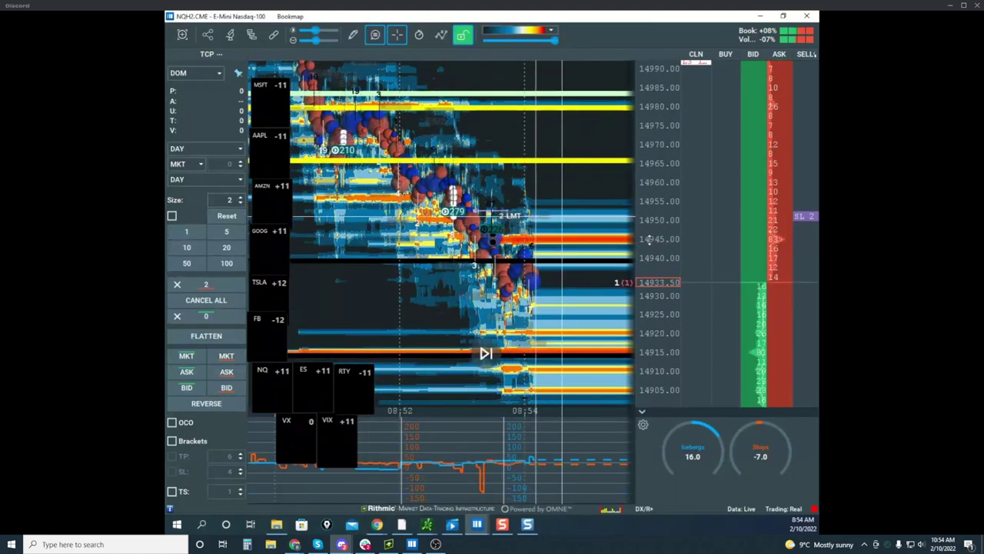
scroll(650, 239, up, 3)
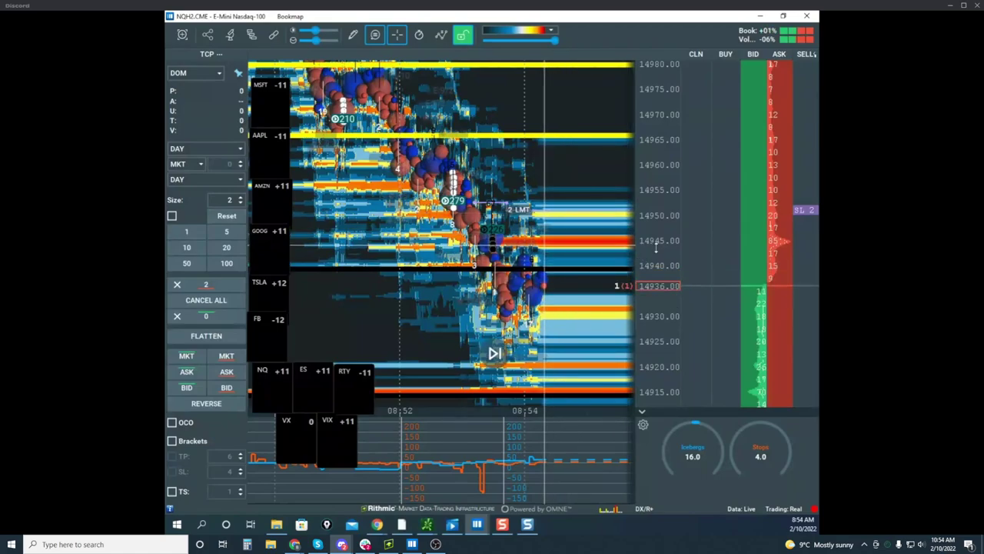
scroll(656, 248, down, 1)
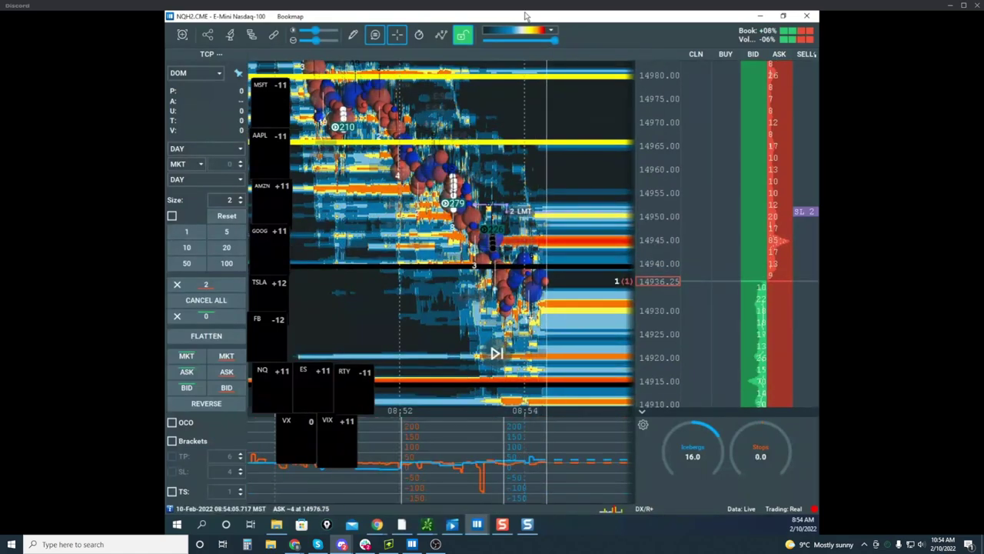
Step: Replace the Nasdaq-100 window with the COMEX Gold Futures heatmap and examine its rally and pullback around 1838 to 1842
drag(527, 16, 166, 122)
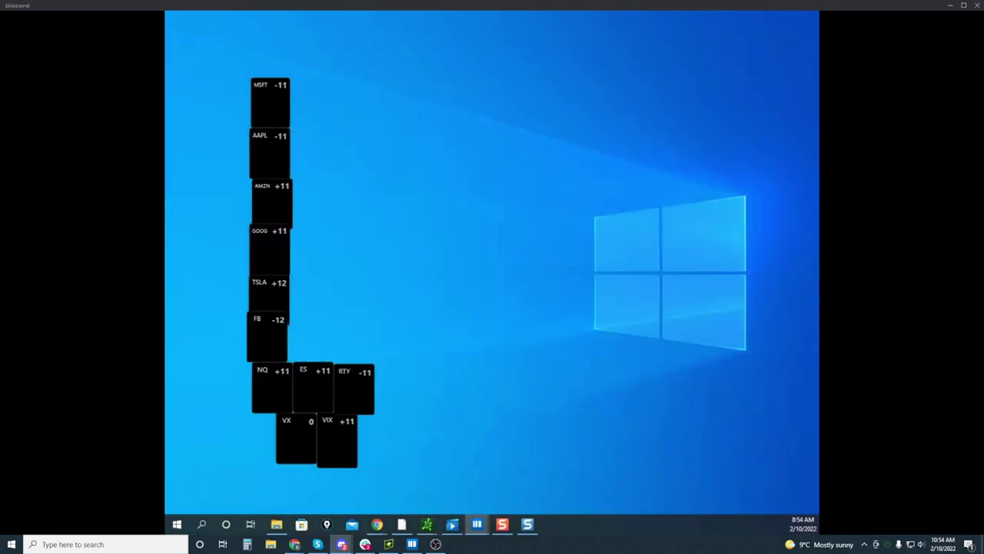
drag(167, 223, 562, 46)
click(727, 48)
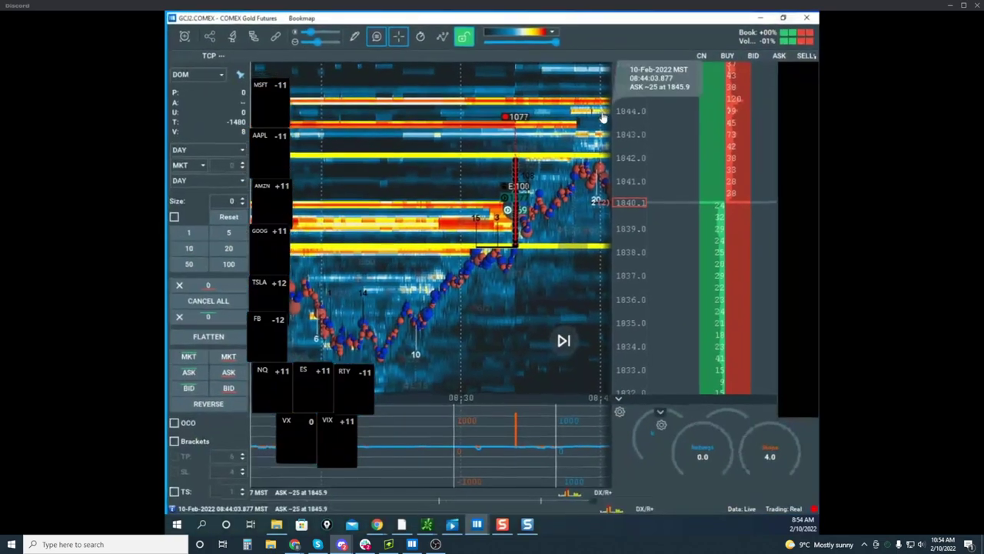
scroll(562, 171, down, 1)
drag(563, 171, 480, 112)
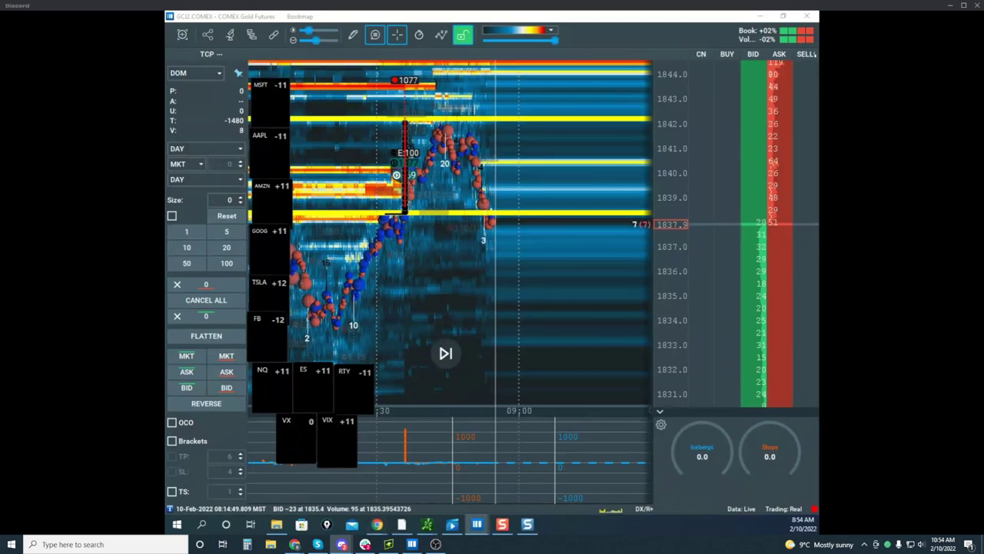
Step: Bring up the E-Mini S&P 500 heatmap, sketch over the rally toward Combo L2, and clear the marks
drag(168, 203, 471, 96)
click(712, 90)
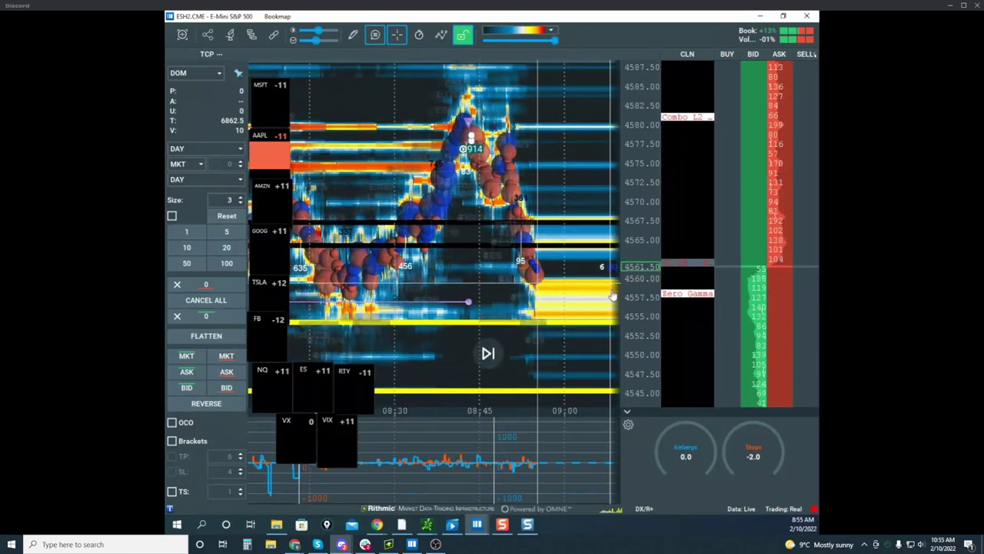
scroll(483, 235, down, 2)
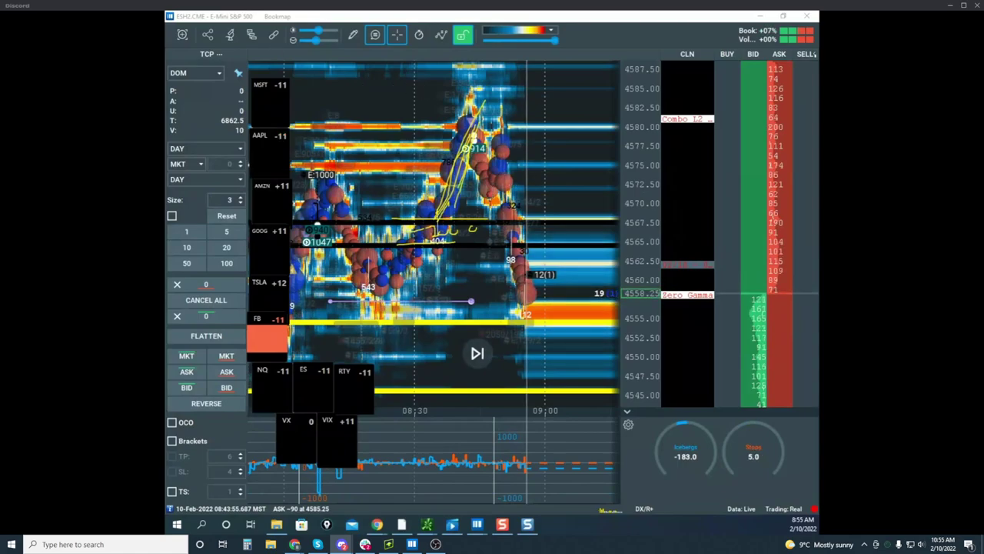
key(Escape)
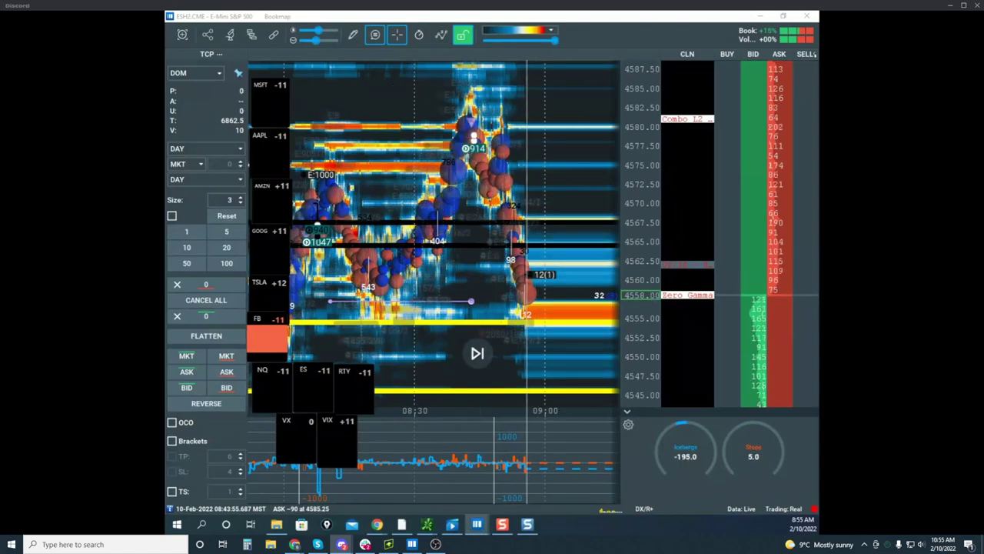
Step: Bring up the E-Mini Nasdaq-100 heatmap, examine the sell-off and resting bids around 14900 to 14925, and put the window away
drag(350, 103, 602, 73)
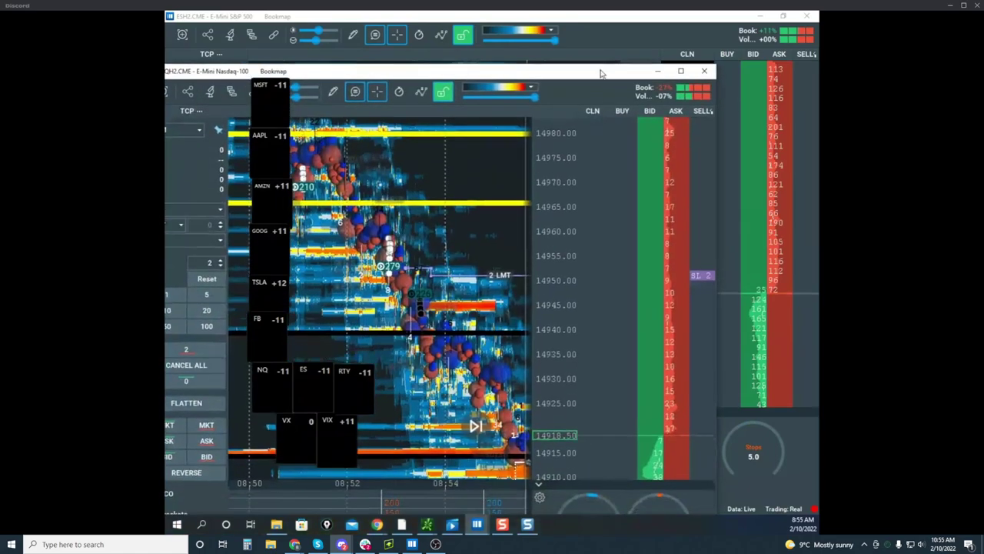
click(680, 71)
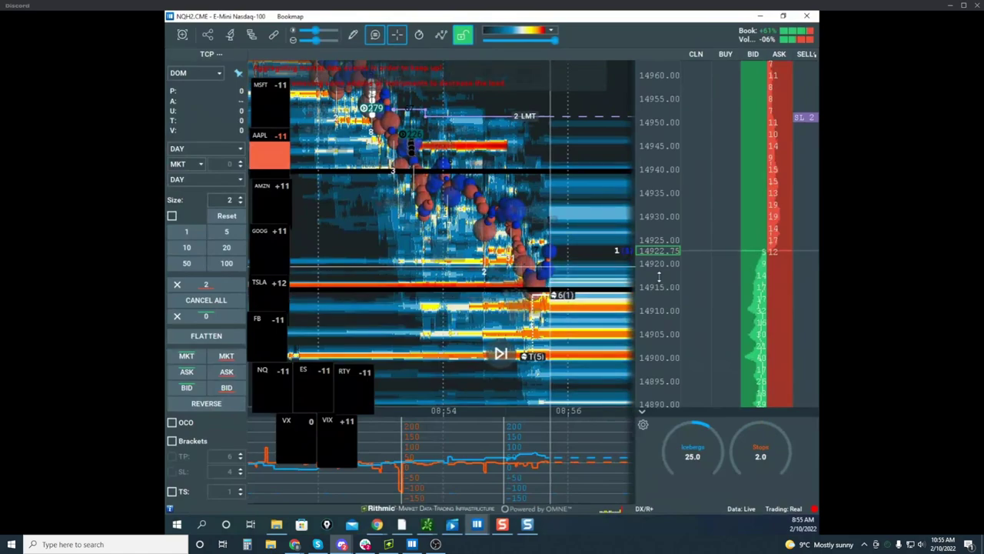
scroll(659, 277, down, 2)
scroll(604, 268, down, 2)
drag(606, 268, 584, 268)
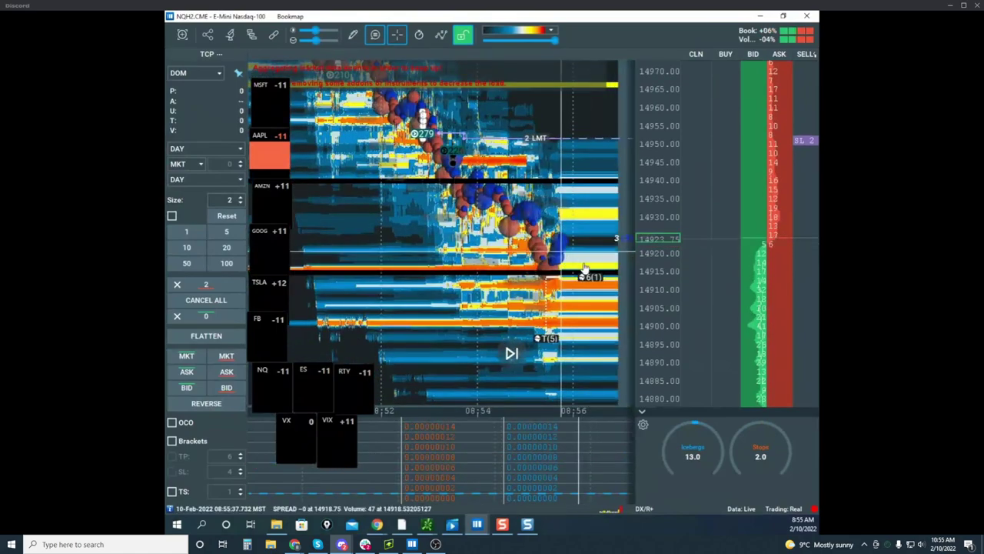
drag(591, 19, 165, 305)
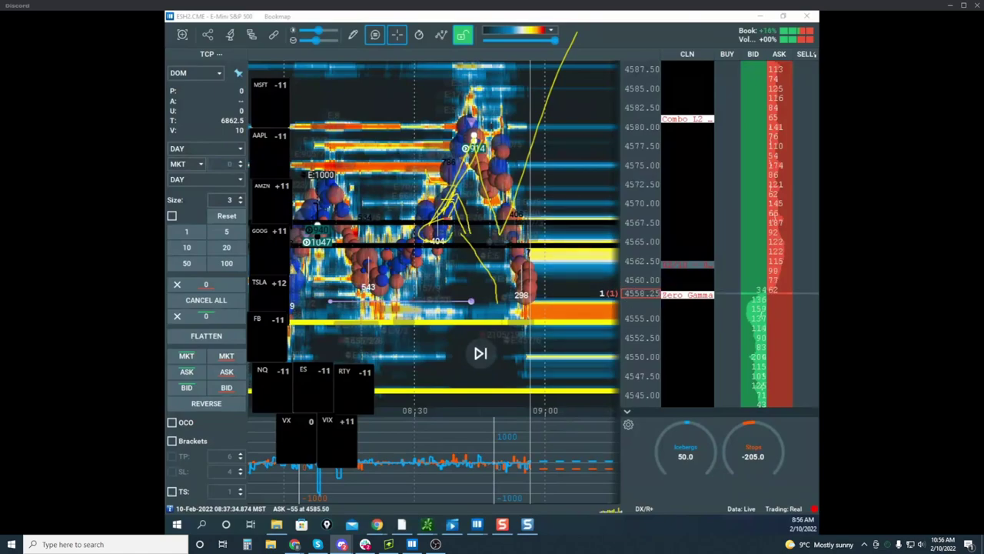
Step: Clear the pen marks from the E-Mini S&P 500 heatmap and examine the drop toward Zero Gamma
key(e)
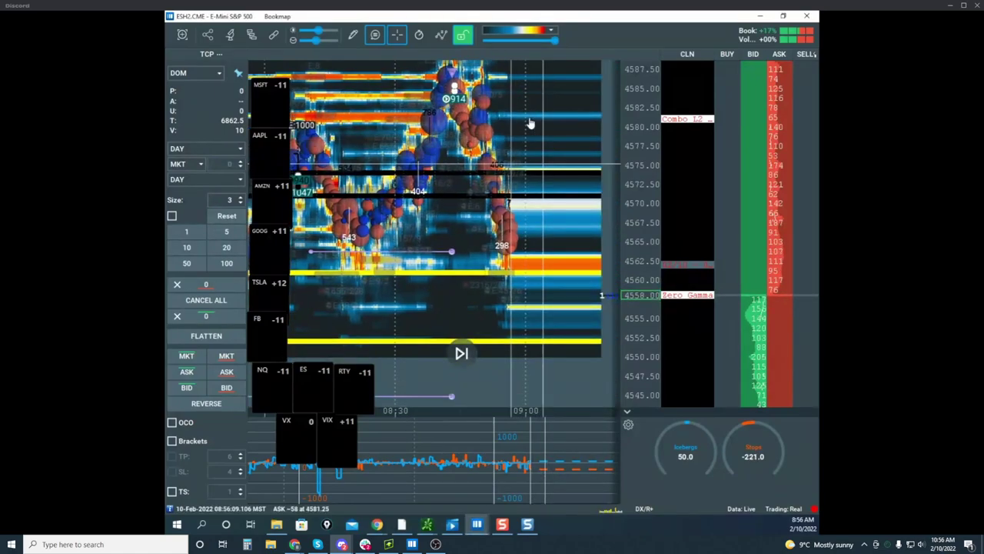
scroll(539, 185, up, 3)
drag(555, 180, 537, 205)
scroll(563, 206, down, 3)
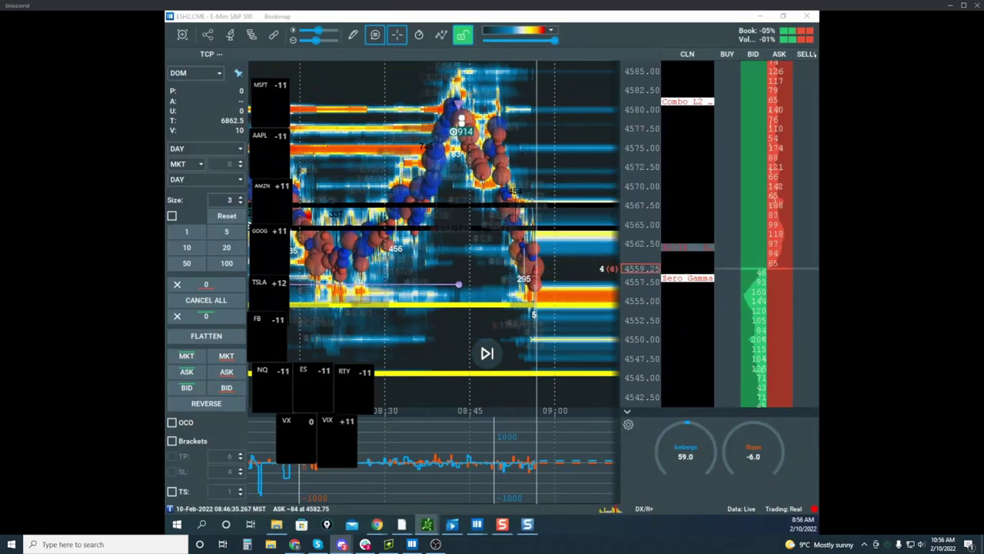
Step: Bring up the thinkorswim /ES chart, maximize it, and check price against the red horizontal levels
drag(543, 531, 538, 147)
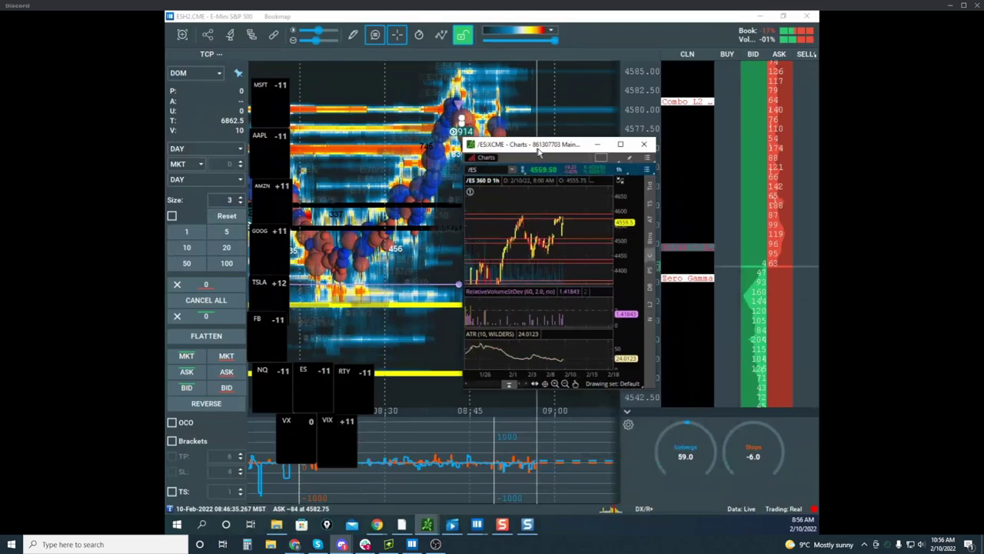
click(623, 146)
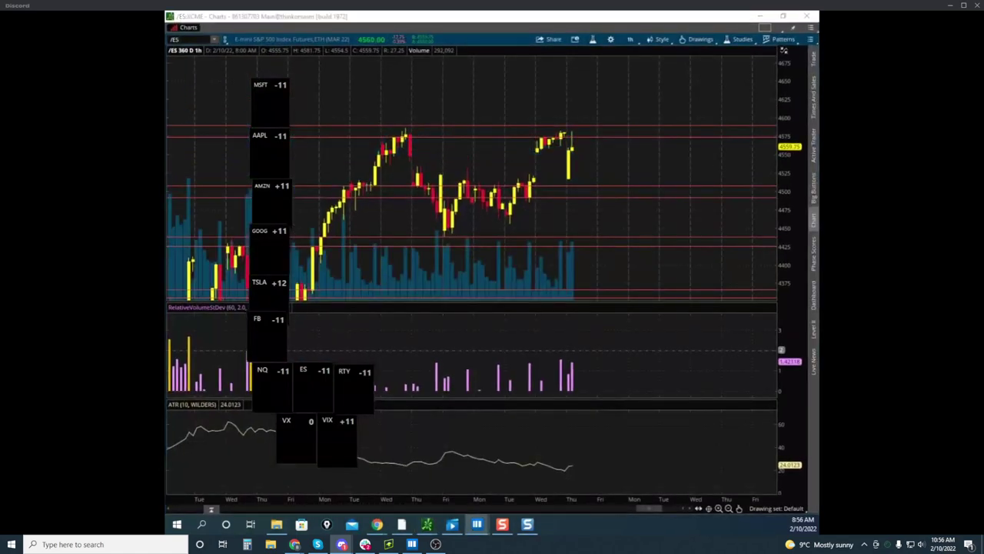
Step: Bring up the Soybean Futures heatmap in Bookmap and examine the large iceberg during the drop toward 1612
drag(582, 12, 537, 109)
click(684, 106)
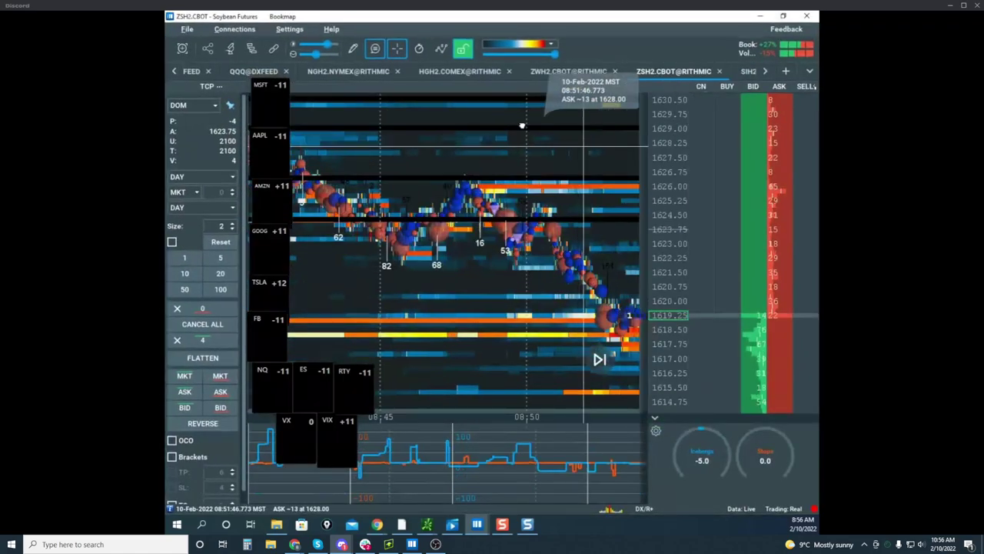
scroll(557, 117, up, 4)
drag(604, 183, 484, 160)
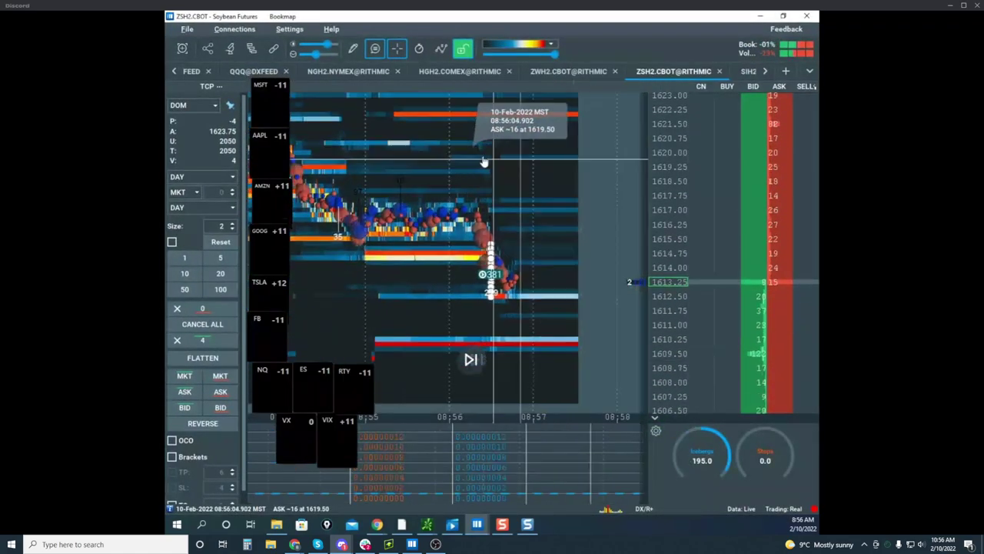
scroll(519, 227, up, 3)
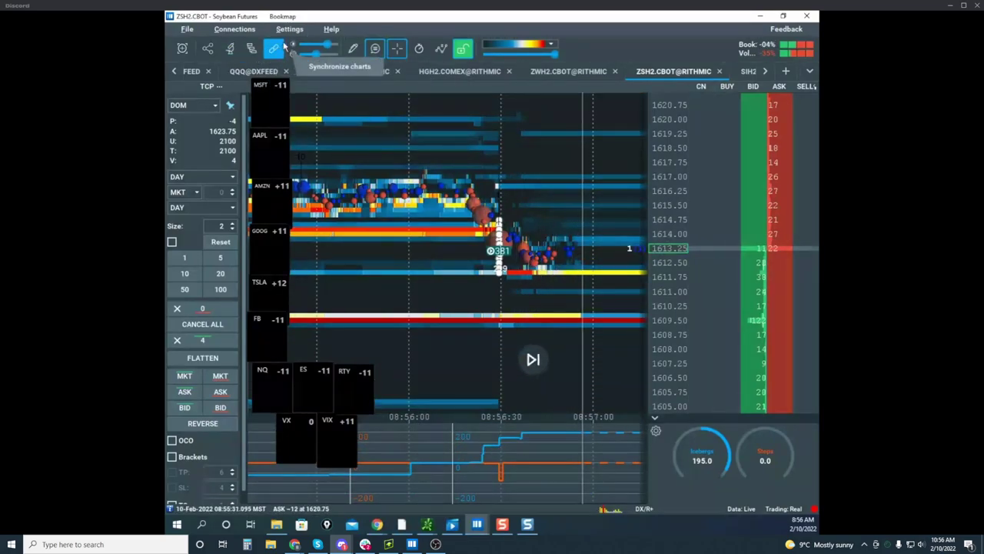
Step: Draw two horizontal lines on the soybean heatmap, at about 1615.50 and about 1611.50
click(357, 50)
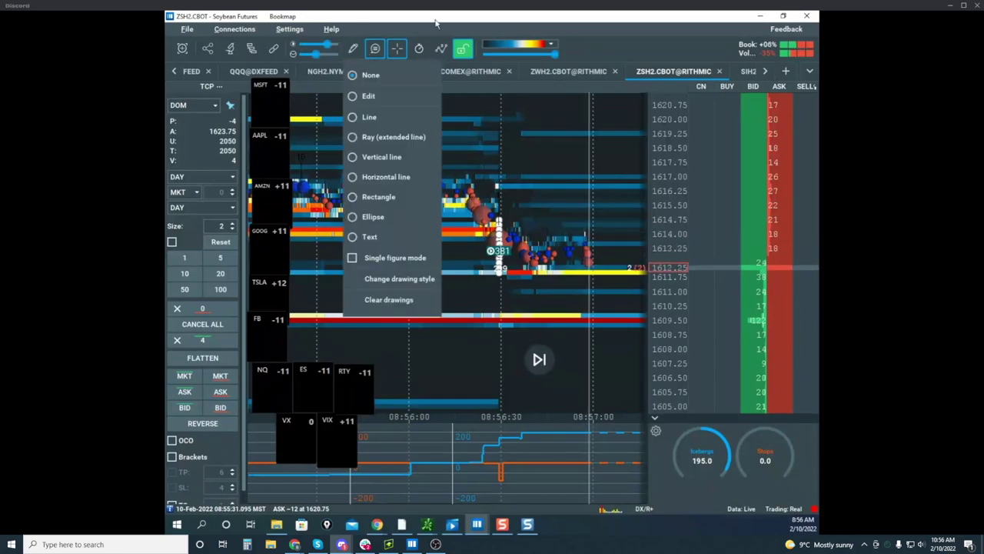
click(594, 37)
click(353, 48)
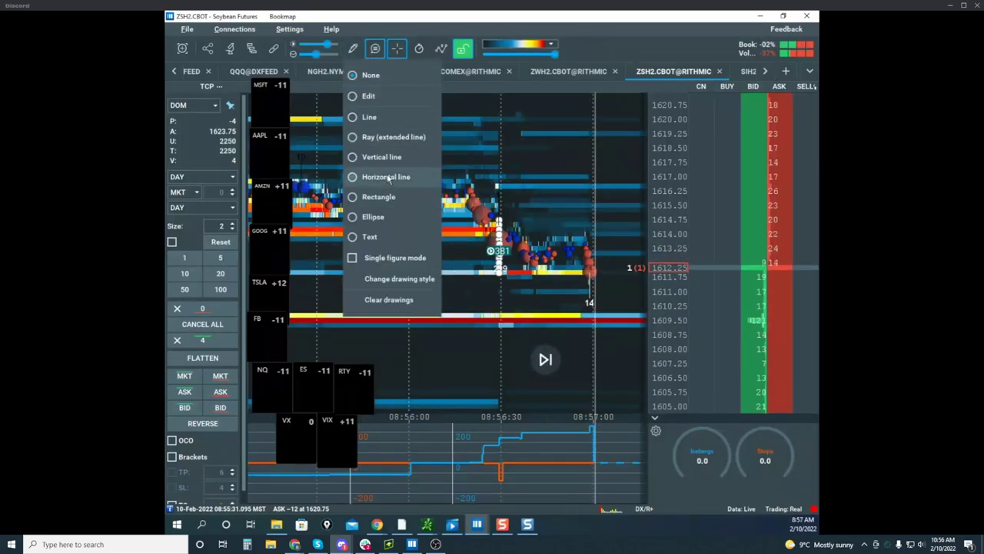
click(385, 177)
scroll(496, 211, up, 4)
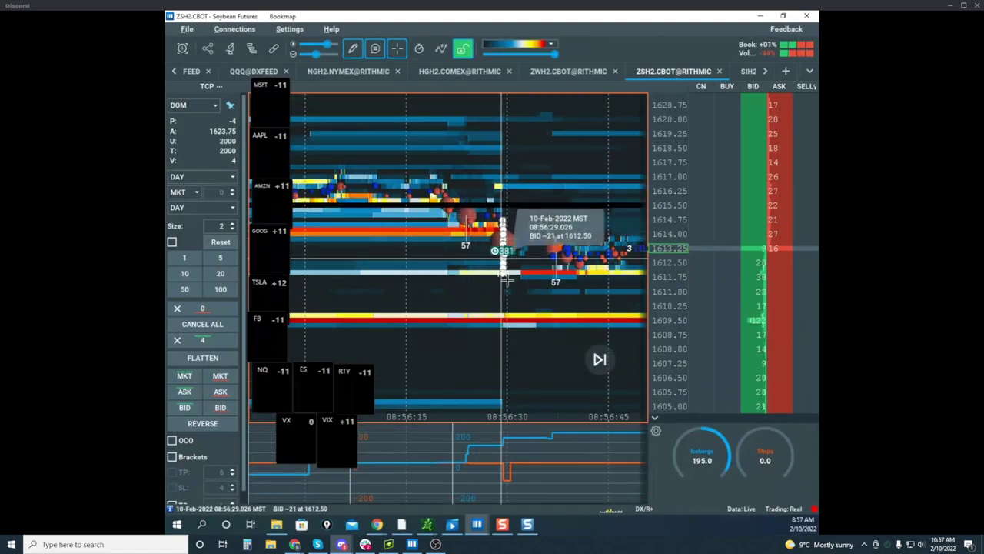
scroll(513, 278, down, 2)
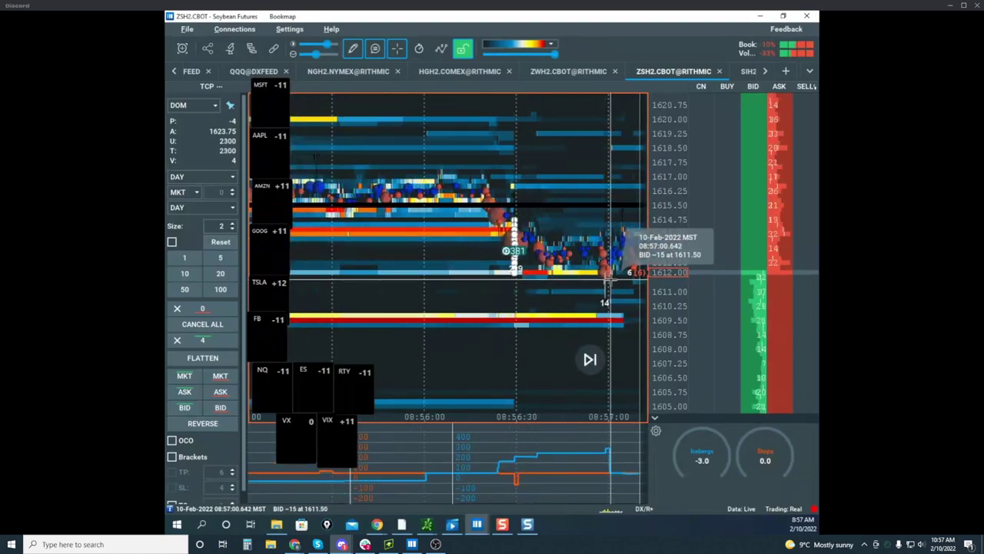
Step: Enter drawing edit mode and recolor the soybean horizontal line at 1615.50 cyan
click(352, 48)
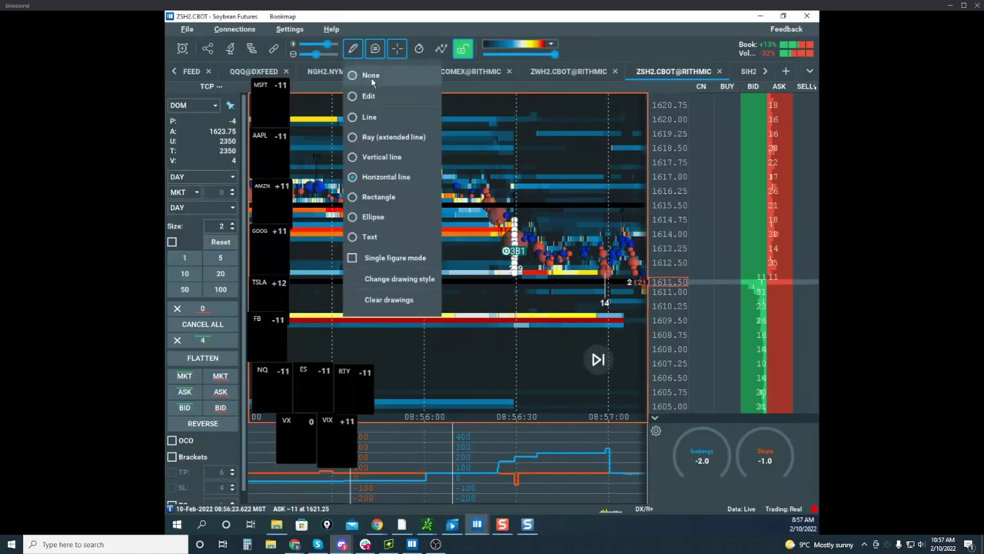
click(372, 82)
right_click(566, 206)
click(589, 223)
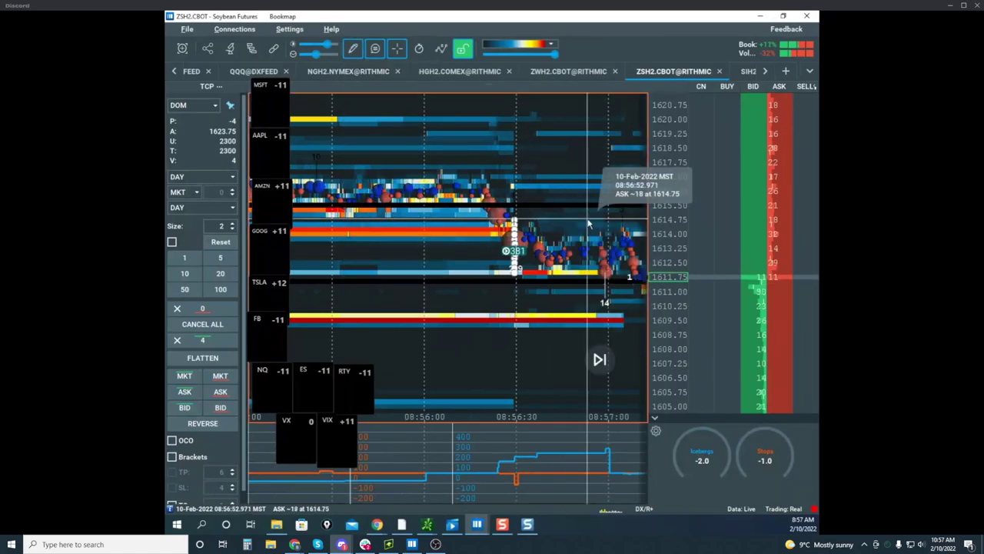
right_click(573, 216)
click(593, 230)
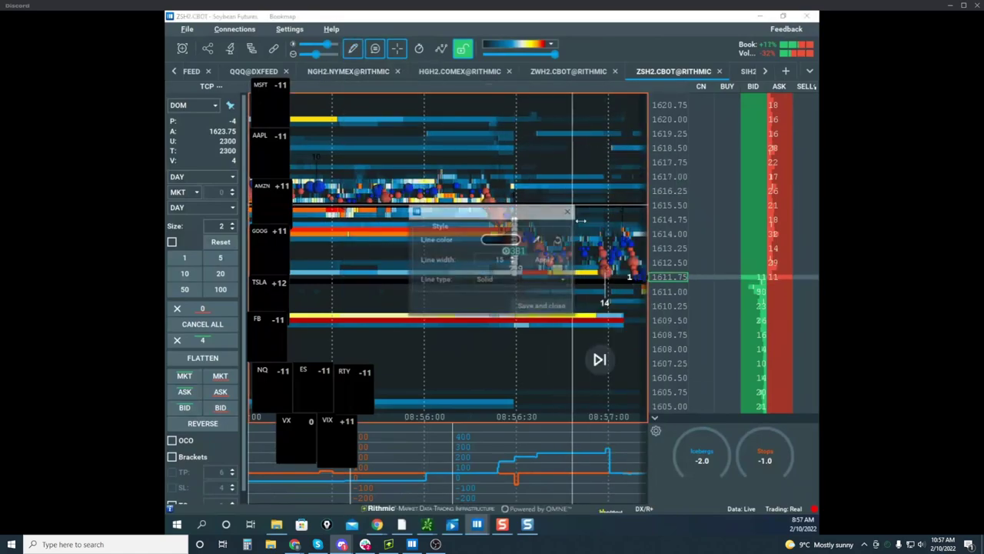
click(511, 240)
click(396, 221)
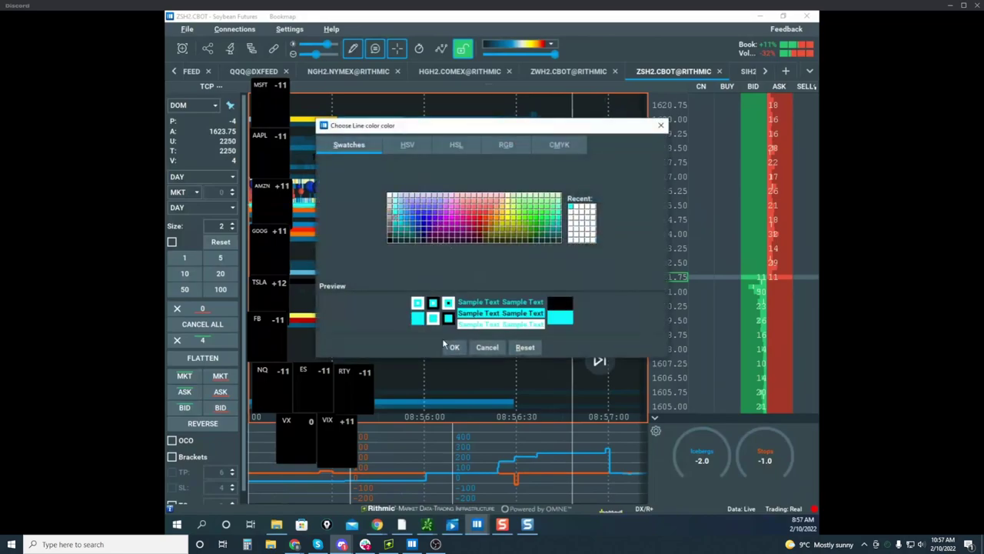
click(454, 347)
click(548, 307)
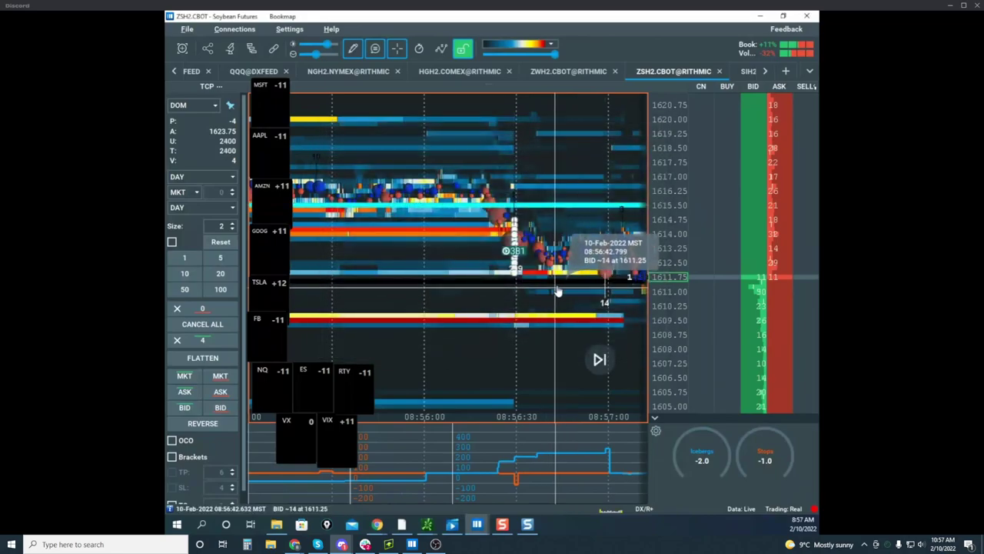
Step: Recolor the lower soybean horizontal line near 1611.50 the same cyan and save its style
right_click(559, 283)
click(575, 294)
click(498, 240)
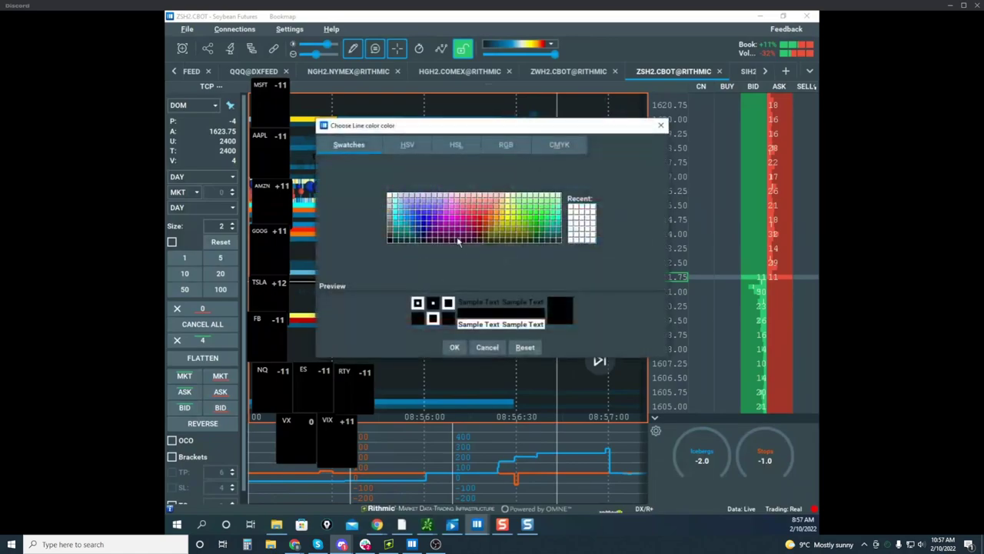
click(396, 222)
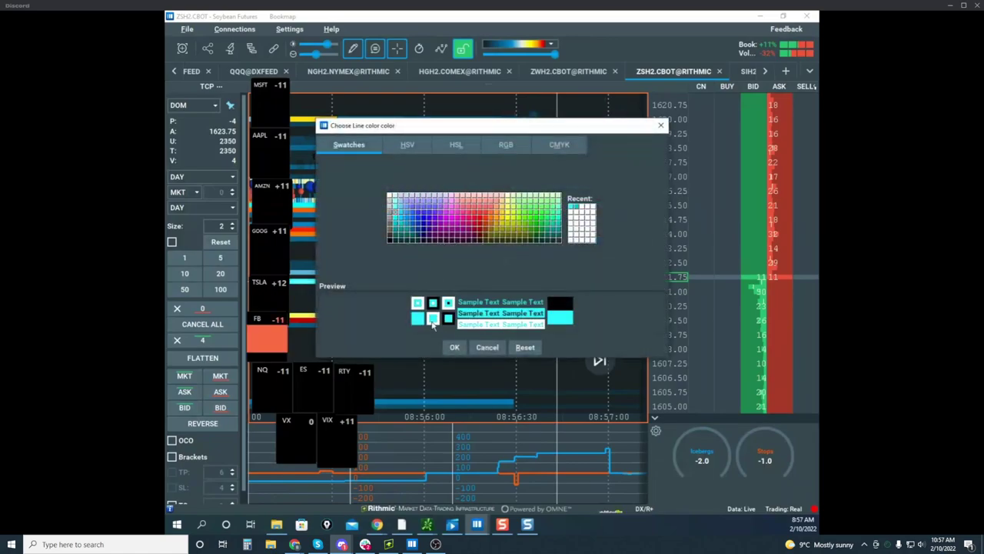
click(455, 346)
click(534, 309)
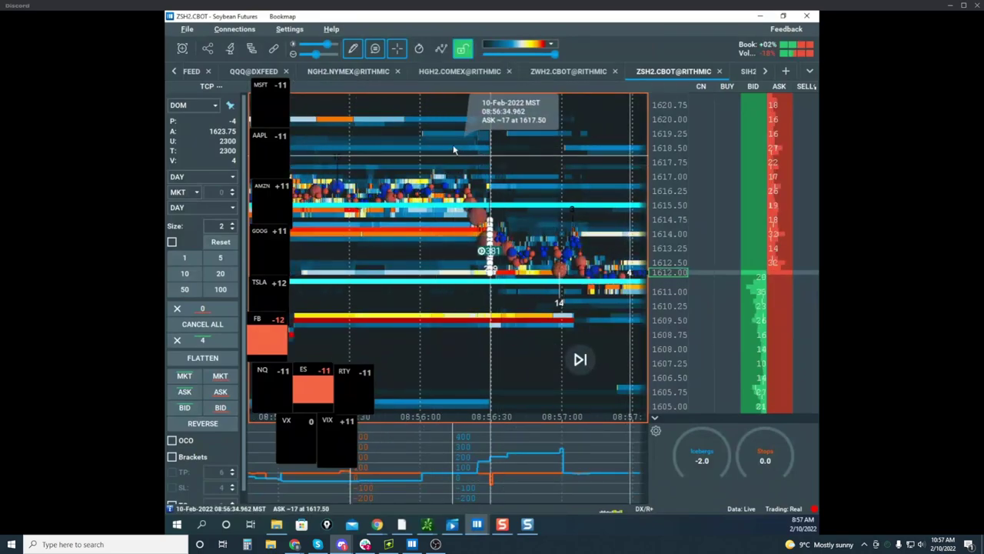
Step: Turn off the soybean drawing mode and examine price action between the two cyan lines
click(353, 48)
click(384, 76)
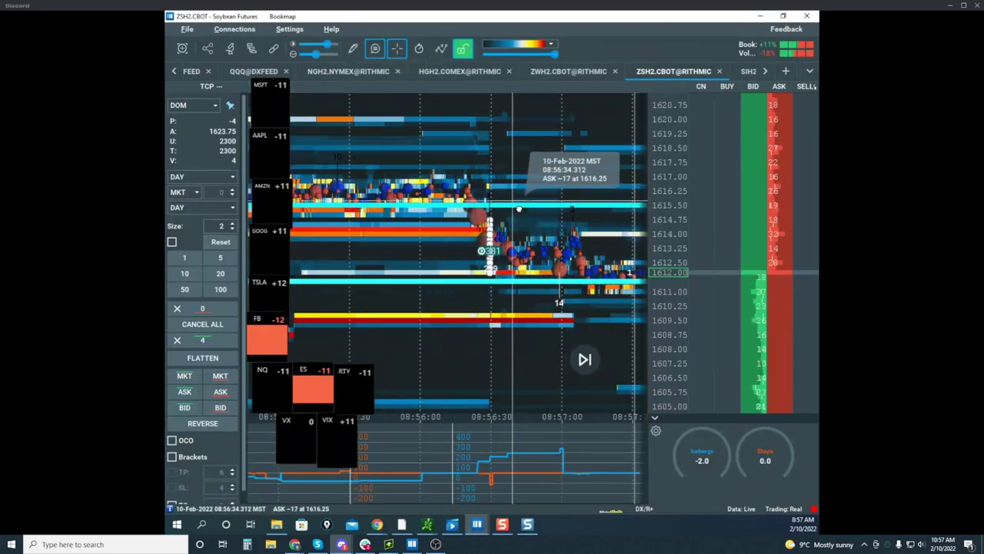
drag(519, 209, 280, 185)
scroll(513, 227, down, 3)
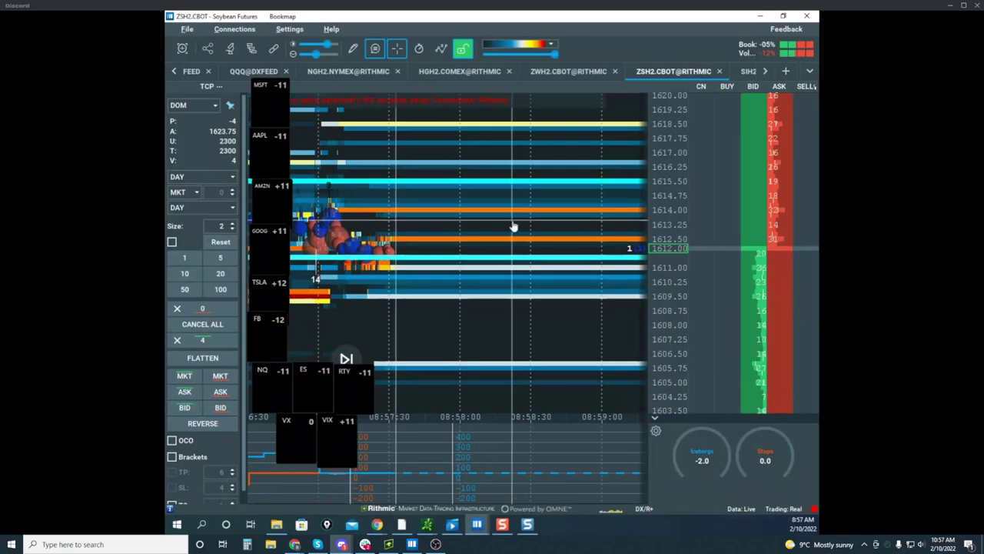
drag(512, 226, 635, 220)
scroll(653, 212, up, 3)
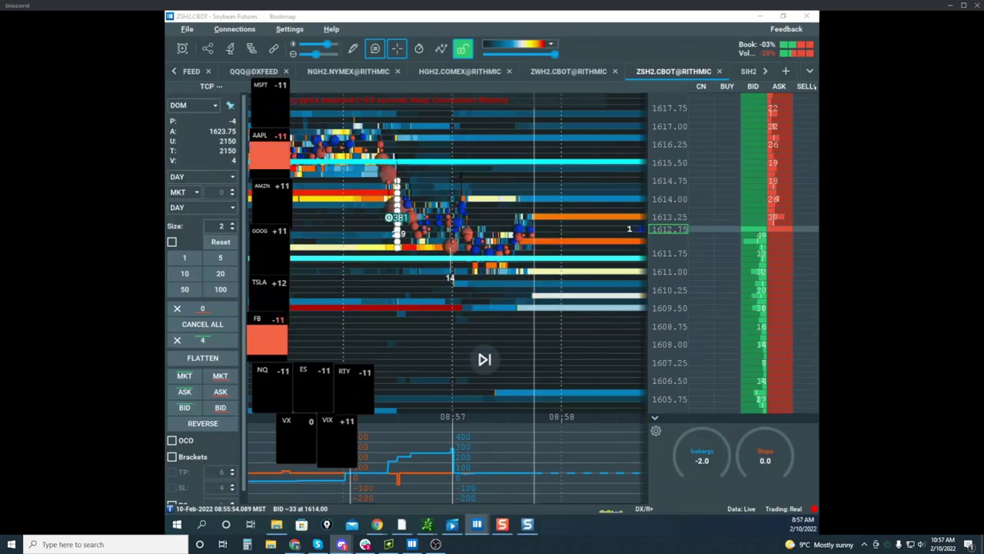
Step: Bring up the E-Mini Nasdaq-100 heatmap full size and cancel the two-contract sell limit order
drag(165, 15, 441, 73)
click(725, 69)
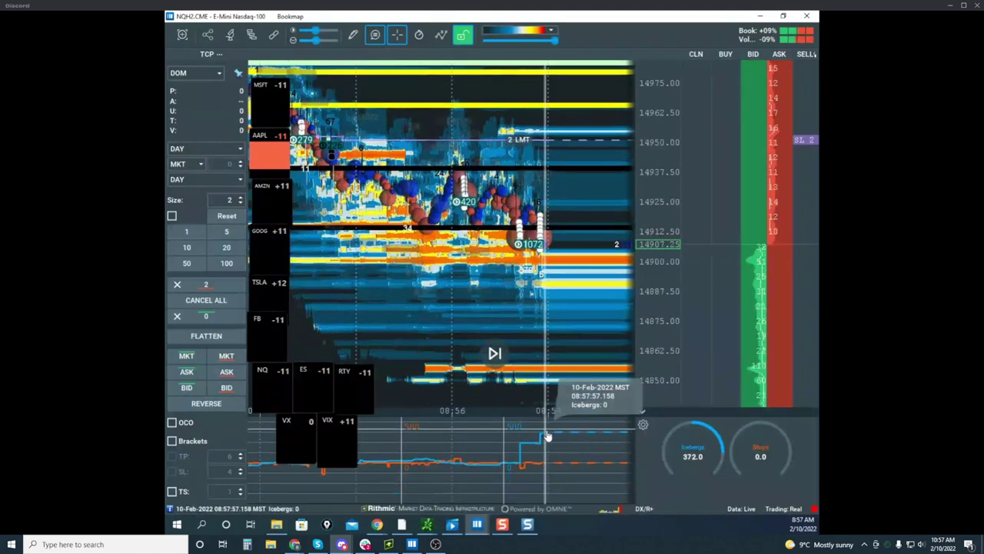
click(815, 141)
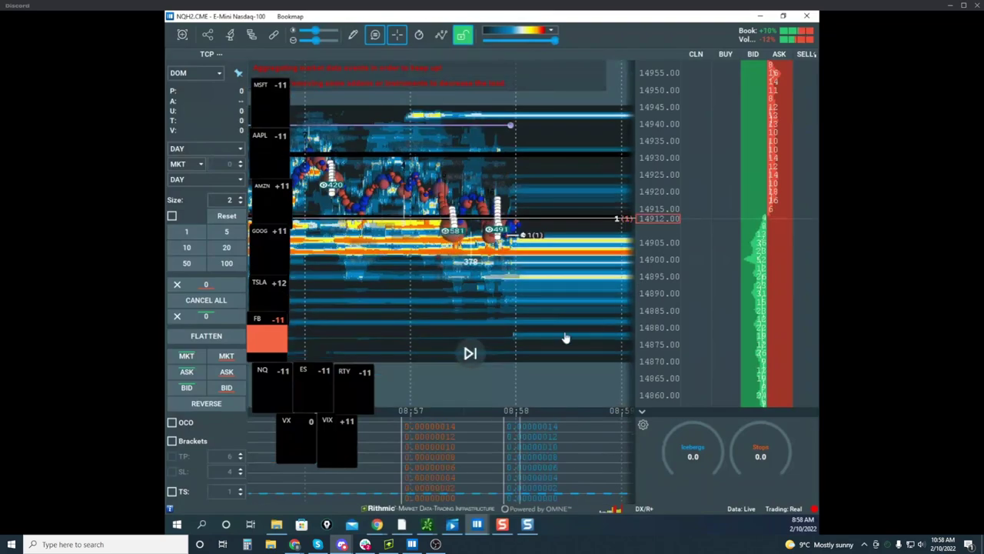
Step: Enter drawing edit mode on the Nasdaq-100 heatmap and remove the two black horizontal lines near 14940 and 14914
right_click(546, 155)
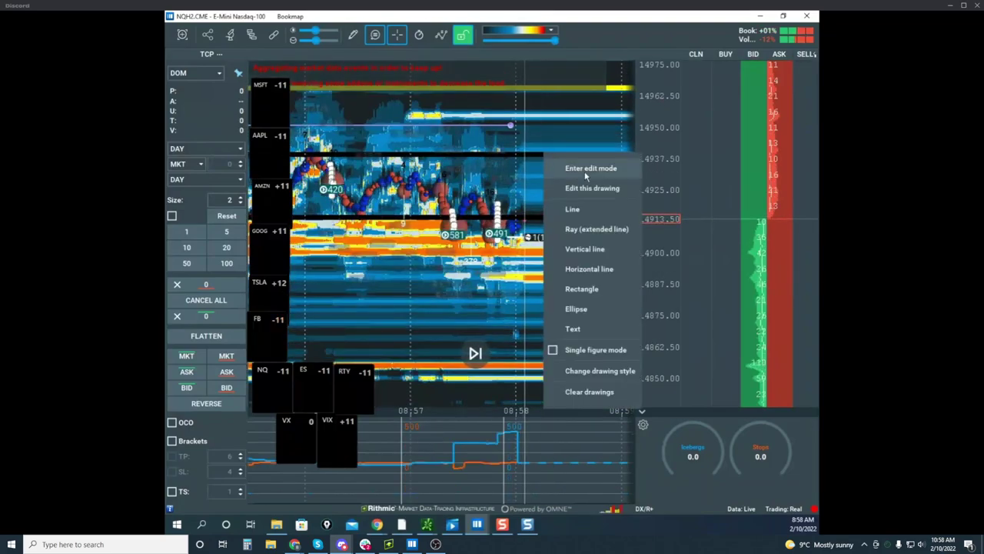
click(585, 171)
right_click(573, 156)
click(590, 193)
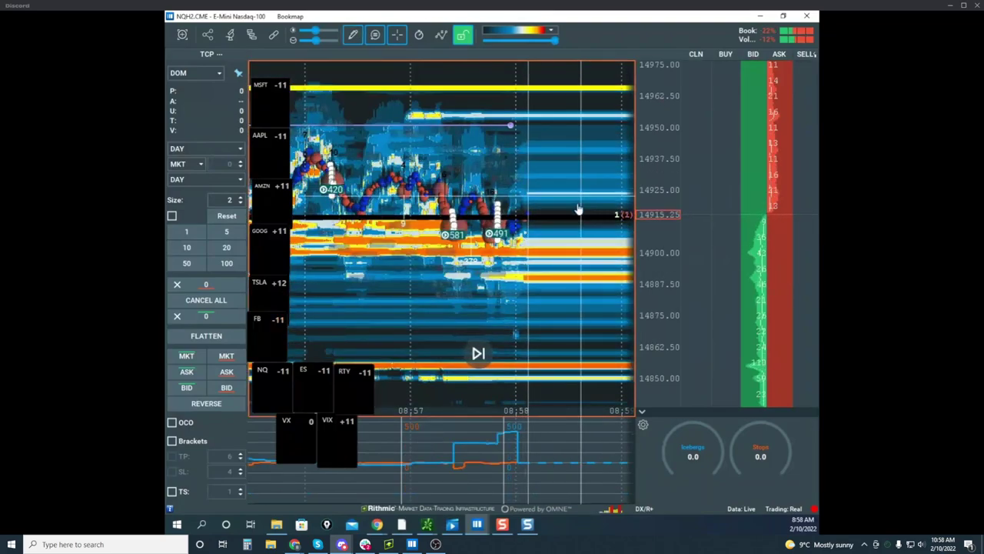
right_click(580, 223)
click(589, 259)
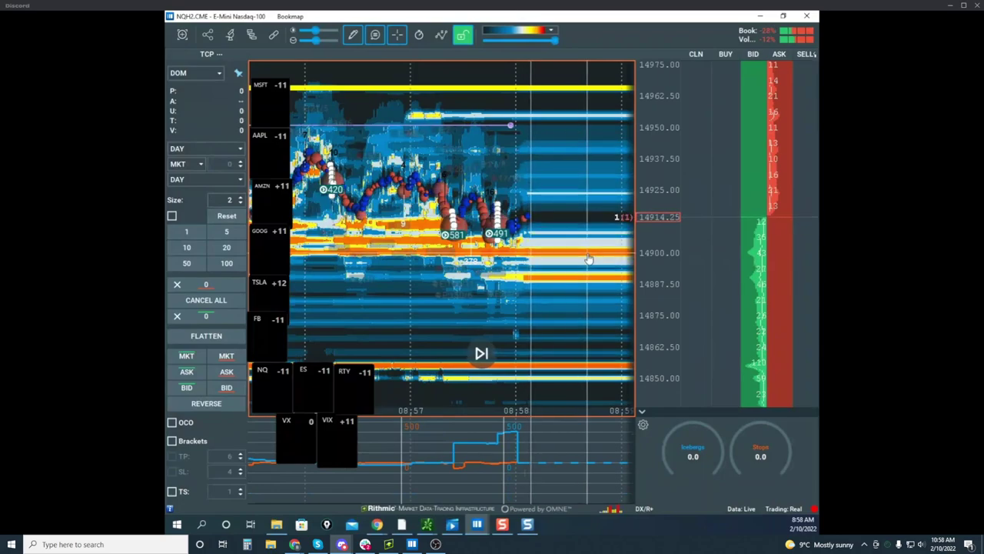
Step: Draw horizontal lines on the Nasdaq-100 heatmap at about 14925 and about 14903, around the iceberg prints
click(353, 34)
click(387, 163)
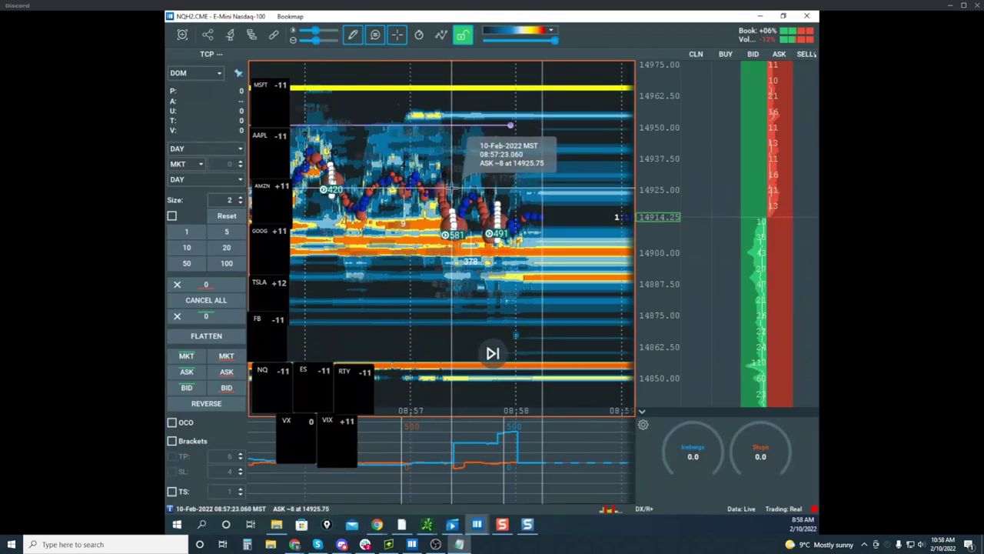
click(452, 187)
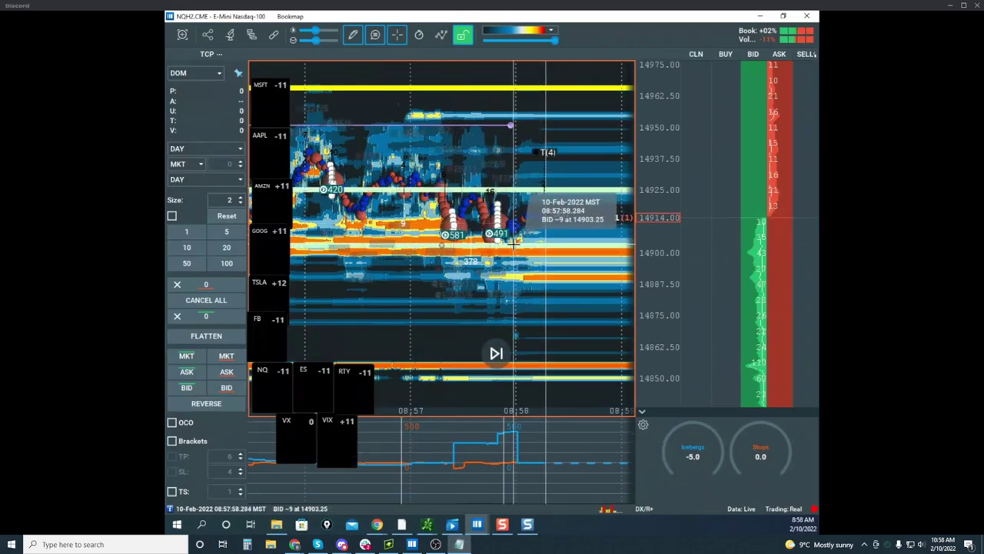
Step: Recolor the horizontal line near 14925 on the Nasdaq-100 heatmap cyan and save its style
click(359, 37)
click(374, 82)
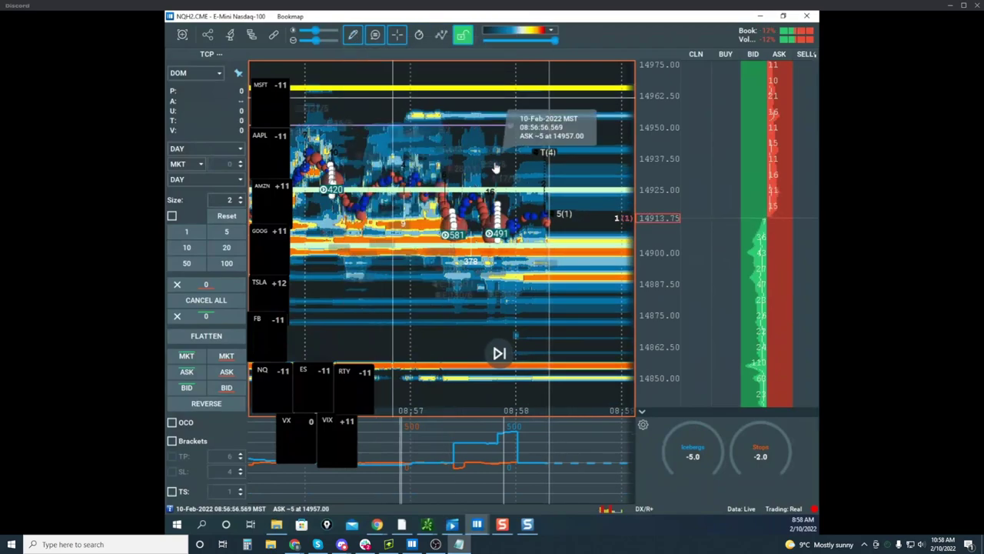
right_click(520, 192)
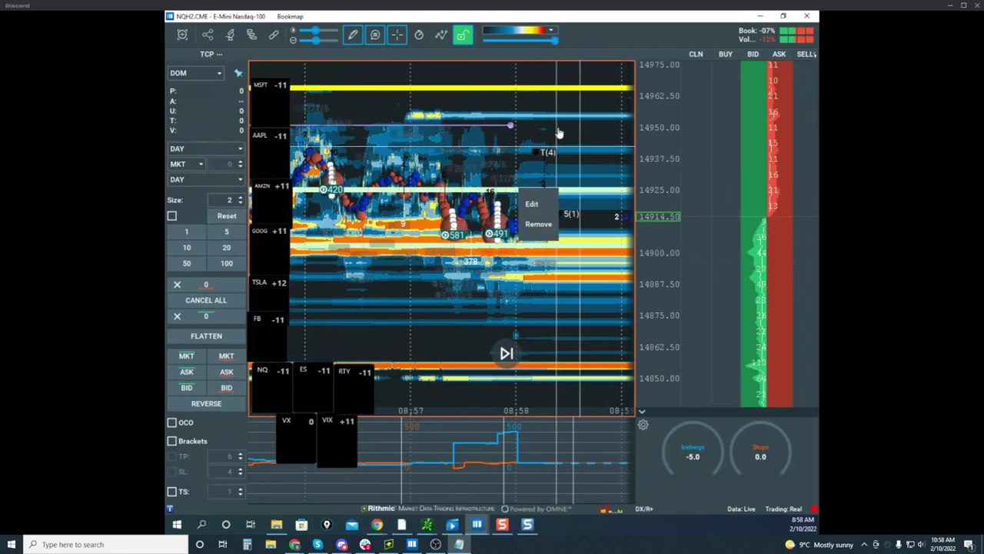
click(532, 204)
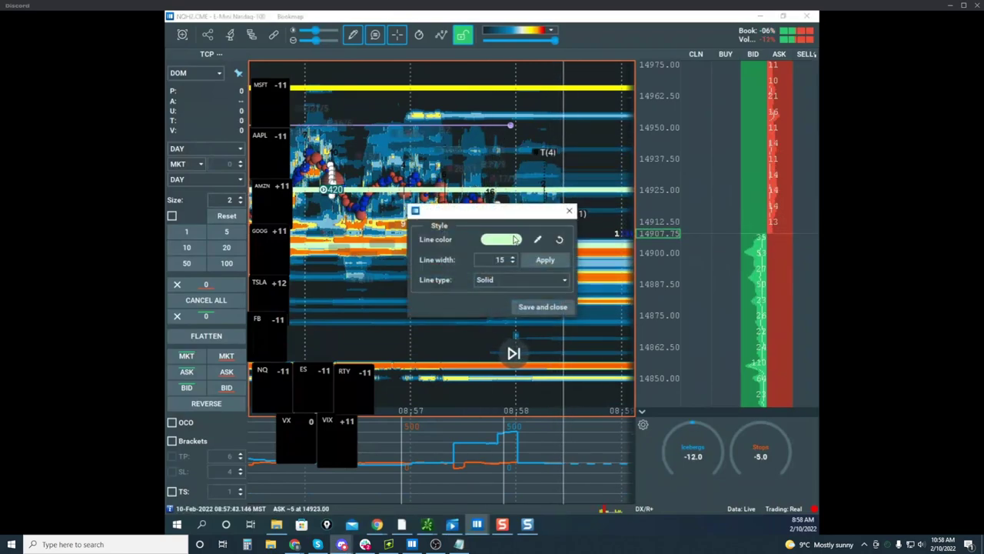
click(513, 240)
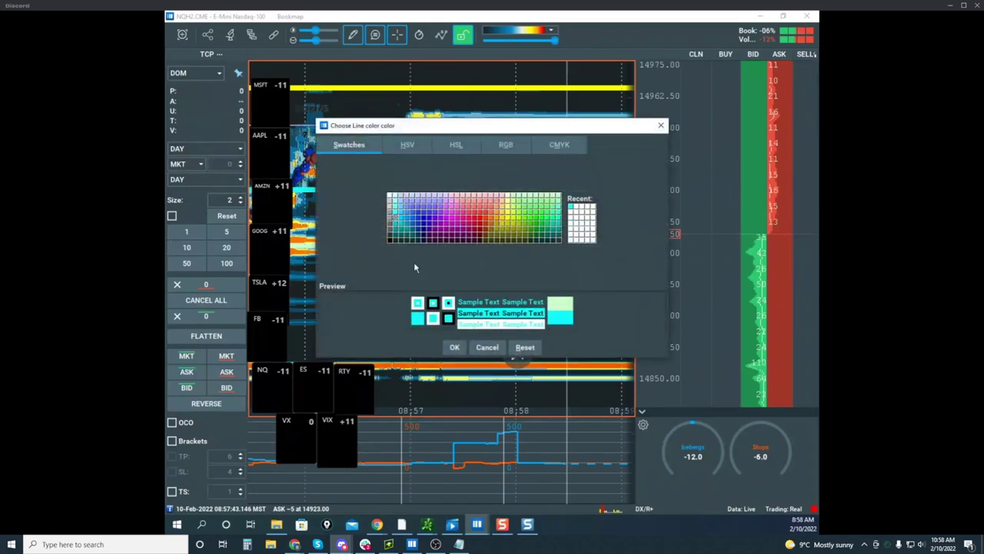
click(454, 348)
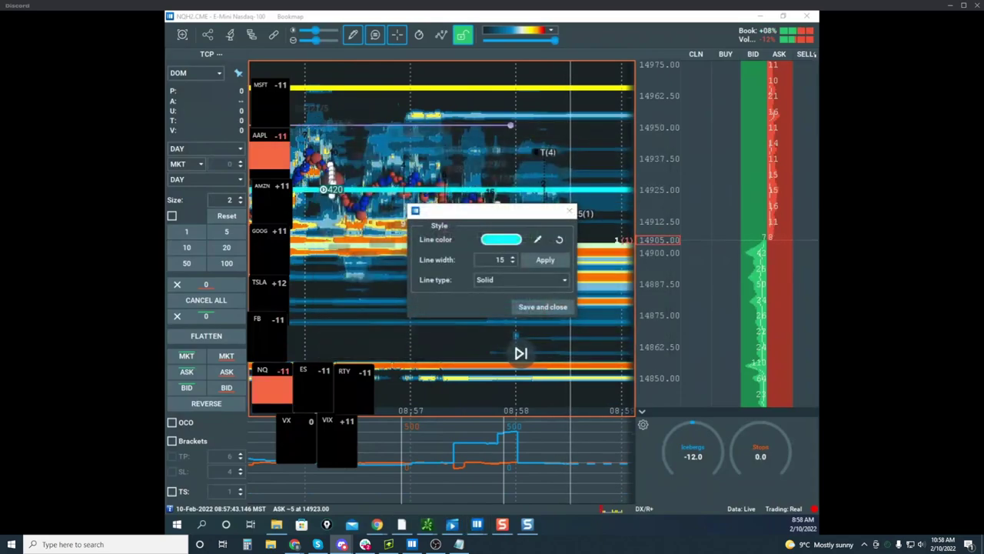
drag(818, 250, 752, 194)
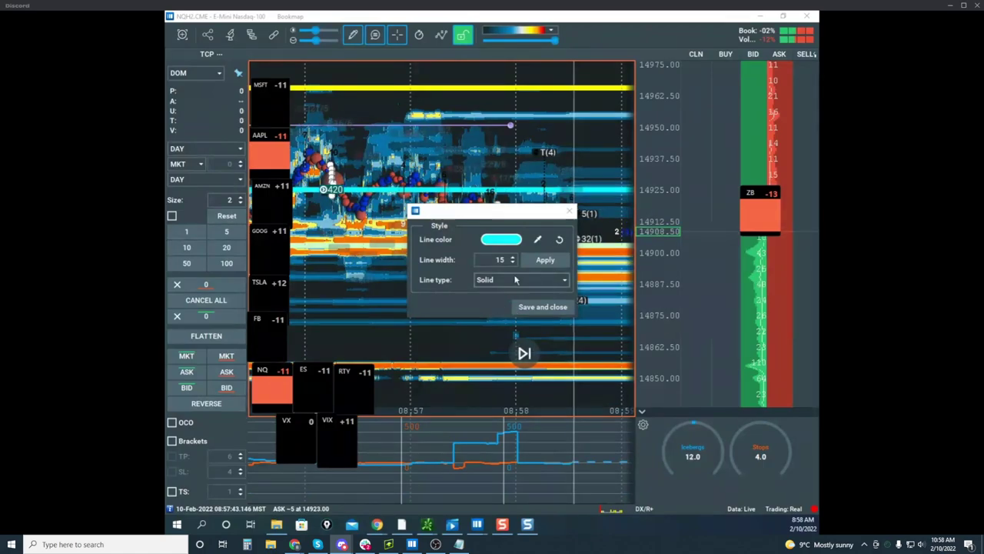
click(542, 307)
Step: Recolor the horizontal line near 14903 cyan to match the upper line, and turn off drawing mode
right_click(517, 253)
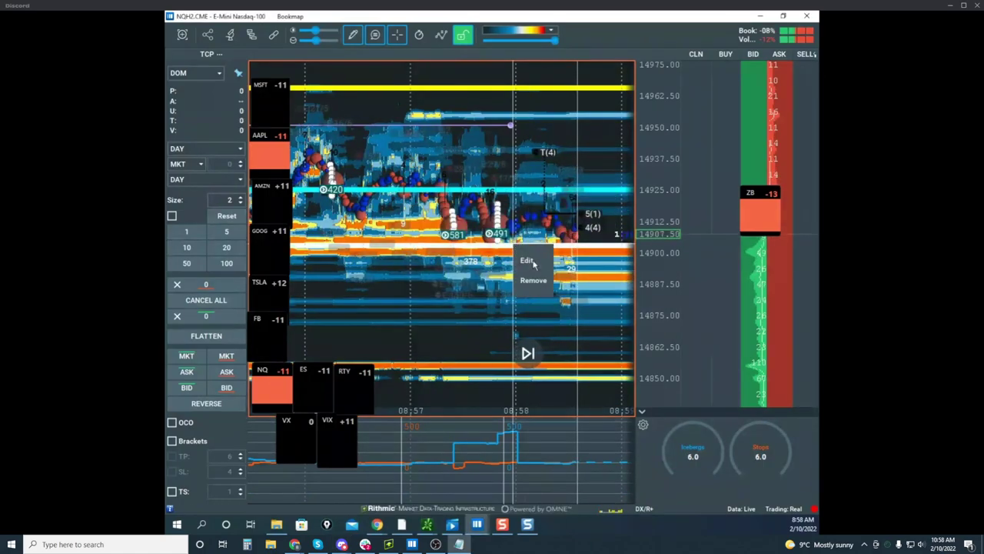
click(527, 261)
click(500, 239)
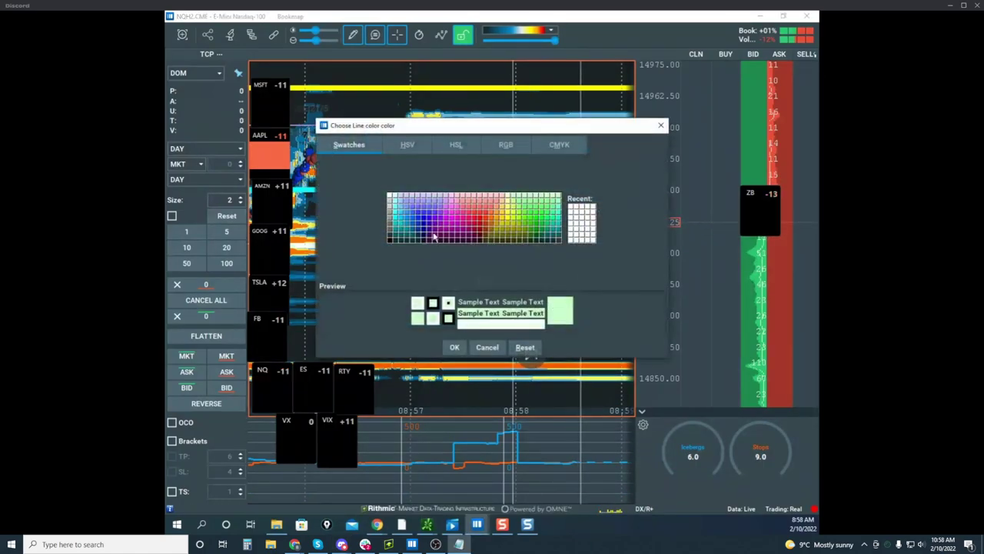
click(396, 221)
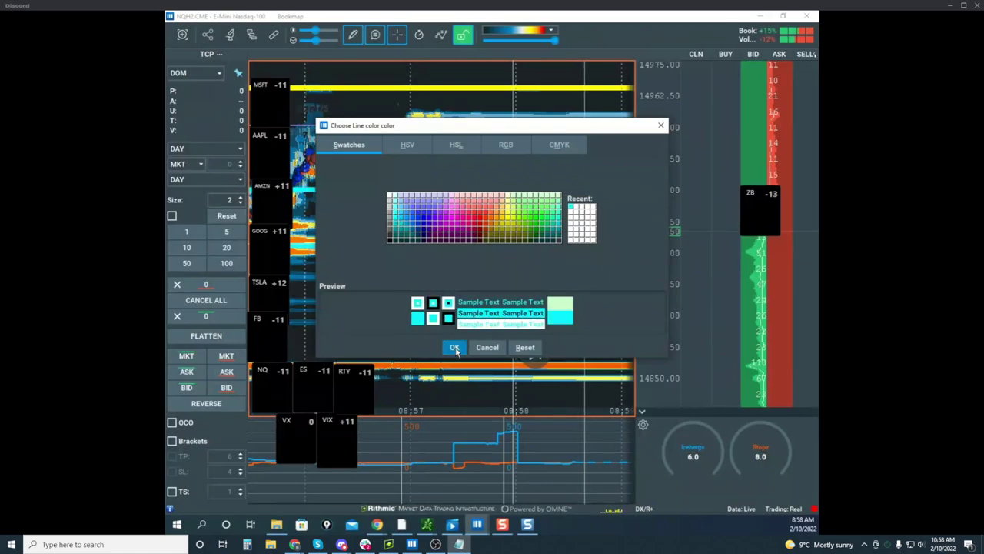
click(455, 348)
click(536, 309)
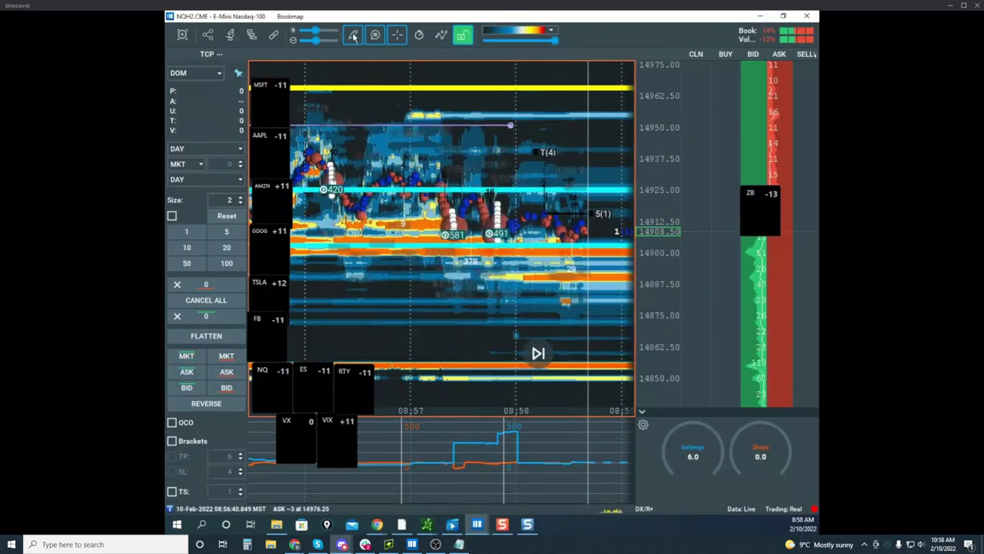
click(355, 35)
click(374, 63)
Step: Examine the Nasdaq-100 price action and iceberg prints around the two cyan lines over a wider time range
scroll(506, 149, down, 6)
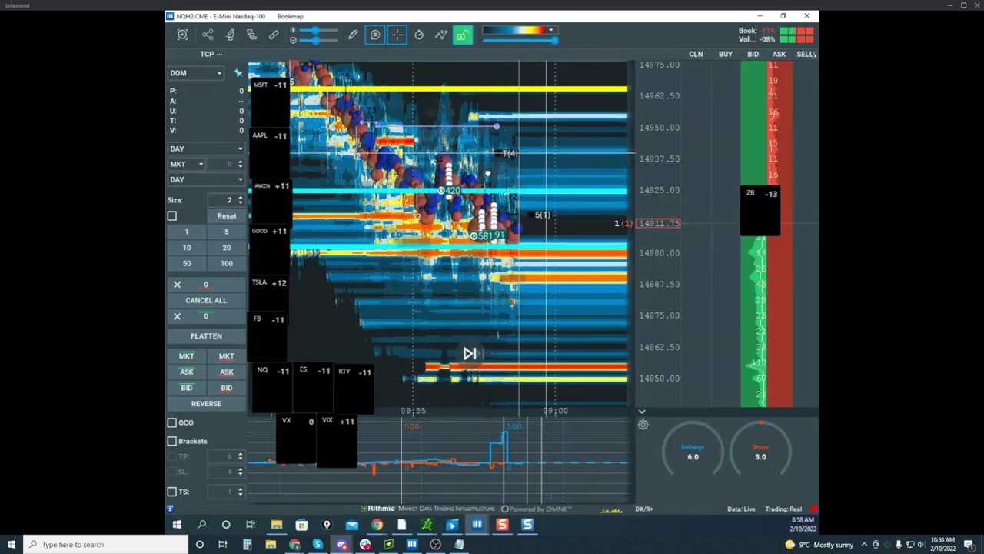
drag(554, 159, 450, 163)
scroll(668, 165, up, 3)
drag(486, 193, 573, 168)
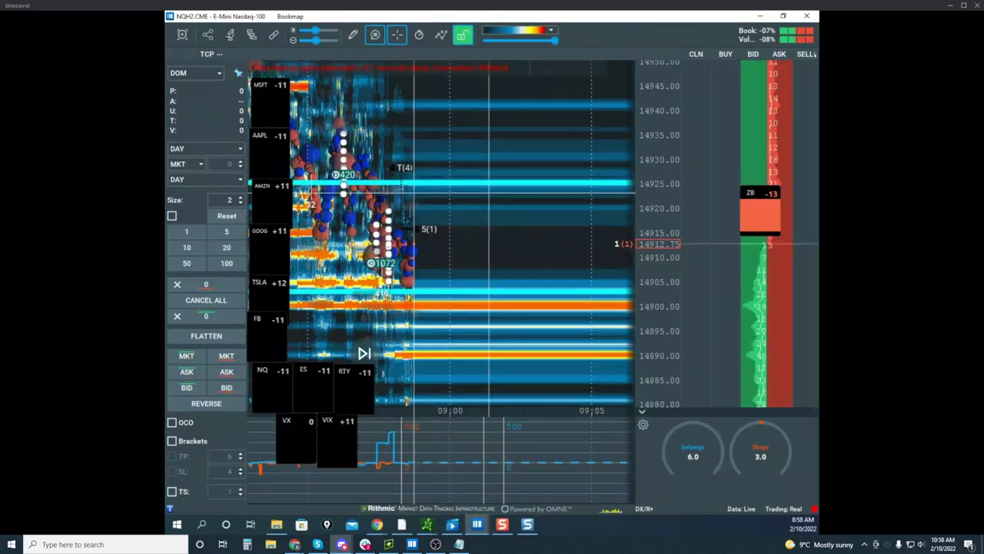
drag(574, 168, 662, 171)
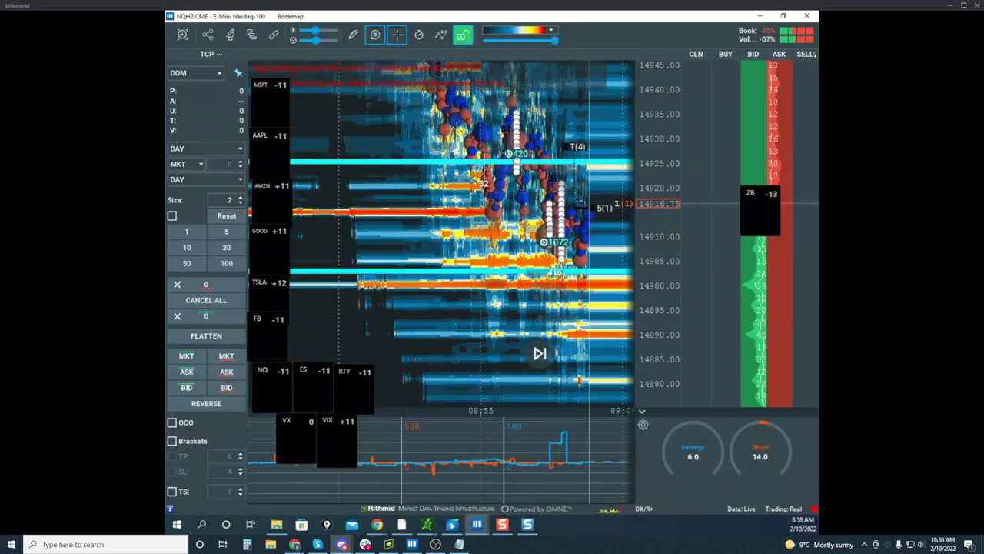
Step: Switch to the remote desktop browser session and review the Nasdaq-100 volume profile and VWAP charts
drag(166, 98, 531, 95)
click(623, 81)
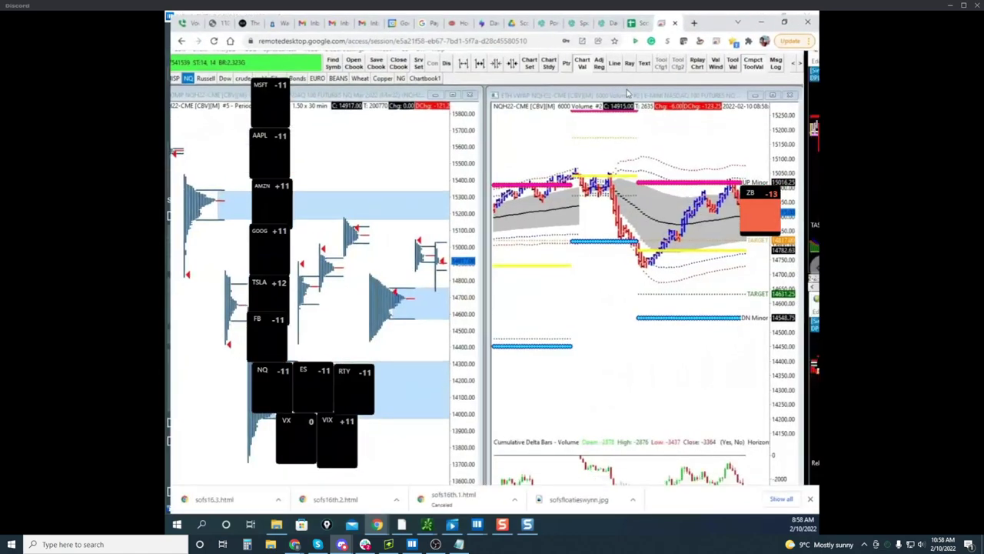
drag(766, 199, 819, 194)
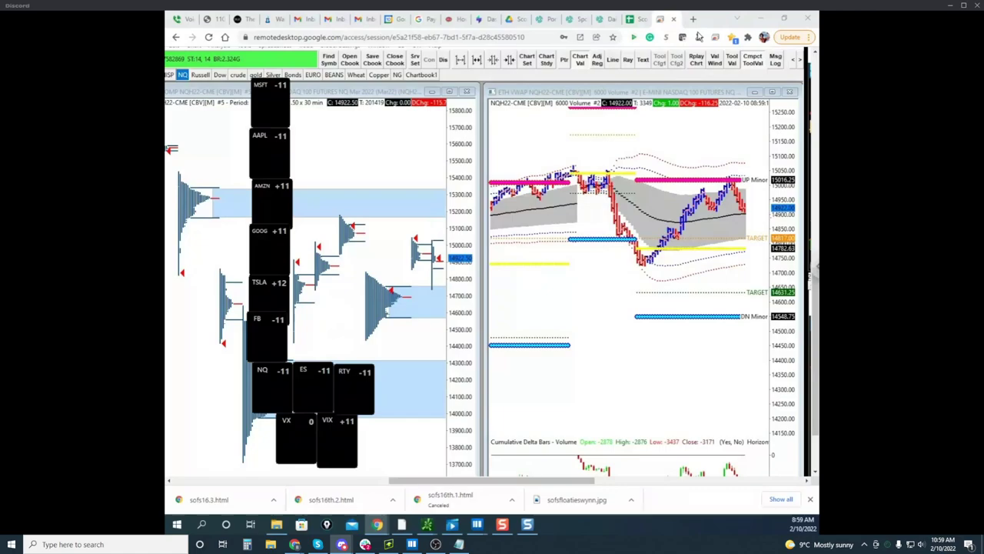
click(761, 17)
Step: Bring up the Soybean Futures heatmap in Bookmap and examine recent trading around the upper cyan line
click(477, 524)
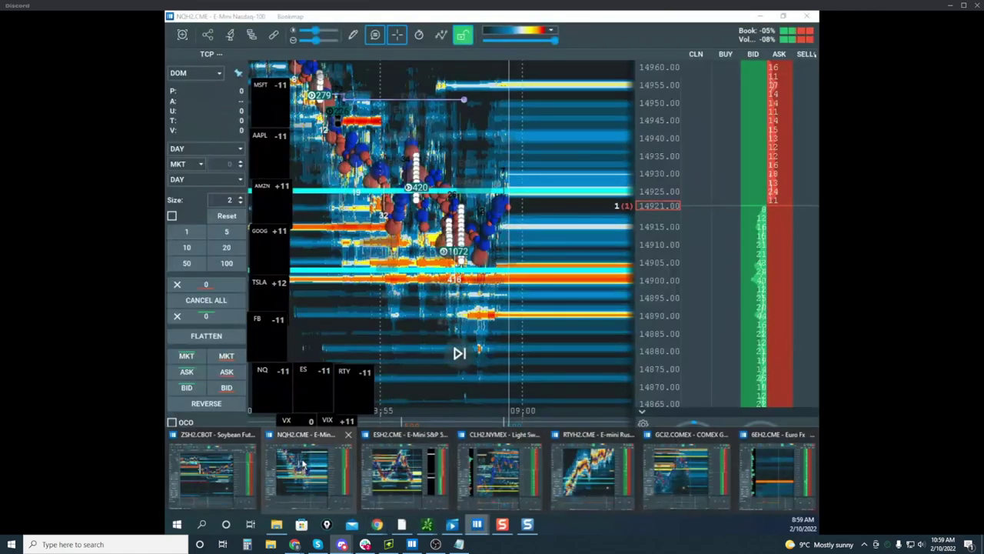
click(251, 460)
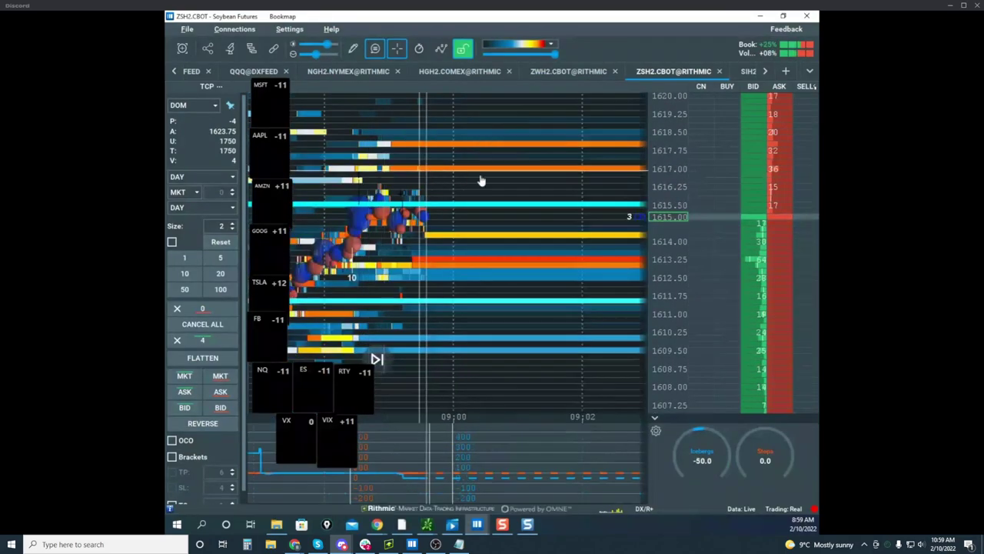
scroll(483, 182, down, 3)
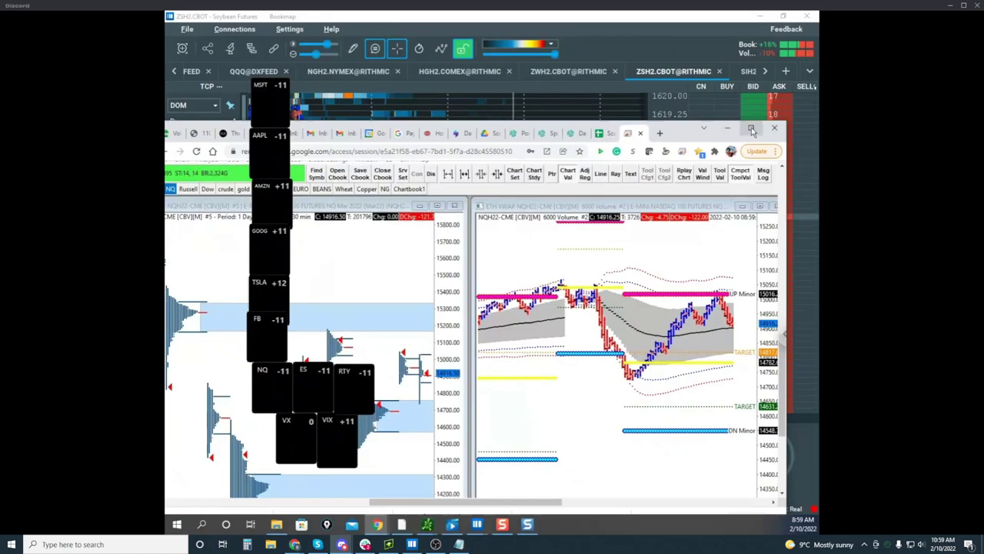
Step: Move the chart window aside, enter 4.57 in cell E1 of the Google Sheets calculation, and put the spreadsheet away
click(753, 131)
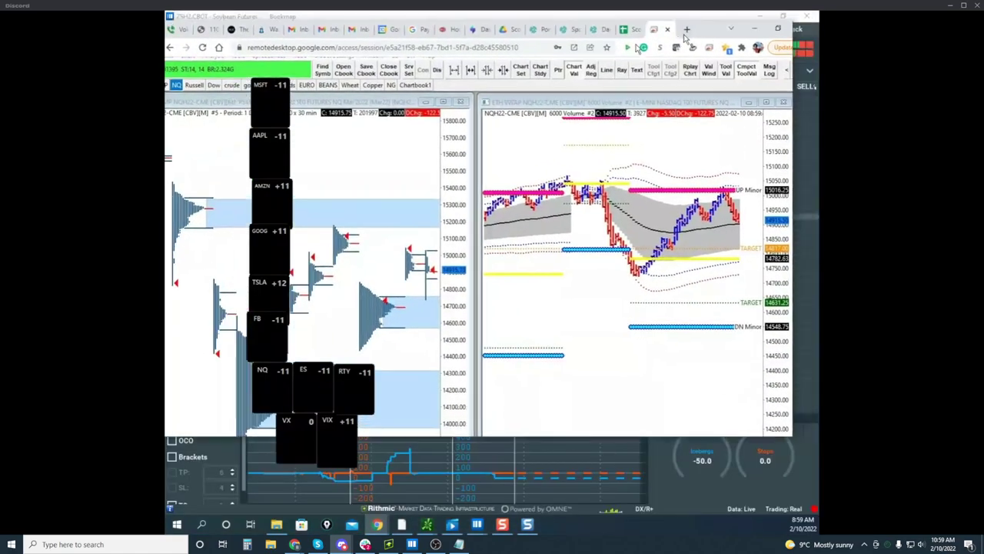
drag(684, 39, 166, 71)
drag(613, 17, 587, 156)
click(440, 131)
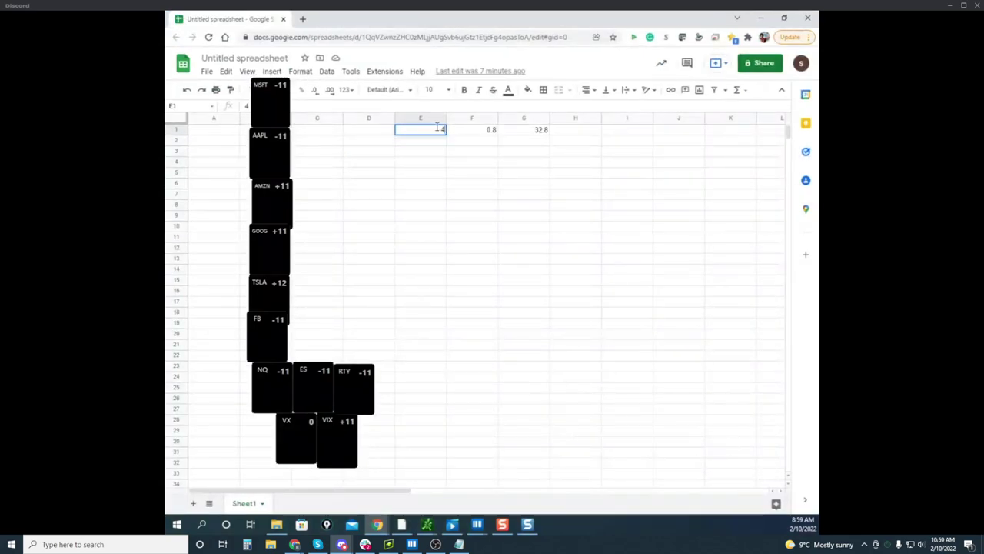
click(506, 184)
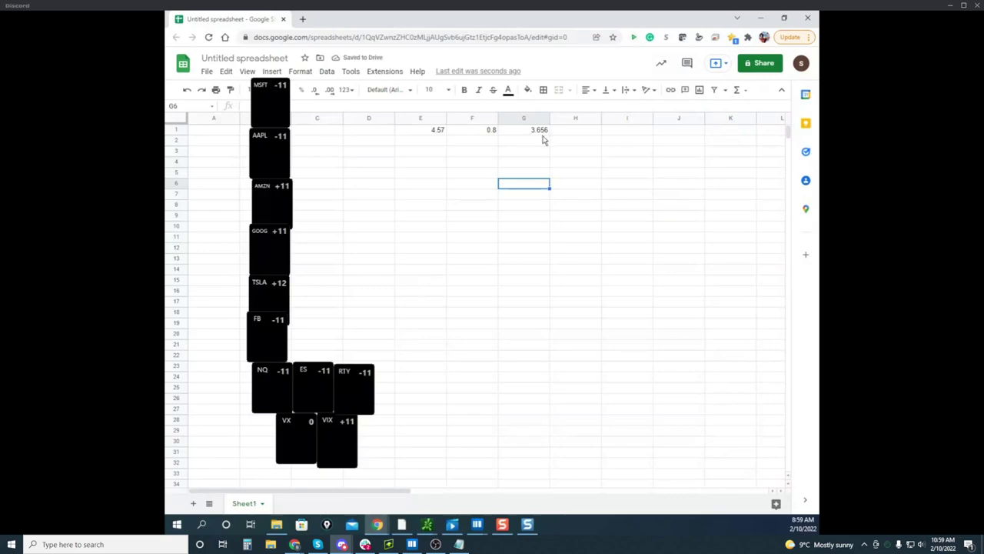
drag(251, 24, 167, 127)
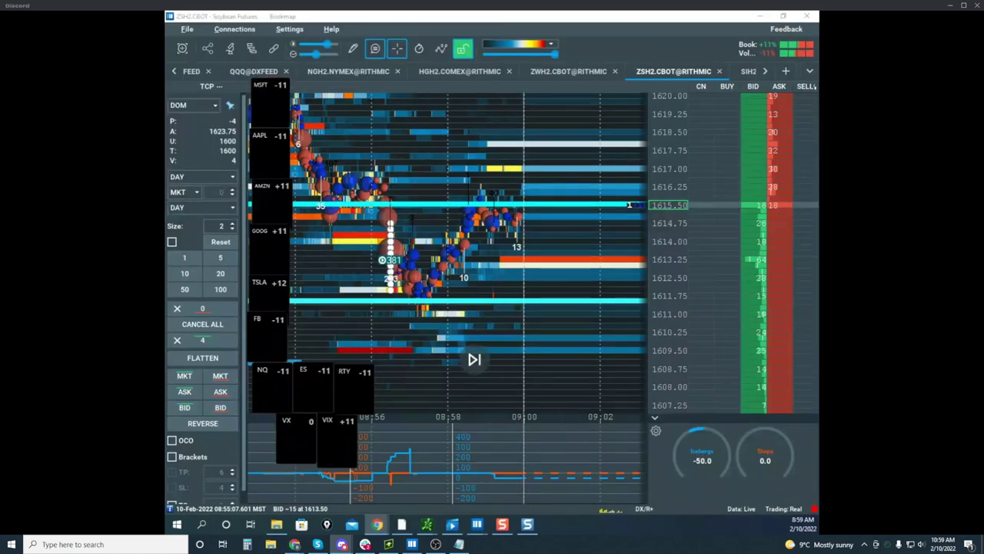
Step: Place two buy stop orders of two contracts each at 1619.25 on the soybean price ladder
scroll(674, 253, up, 3)
drag(607, 218, 554, 312)
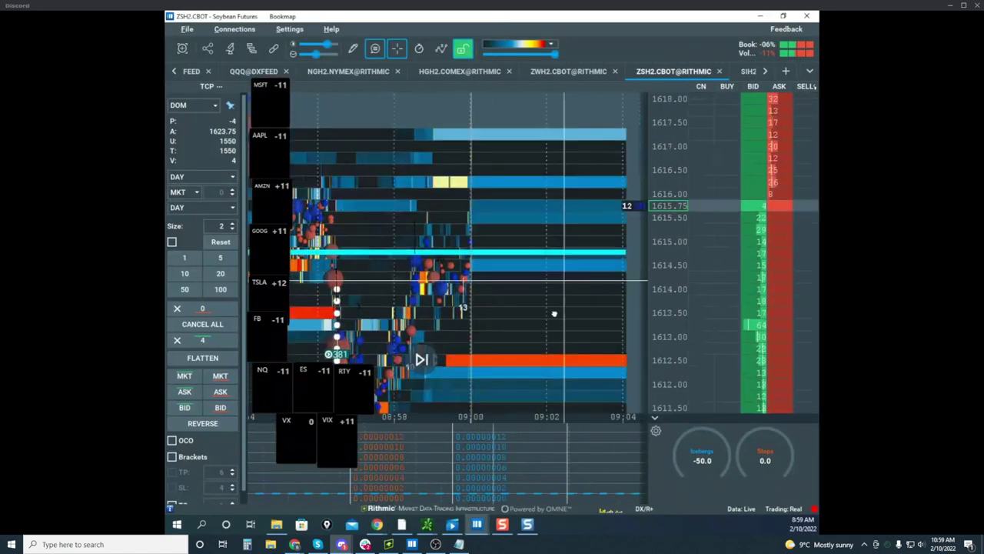
scroll(676, 232, up, 2)
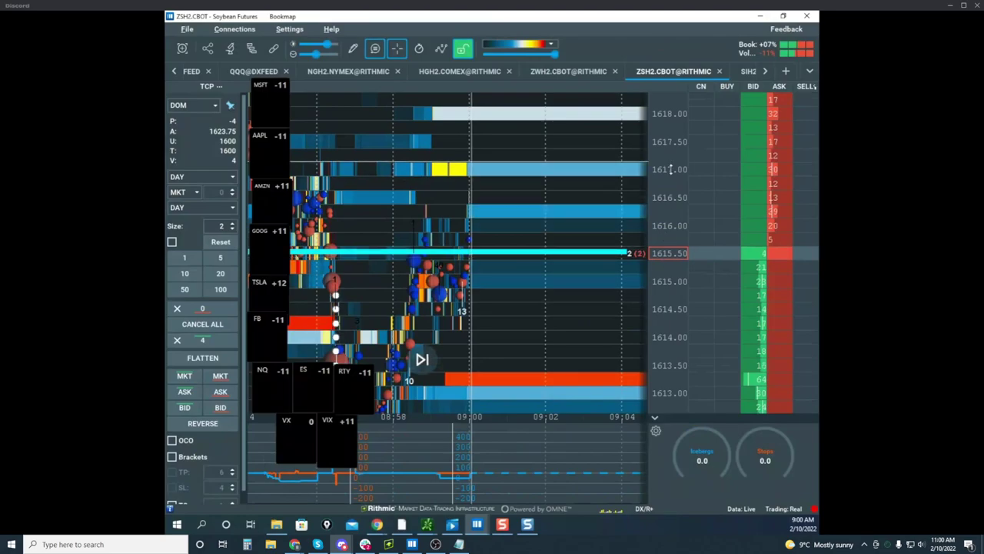
scroll(673, 150, down, 2)
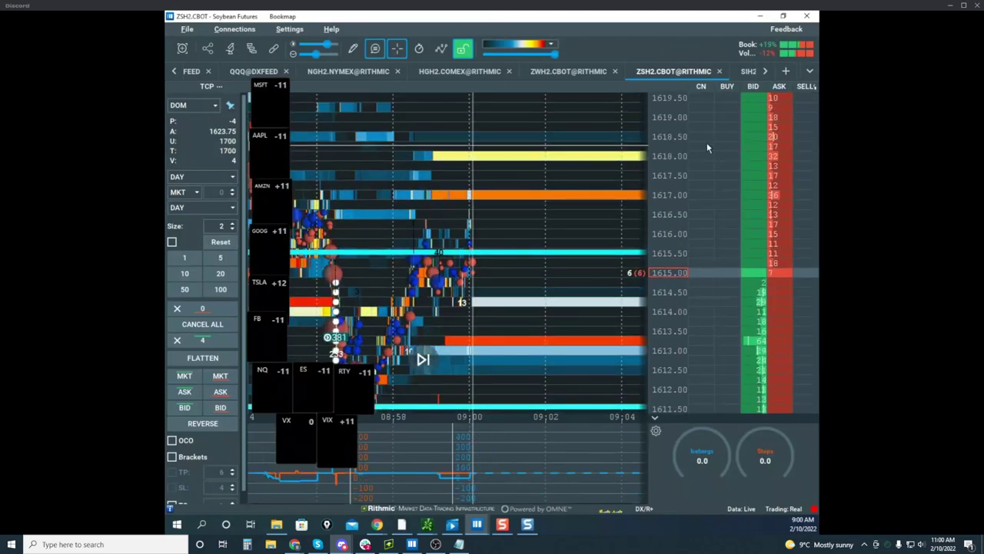
click(755, 110)
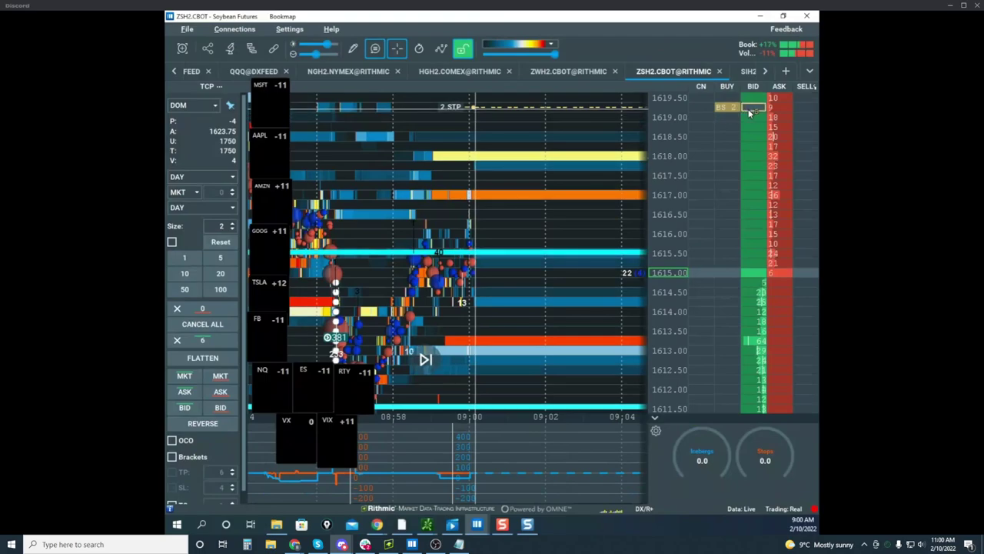
click(750, 112)
Step: Examine the soybean price action and iceberg indicator below the buy stop orders over a longer time range
scroll(517, 206, down, 3)
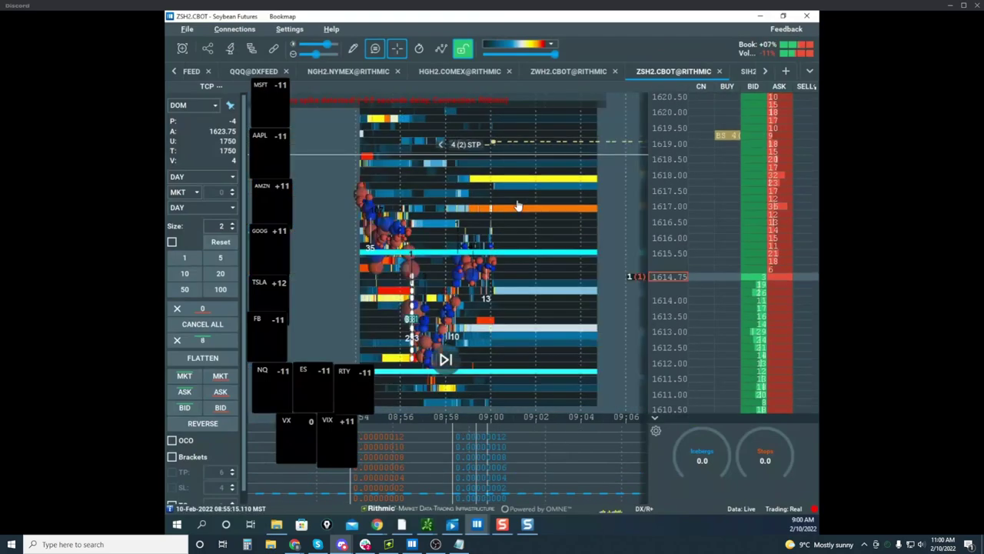
drag(518, 206, 526, 146)
scroll(656, 168, down, 1)
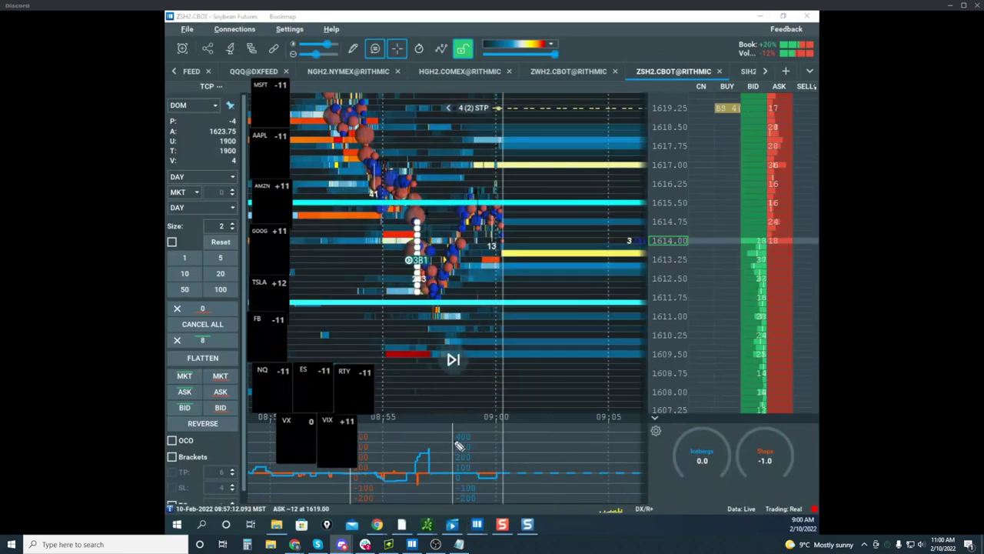
drag(450, 432, 462, 456)
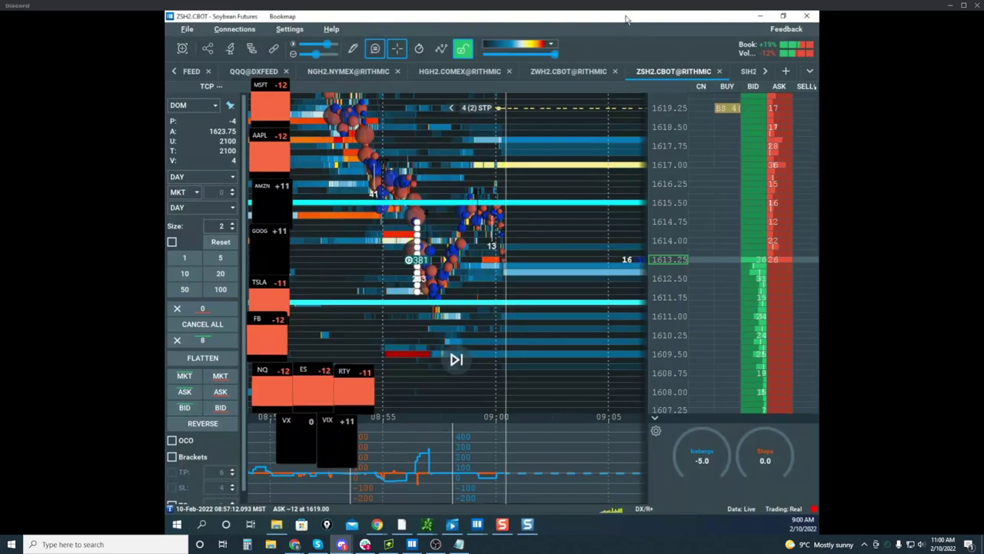
Step: Bring the Nasdaq-100 heatmap back into view and examine the iceberg and stop prints around the lower cyan line
drag(627, 20, 168, 154)
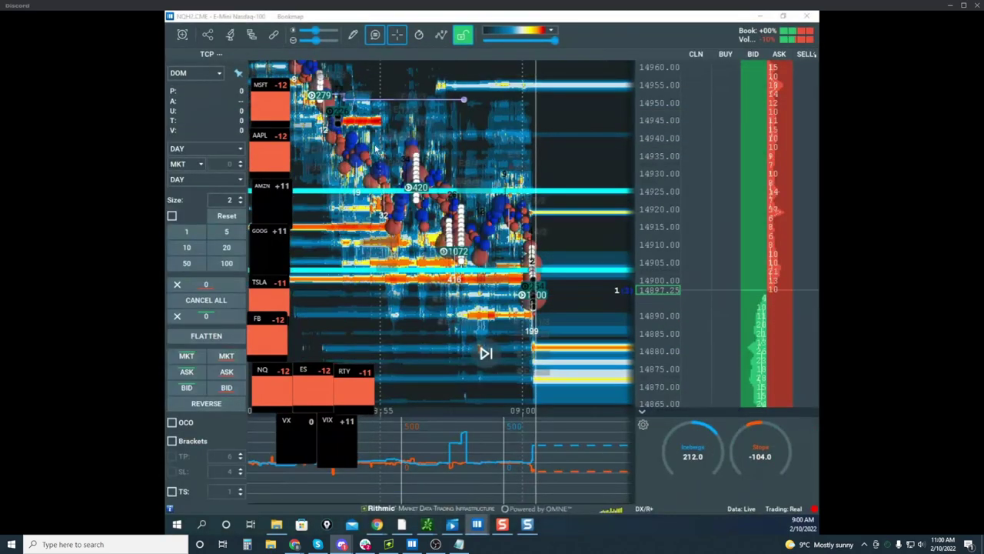
scroll(529, 170, down, 3)
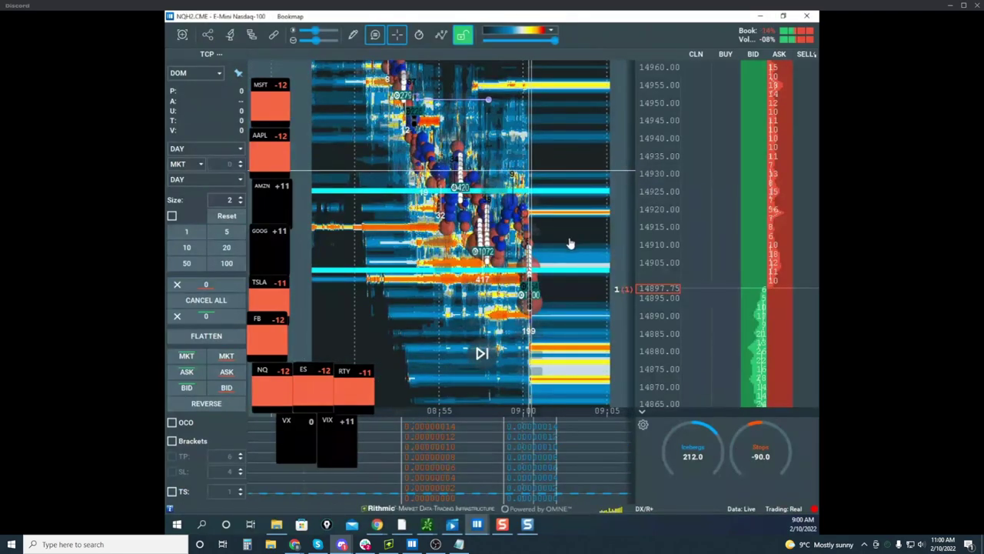
scroll(569, 243, up, 3)
drag(556, 243, 528, 150)
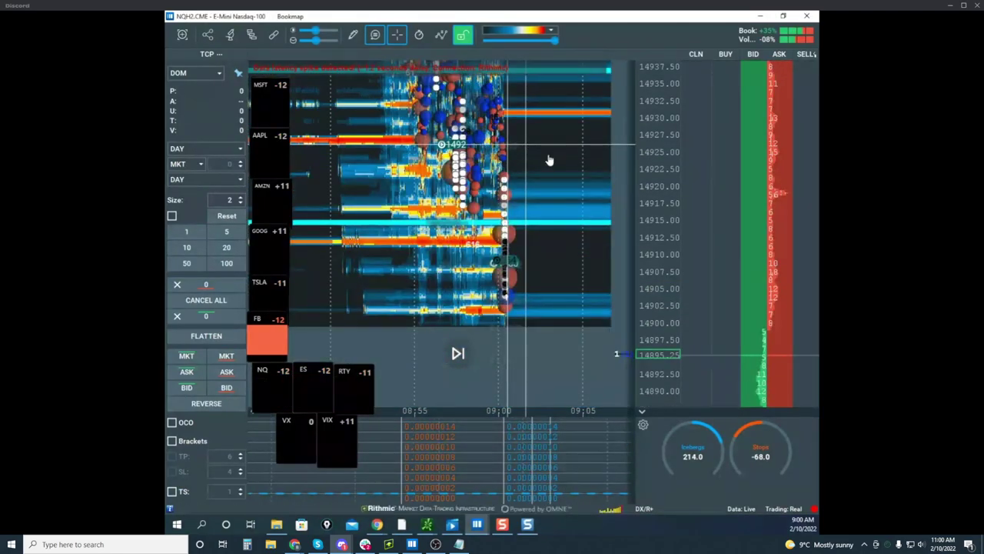
drag(566, 177, 534, 200)
scroll(620, 147, up, 3)
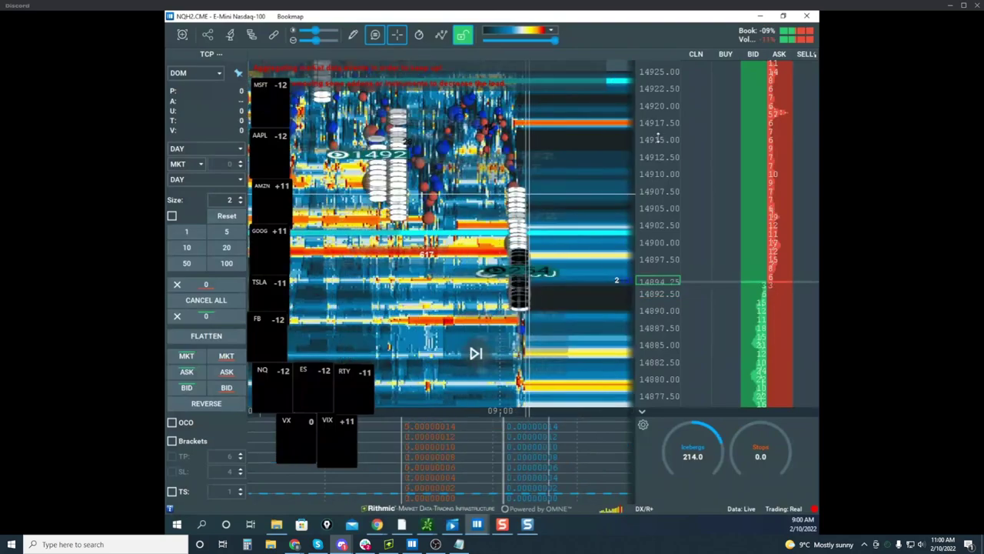
scroll(657, 160, down, 4)
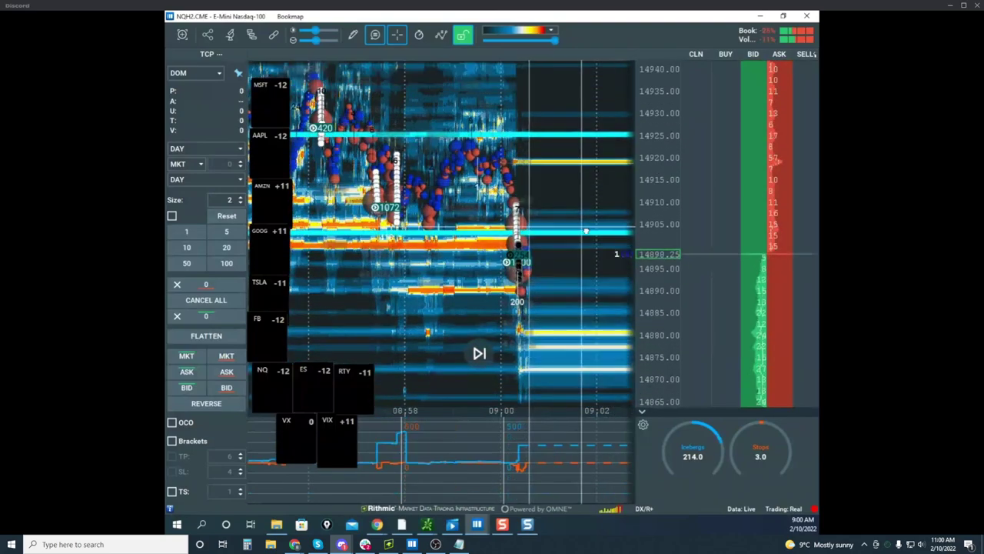
drag(571, 253, 559, 193)
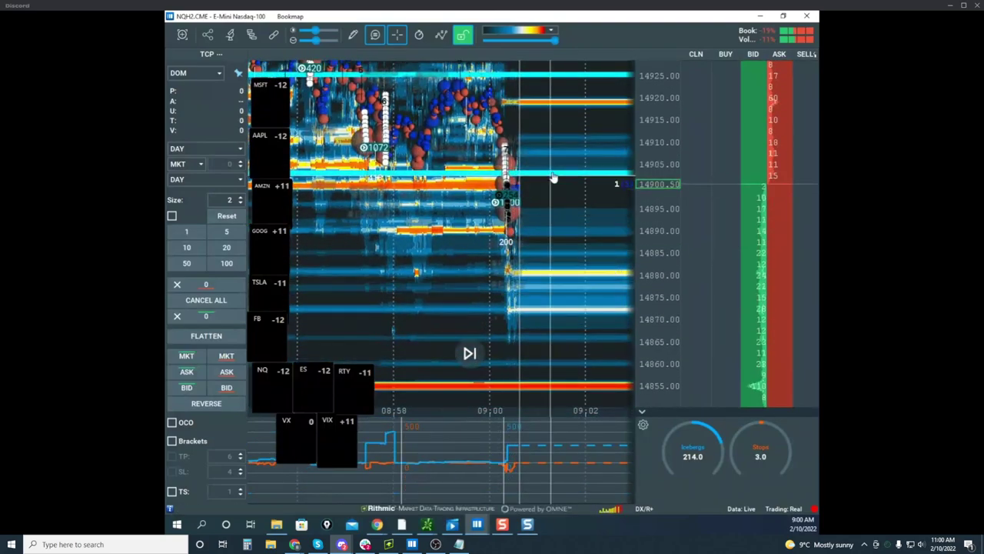
Step: Sketch freehand marks over the Nasdaq-100 heatmap showing possible moves above 14925 and below 14900, and clear them
drag(656, 244, 655, 277)
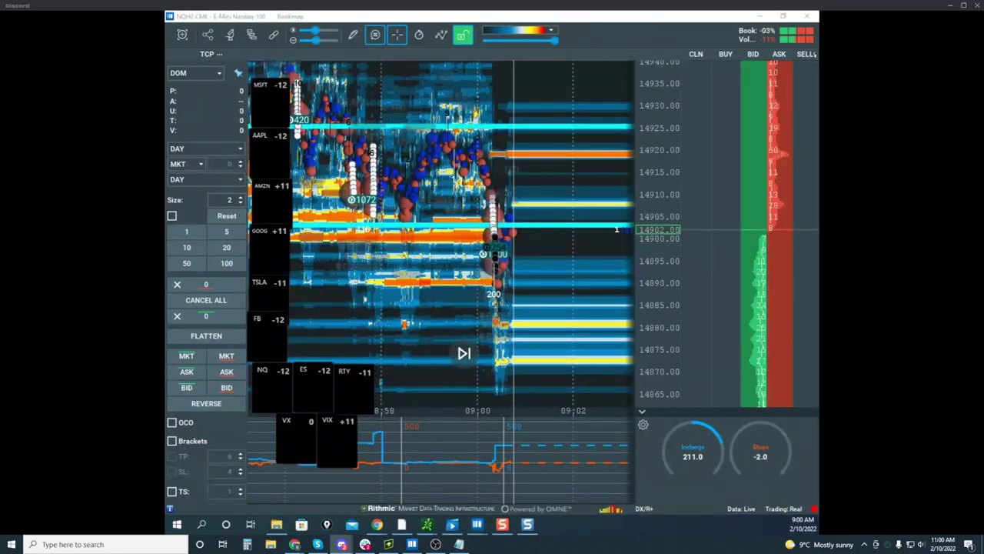
drag(463, 128, 598, 125)
mouse_move(448, 238)
mouse_down()
mouse_move(523, 239)
mouse_move(523, 356)
mouse_up()
drag(541, 113, 563, 43)
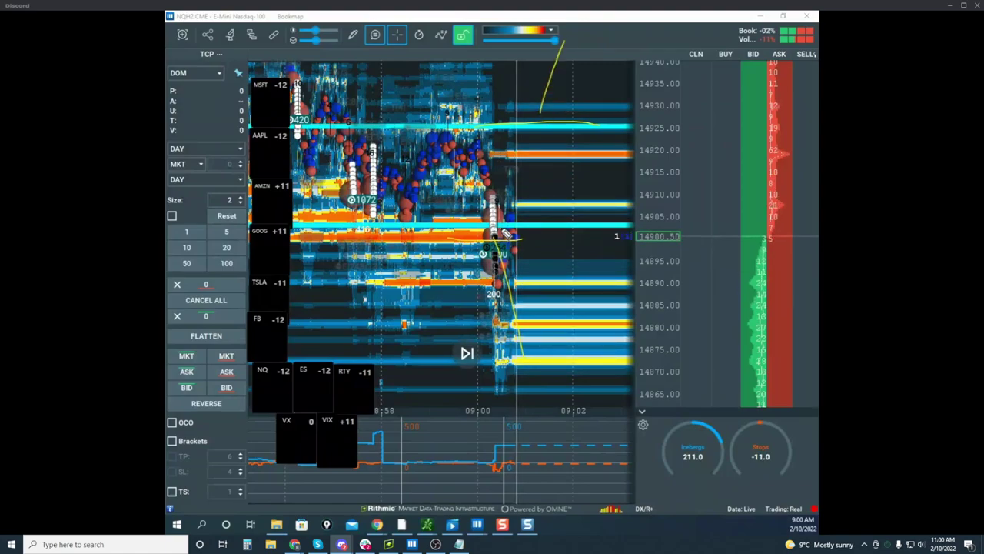
drag(500, 231, 576, 425)
drag(559, 367, 622, 402)
drag(542, 127, 598, 25)
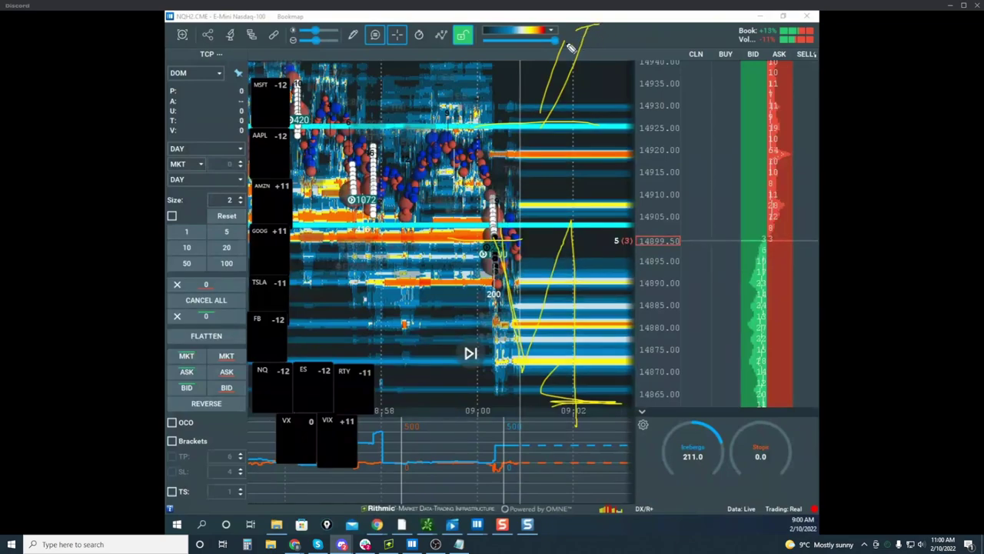
drag(576, 55, 598, 27)
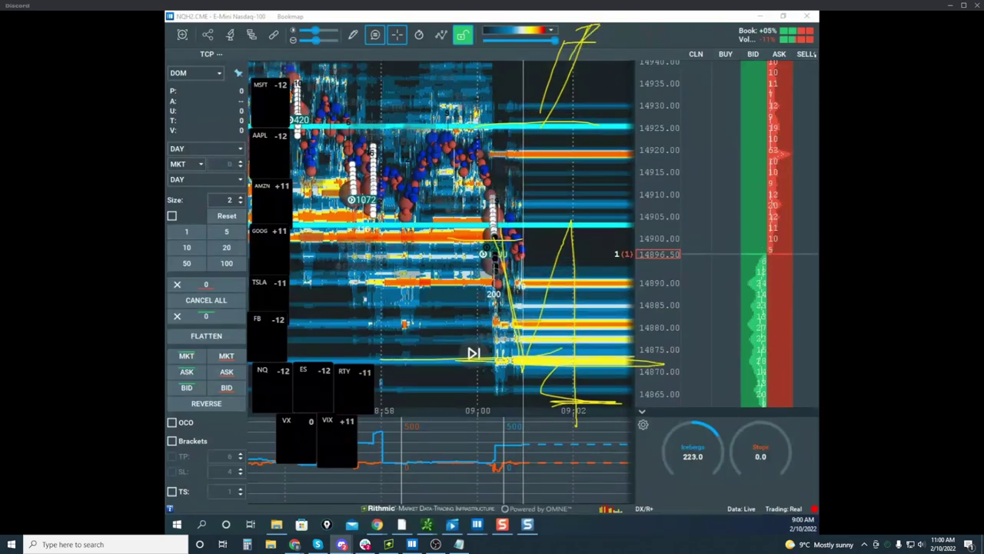
key(Escape)
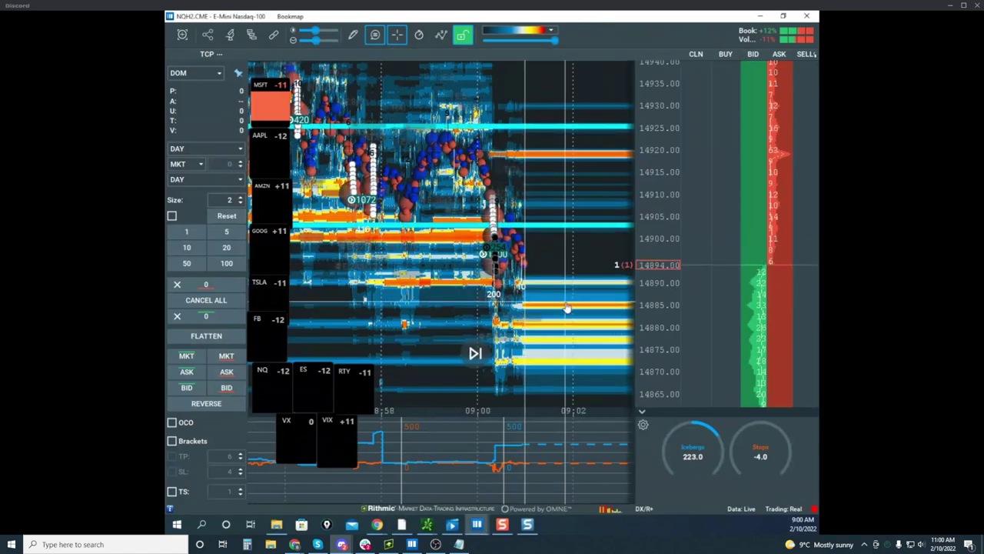
Step: Remove the lower cyan horizontal line near 14903 from the Nasdaq-100 heatmap
scroll(549, 266, up, 2)
scroll(549, 266, up, 3)
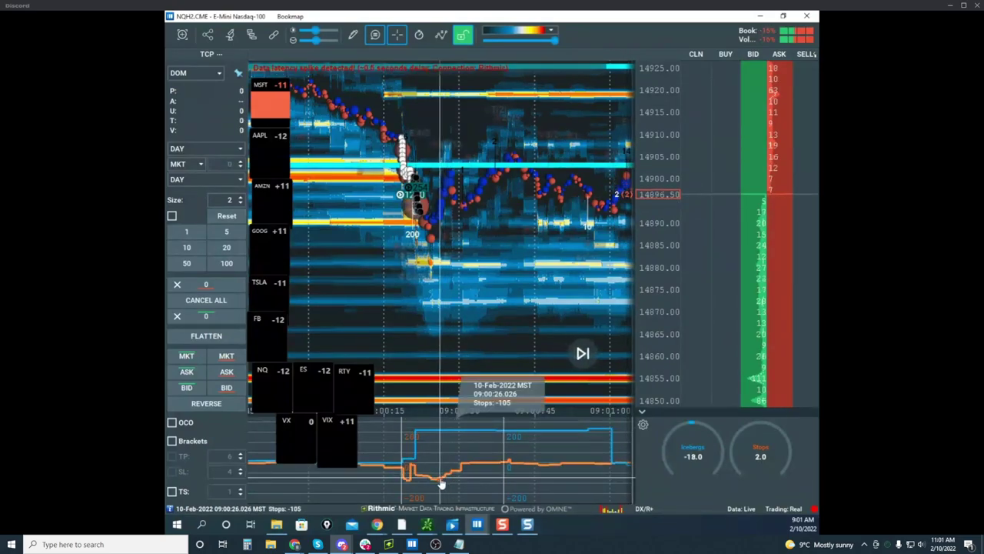
right_click(471, 185)
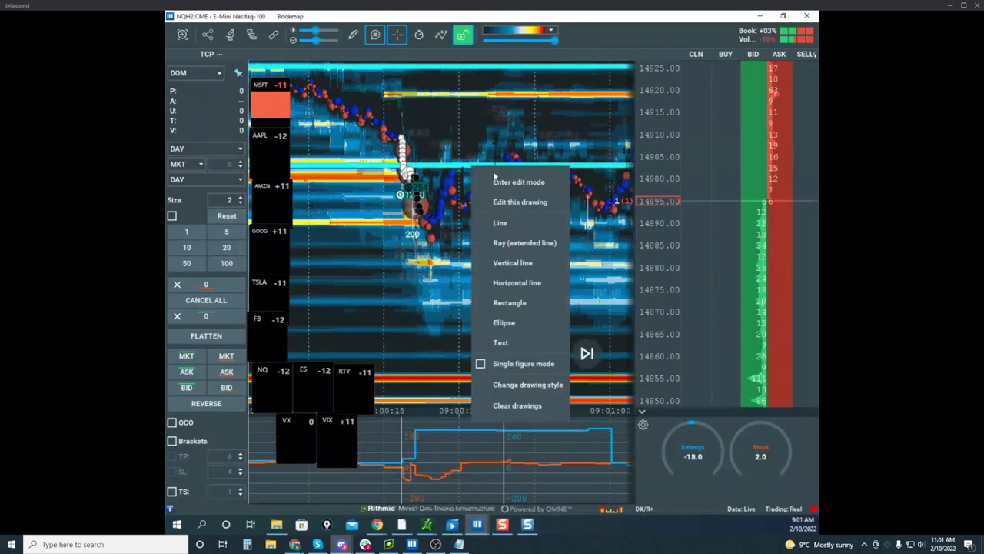
click(505, 183)
right_click(498, 173)
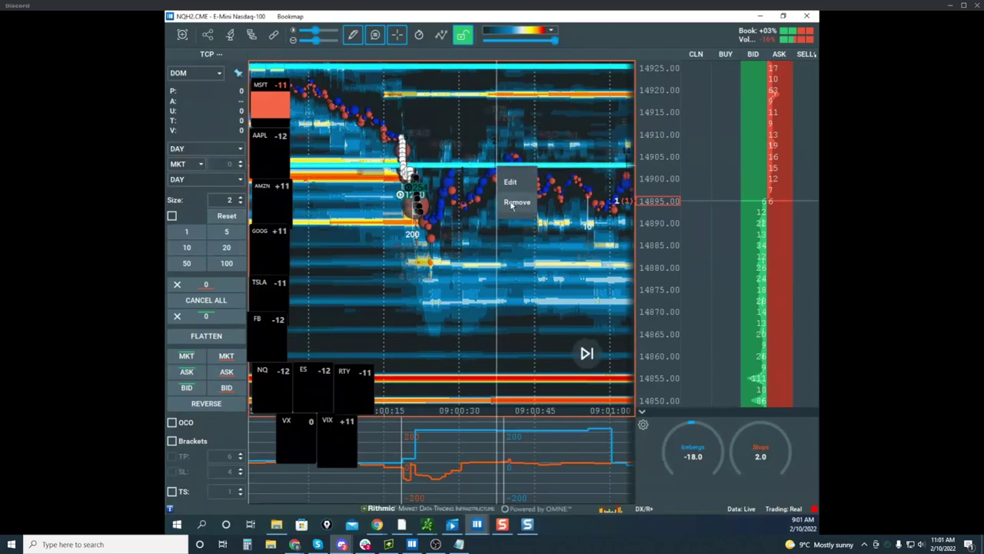
click(511, 203)
Step: Draw horizontal lines at about 14885.25 and 14910 on the Nasdaq-100 heatmap, bracketing the iceberg and stop prints
click(353, 34)
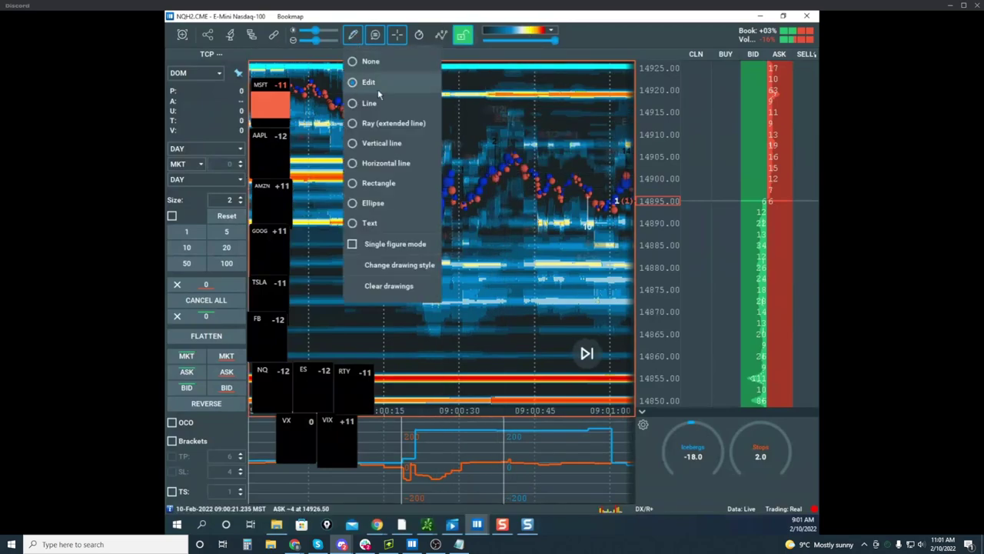
click(394, 170)
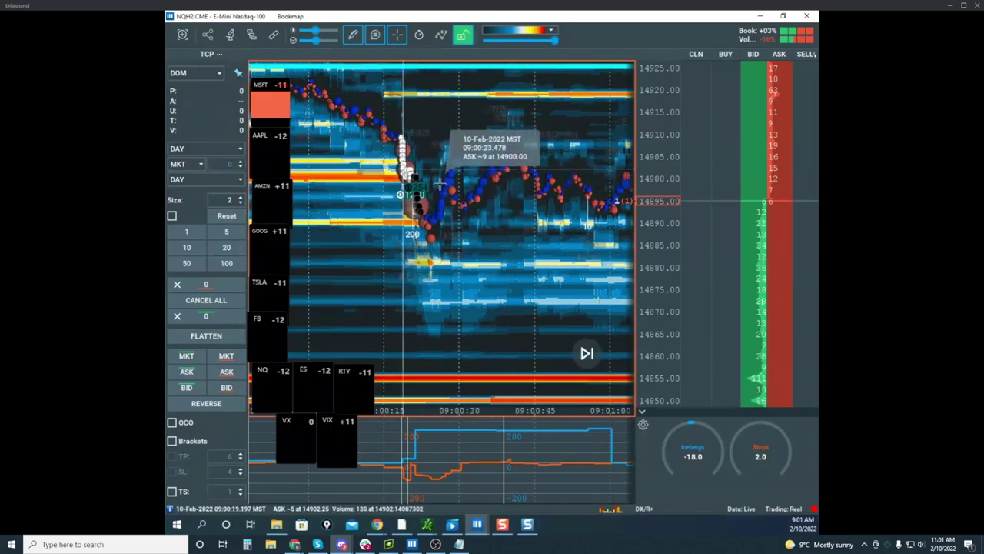
click(441, 244)
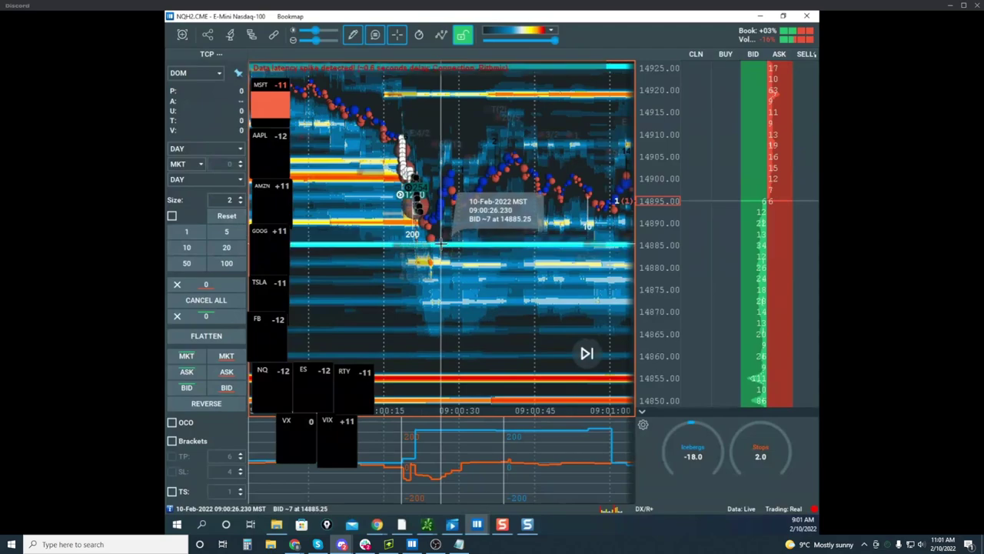
click(416, 133)
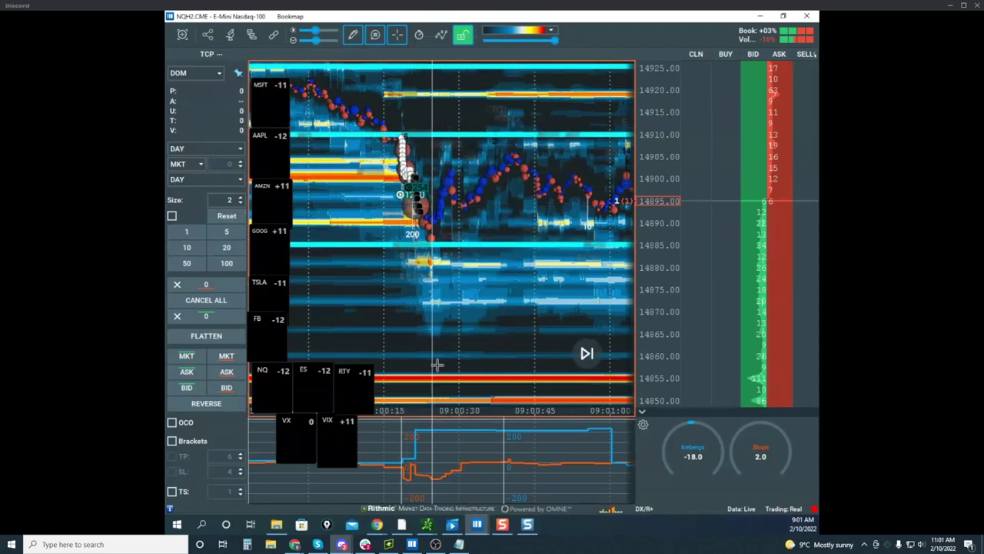
Step: Edit the horizontal line at 14910 to change its colour to blue, and save the style
click(351, 36)
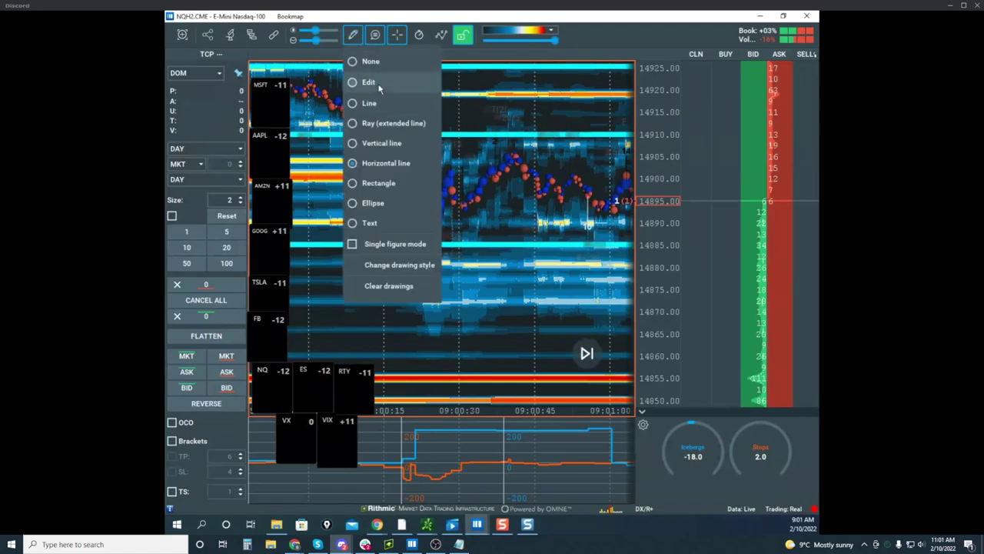
click(377, 84)
click(471, 137)
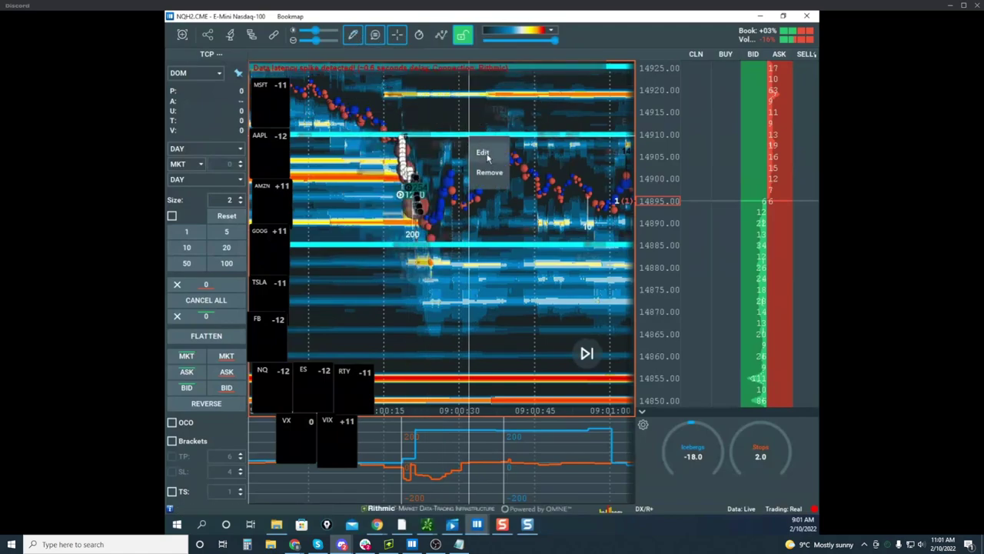
click(482, 152)
click(504, 240)
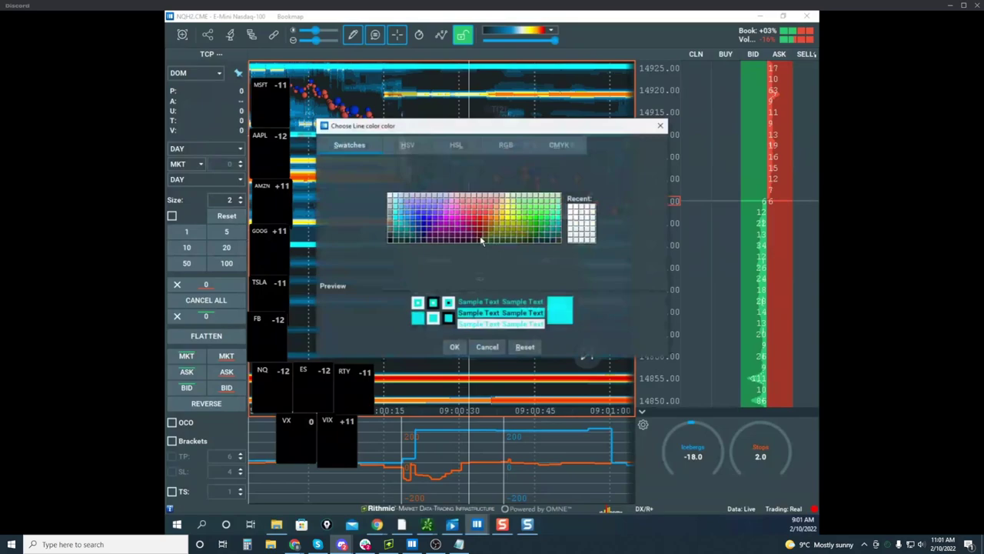
click(419, 220)
click(455, 347)
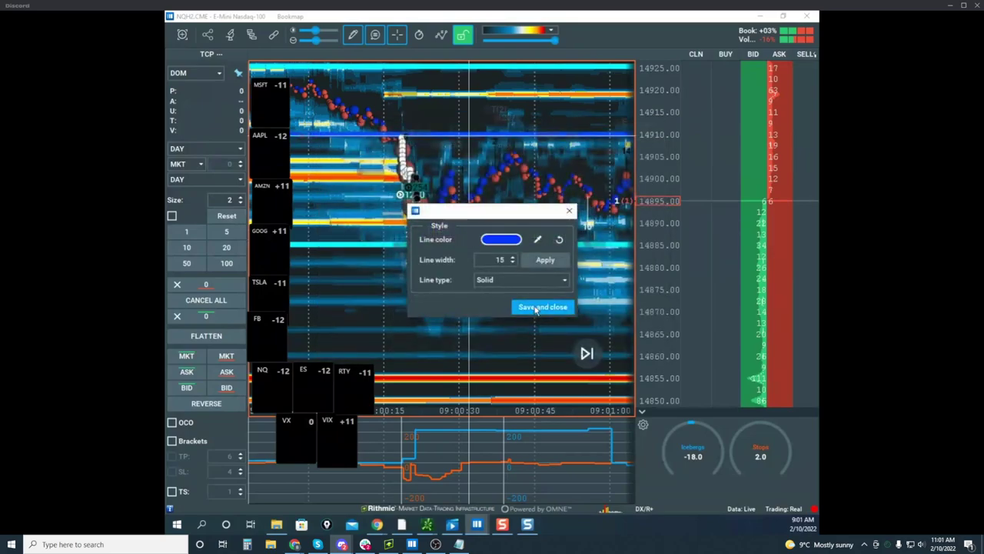
click(536, 307)
Step: Recolour the horizontal line near 14885 blue, save the style, and leave drawing edit mode
click(509, 245)
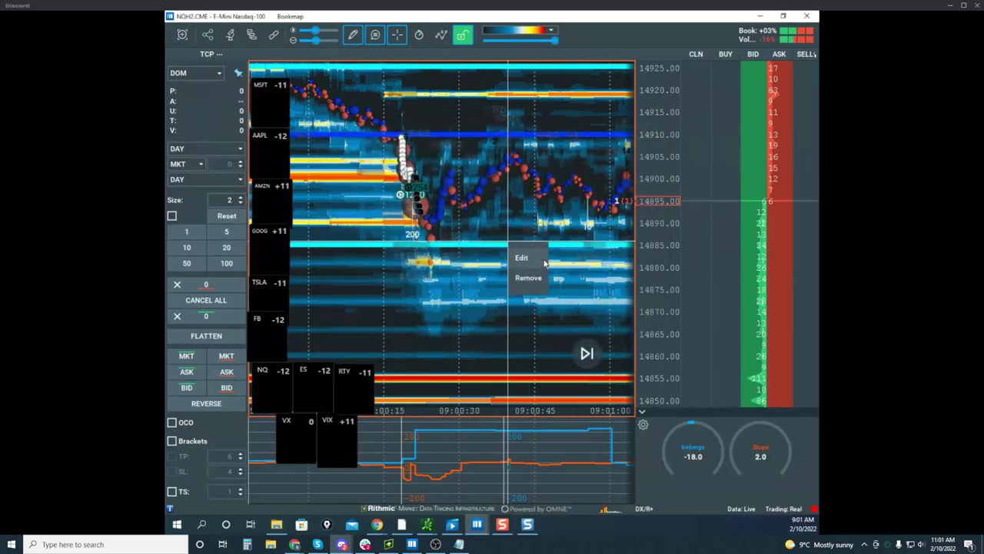
click(528, 260)
click(503, 244)
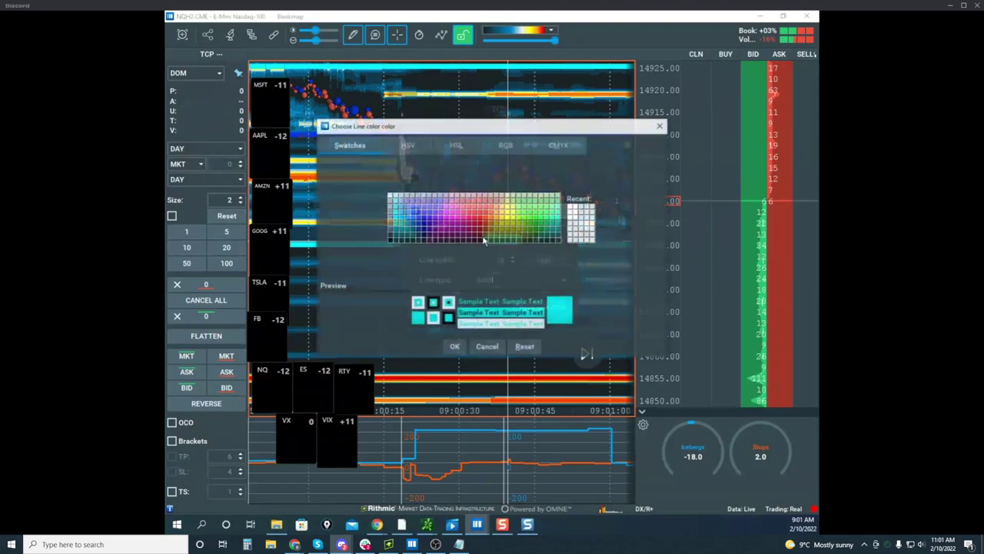
click(418, 223)
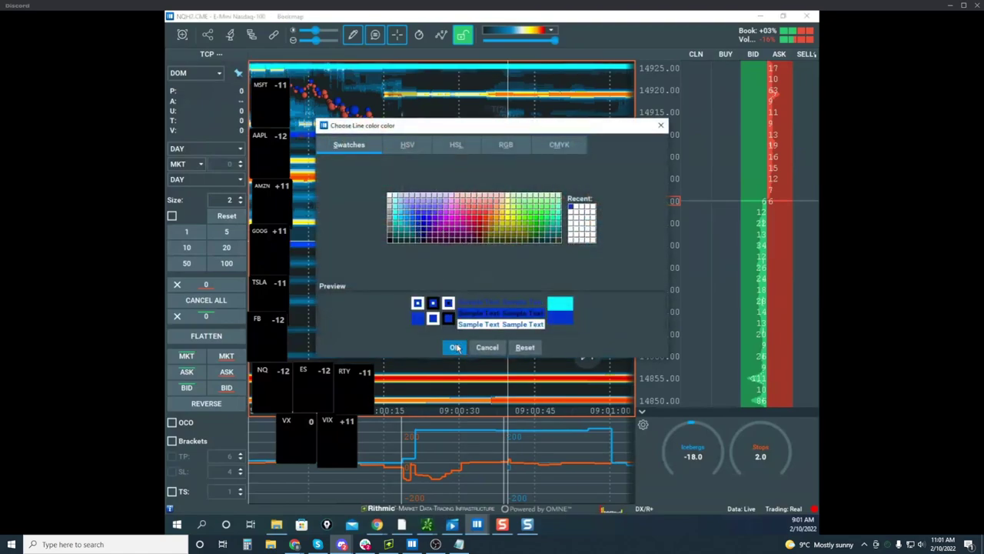
click(456, 348)
click(538, 306)
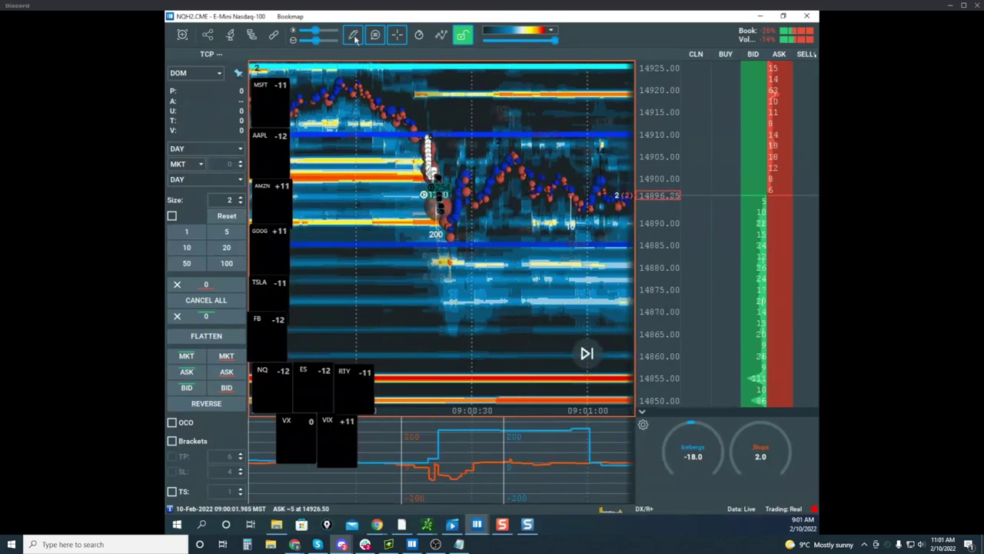
click(353, 35)
Step: Examine the Nasdaq-100 price action between the two blue lines over a longer time range
drag(521, 159, 414, 158)
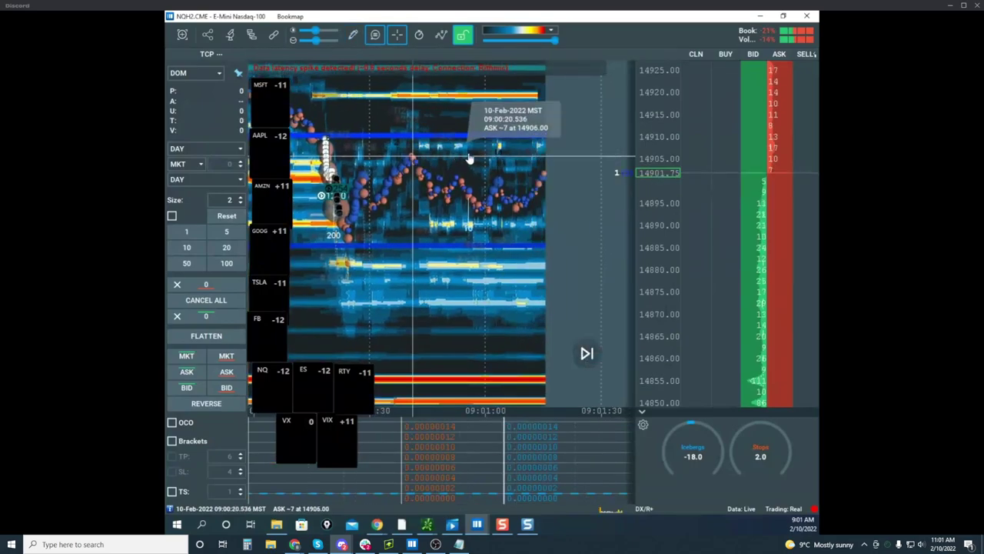
scroll(470, 153, down, 5)
scroll(653, 159, down, 2)
drag(523, 158, 463, 152)
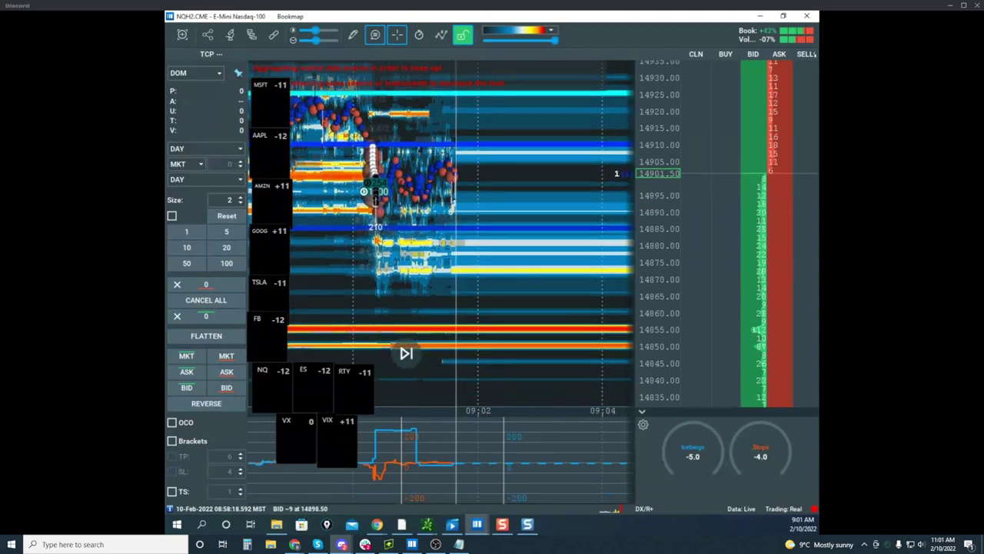
Step: Move the heatmap windows aside, show the BEANS chart in the remote desktop session, and temporarily annotate its levels down to 1600.75
drag(167, 112, 672, 69)
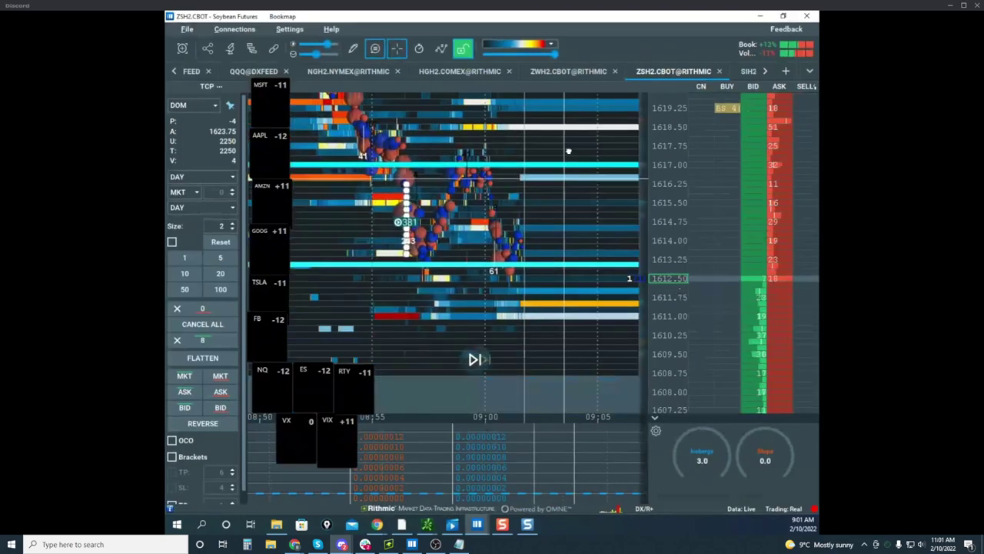
drag(166, 127, 712, 28)
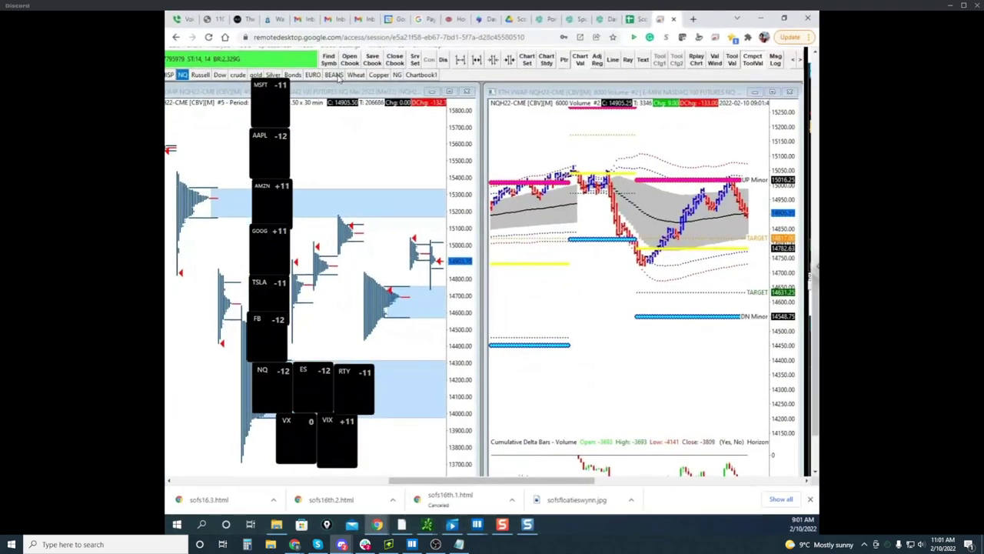
click(336, 74)
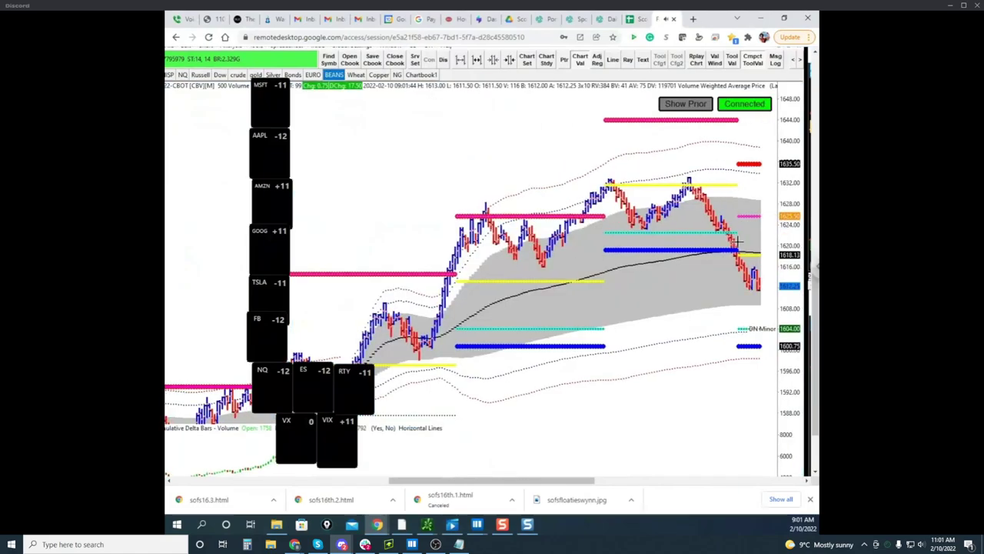
scroll(744, 269, down, 2)
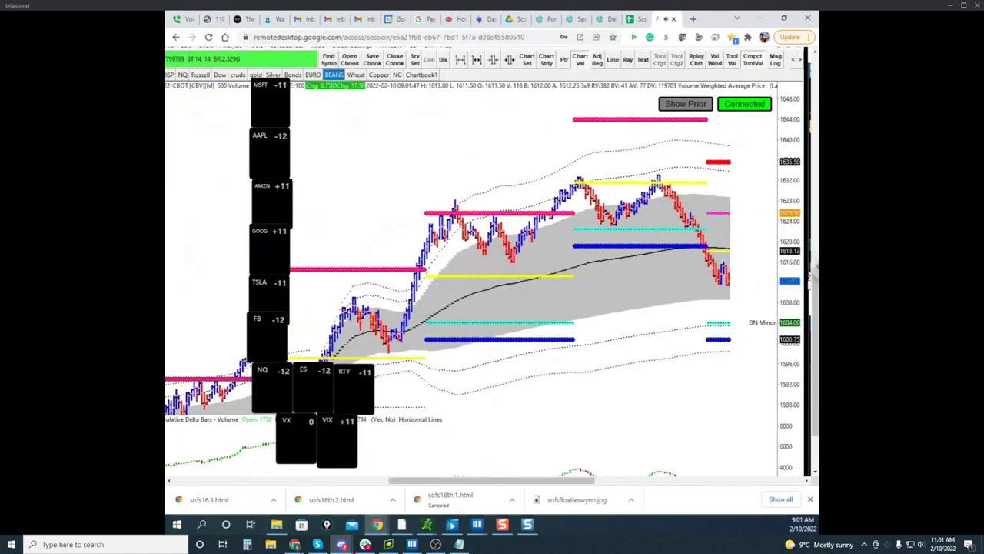
key(ctrl+shift+1)
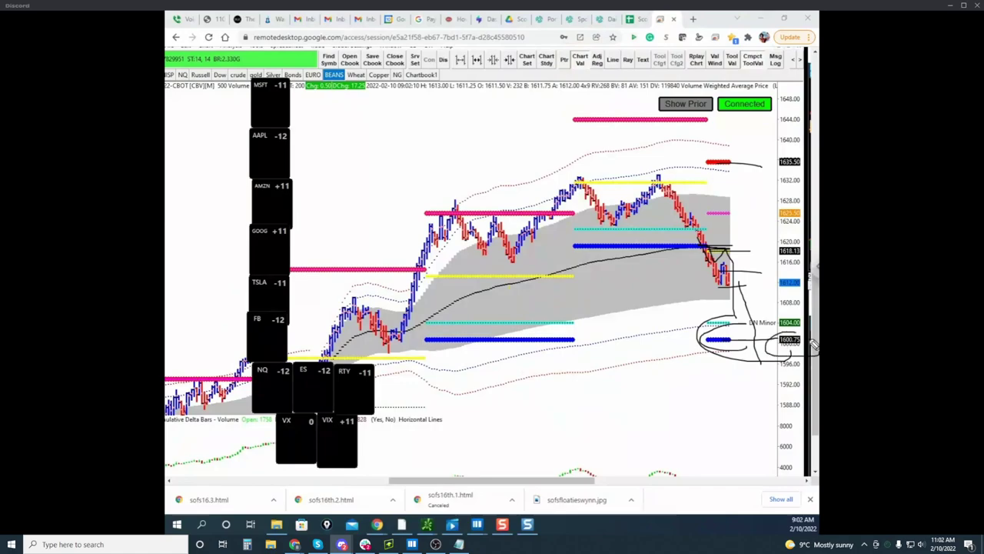
key(Escape)
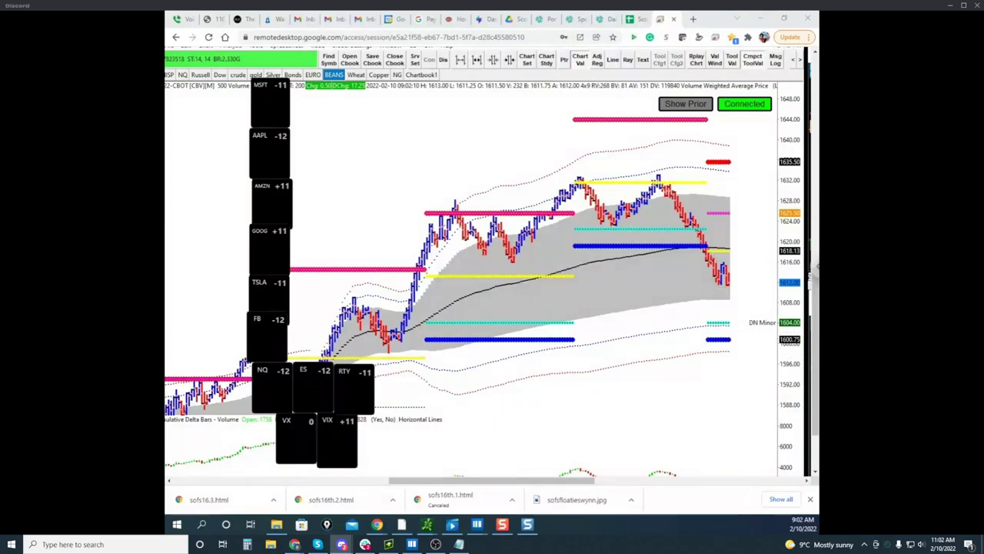
Step: Bring the soybean heatmap back into view and examine the price levels below the lower cyan line
drag(715, 21, 354, 212)
click(677, 223)
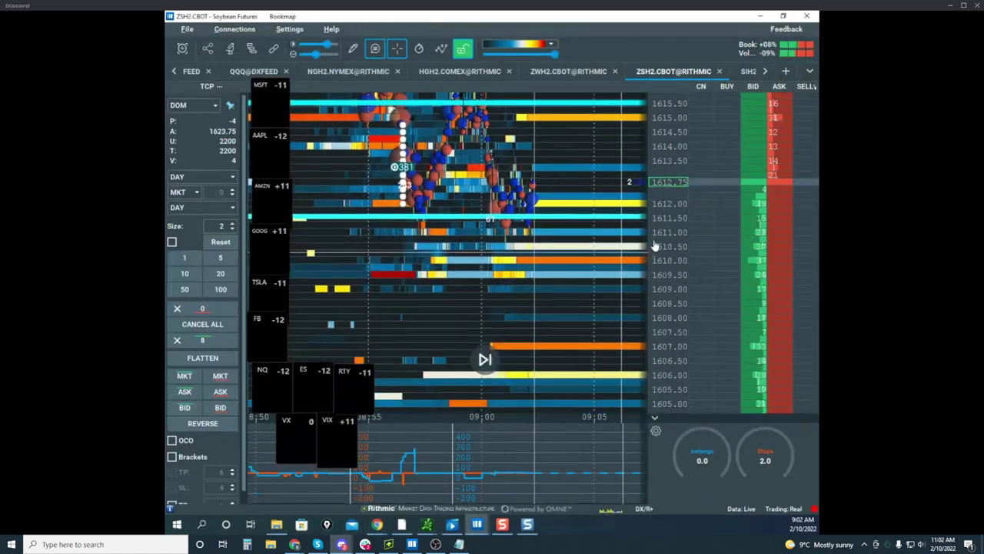
scroll(657, 245, down, 2)
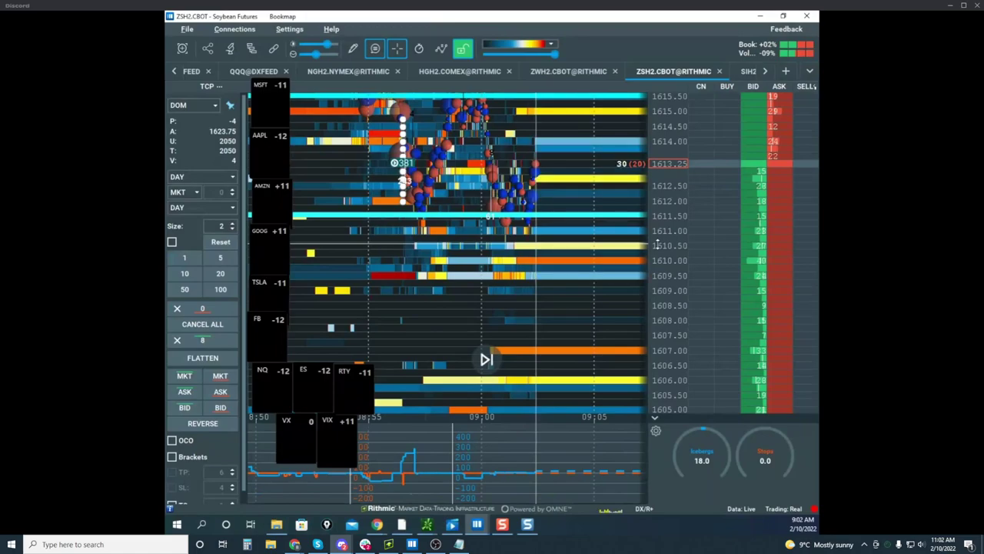
scroll(662, 231, up, 3)
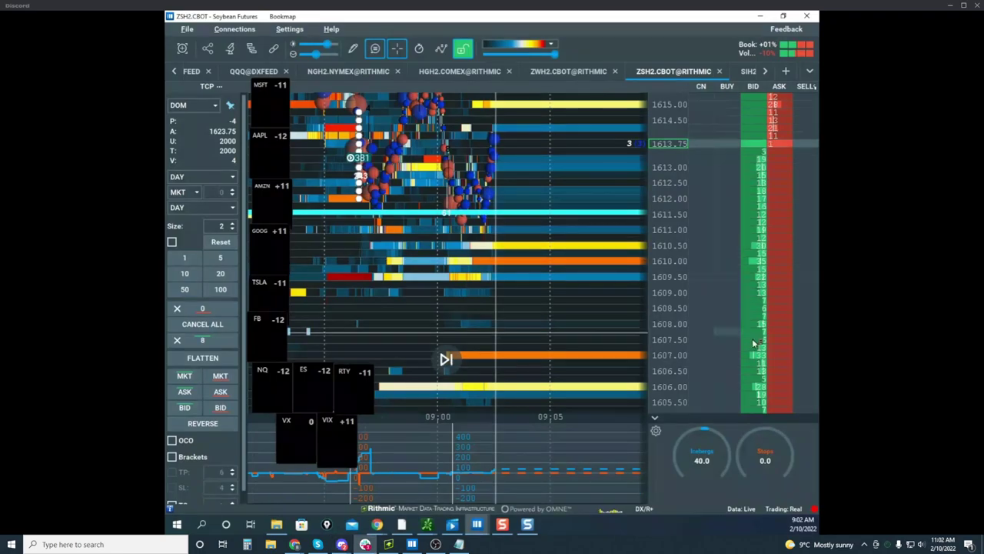
Step: Place two sell stop orders of two contracts each at 1607.75 on the soybean price ladder, and cancel one of them
click(776, 332)
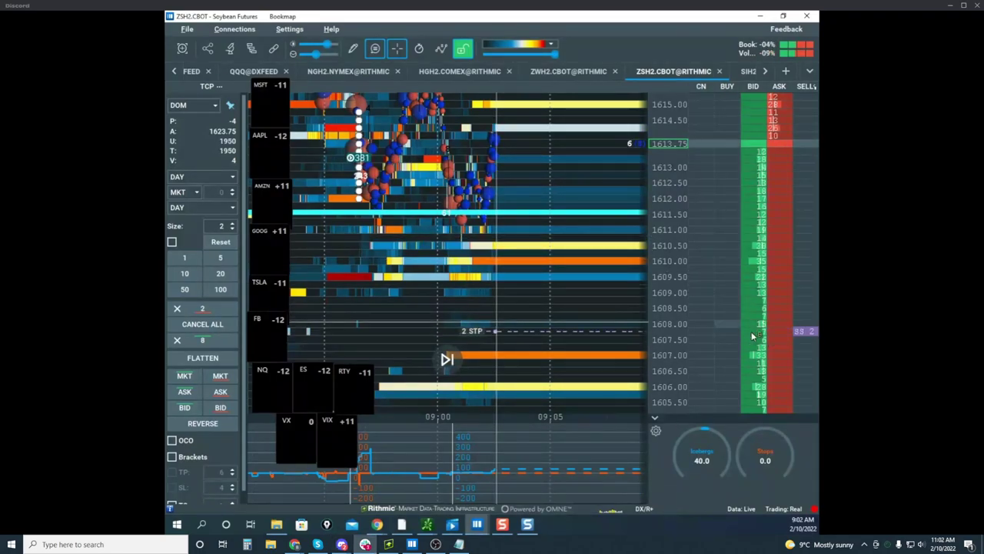
click(775, 332)
scroll(664, 231, down, 3)
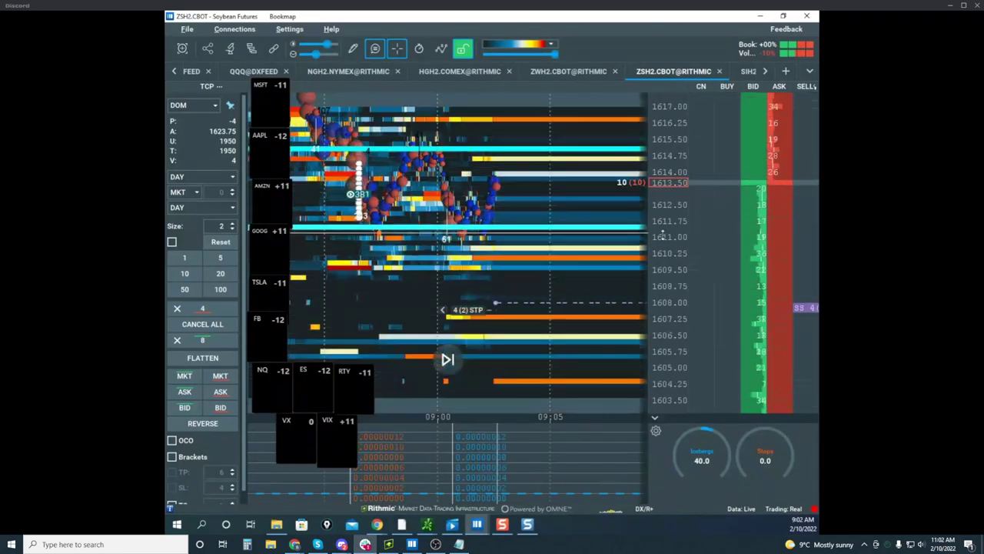
click(816, 303)
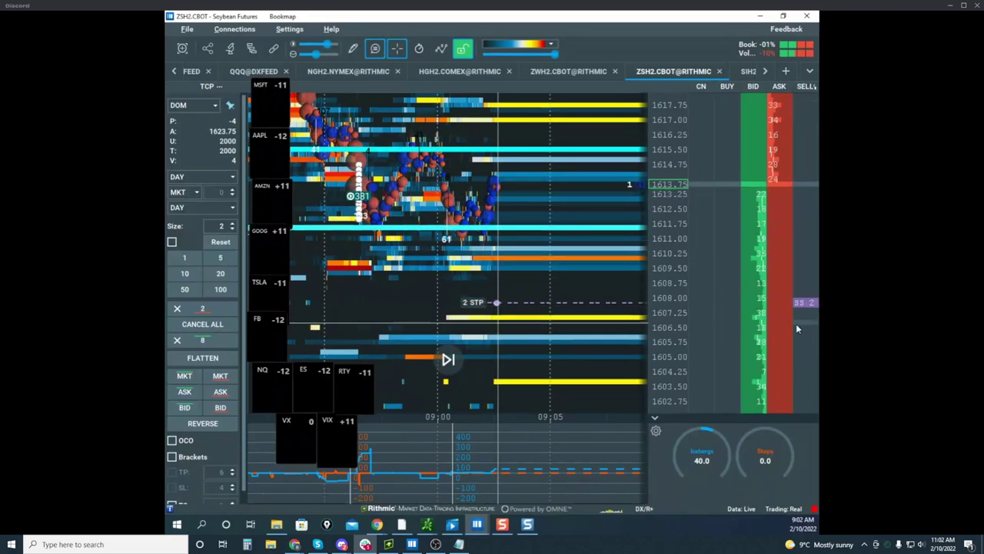
scroll(665, 257, down, 2)
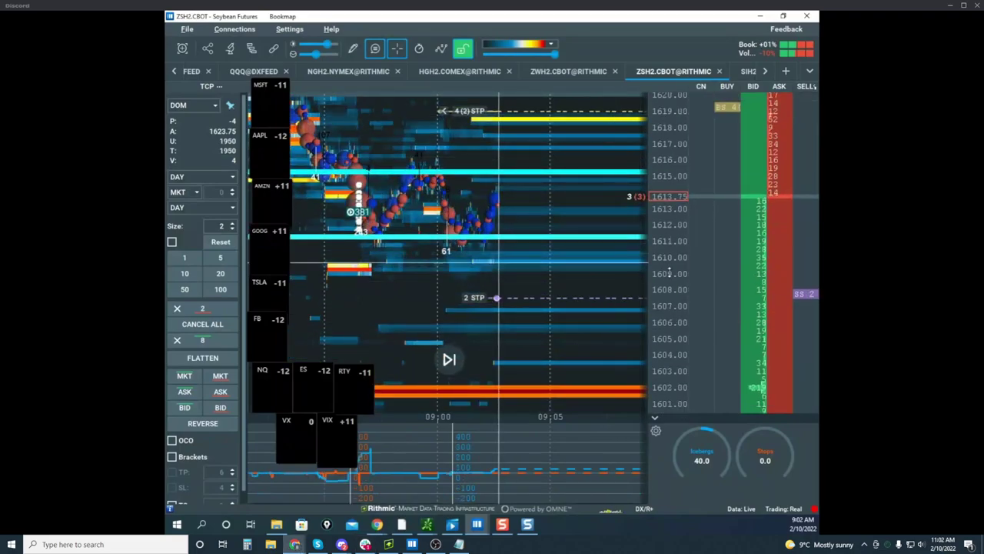
Step: Examine the soybean price levels around the working buy and sell stops and compare them with the BEANS chart
scroll(656, 341, up, 2)
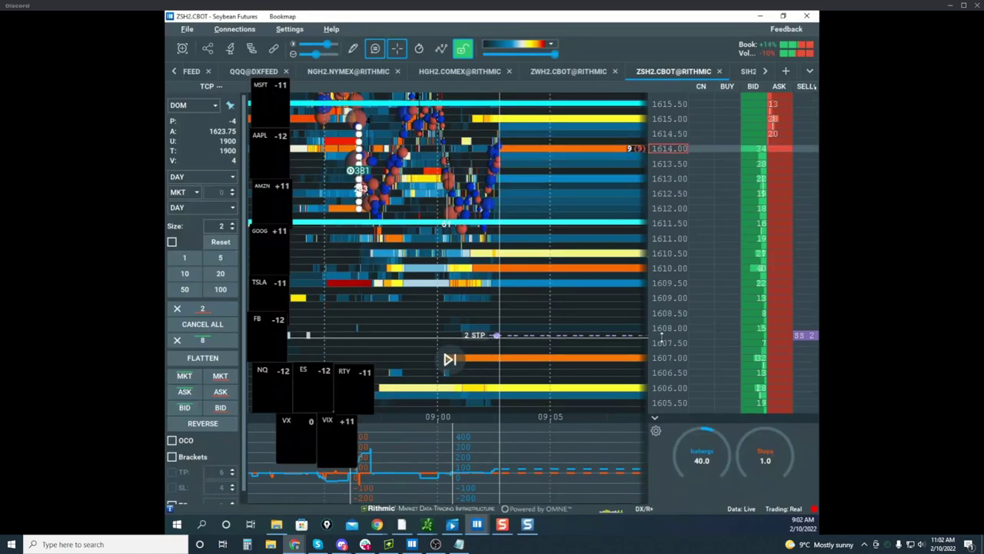
scroll(666, 291, up, 1)
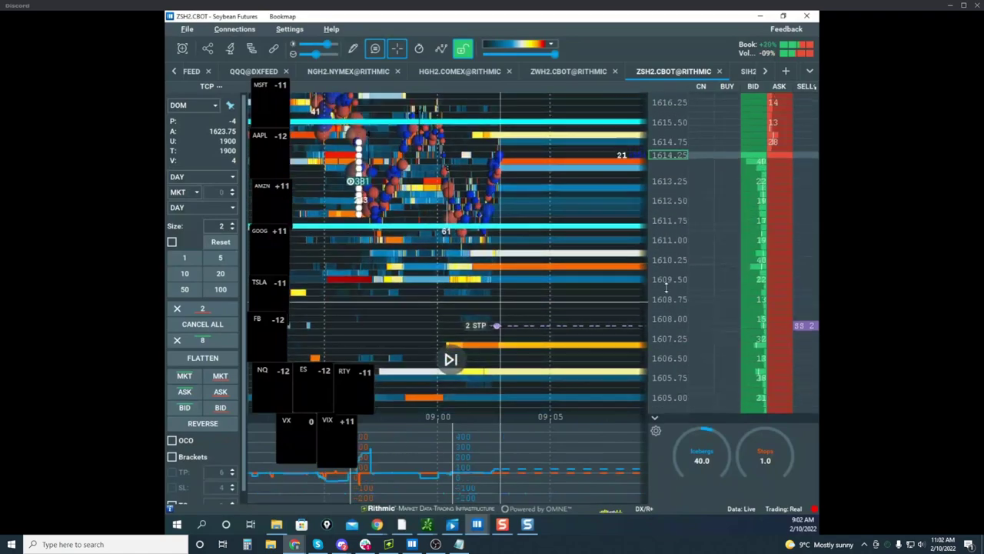
scroll(672, 135, down, 2)
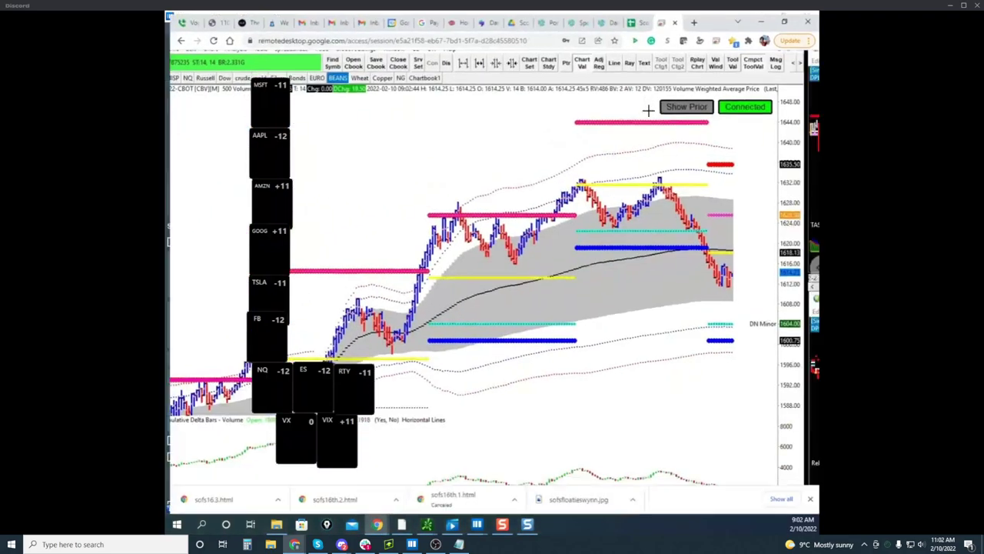
click(637, 22)
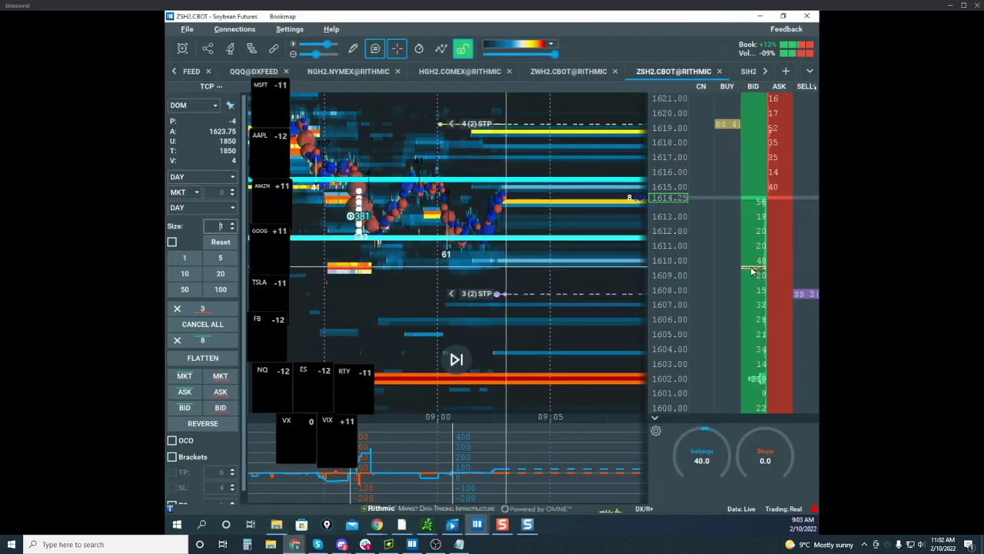
drag(659, 214, 659, 165)
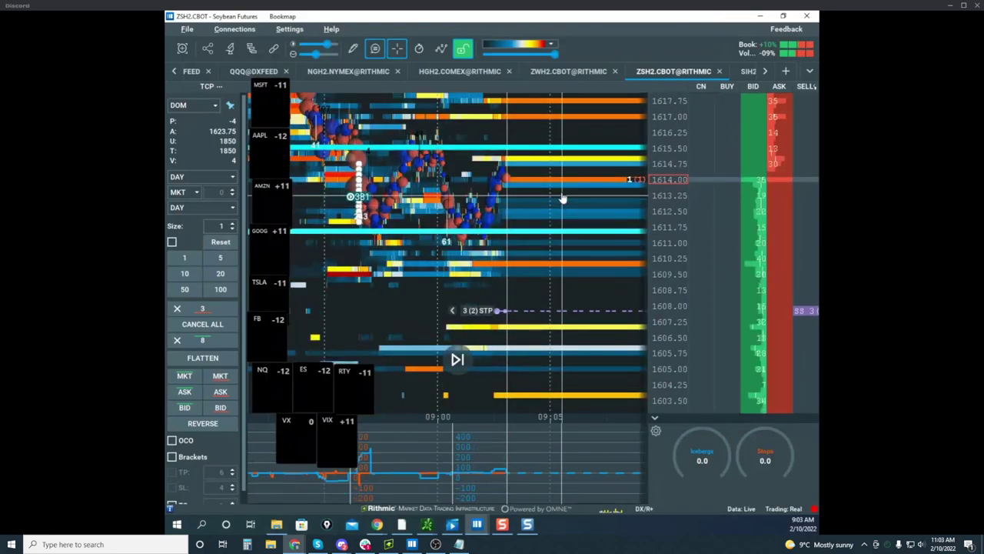
drag(563, 199, 566, 245)
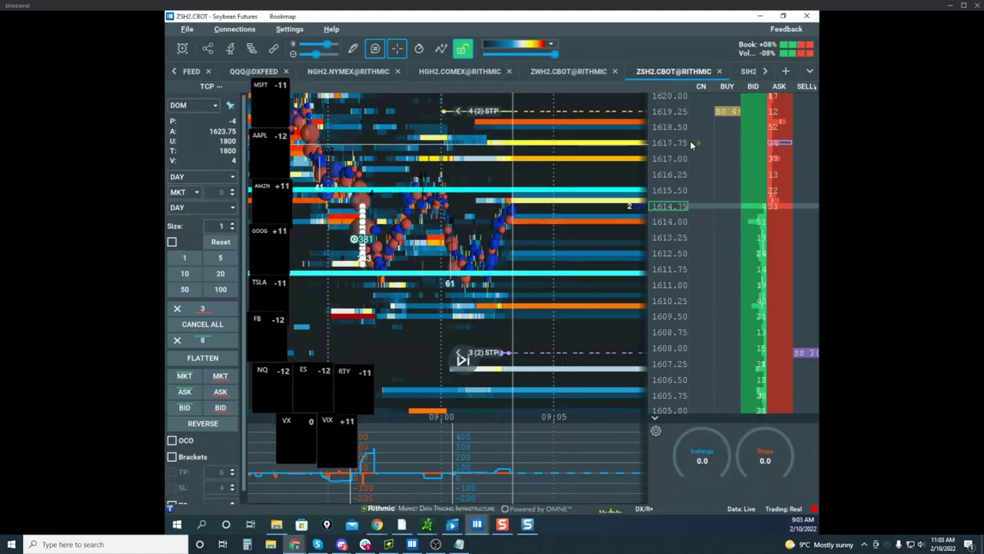
scroll(665, 156, down, 2)
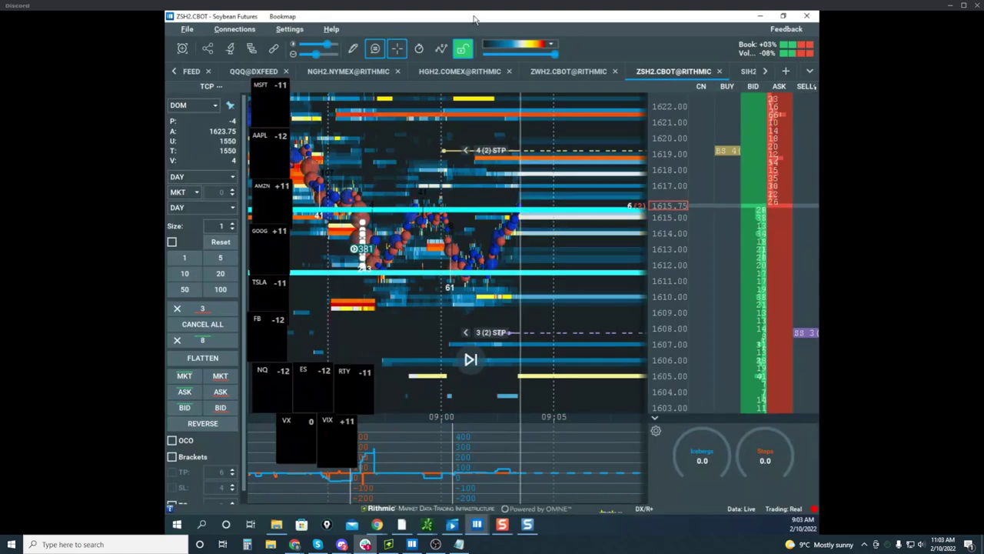
Step: Move the soybean heatmap window aside and examine the Nasdaq-100 price action around the cyan and blue lines over several time ranges
drag(472, 23, 511, 68)
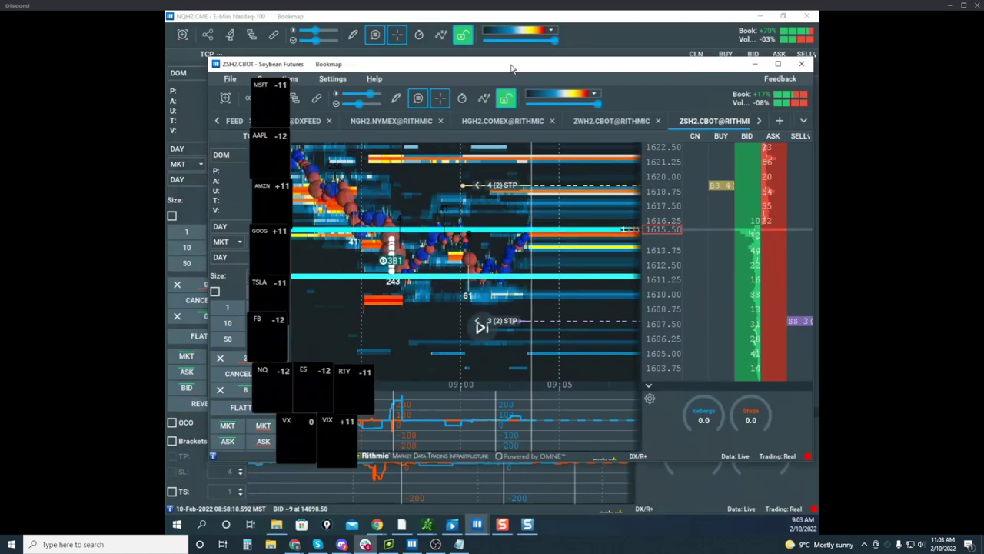
drag(512, 68, 474, 76)
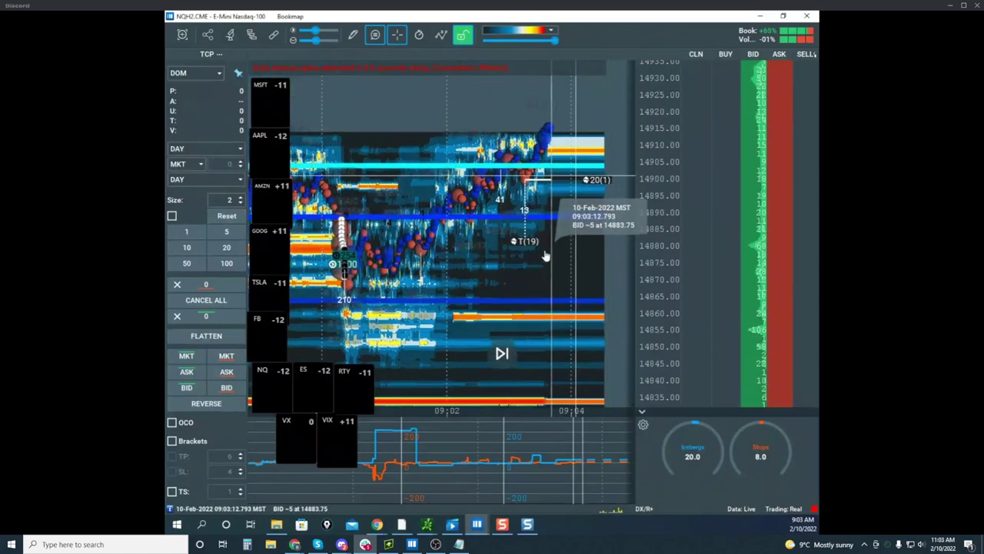
scroll(660, 209, down, 2)
scroll(591, 217, down, 3)
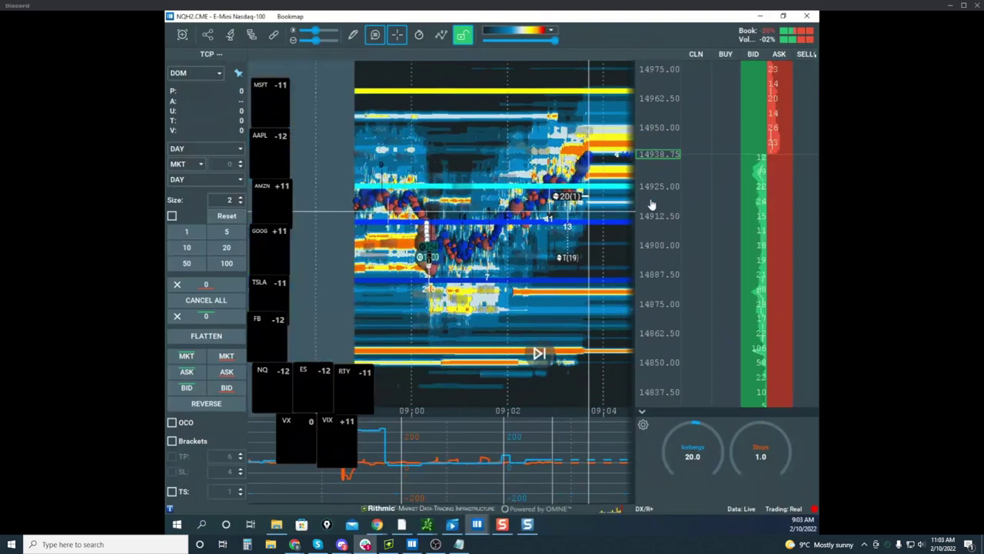
scroll(582, 202, up, 2)
scroll(583, 202, up, 3)
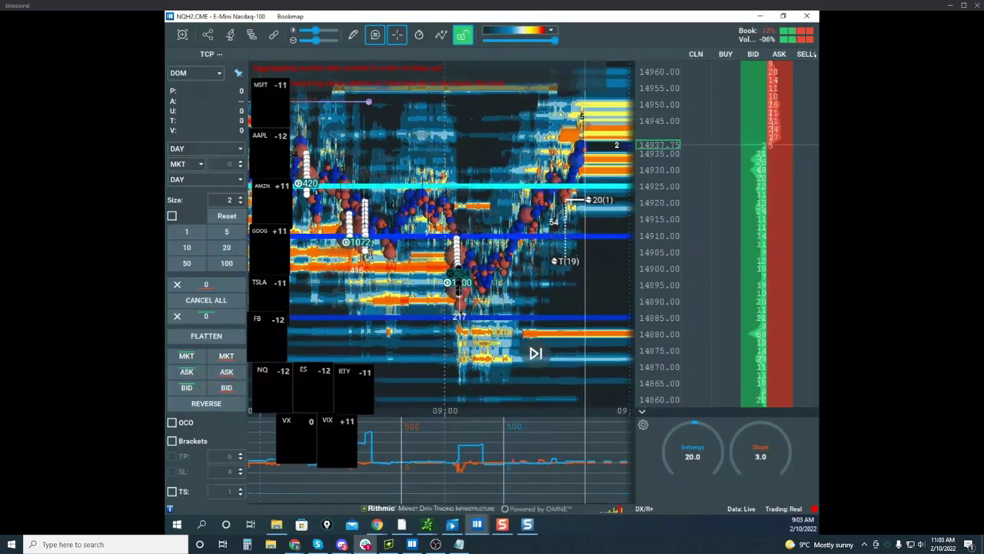
click(427, 524)
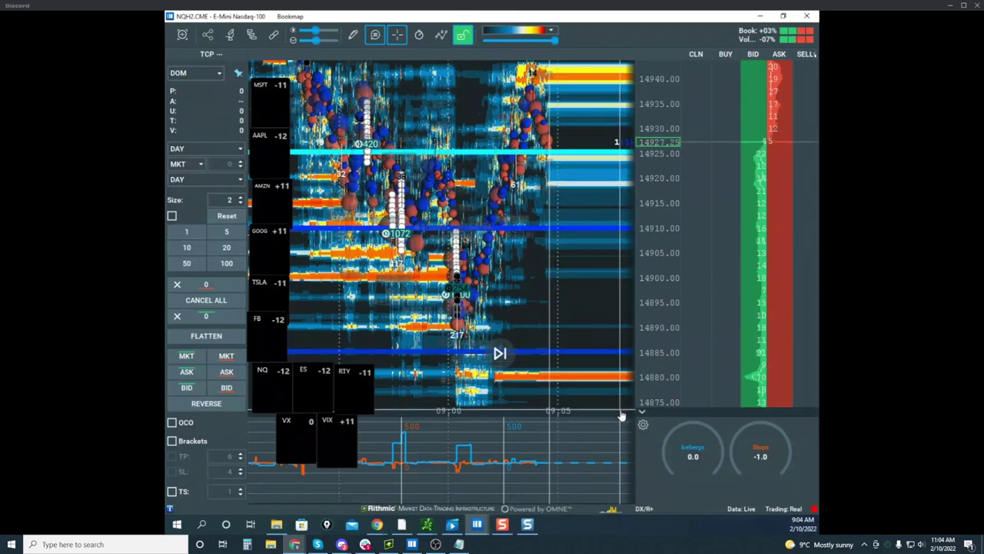
Step: Set the Nasdaq-100 order size to 1 and place a buy stop at about 14945 on the price ladder
mouse_move(661, 122)
mouse_down()
mouse_move(655, 154)
mouse_move(651, 122)
mouse_up()
scroll(650, 123, up, 3)
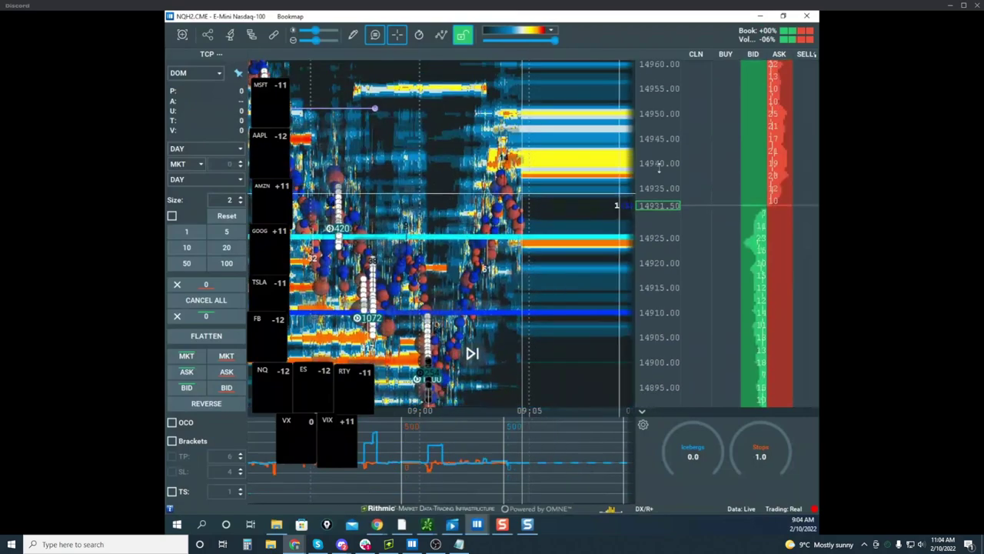
click(240, 203)
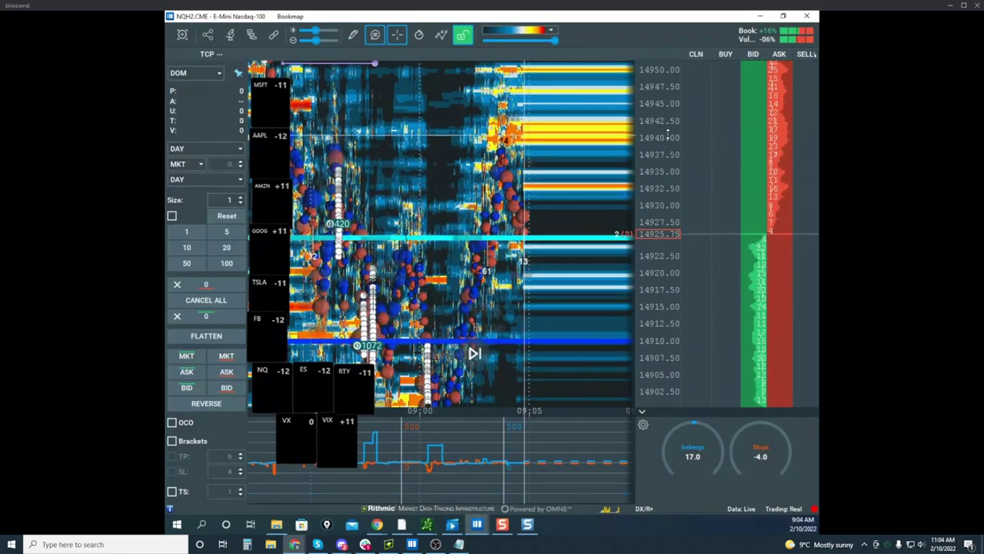
scroll(650, 139, down, 1)
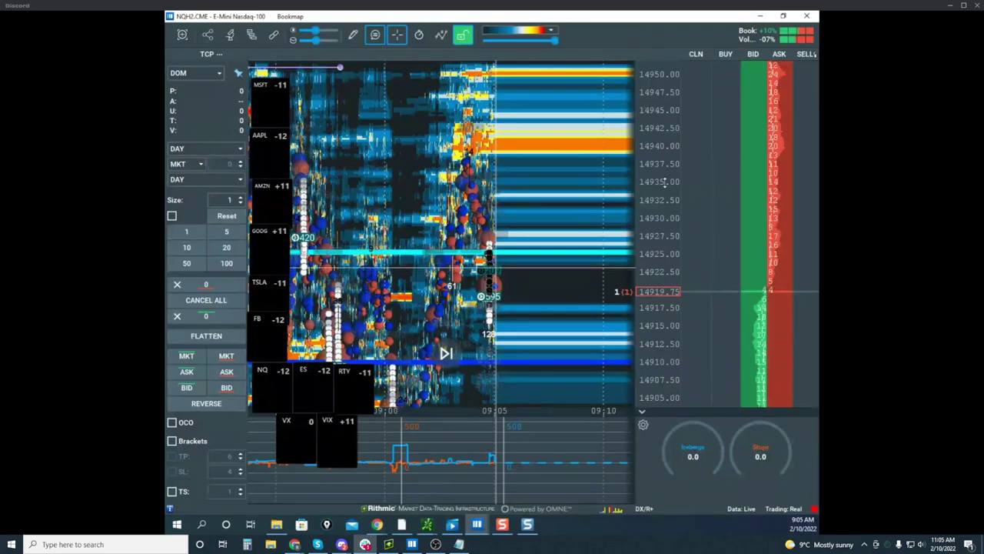
click(754, 112)
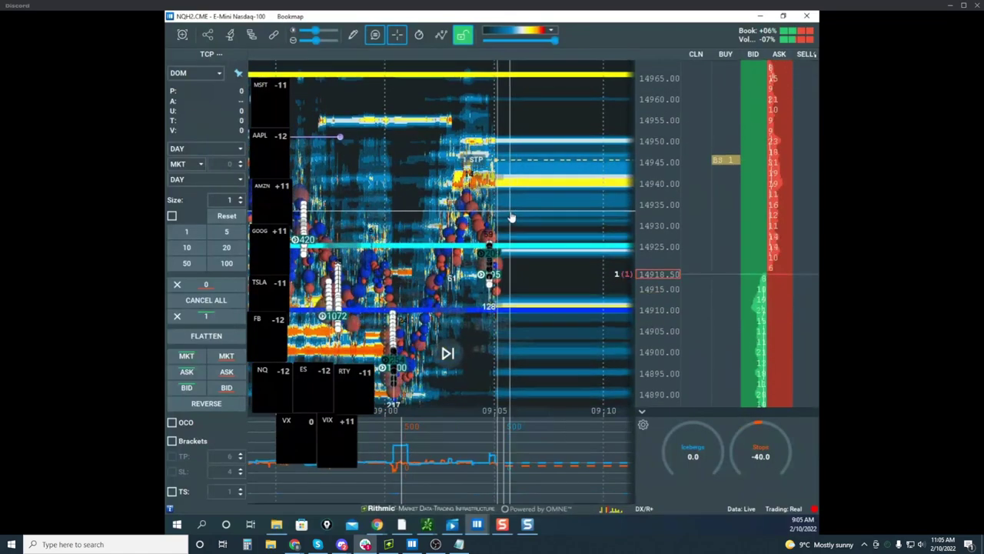
Step: Temporarily circle the Nasdaq-100 activity between the two blue lines, sketch possible price paths above and below it, and clear the annotations
scroll(512, 218, down, 2)
drag(511, 217, 535, 145)
scroll(534, 145, down, 3)
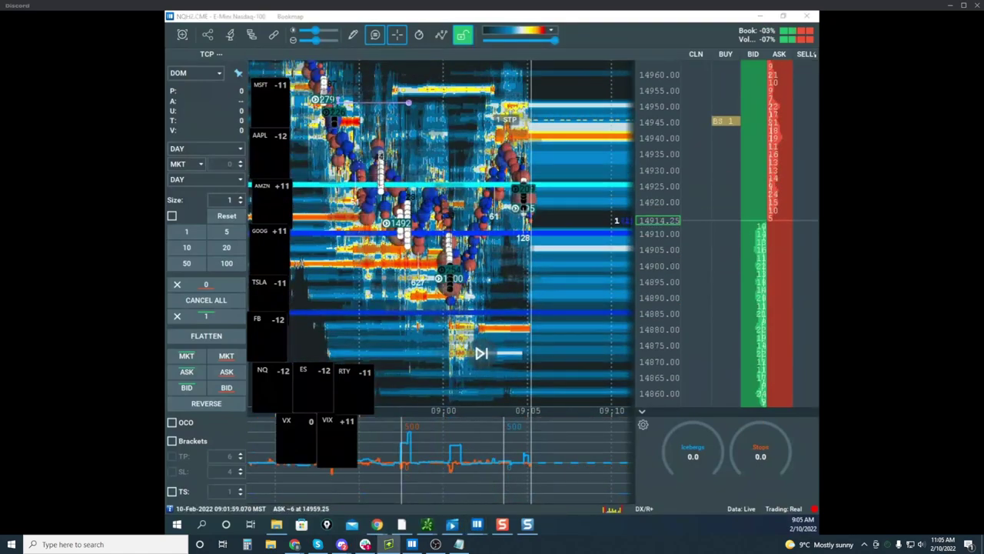
key(ctrl+alt+g)
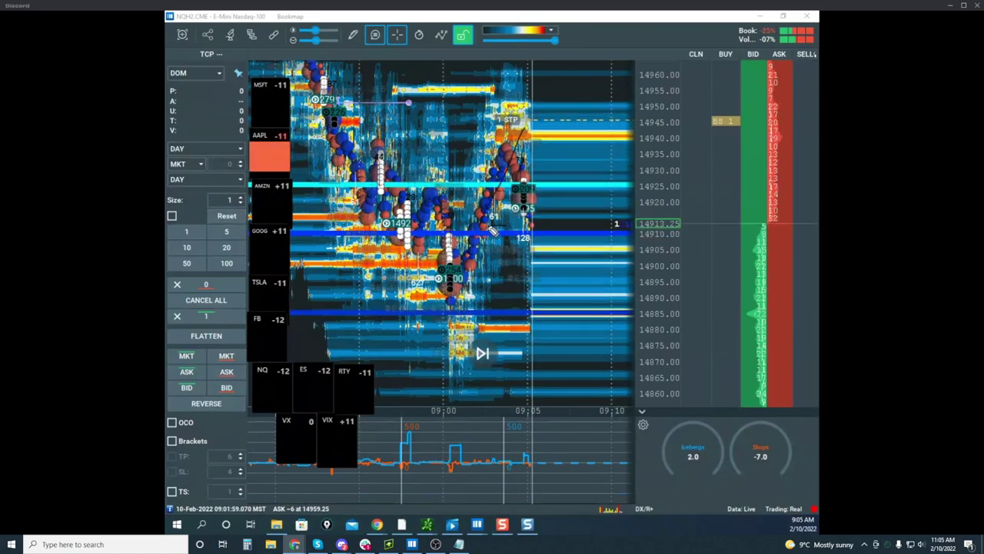
drag(492, 230, 514, 313)
drag(499, 436, 502, 459)
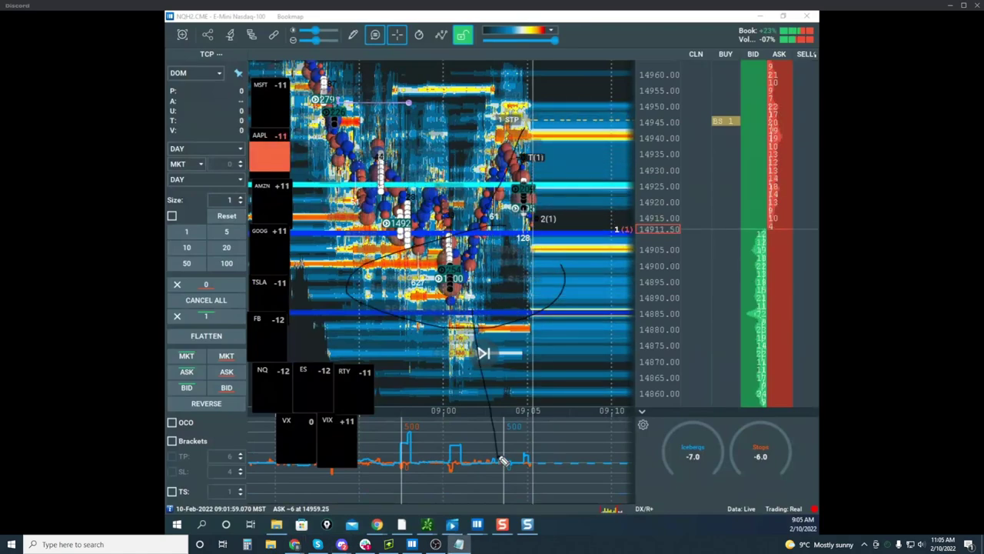
drag(461, 235, 526, 85)
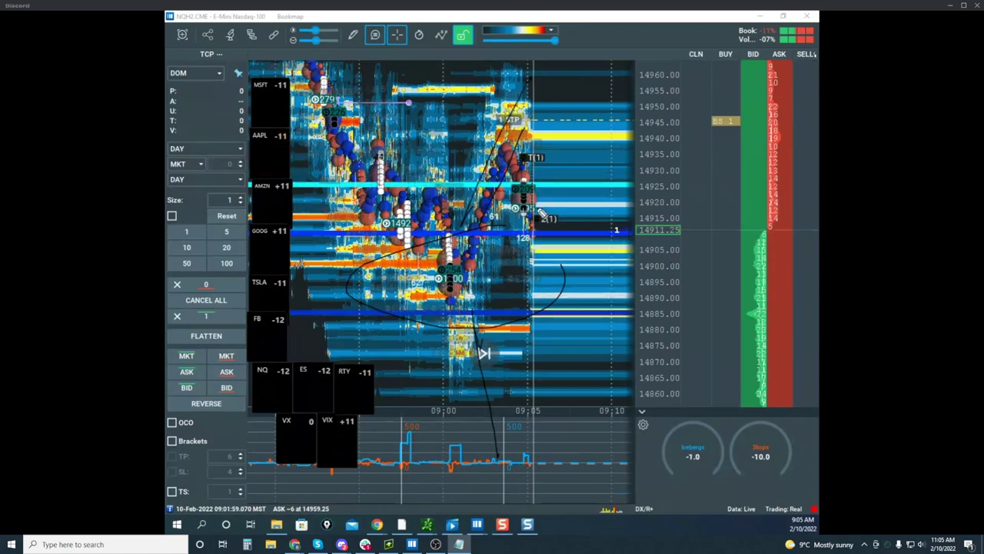
drag(477, 308, 501, 466)
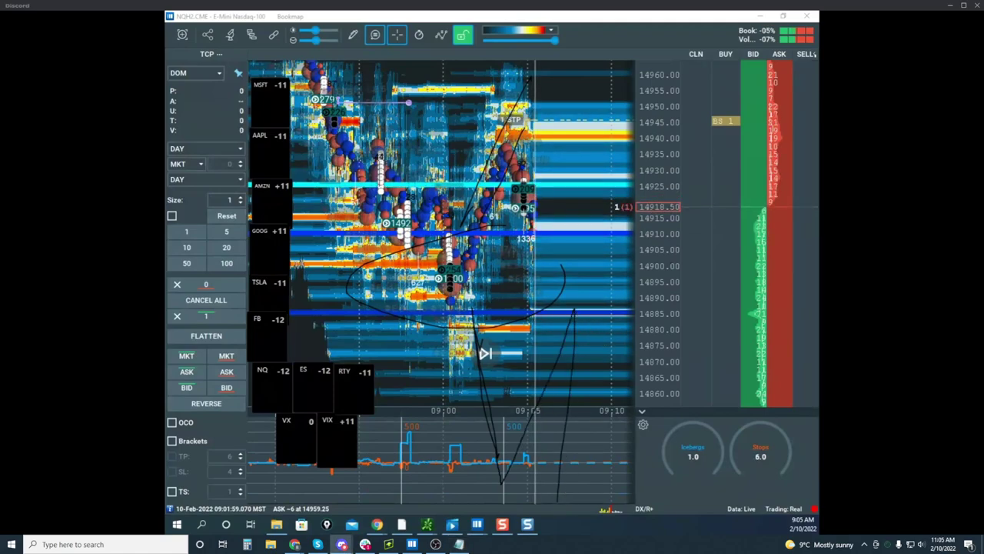
key(Escape)
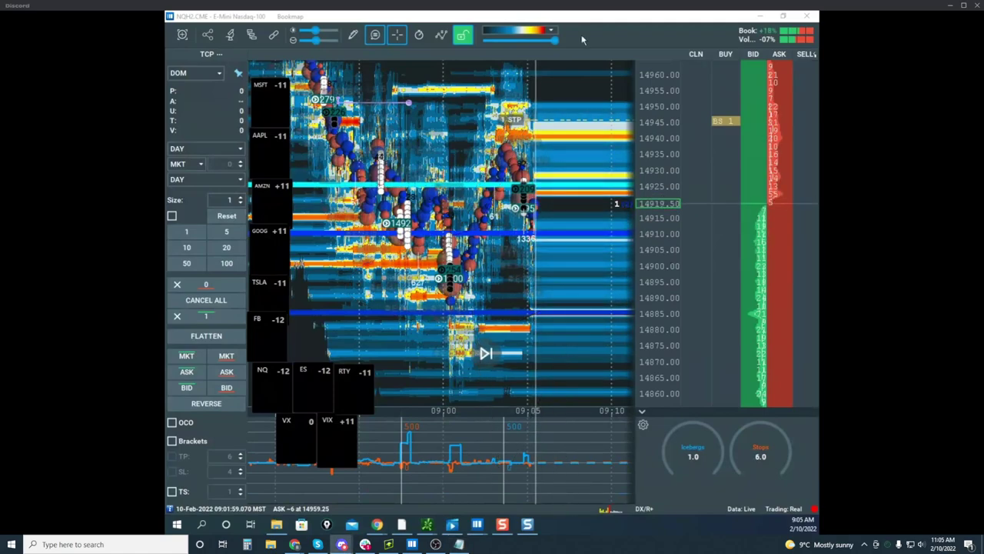
Step: Move the Nasdaq-100 heatmap window out of the way to uncover the /ES chart in thinkorswim
drag(538, 17, 547, 93)
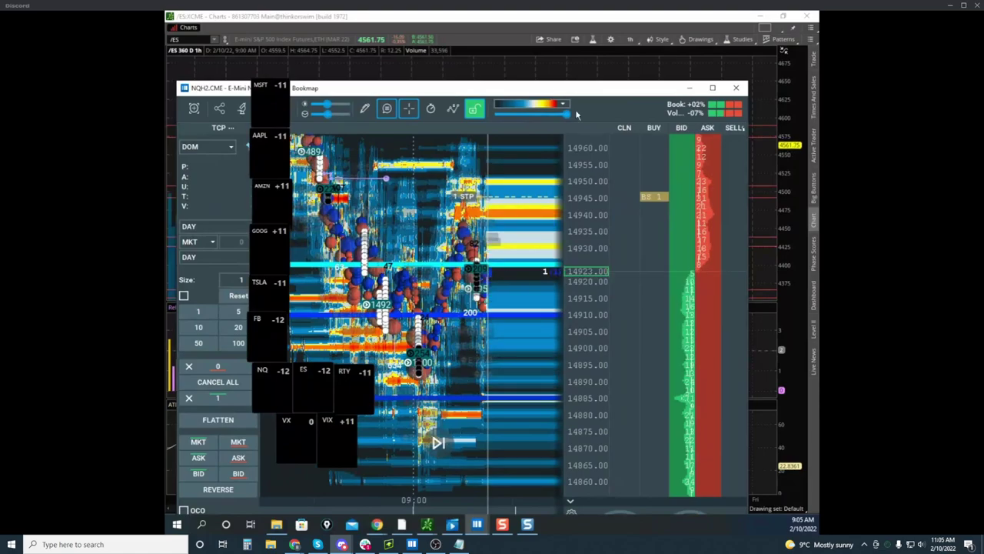
drag(570, 92, 557, 140)
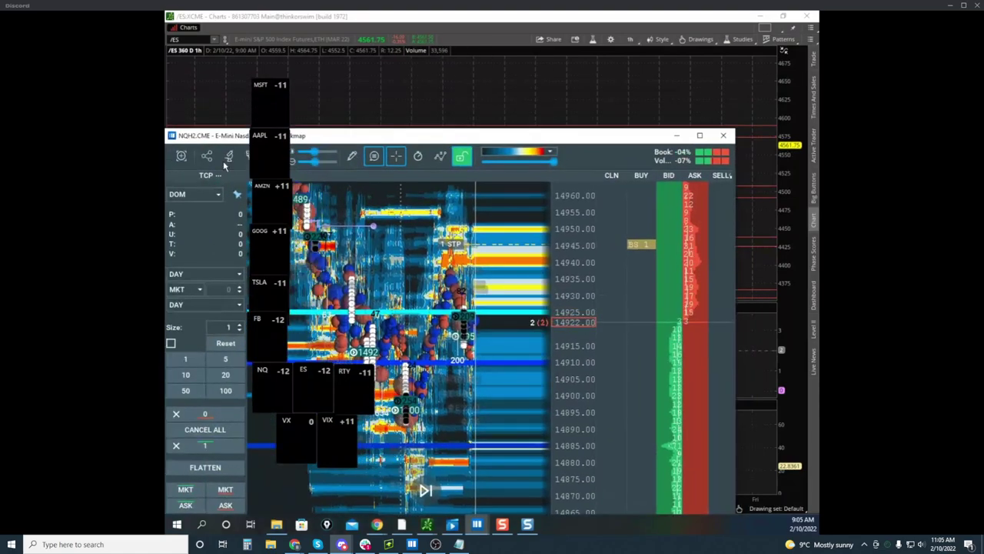
drag(479, 137, 166, 82)
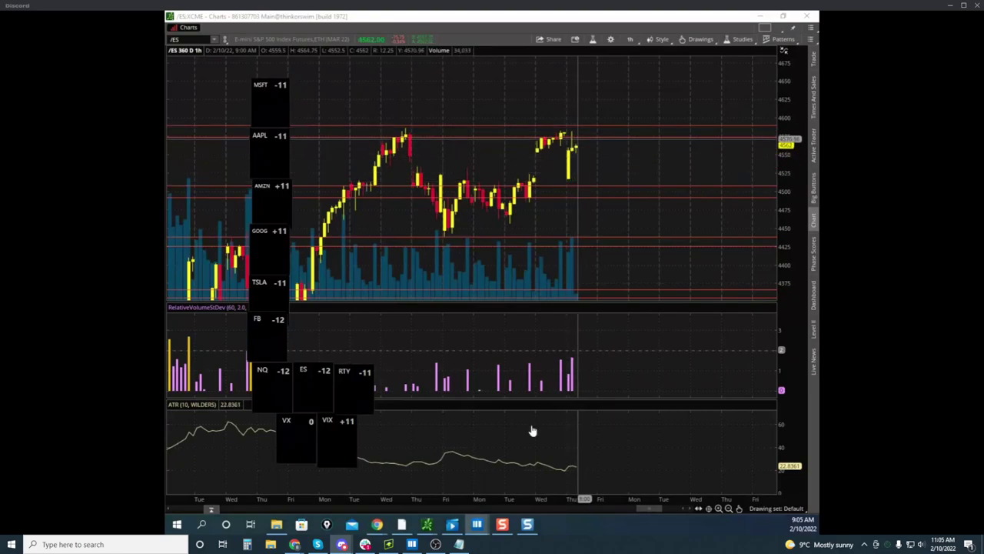
Step: Examine the daily soybean profiles through 2-10 in the remote desktop session, including the price gap below the latest profile
mouse_move(476, 524)
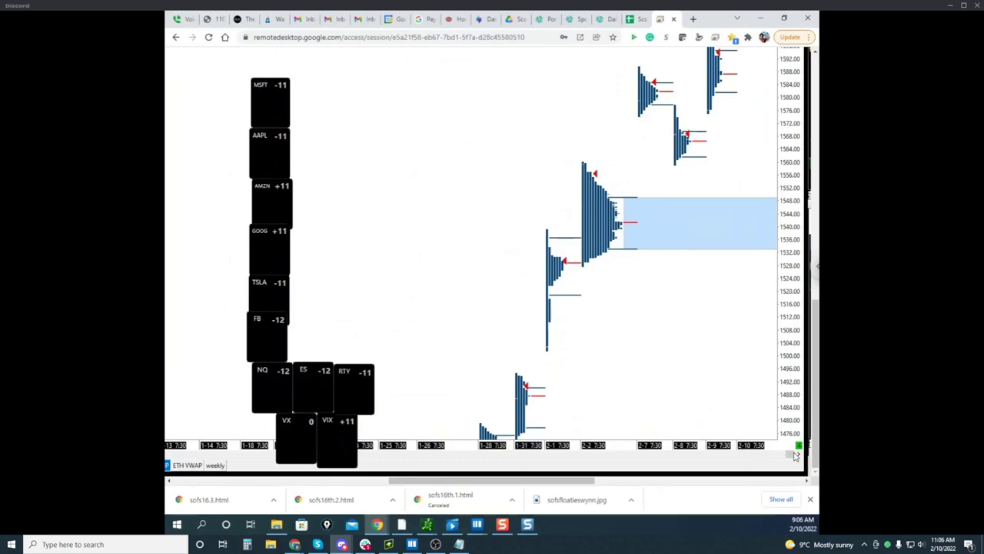
drag(731, 148, 716, 146)
drag(787, 129, 778, 177)
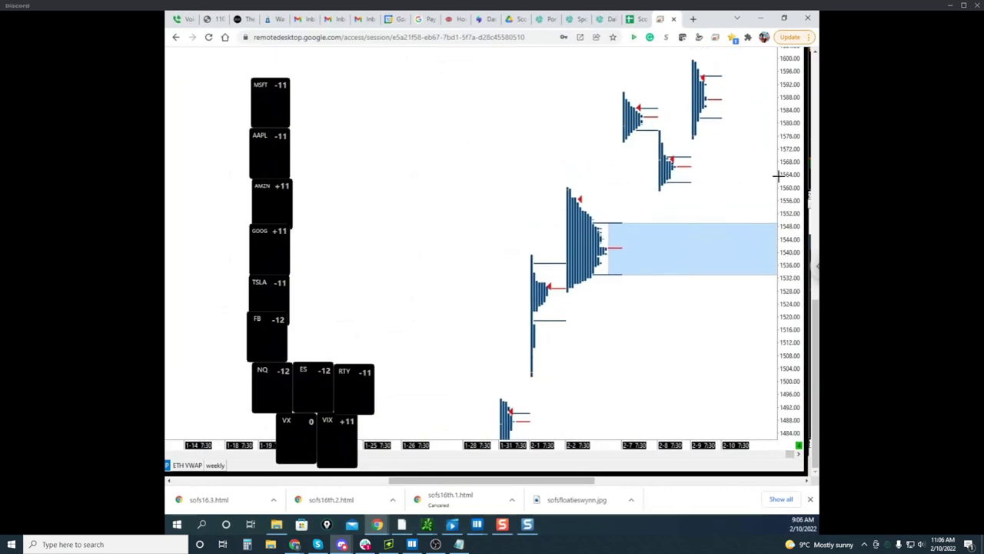
scroll(776, 184, up, 3)
scroll(765, 188, up, 3)
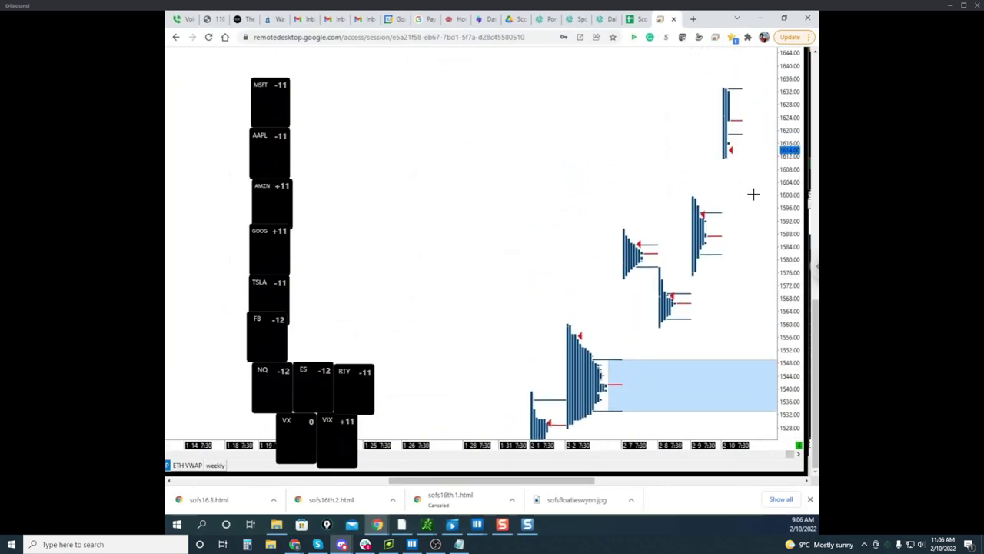
scroll(700, 147, down, 2)
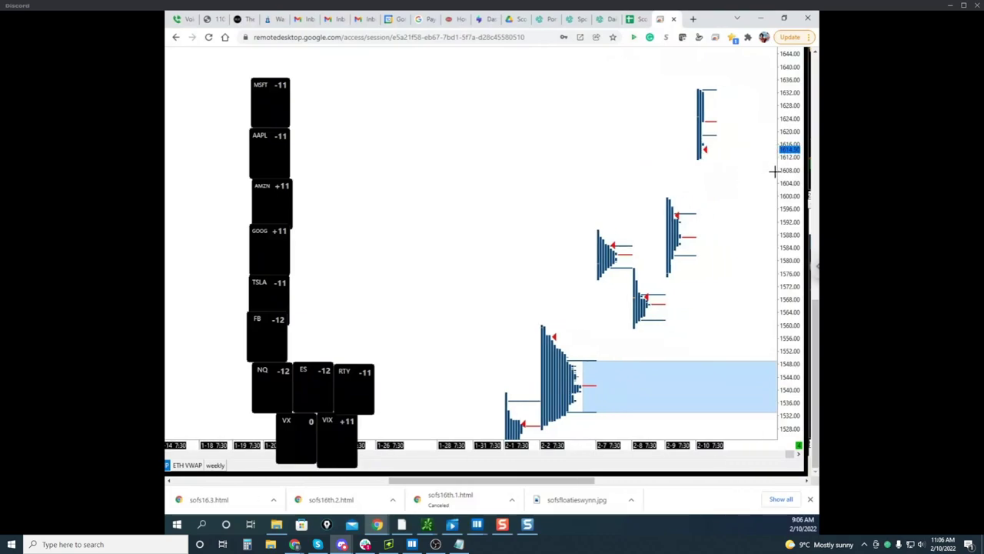
scroll(783, 166, up, 1)
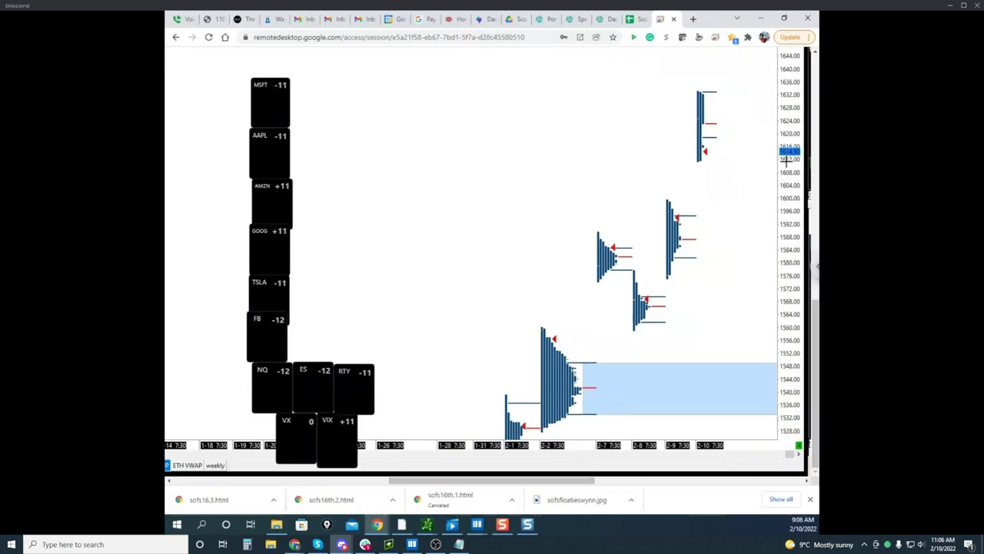
scroll(783, 163, down, 1)
Step: Open the risk worksheet in Google Sheets, select the account size input, and review the ES contract sizes for each stop distance
click(636, 21)
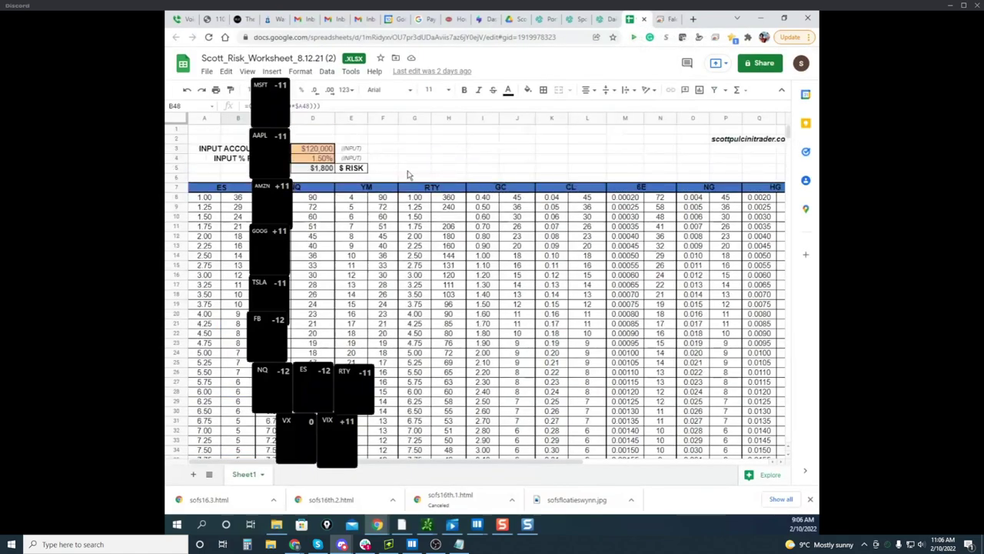
click(327, 149)
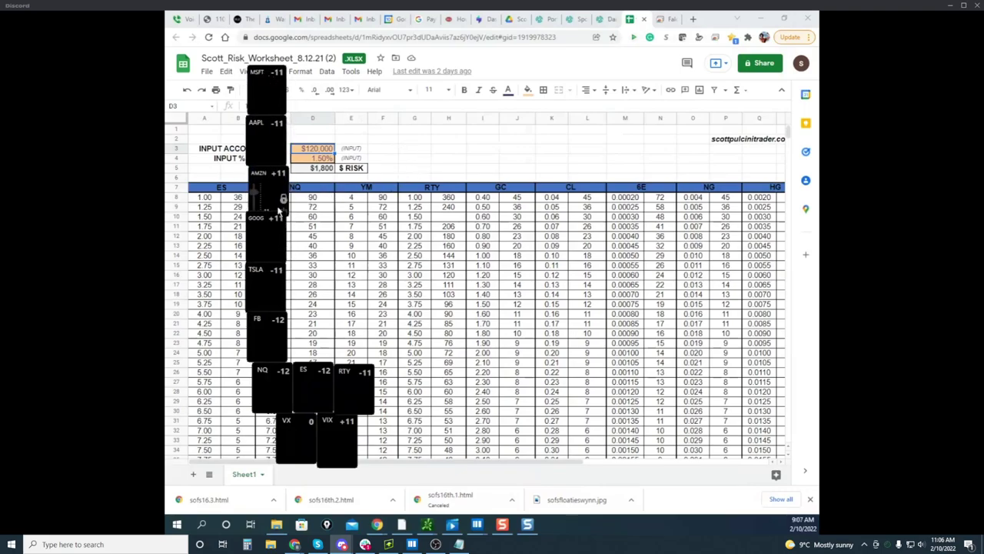
scroll(231, 253, down, 3)
scroll(220, 263, down, 1)
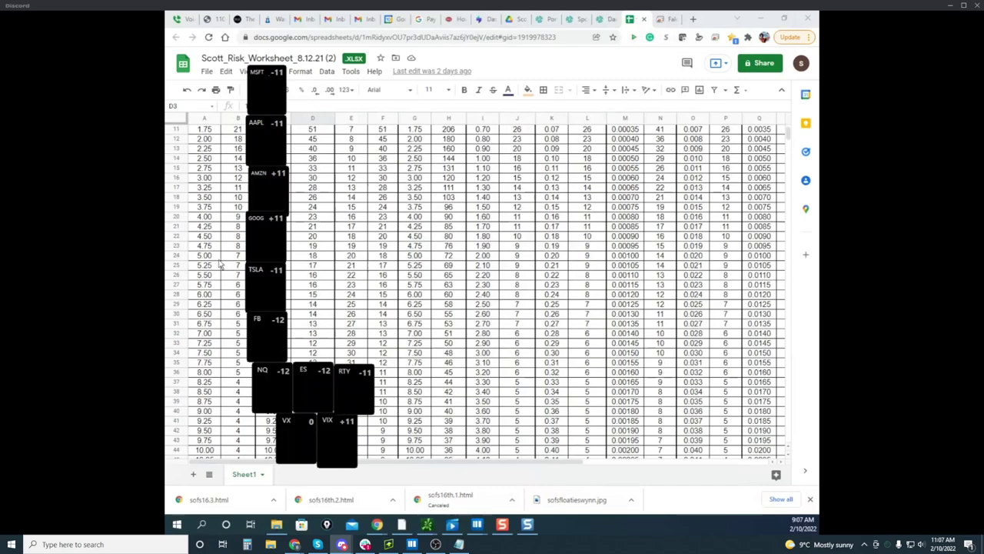
scroll(221, 263, down, 1)
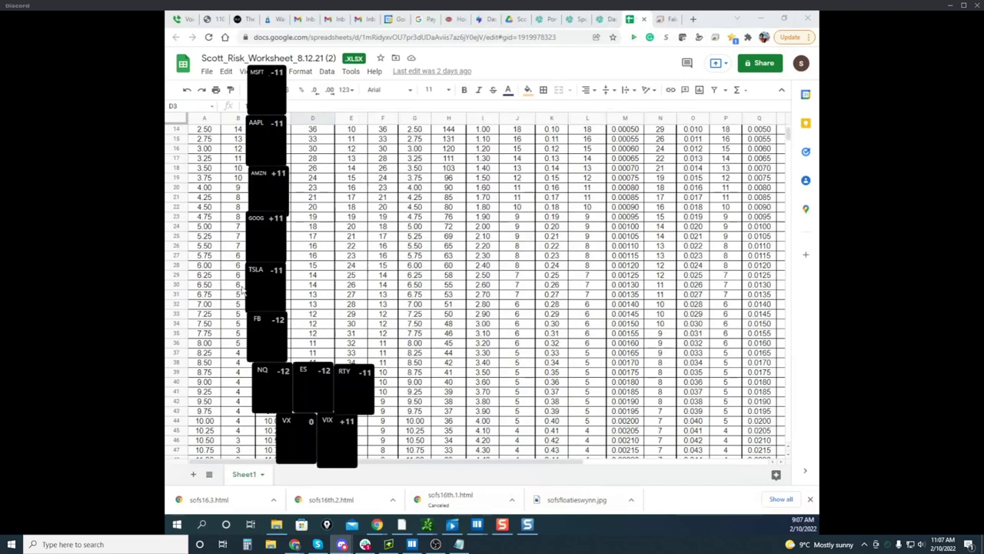
scroll(240, 286, up, 5)
scroll(224, 261, down, 8)
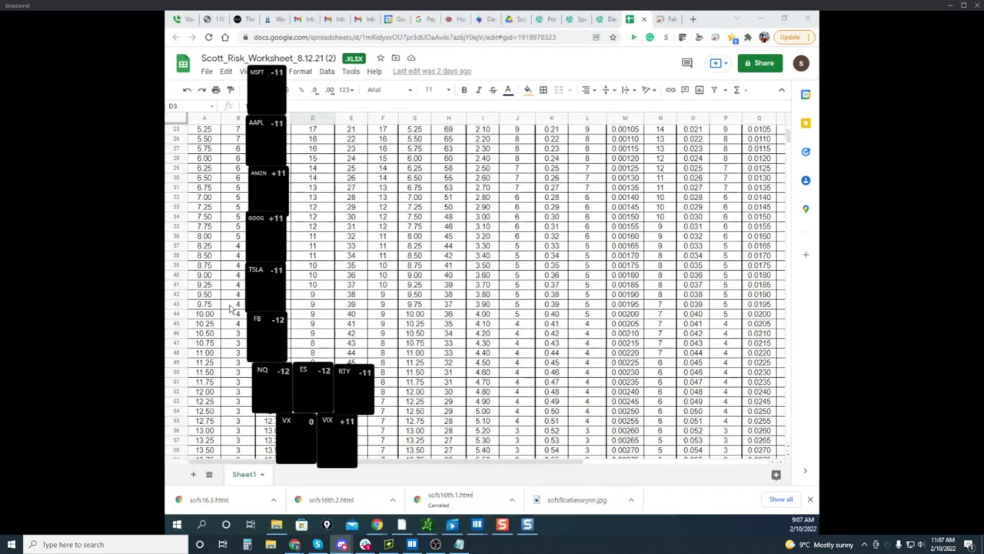
Step: Set the account size input to $20,000
scroll(231, 308, up, 8)
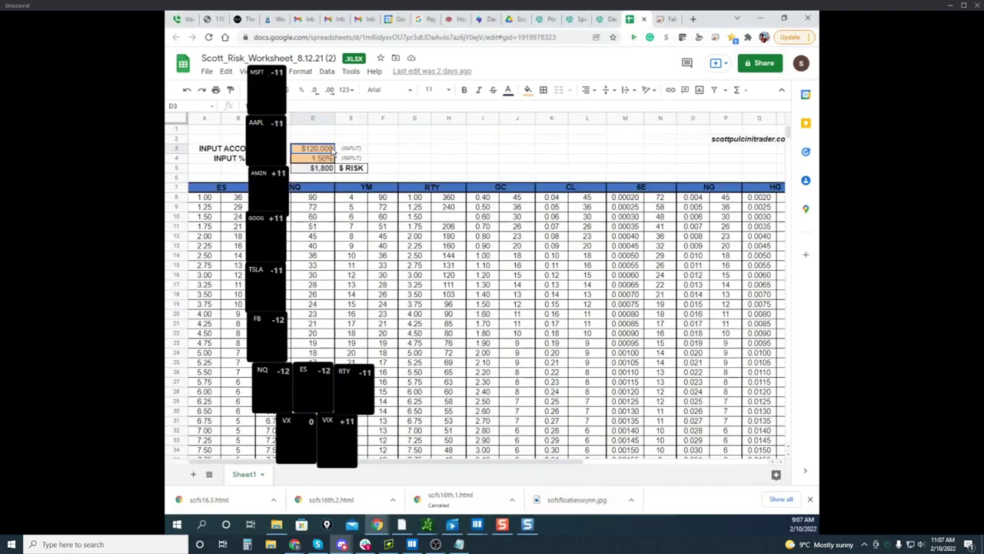
text(20,00)
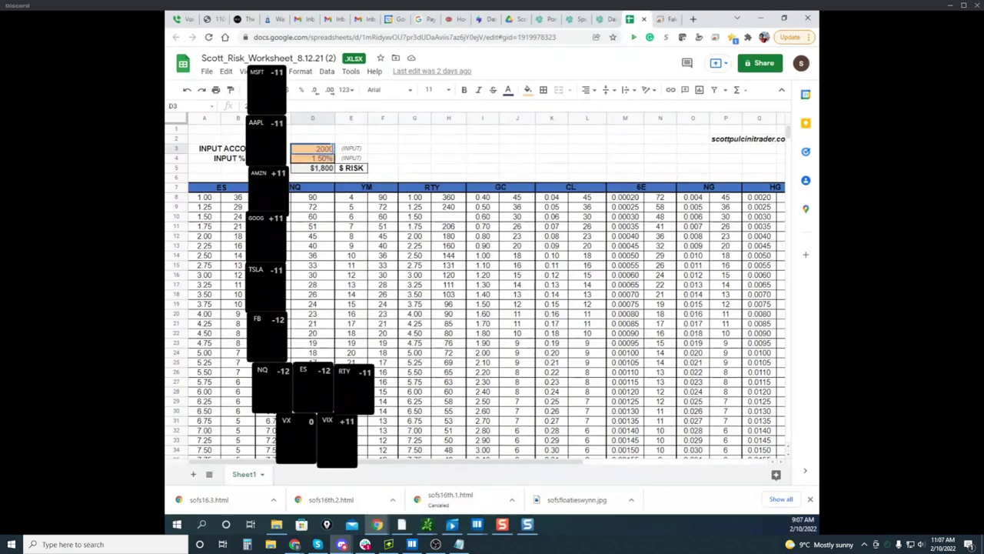
text(0)
click(457, 131)
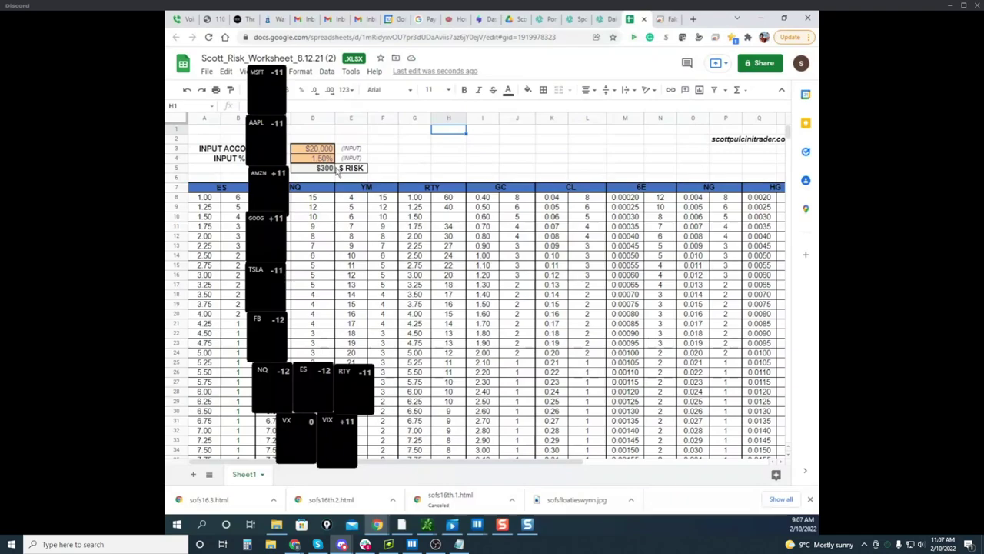
Step: Set the risk percentage input to 2% and check the resulting dollar risk
click(327, 158)
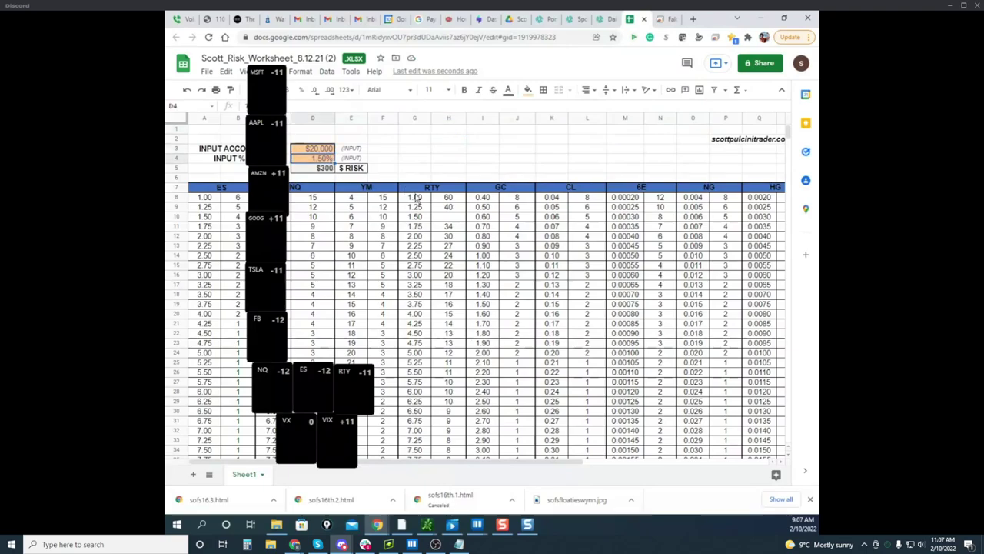
text(2)
click(450, 150)
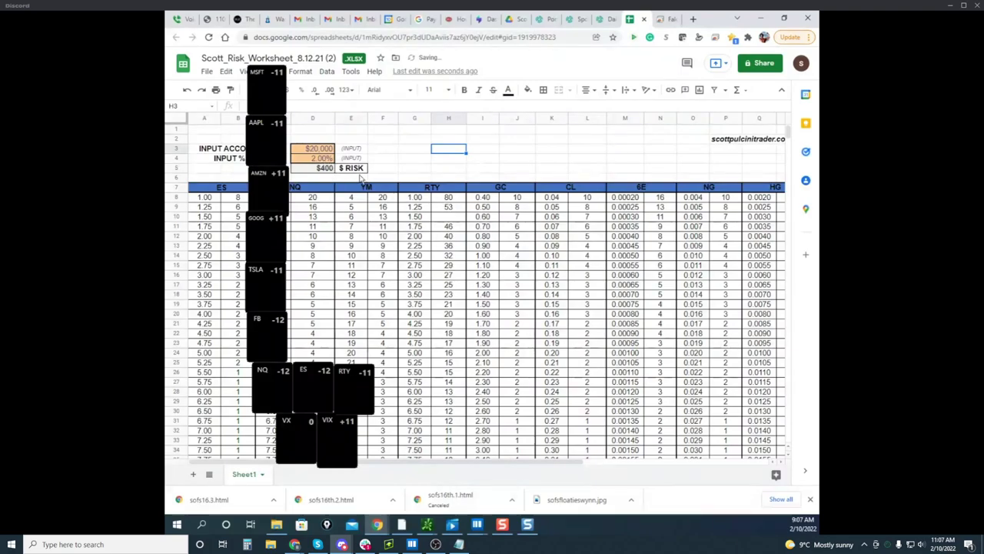
click(334, 170)
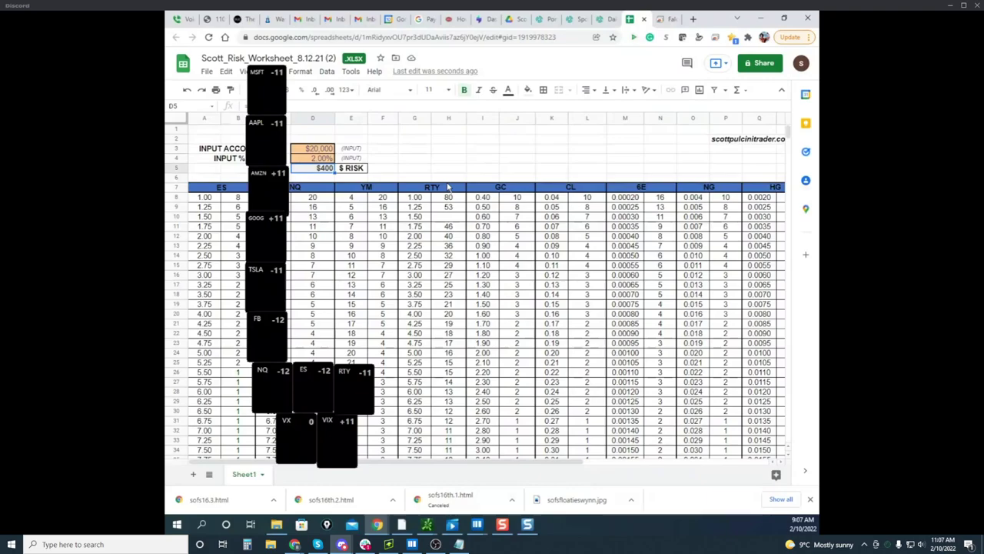
key(Up)
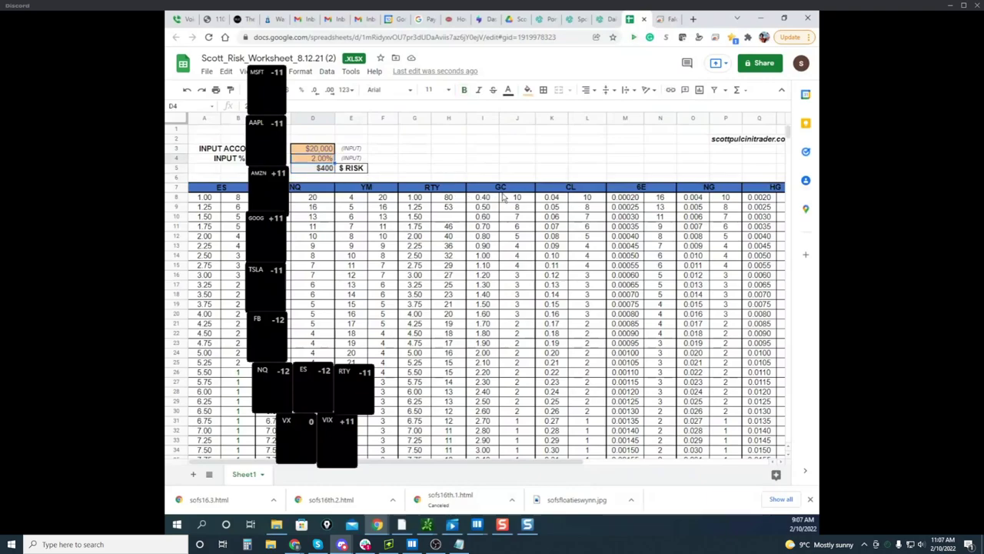
click(327, 169)
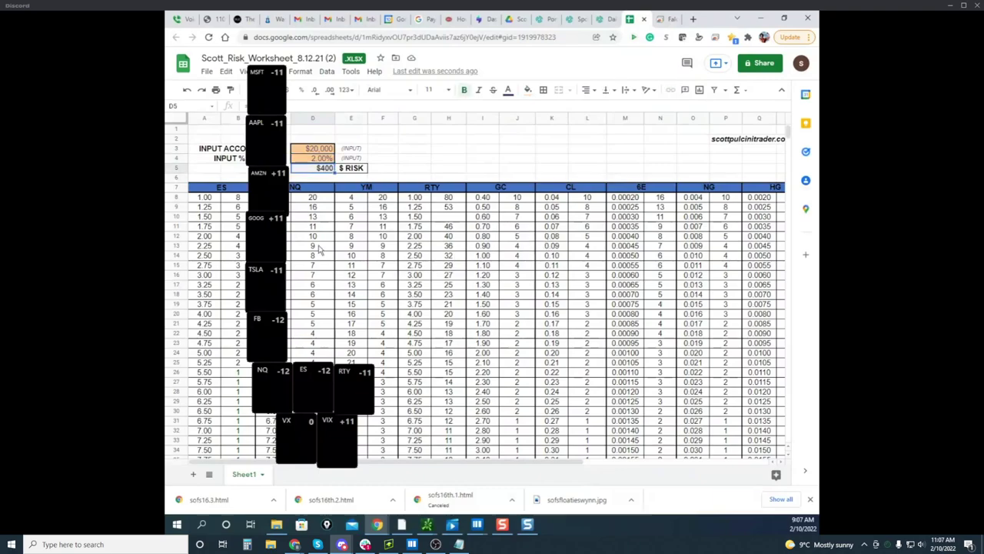
Step: Examine the ES contract sizes for the $20,000 account, including the 16.25-point and 11.00-point stop distances
scroll(215, 269, down, 10)
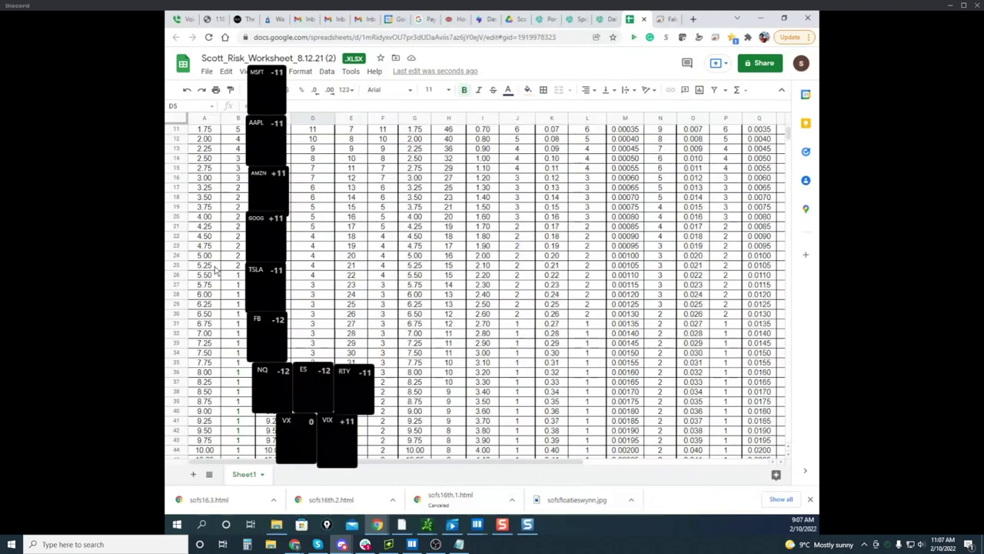
scroll(215, 270, down, 6)
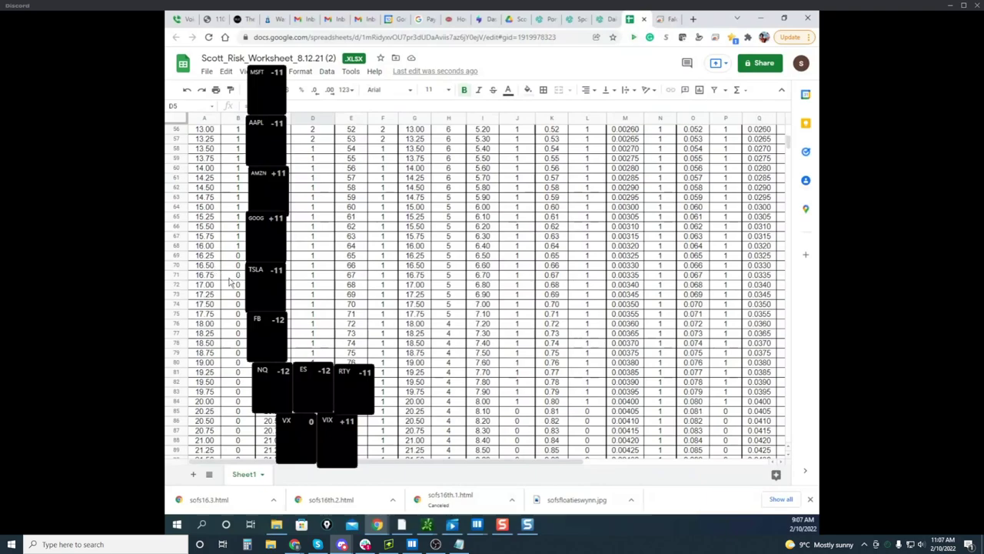
scroll(233, 280, up, 3)
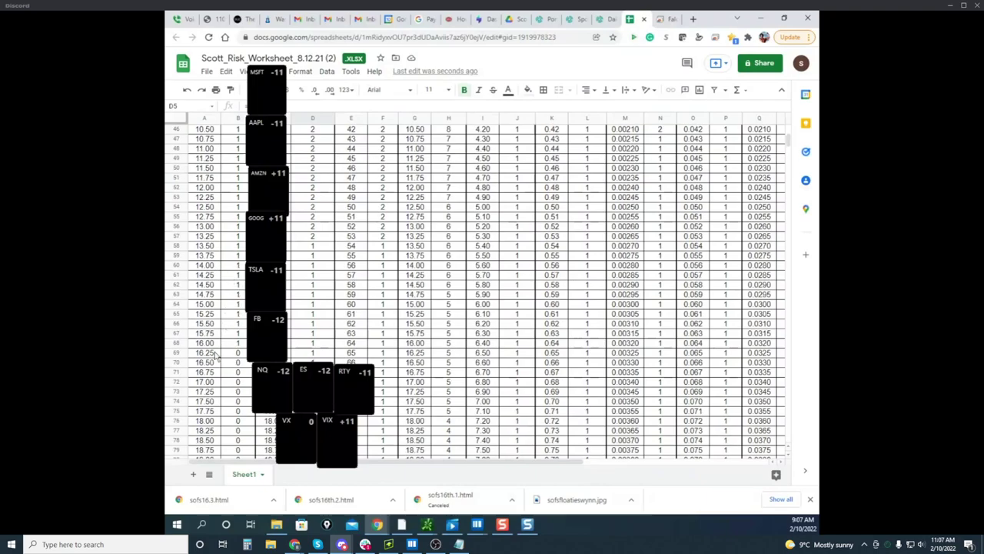
click(218, 354)
click(237, 354)
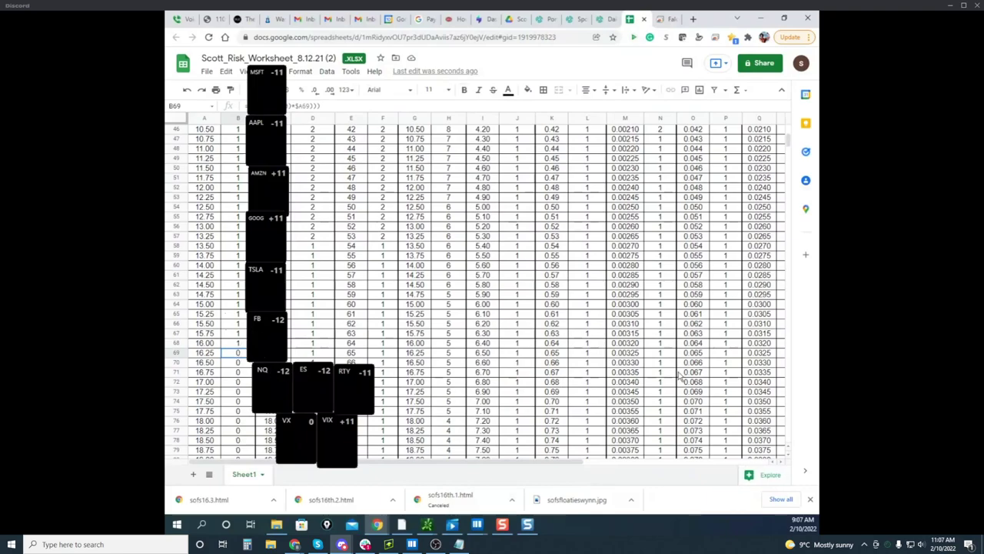
scroll(414, 167, up, 15)
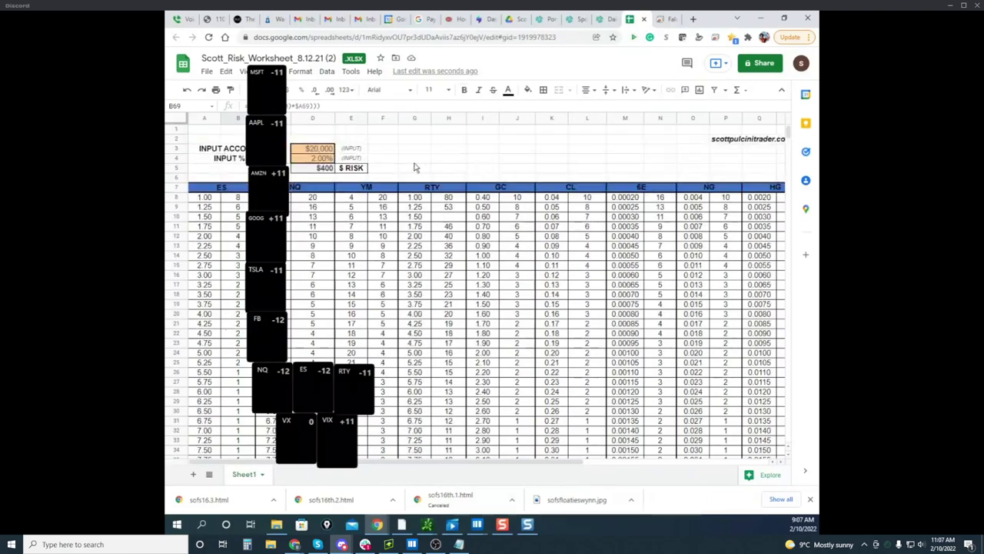
scroll(243, 246, down, 2)
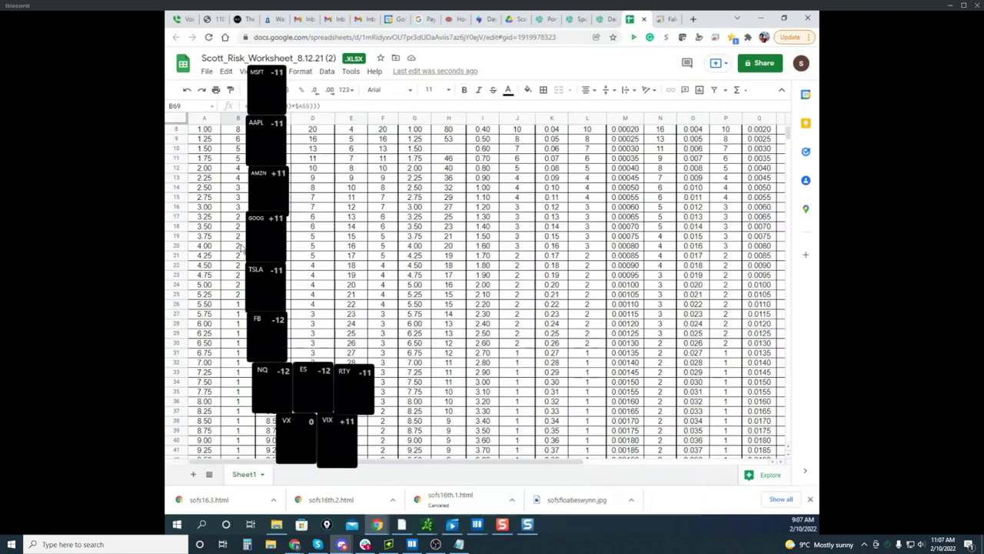
scroll(241, 246, down, 4)
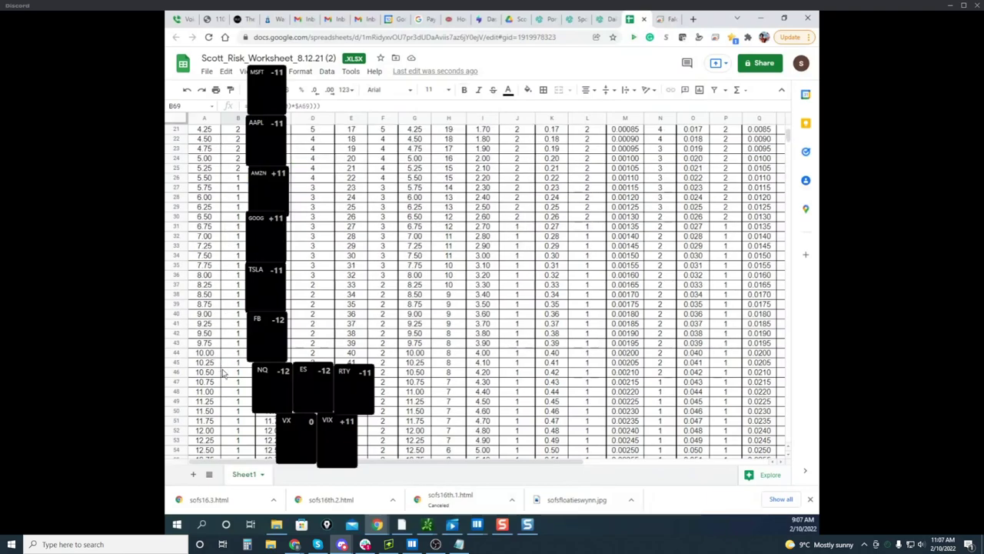
click(235, 393)
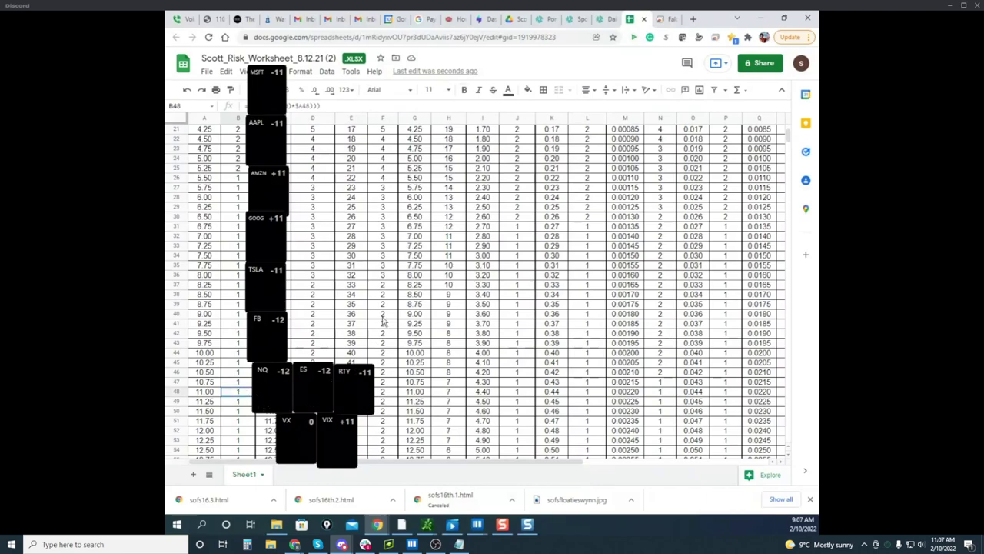
scroll(448, 200, up, 7)
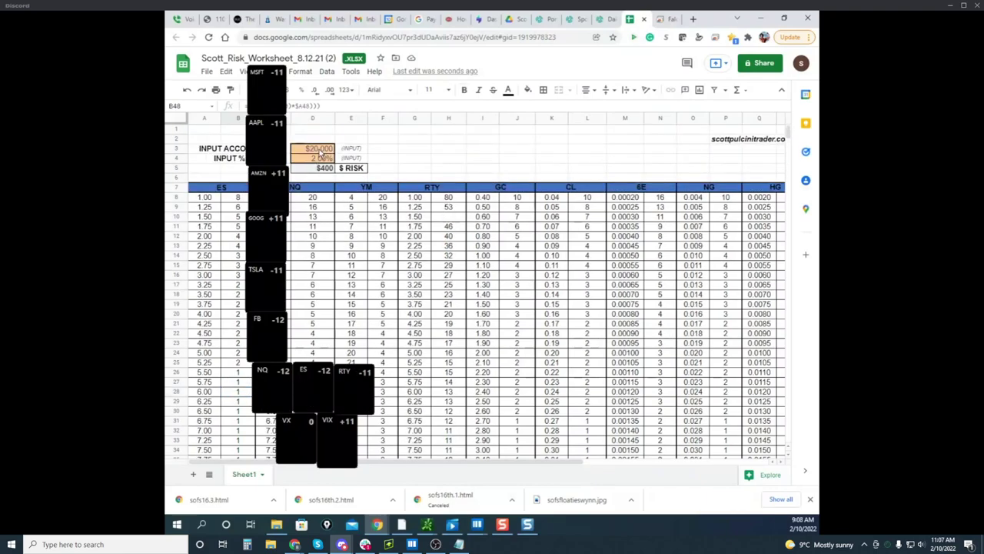
Step: Set the account size input to $200,000 and check the resulting dollar risk
click(321, 156)
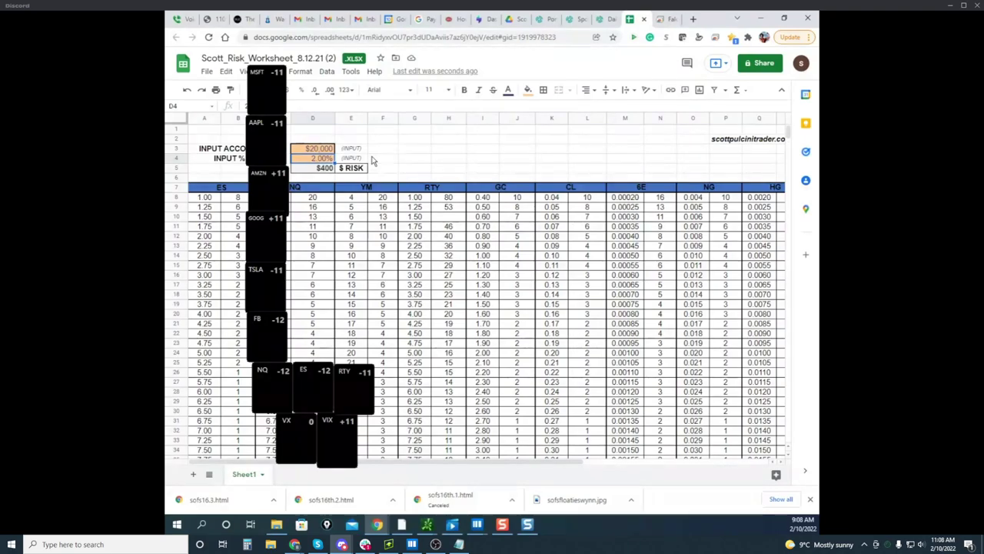
key(Up)
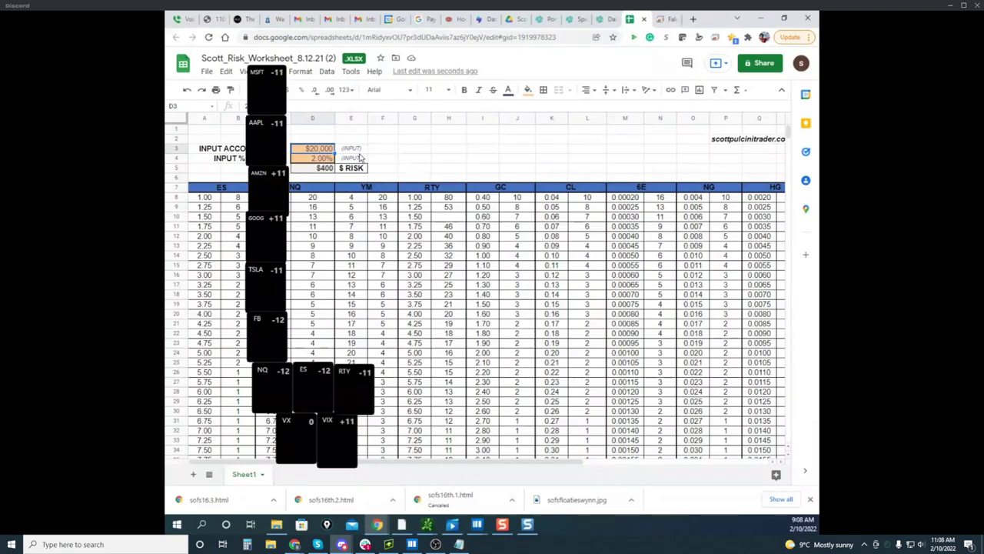
text(200,000)
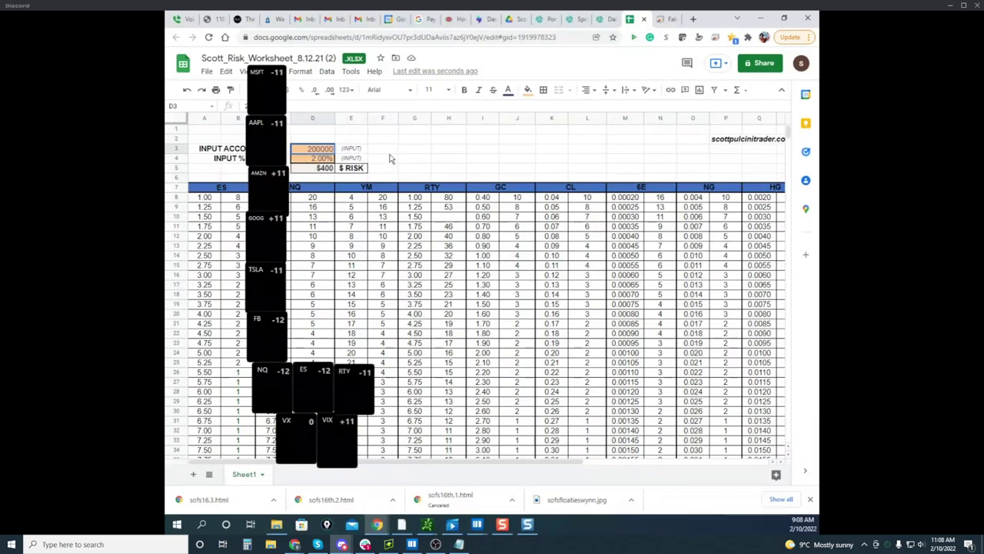
click(389, 149)
click(324, 171)
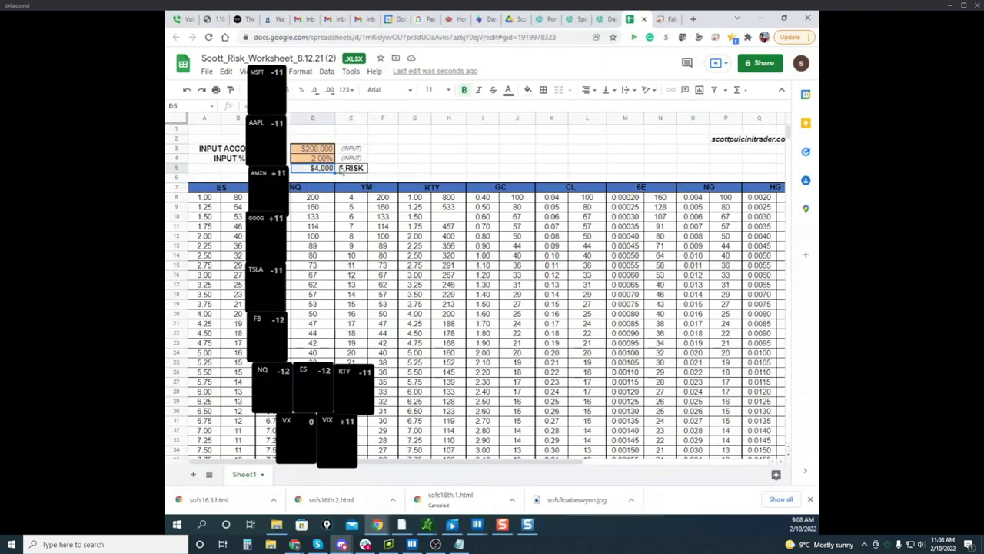
Step: Look up the ES contract size for a 16.00-point stop with the $200,000 account
scroll(219, 284, down, 2)
scroll(219, 285, down, 9)
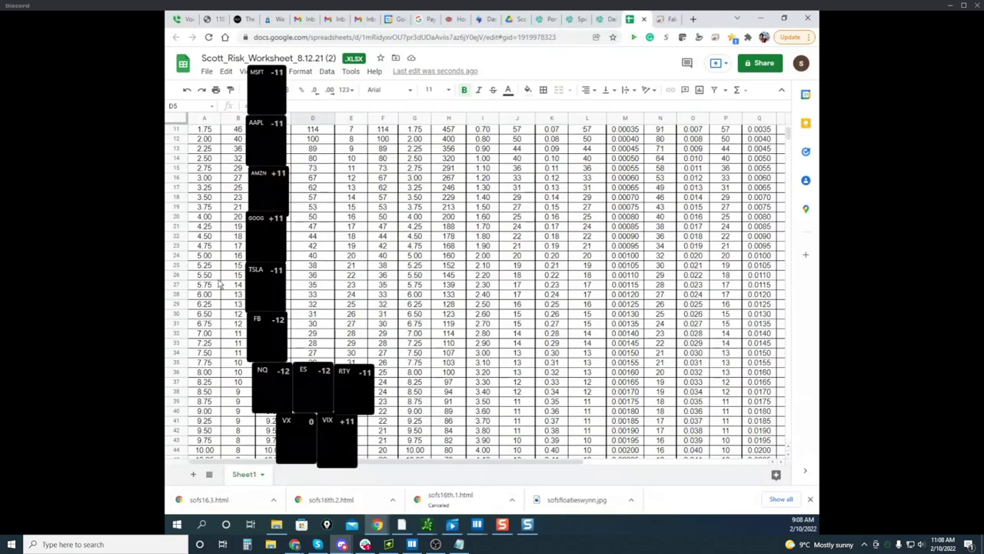
scroll(217, 289, down, 4)
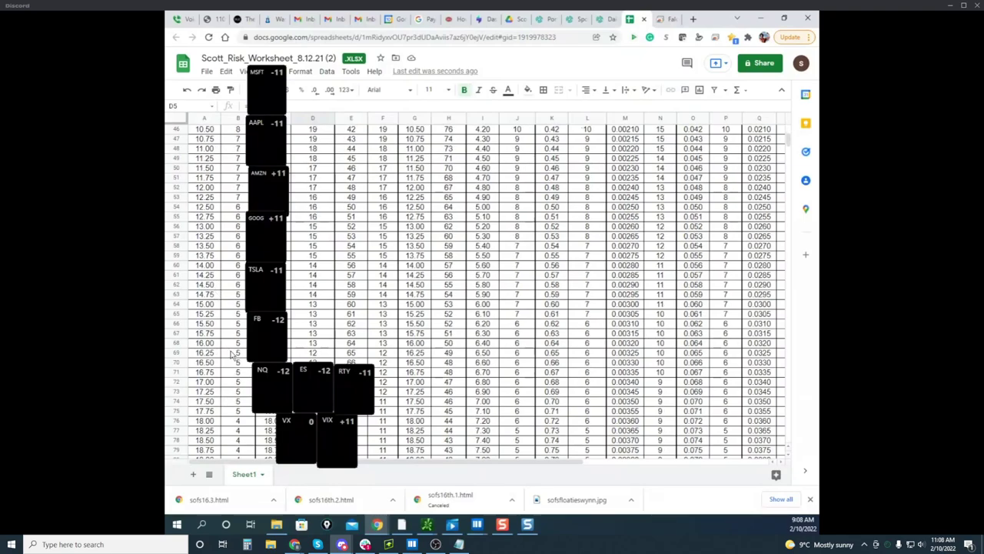
click(236, 343)
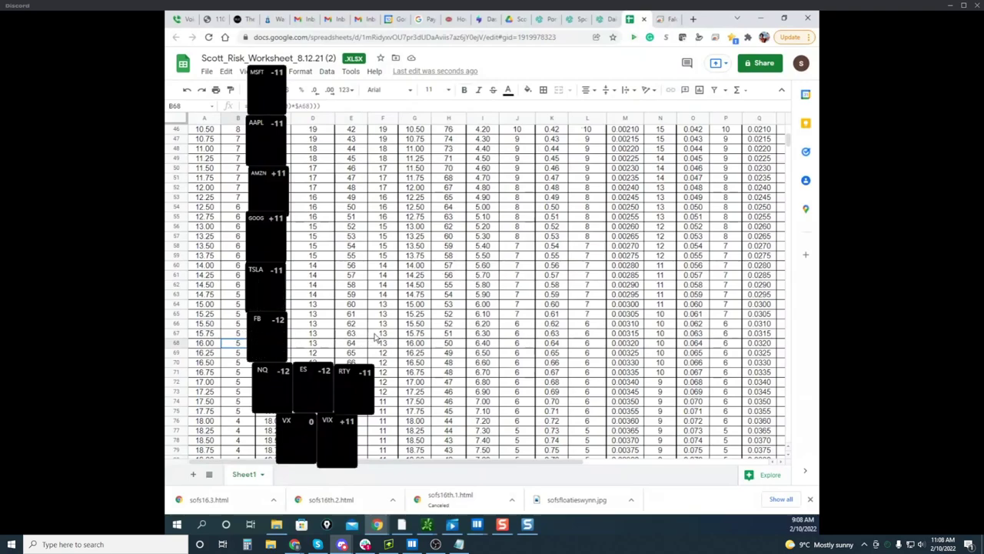
scroll(382, 315, up, 2)
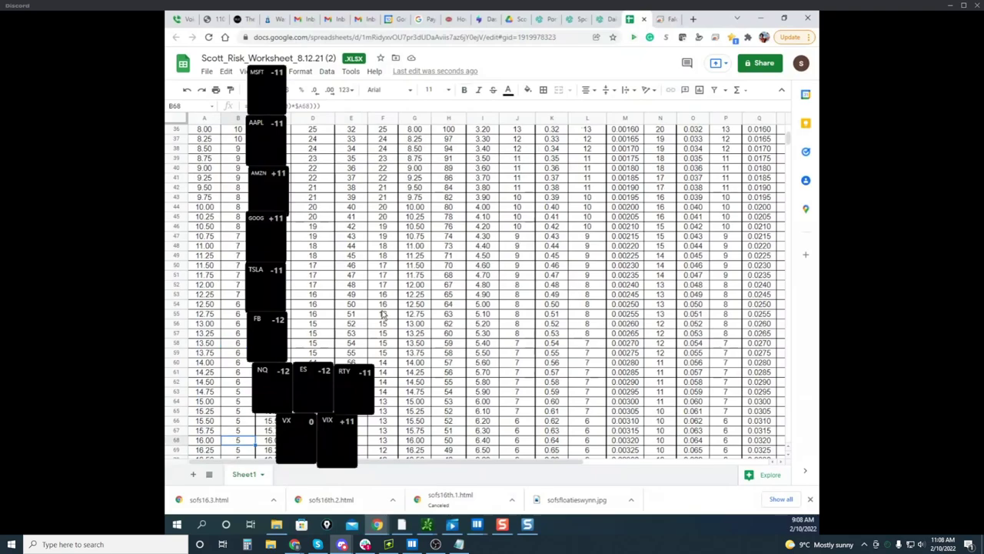
Step: Compare the ES contract sizes across tighter and wider stop distances for the $200,000 account, and select the account size input
scroll(382, 316, up, 1)
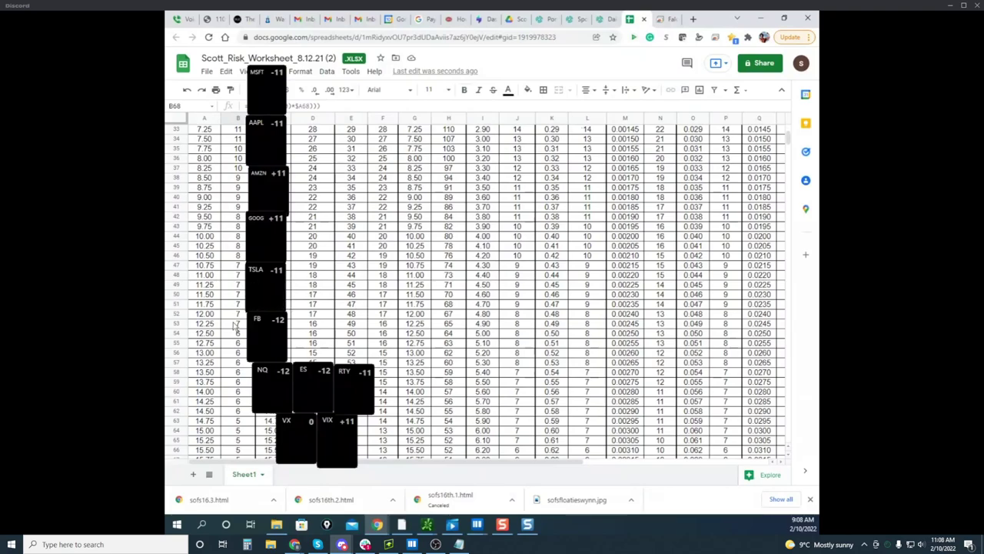
scroll(227, 327, up, 2)
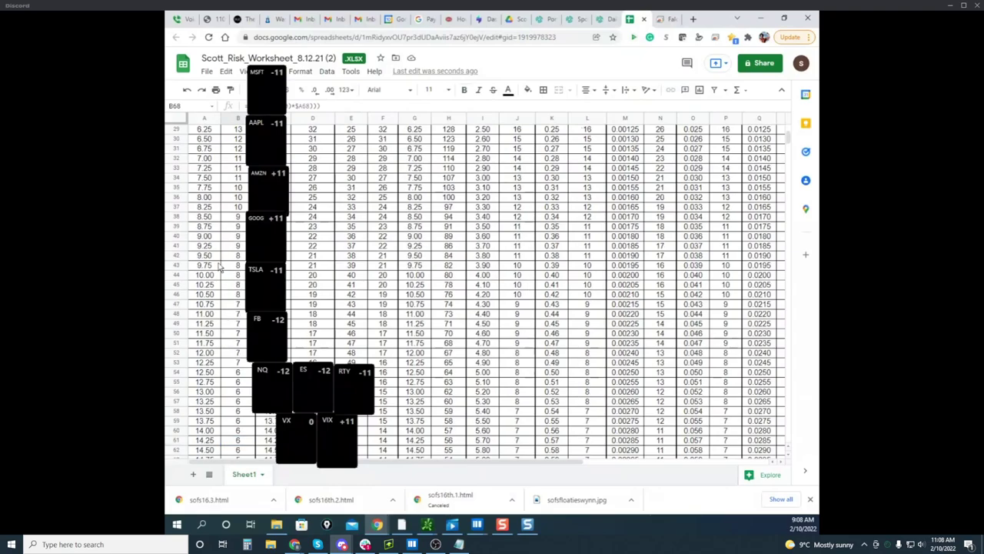
scroll(219, 266, down, 7)
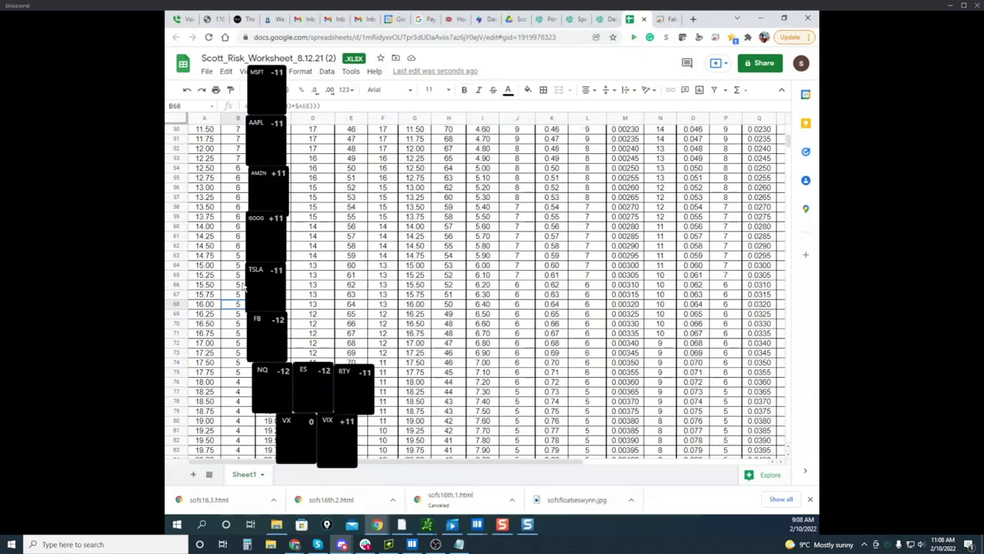
scroll(225, 298, up, 9)
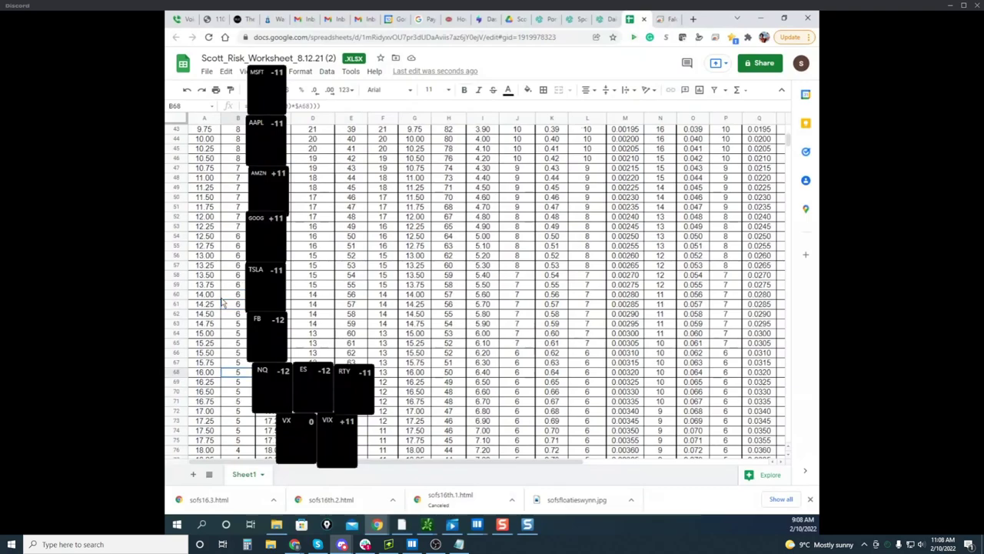
scroll(224, 298, down, 5)
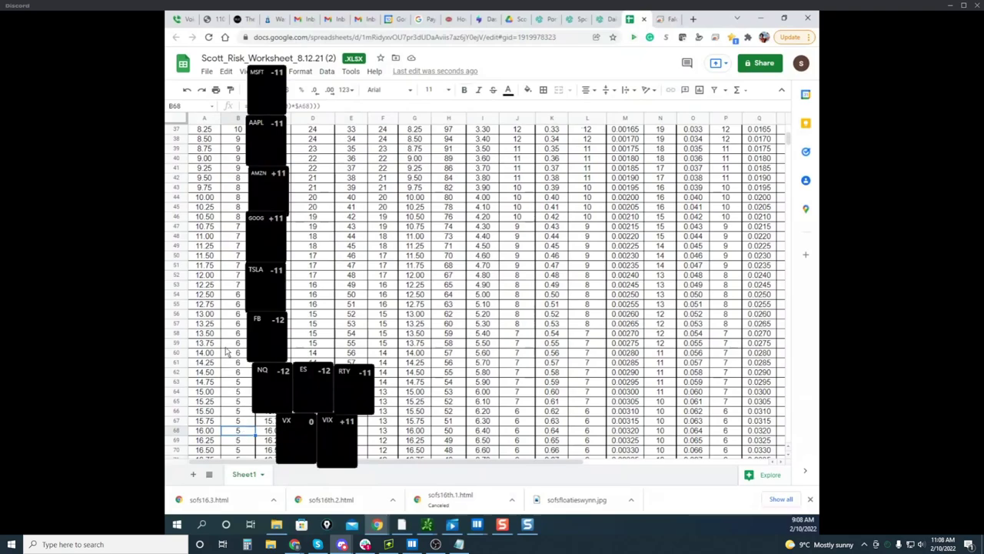
scroll(228, 345, up, 6)
scroll(228, 345, up, 6)
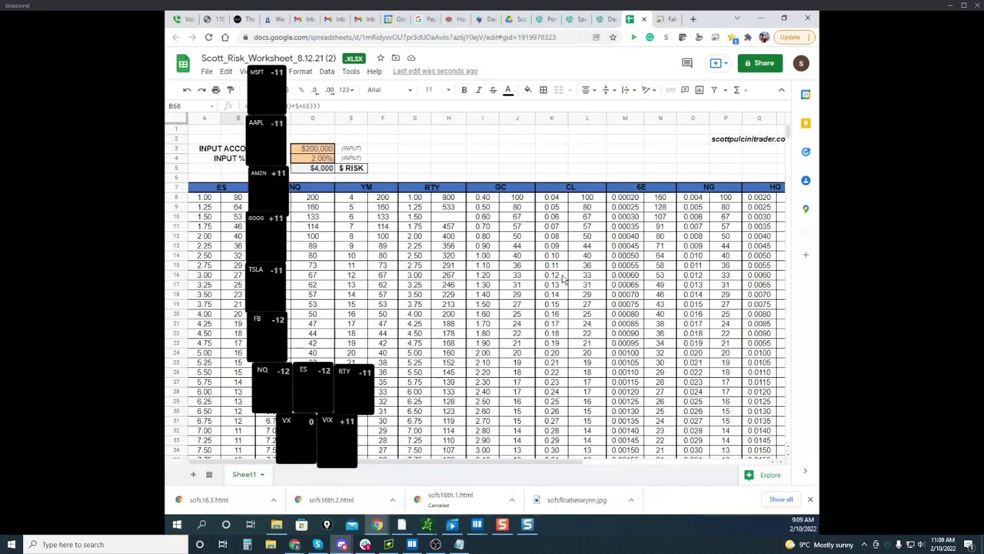
scroll(208, 362, down, 5)
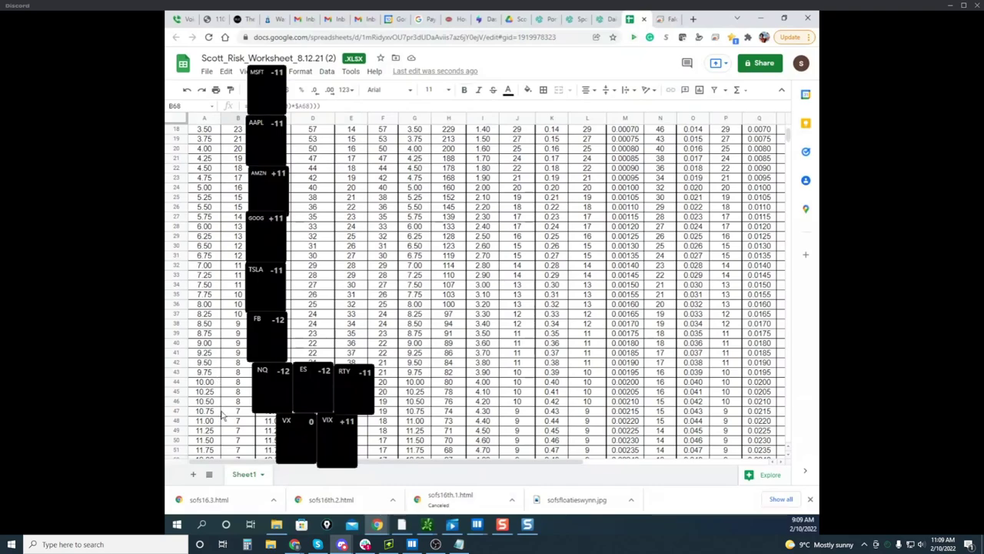
scroll(223, 419, down, 2)
scroll(229, 392, up, 7)
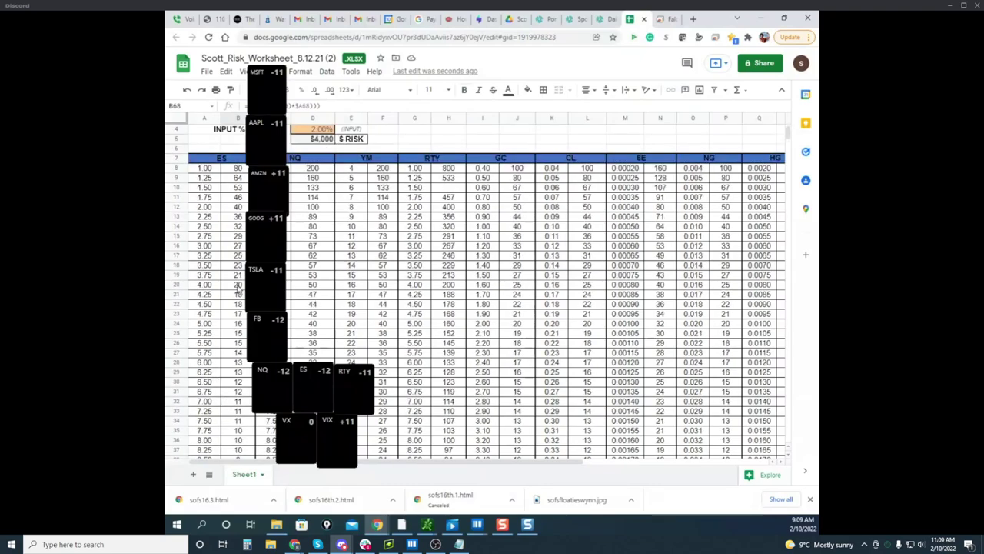
scroll(246, 246, up, 1)
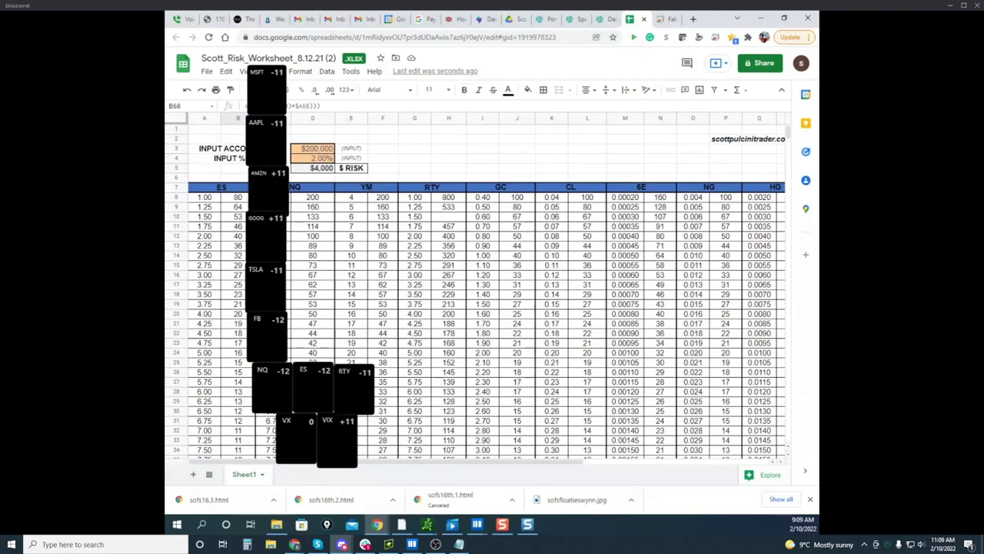
click(323, 149)
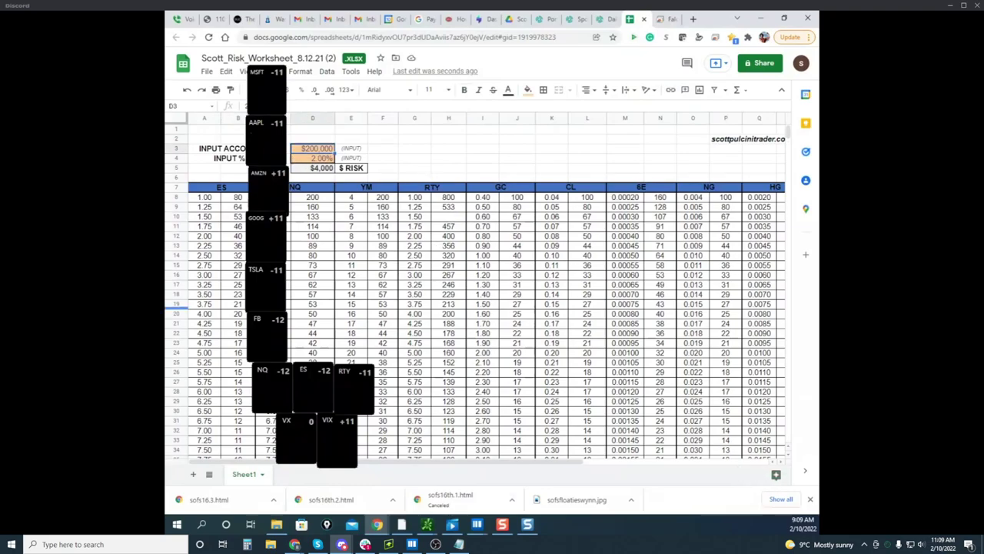
Step: Bring the 5-minute ES chart beside the risk worksheet, compare its ATR with the ES stop distances, and put the chart away
key(alt+Tab)
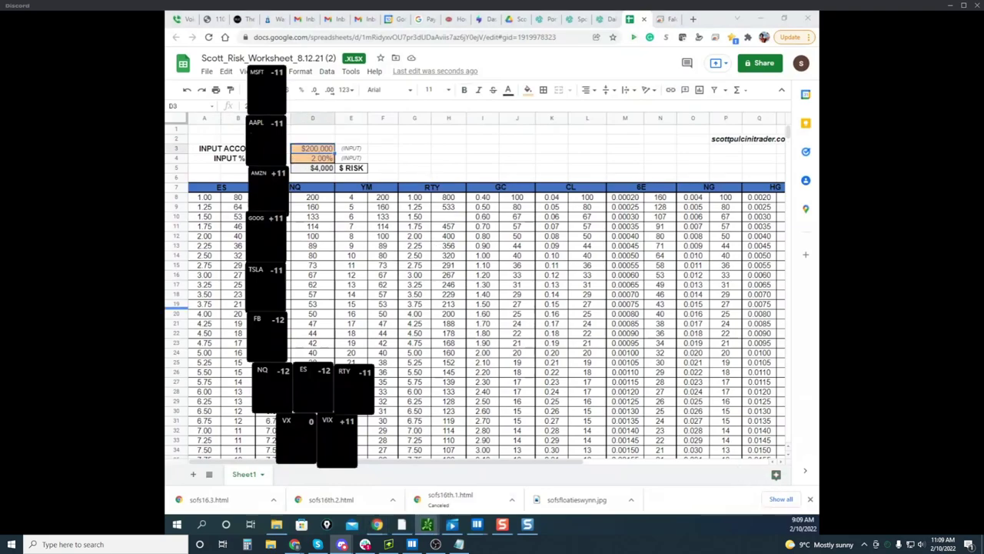
drag(168, 250, 587, 202)
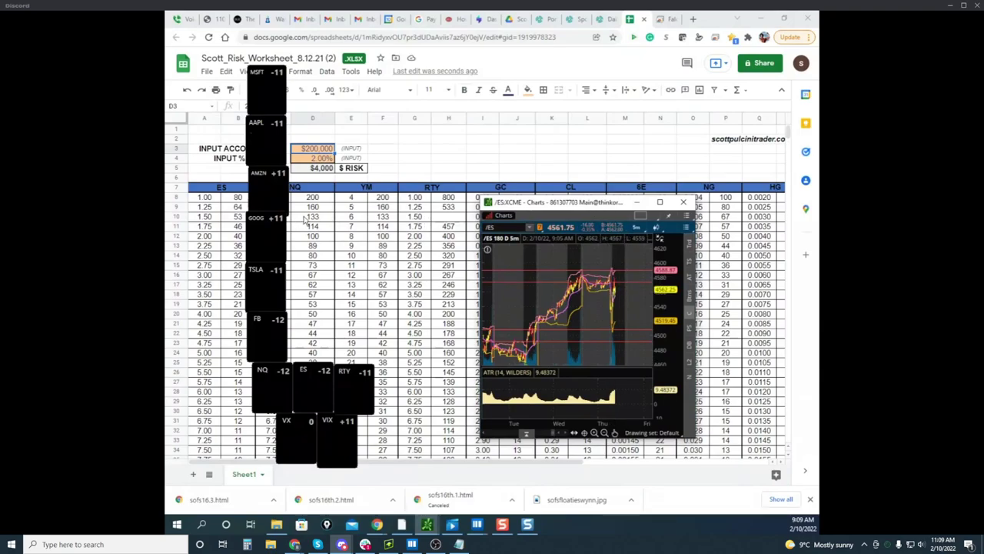
scroll(305, 220, down, 3)
scroll(233, 243, down, 6)
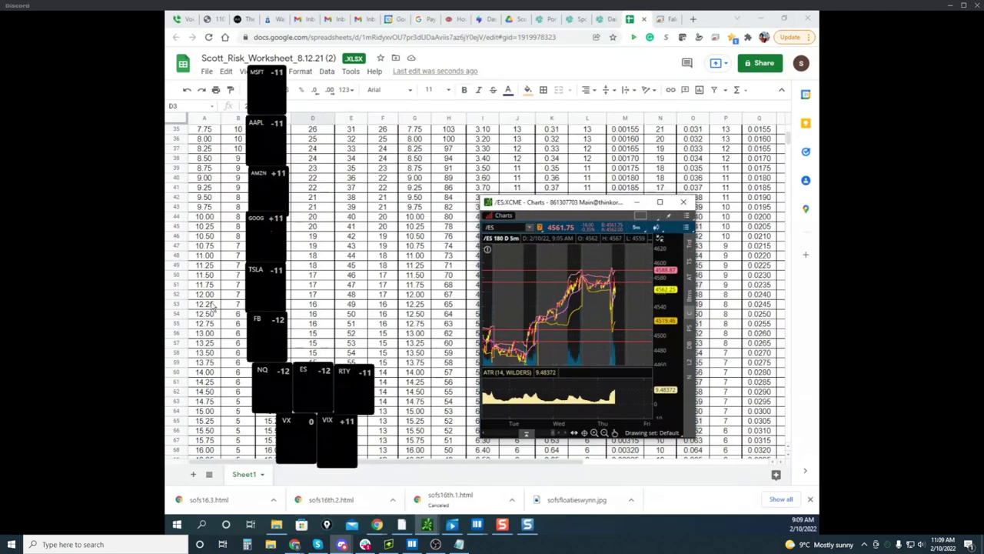
scroll(232, 240, up, 10)
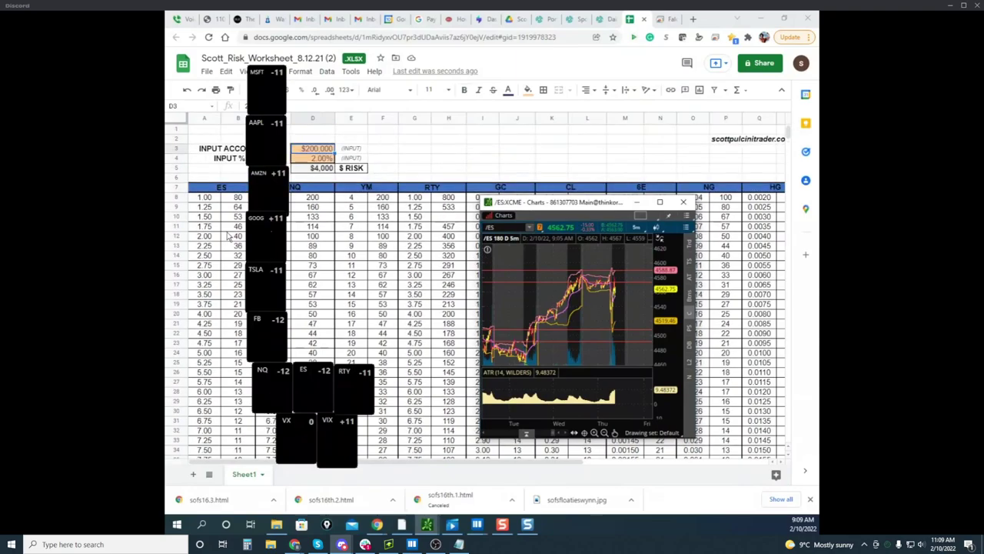
drag(529, 202, 818, 203)
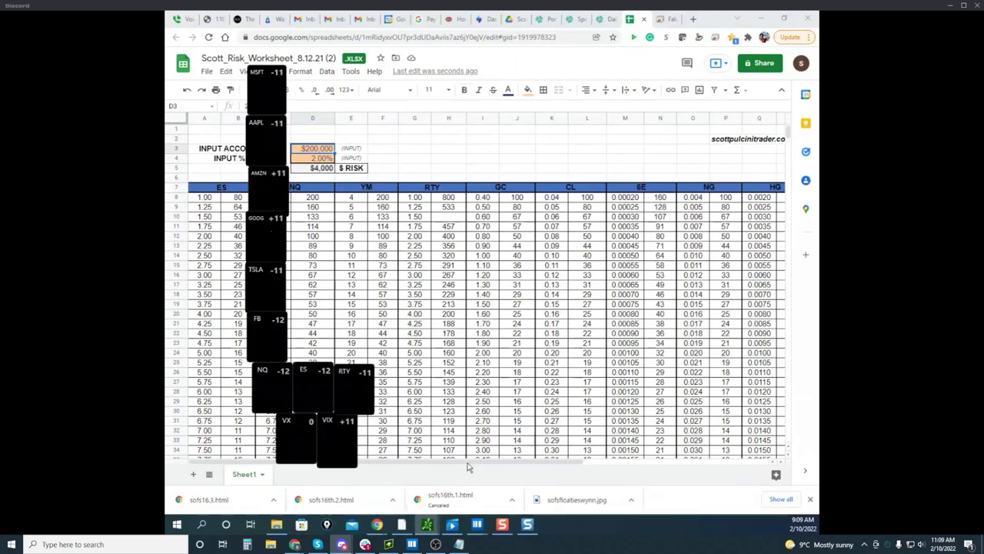
Step: Switch to the remote Sierra Chart session and examine the ES volume chart with its VWAP bands
click(668, 21)
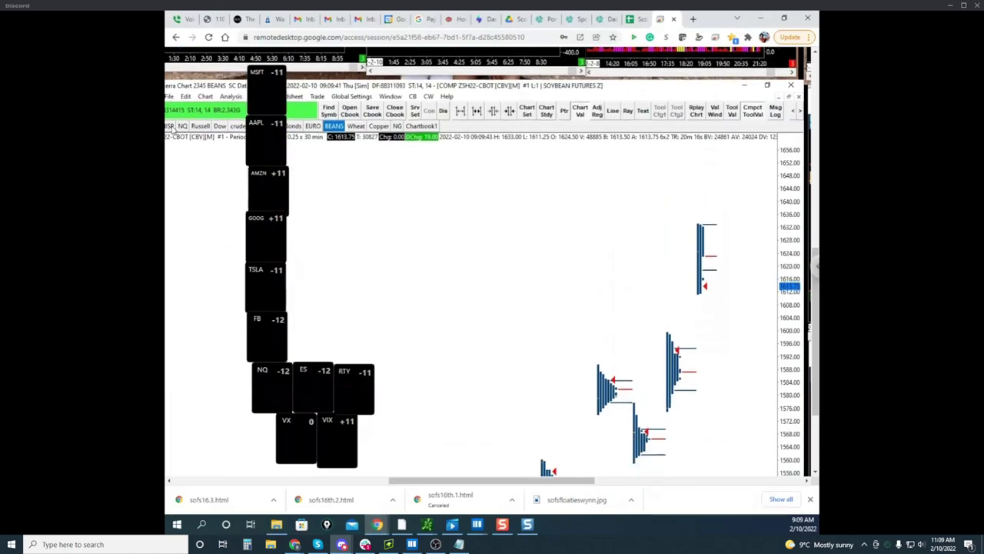
click(172, 126)
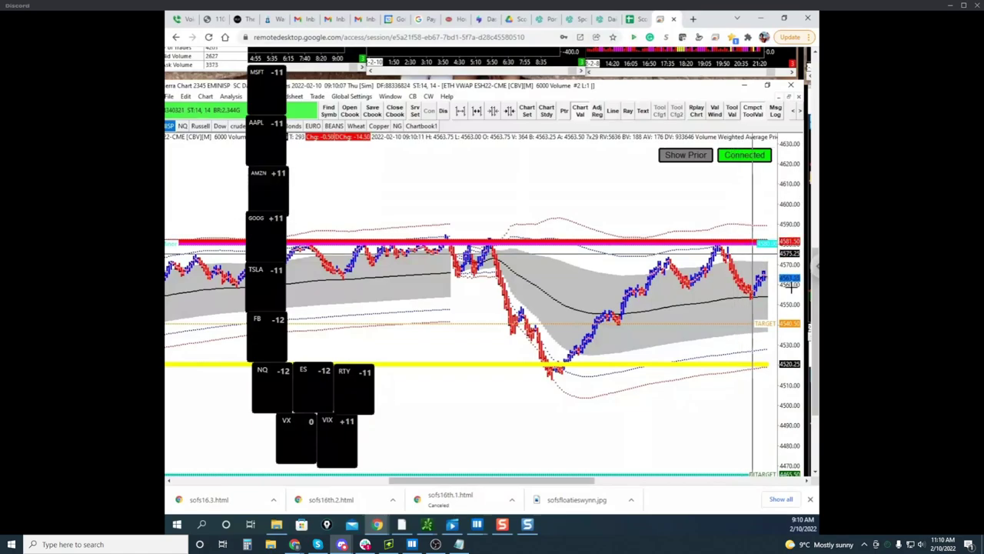
scroll(699, 215, down, 1)
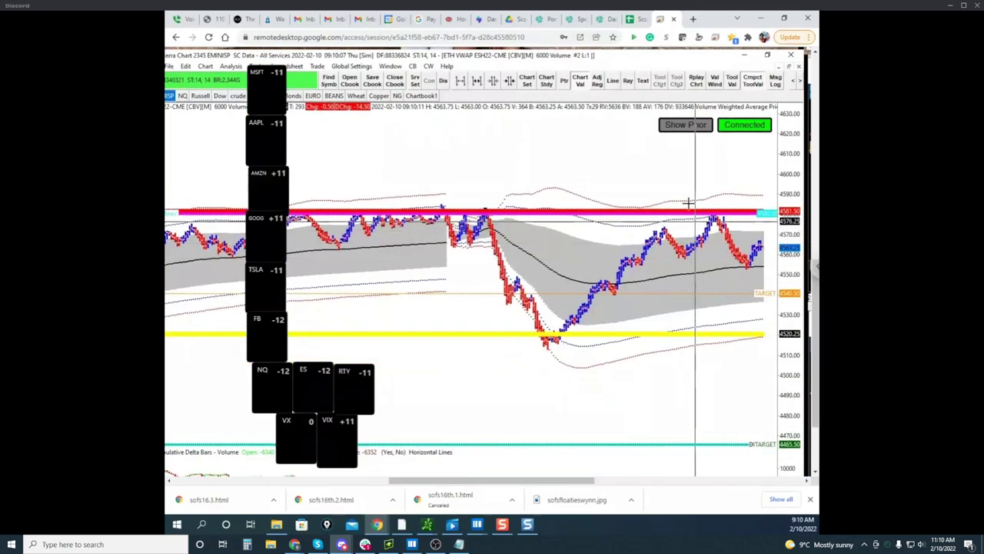
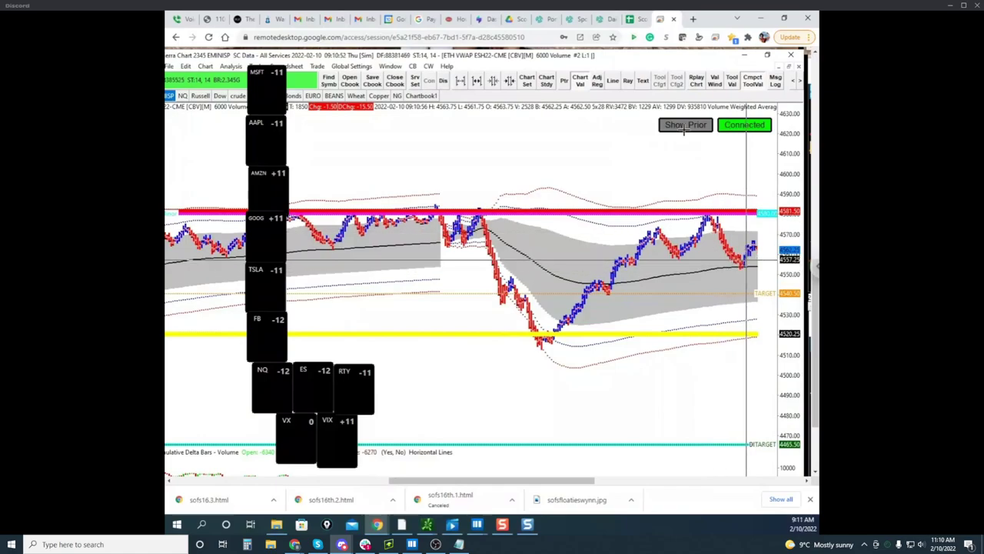
Step: Sketch freehand marks above the 4581.50 level, along the drop from the latest ES high, and around the low at VWAP
key(ctrl+alt+g)
key(Delete)
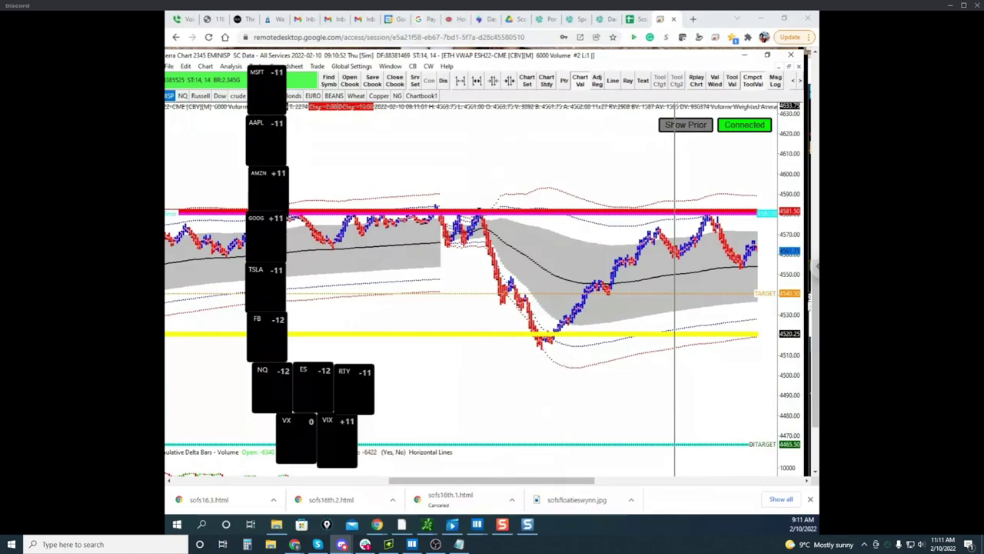
drag(697, 209, 729, 207)
drag(727, 198, 738, 193)
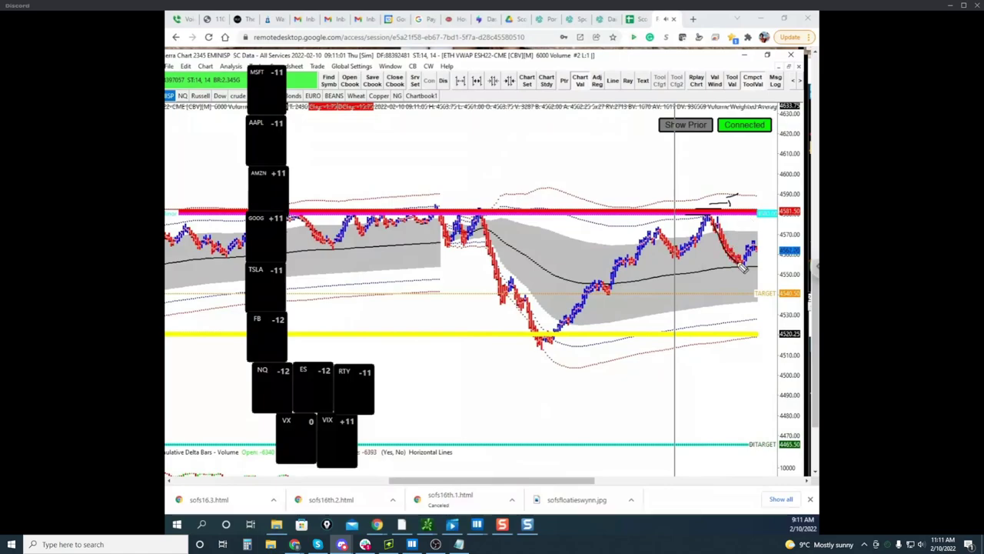
drag(748, 267, 759, 276)
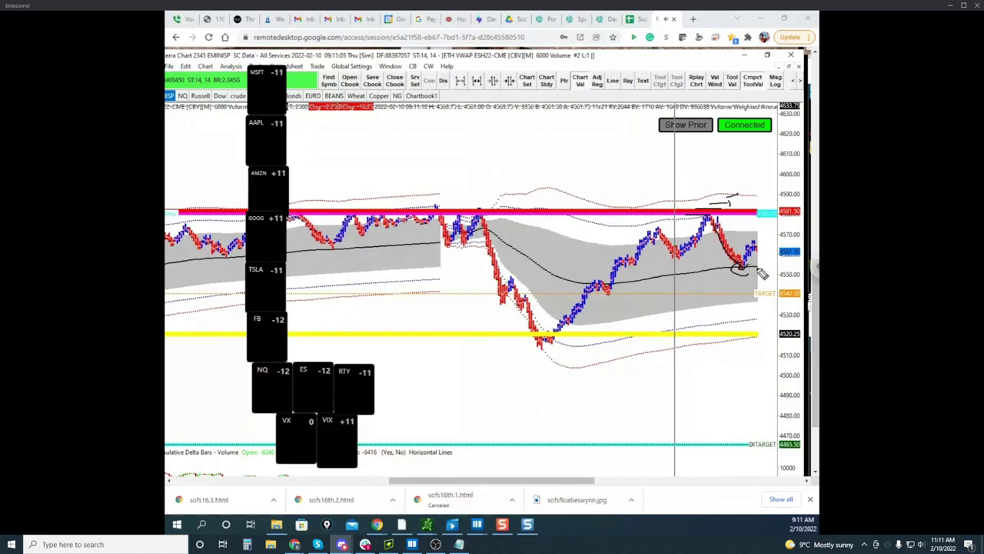
Step: Sketch the ES bounce and a possible decline through 4520.25 toward the lower target, and clear all freehand marks
drag(720, 189, 733, 186)
drag(715, 218, 744, 266)
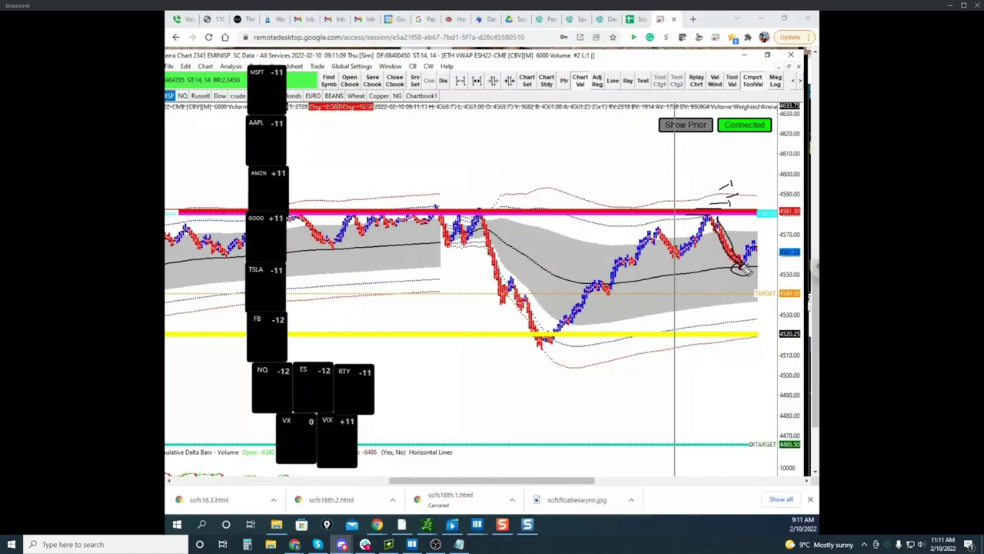
drag(741, 264, 752, 220)
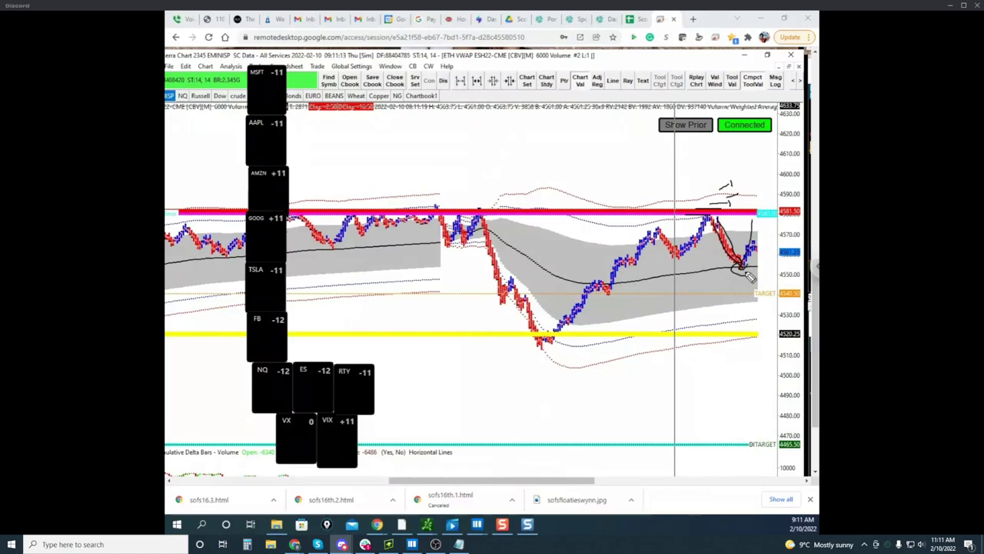
drag(760, 254, 766, 351)
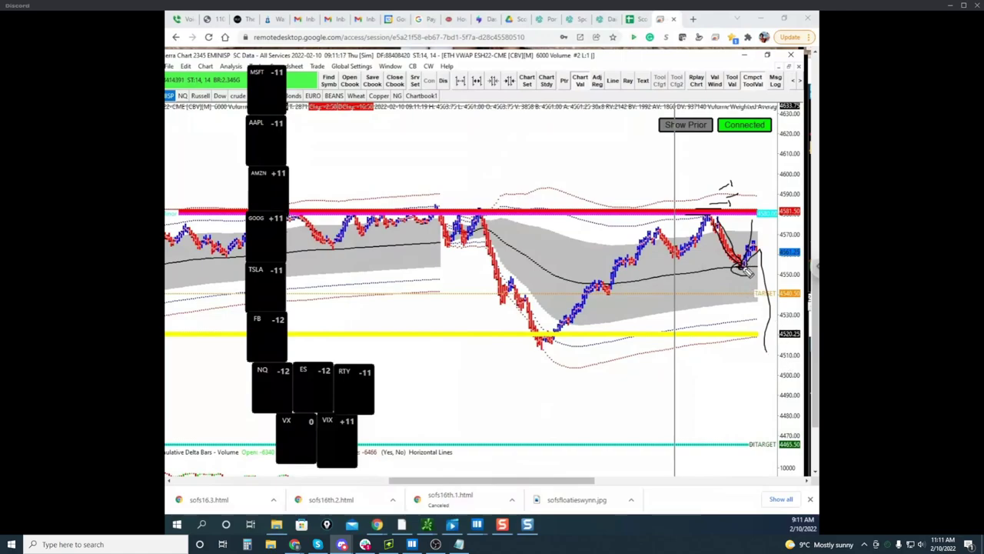
drag(766, 332, 766, 423)
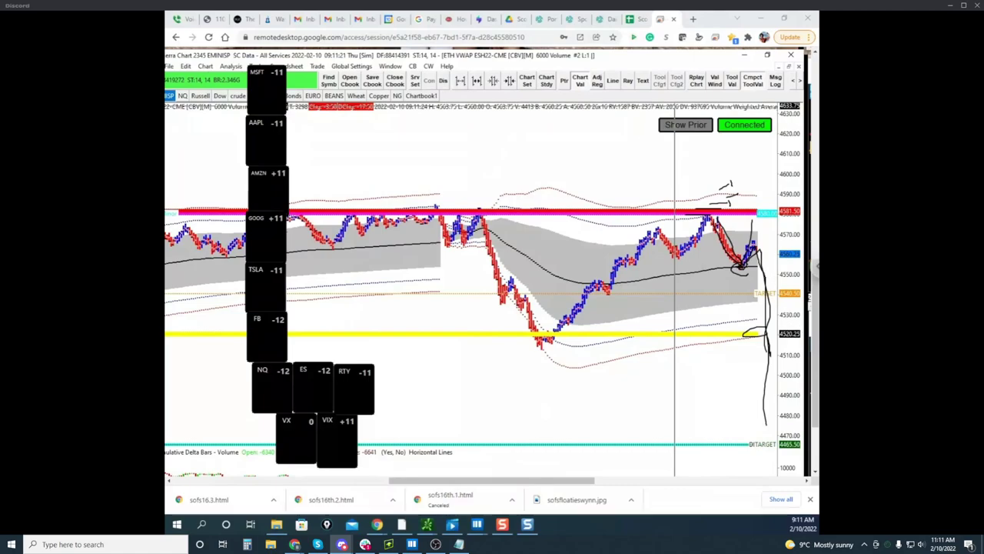
key(Escape)
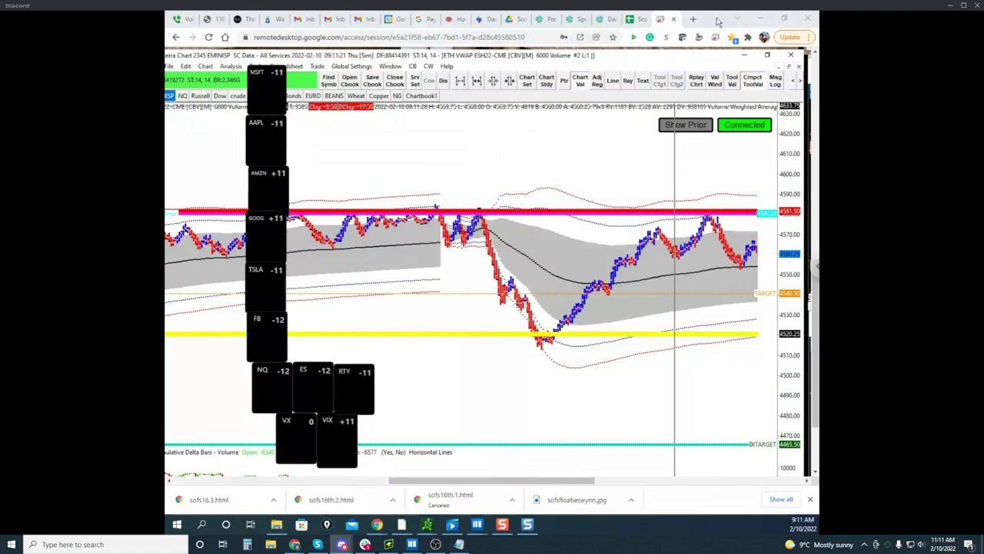
Step: Bring up the Bookmap soybean futures window and examine recent order flow between its two stop orders
mouse_move(719, 20)
mouse_down()
mouse_move(708, 61)
mouse_move(726, 87)
mouse_up()
click(762, 80)
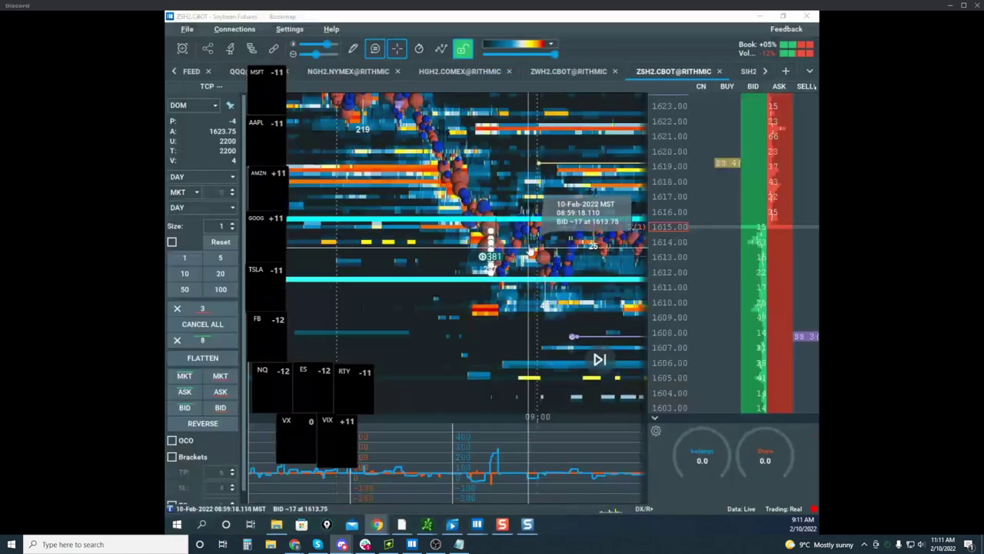
drag(569, 202, 508, 187)
scroll(608, 193, down, 2)
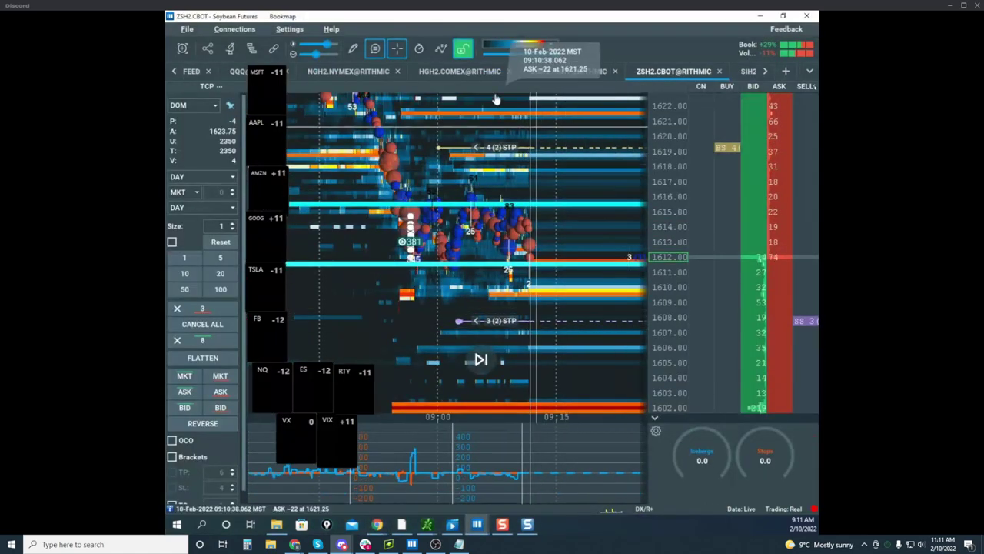
Step: Move the soybean window away and bring up the E-mini Nasdaq-100 Bookmap window, maximized
drag(434, 18, 519, 527)
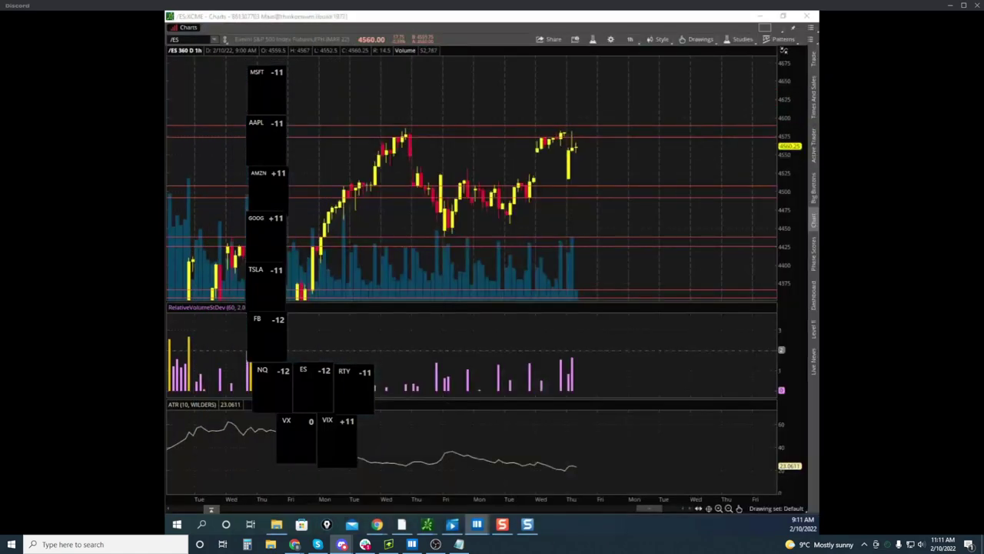
drag(169, 212, 594, 80)
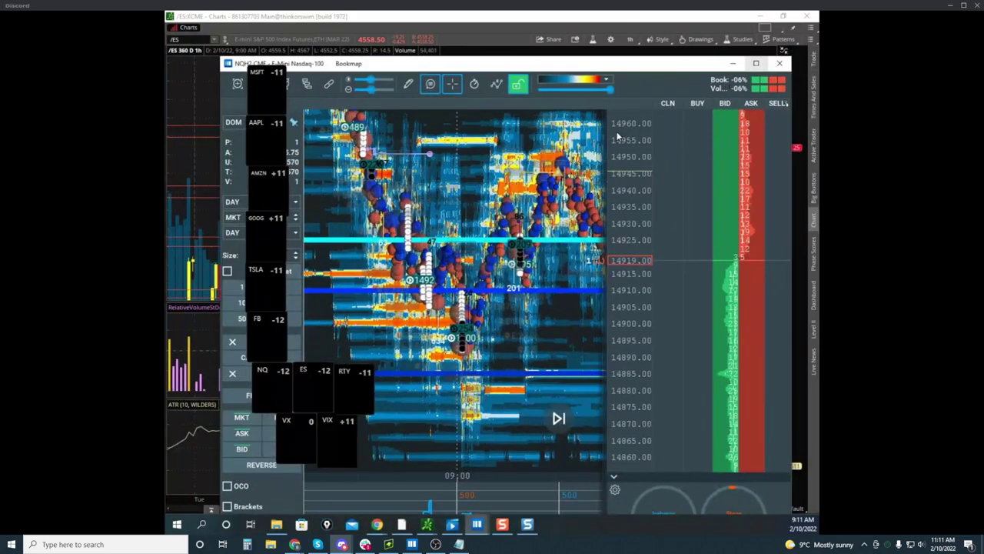
click(756, 64)
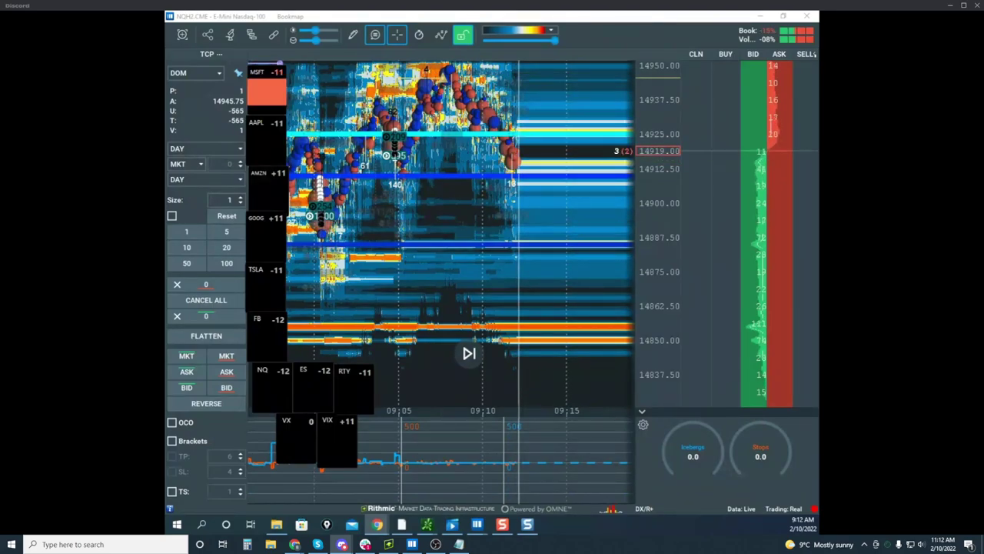
Step: Bring up the untitled calculation spreadsheet, set E1 to 42.71, and check the product with 0.8 in G1
drag(357, 11, 395, 67)
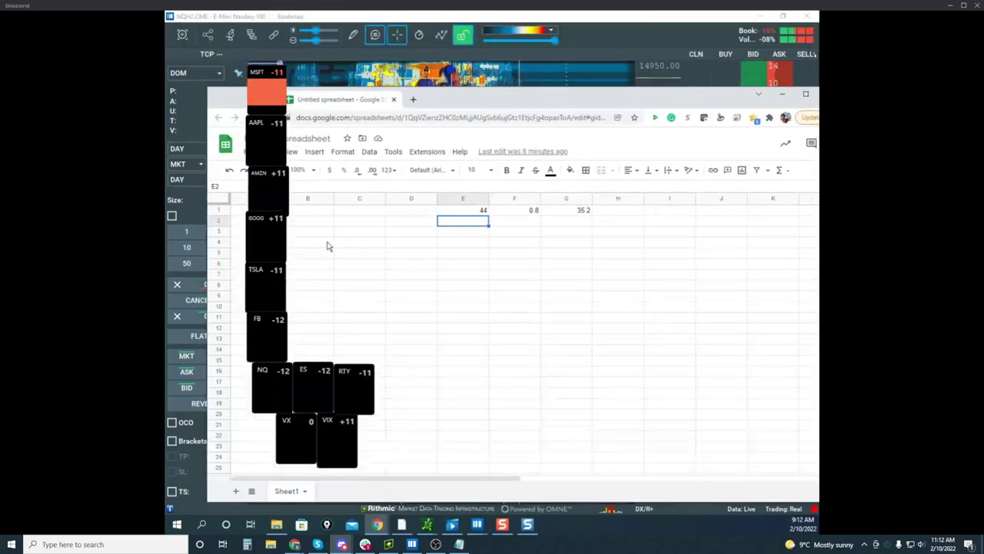
click(438, 133)
text(4)
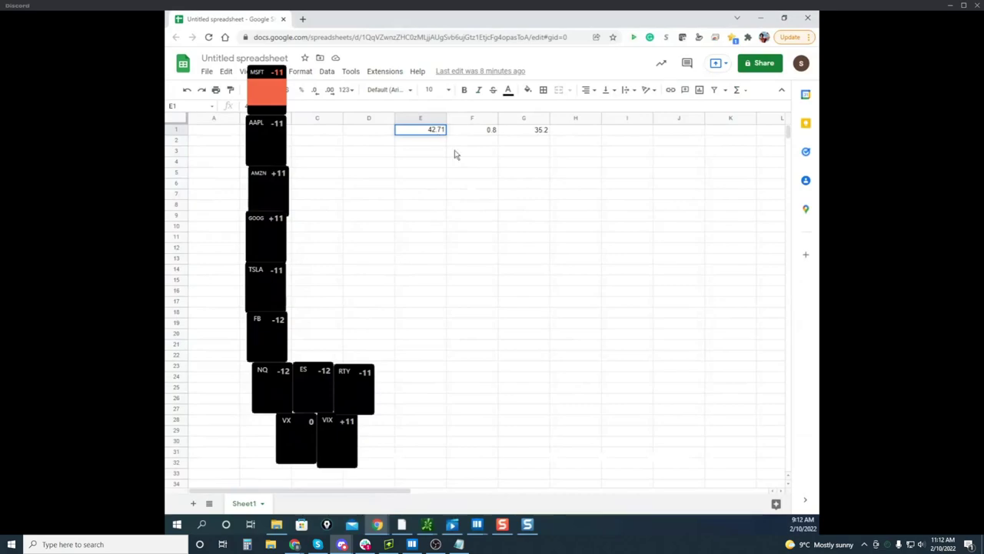
click(455, 154)
click(538, 132)
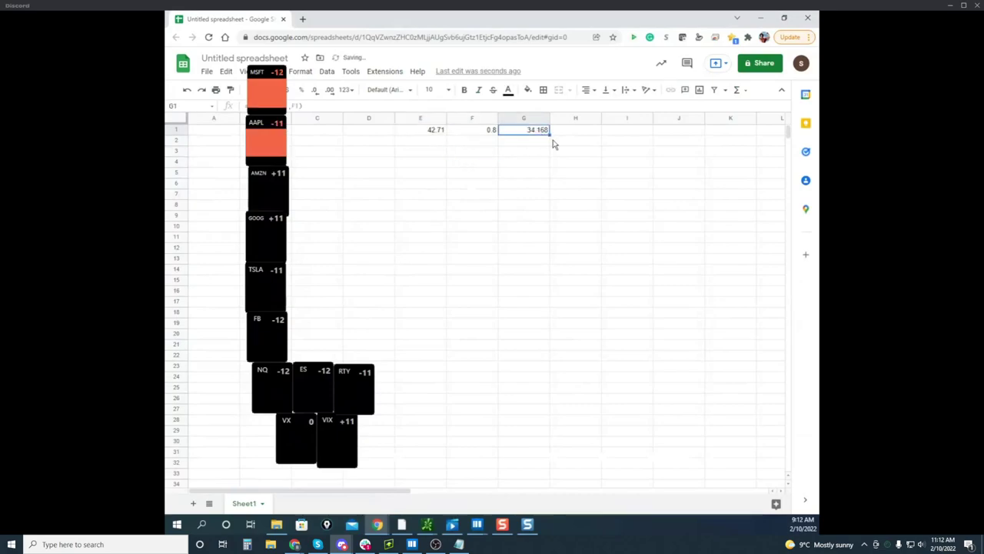
Step: Put the spreadsheet away and place a one-contract sell stop on the Nasdaq-100 just below 14850
drag(258, 23, 0, 246)
click(545, 205)
scroll(545, 204, up, 5)
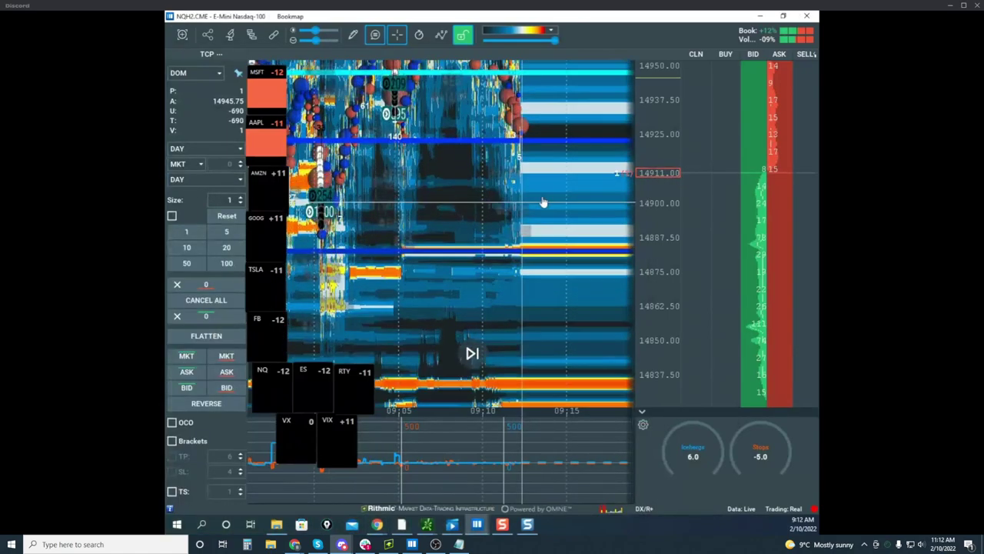
scroll(536, 204, down, 3)
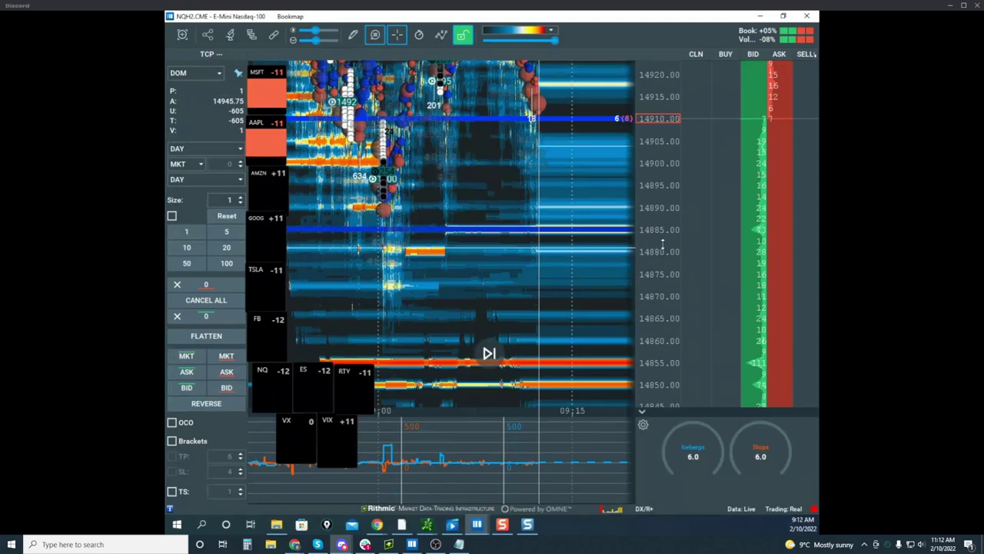
drag(663, 244, 666, 279)
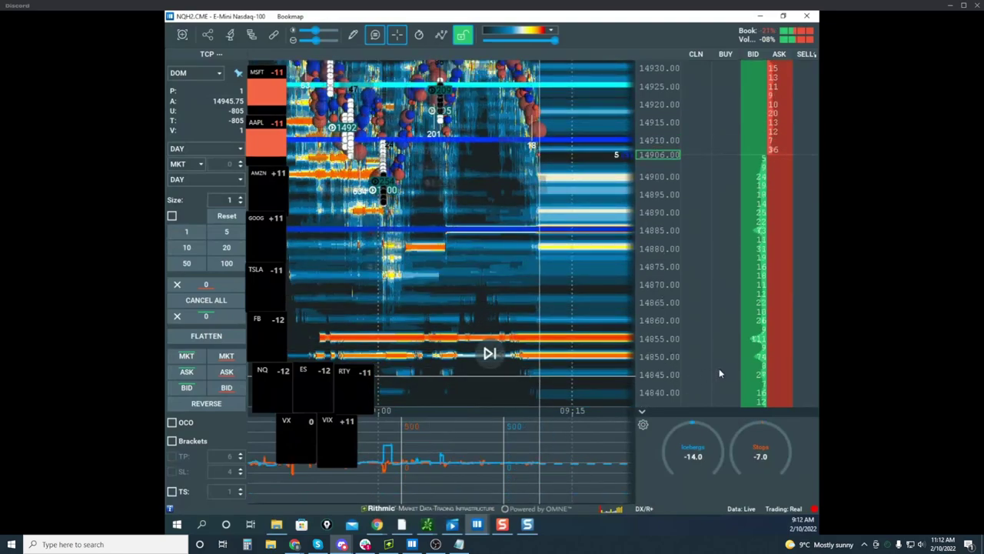
click(782, 362)
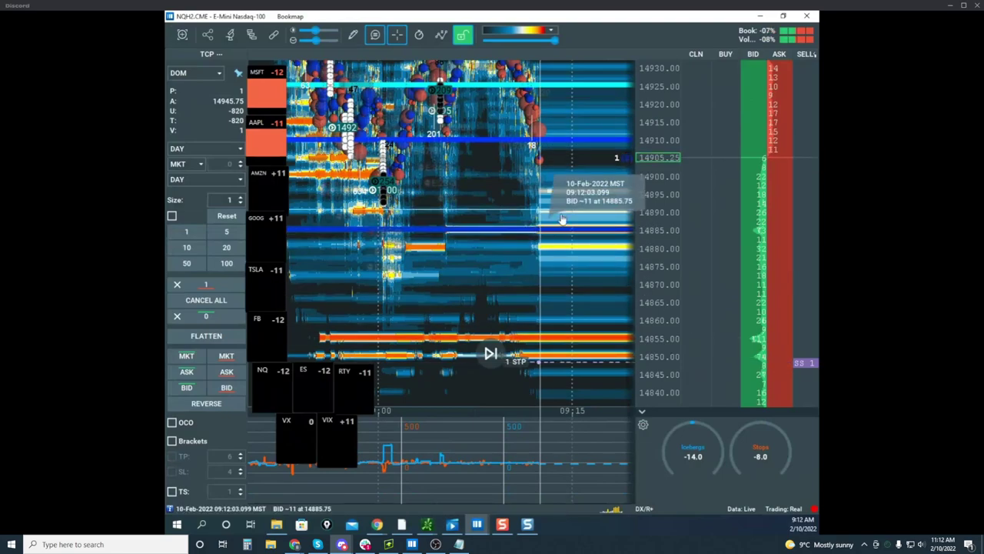
scroll(562, 218, down, 2)
scroll(663, 182, down, 2)
scroll(608, 199, down, 3)
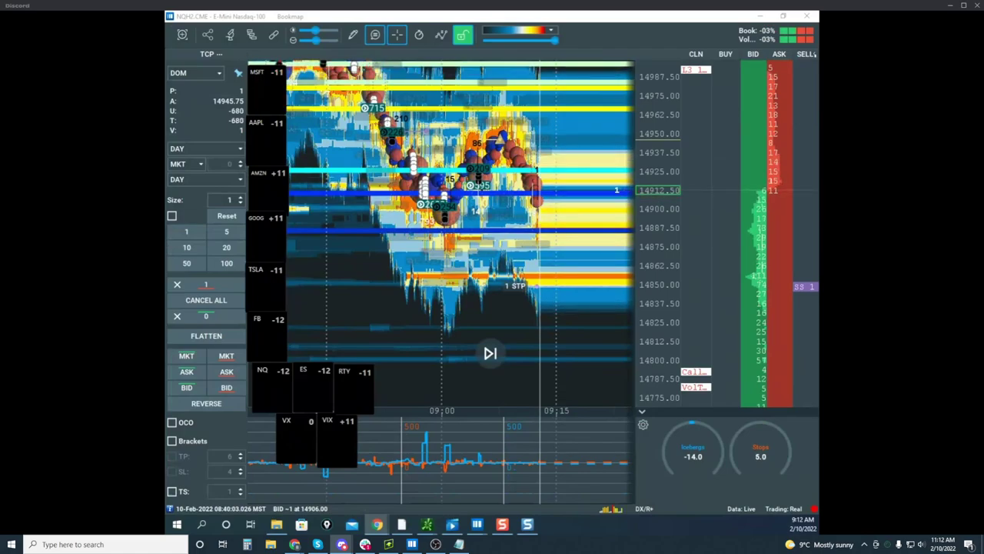
Step: Bring up the Euro FX Bookmap window, maximize it, and show several hours of order flow over a wide price range
drag(506, 531, 484, 86)
click(703, 88)
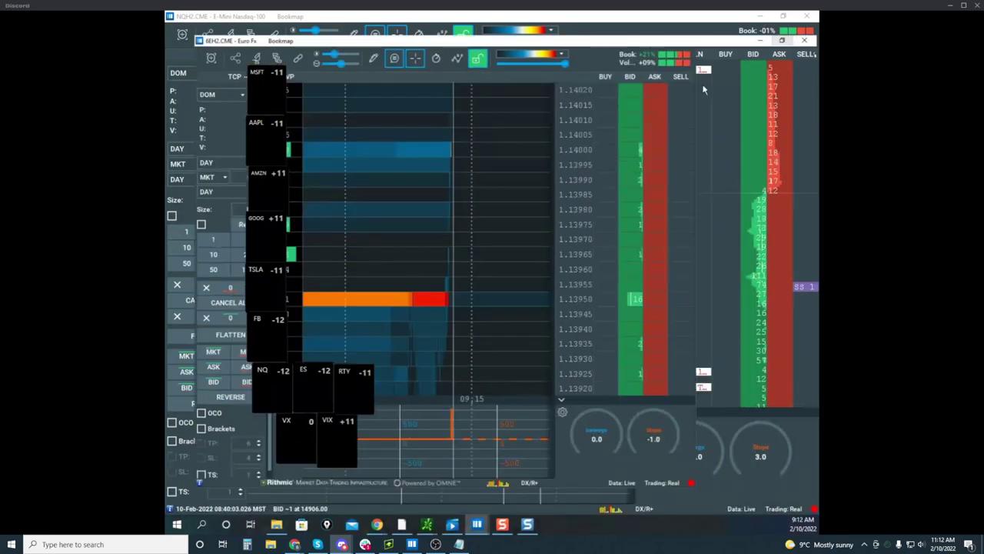
scroll(684, 202, down, 4)
scroll(517, 193, down, 5)
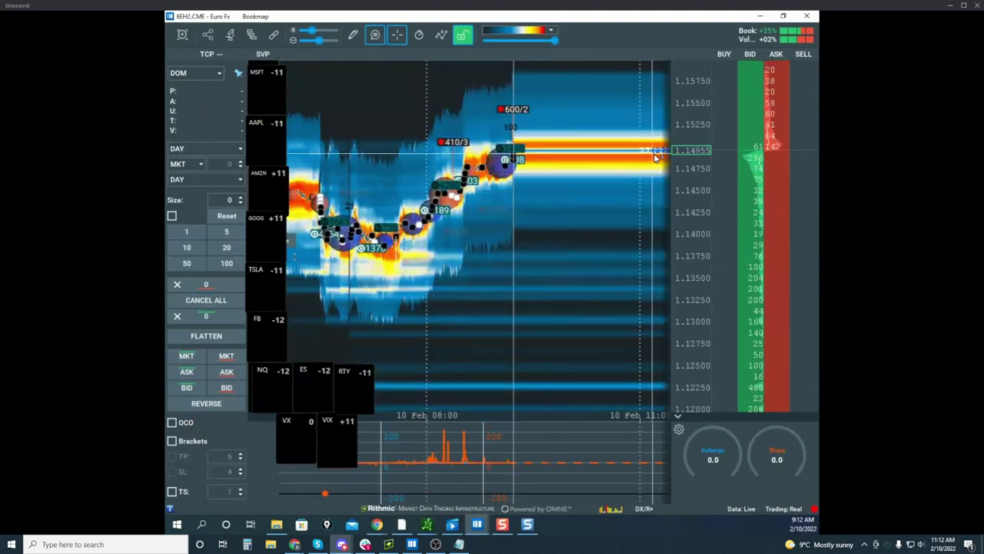
Step: Examine the Euro FX advance since 08:00 and the recent order flow around the 600/2 stop marker near 1.1500
scroll(472, 226, up, 2)
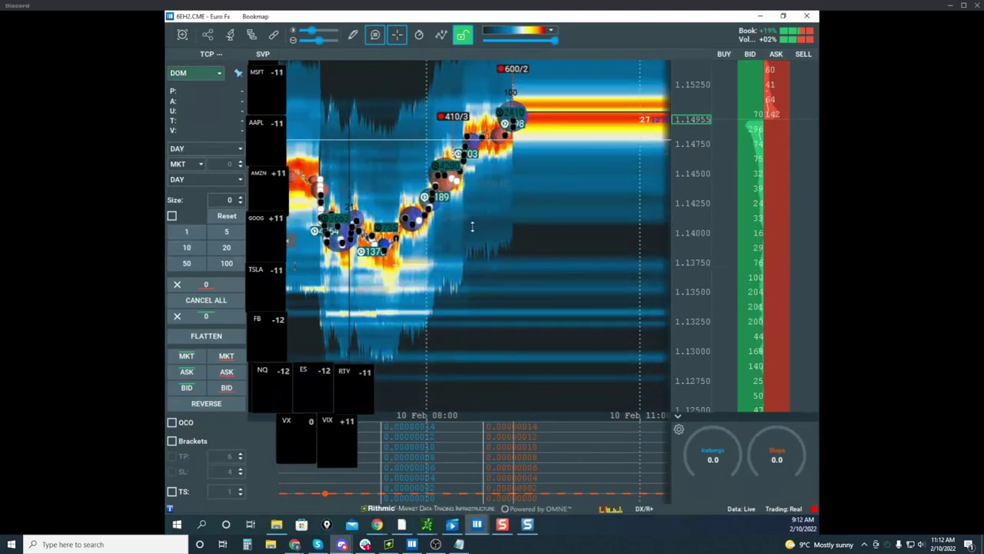
scroll(473, 227, up, 2)
scroll(506, 246, up, 2)
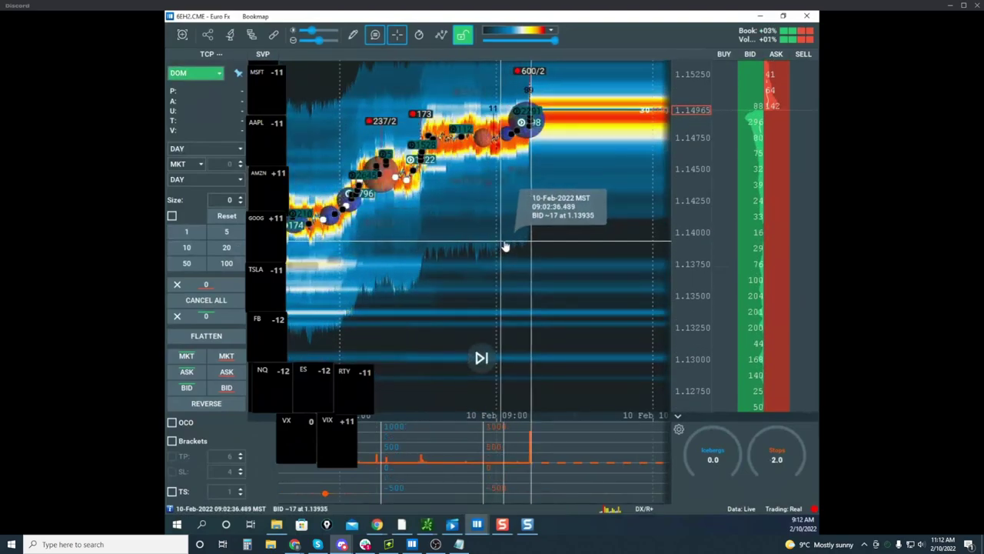
drag(505, 246, 563, 304)
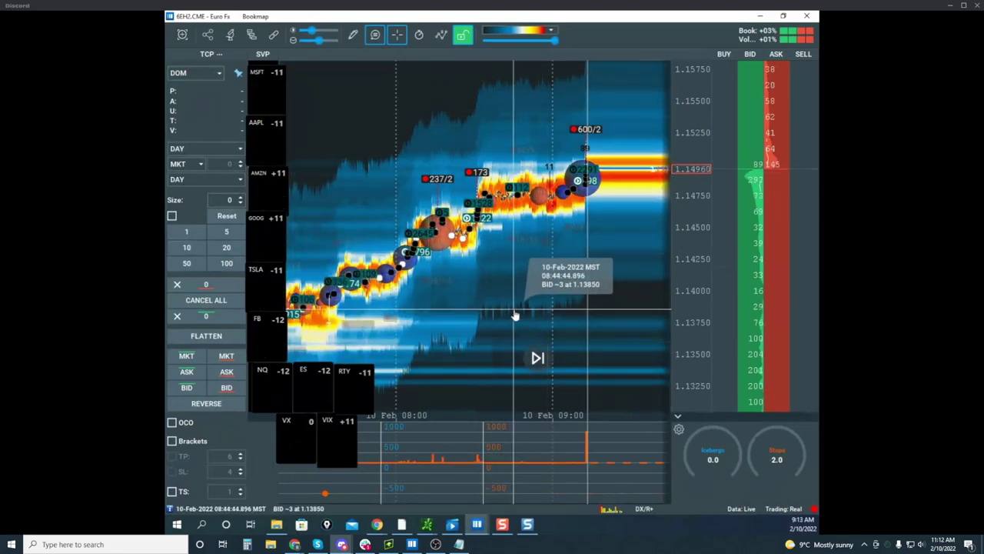
scroll(682, 202, up, 2)
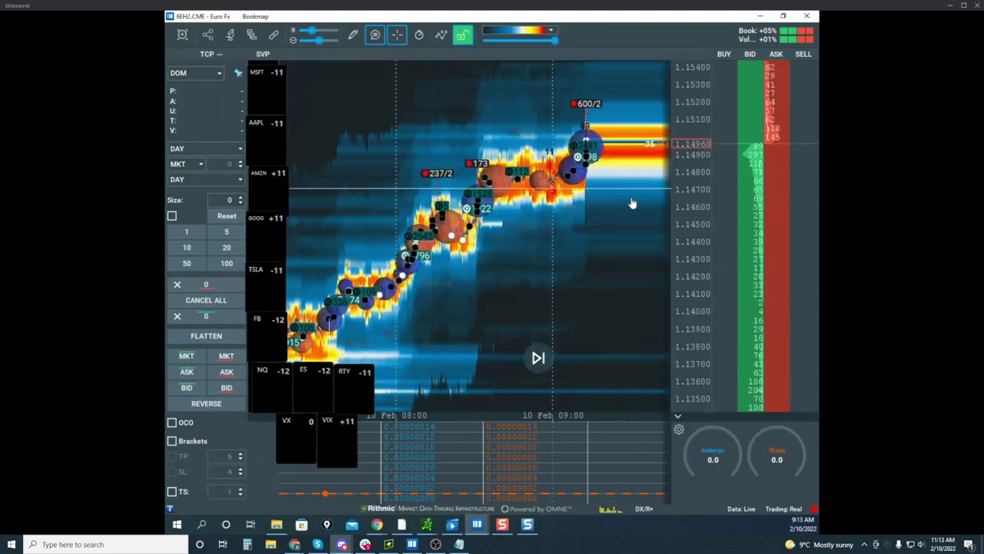
drag(623, 213, 566, 233)
scroll(690, 214, up, 2)
scroll(608, 210, up, 2)
scroll(682, 222, up, 2)
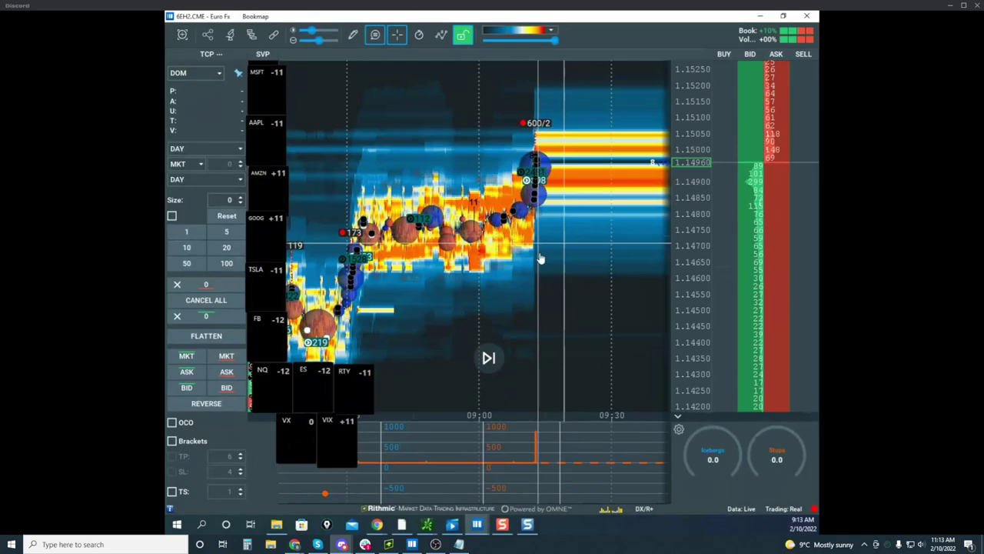
scroll(541, 259, up, 2)
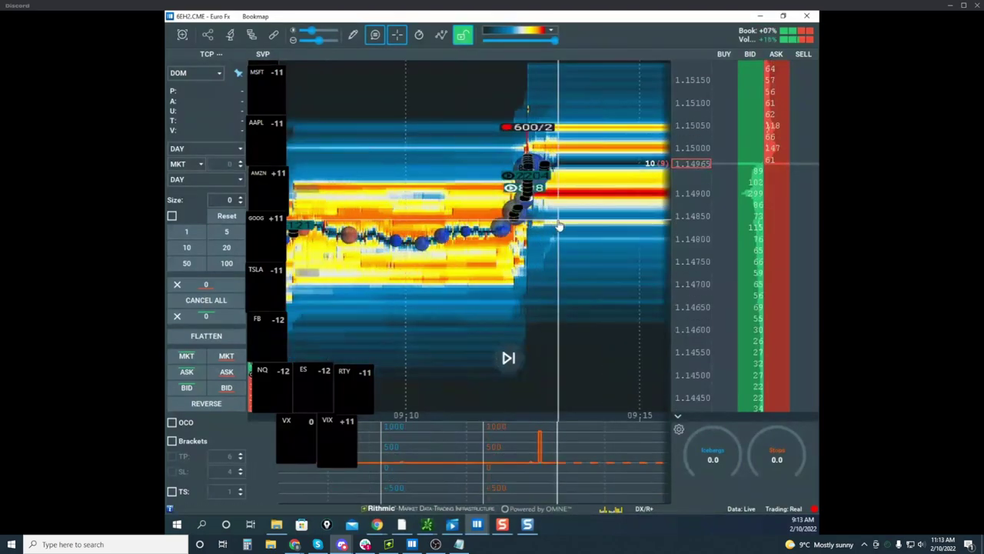
Step: Examine the price spike around 09:12:30 on the Euro Fx heatmap at closer time and price scales
drag(533, 267, 501, 281)
scroll(684, 208, up, 3)
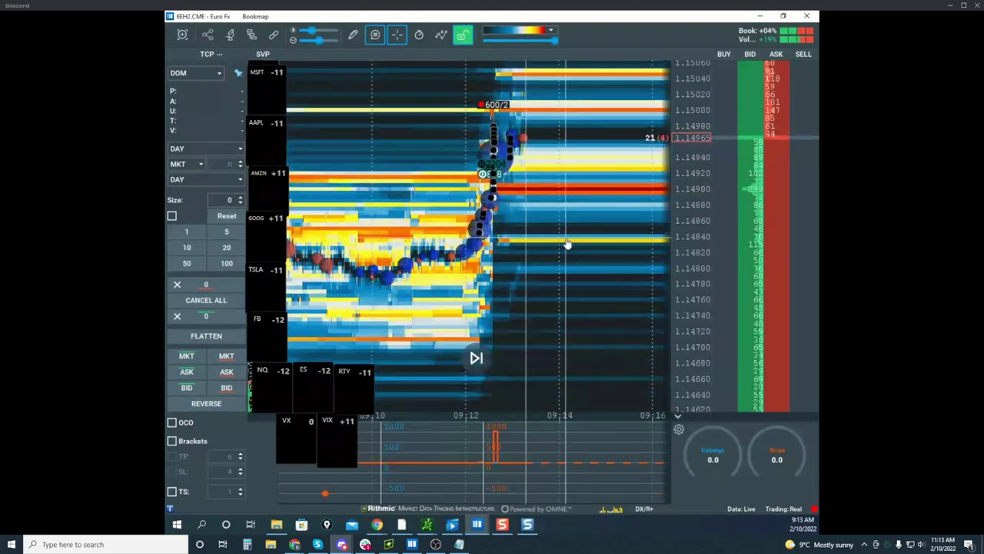
drag(533, 246, 512, 266)
scroll(512, 269, up, 2)
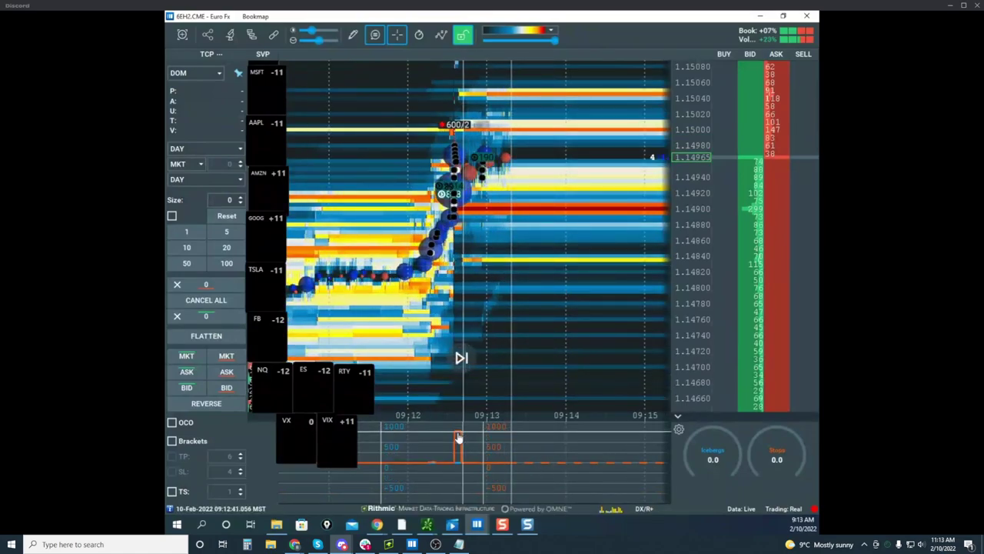
mouse_move(462, 432)
scroll(547, 282, up, 2)
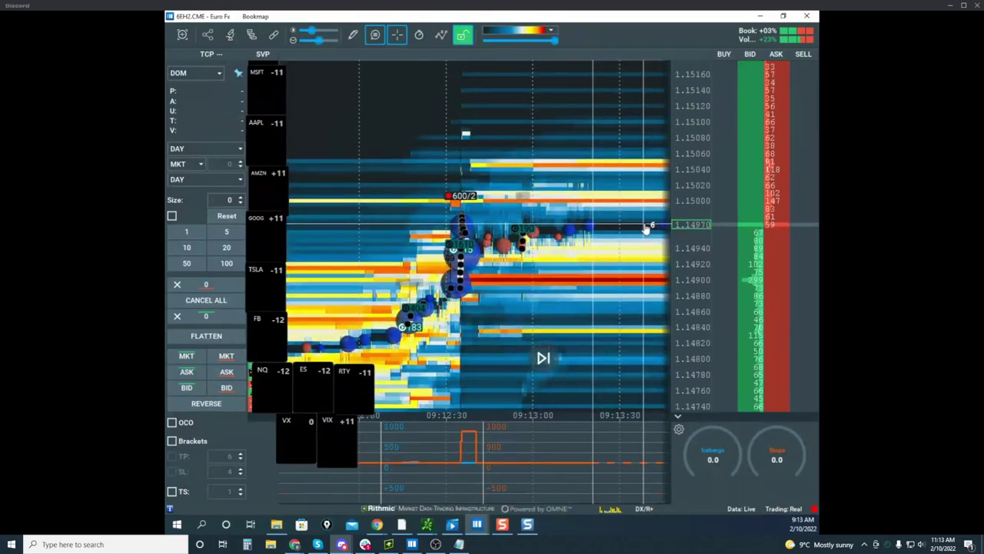
scroll(679, 197, up, 2)
Step: Draw horizontal lines at about 1.14885 and 1.14985 across the base and top of the 09:12:35 spike, and turn drawing mode off
click(353, 35)
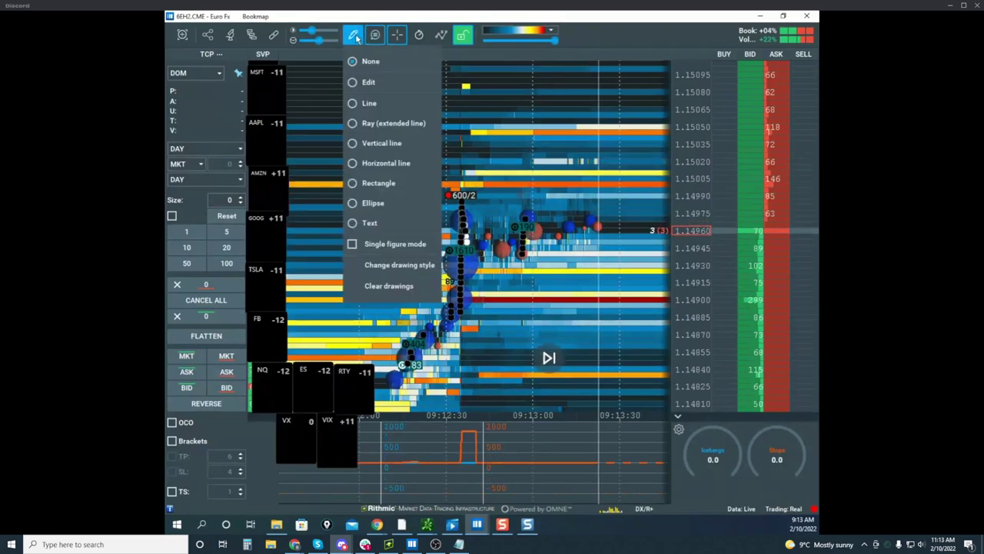
click(386, 163)
scroll(449, 134, up, 2)
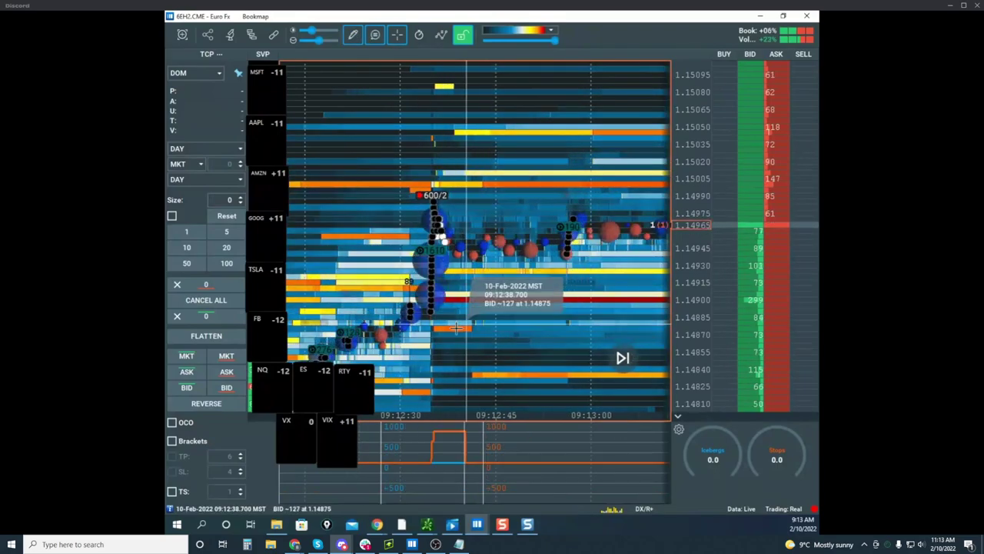
scroll(402, 366, down, 2)
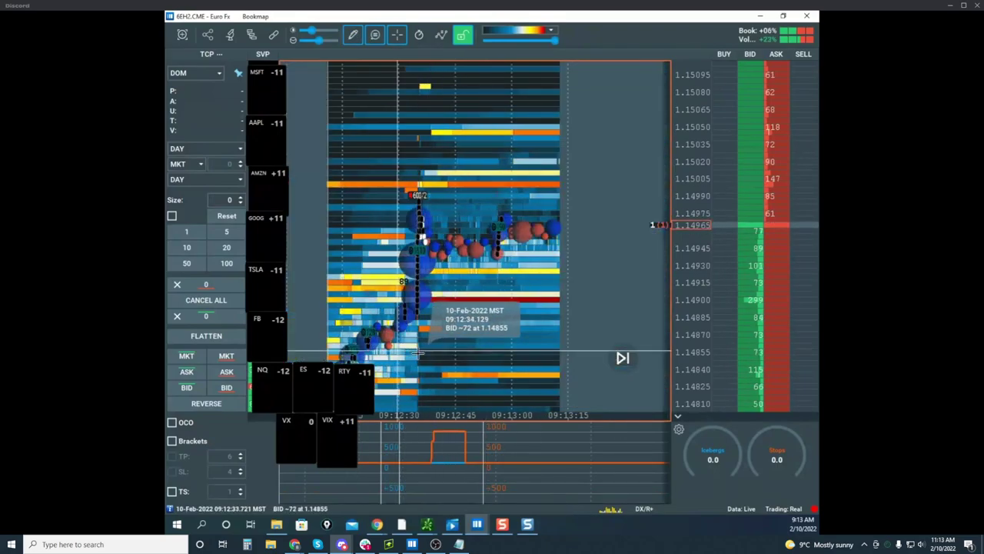
scroll(416, 361, up, 2)
click(456, 329)
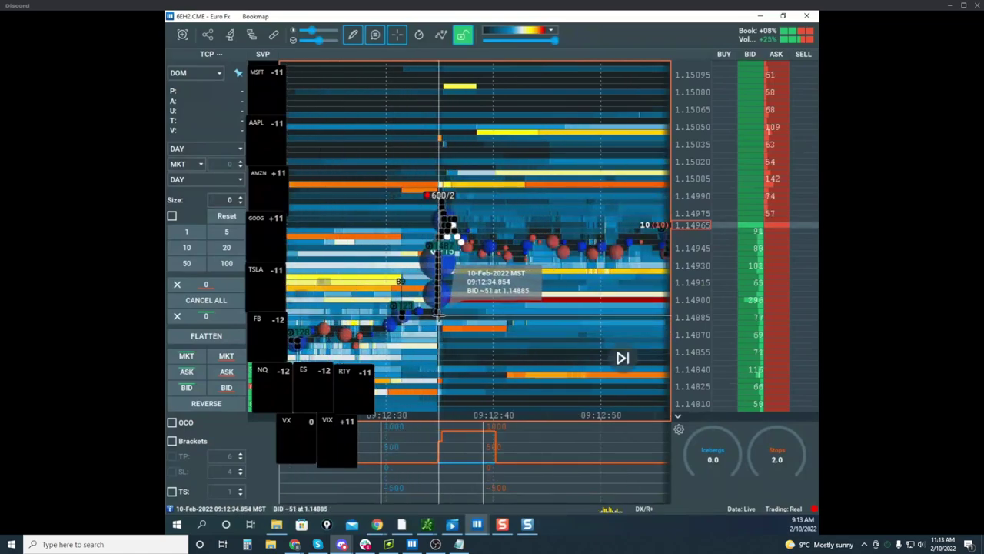
scroll(446, 231, up, 2)
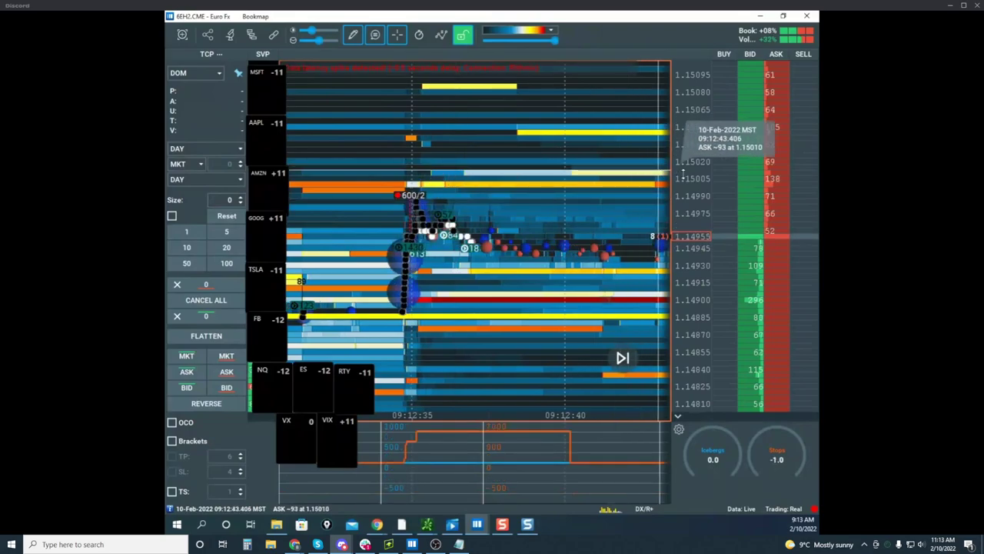
drag(695, 172, 694, 125)
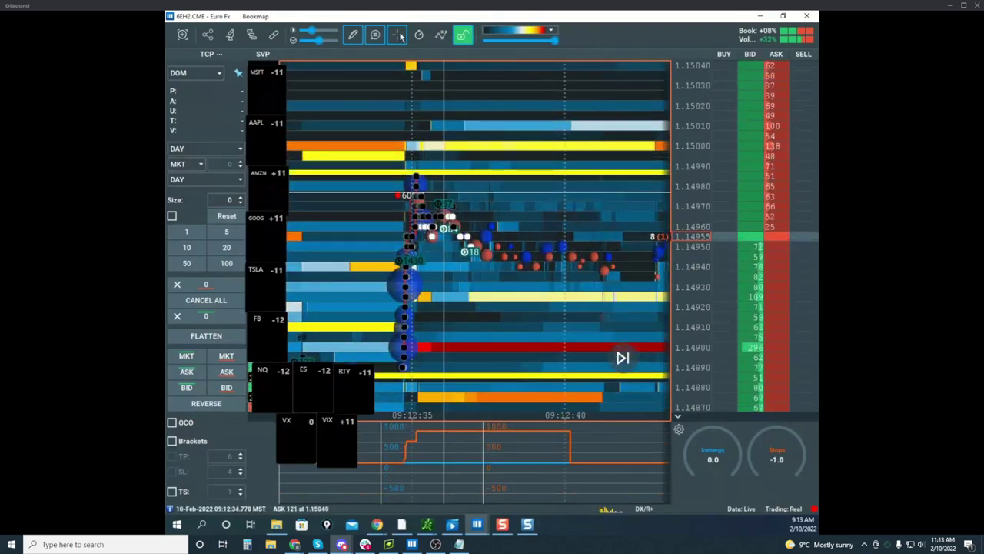
click(353, 35)
click(377, 63)
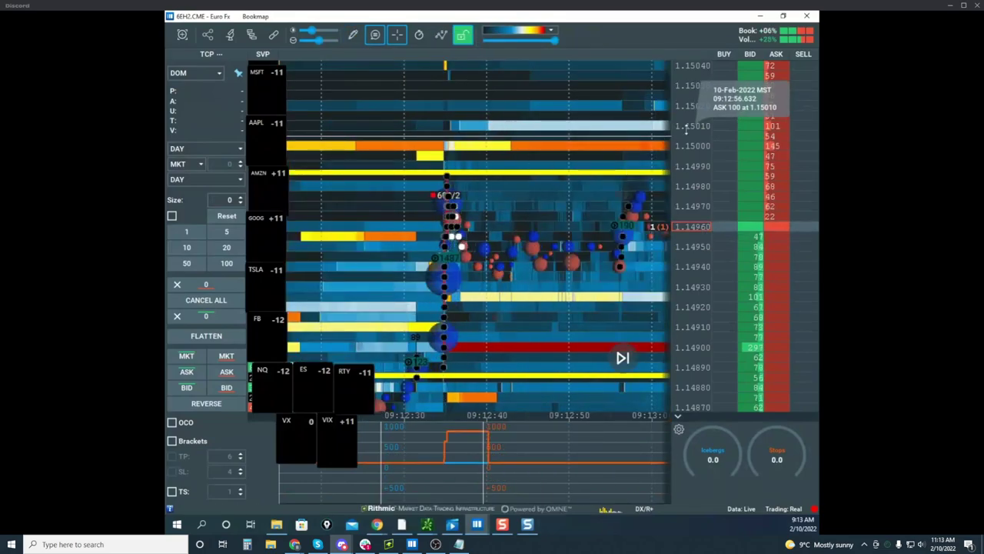
Step: Examine the spike and surrounding liquidity relative to the two horizontal lines at wider and closer scales
drag(687, 129, 687, 204)
scroll(593, 165, down, 5)
drag(604, 158, 449, 142)
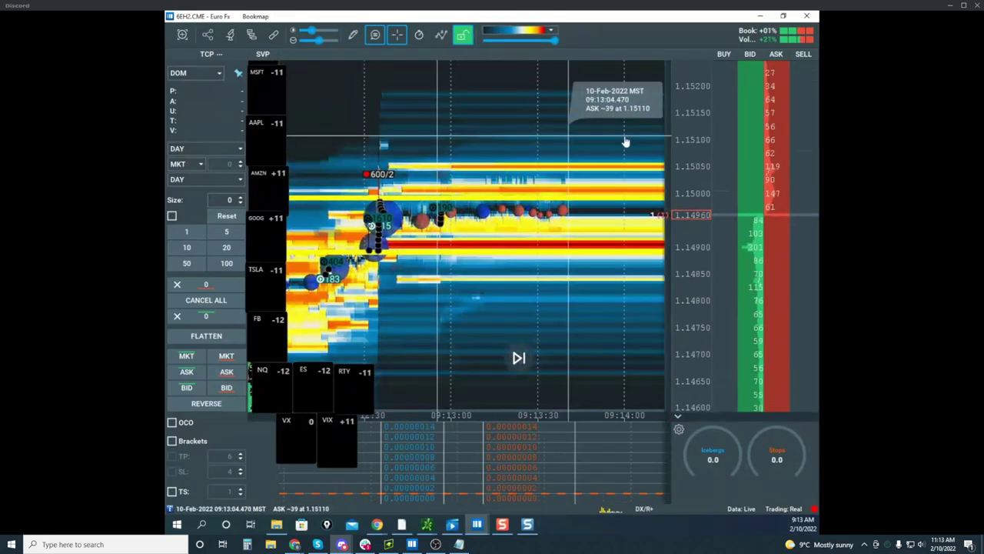
scroll(687, 147, up, 3)
scroll(615, 156, down, 5)
drag(625, 157, 478, 161)
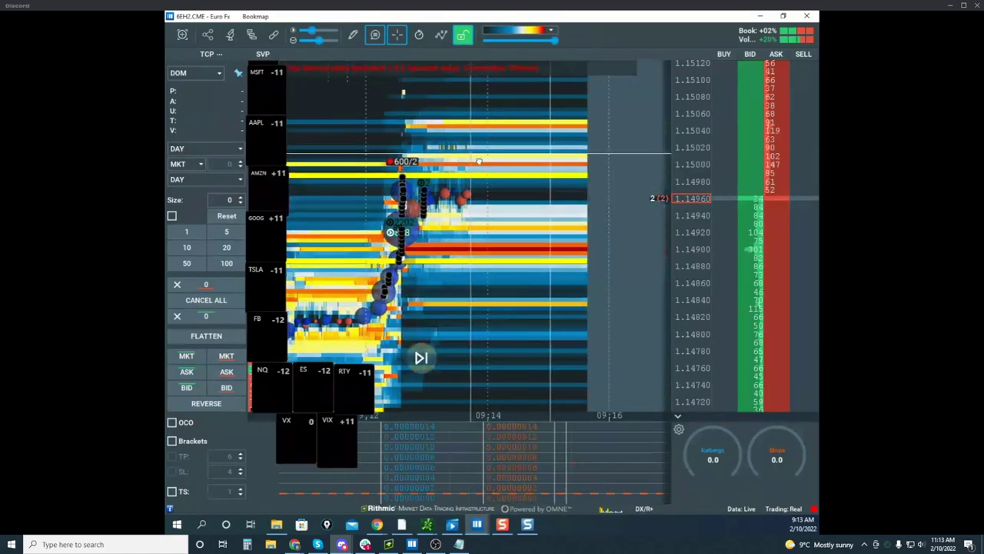
scroll(479, 160, down, 4)
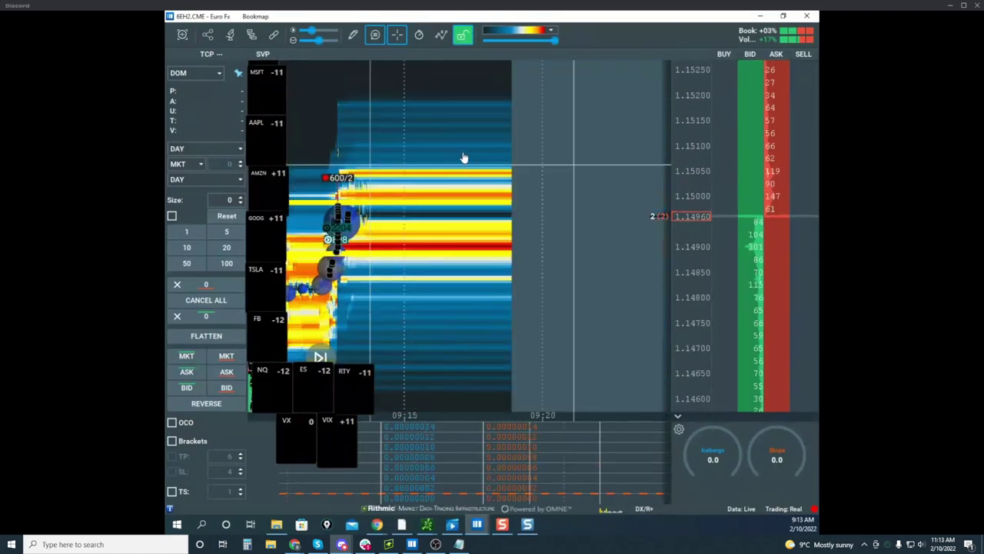
scroll(465, 160, up, 5)
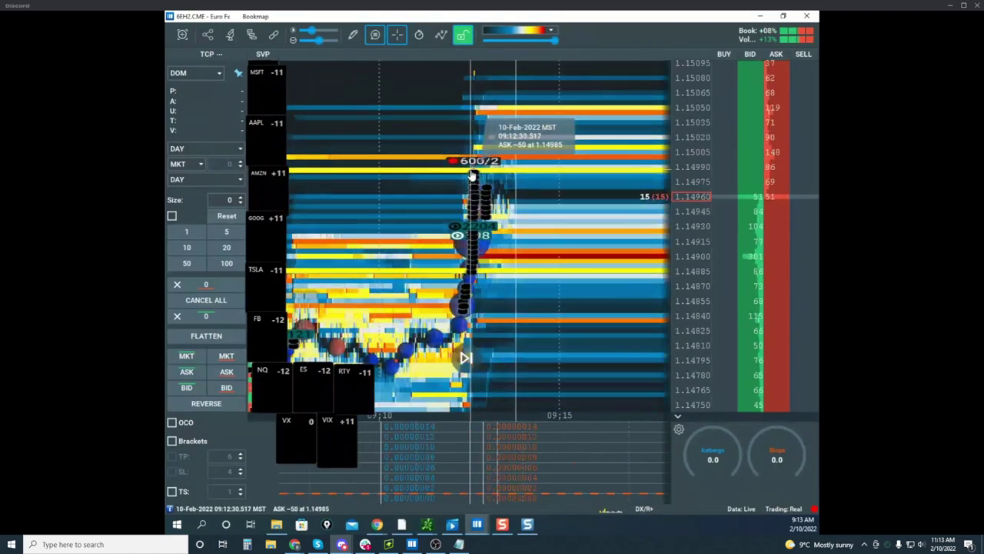
scroll(471, 178, up, 3)
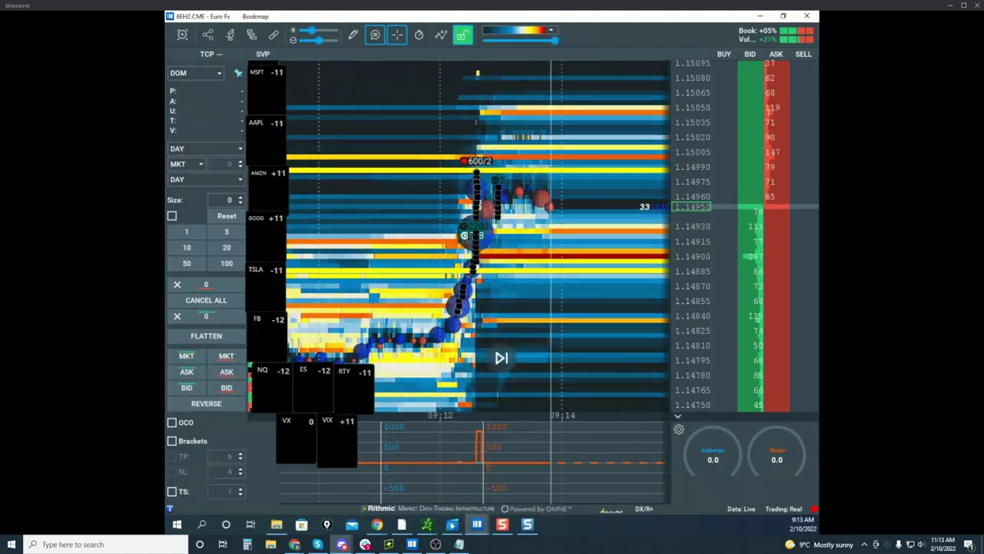
Step: Switch to the Sierra Chart remote session in a maximized Chrome window and open its EURO chart
click(377, 523)
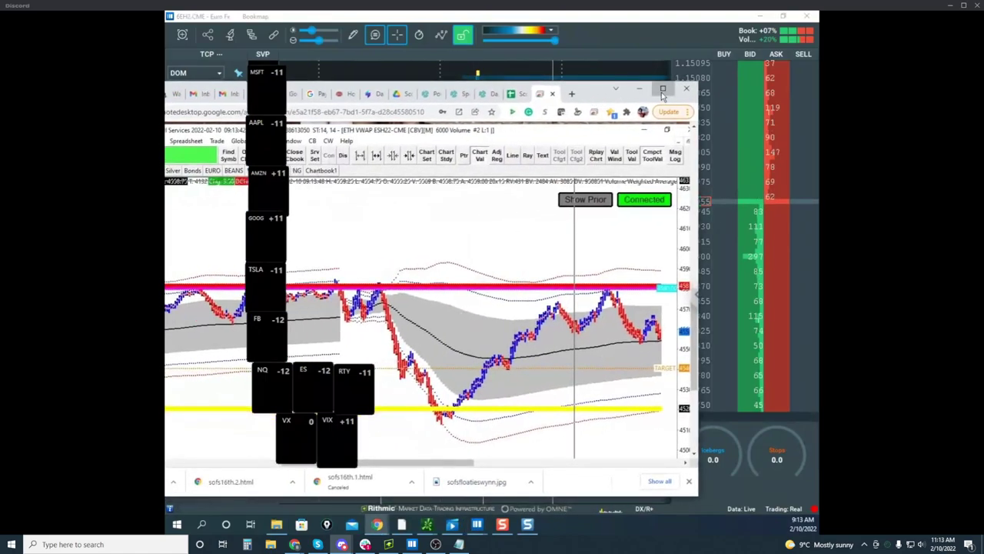
click(663, 90)
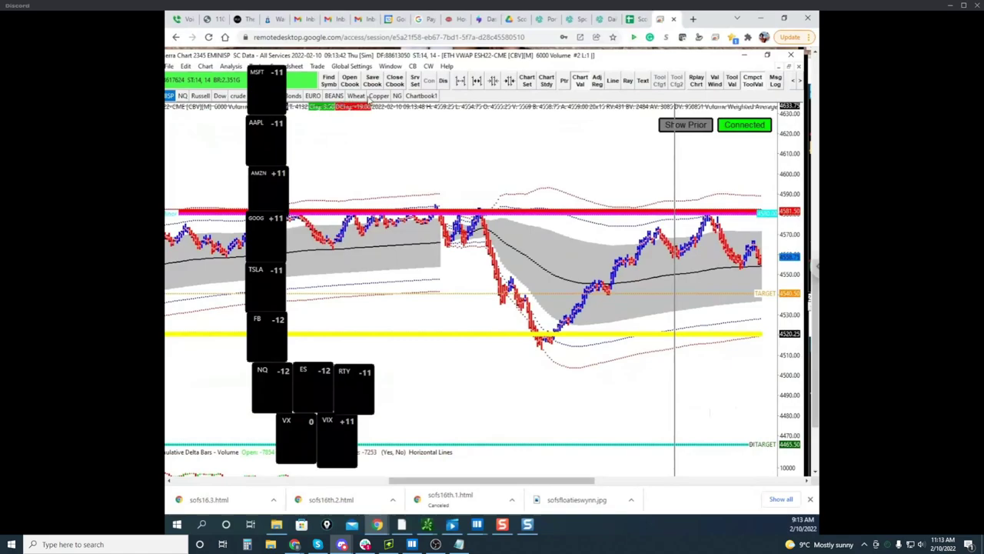
drag(273, 83, 209, 122)
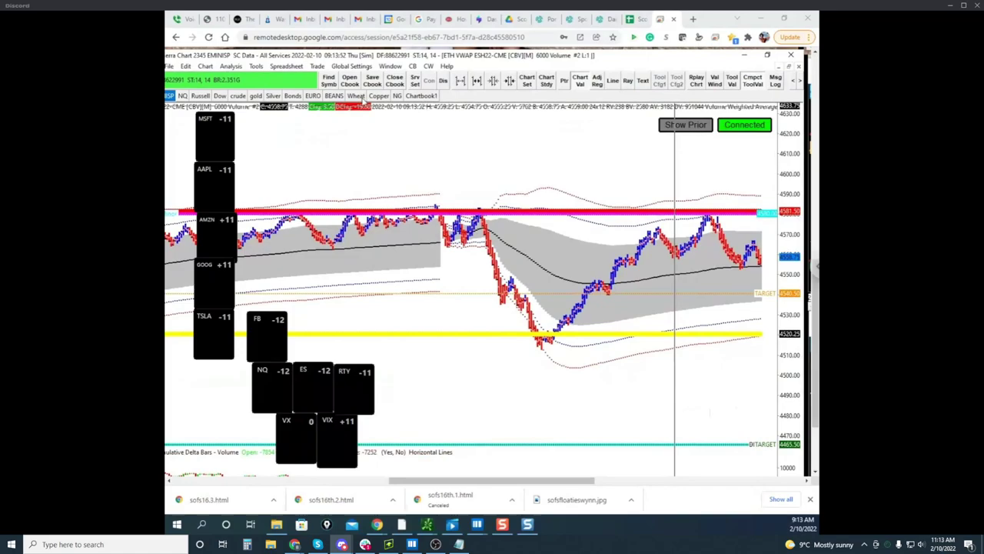
click(314, 96)
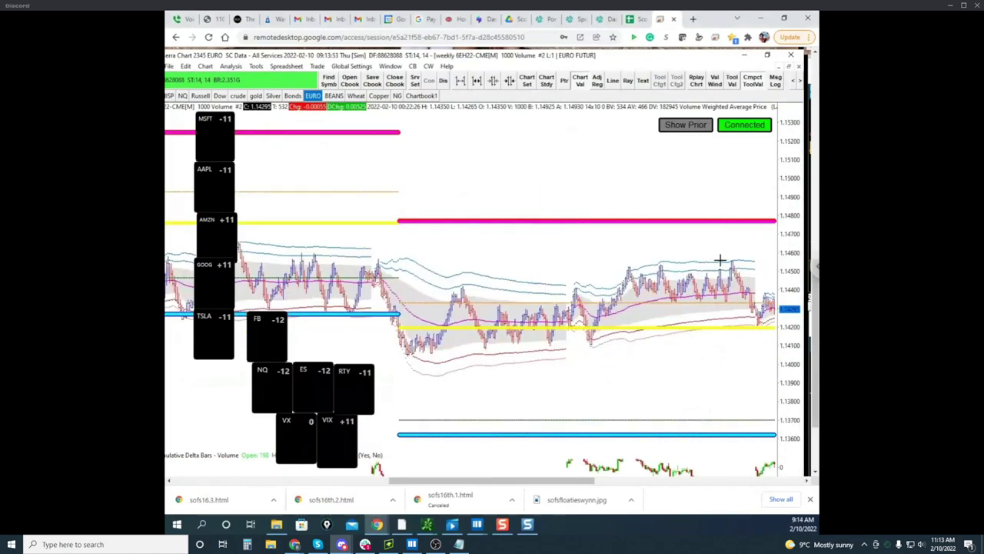
Step: Bring the newest bars of the EURO chart into view and shift its price scale to show the rally above the magenta line
scroll(720, 260, down, 2)
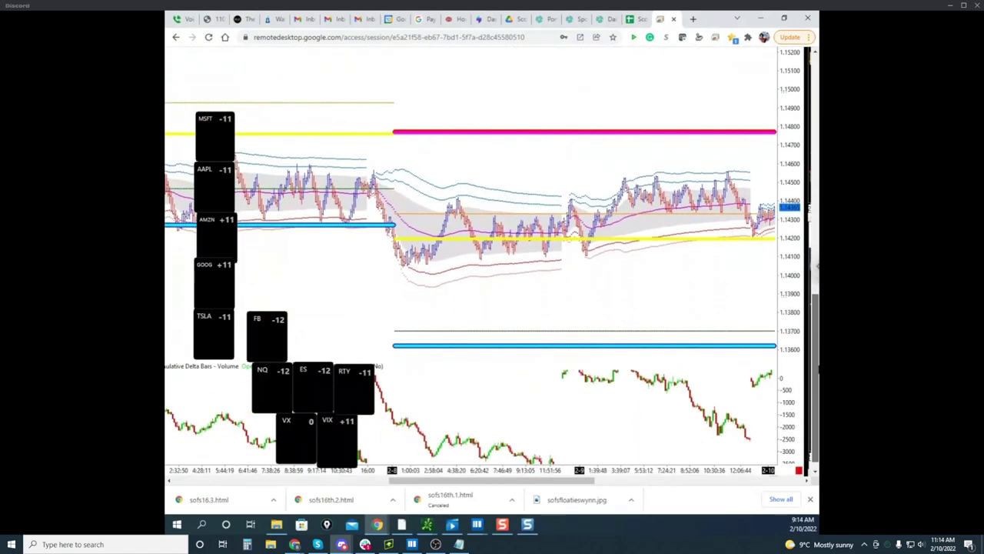
scroll(777, 476, down, 1)
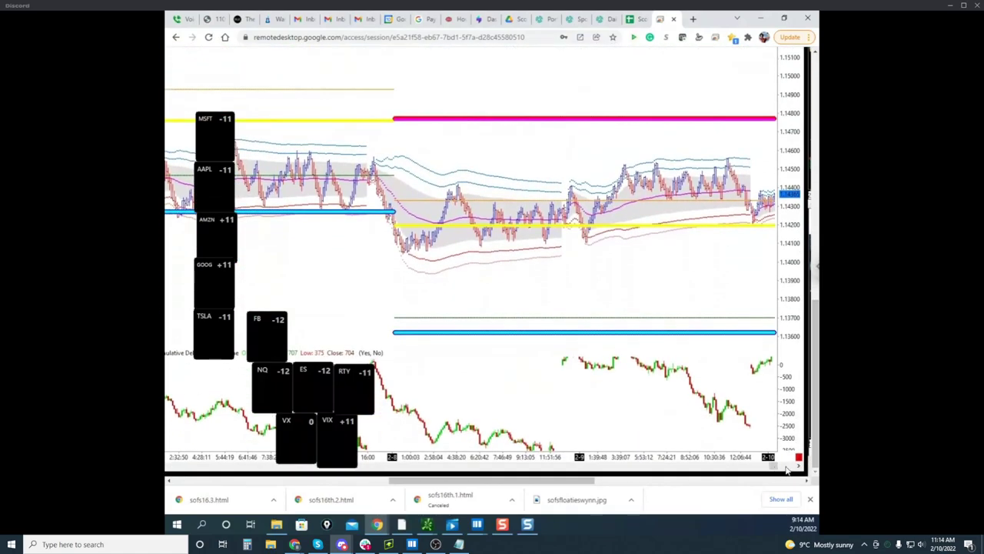
drag(787, 470, 797, 469)
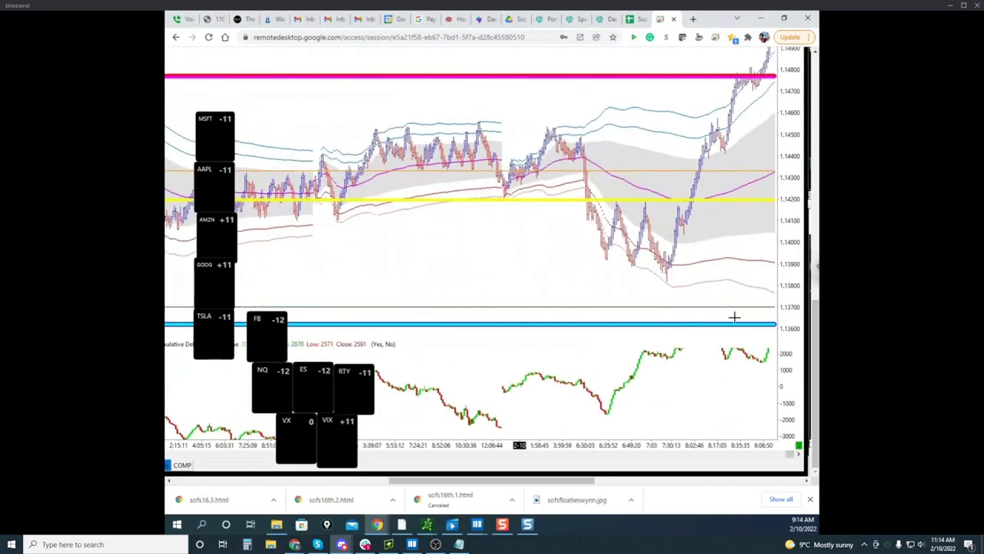
drag(785, 179, 760, 264)
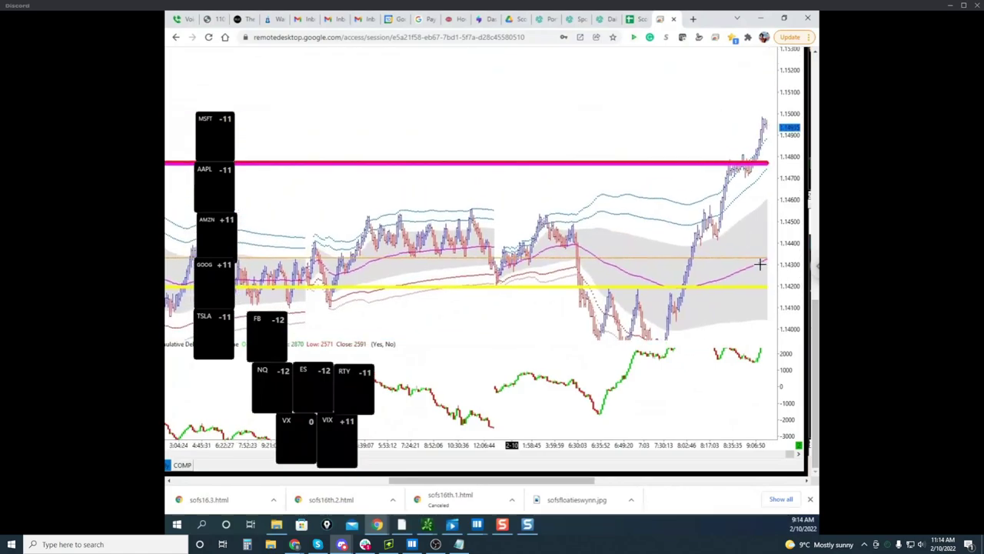
scroll(804, 262, up, 2)
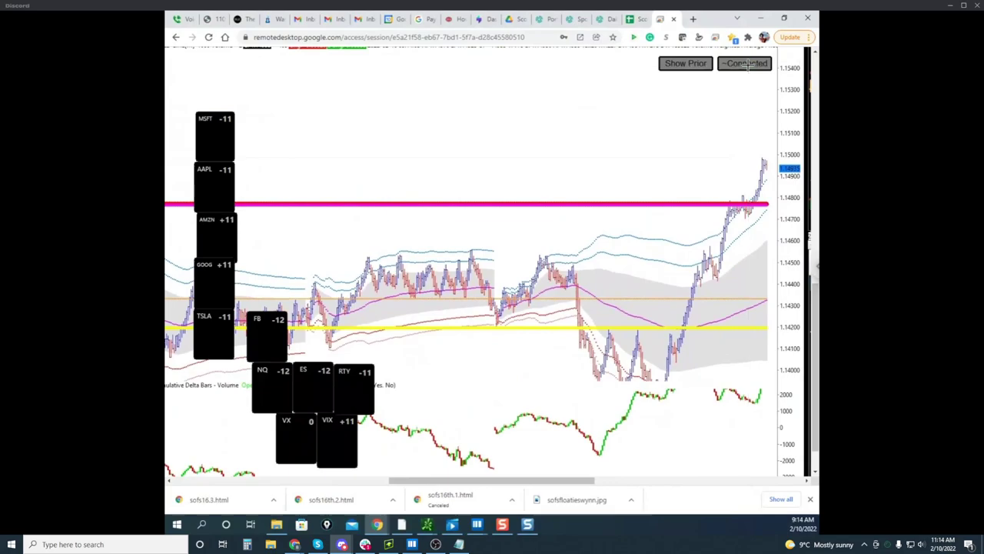
Step: Advance the EURO chart to leave more blank space after its newest bar
key(Right)
key(Right)
key(Right)
key(Right)
key(Right)
key(Right)
key(Right)
key(Right)
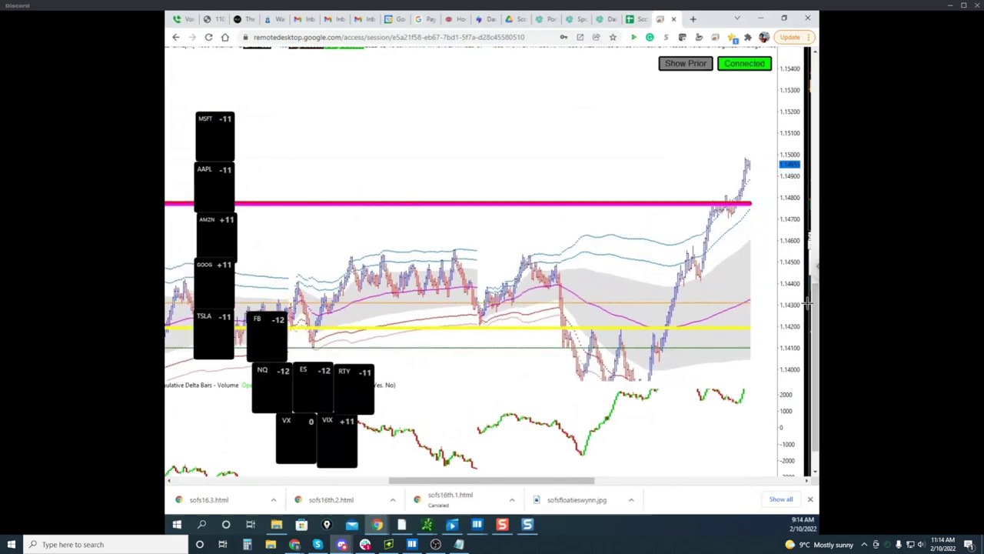
scroll(767, 216, up, 1)
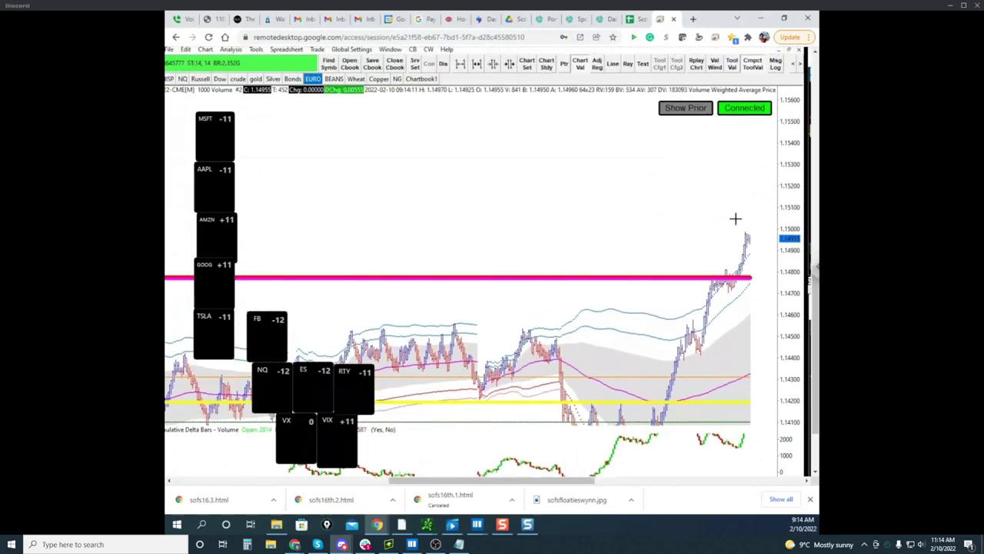
Step: Sketch freehand the rise above the magenta line and a possible drop back toward the yellow line, and clear the ink
click(745, 108)
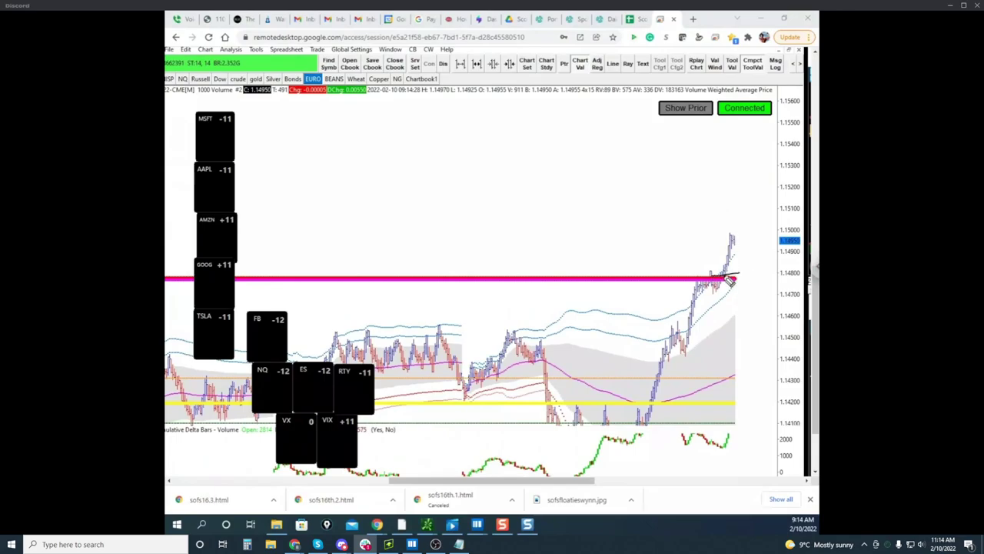
drag(727, 279, 740, 238)
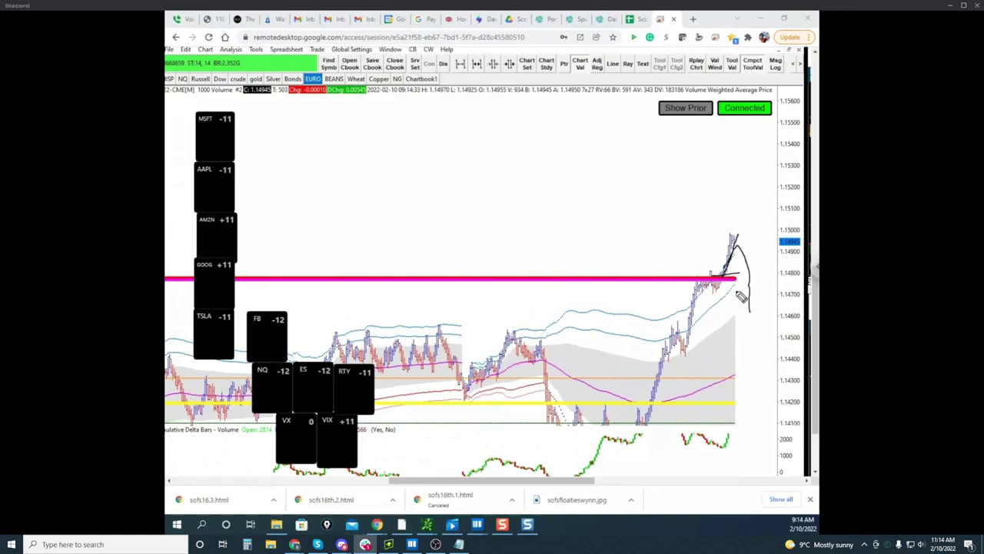
drag(750, 307, 765, 382)
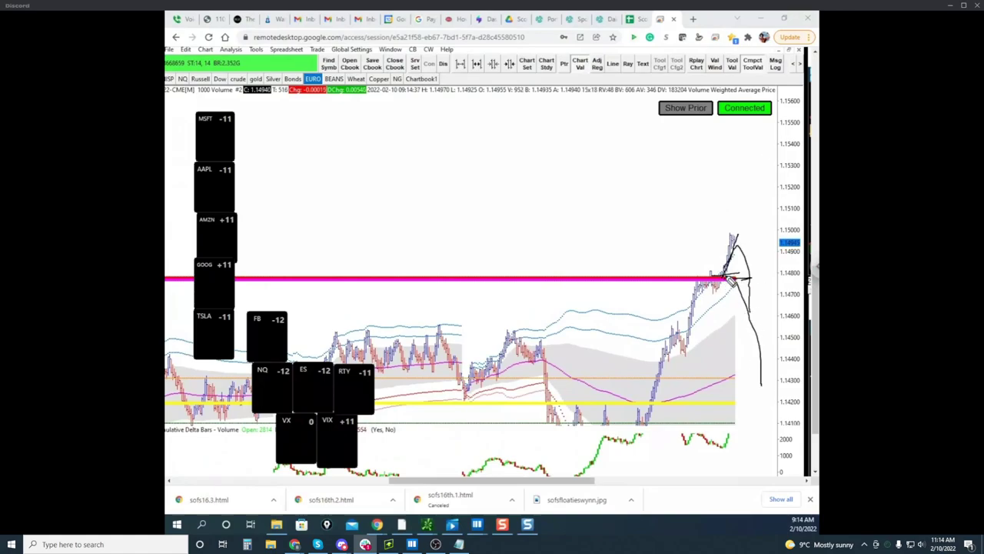
drag(743, 245, 768, 387)
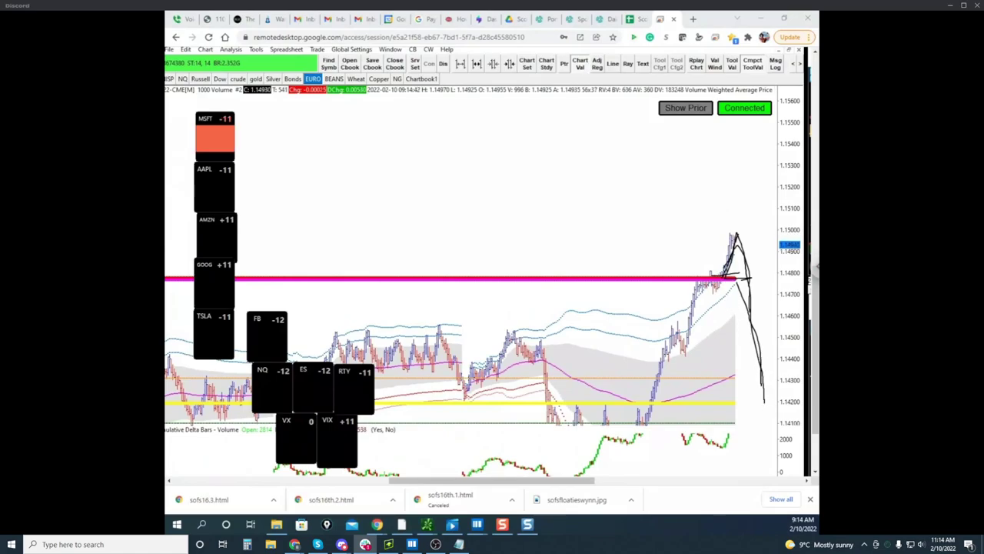
key(Escape)
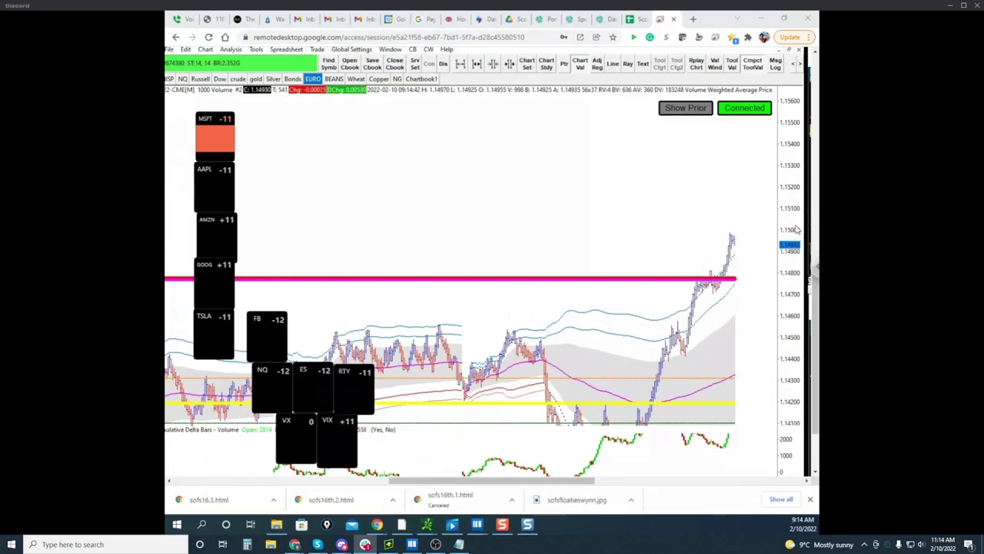
Step: Shift the EURO chart's price scale and preview the open Bookmap windows
drag(786, 235, 787, 206)
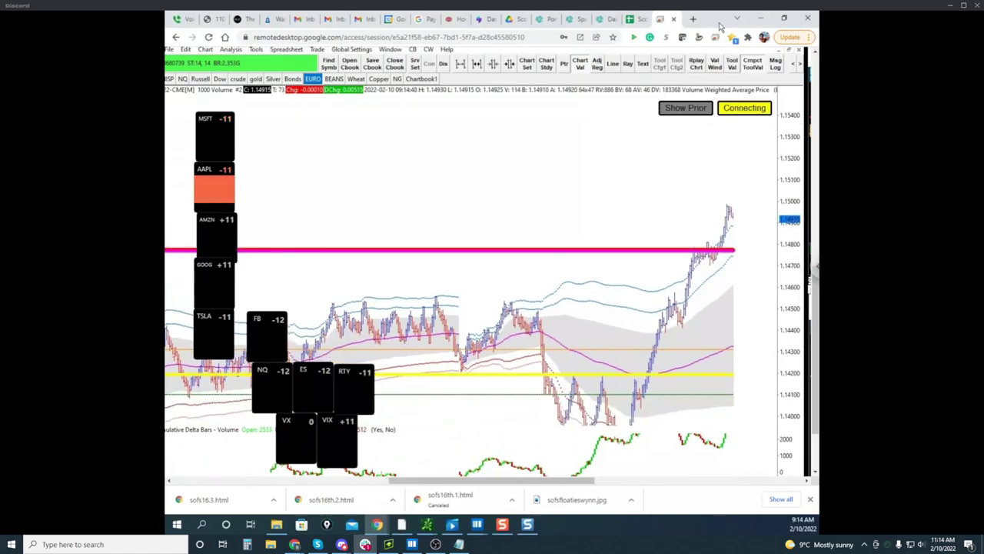
mouse_move(484, 527)
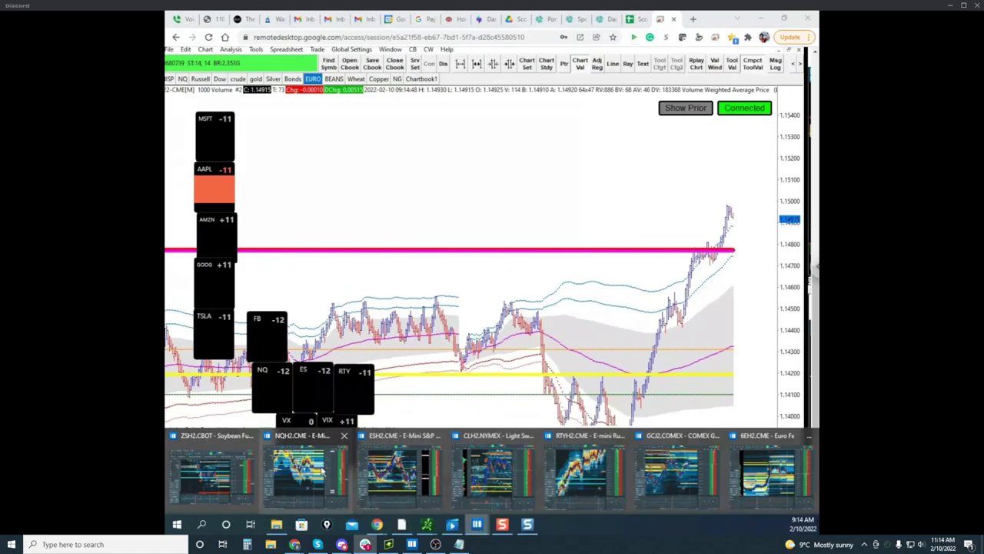
mouse_move(322, 469)
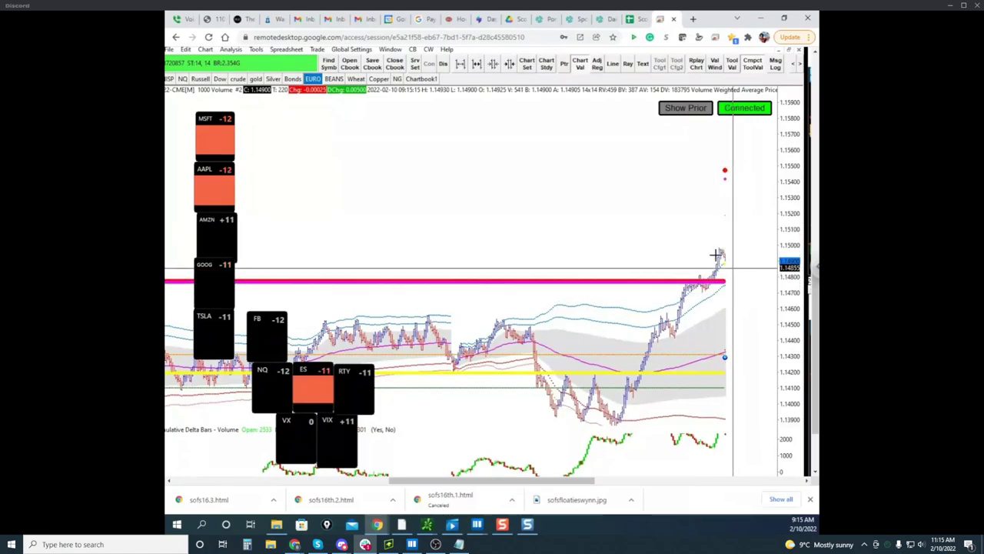
Step: Sketch freehand on the EURO chart a possible pullback and bounce above the magenta line plus a drop through it, and clear the ink
key(ctrl+shift+1)
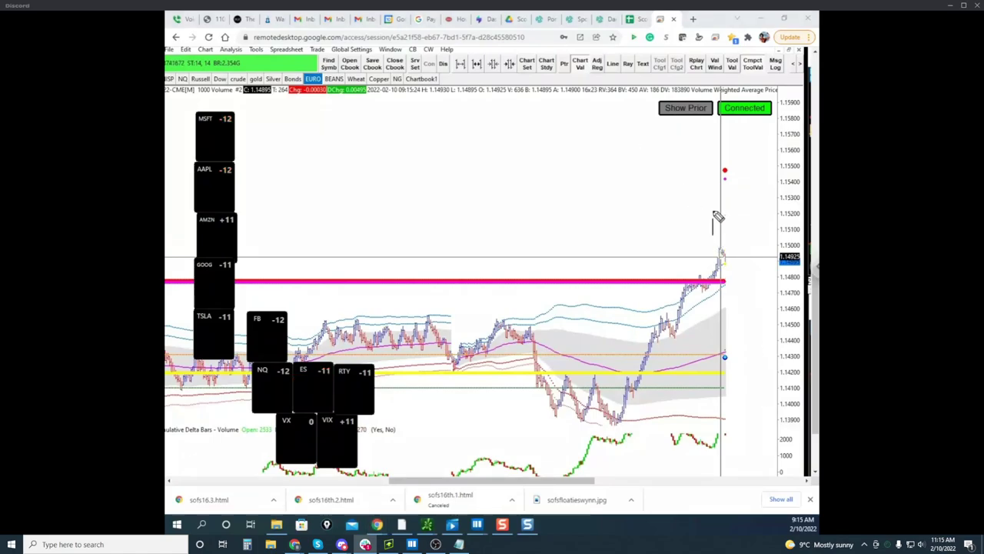
drag(723, 200, 733, 234)
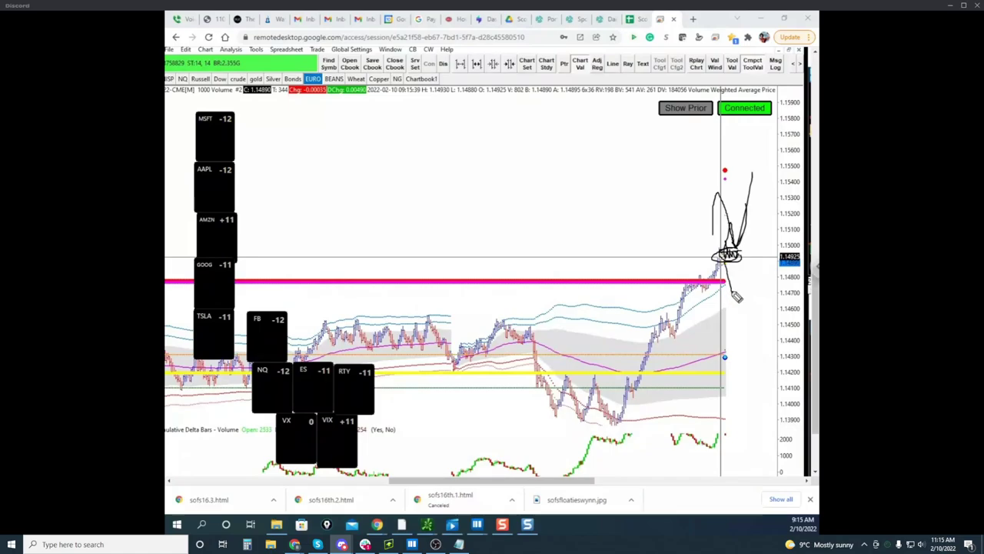
key(Escape)
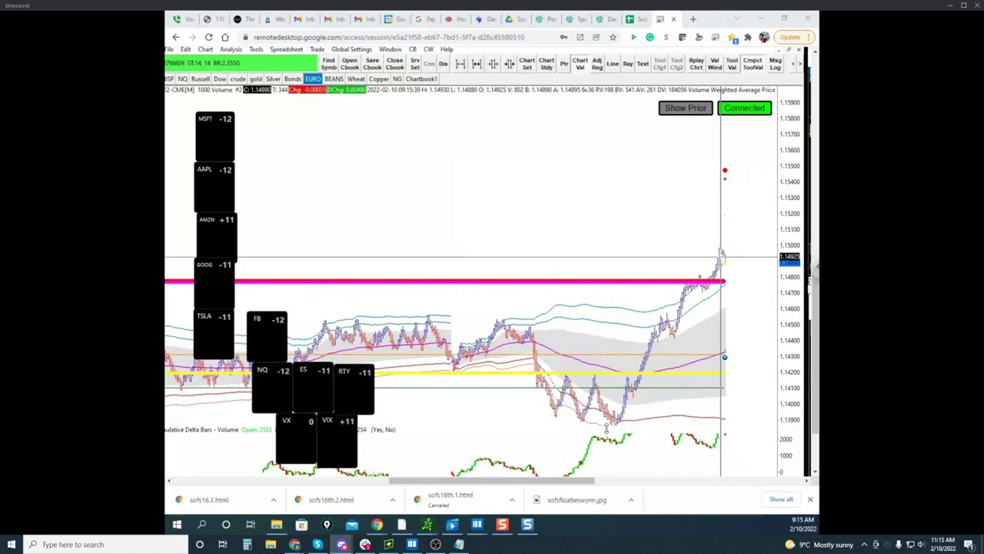
Step: Try to bring up the /6E:XCME chart window listed below /GC:XCEC among the open thinkorswim windows
click(426, 524)
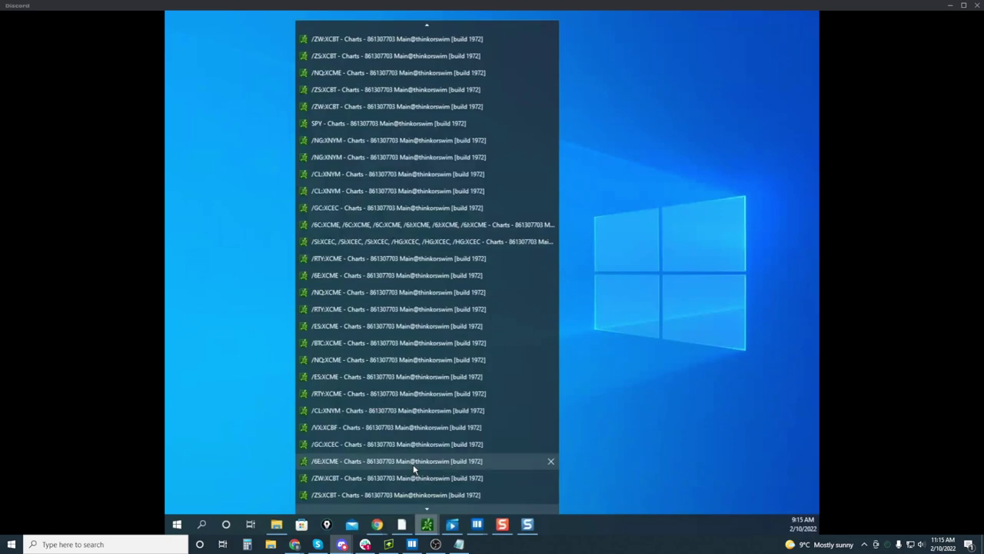
click(414, 463)
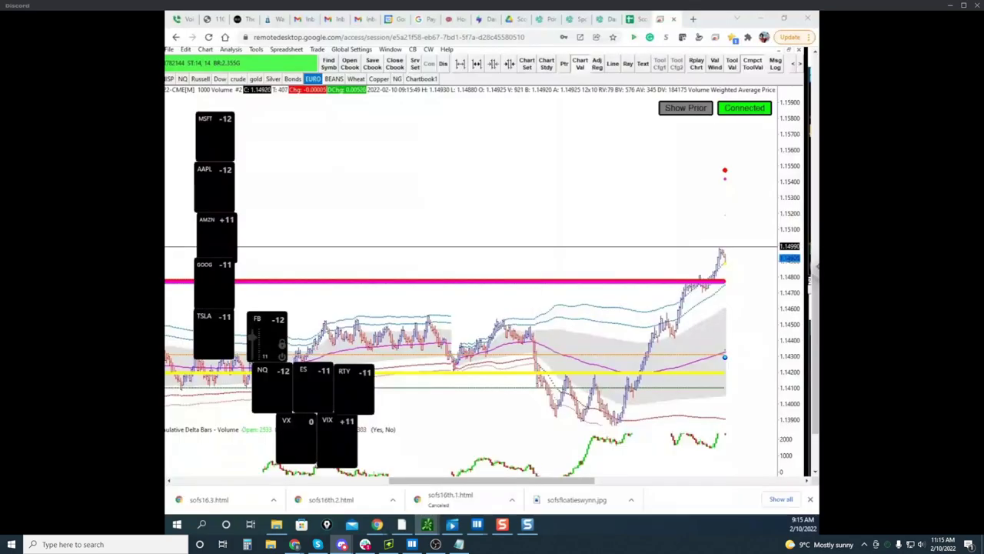
mouse_move(429, 527)
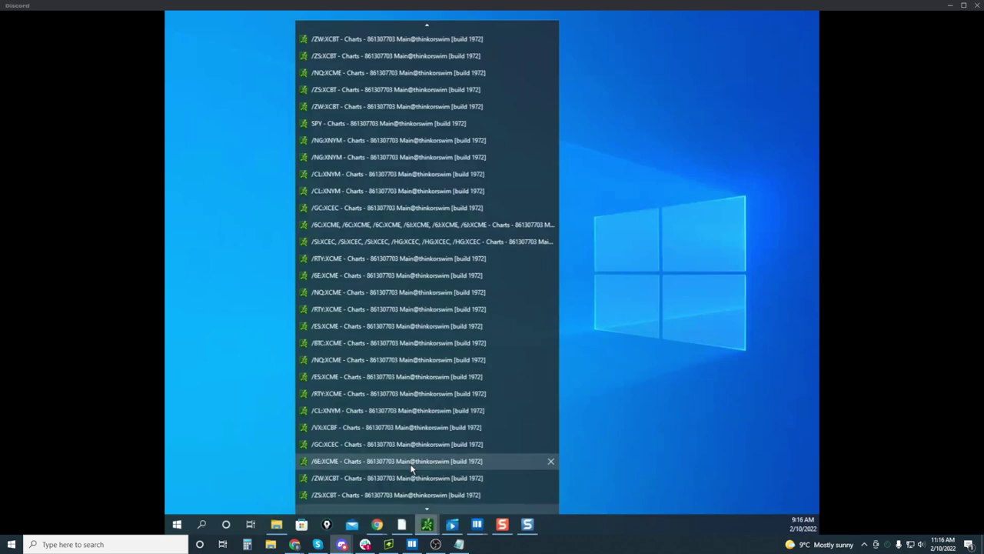
click(411, 468)
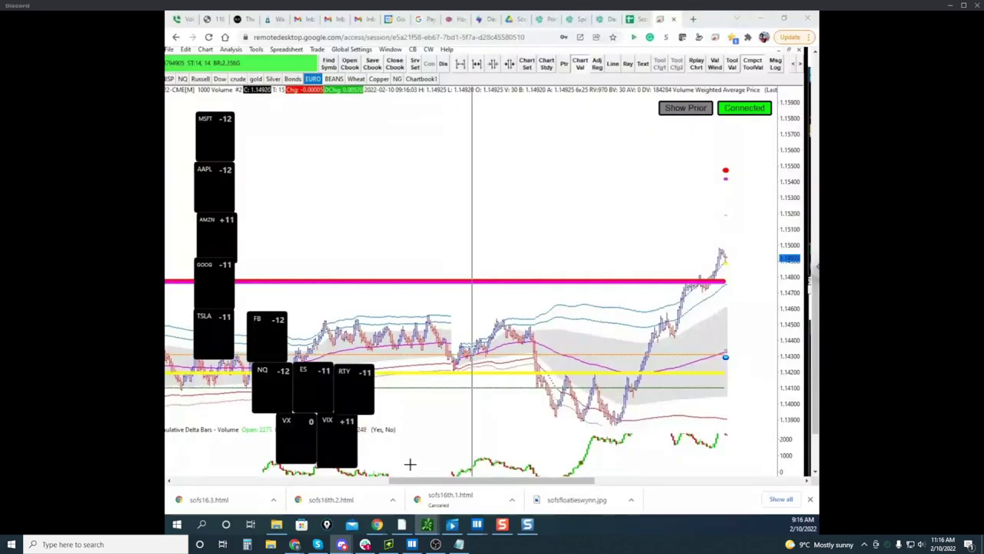
Step: Switch to the /6E:XCME chart window listed just above /ES:XCME near the start of thinkorswim's open windows
mouse_move(429, 526)
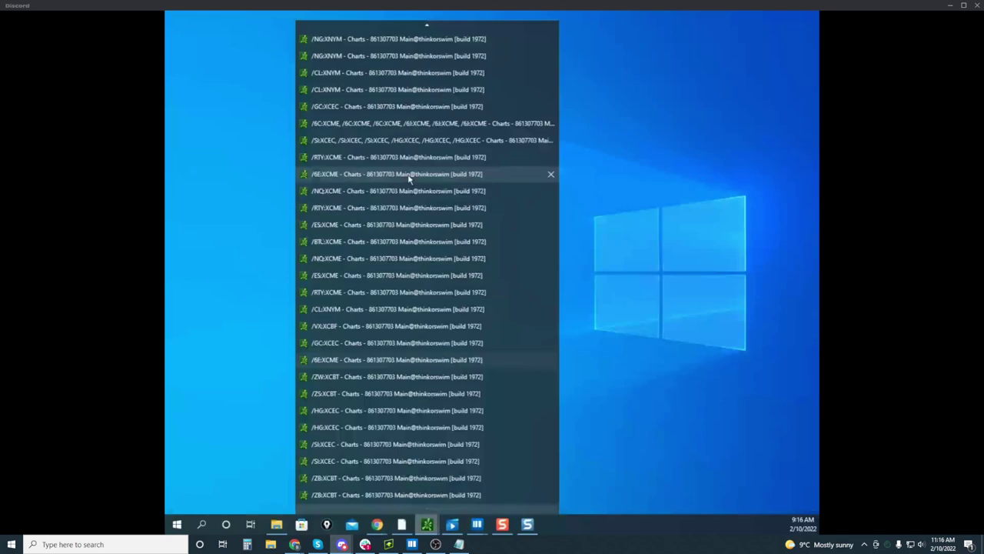
mouse_move(412, 59)
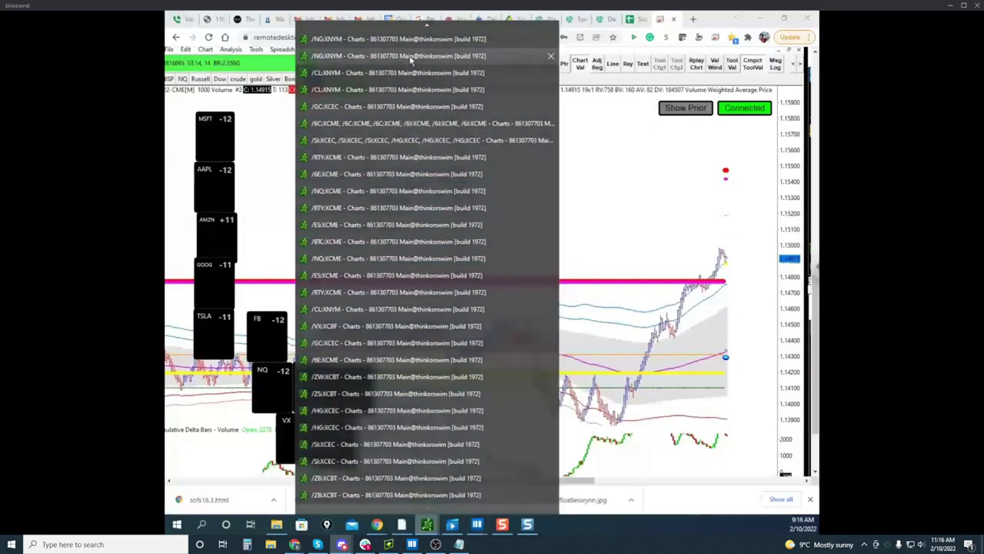
scroll(408, 62, up, 5)
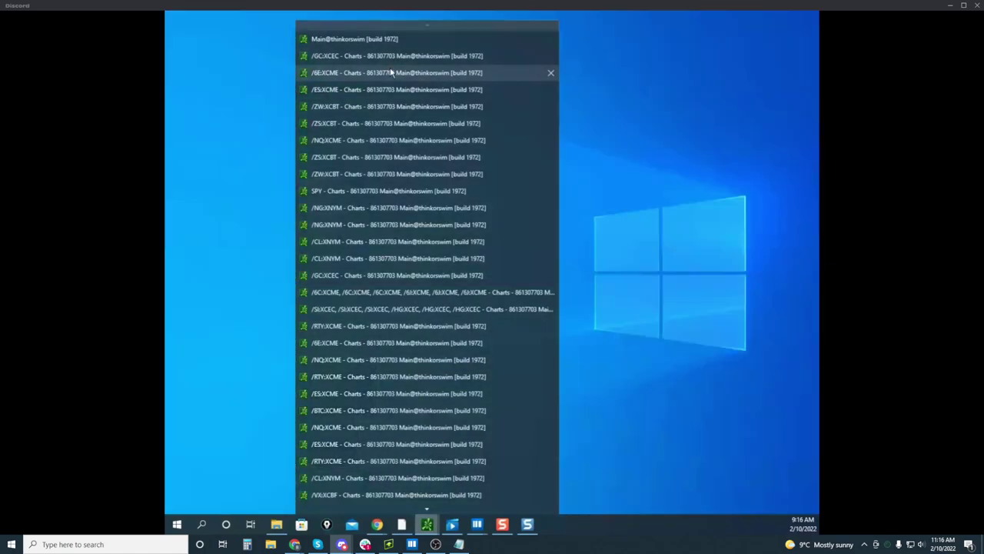
click(391, 72)
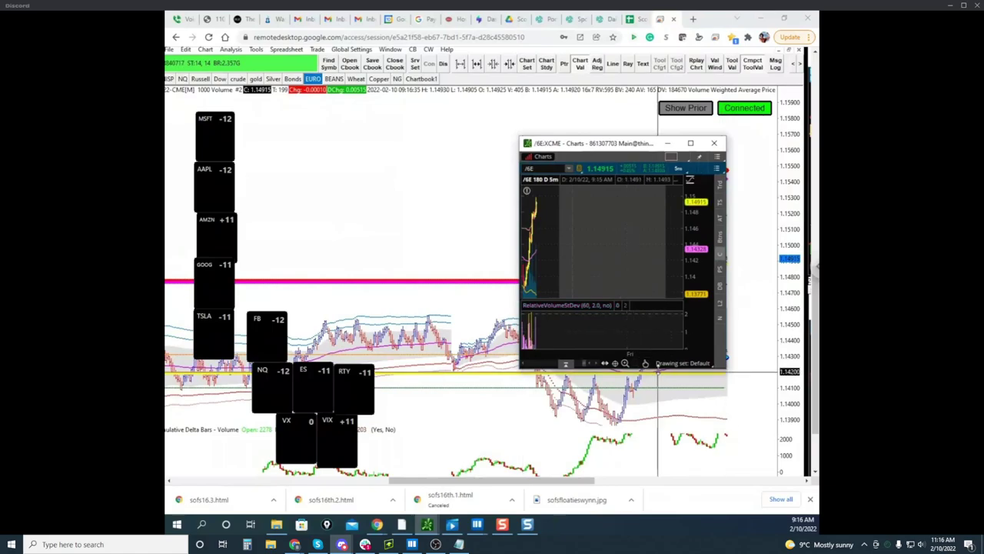
Step: Extend the /6E chart window downward to include the ATR study, examine the rally, and minimize the window
drag(659, 370, 658, 427)
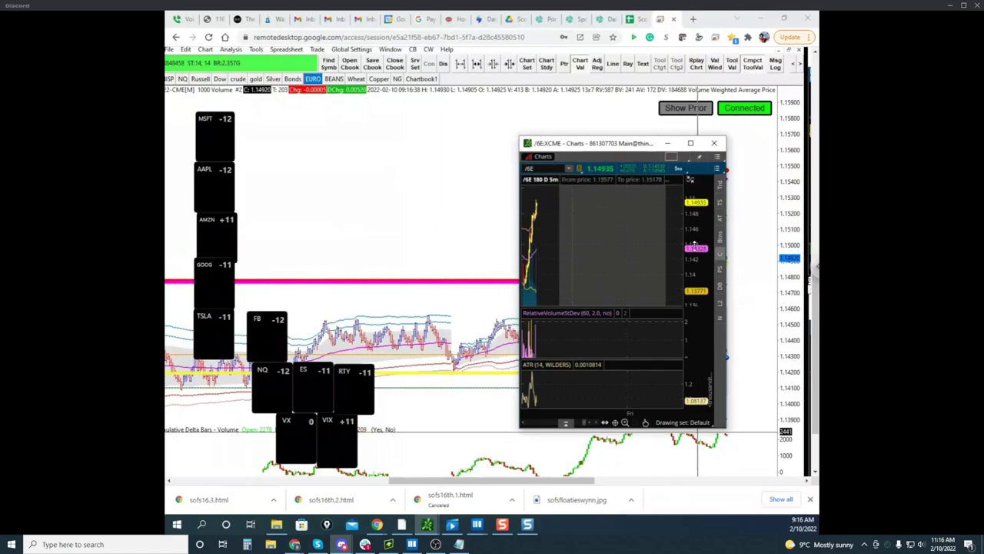
drag(578, 253, 674, 244)
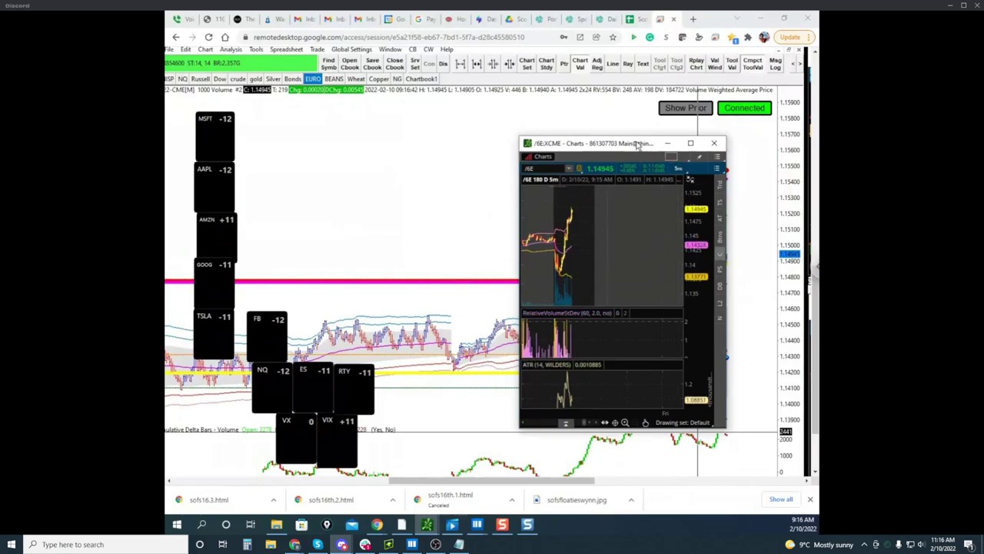
drag(637, 145, 415, 532)
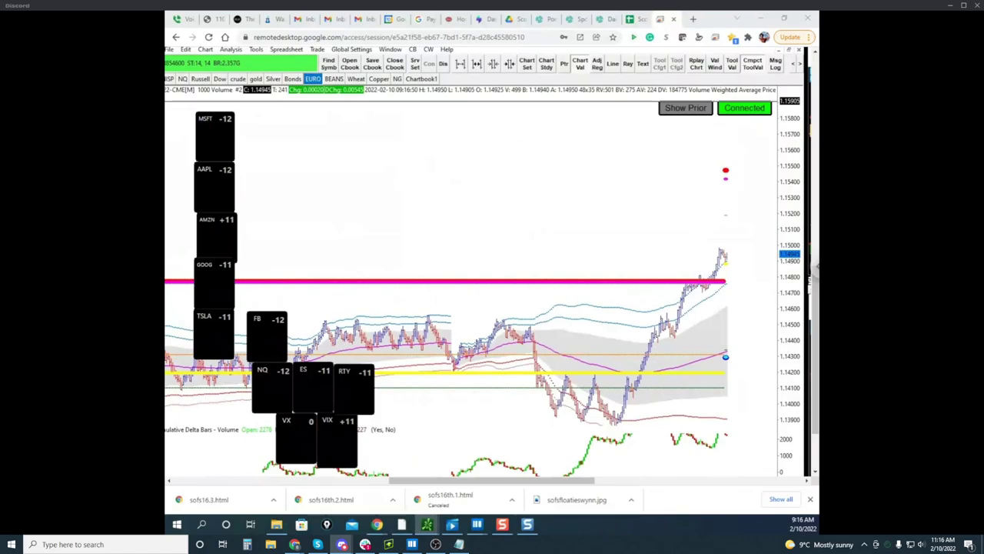
click(427, 524)
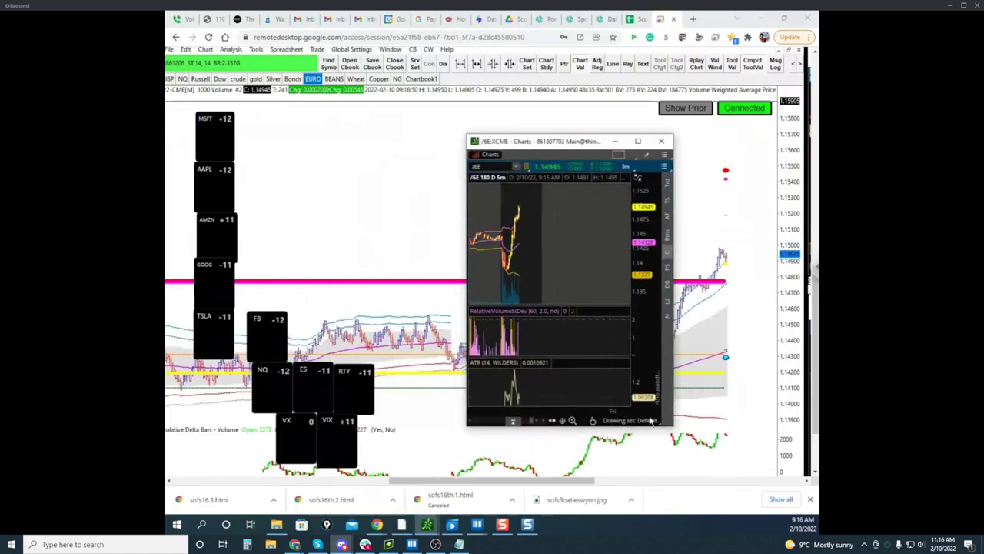
click(615, 141)
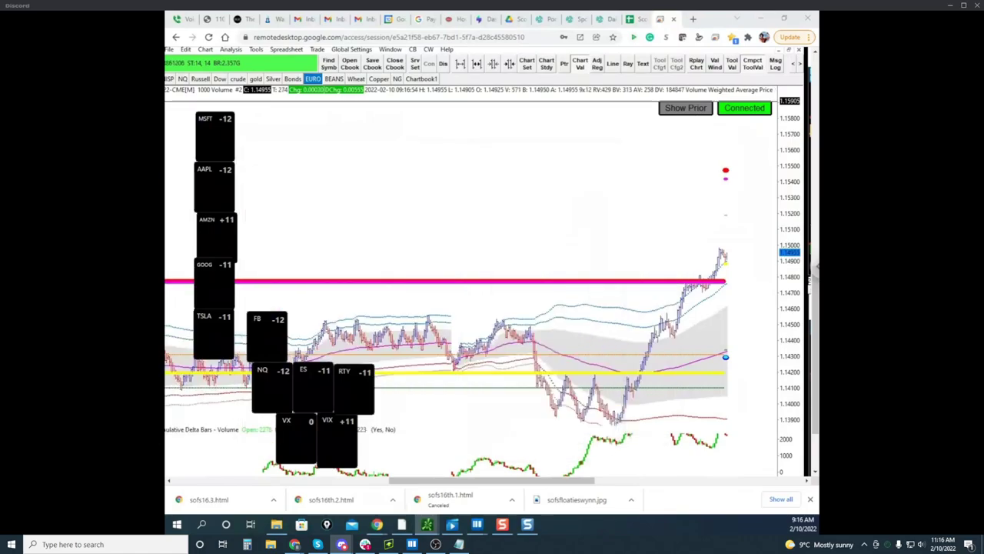
Step: Switch to the 6EH2.CME Euro Fx window in Bookmap and examine the price spike and the liquidity levels around it
mouse_move(474, 529)
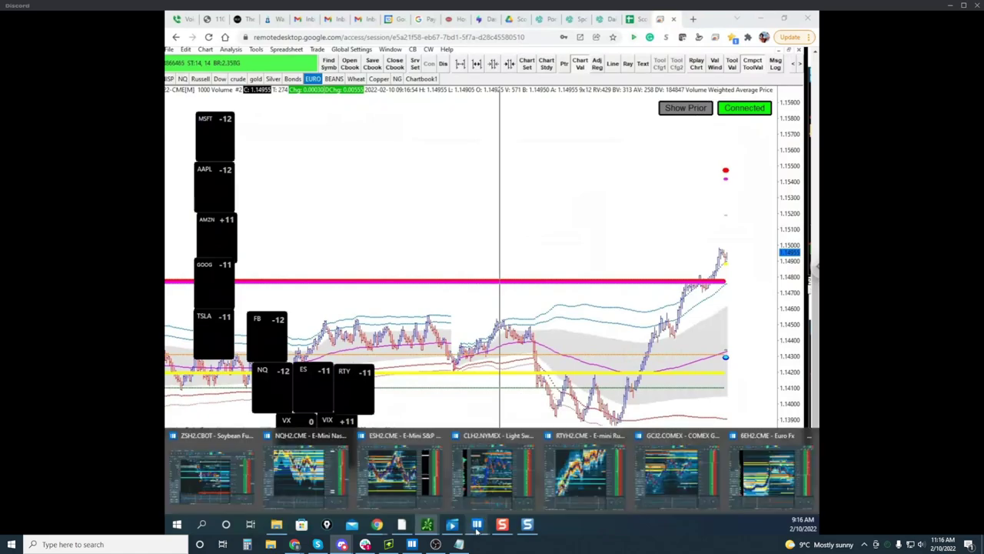
click(768, 465)
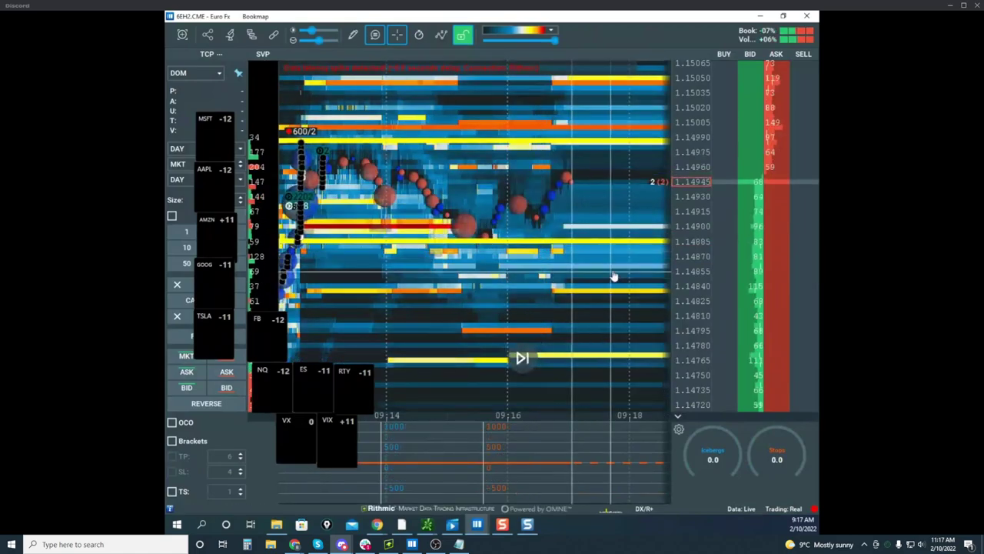
drag(586, 296, 583, 311)
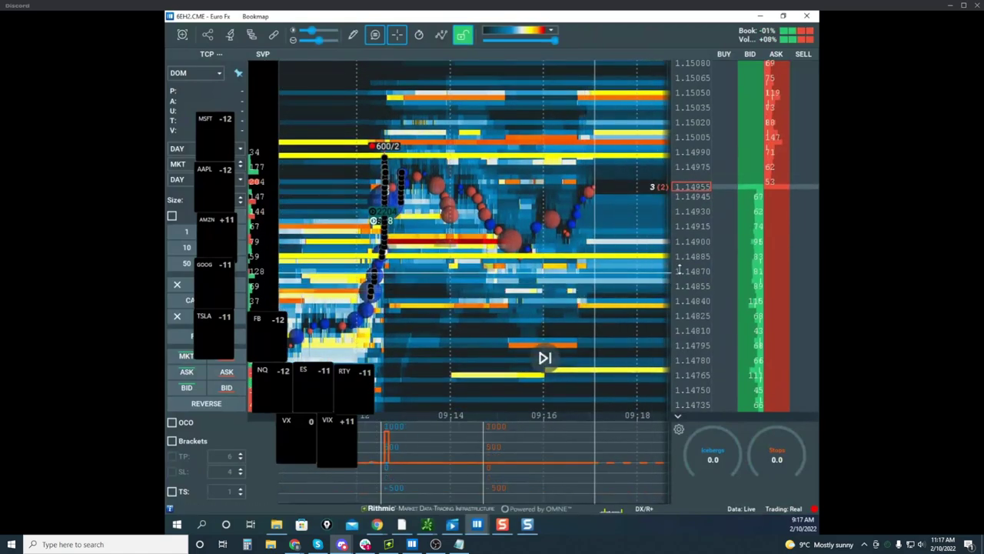
scroll(694, 251, up, 3)
scroll(555, 262, down, 3)
drag(615, 211, 691, 174)
scroll(561, 213, down, 6)
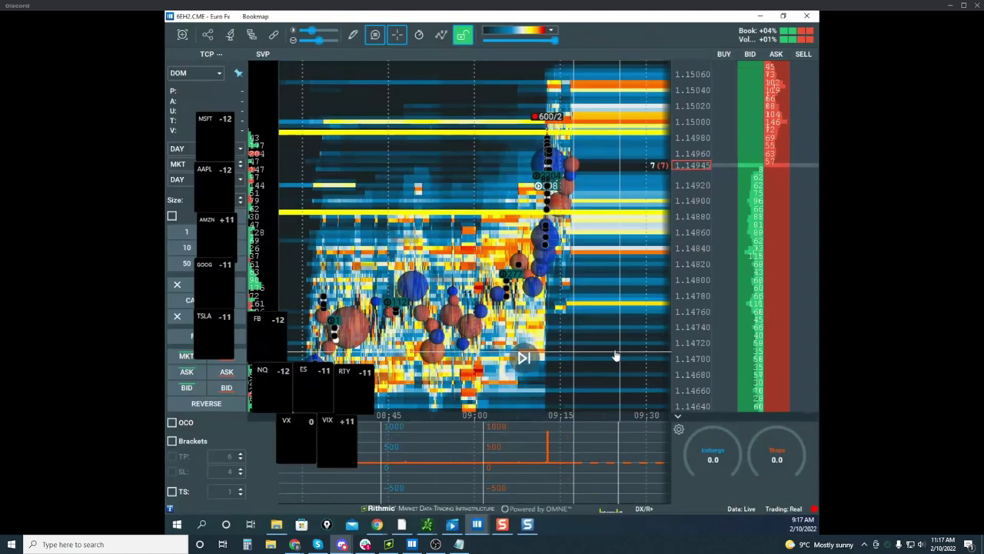
drag(617, 280, 557, 327)
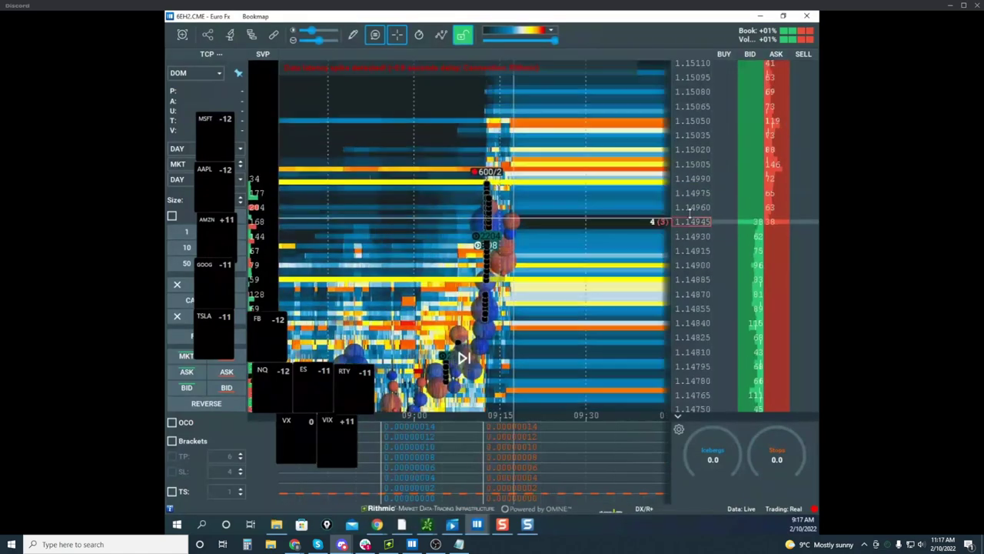
drag(689, 213, 627, 197)
scroll(561, 273, up, 3)
drag(675, 237, 673, 246)
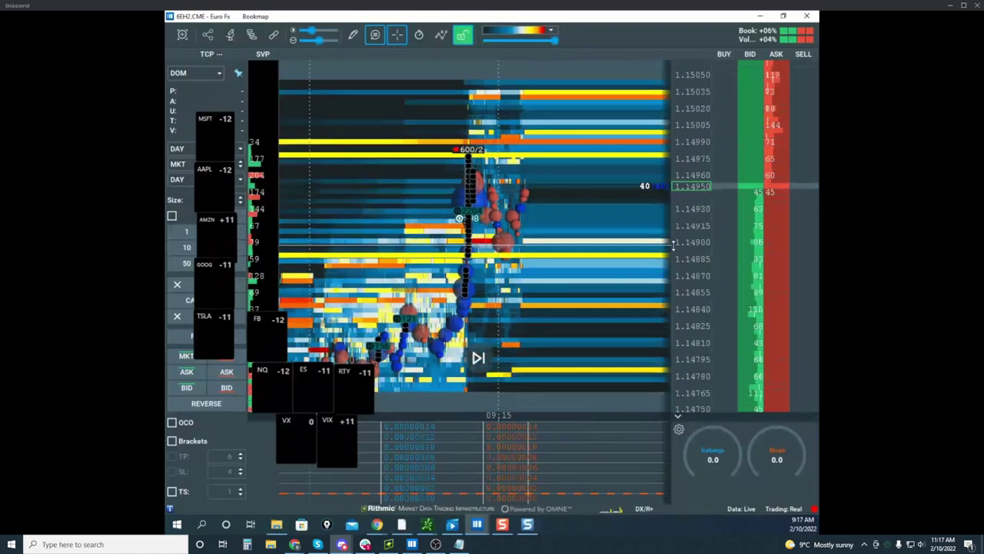
Step: Sketch possible breakouts above the yellow line near 1.14990 and a drop below the one near 1.14885 on the Euro Fx heatmap
scroll(680, 240, down, 2)
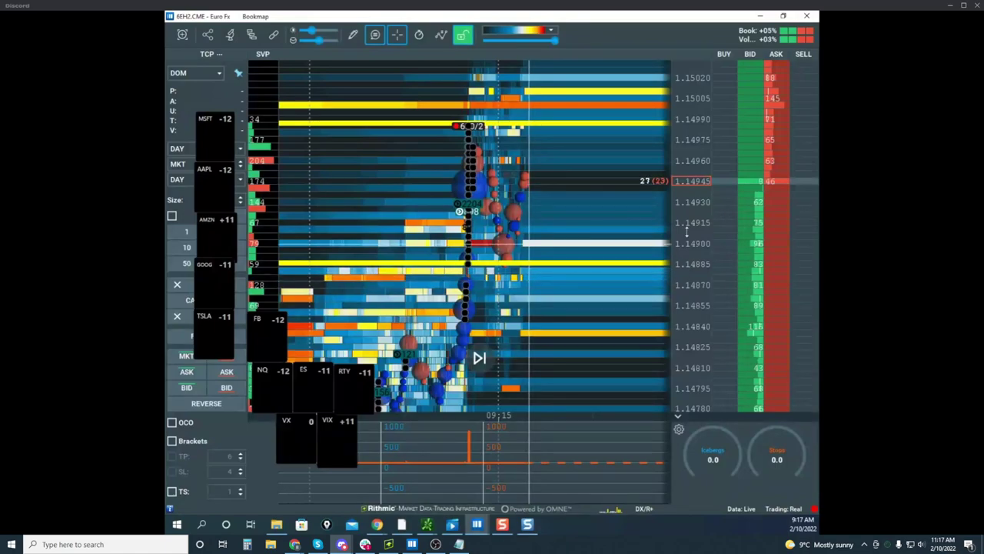
scroll(688, 238, up, 2)
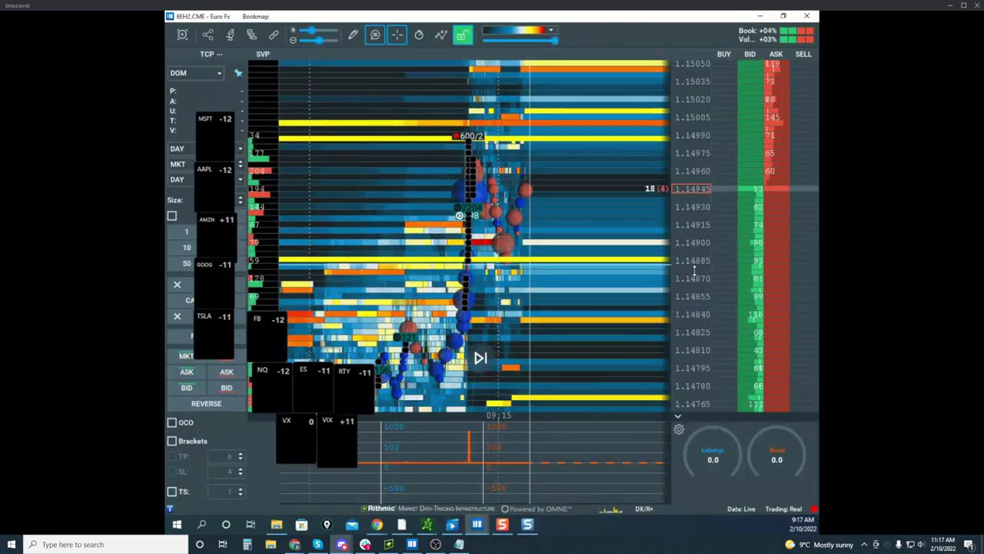
scroll(700, 292, up, 2)
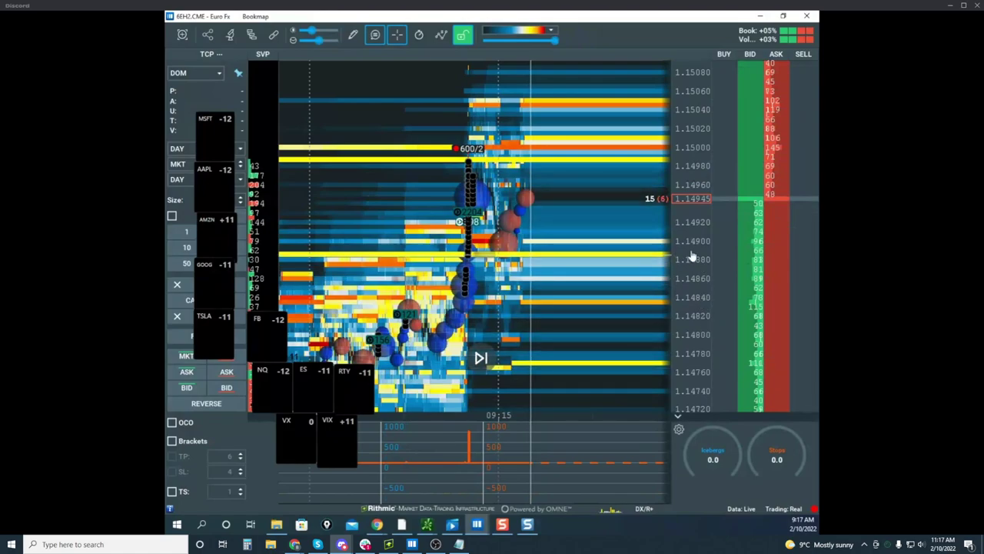
scroll(692, 258, down, 2)
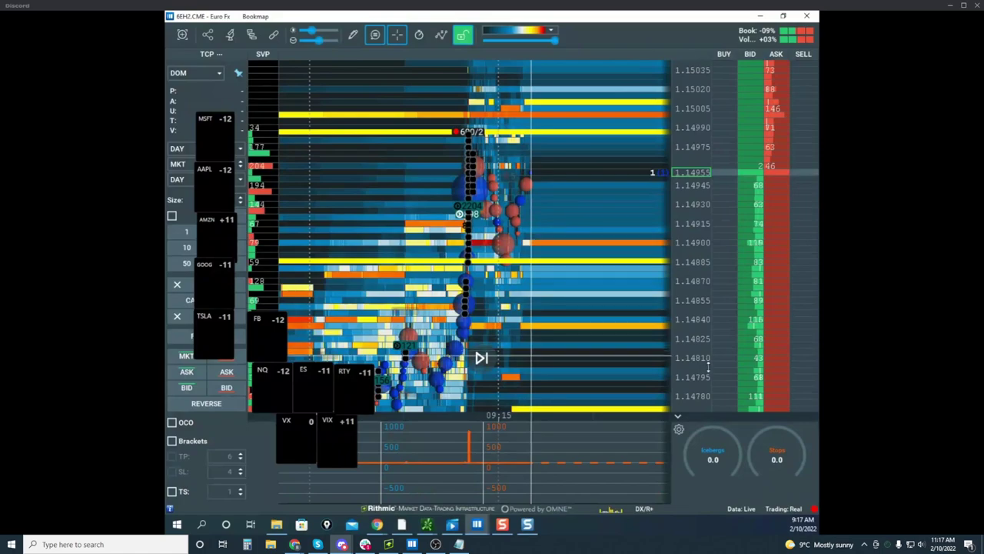
scroll(701, 385, up, 2)
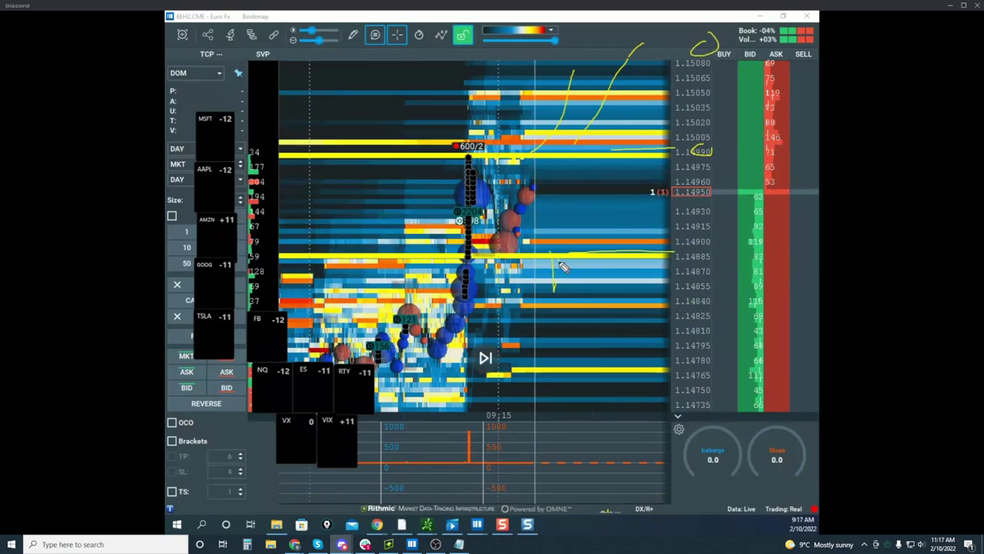
drag(573, 339, 584, 361)
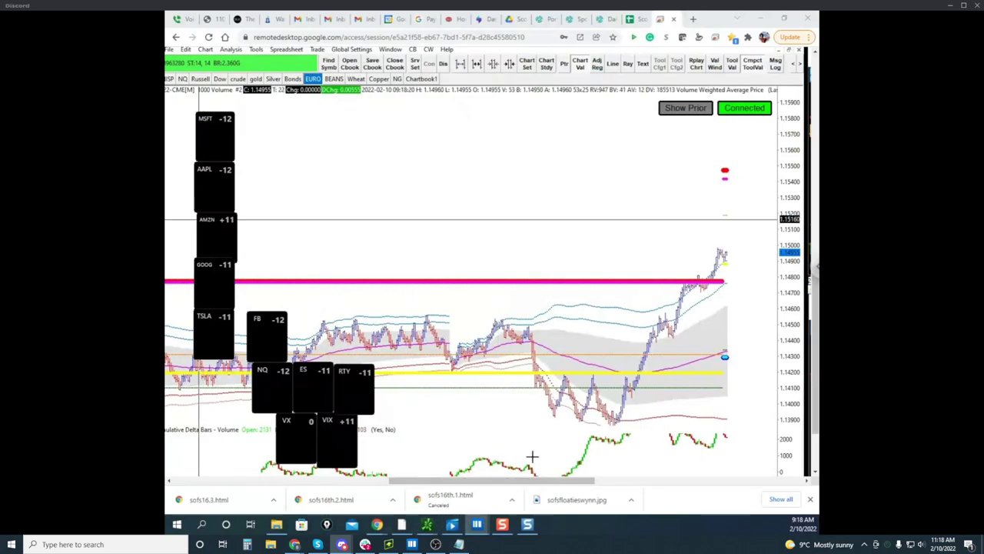
Step: Open the NQH2.CME E-Mini Nasdaq-100 Bookmap window, examine price around the blue levels, and put the window away
mouse_move(478, 525)
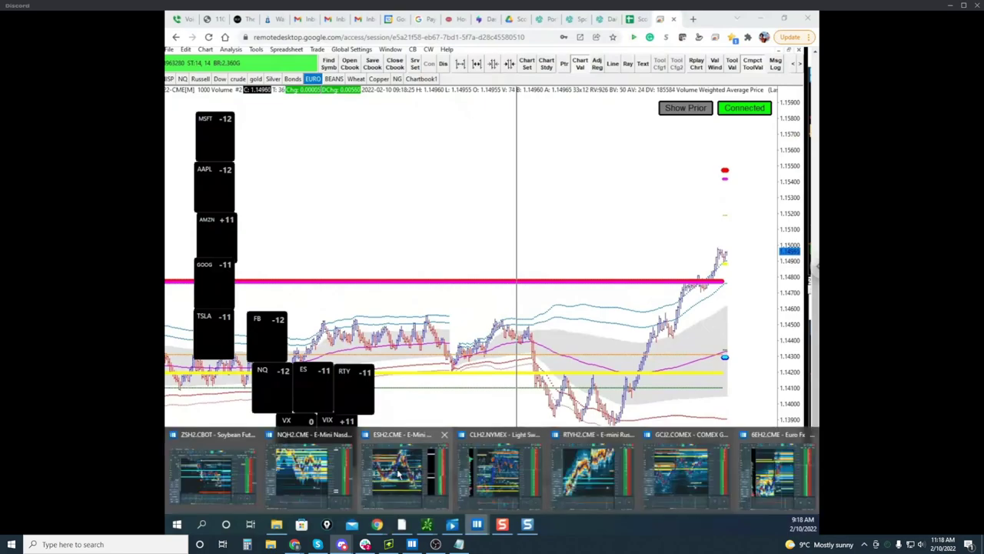
click(309, 476)
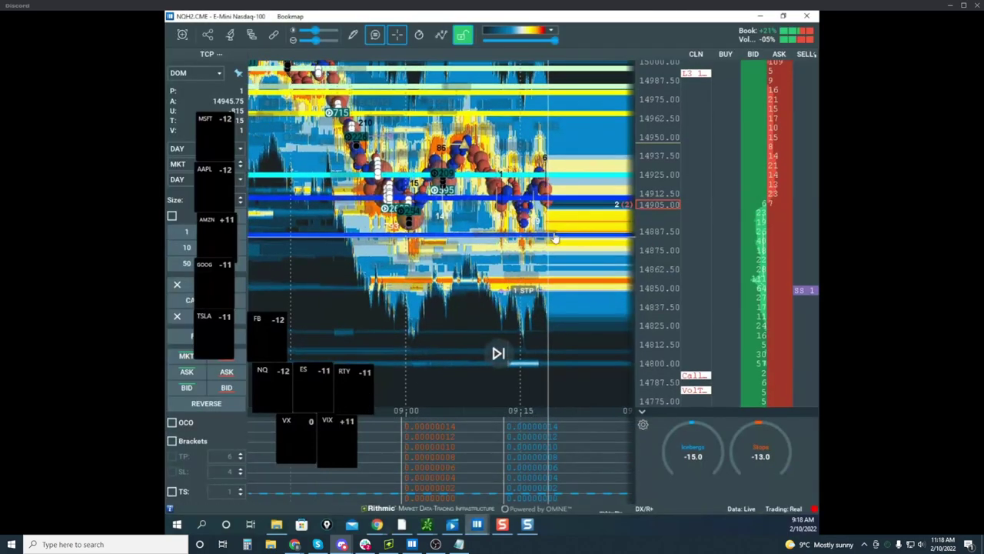
scroll(495, 245, down, 3)
scroll(651, 219, up, 3)
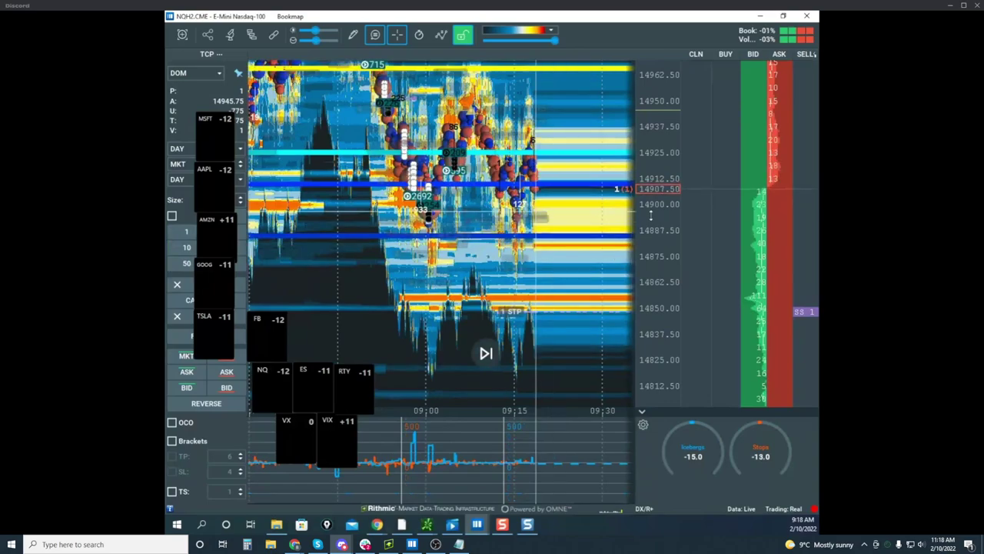
drag(573, 17, 407, 527)
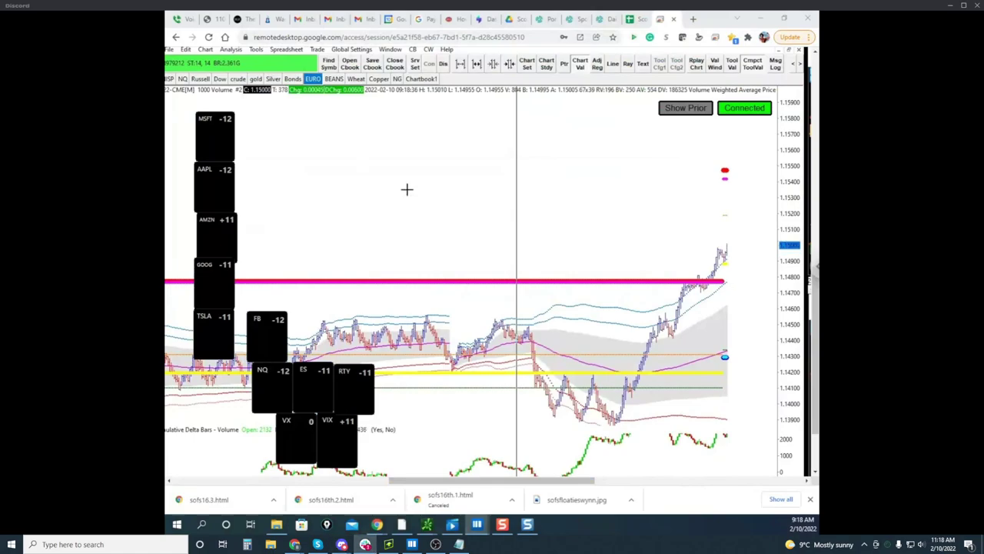
Step: Open the ZSH2.CBOT Soybean Futures Bookmap window and move it down so its instrument tabs are in view
click(477, 526)
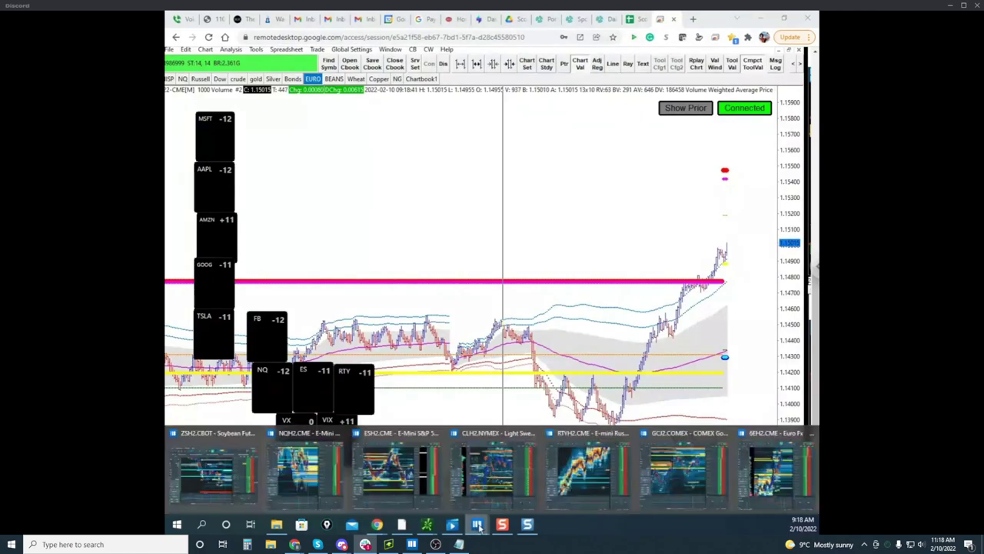
click(241, 469)
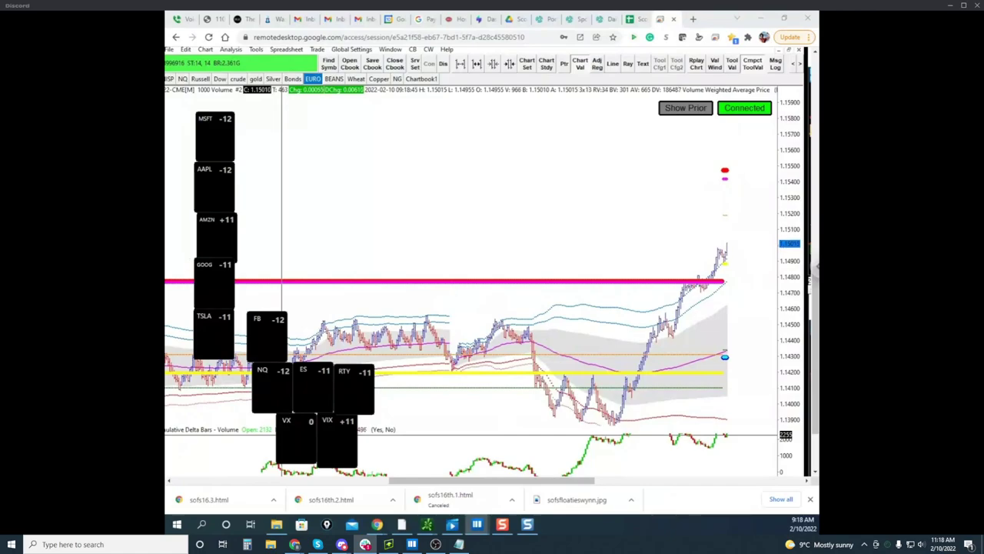
drag(640, 10, 608, 96)
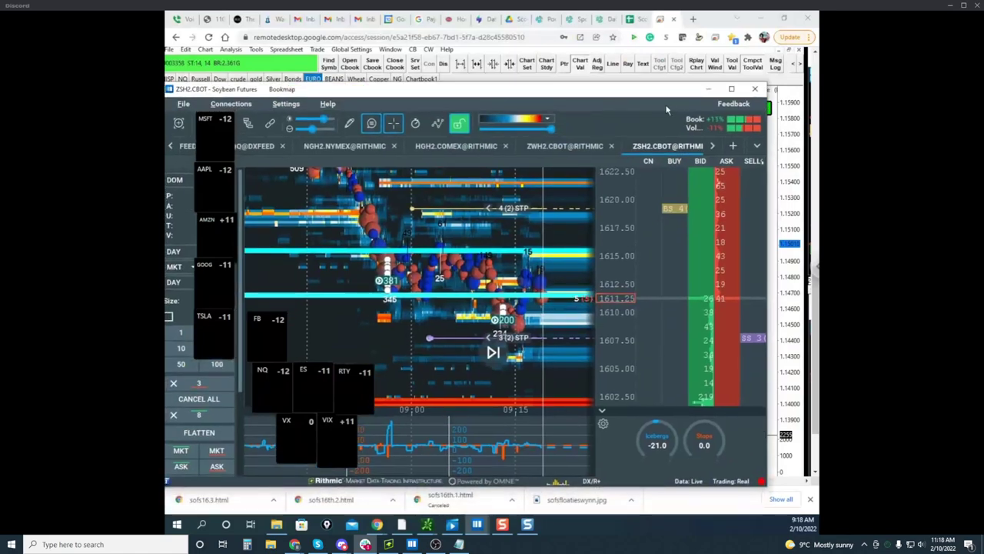
Step: Maximize the ZSH2.CBOT Soybean Futures window, examine price and liquidity around the cyan lines, and move the window out of the way
click(733, 90)
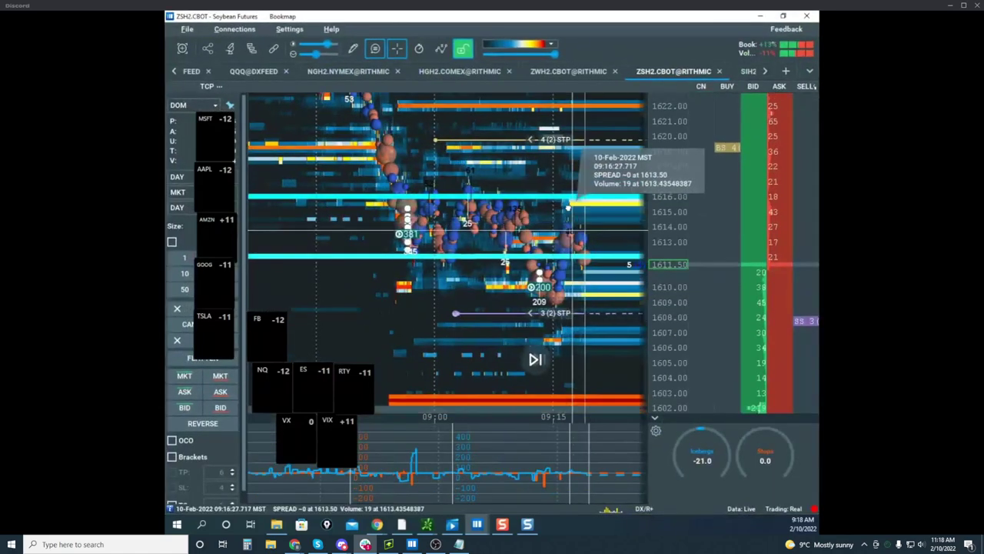
scroll(659, 202, up, 1)
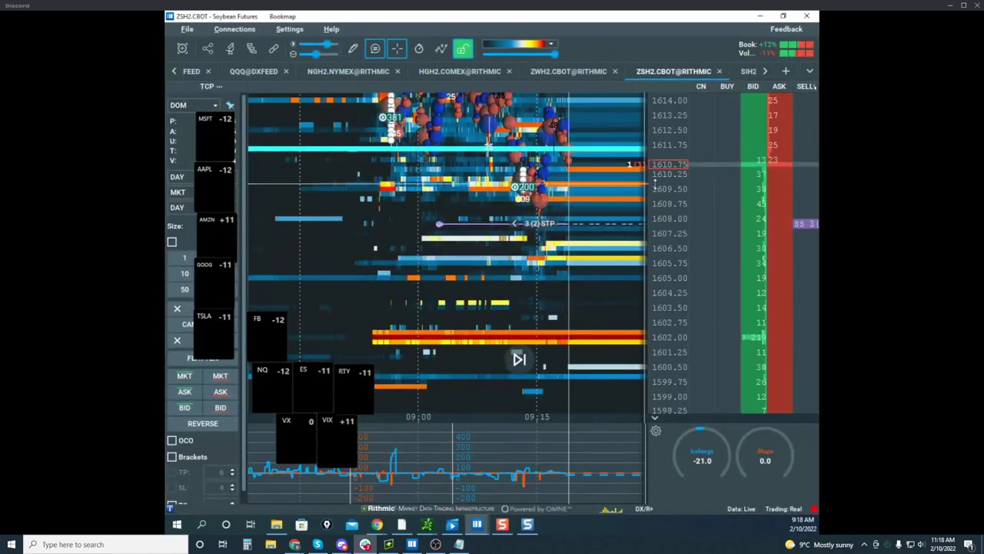
scroll(656, 187, up, 1)
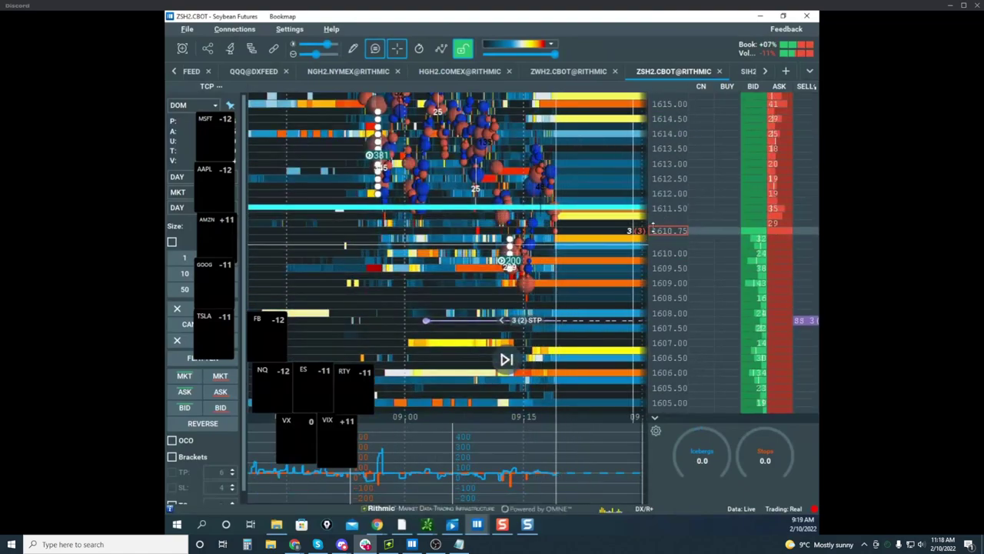
scroll(660, 250, down, 3)
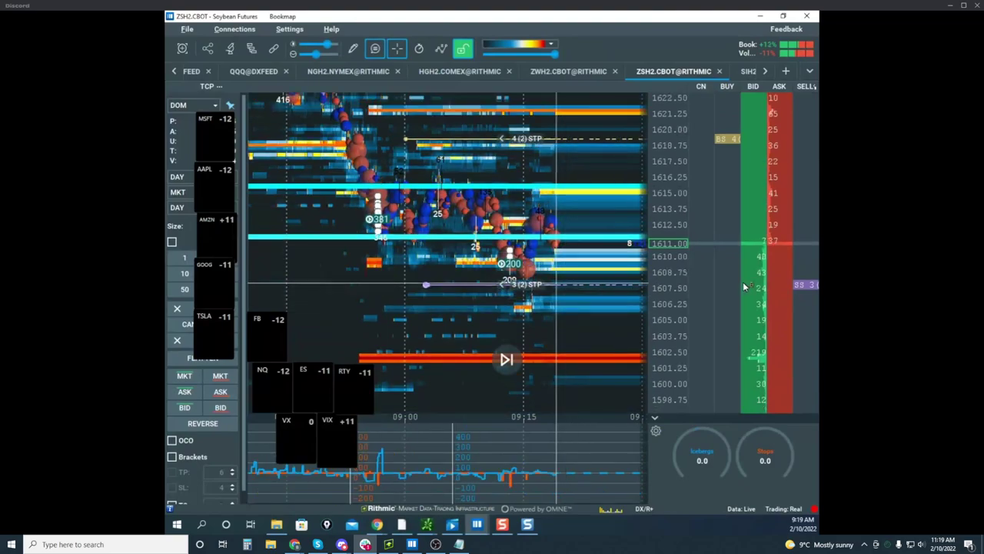
drag(586, 284, 572, 299)
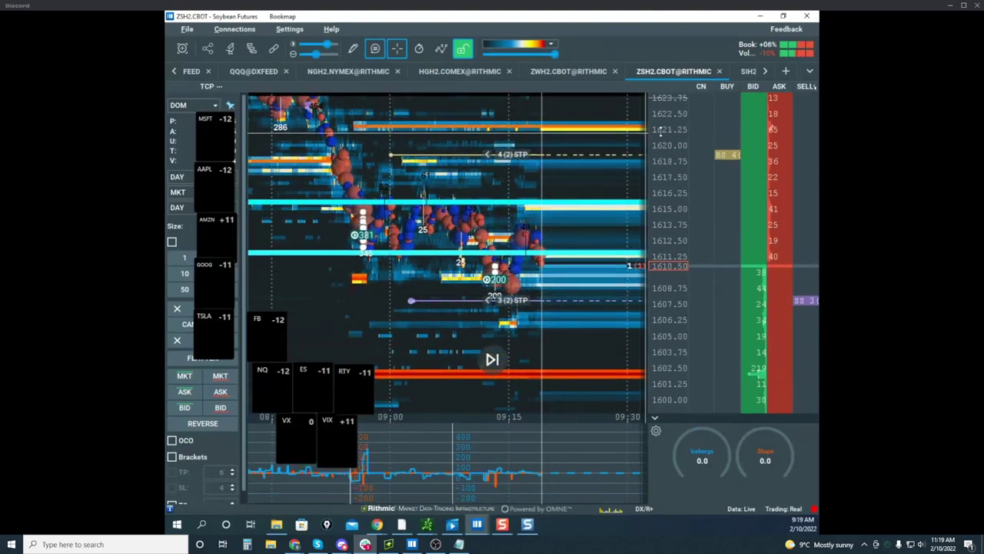
scroll(657, 154, down, 3)
scroll(494, 175, down, 3)
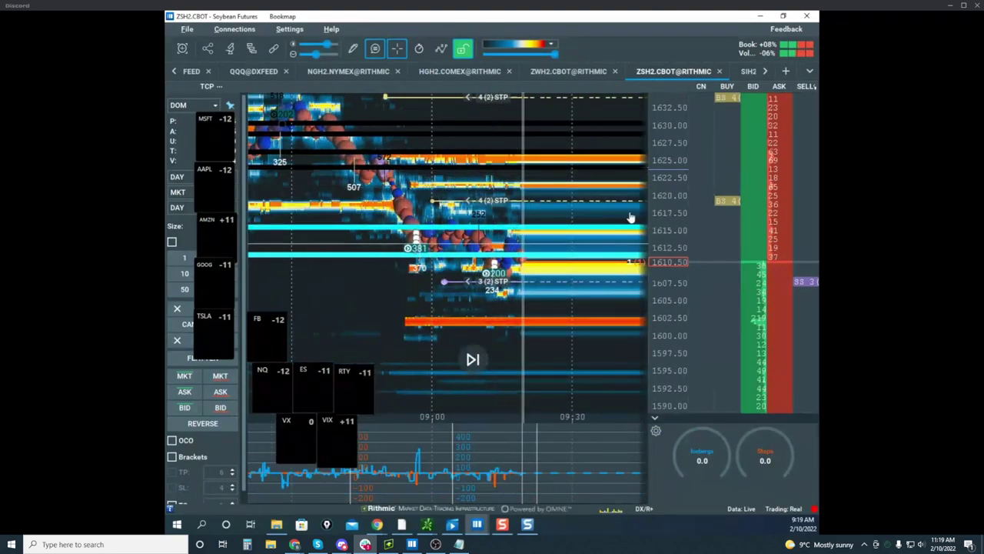
scroll(668, 194, down, 1)
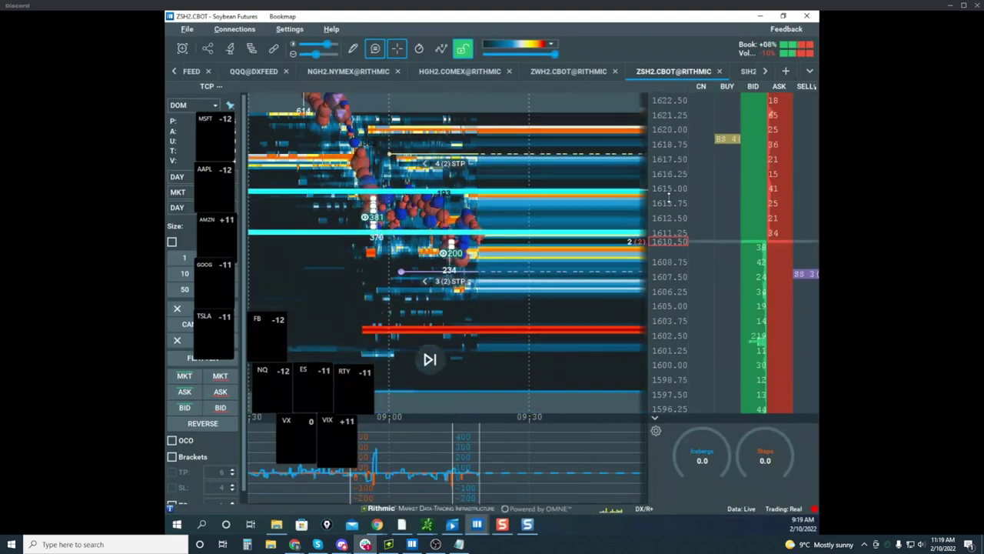
scroll(669, 205, up, 2)
mouse_move(572, 21)
mouse_down()
mouse_move(563, 129)
mouse_move(565, 13)
mouse_up()
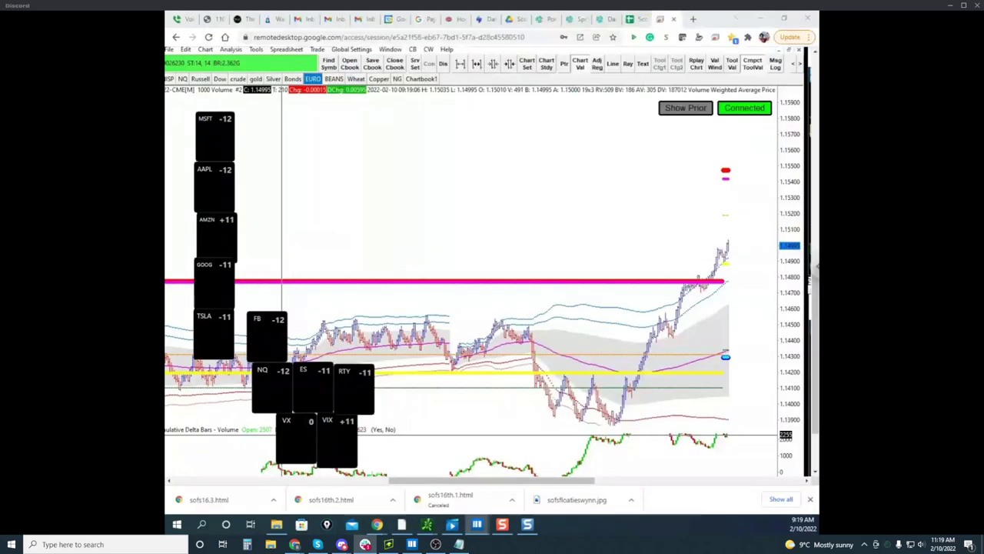
Step: Open the CLH2.NYMEX Light Sweet Crude Oil window maximized and examine the price swings and liquidity above the yellow lines
drag(167, 235, 701, 168)
double_click(700, 166)
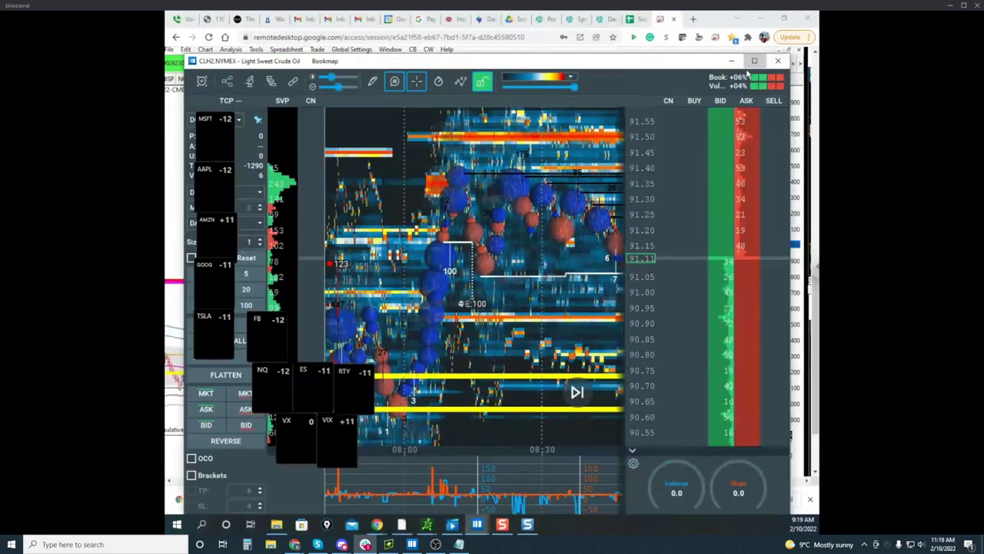
scroll(660, 179, down, 3)
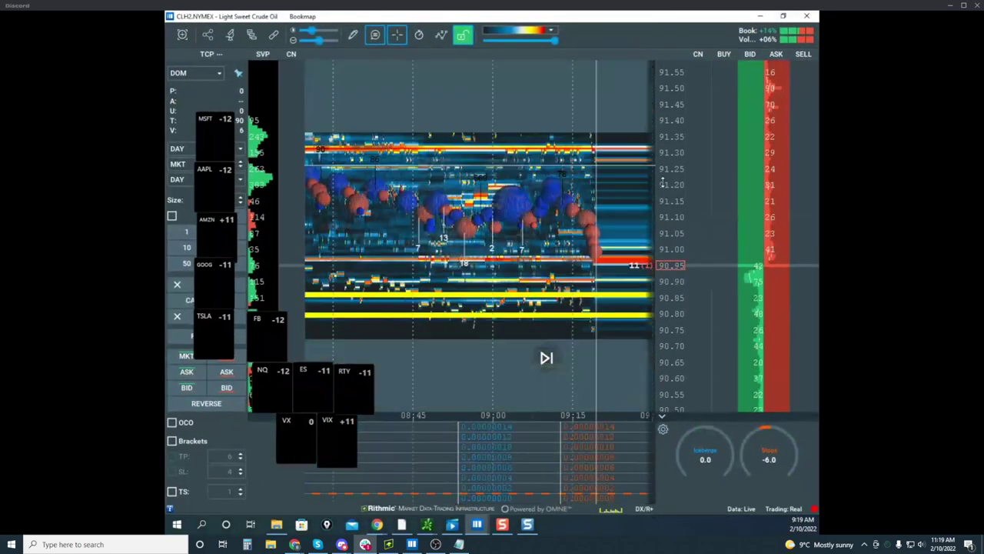
scroll(559, 175, down, 4)
scroll(512, 190, up, 5)
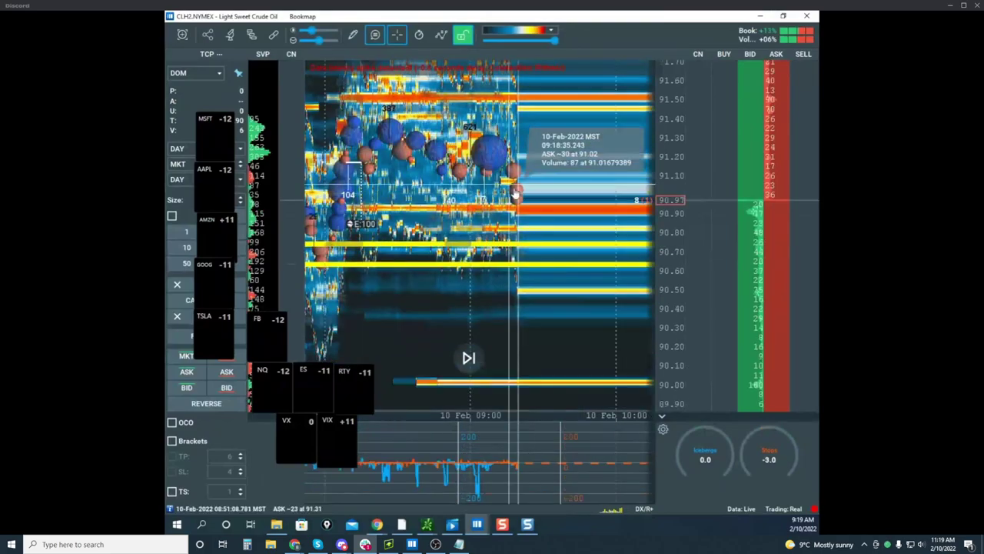
scroll(530, 330, down, 4)
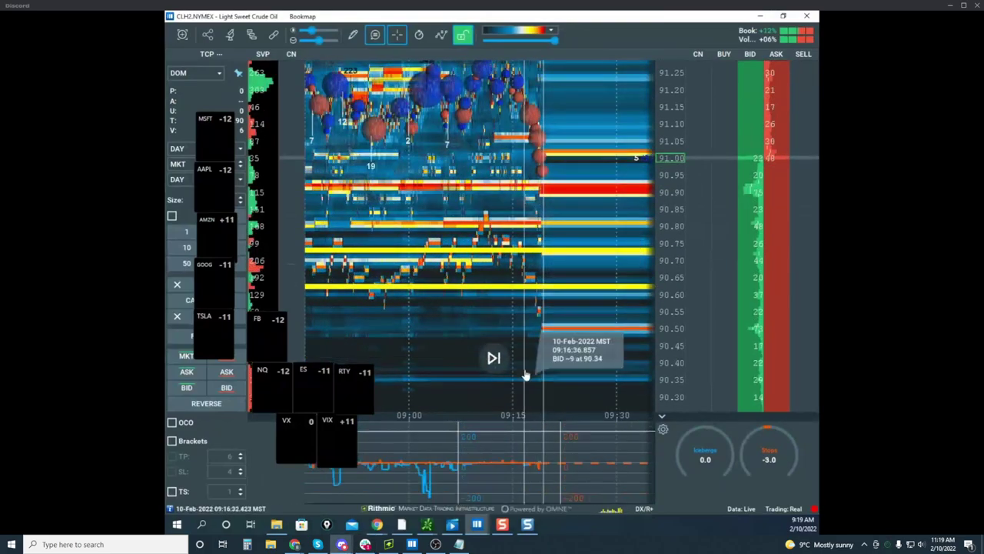
scroll(462, 244, up, 4)
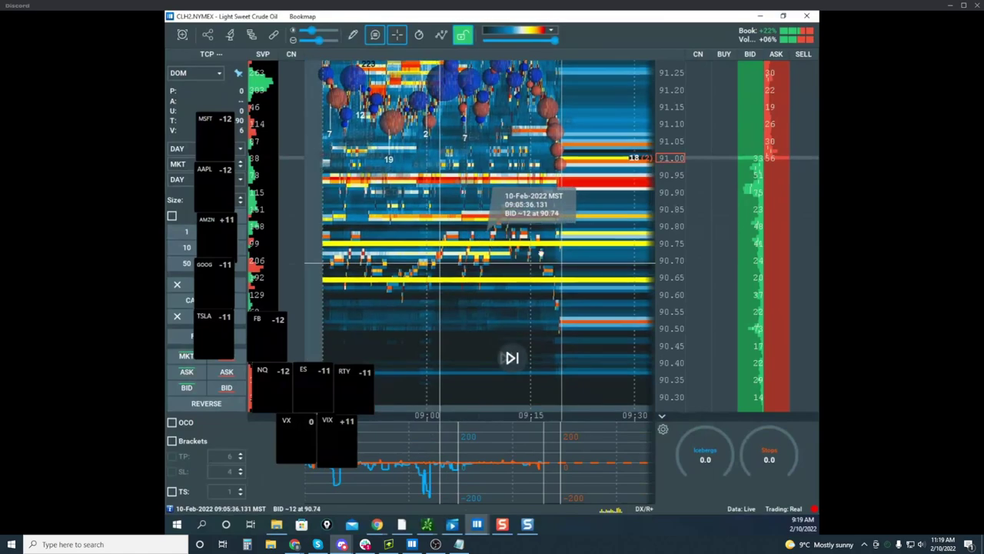
drag(523, 257, 521, 273)
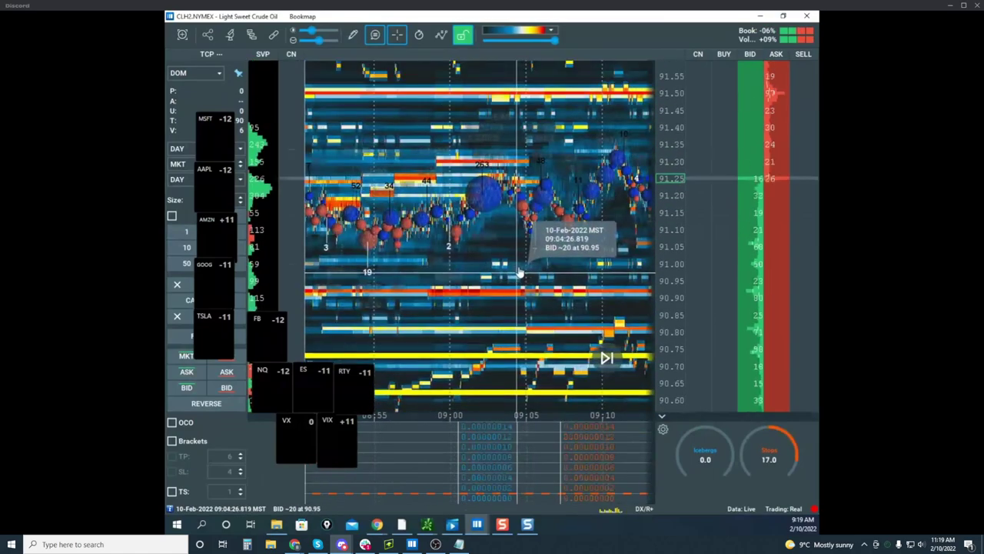
scroll(666, 173, up, 4)
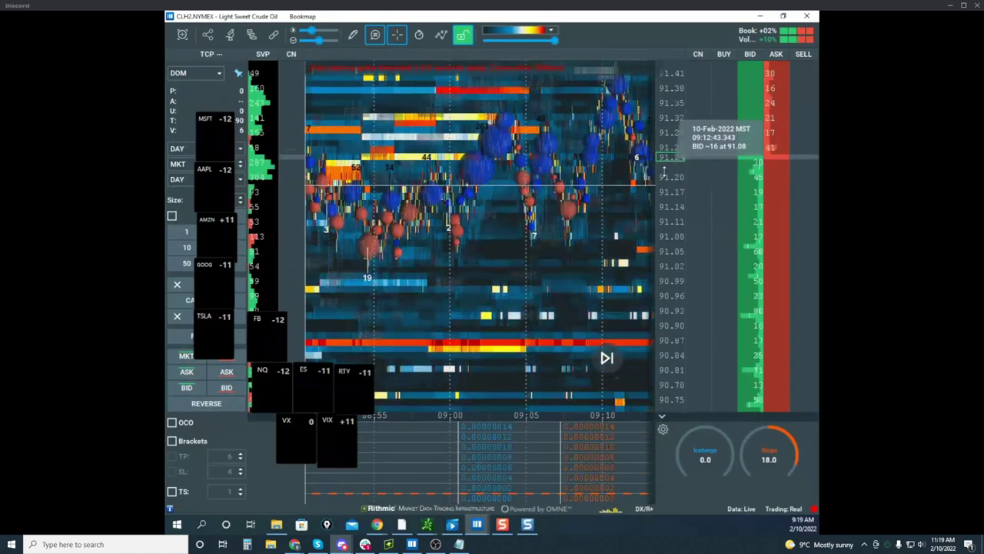
Step: Draw horizontal lines at about 91.16 and 91.27 on the crude oil heatmap, and set the drawing mode to None
drag(531, 149, 450, 223)
click(353, 34)
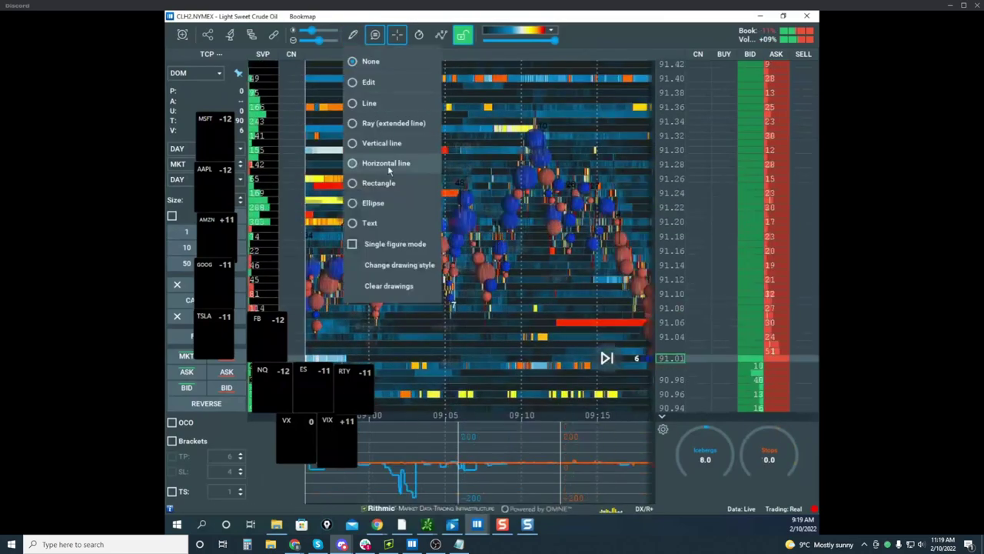
click(392, 163)
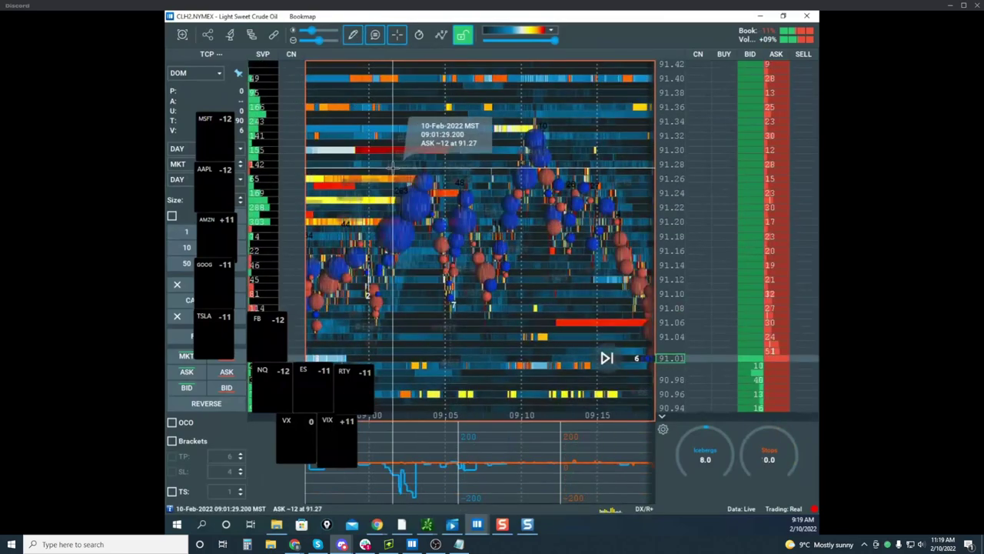
click(383, 249)
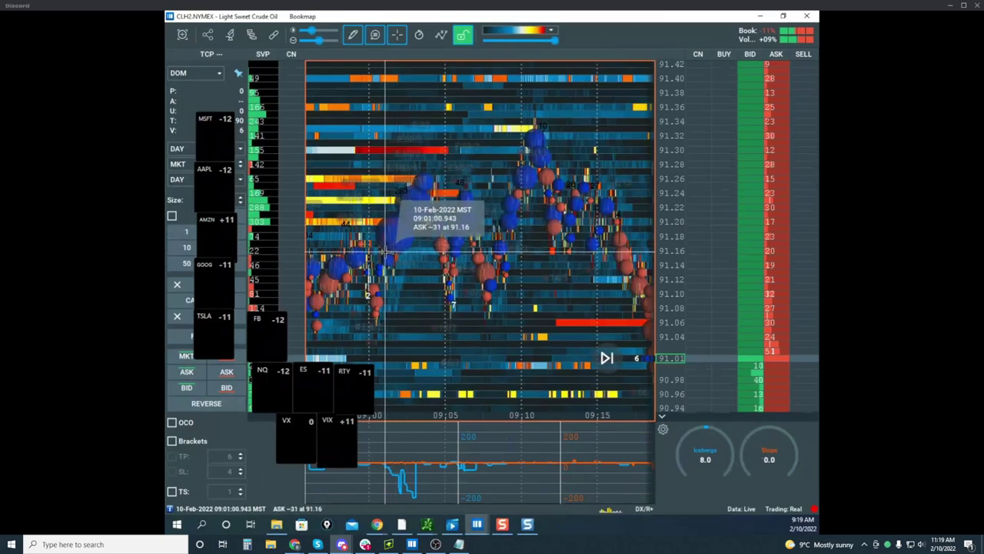
click(383, 251)
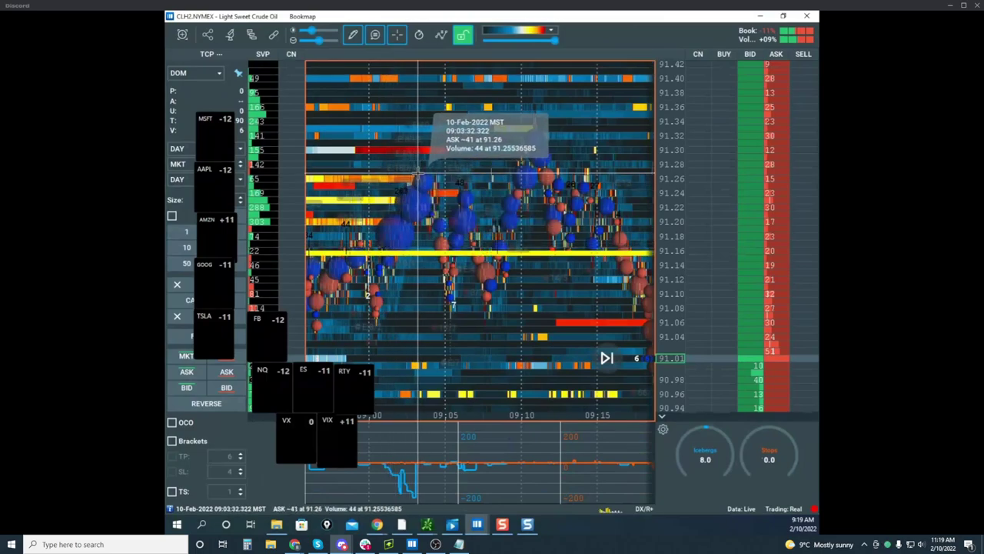
click(418, 168)
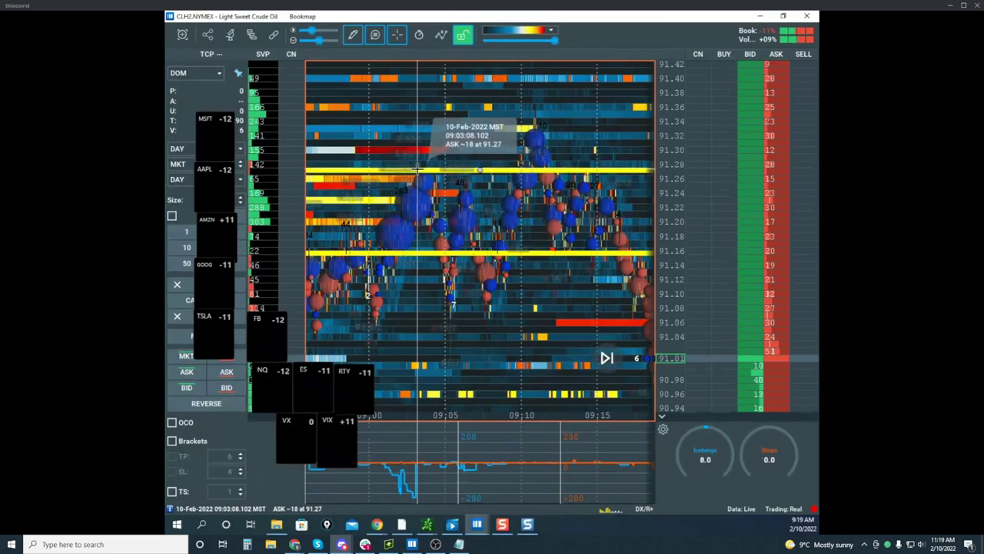
click(353, 35)
click(375, 65)
Step: Change the color of the horizontal line near 91.27 to black and save its style
right_click(479, 184)
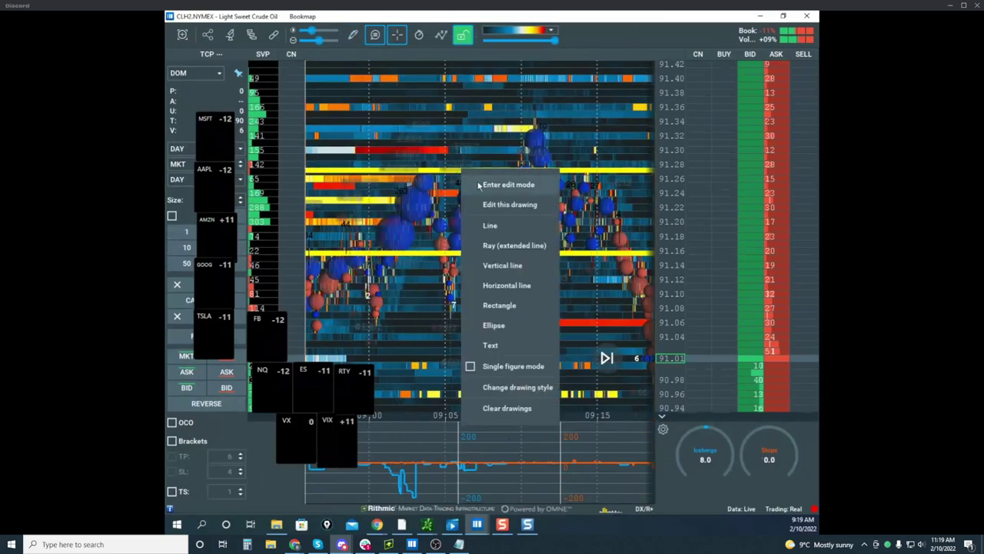
click(484, 186)
right_click(481, 177)
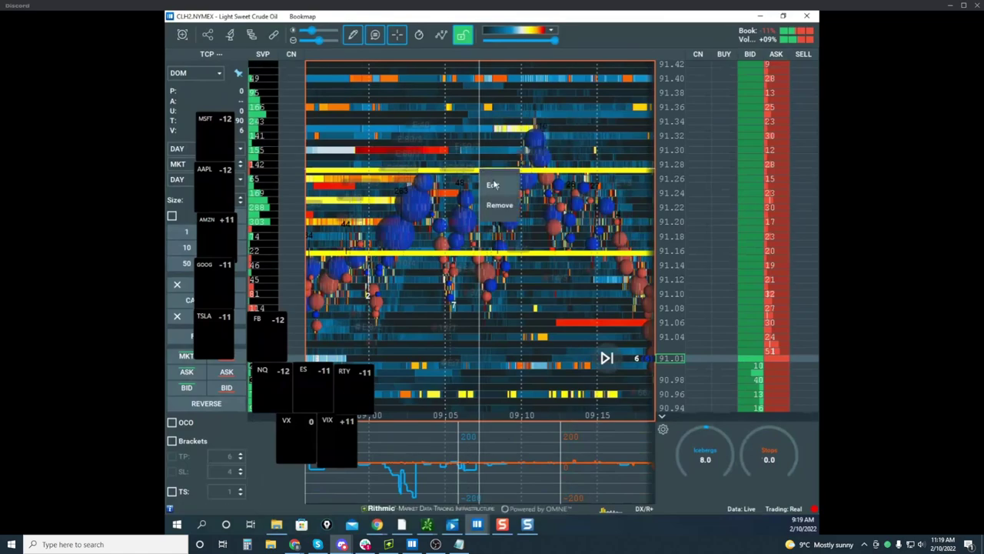
click(493, 185)
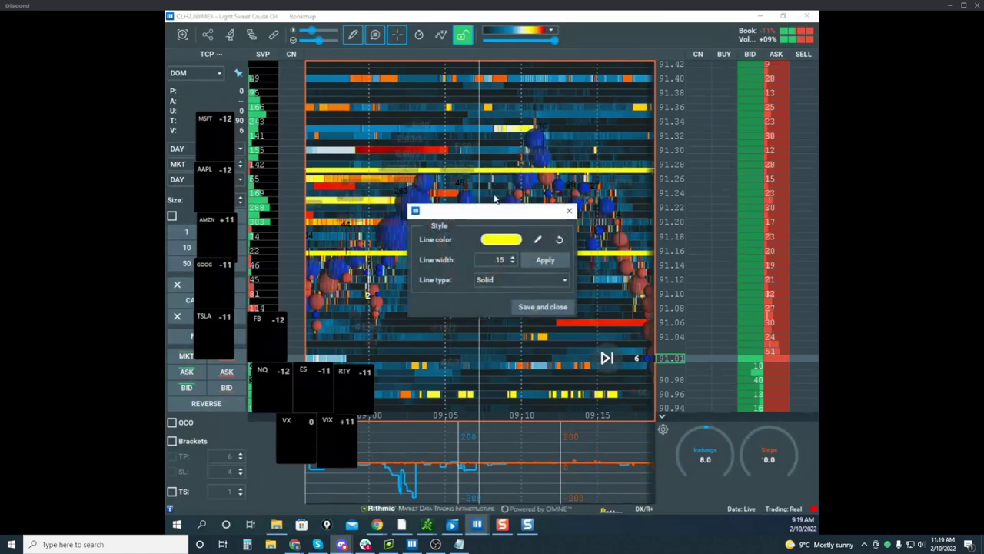
click(498, 241)
click(390, 241)
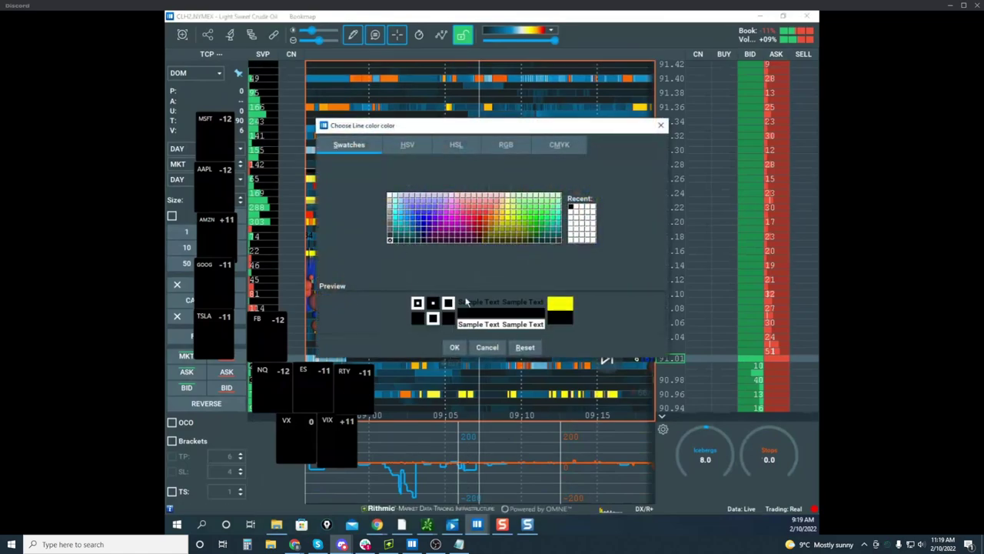
click(455, 348)
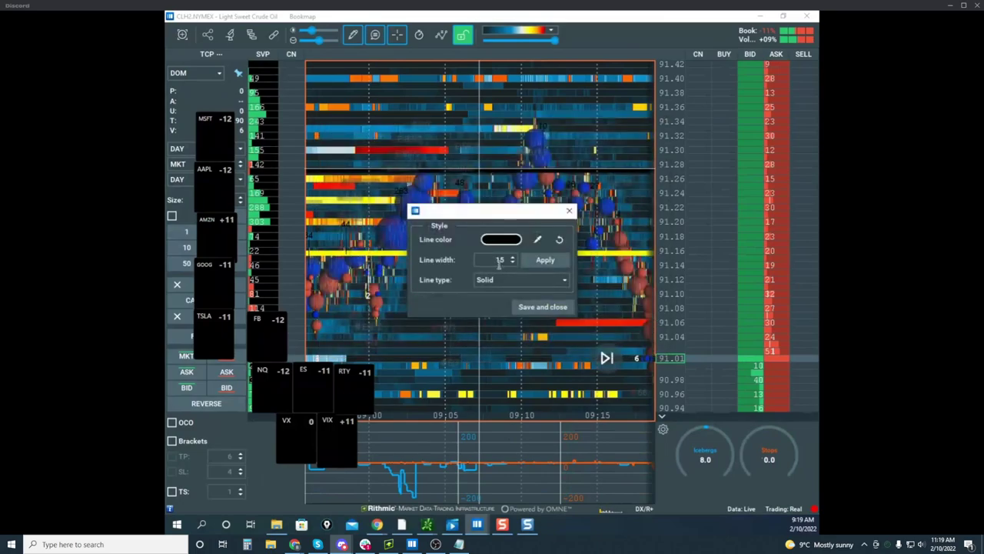
click(536, 307)
Step: Change the color of the horizontal line near 91.16 to black
right_click(508, 259)
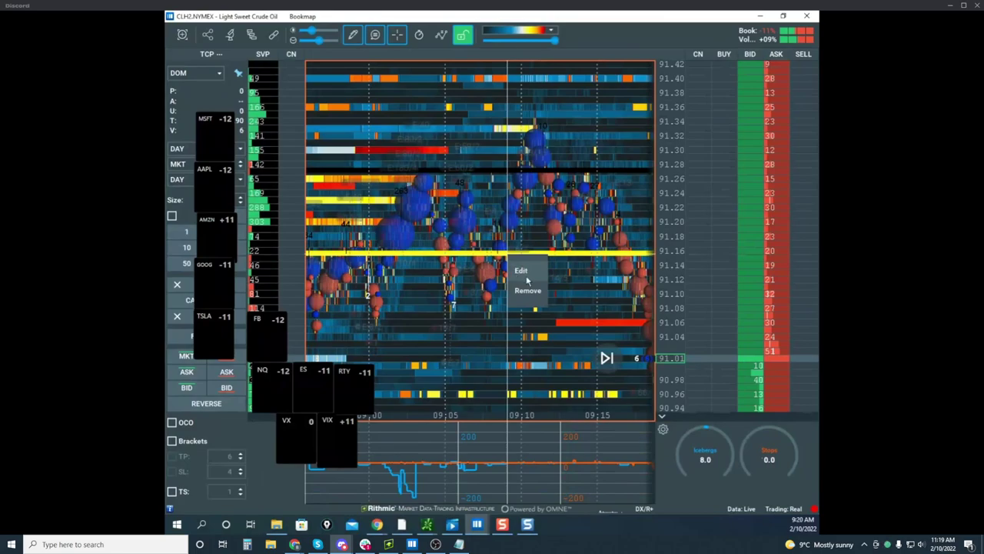
click(521, 271)
click(504, 240)
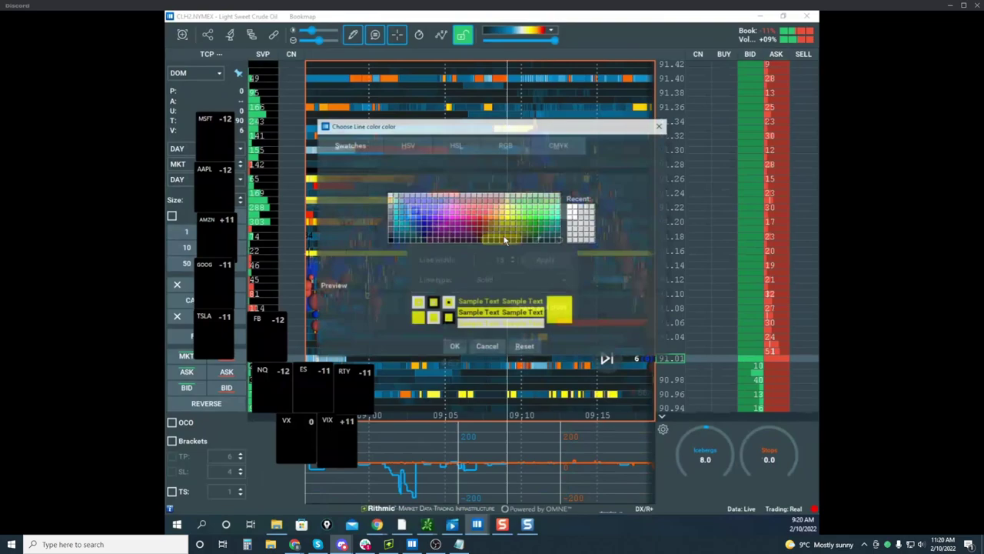
click(390, 240)
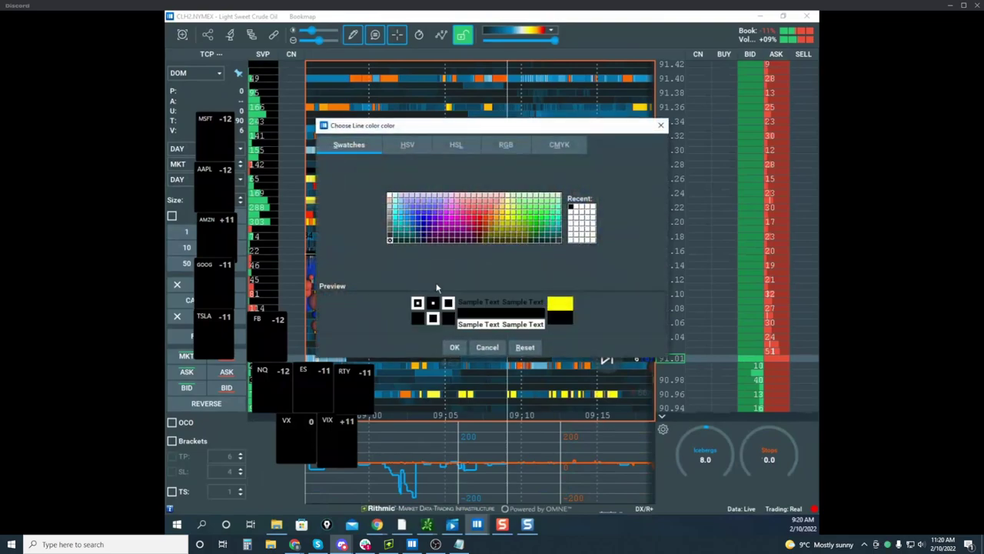
click(463, 351)
Step: Bring back the 6EH2.CME Euro Fx window maximized and examine price around the yellow line near 1.14990
drag(166, 206, 325, 64)
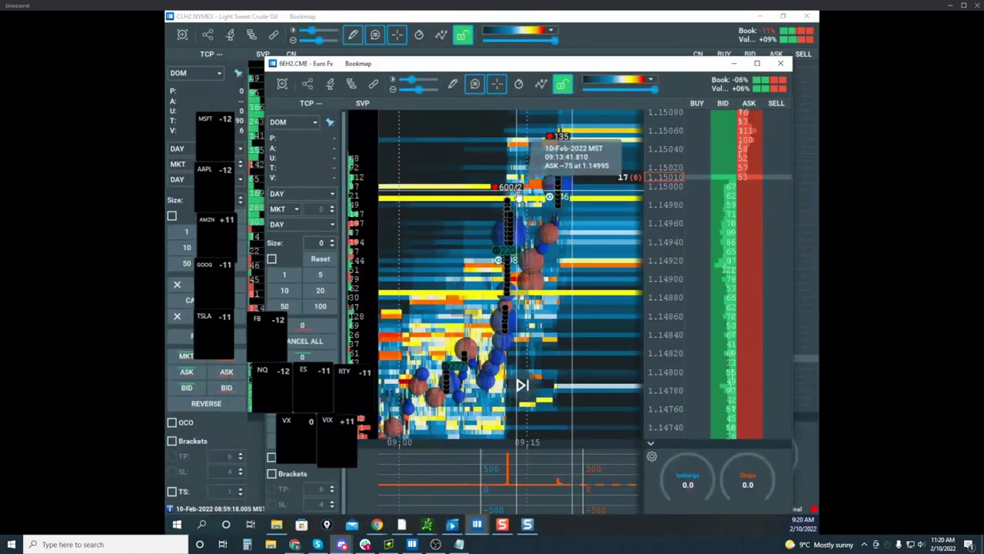
click(758, 65)
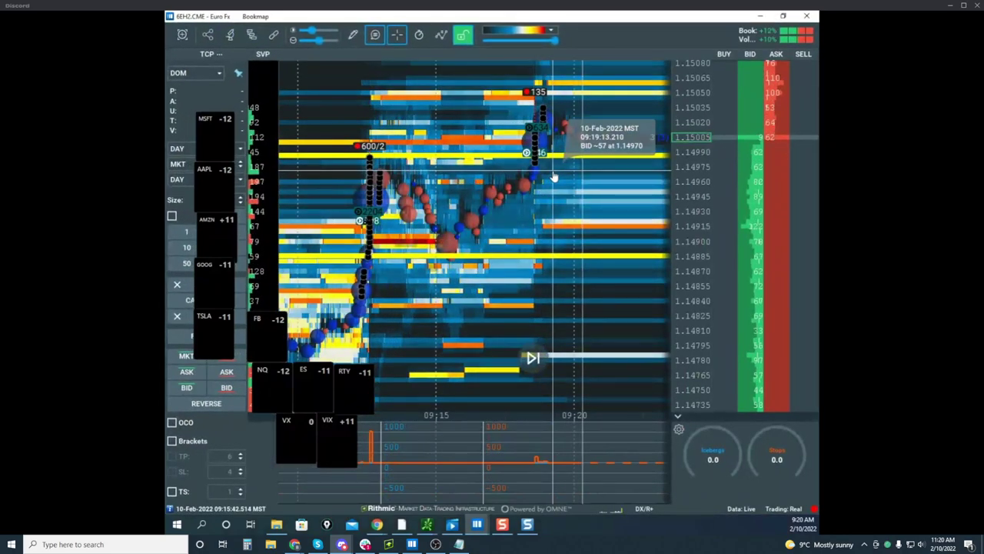
scroll(690, 189, down, 3)
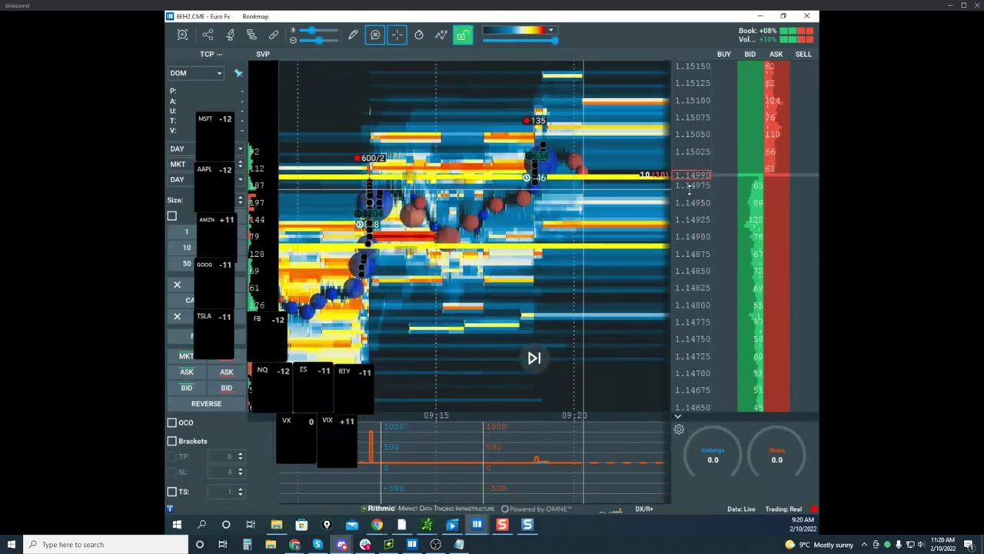
scroll(528, 187, down, 2)
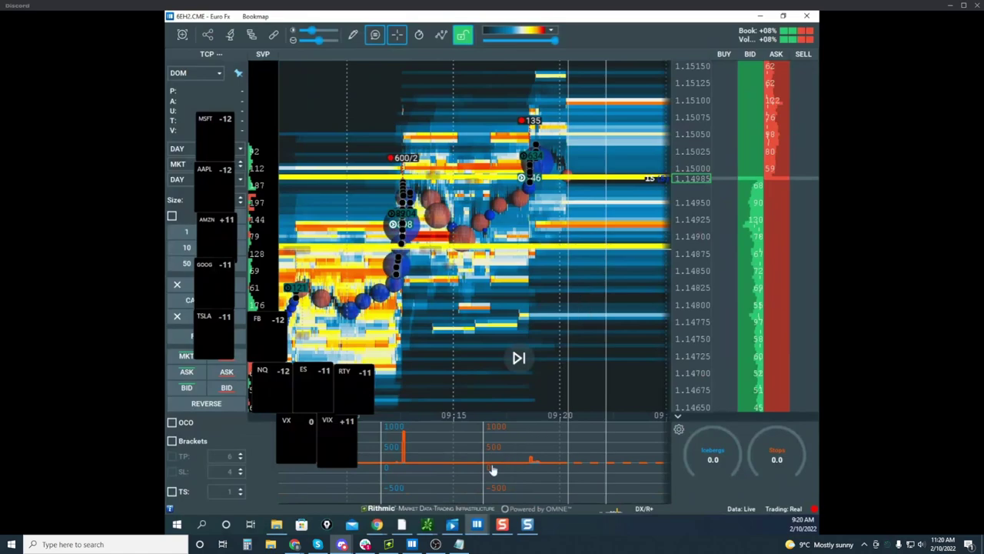
Step: Review the stop and iceberg alert settings of the Stops&Icebergs Sub-Chart addon for Euro Fx and close the addon configuration
click(251, 36)
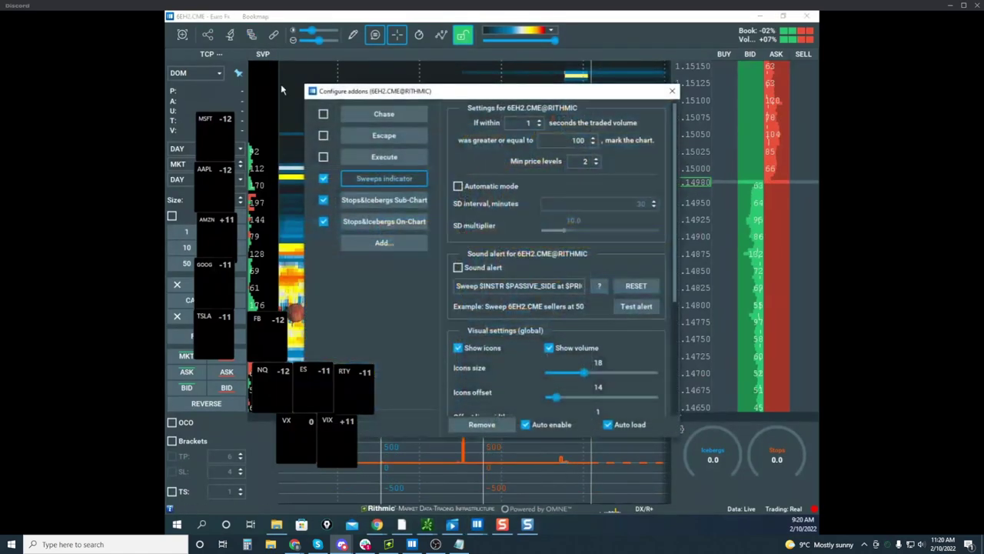
click(384, 200)
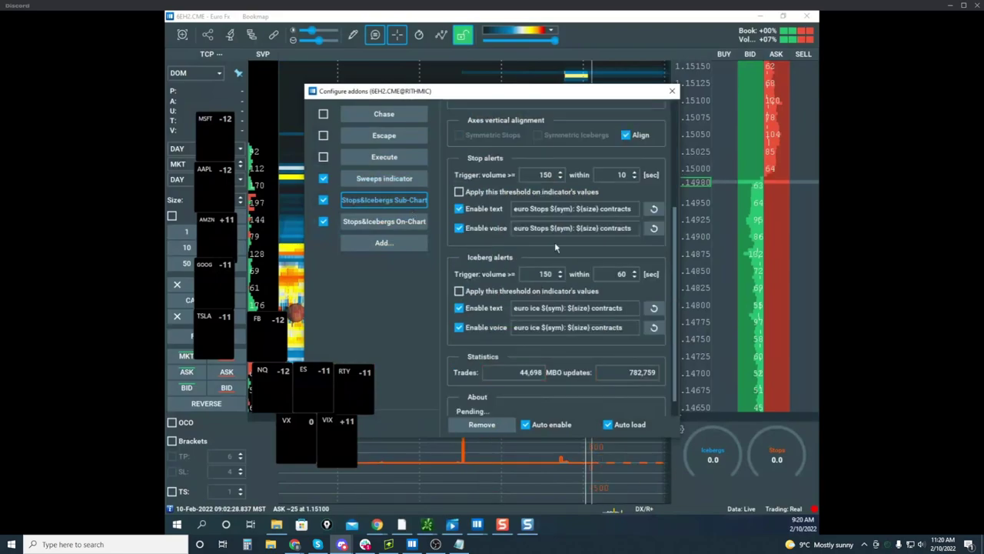
click(673, 92)
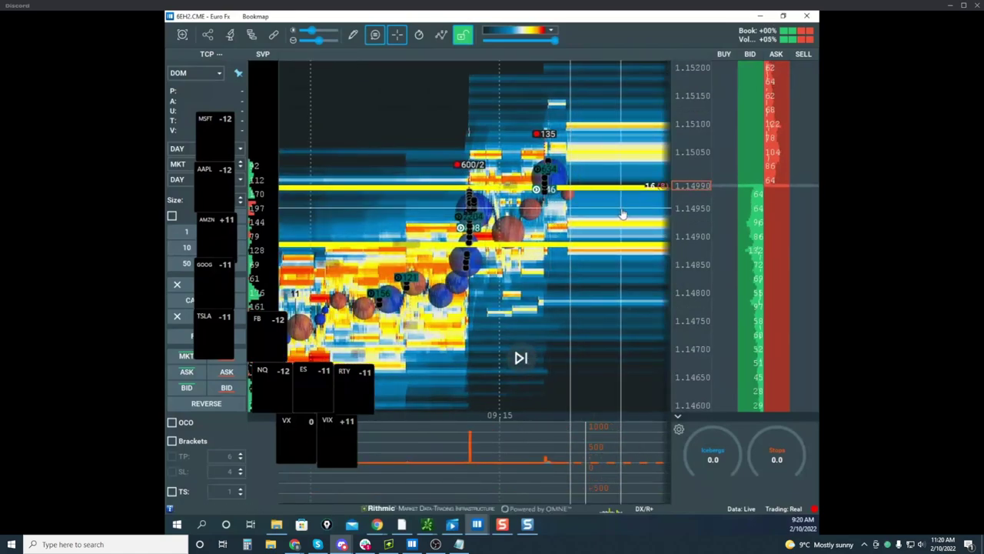
Step: Move the Euro Fx window off this screen and turn off the drawing tool on the crude oil chart
scroll(454, 192, up, 3)
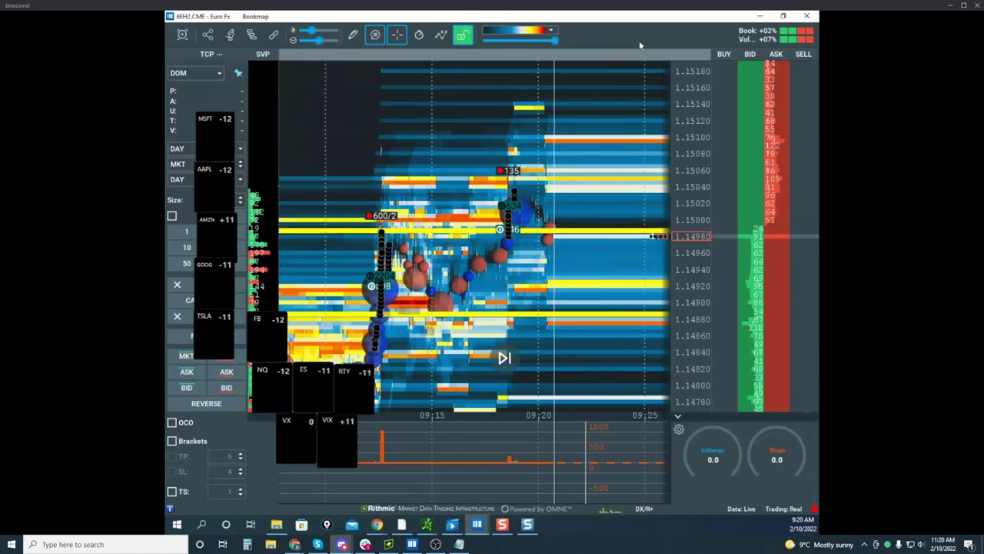
drag(624, 18, 166, 146)
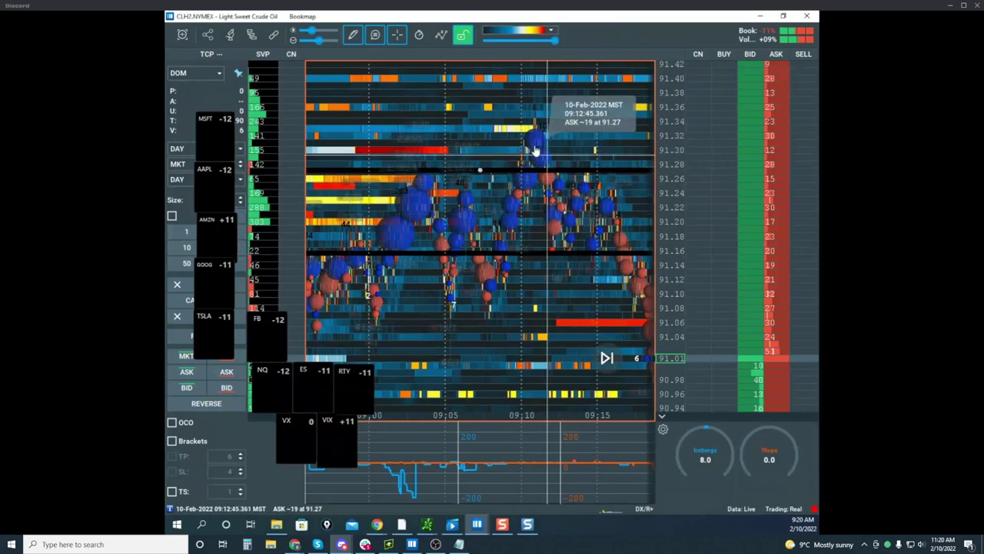
click(356, 37)
click(373, 61)
Step: Examine recent crude oil trades and resting liquidity around the black lines near 91.27 and 91.16
scroll(527, 123, down, 3)
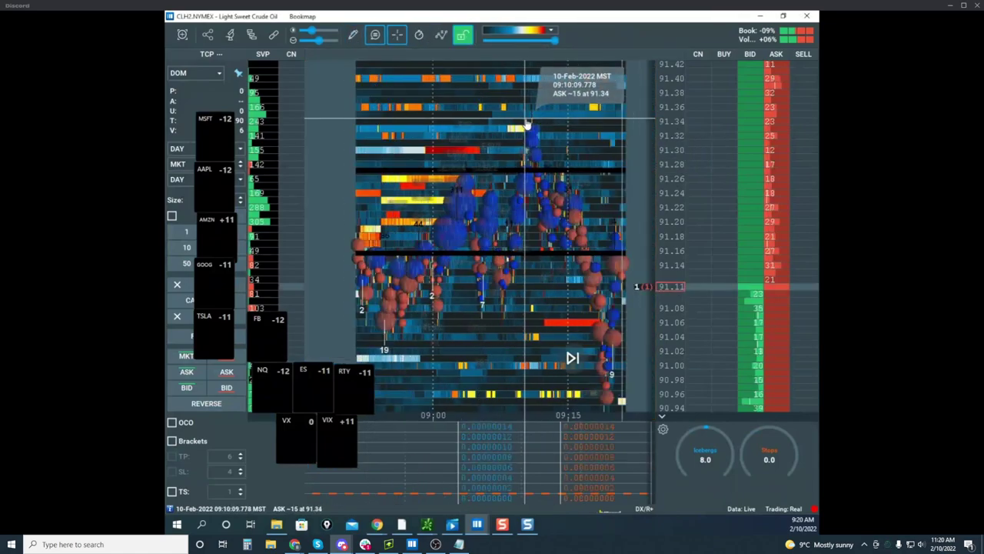
drag(582, 142, 494, 92)
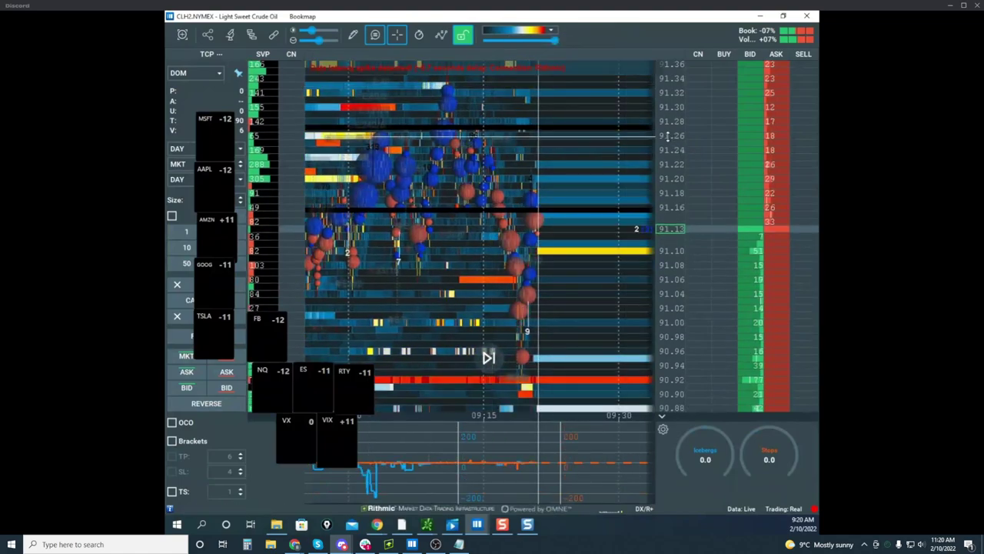
drag(667, 137, 667, 148)
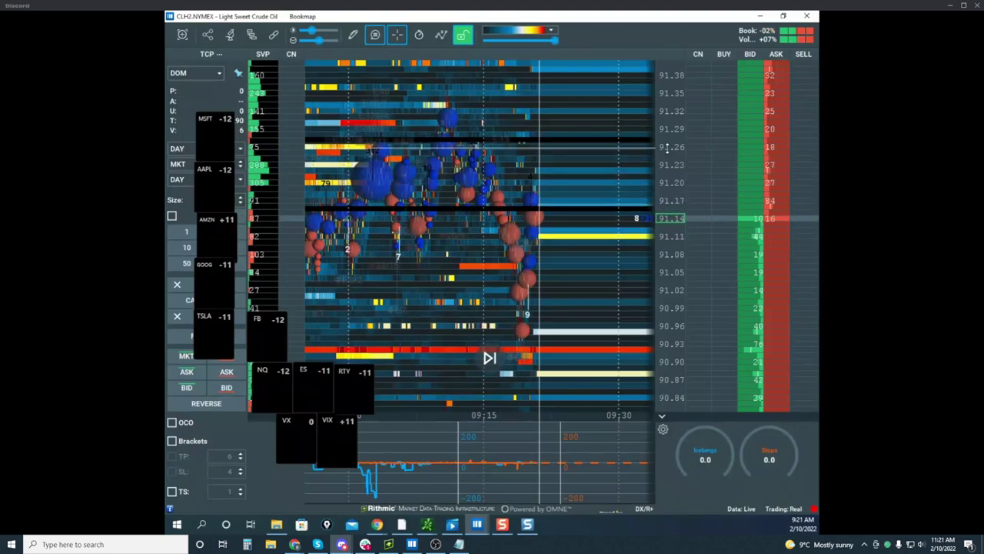
scroll(578, 185, up, 2)
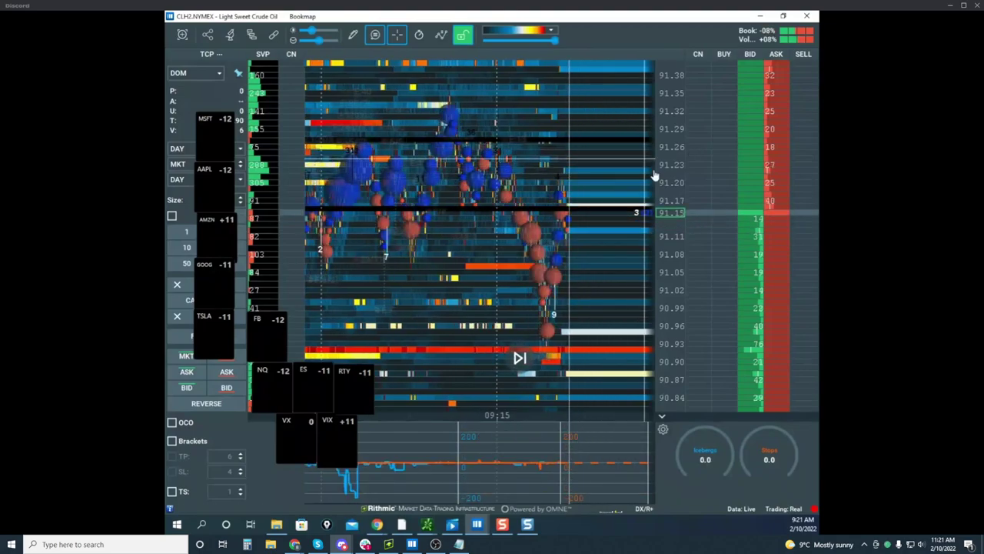
scroll(657, 176, down, 4)
scroll(673, 184, up, 2)
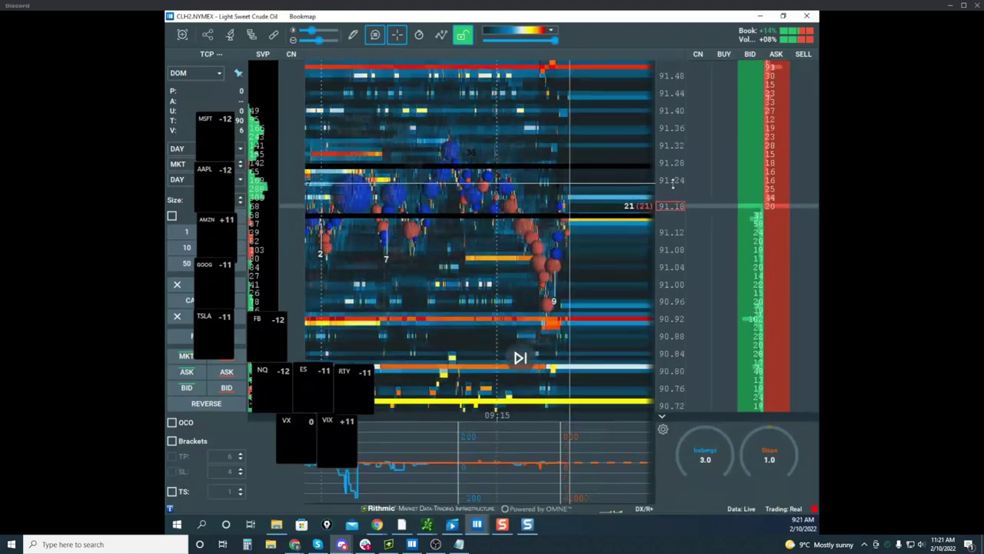
scroll(511, 177, down, 2)
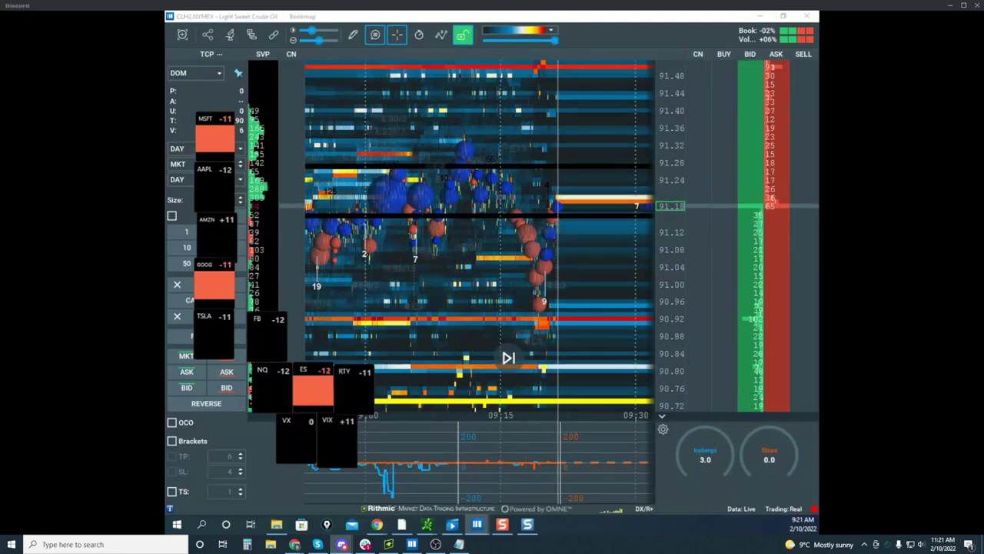
Step: Bring back the 6EH2.CME Euro Fx window maximized, review its Strength level study settings, and close the studies configuration
drag(167, 492, 452, 70)
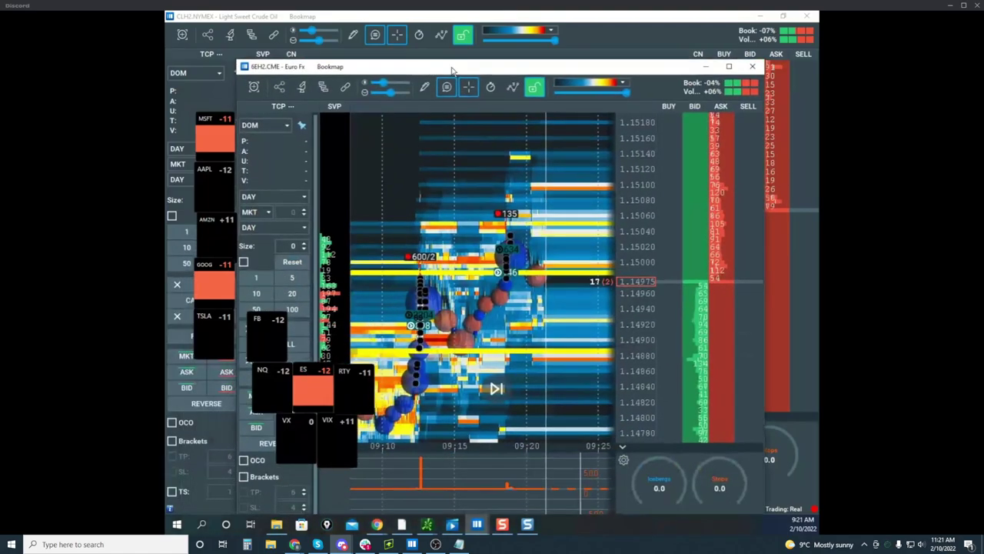
double_click(452, 69)
click(231, 35)
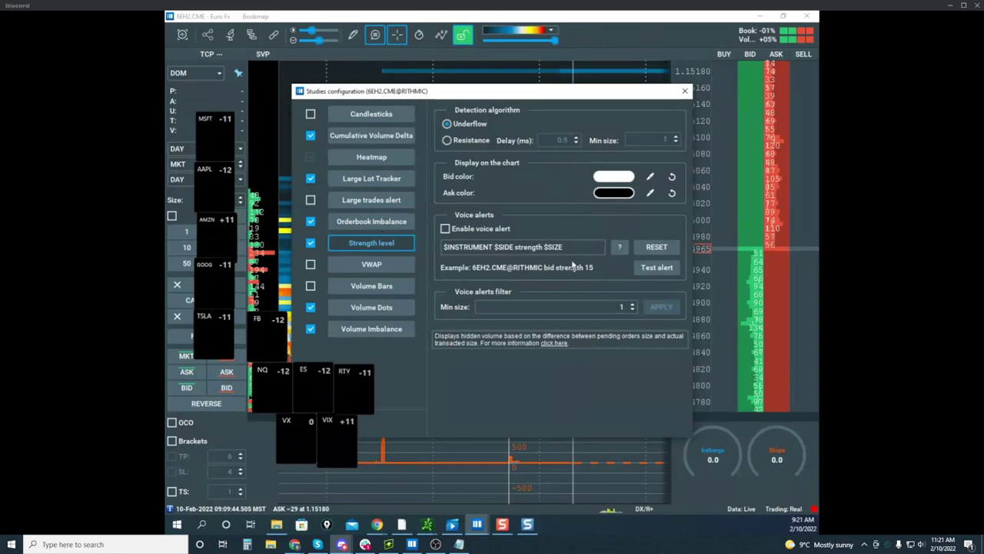
click(683, 91)
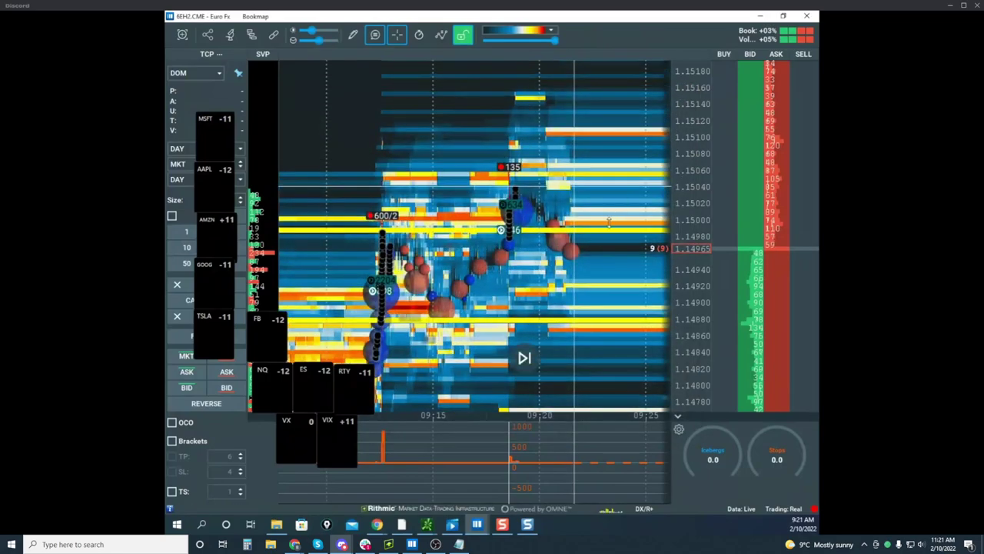
Step: Examine the Euro Fx heatmap around the two yellow lines and the stop and iceberg markers from 09:10 to 09:20
scroll(609, 222, up, 3)
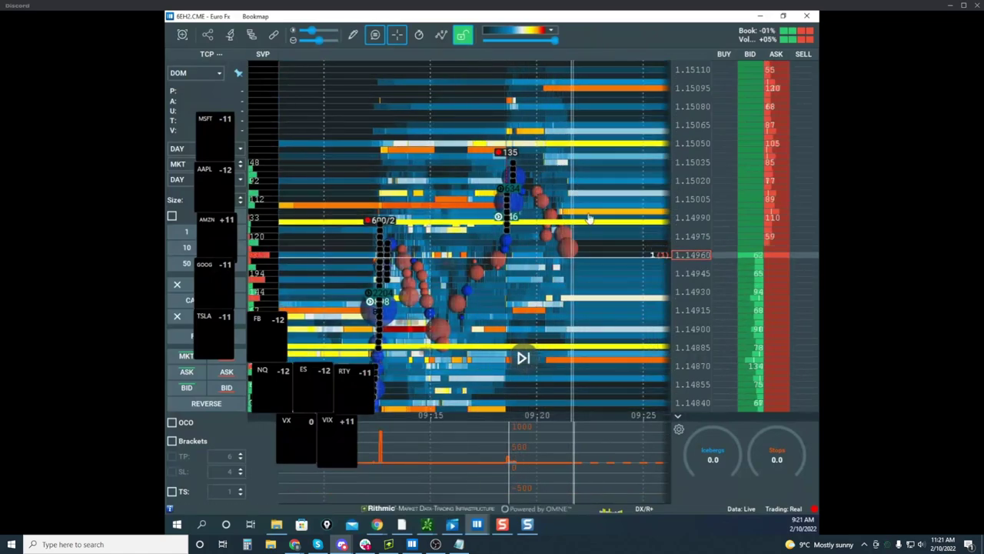
scroll(637, 187, down, 2)
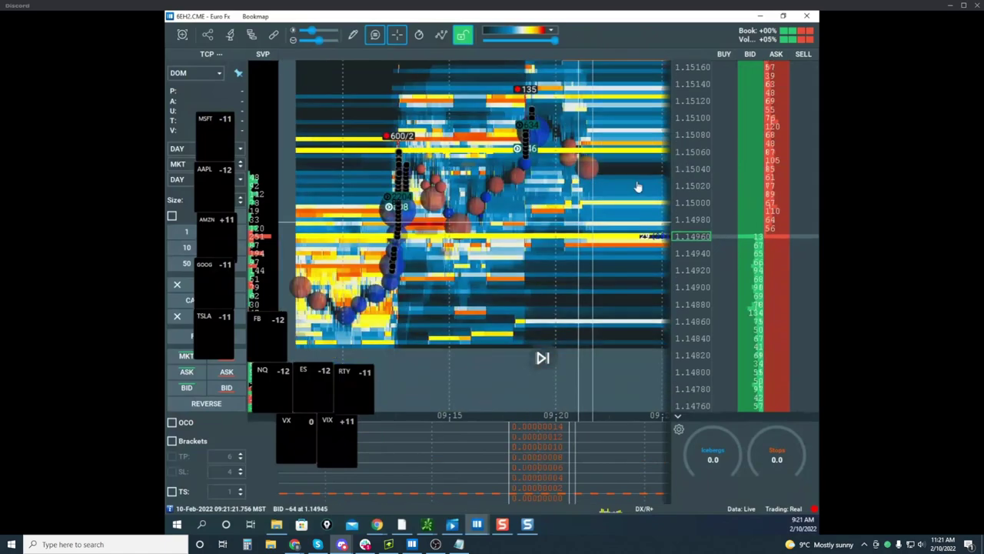
drag(638, 187, 638, 175)
scroll(499, 191, down, 2)
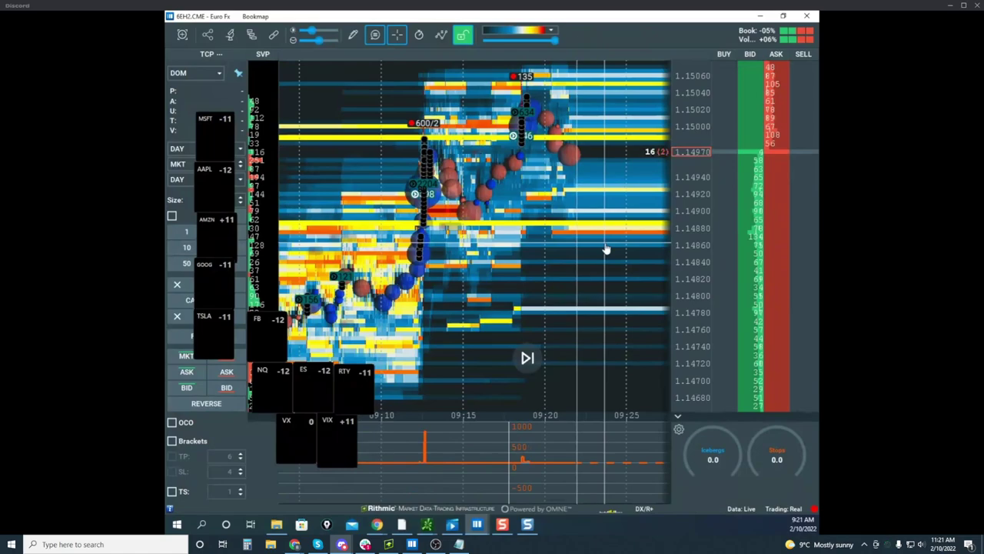
scroll(689, 153, down, 1)
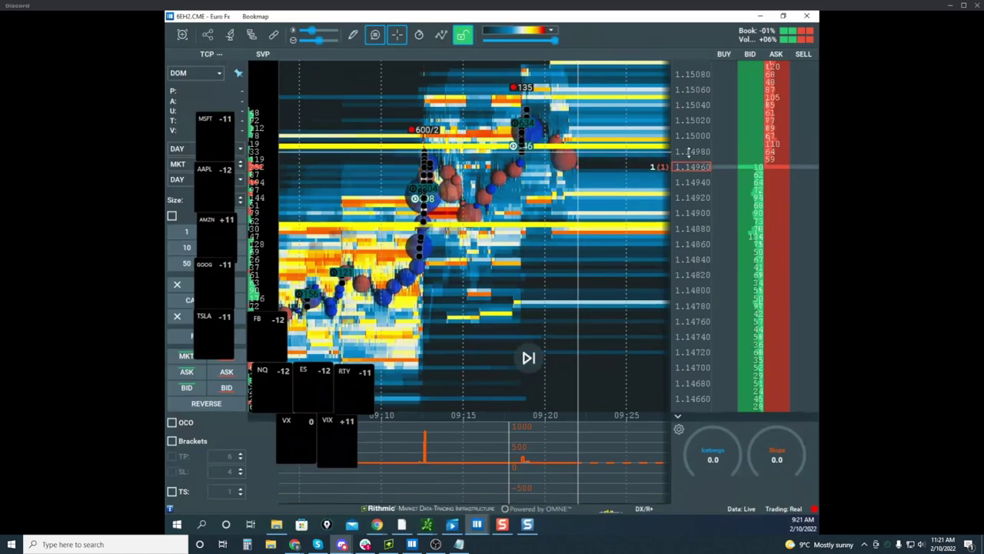
drag(601, 221, 567, 260)
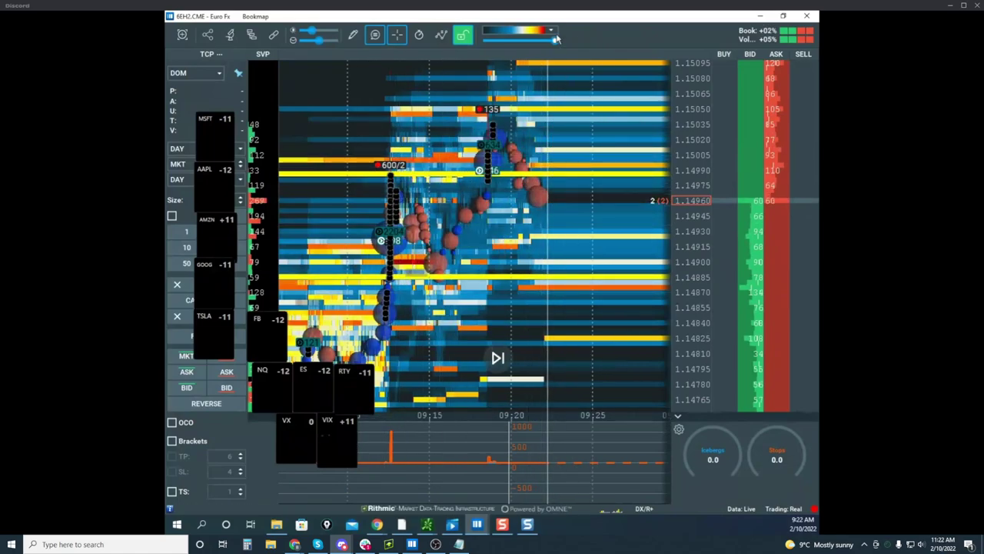
Step: Move the Euro Fx window off this screen and check crude oil price between the two black lines
drag(558, 17, 332, 532)
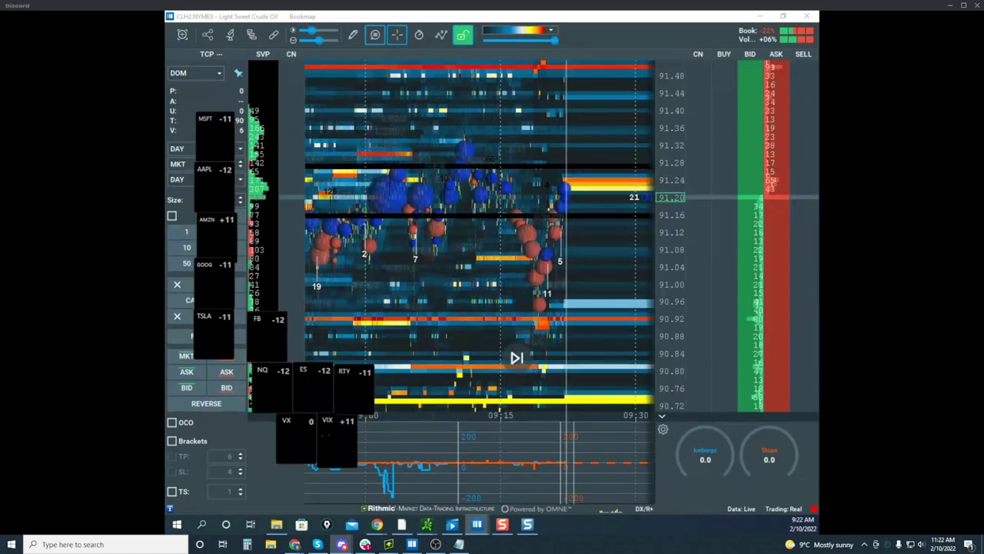
scroll(672, 228, down, 4)
scroll(672, 228, up, 6)
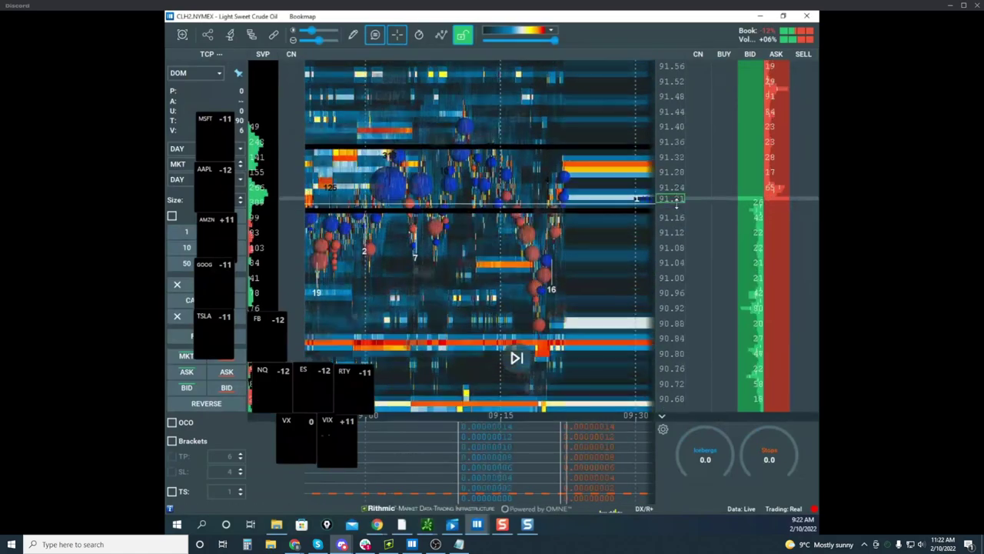
Step: Check the crude oil volume chart in the FalconXtreme Chrome window and move that window off this screen
mouse_move(377, 523)
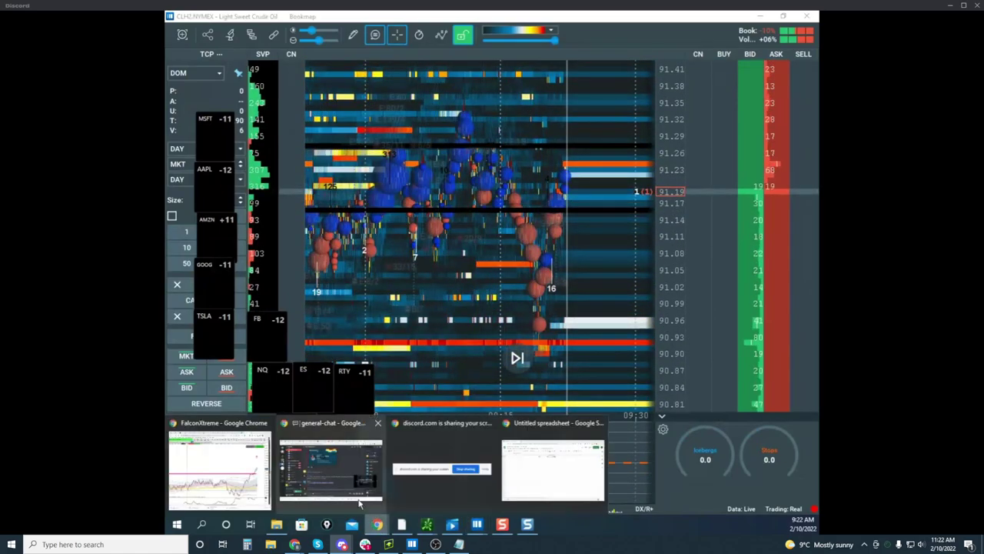
click(219, 462)
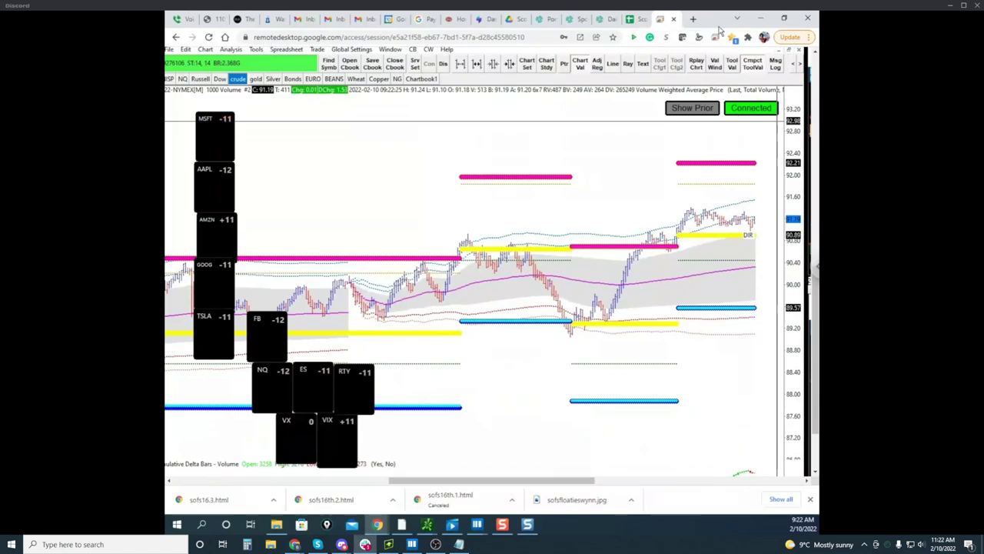
drag(716, 19, 168, 254)
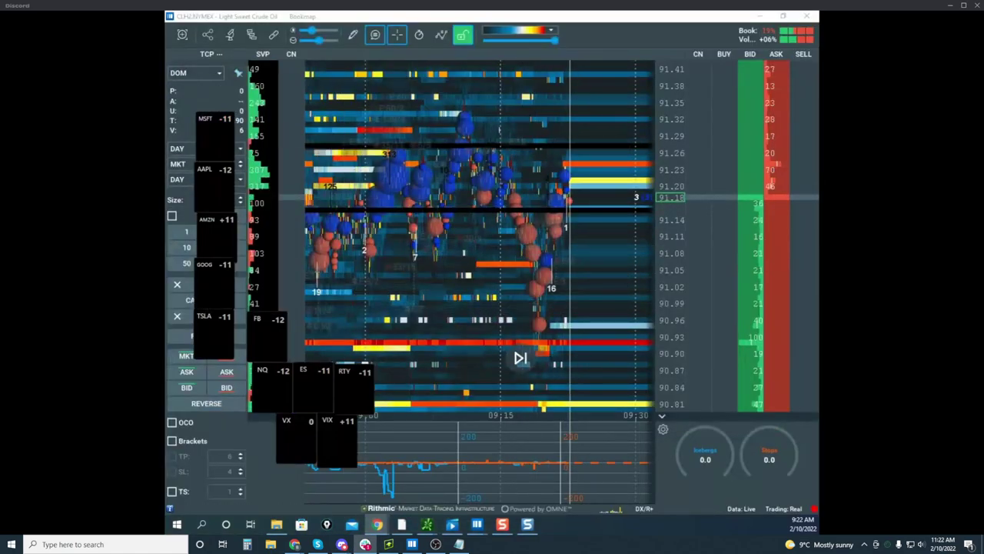
Step: Examine the crude oil heatmap for large resting orders below the 91.16 line and above the 91.27 line
drag(524, 182, 168, 184)
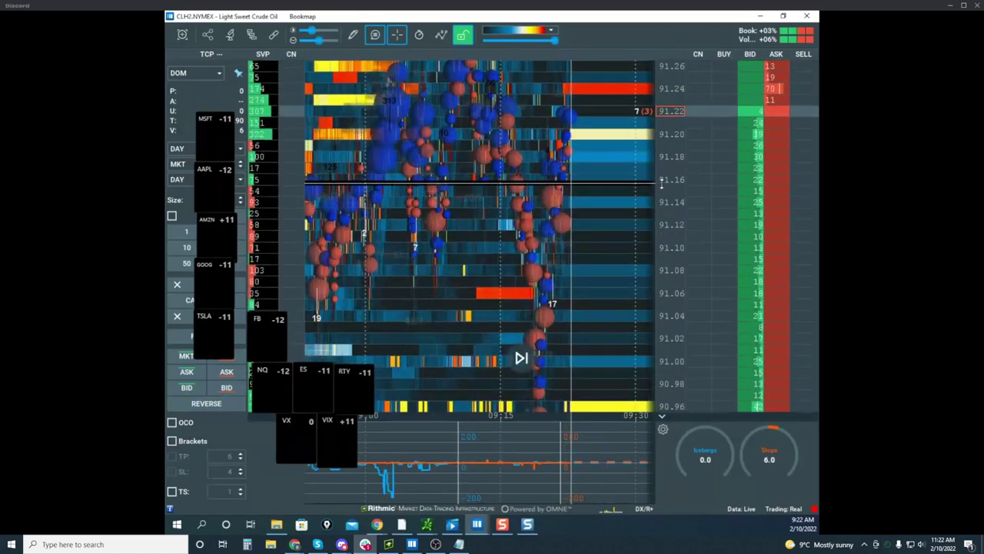
drag(611, 243, 619, 165)
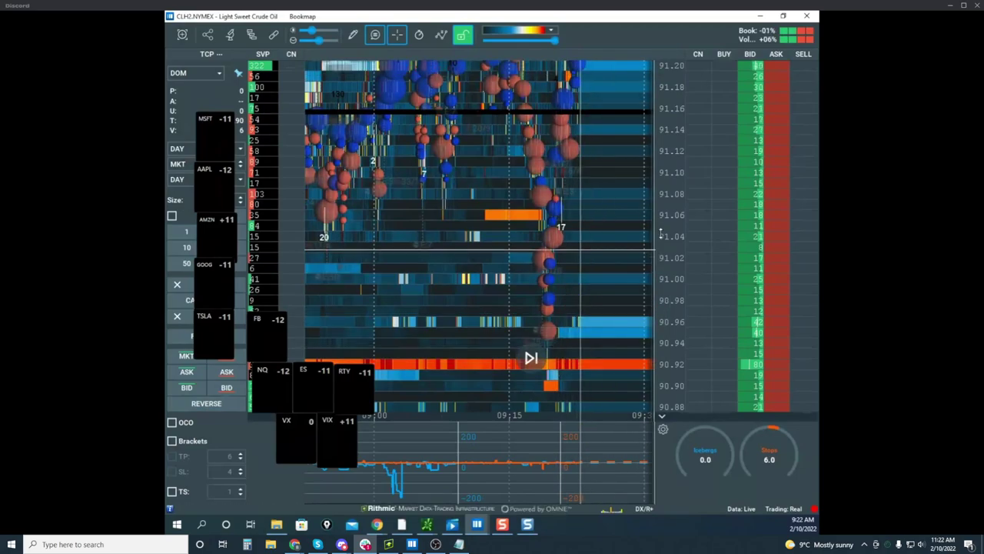
drag(661, 233, 670, 187)
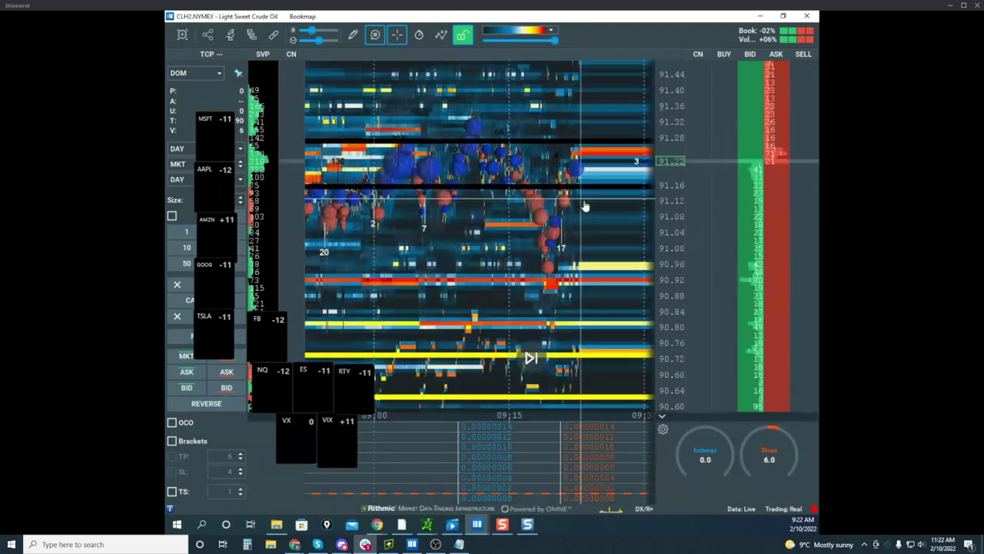
drag(585, 206, 580, 289)
scroll(565, 228, down, 3)
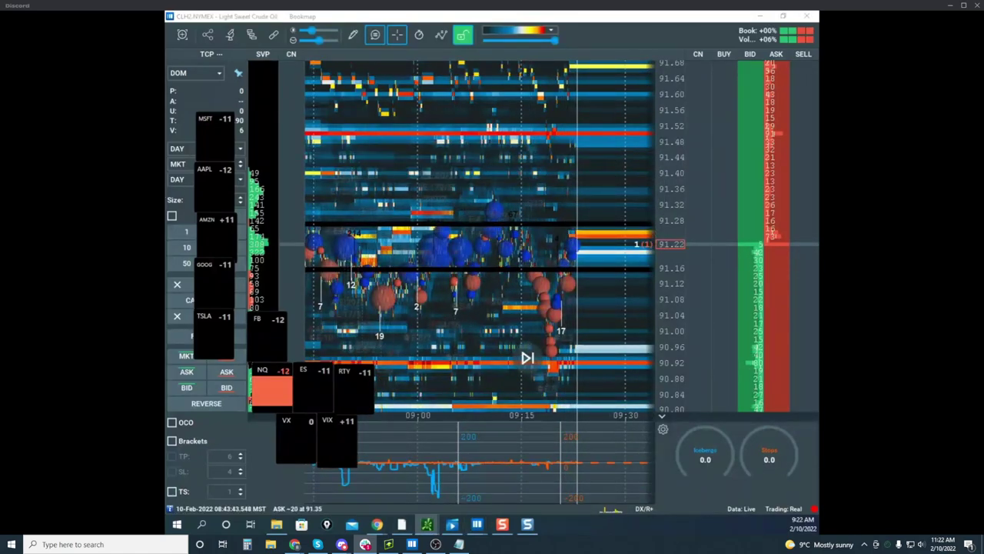
drag(406, 110, 818, 182)
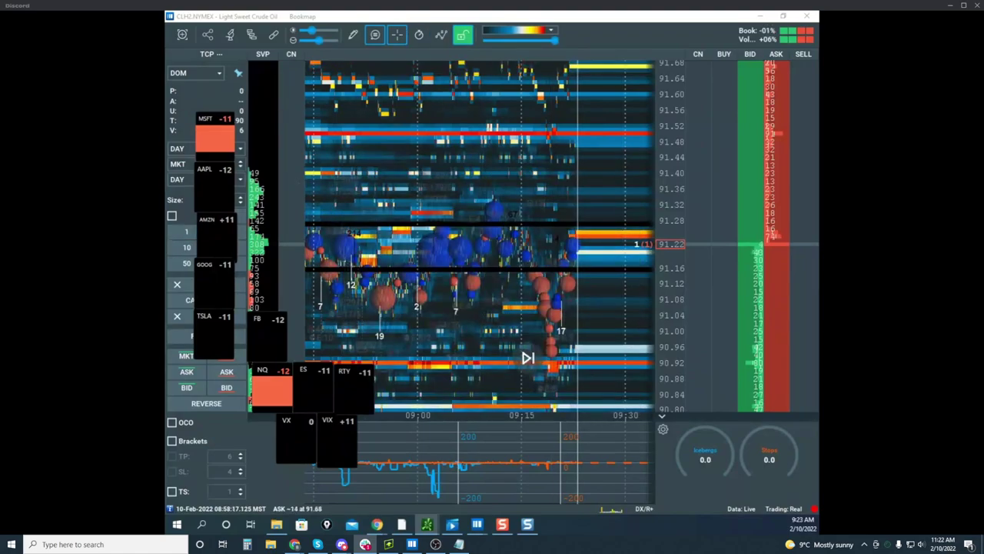
Step: Switch to the untitled Google Sheets spreadsheet, set cell E1 to 23.5, and move its window off this screen
key(alt+Tab)
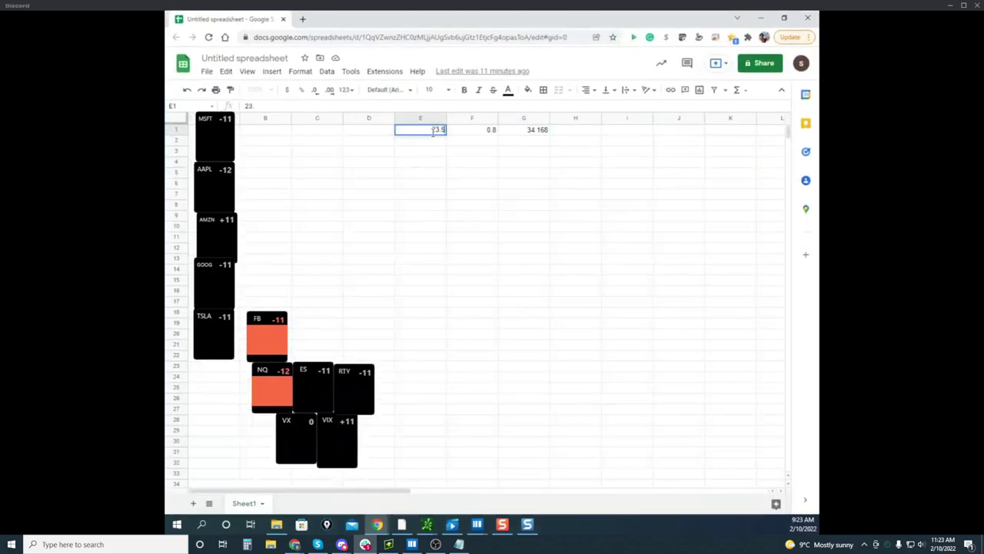
click(546, 206)
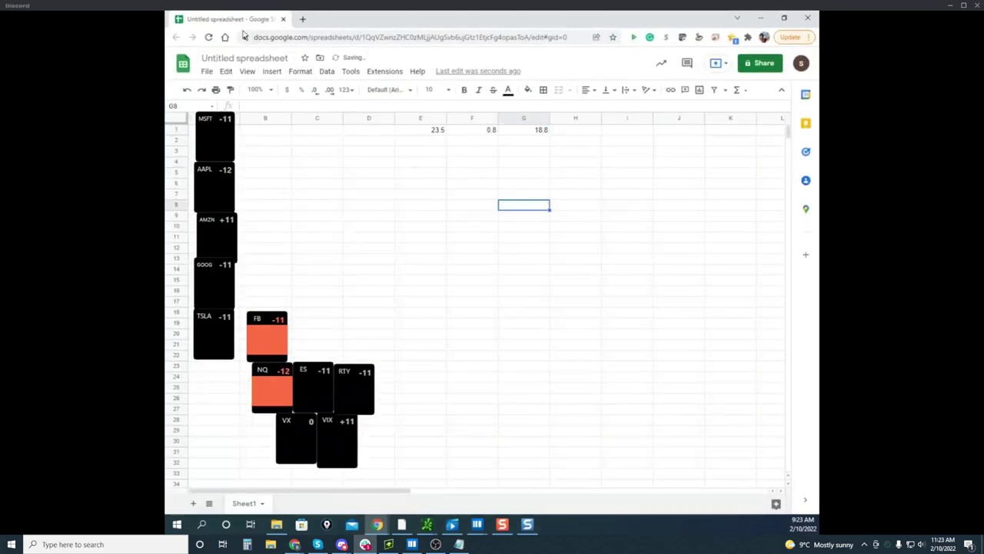
drag(235, 17, 323, 0)
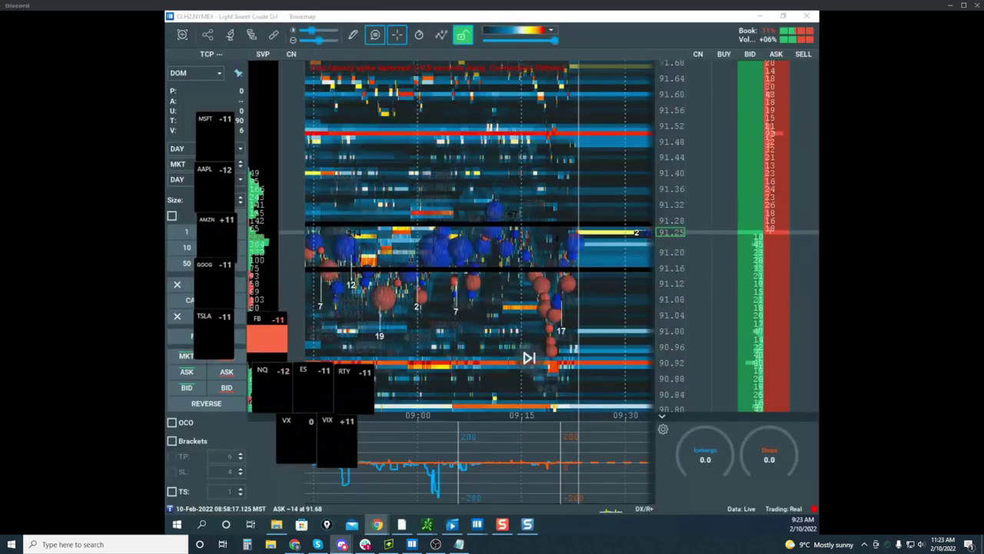
Step: Examine crude oil price and order book liquidity up close around the upper black line near 91.27
scroll(623, 244, up, 4)
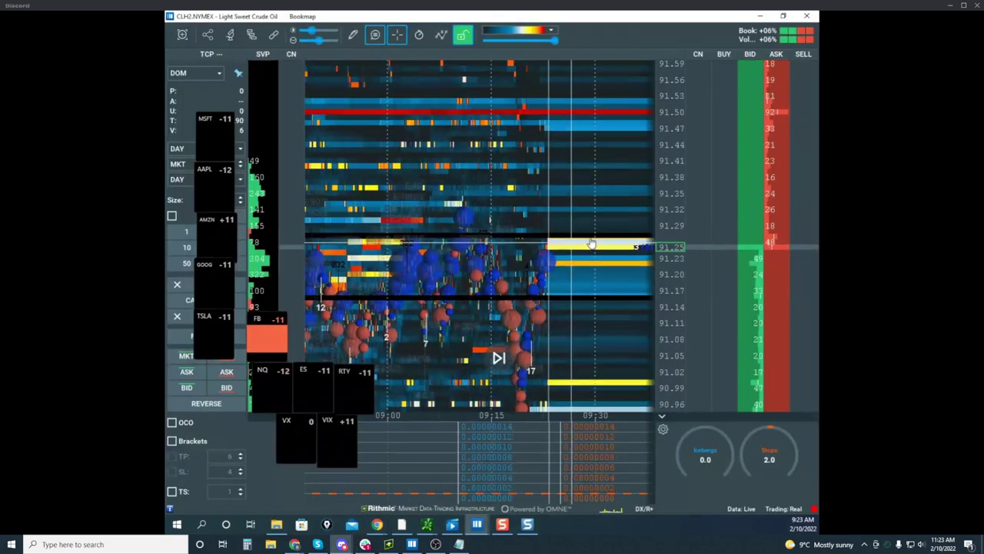
scroll(666, 218, up, 3)
drag(534, 273, 459, 312)
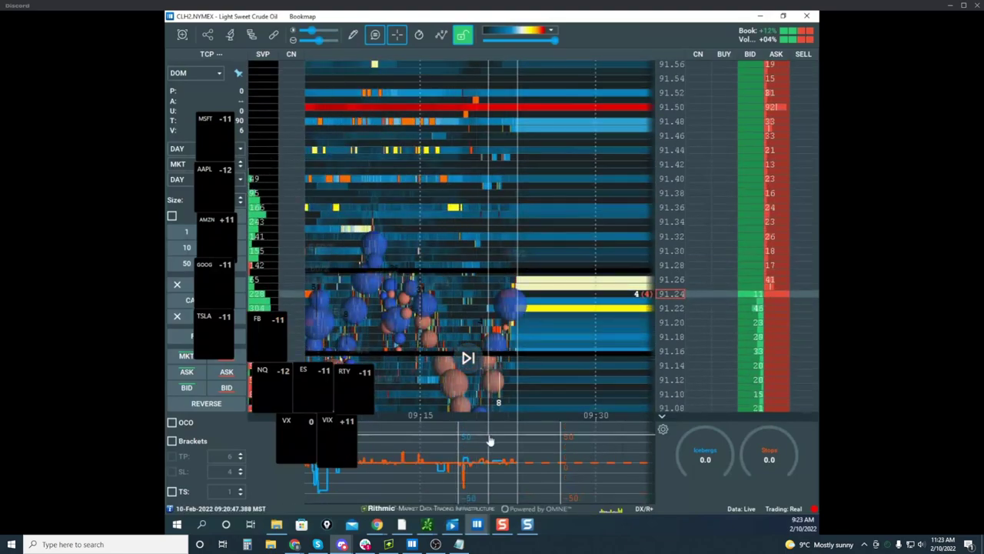
scroll(679, 286, up, 4)
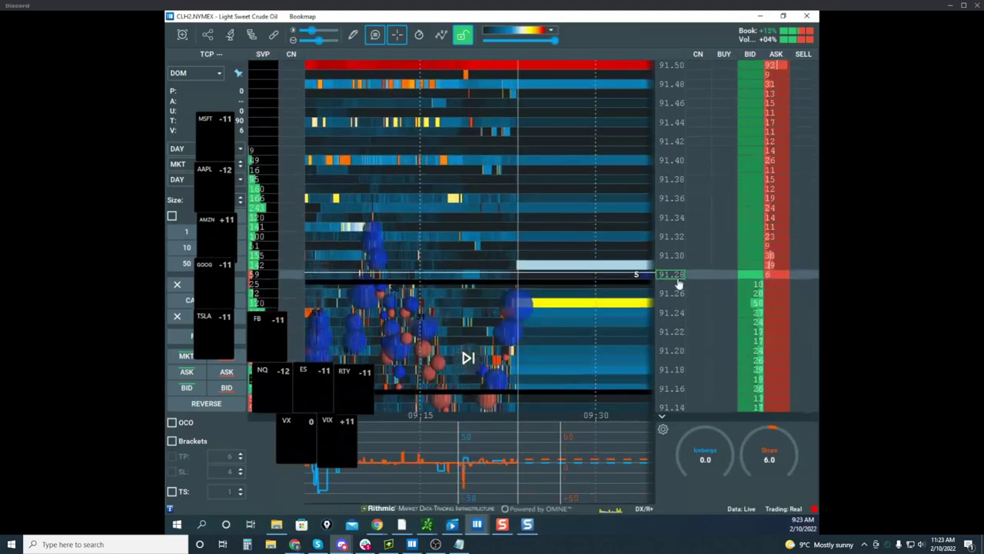
scroll(673, 229, up, 2)
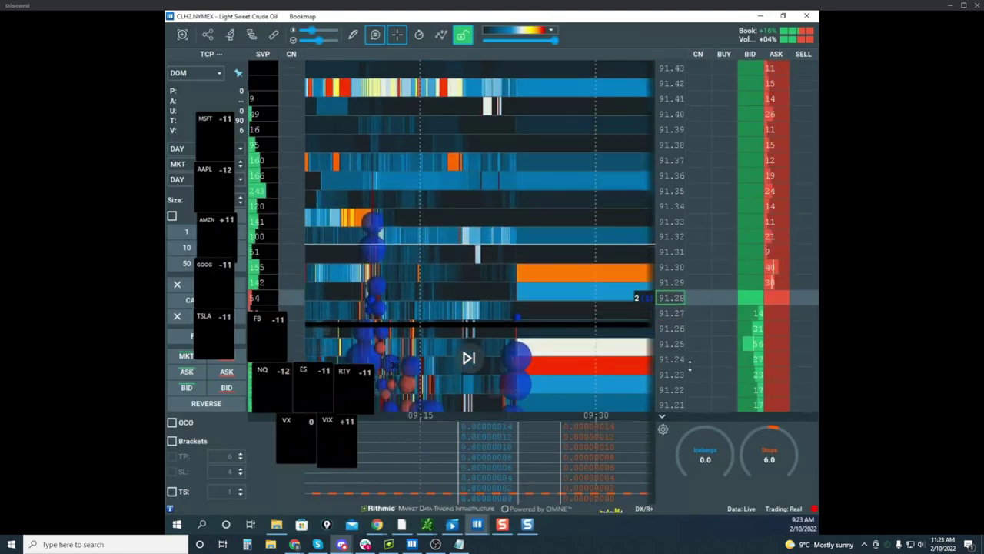
scroll(690, 367, up, 2)
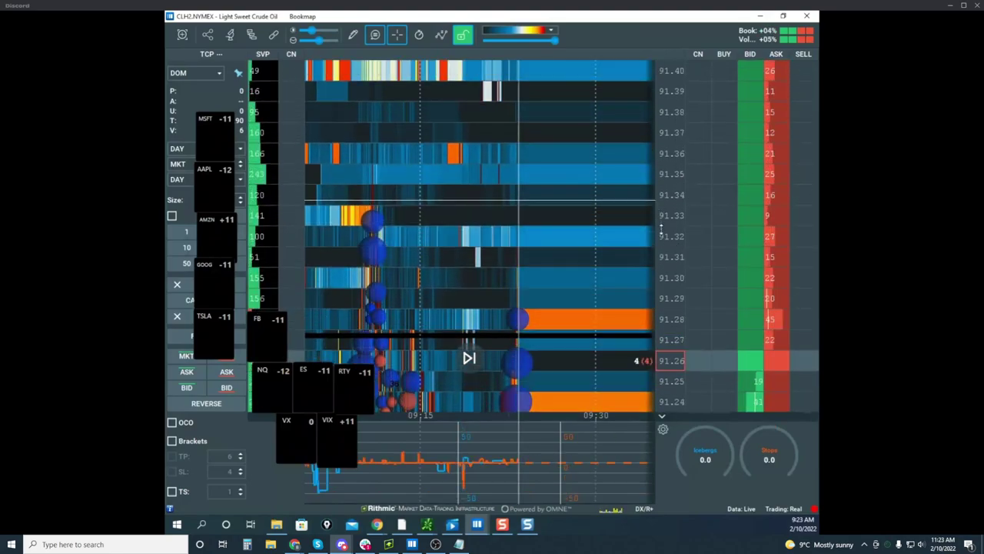
scroll(661, 228, down, 2)
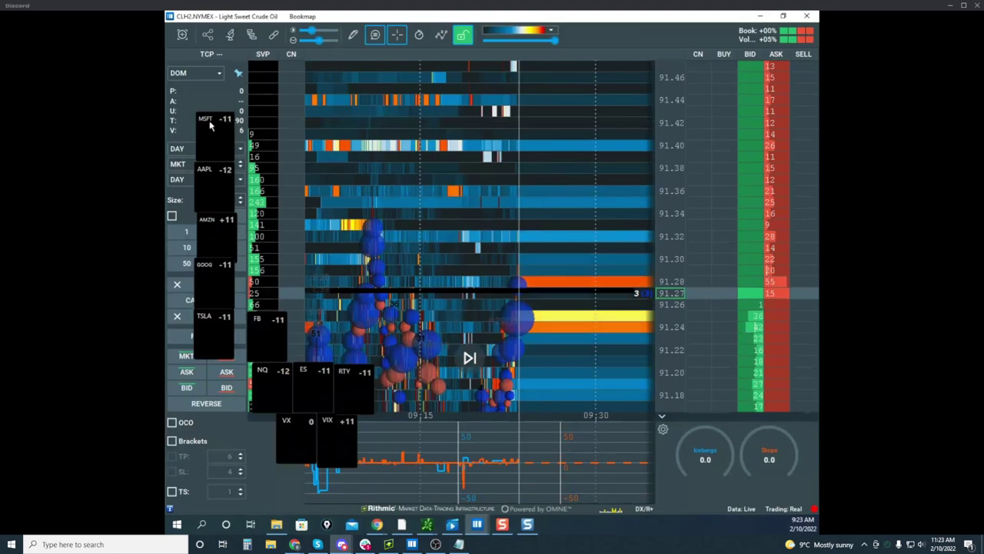
Step: Move the stock ticker tiles clear of the order size field and place a 4-lot crude oil buy stop at 91.46
drag(210, 126, 268, 96)
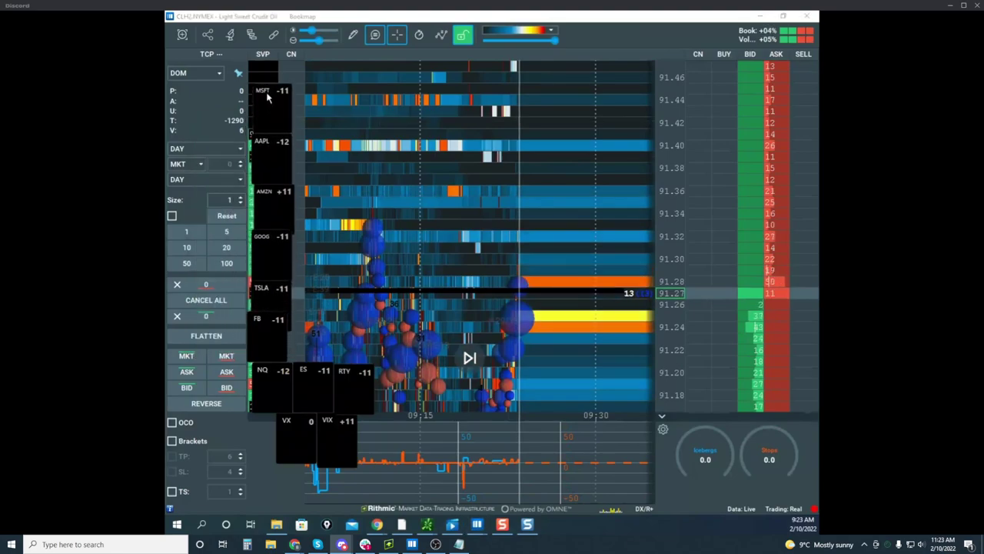
click(241, 198)
click(241, 198)
click(241, 198)
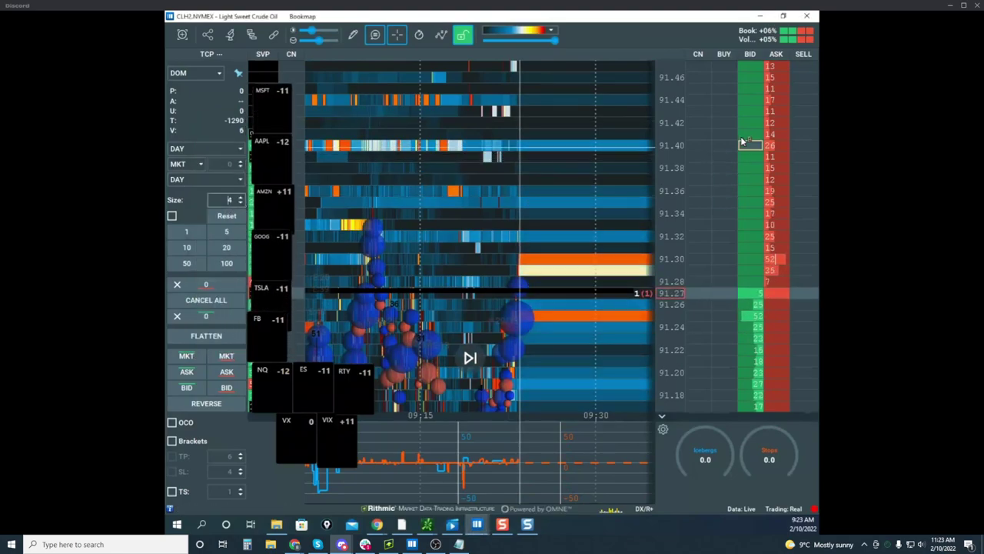
click(748, 81)
Step: Remove the lower black horizontal line near 91.16 from the crude oil heatmap
scroll(661, 182, down, 3)
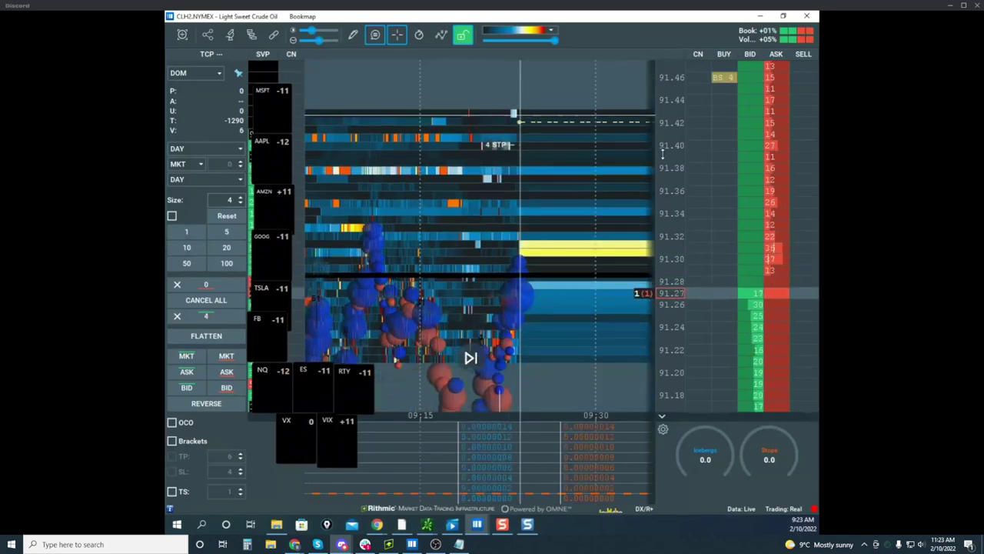
scroll(662, 181, down, 2)
scroll(530, 179, down, 4)
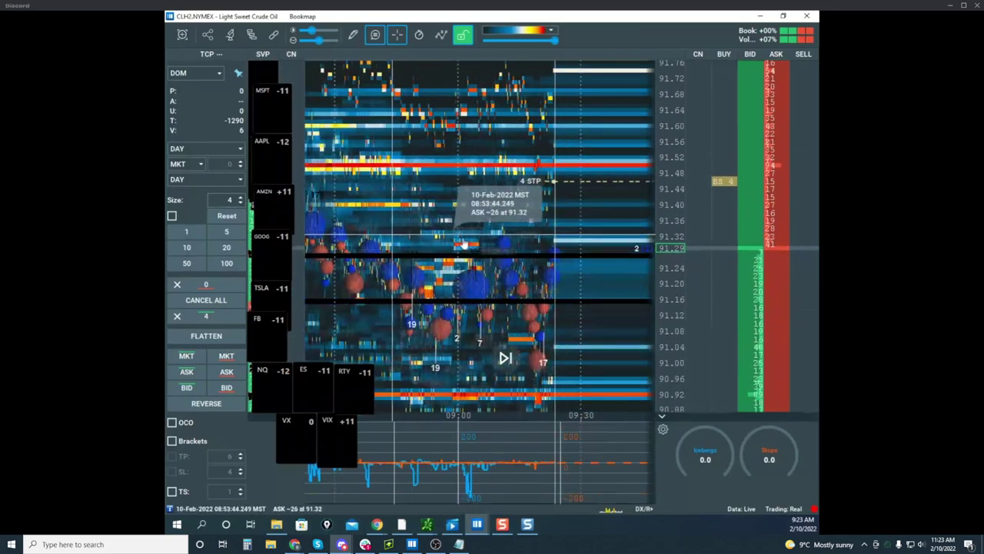
scroll(463, 469, down, 1)
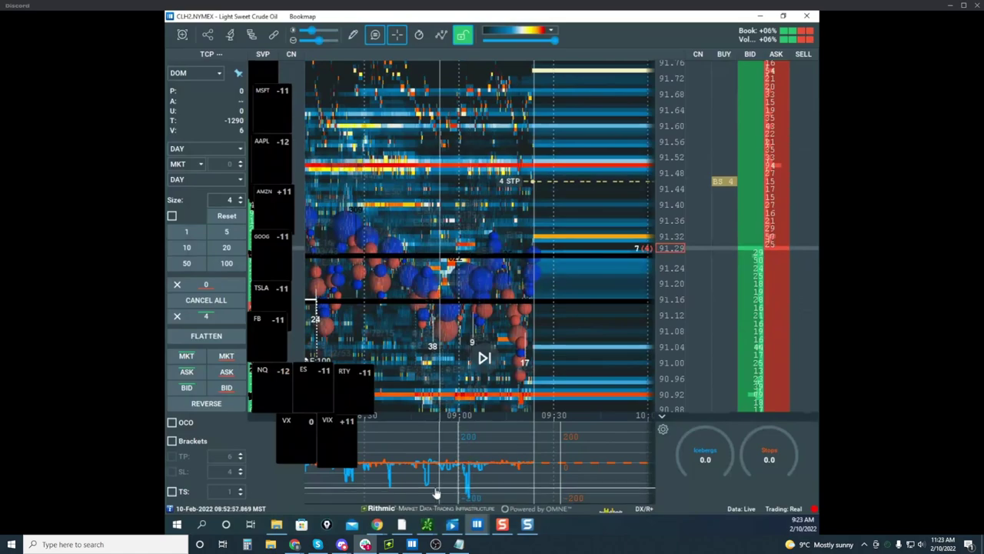
scroll(434, 351, up, 3)
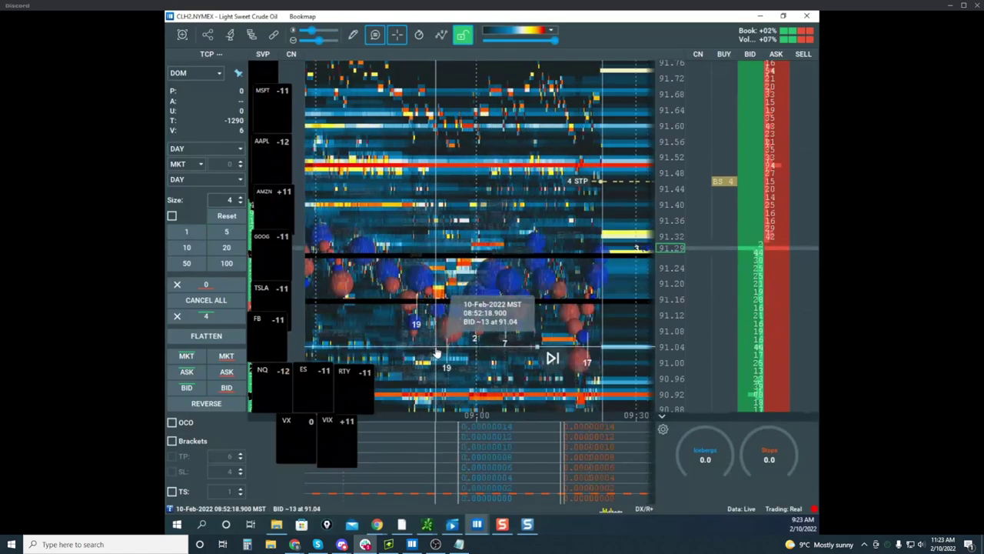
right_click(464, 302)
click(496, 314)
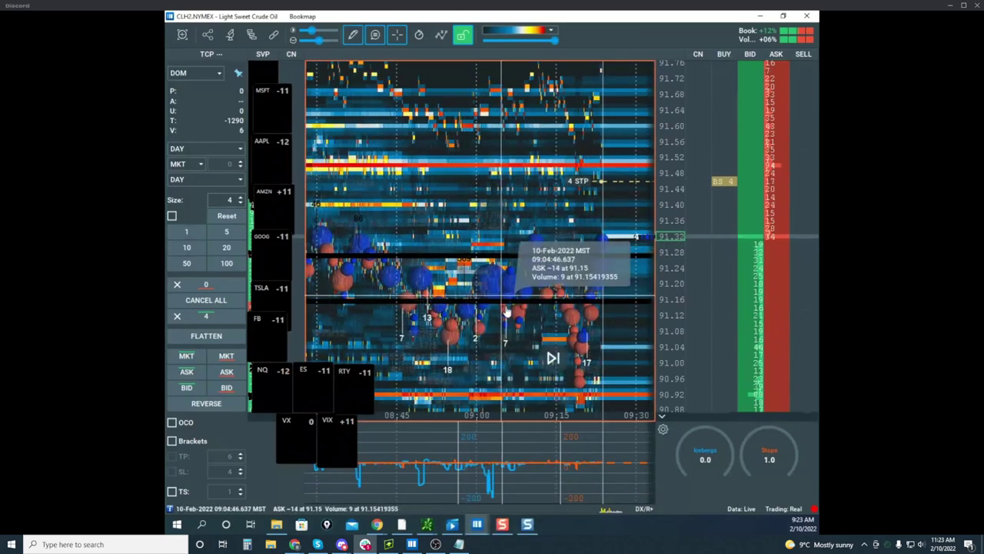
right_click(507, 302)
click(524, 341)
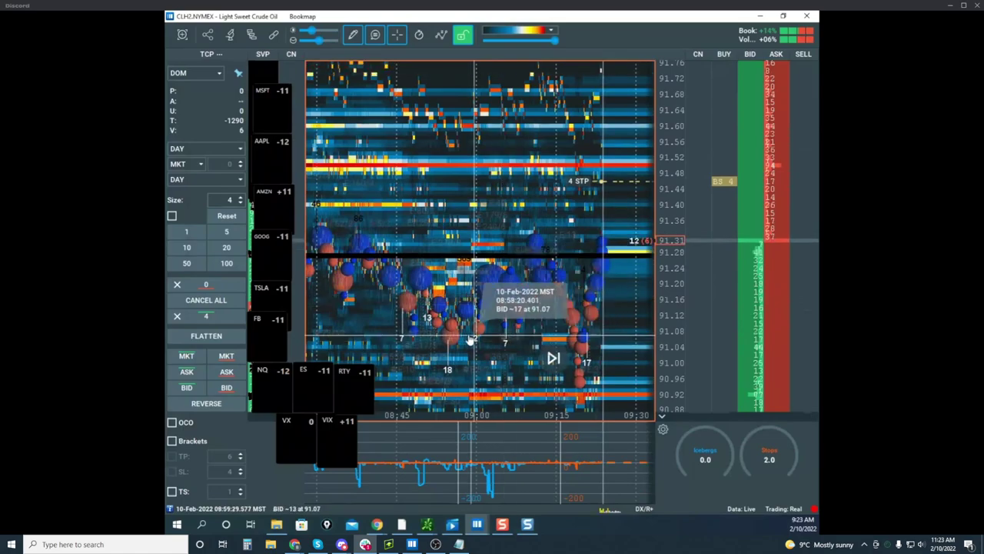
Step: Draw a horizontal line at about 91.06 on the crude oil heatmap and turn drawing mode off
scroll(466, 361, down, 2)
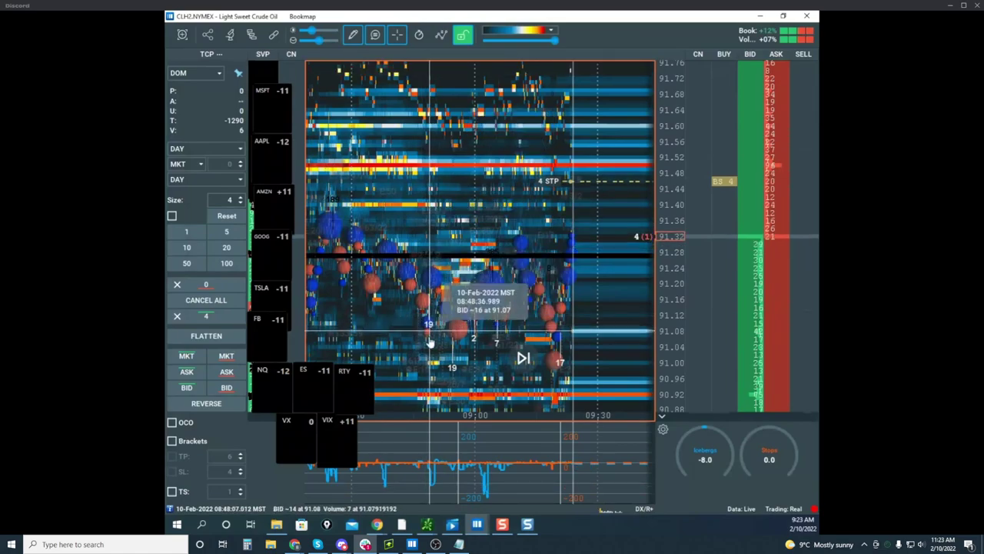
click(353, 34)
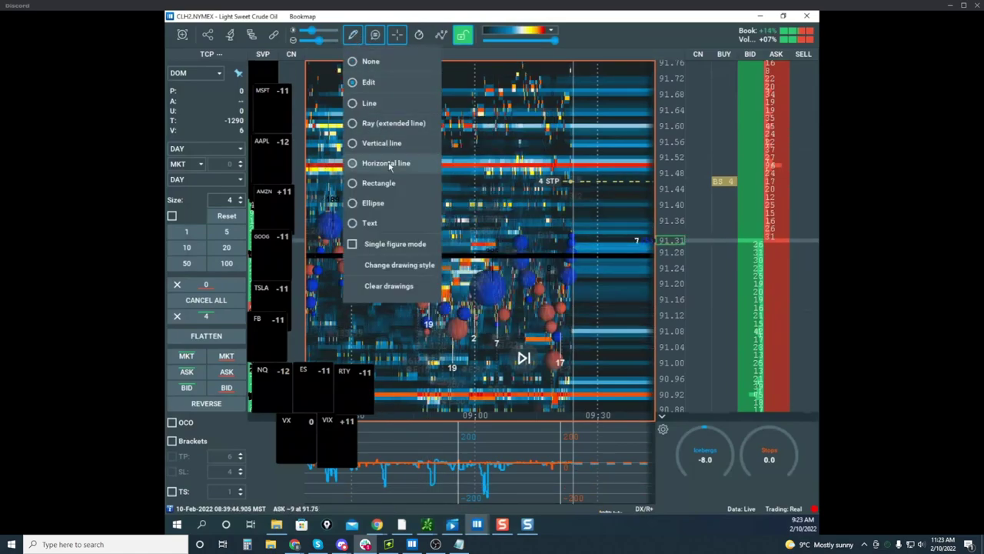
click(387, 163)
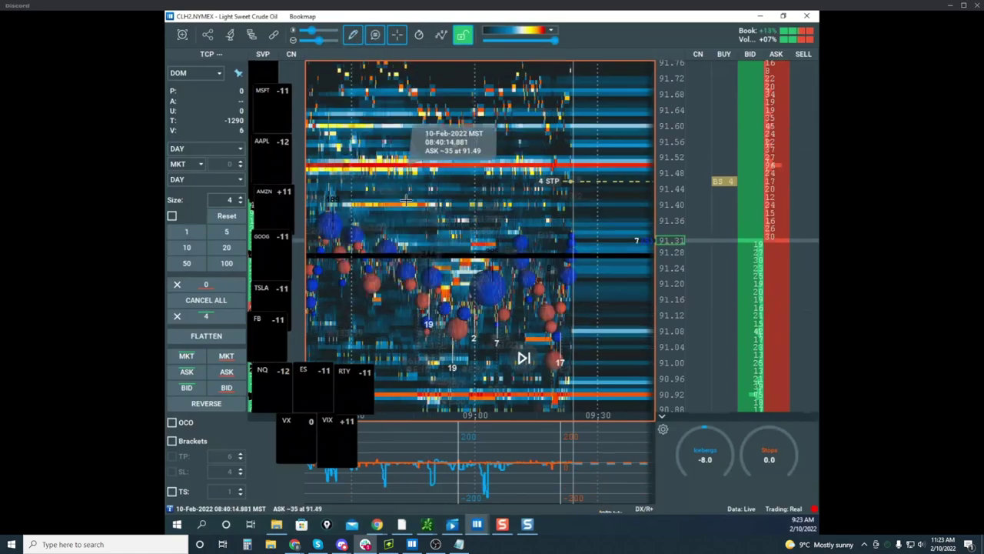
click(440, 336)
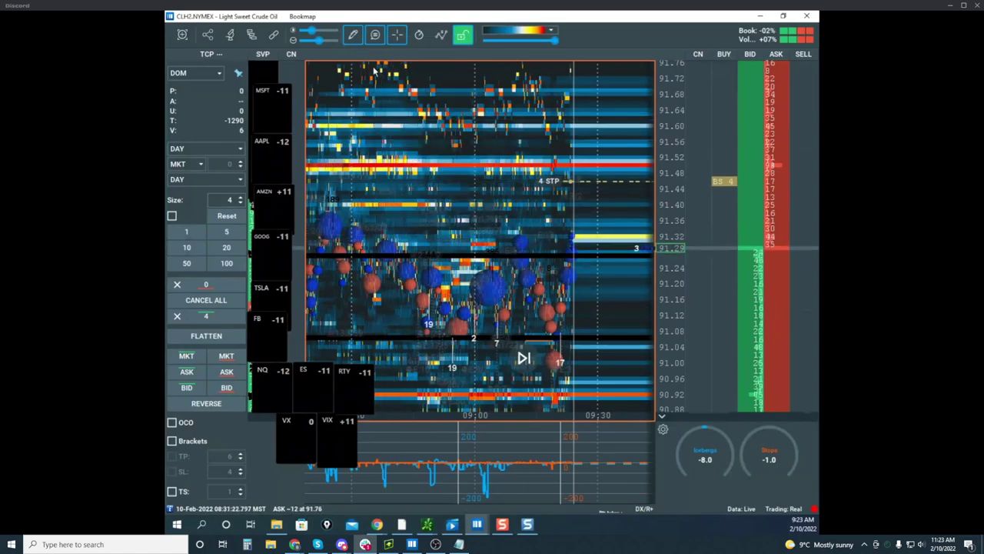
click(353, 35)
click(373, 67)
Step: Remove the upper black horizontal line near 91.27 from the crude oil heatmap
right_click(440, 256)
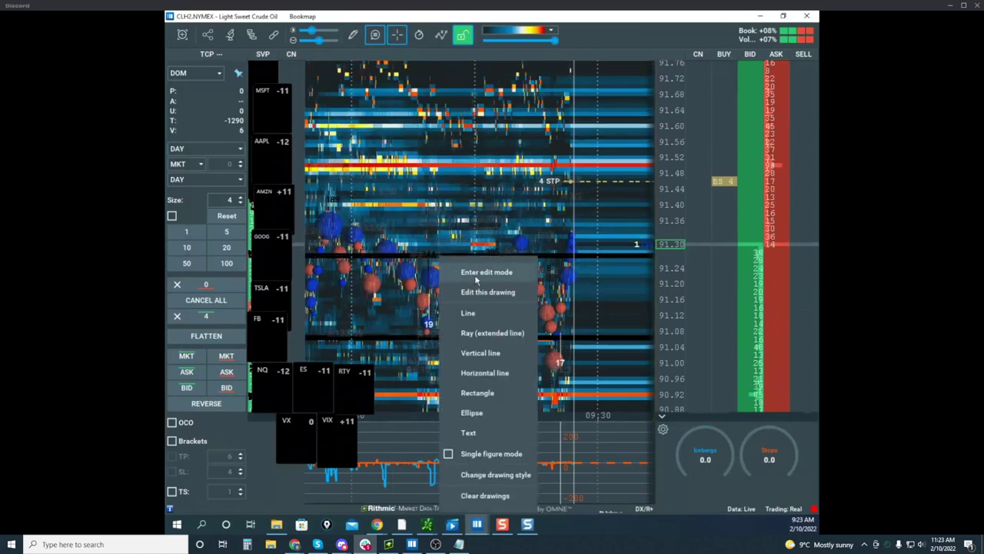
click(480, 273)
right_click(467, 259)
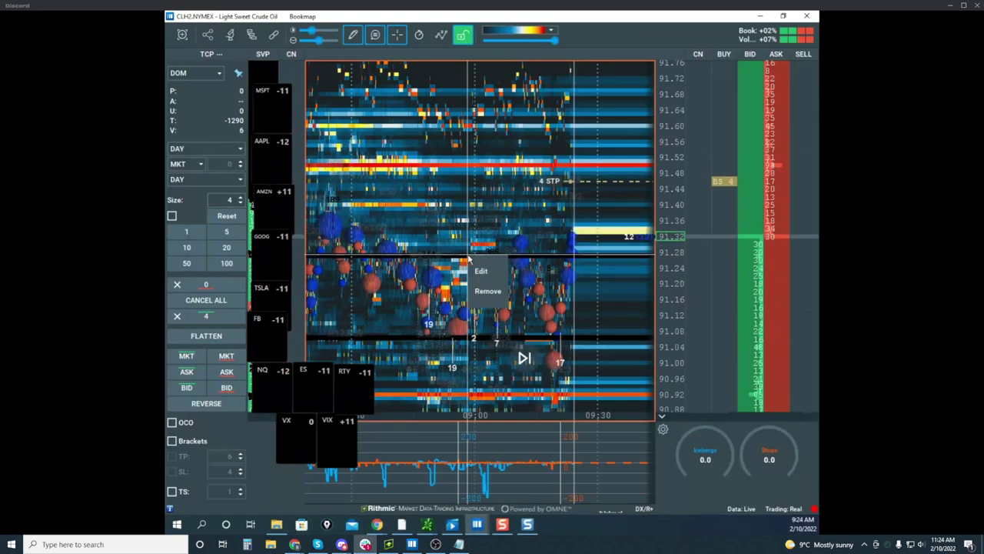
click(487, 290)
Step: Draw a horizontal line at about 91.31 on the crude oil heatmap and turn drawing mode off
right_click(343, 60)
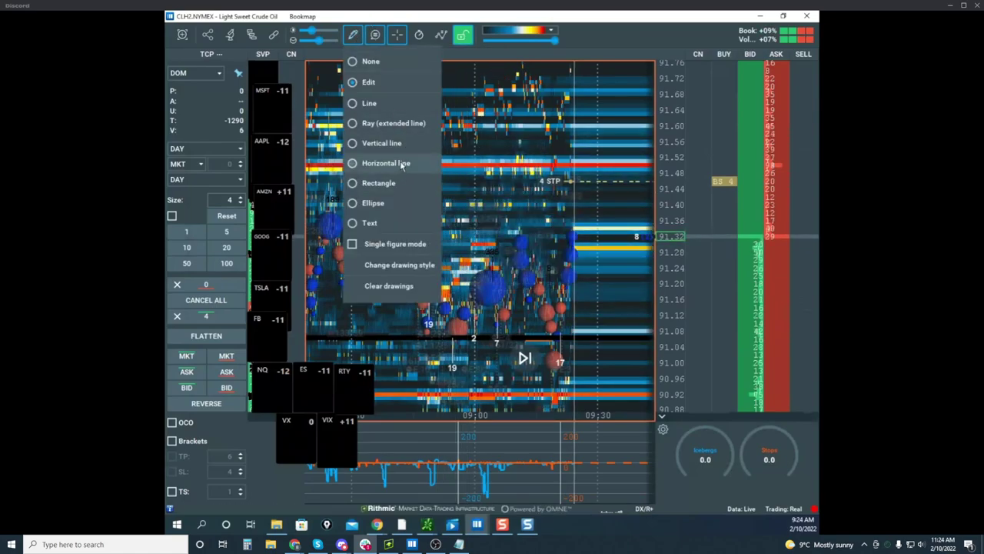
click(400, 160)
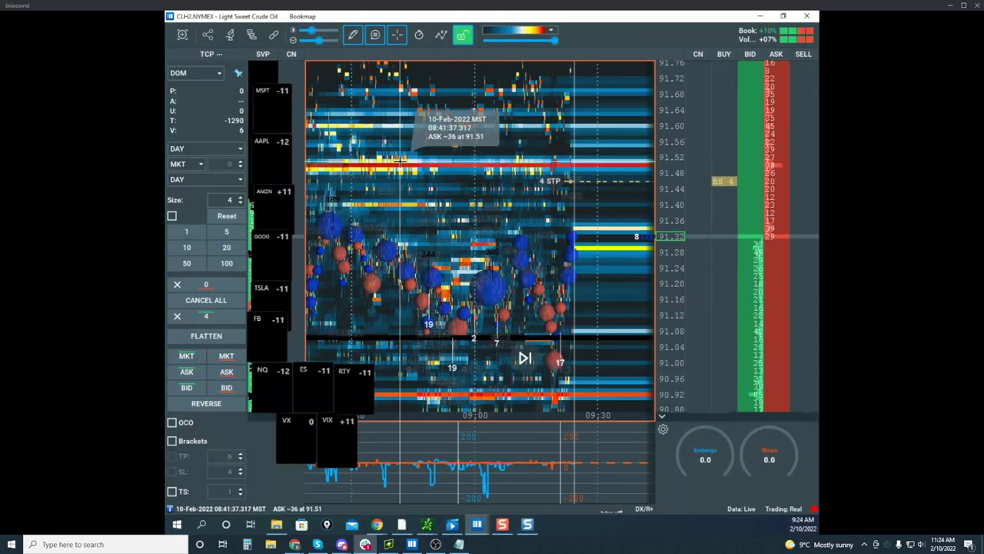
click(407, 238)
click(353, 34)
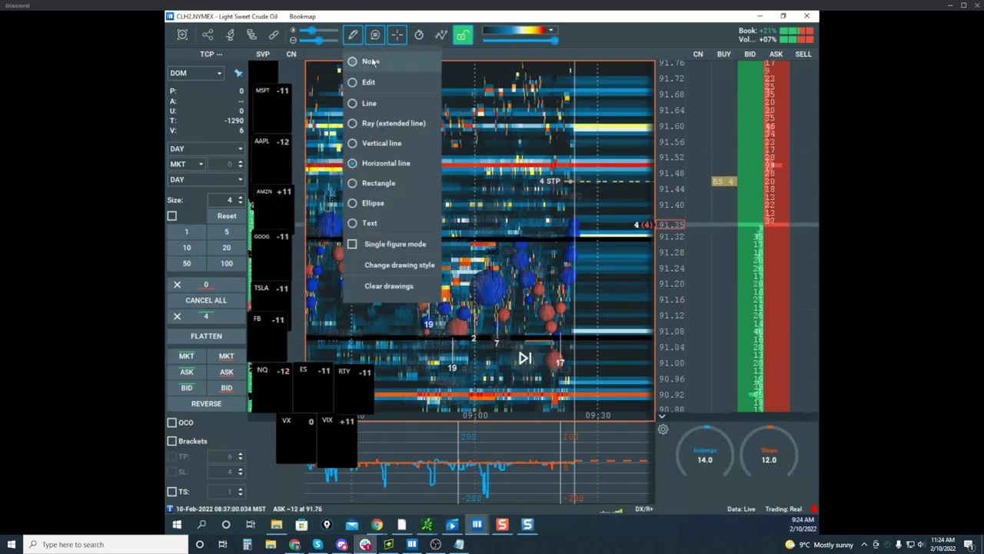
click(371, 61)
Step: Place the 4-lot crude oil buy stop at 91.50 in place of the one at 91.46
scroll(450, 129, down, 3)
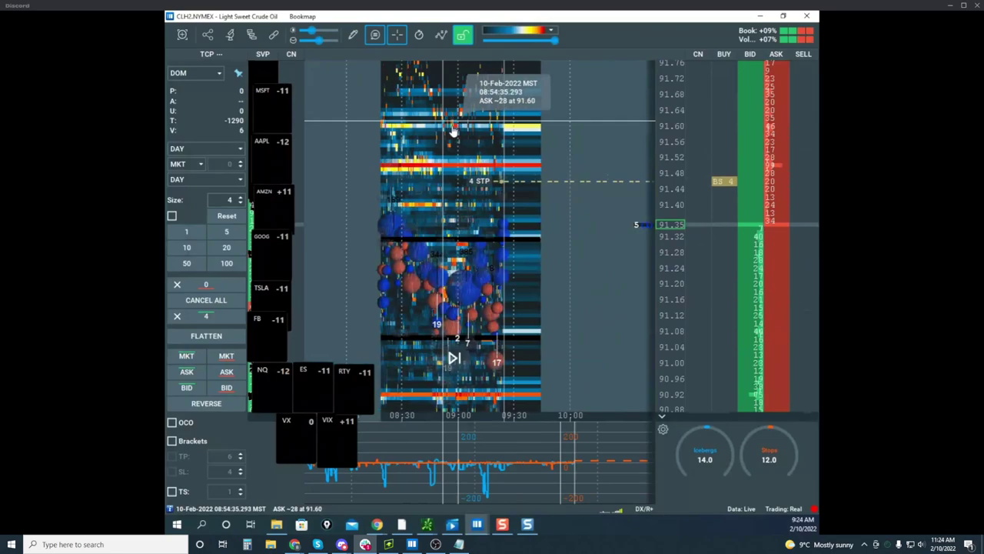
scroll(677, 237, up, 4)
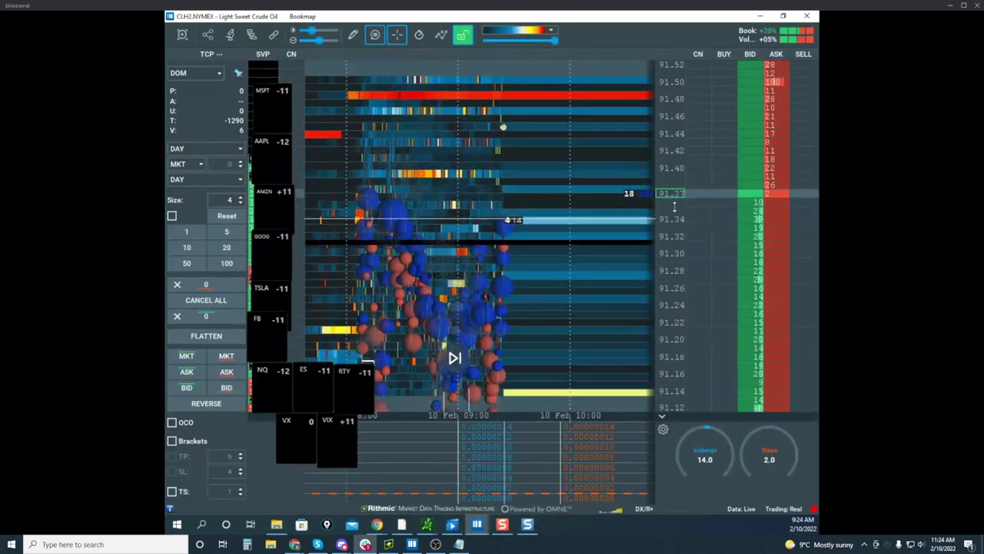
click(721, 110)
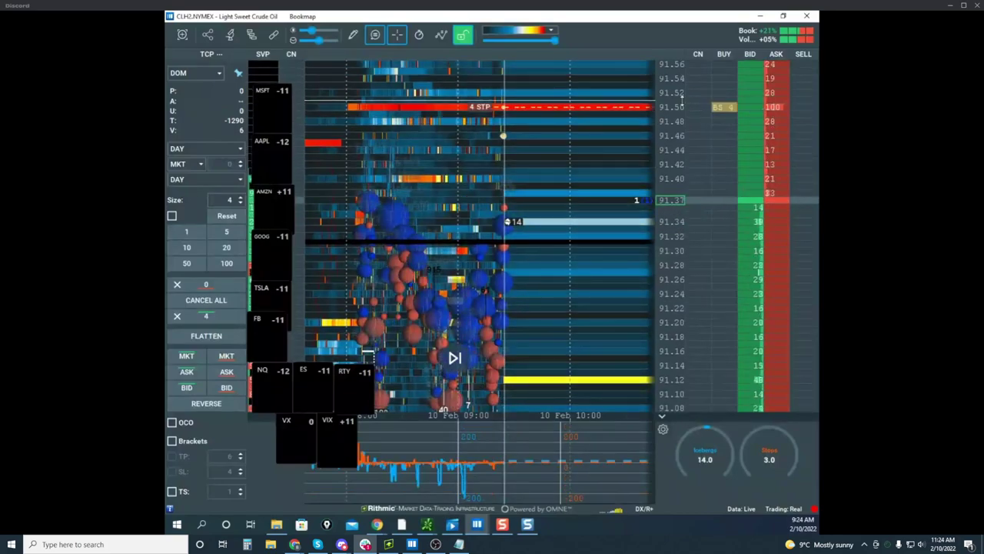
scroll(666, 156, down, 3)
scroll(667, 156, down, 1)
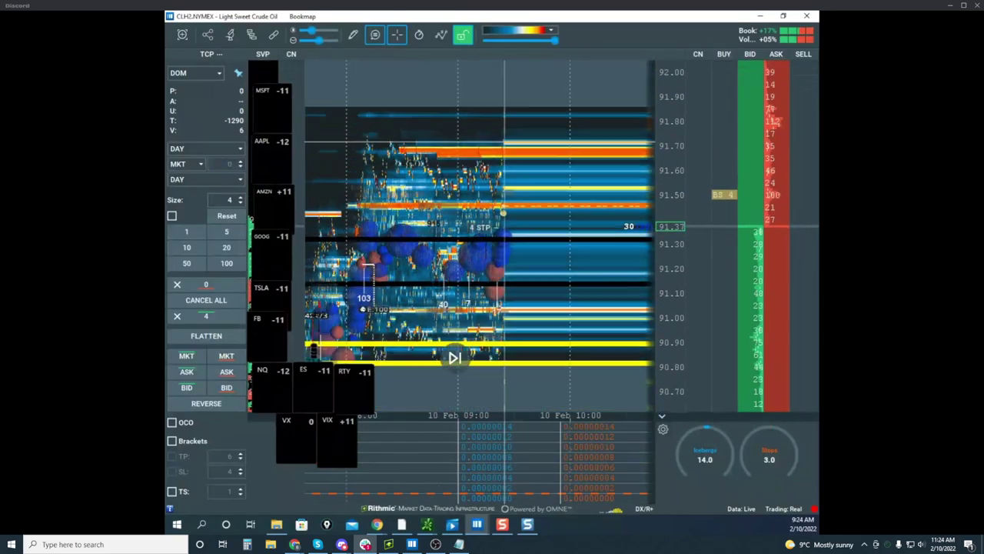
Step: Check the crude oil 1000 Volume chart in the Chrome remote desktop window and move that window off this screen
drag(167, 240, 668, 209)
double_click(668, 208)
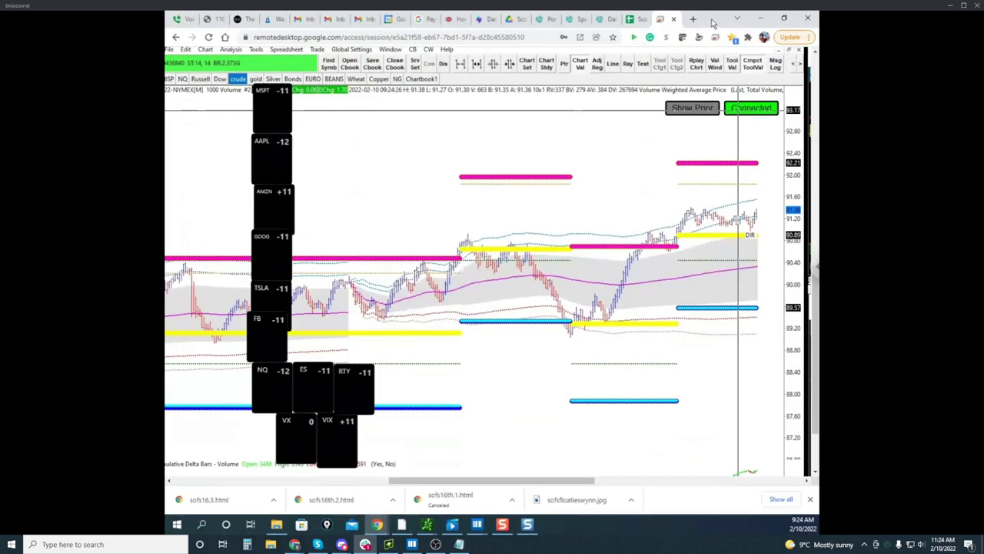
drag(711, 23, 170, 215)
Step: Examine crude oil liquidity around the 91.50 buy stop and keep the Bookmap window maximized
drag(677, 223, 677, 184)
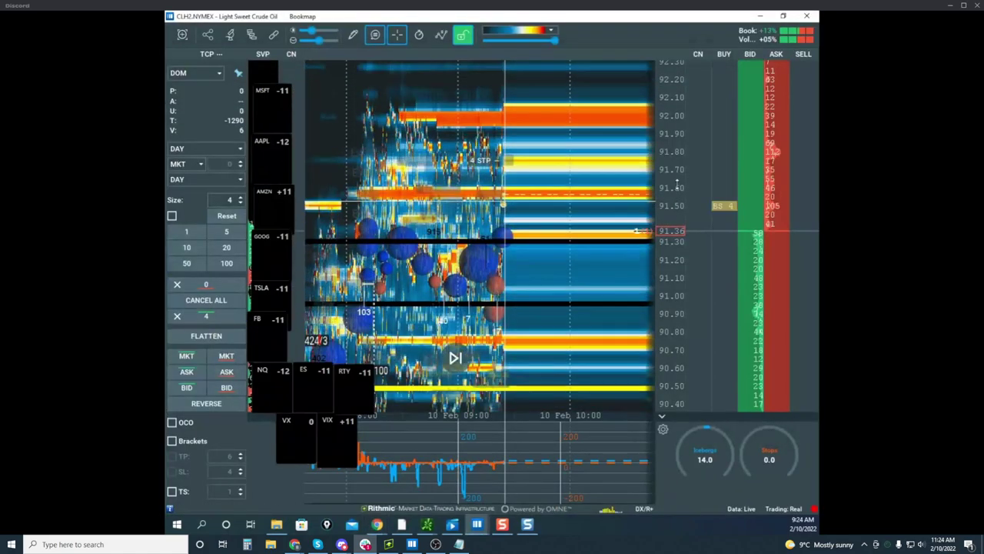
scroll(578, 215, up, 2)
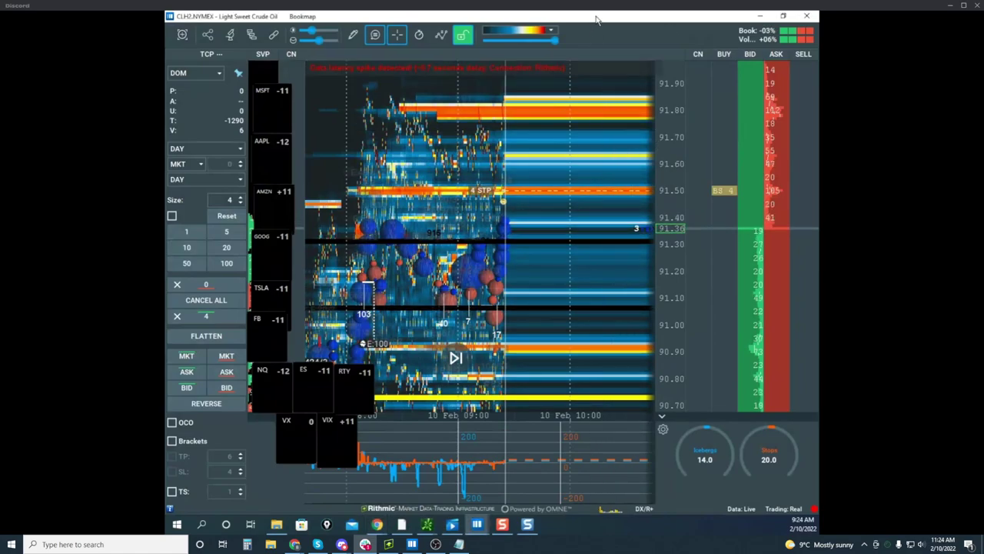
drag(542, 21, 556, 72)
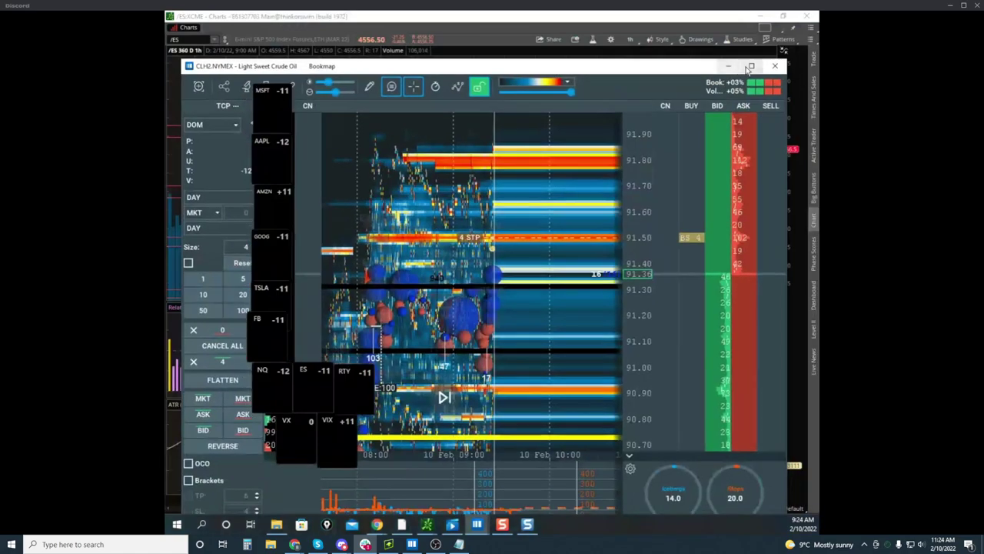
click(749, 67)
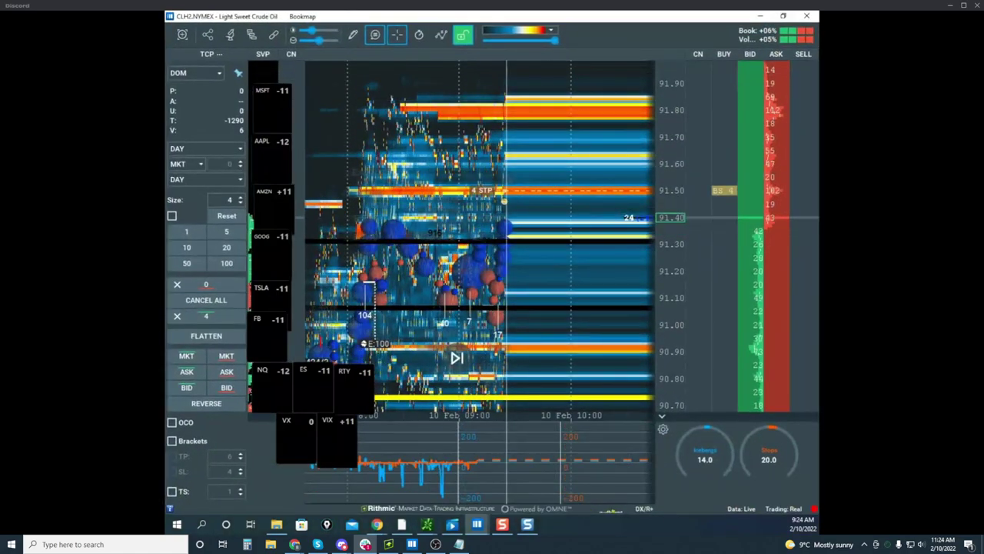
Step: Bring the E-Mini Nasdaq-100 Bookmap window onto this screen, maximize it, and examine its liquidity above and below the current price
drag(463, 531, 497, 42)
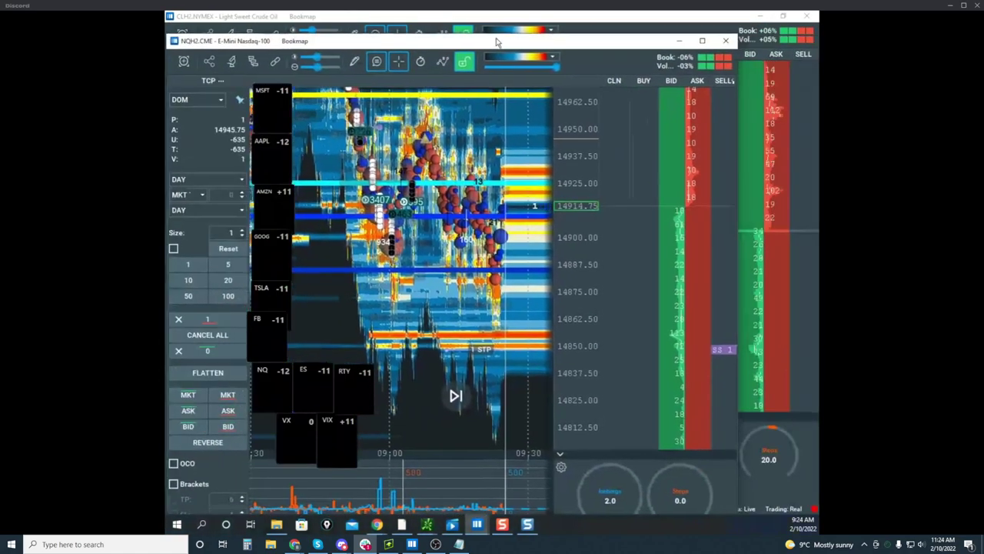
click(702, 41)
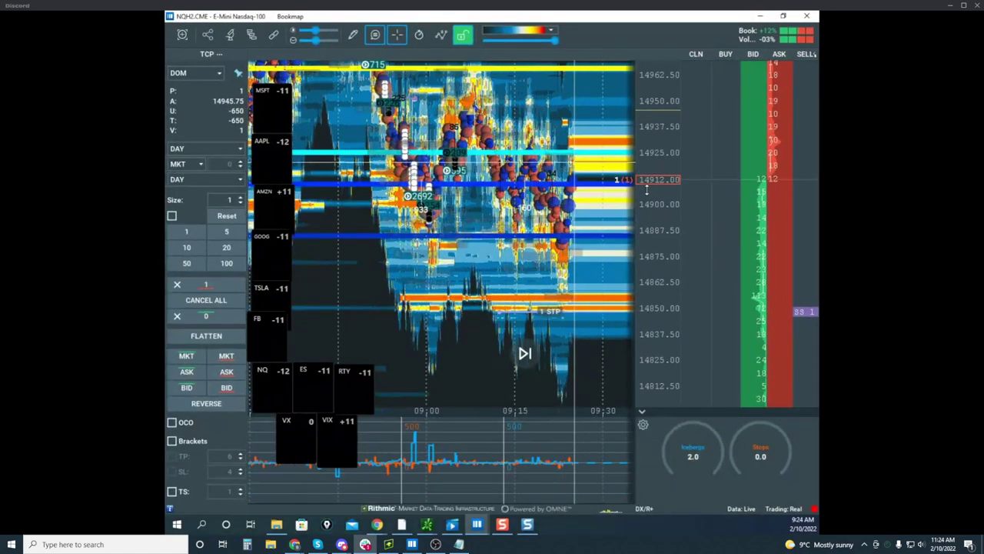
mouse_move(643, 194)
mouse_down()
mouse_move(640, 206)
mouse_move(657, 185)
mouse_up()
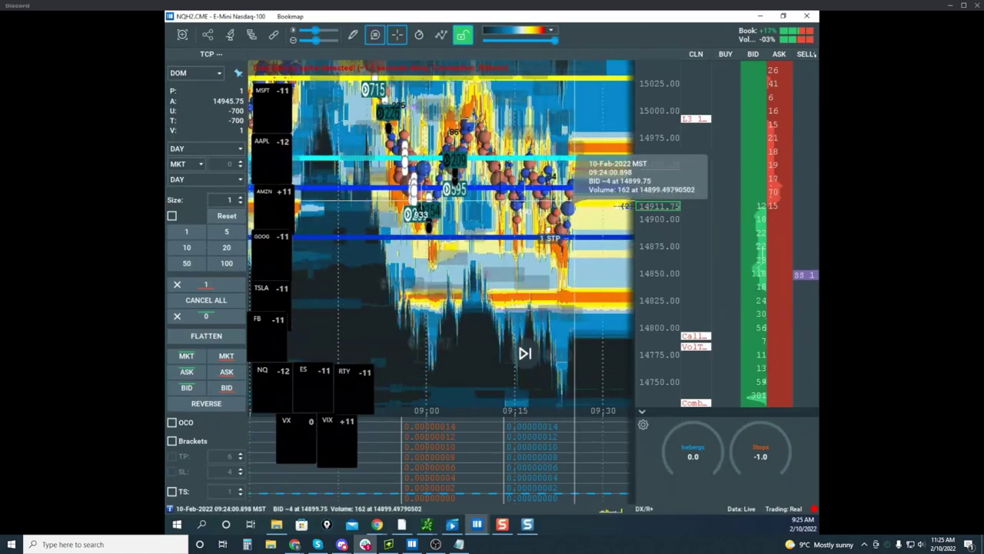
drag(565, 288, 521, 316)
drag(651, 262, 651, 251)
scroll(495, 358, down, 1)
drag(547, 156, 547, 208)
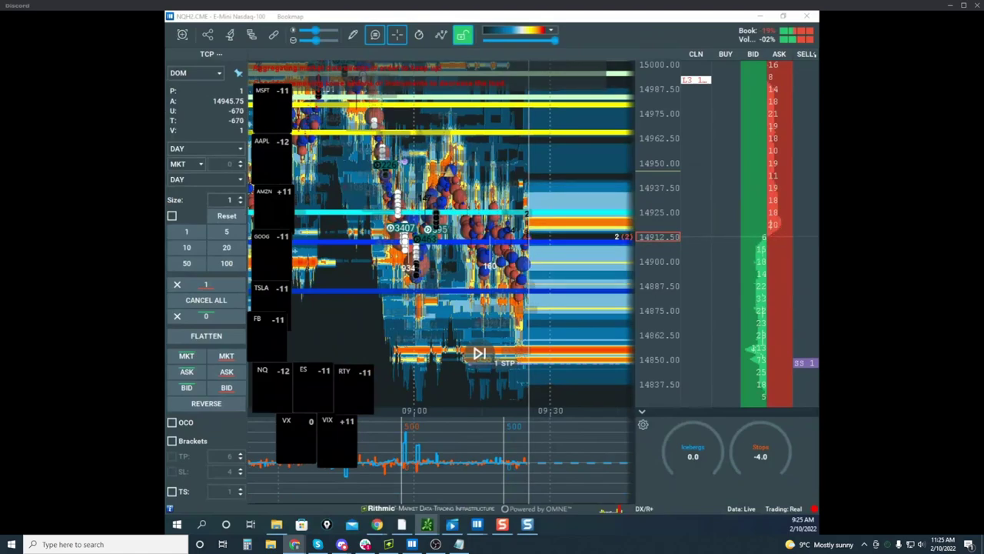
Step: Switch to the thinkorswim chart grid, move the ticker tiles off the charts, and shift the $TICK/Q chart's bars further back
key(alt+Tab)
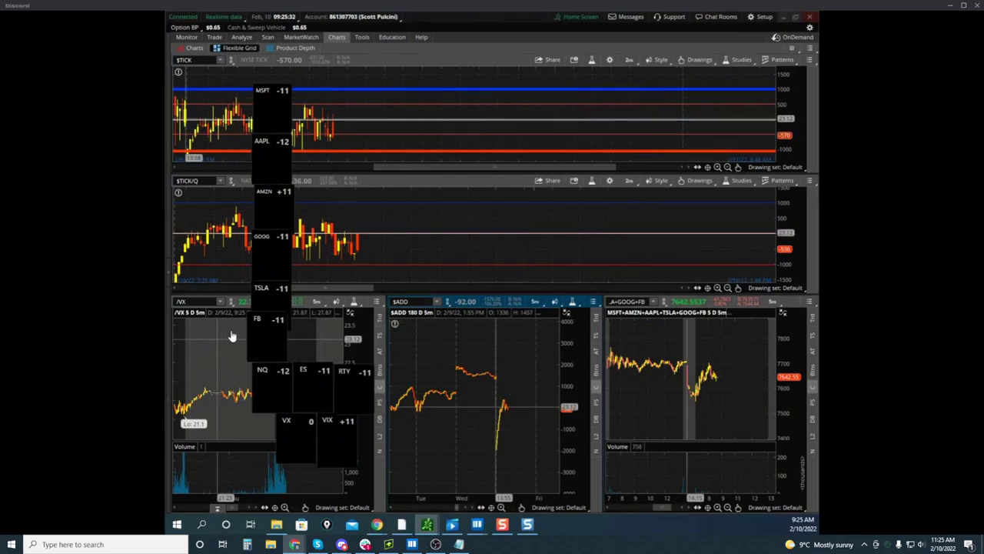
drag(271, 100, 285, 530)
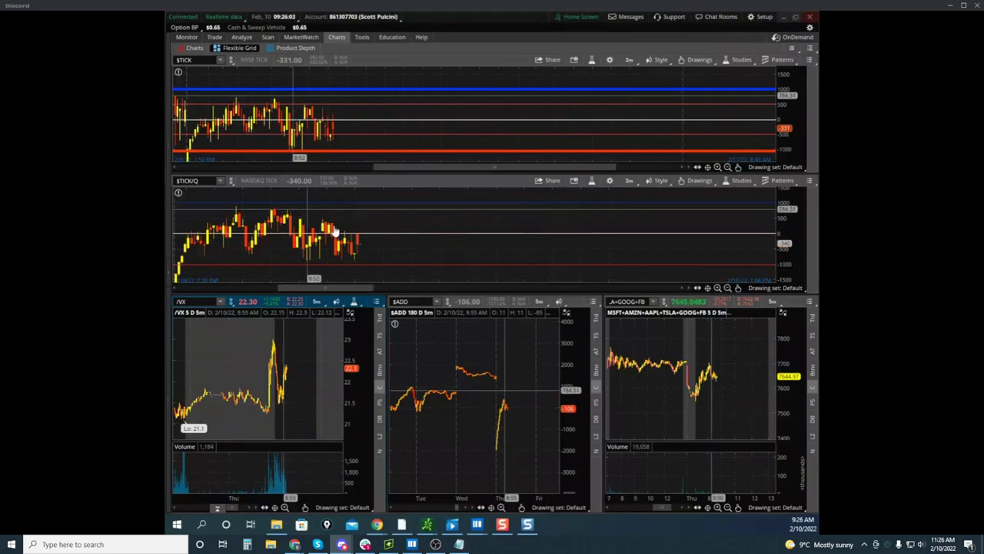
click(781, 205)
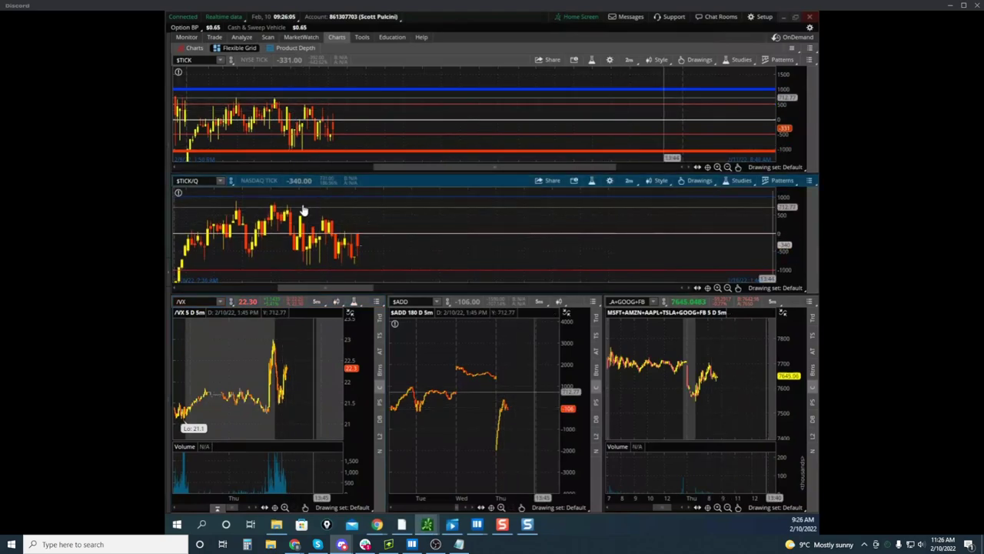
drag(421, 249, 353, 245)
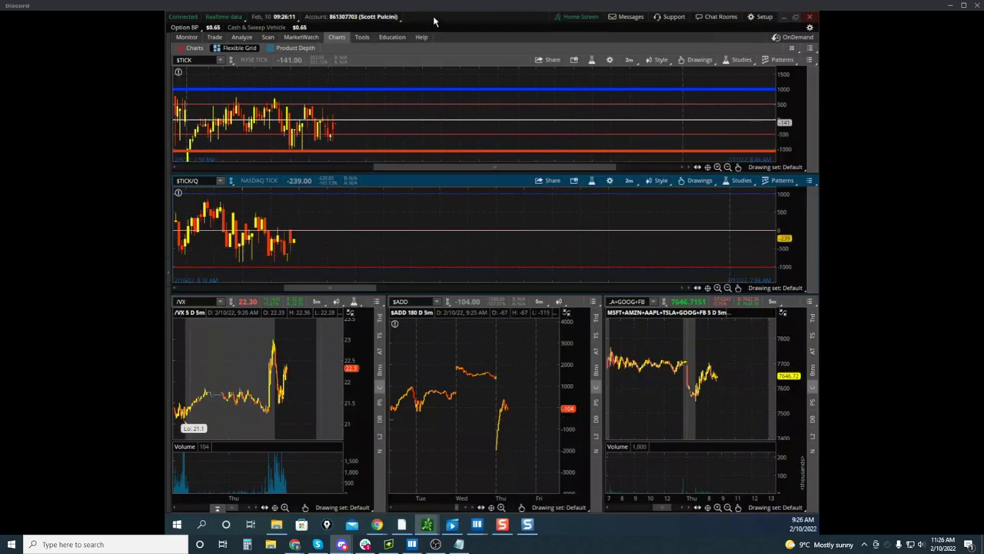
Step: Shrink the thinkorswim window from full screen and return to the E-Mini Nasdaq-100 Bookmap window
double_click(477, 20)
double_click(476, 20)
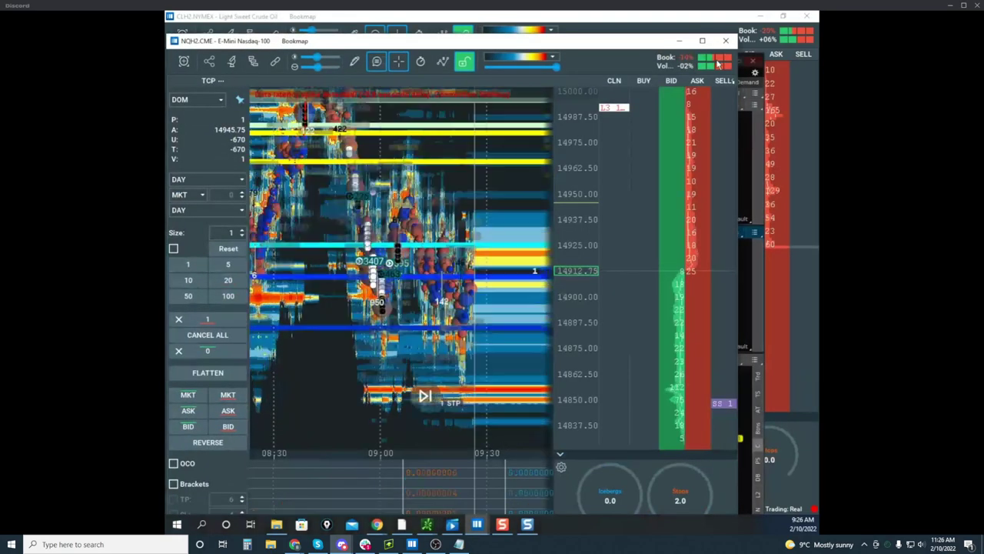
Step: Clear the Nasdaq Bookmap and thinkorswim grid windows off this screen, and bring in and maximize the Soybean Futures Bookmap window
drag(604, 44, 166, 200)
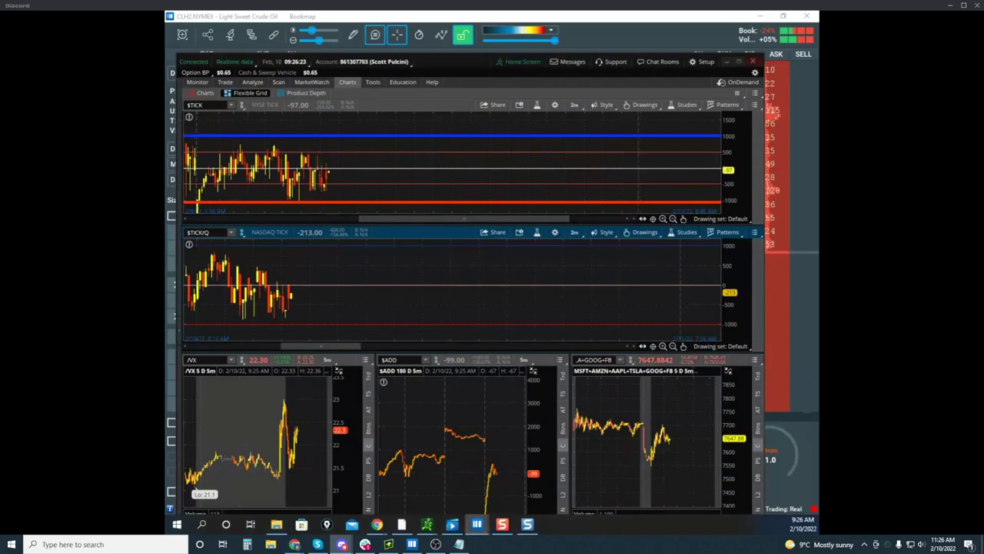
drag(442, 68, 165, 124)
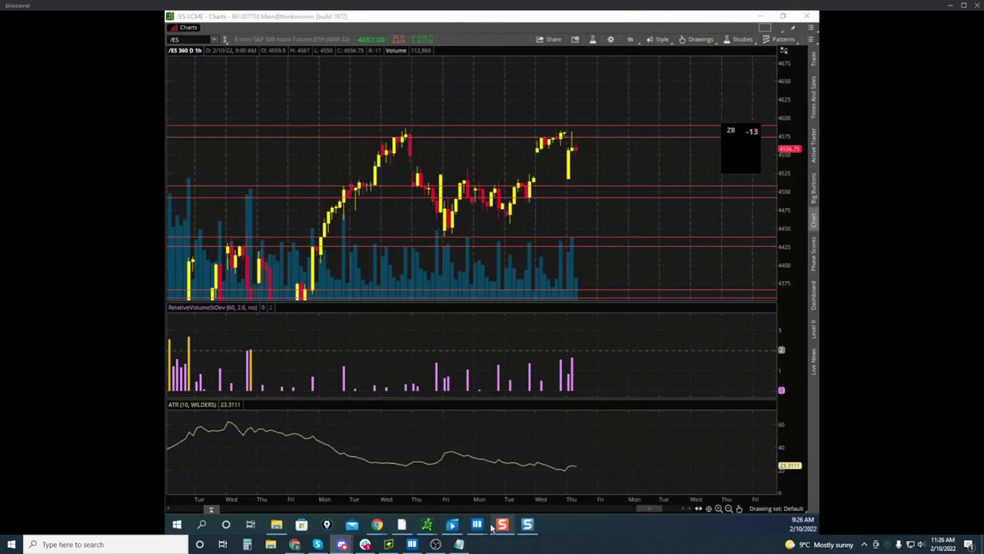
mouse_move(477, 525)
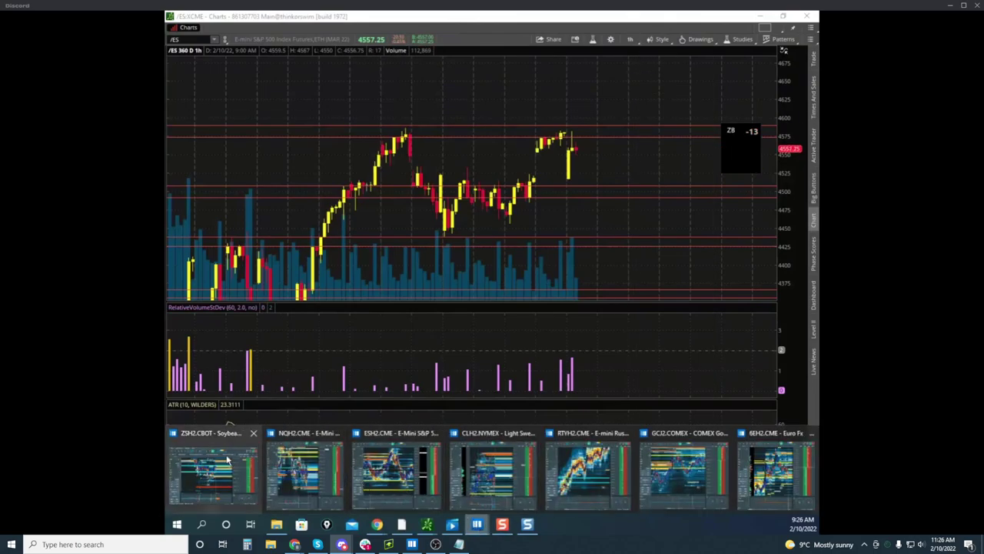
mouse_move(216, 459)
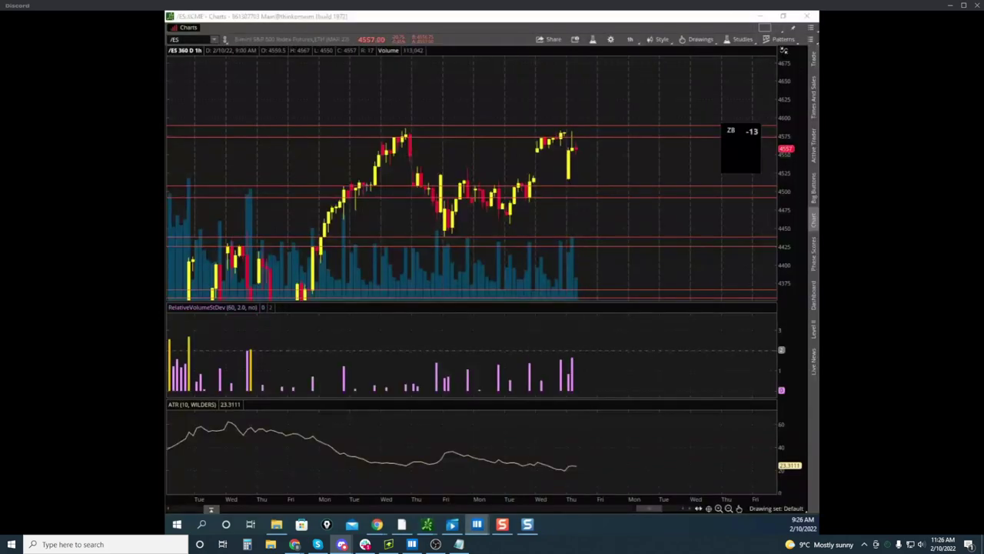
drag(477, 10, 558, 70)
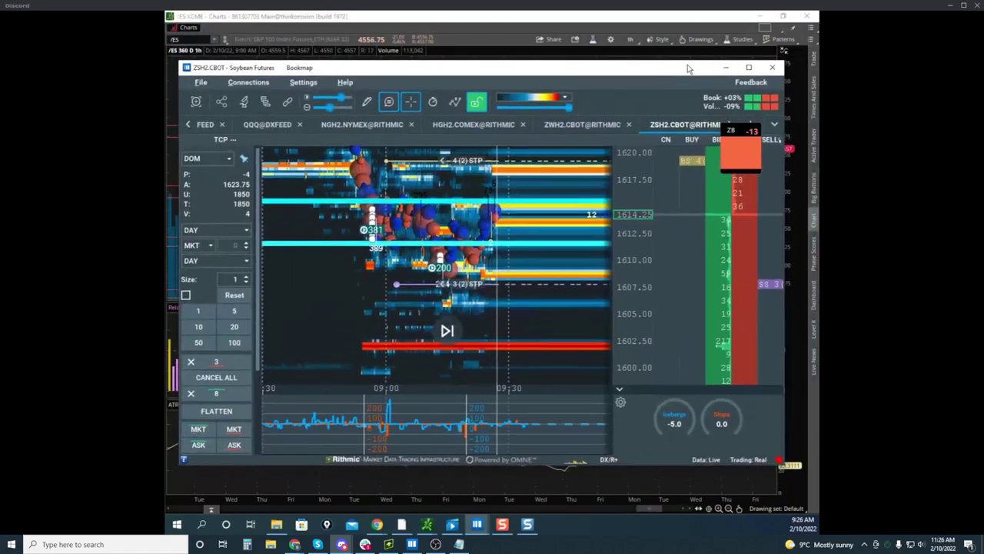
click(746, 68)
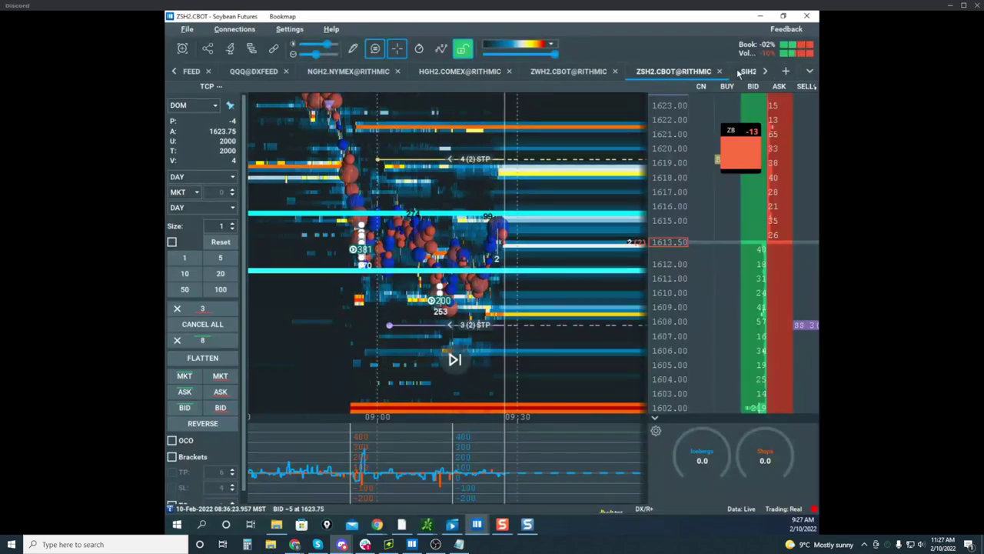
Step: Show the NGH2.NYMEX natural gas heatmap and examine its liquidity over a wider range of prices and hours
click(766, 72)
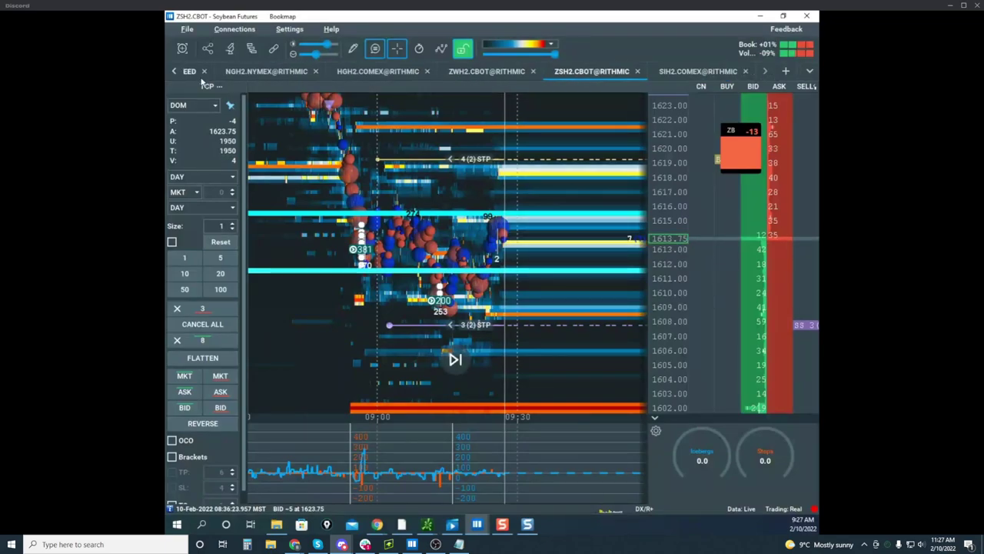
click(174, 71)
click(174, 72)
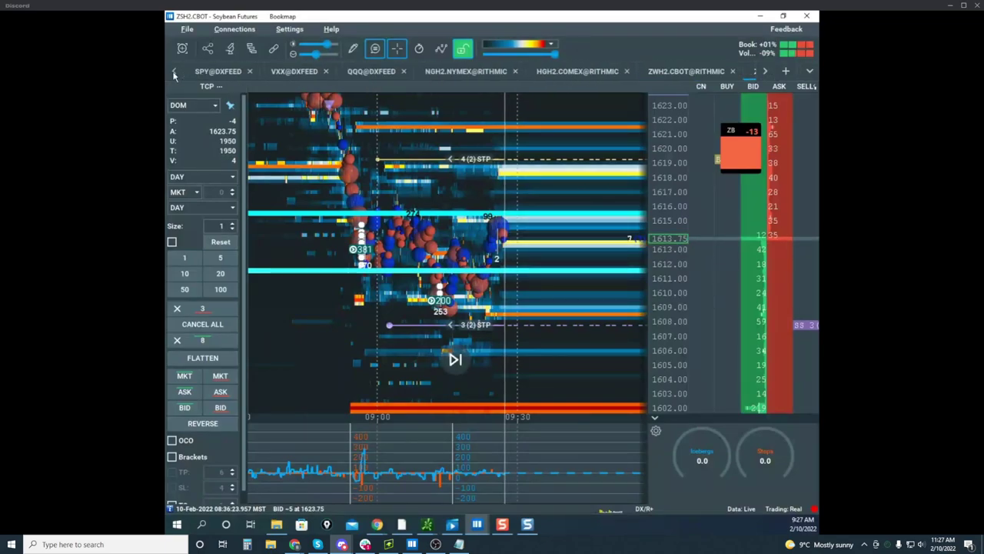
click(465, 72)
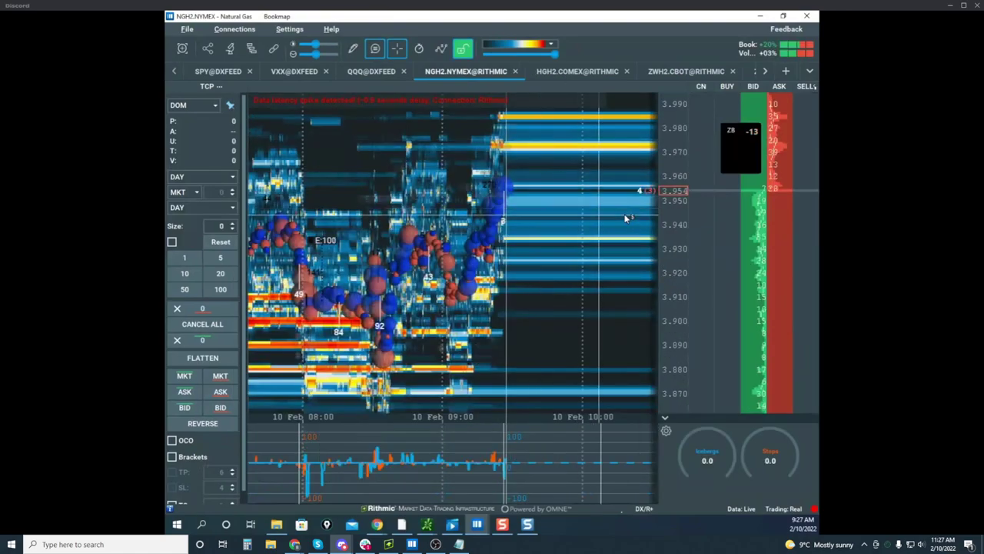
scroll(680, 208, down, 2)
scroll(589, 246, down, 2)
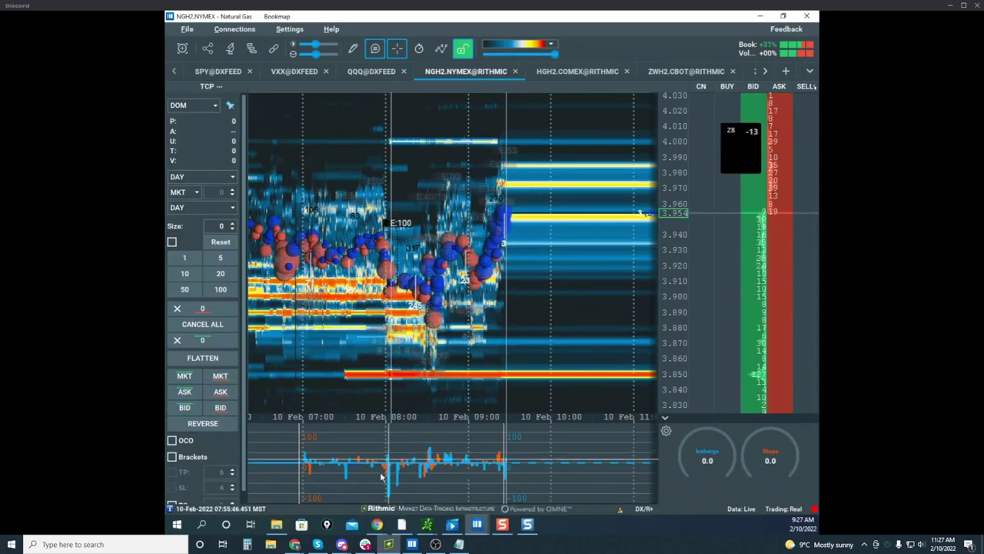
mouse_move(506, 312)
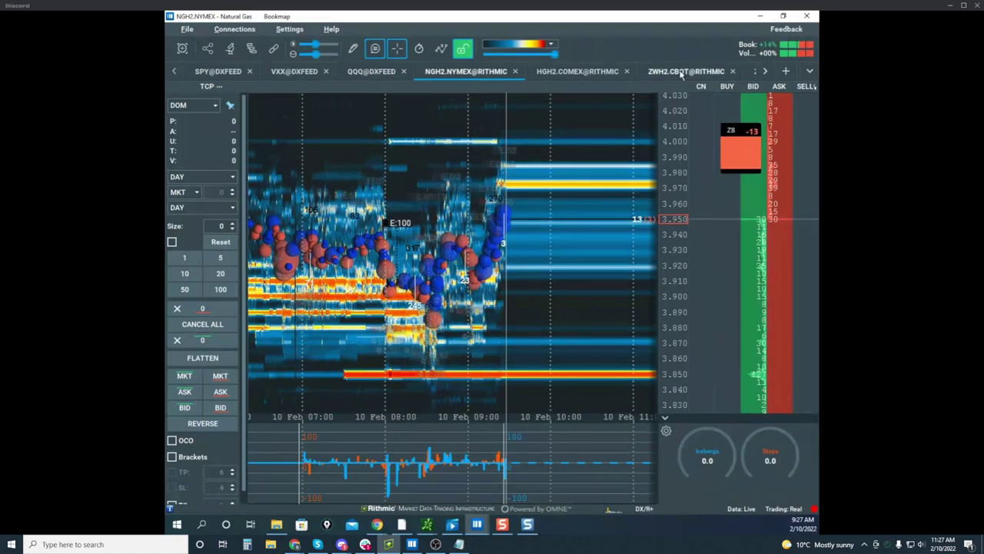
Step: Look through the open instruments and subscribe to symbol ZBH2 on the Rithmic platform with CBOT as the exchange
click(765, 71)
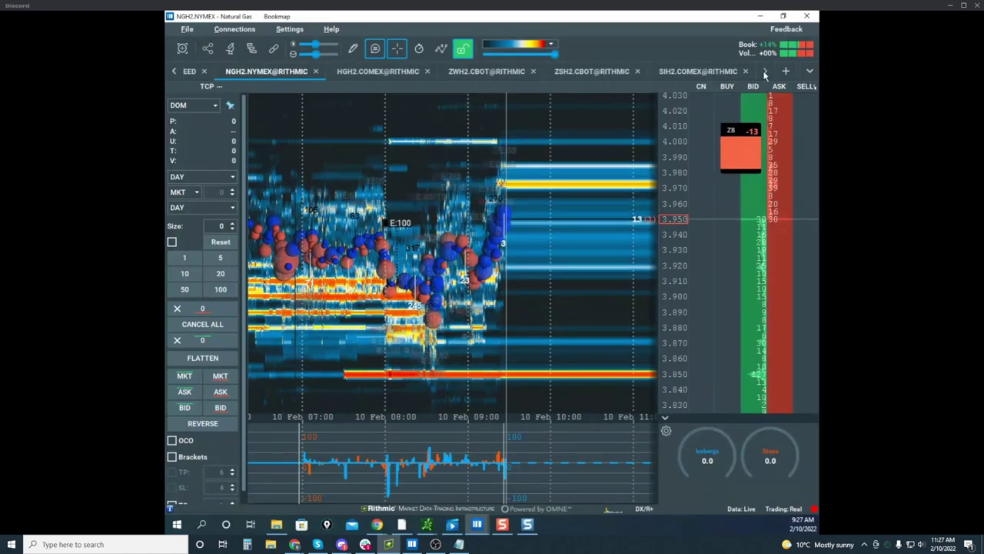
click(174, 71)
click(174, 71)
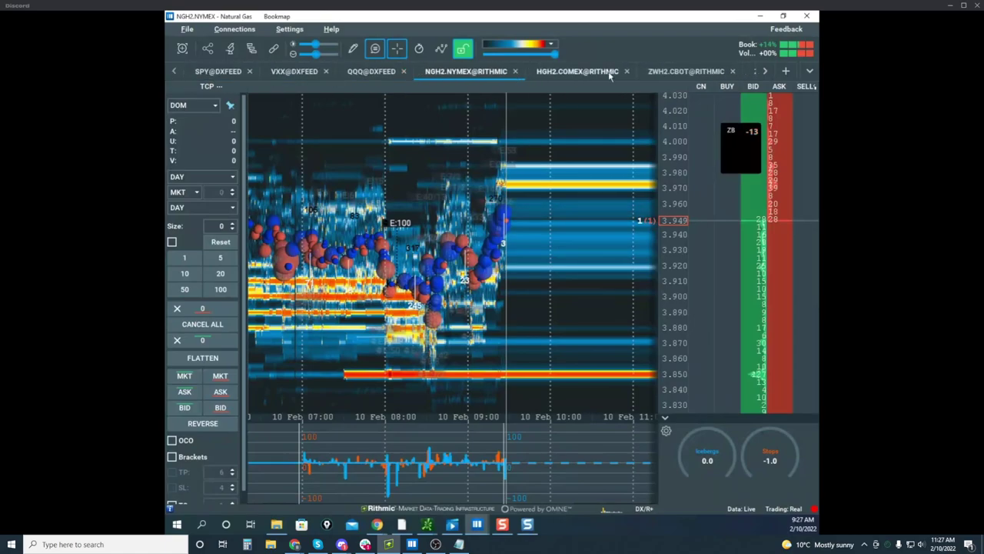
click(766, 71)
click(766, 71)
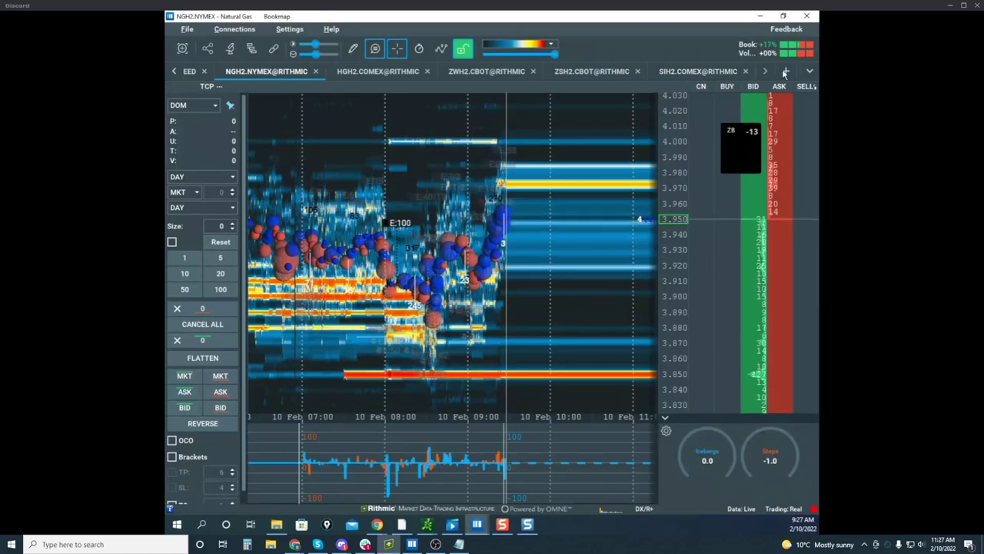
click(785, 72)
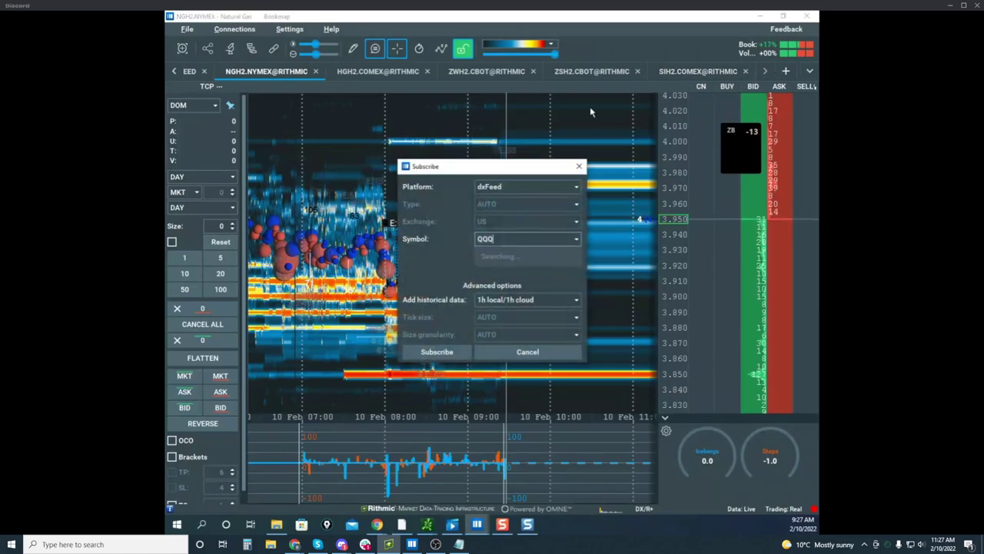
click(539, 189)
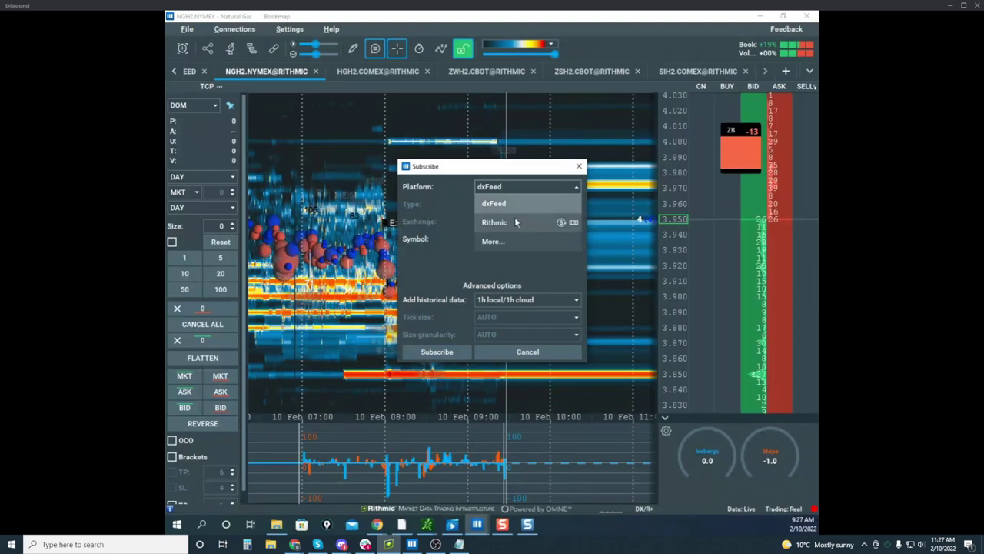
click(522, 220)
click(562, 221)
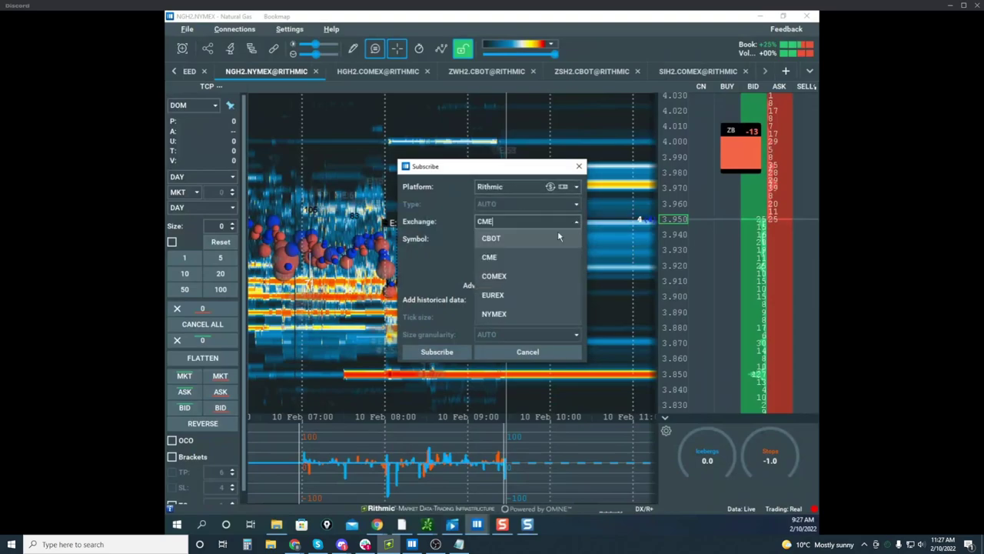
click(534, 237)
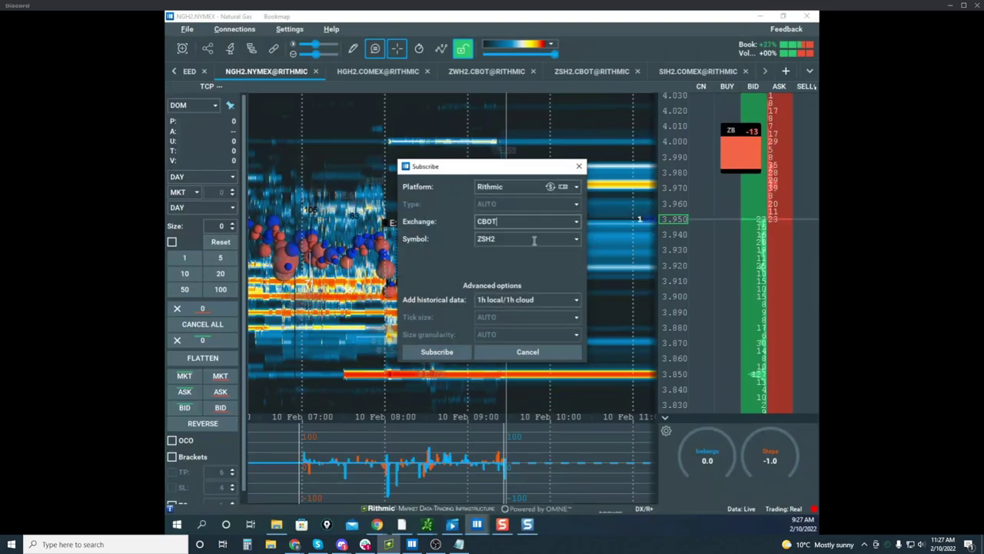
click(487, 238)
key(Return)
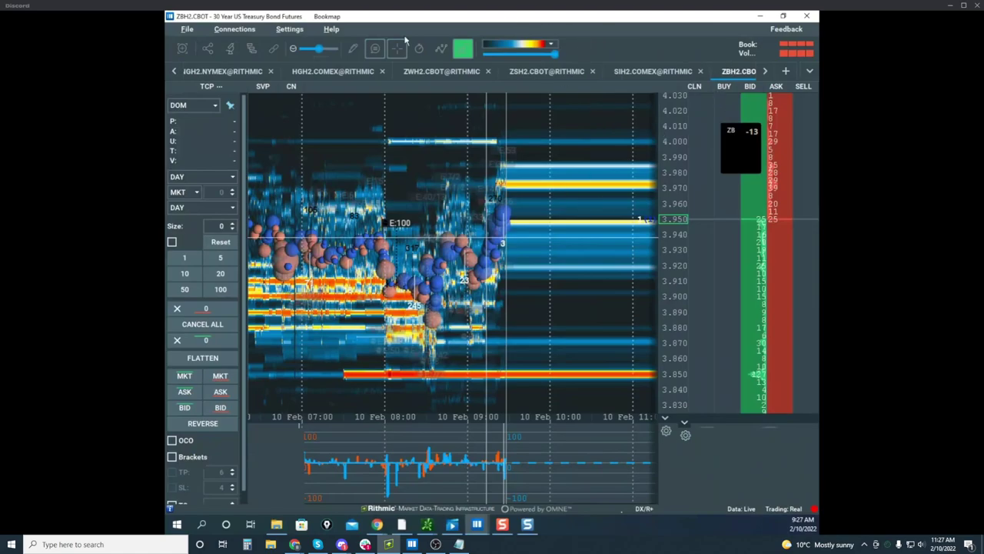
Step: Restore the Treasury Bond Bookmap window from full screen, dismiss the extra Subscribe dialog, and move the window off this screen
double_click(377, 21)
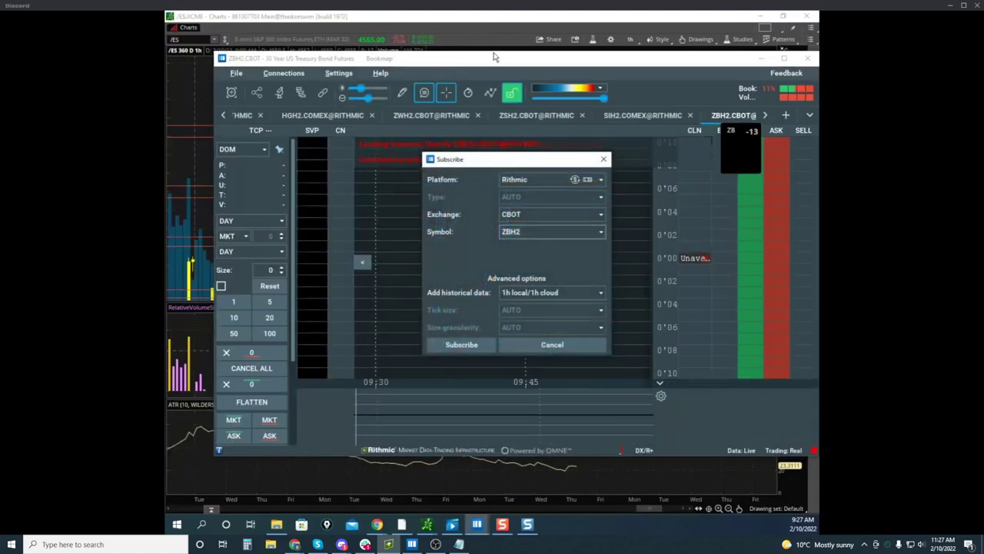
click(604, 159)
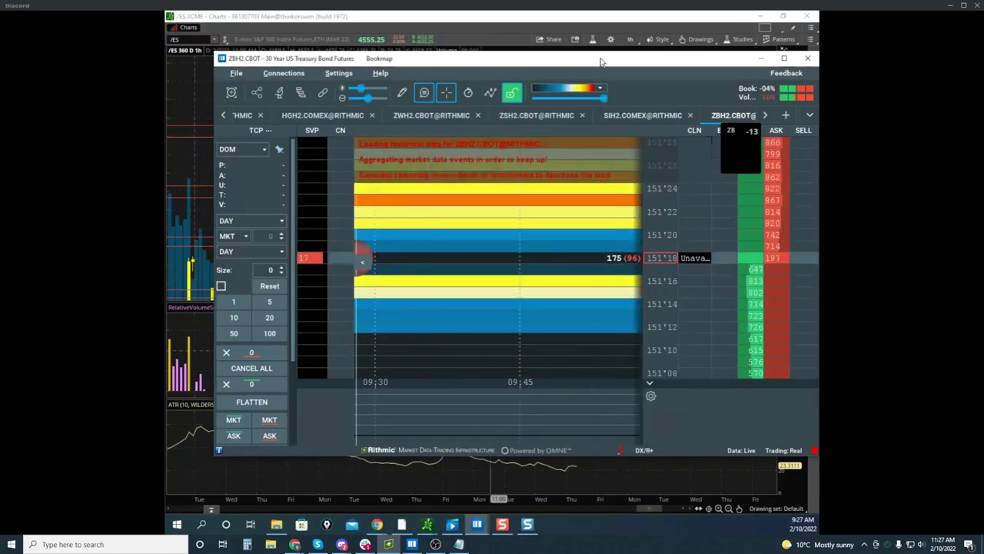
drag(602, 62, 164, 154)
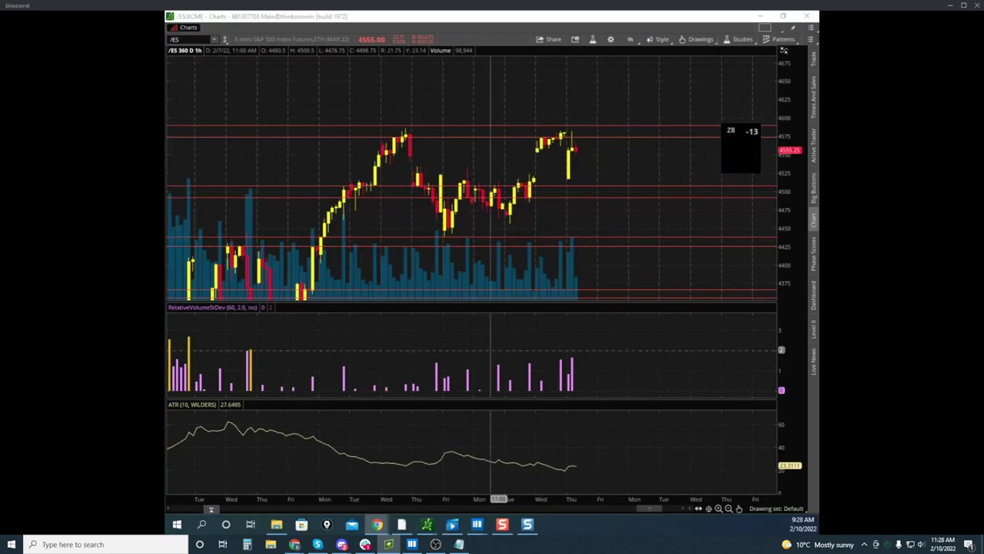
Step: Bring the /ZB chart window onto this screen, maximize it to examine the latest bond price bars, and move it away again
drag(377, 0, 467, 181)
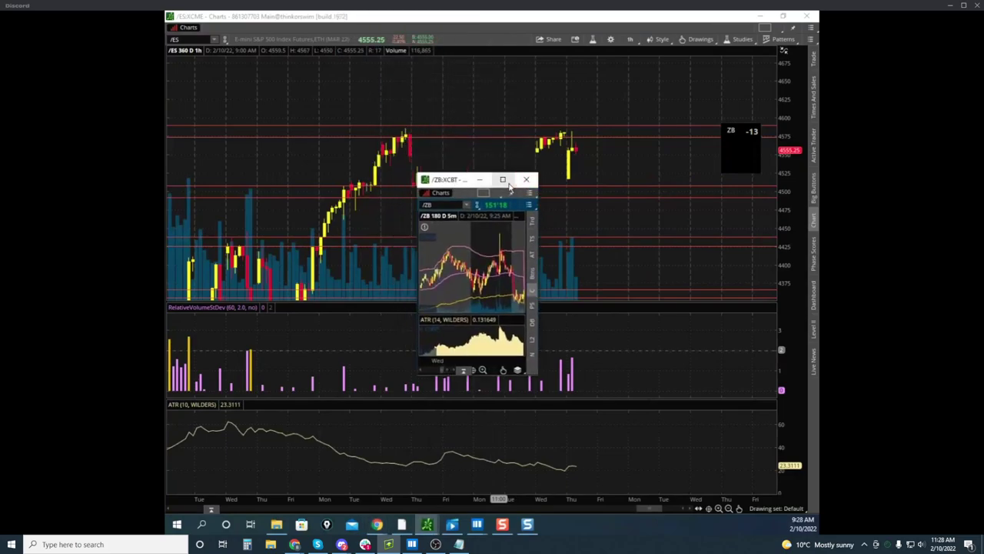
click(503, 179)
drag(464, 229, 497, 177)
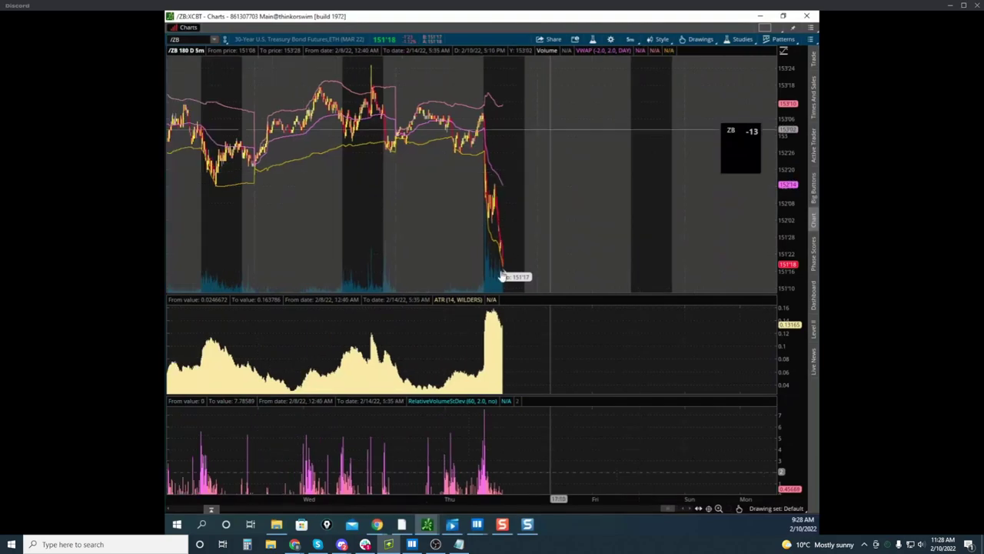
drag(503, 275, 496, 265)
drag(450, 17, 454, 0)
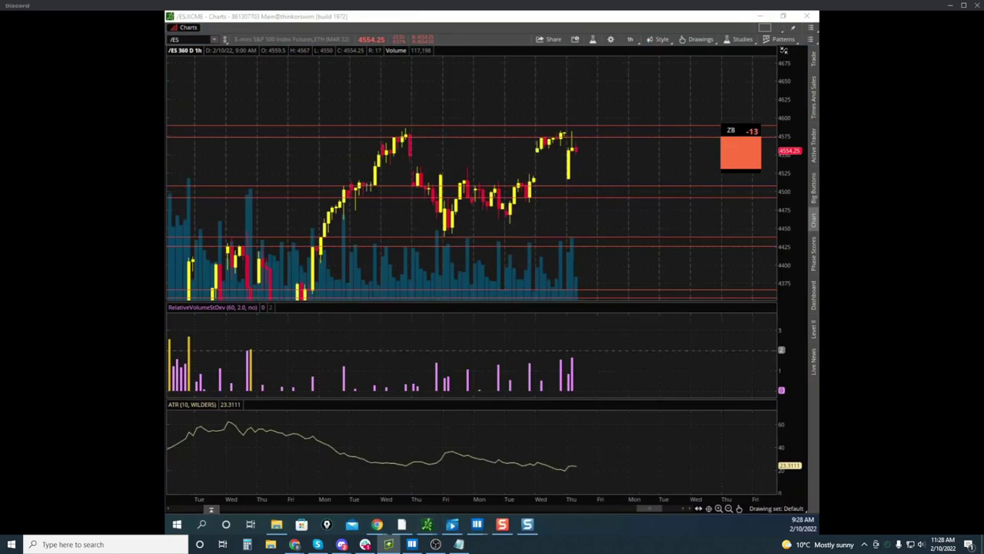
Step: Bring the group of stock, index and volatility ticker tiles from MSFT through VIX onto the /ES chart
drag(230, 91, 262, 71)
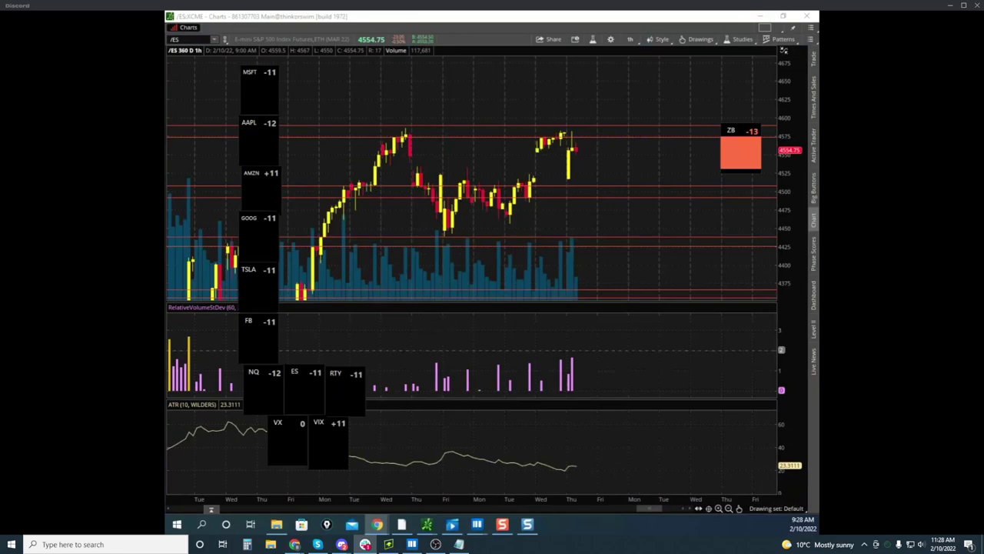
mouse_move(362, 2)
mouse_down()
mouse_move(386, 100)
mouse_move(377, 1)
mouse_up()
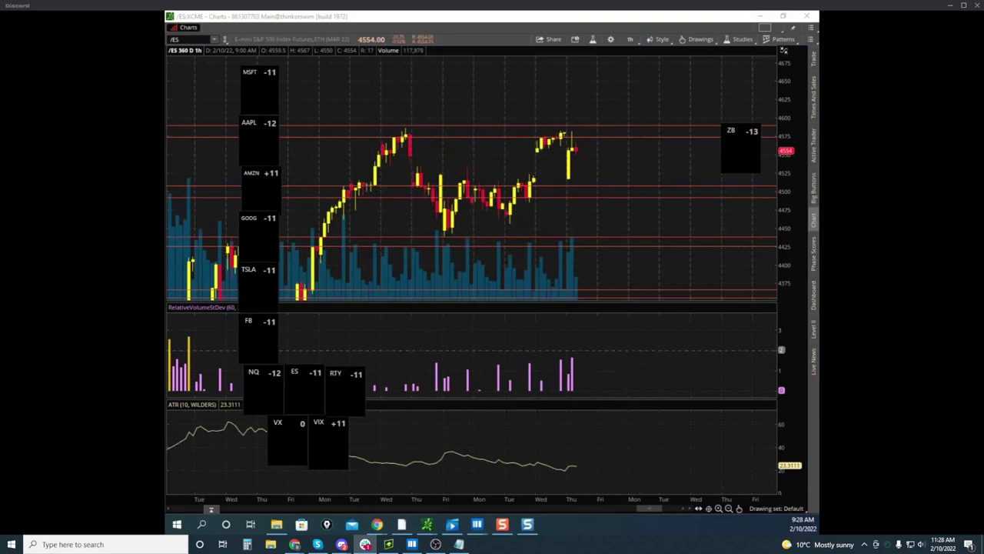
Step: Adjust the slider on the ZB ticker tile and move that tile off this screen
mouse_move(744, 152)
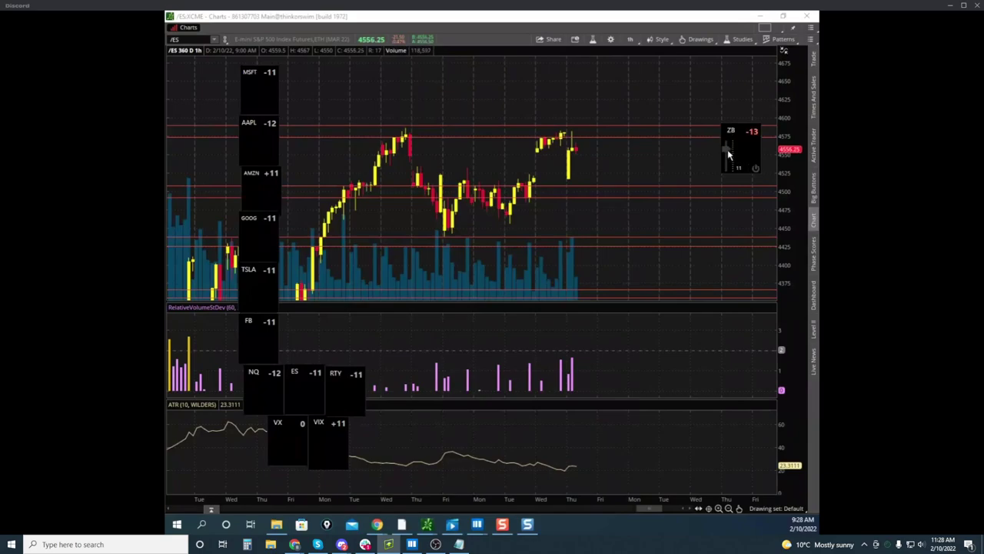
drag(726, 143, 726, 140)
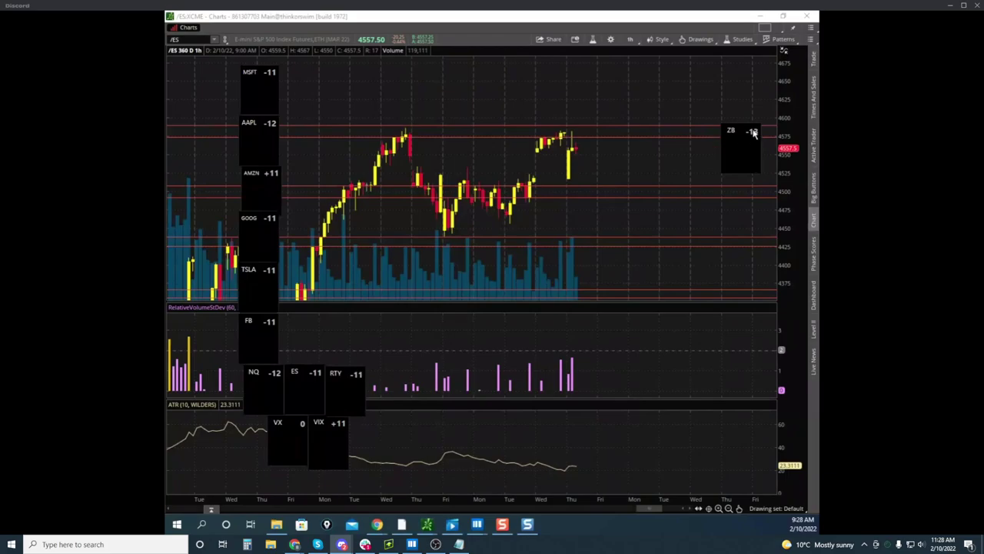
mouse_move(729, 144)
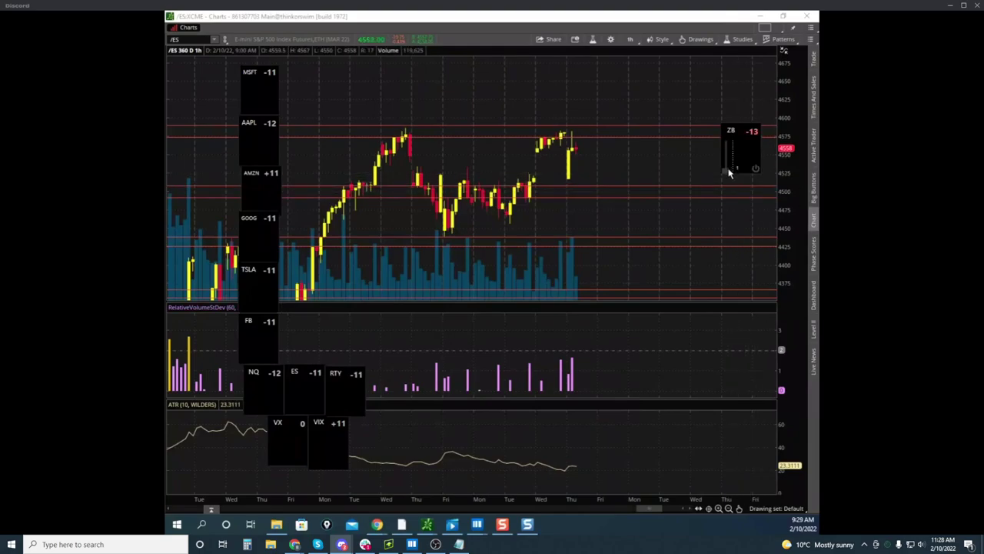
drag(731, 155, 731, 152)
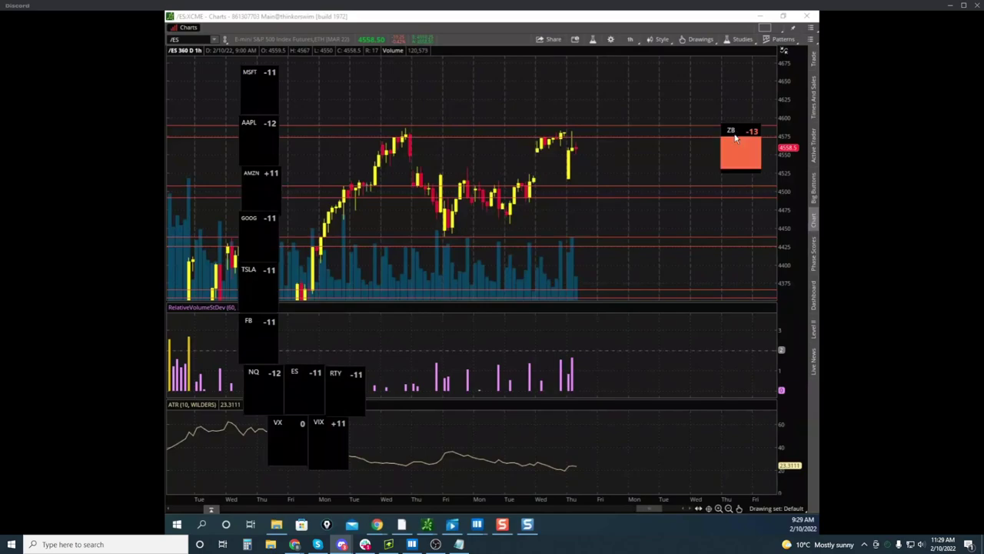
drag(734, 132, 818, 132)
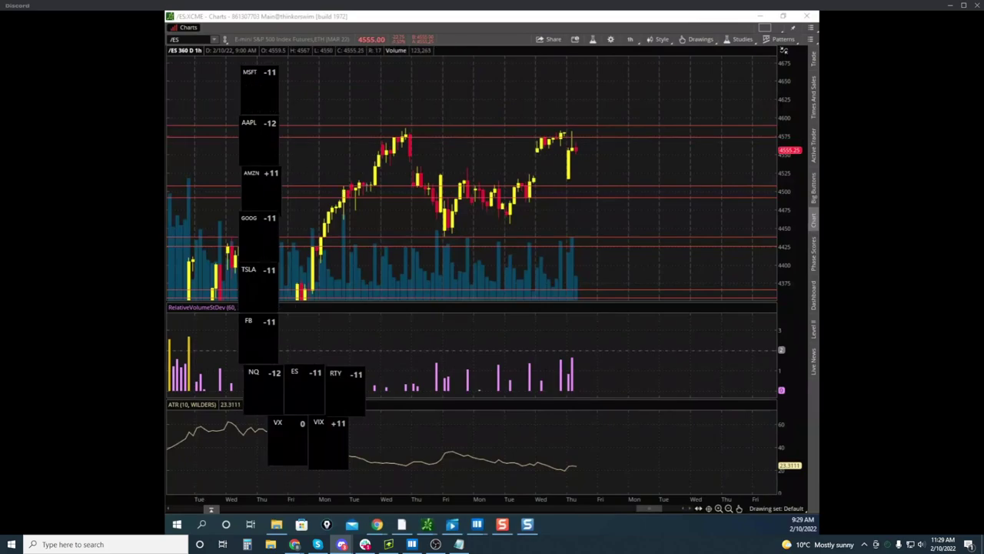
drag(166, 229, 166, 185)
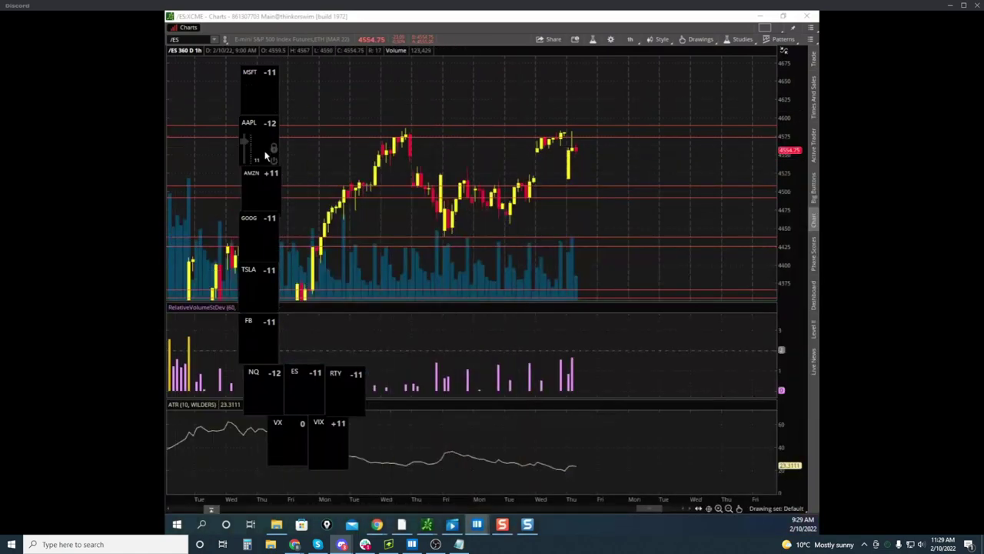
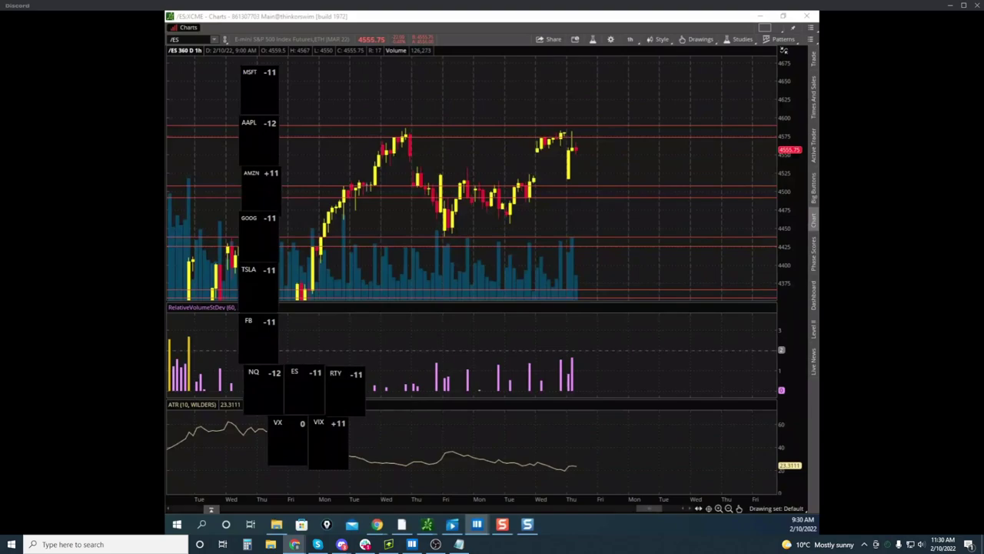
click(461, 207)
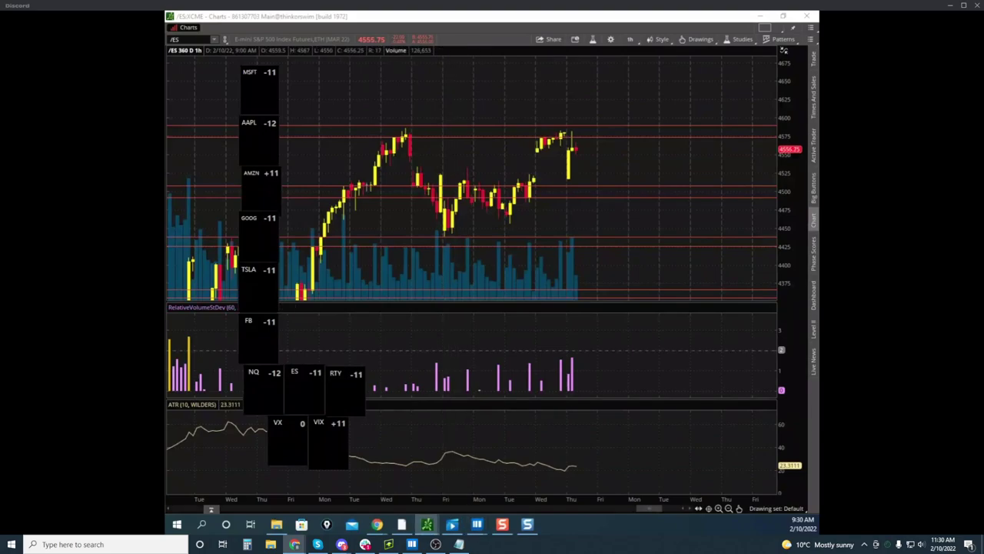
Step: Bring the /NQ chart window onto this screen and rescale its price and time axes to examine the latest sessions
drag(168, 288, 550, 190)
click(590, 191)
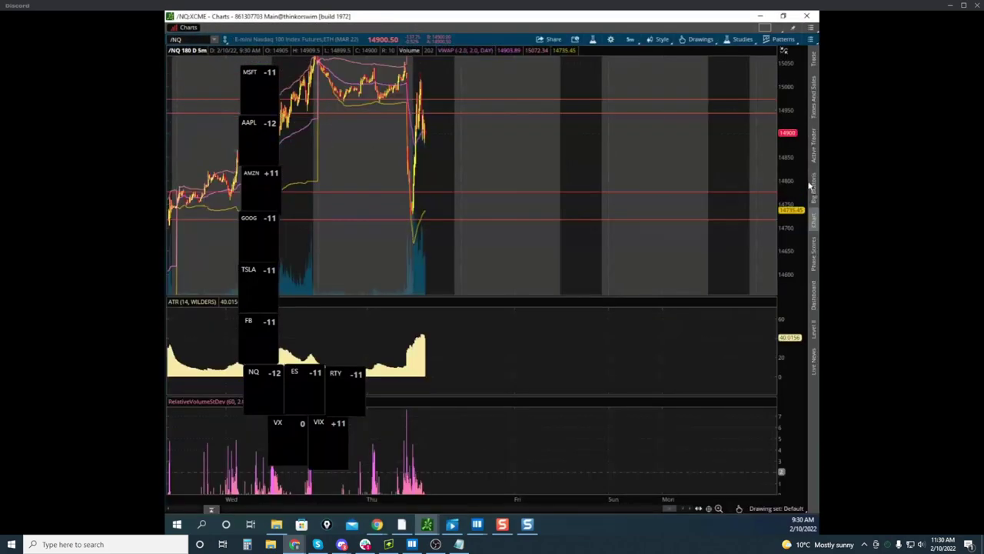
drag(789, 153, 790, 215)
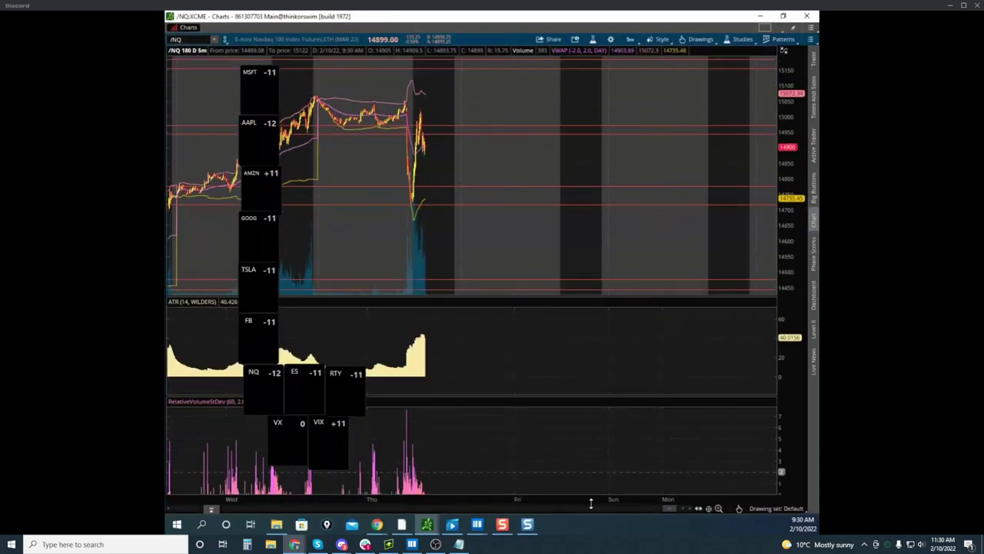
drag(574, 498, 525, 499)
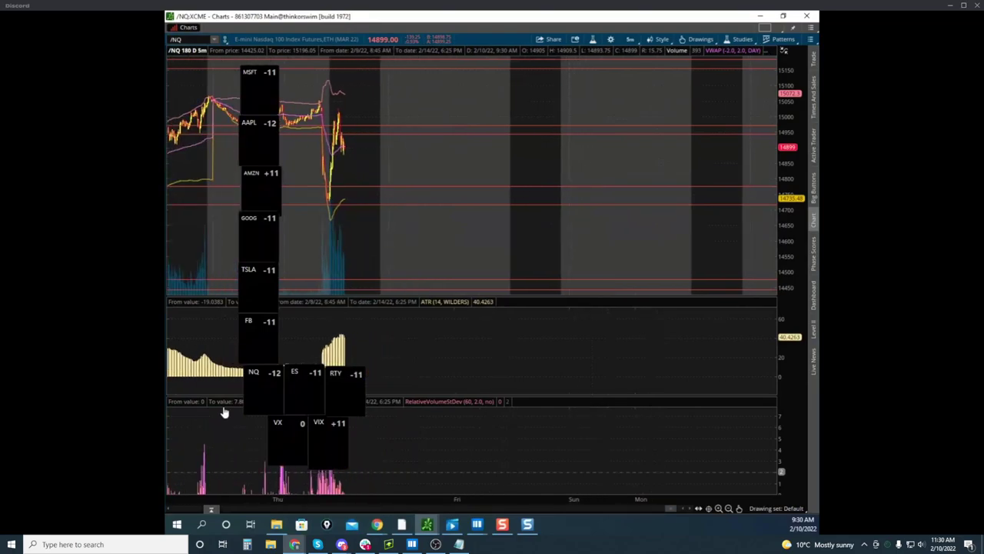
drag(385, 166, 643, 187)
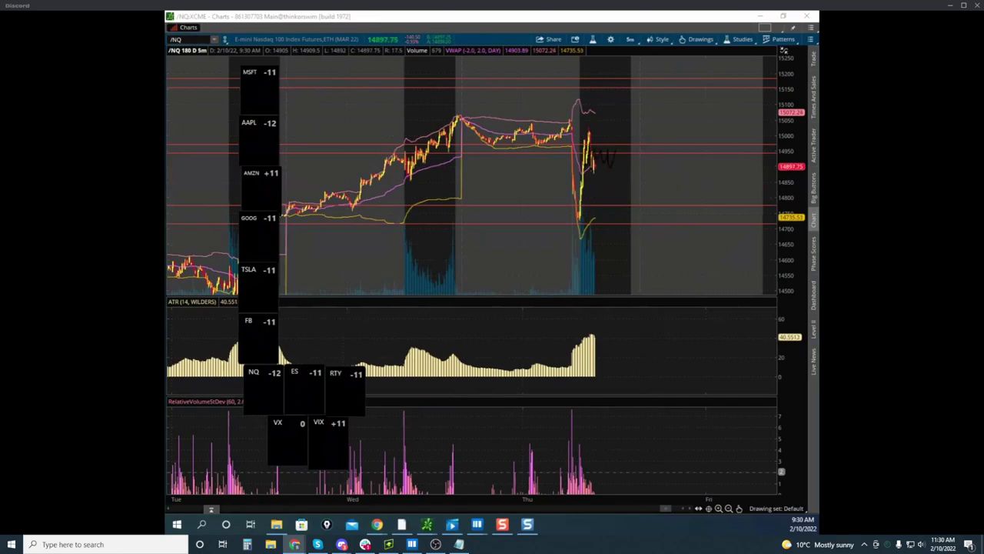
Step: Annotate a possible price path beside the latest /NQ bars, clear the markup, and move the chart window off this screen
drag(598, 159, 615, 167)
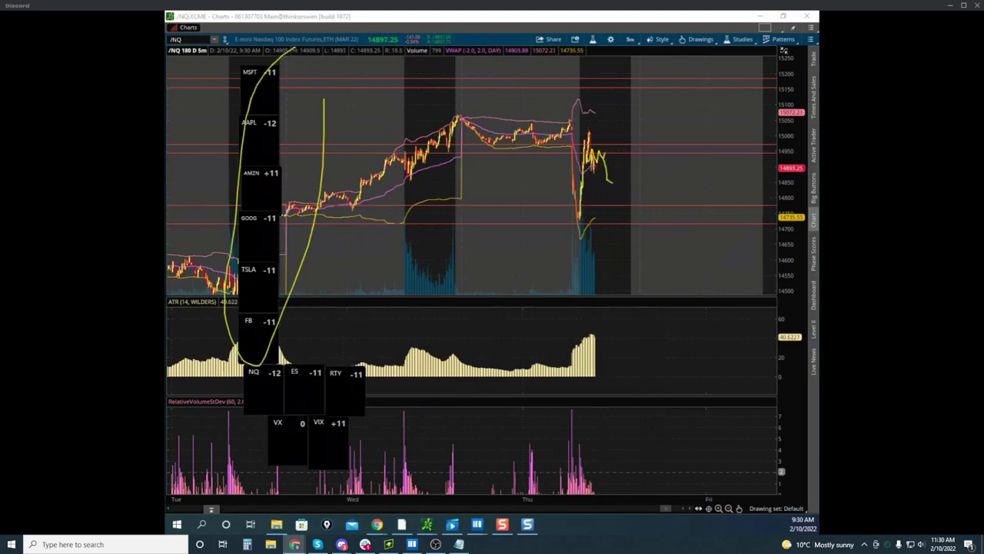
key(Escape)
drag(597, 19, 166, 192)
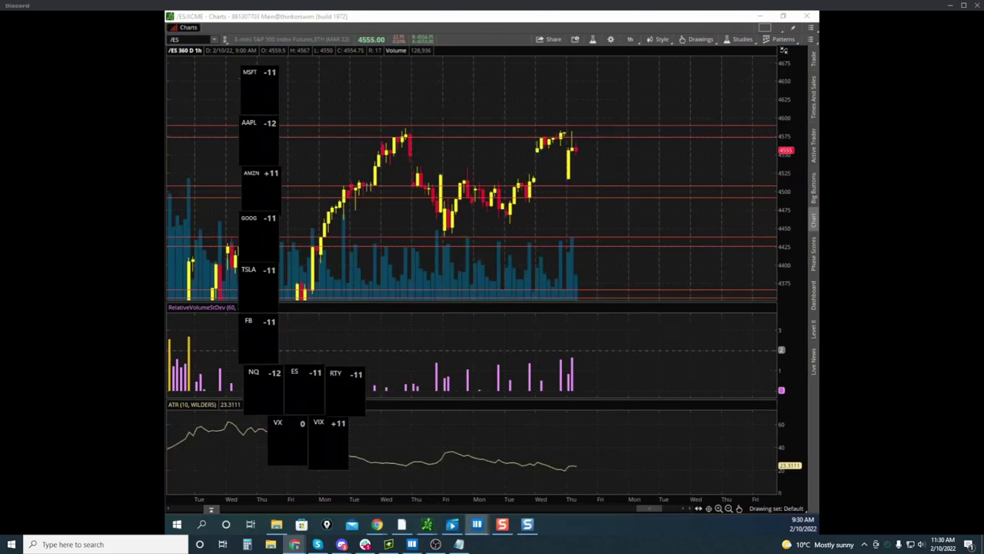
Step: Bring the NQH2 Bookmap window onto this screen and examine the heatmap around the current price
drag(166, 123, 539, 75)
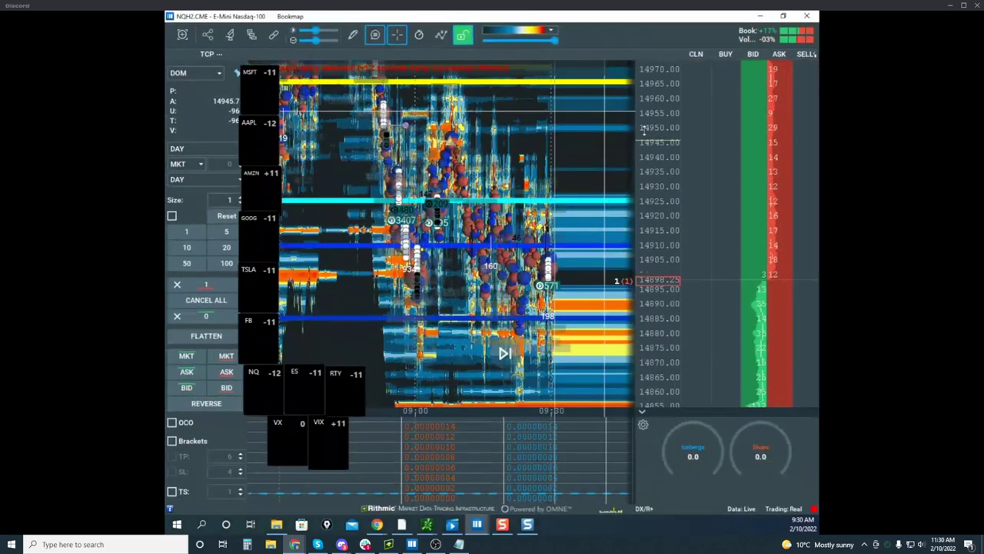
scroll(650, 156, down, 3)
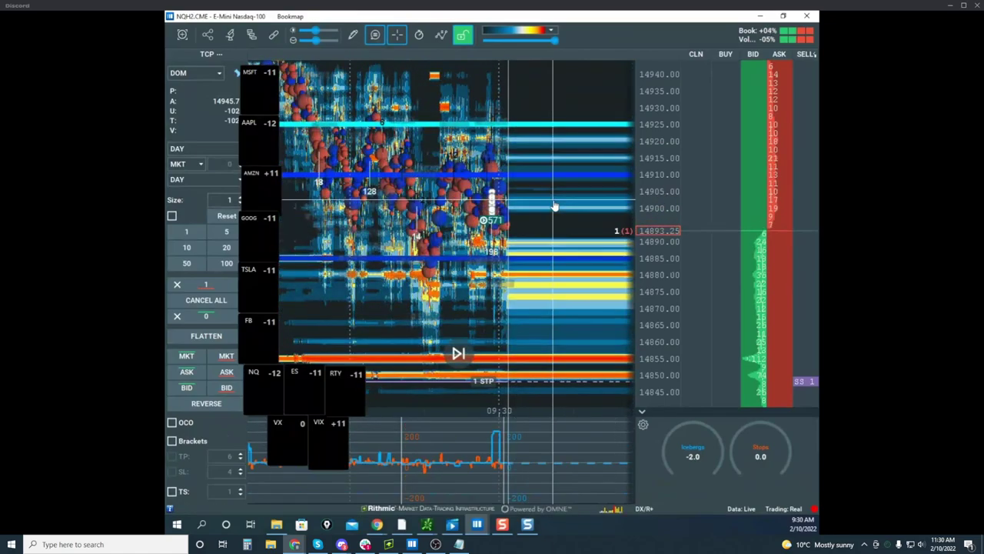
click(357, 38)
click(392, 162)
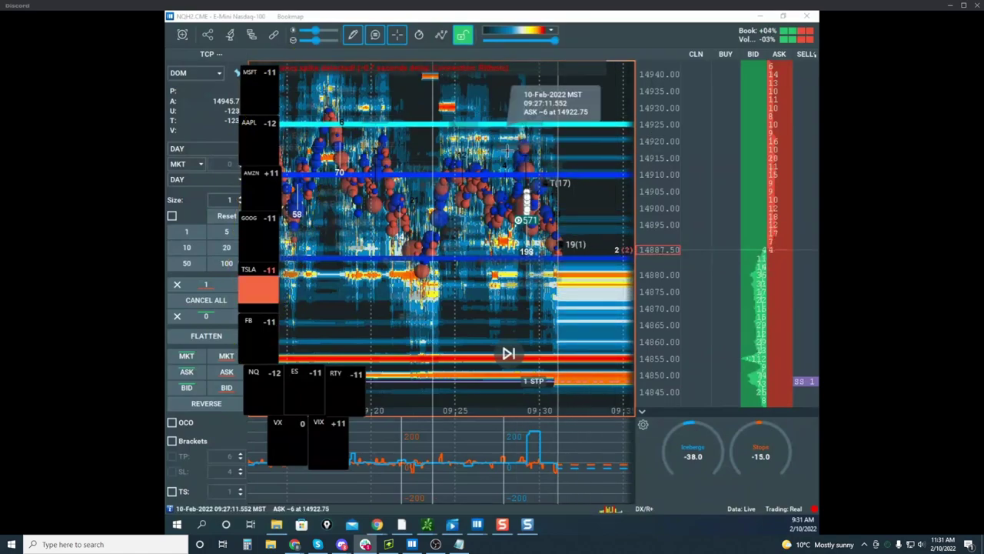
scroll(508, 151, down, 2)
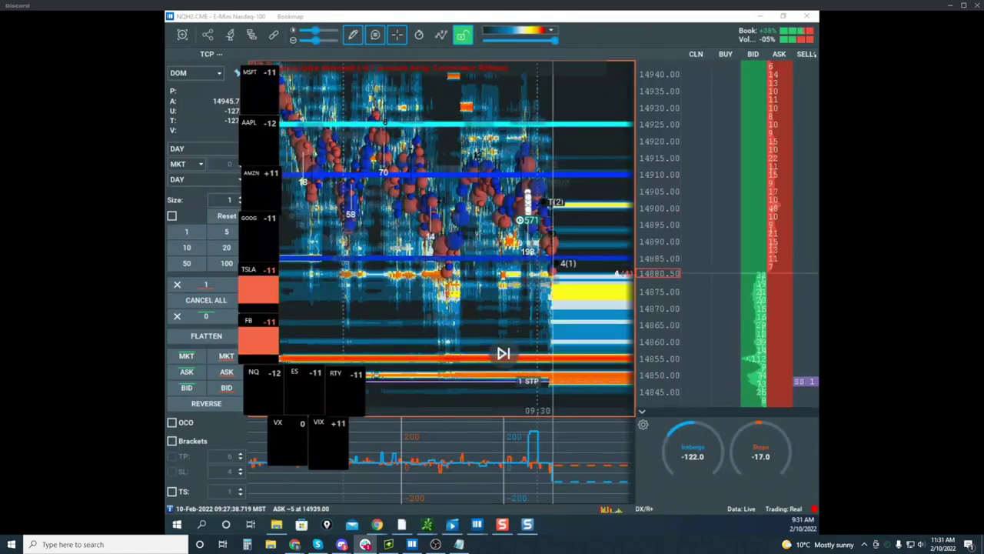
click(352, 37)
click(364, 61)
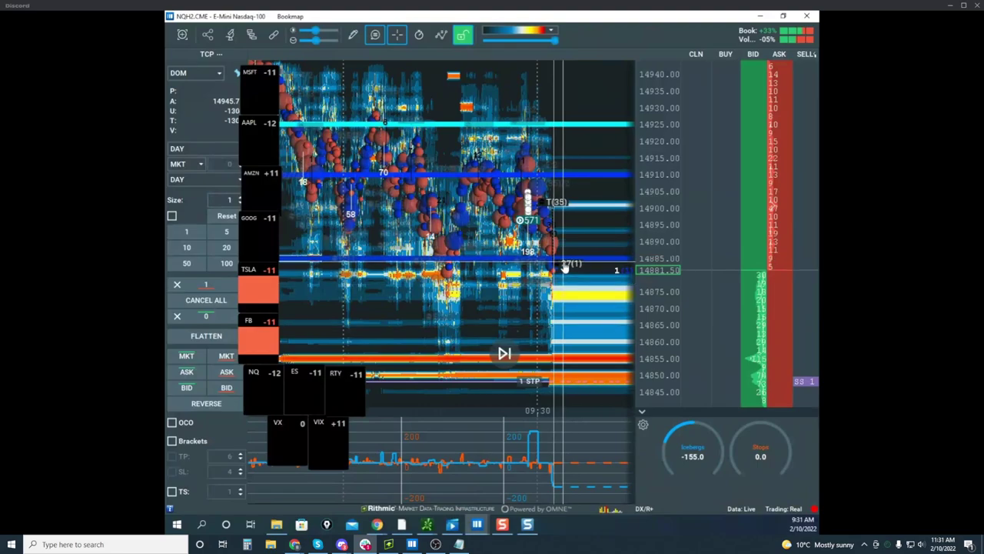
Step: Examine the liquidity bands below the current price on the NQH2 heatmap
drag(566, 250, 557, 171)
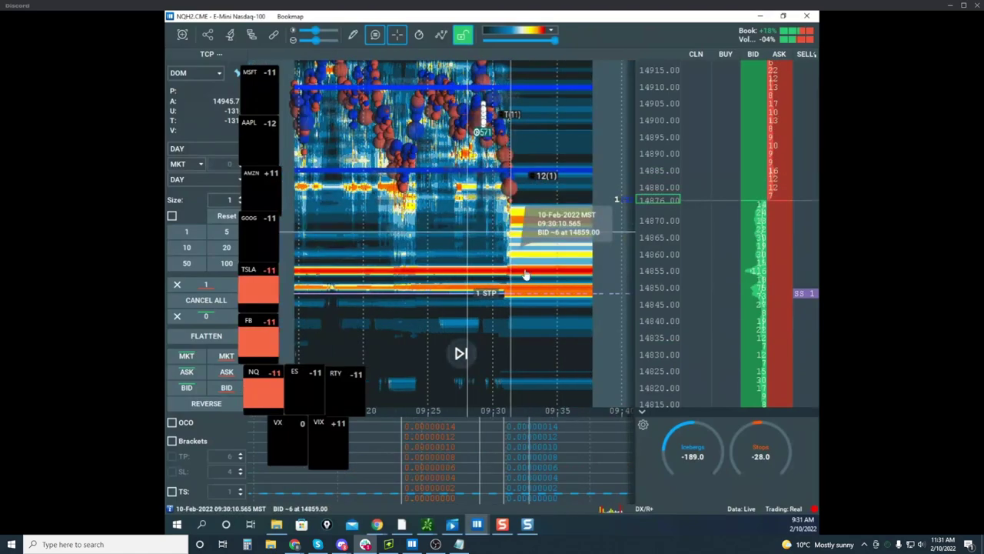
scroll(648, 260, up, 3)
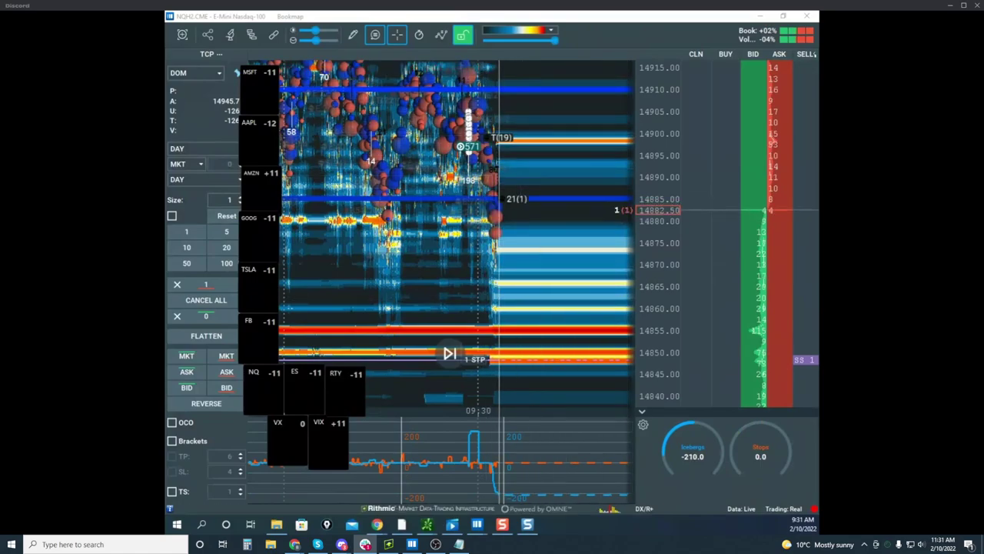
Step: Bring the remote desktop charts onto this screen, examine the NQ volume profile and VWAP charts, and minimize the browser window
drag(166, 199, 466, 170)
double_click(466, 170)
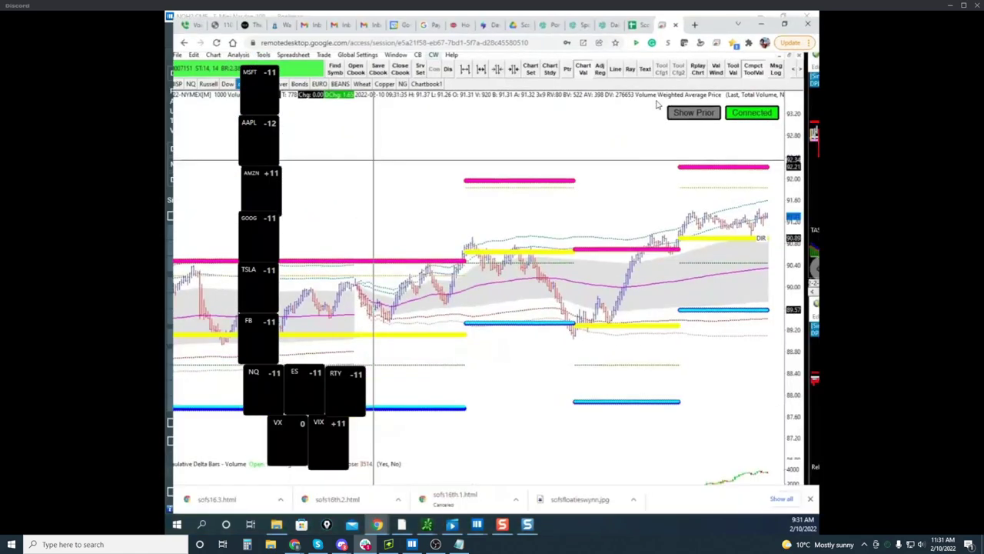
click(184, 79)
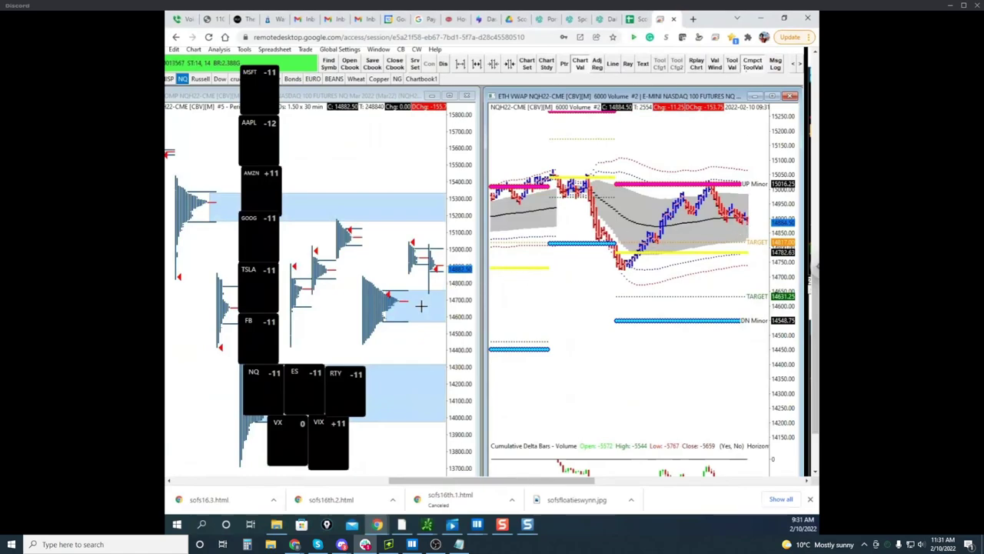
click(396, 267)
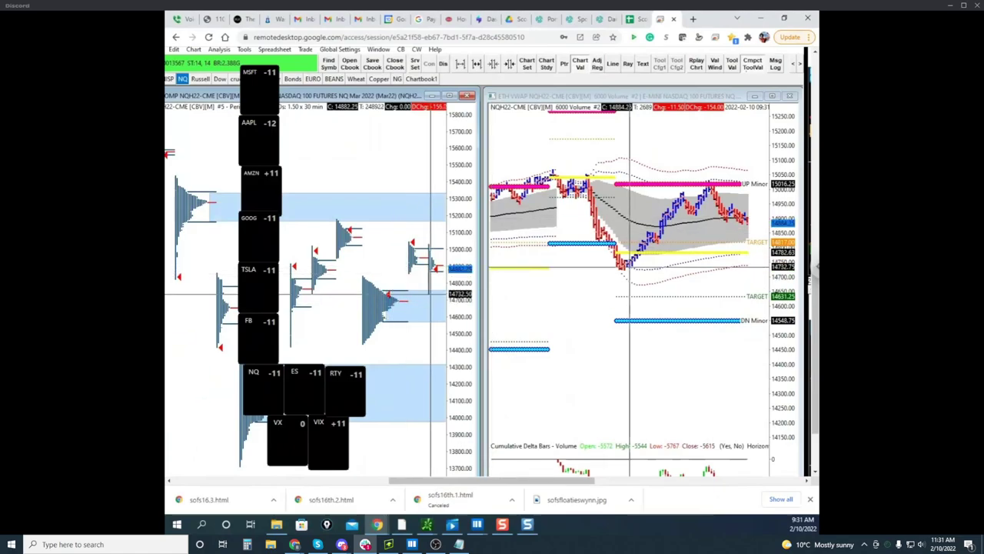
key(Print)
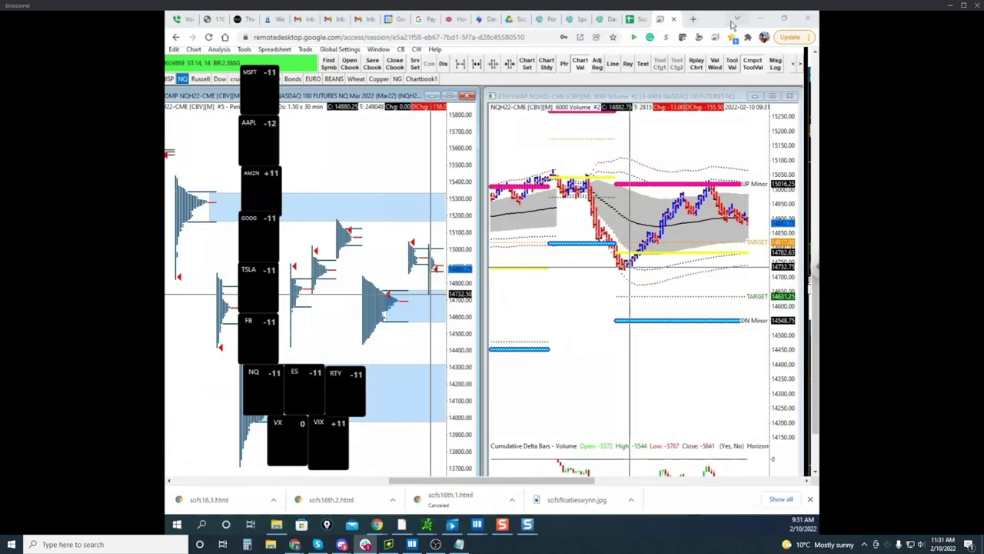
click(759, 19)
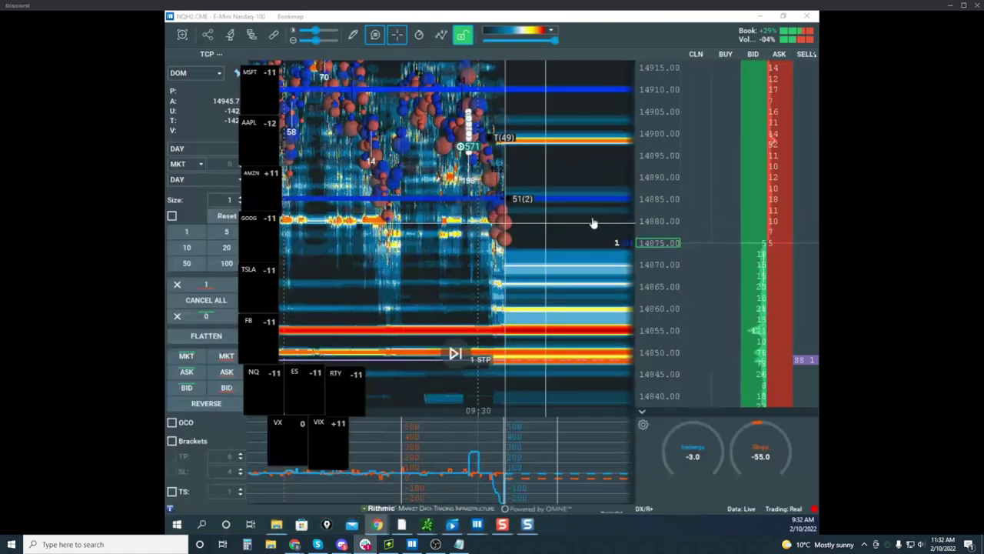
Step: Remove the blue horizontal lines at 14910 and 14885 from the NQH2 heatmap
scroll(656, 182, down, 3)
scroll(539, 179, up, 3)
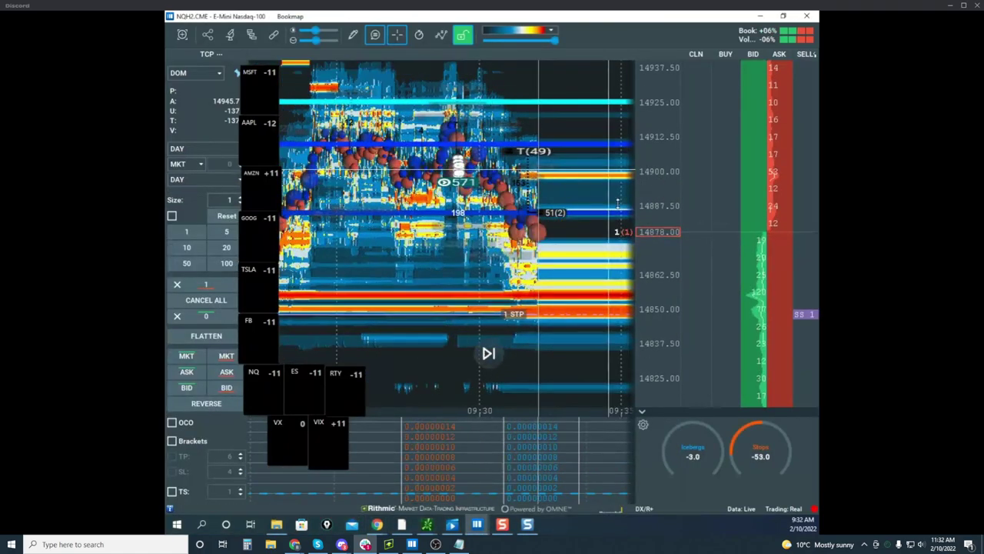
scroll(538, 232, up, 5)
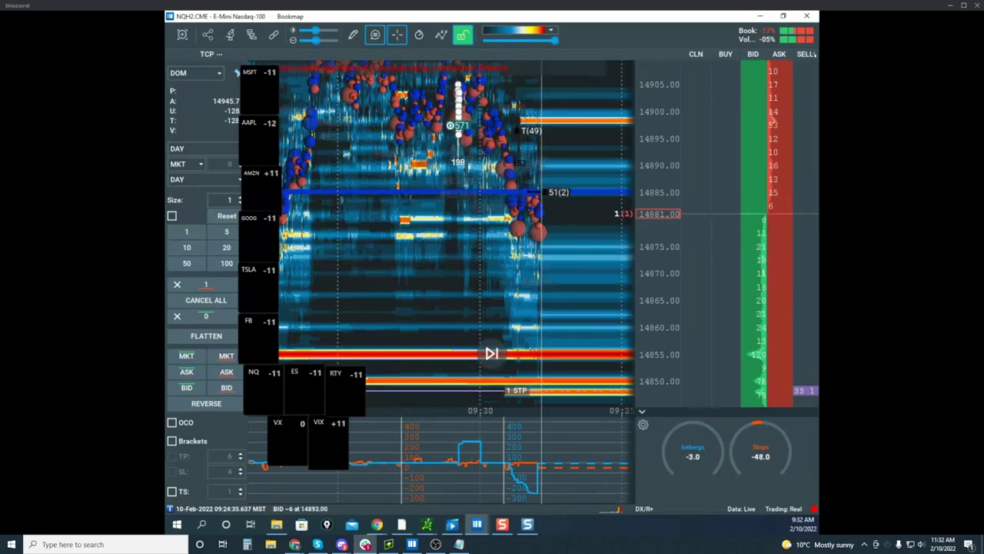
drag(167, 154, 166, 116)
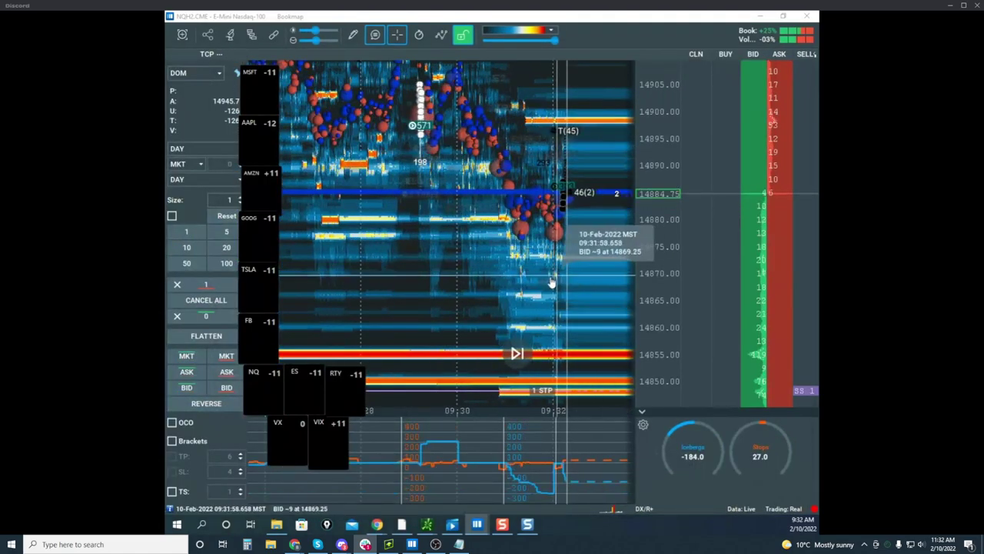
drag(552, 281, 479, 285)
scroll(652, 200, down, 3)
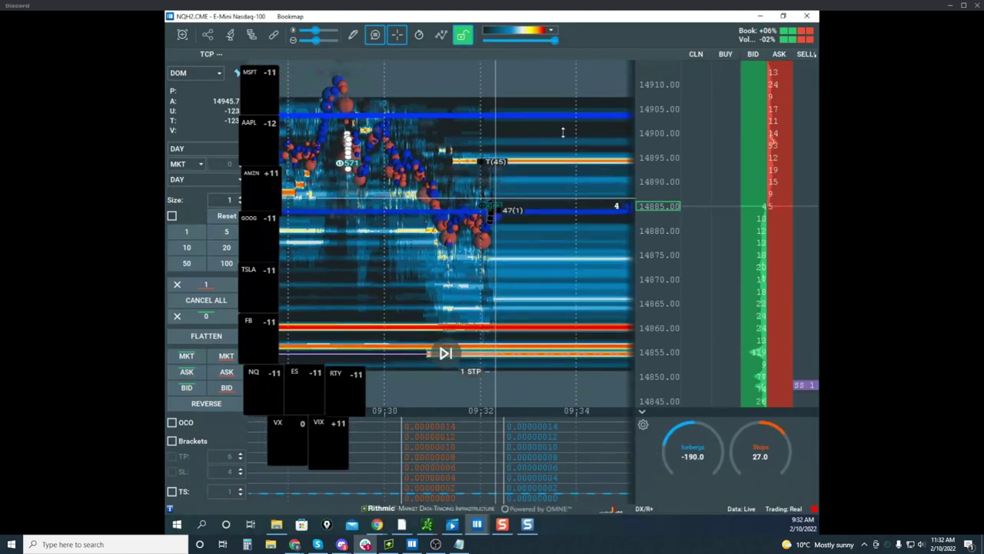
right_click(555, 124)
click(589, 132)
right_click(590, 135)
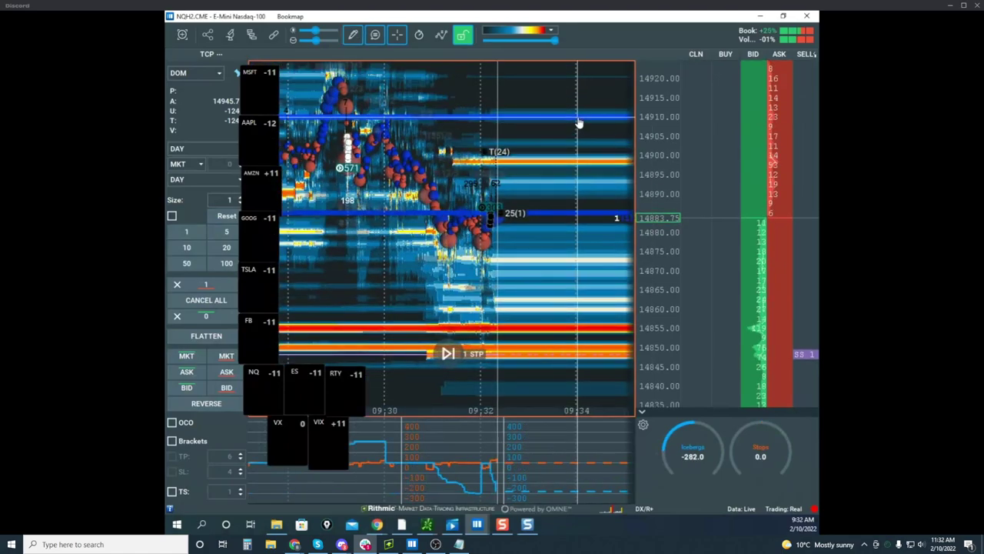
right_click(560, 215)
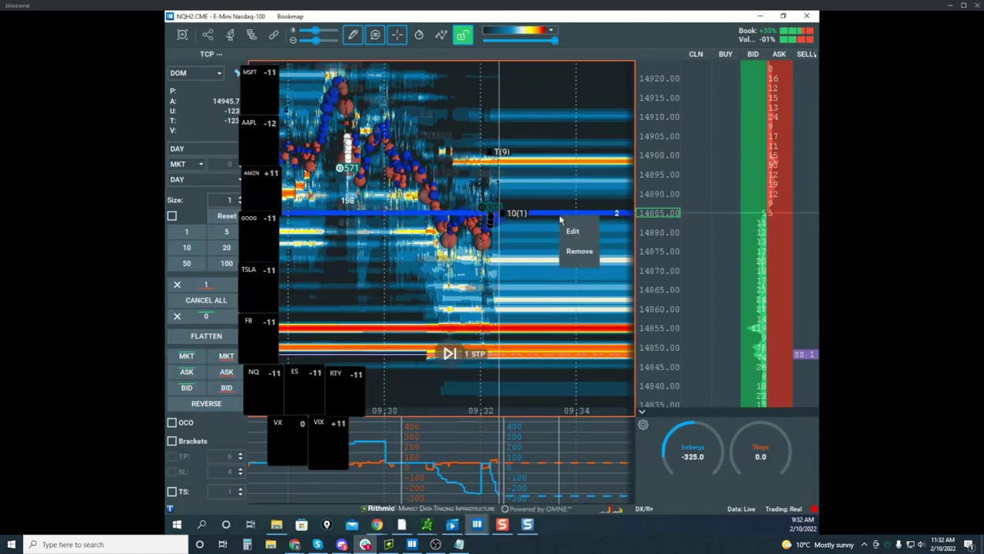
click(577, 253)
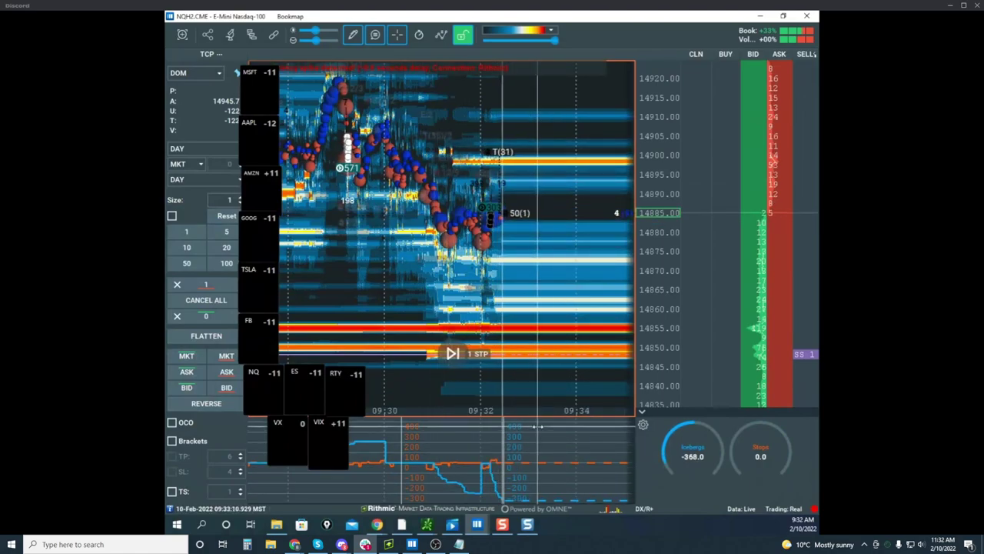
Step: Draw horizontal lines on the NQH2 heatmap at about 14875 and 14895
click(356, 37)
click(403, 165)
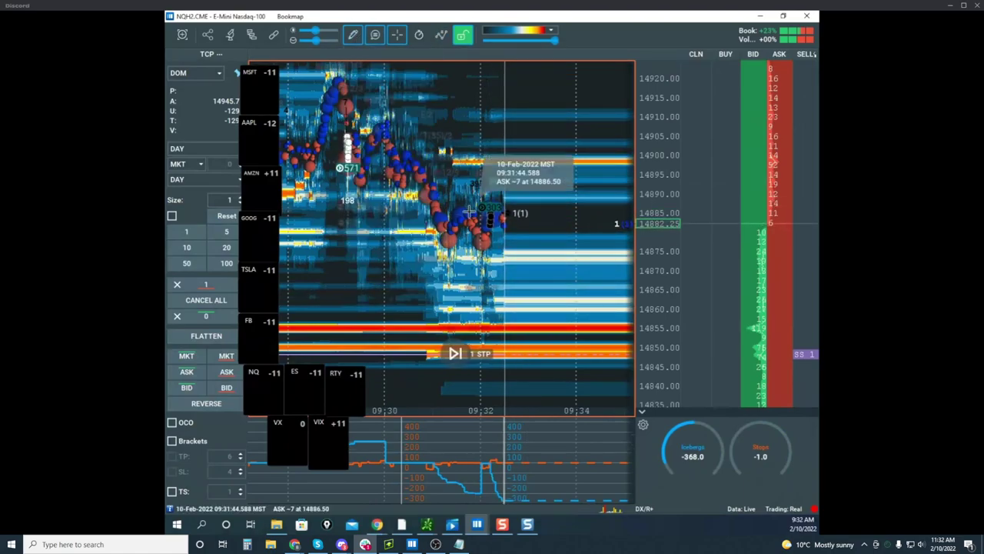
click(492, 249)
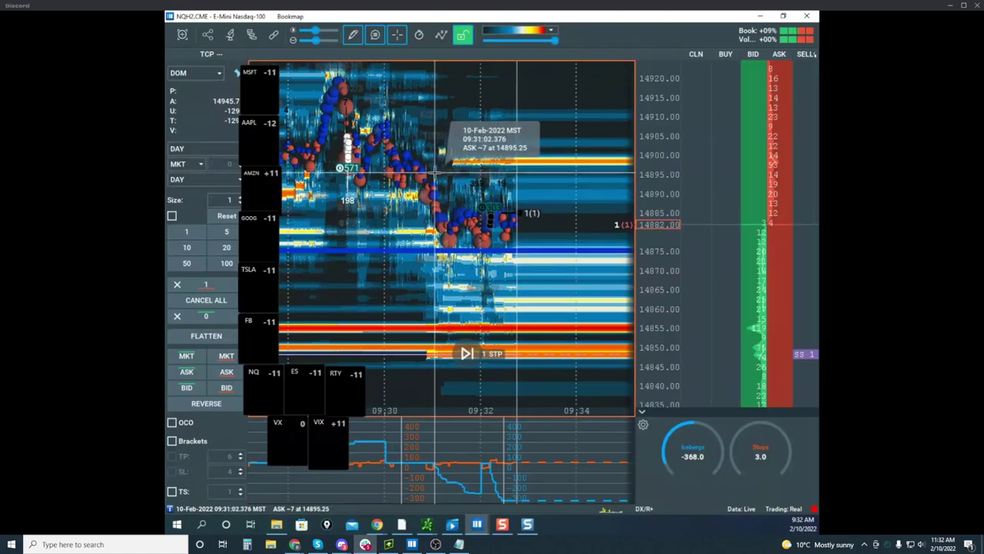
click(356, 39)
click(376, 83)
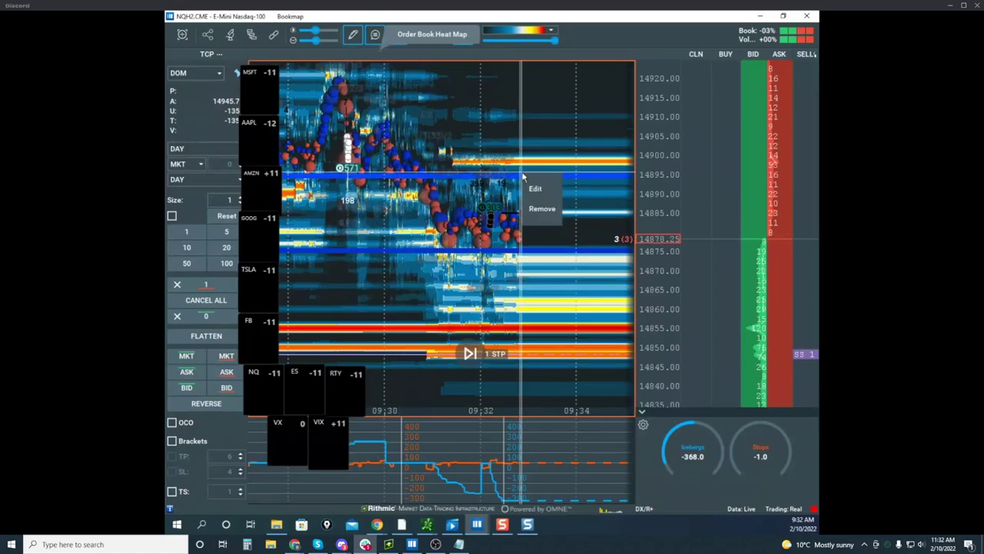
Step: Change the colour of the horizontal line at about 14895 to black and save its style
click(536, 189)
click(502, 238)
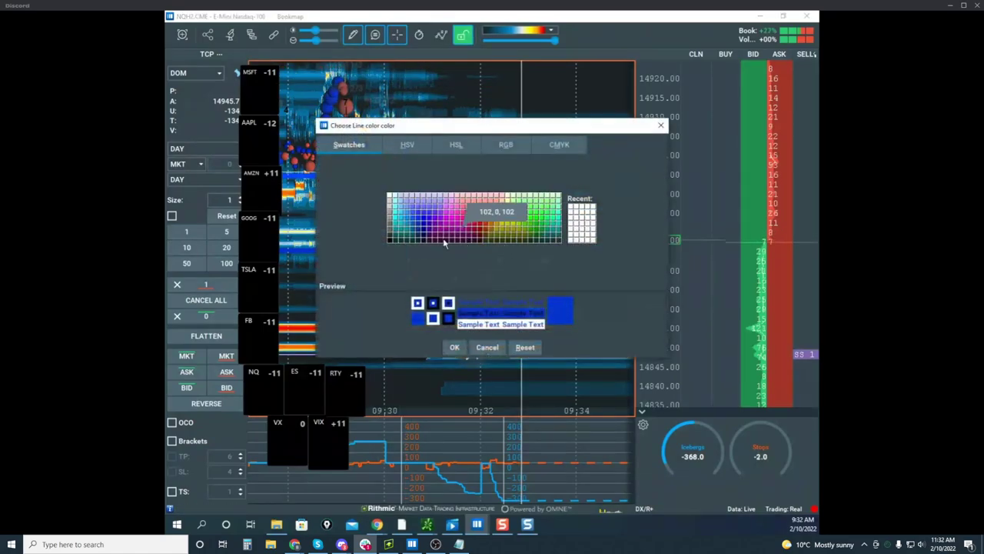
click(387, 243)
click(455, 346)
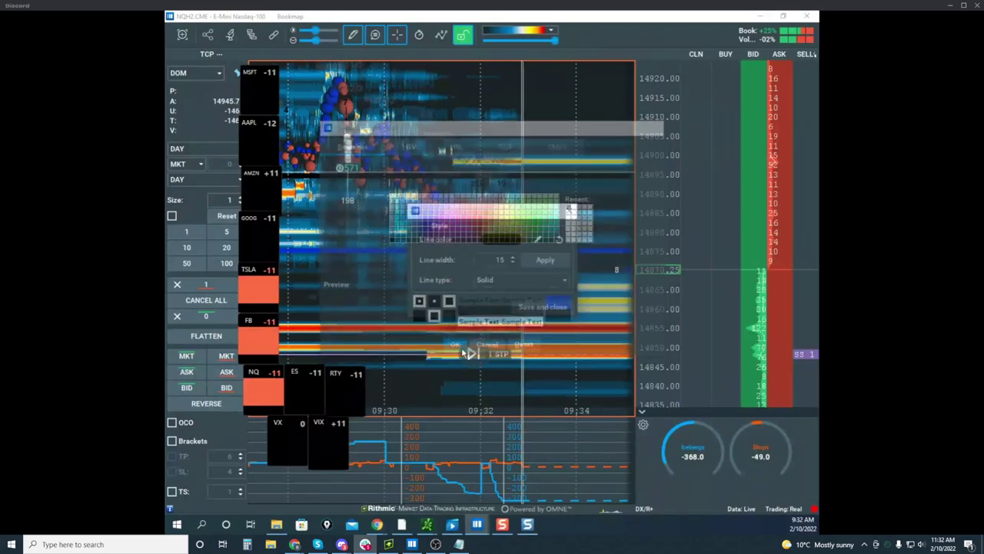
click(544, 307)
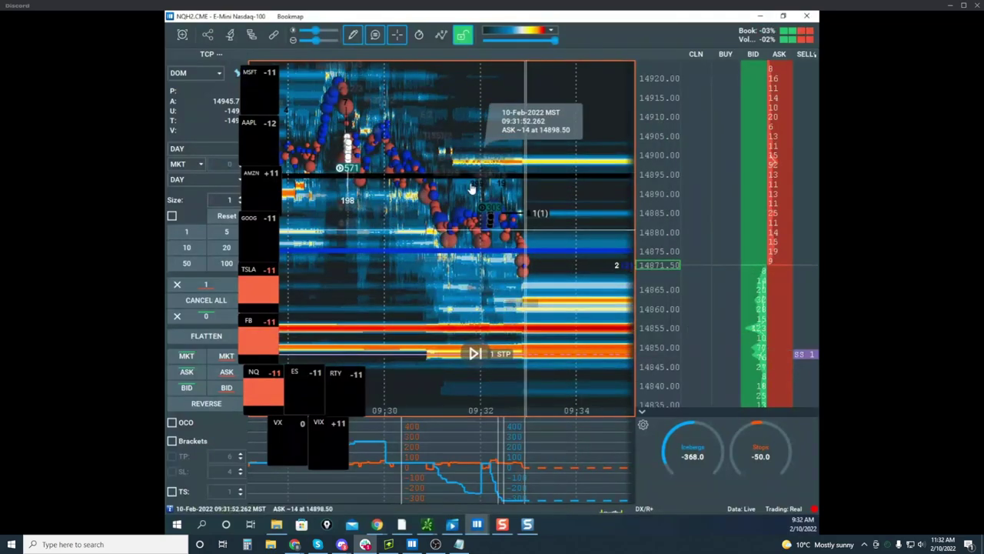
Step: Recolour the horizontal line at about 14875 black and save its style
right_click(505, 257)
click(509, 263)
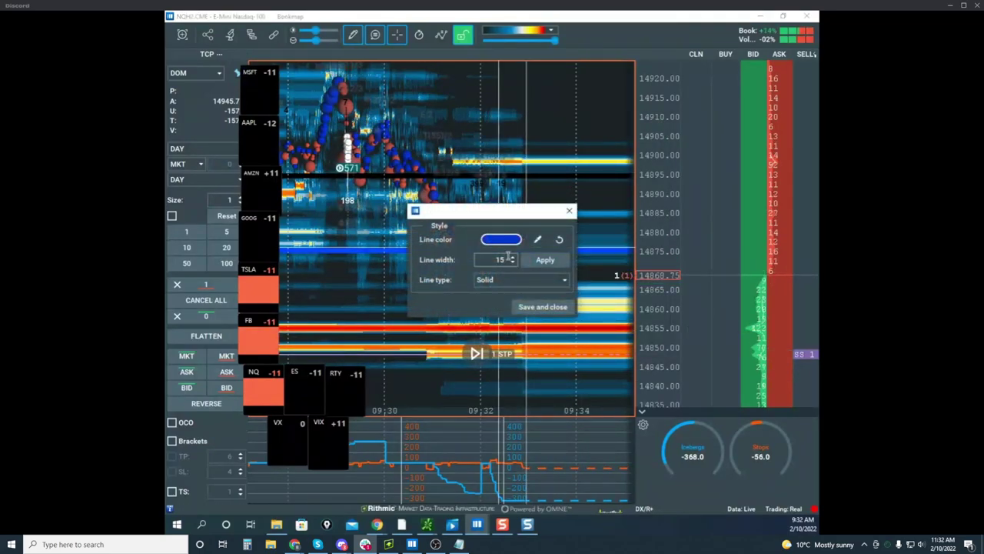
click(500, 241)
click(390, 240)
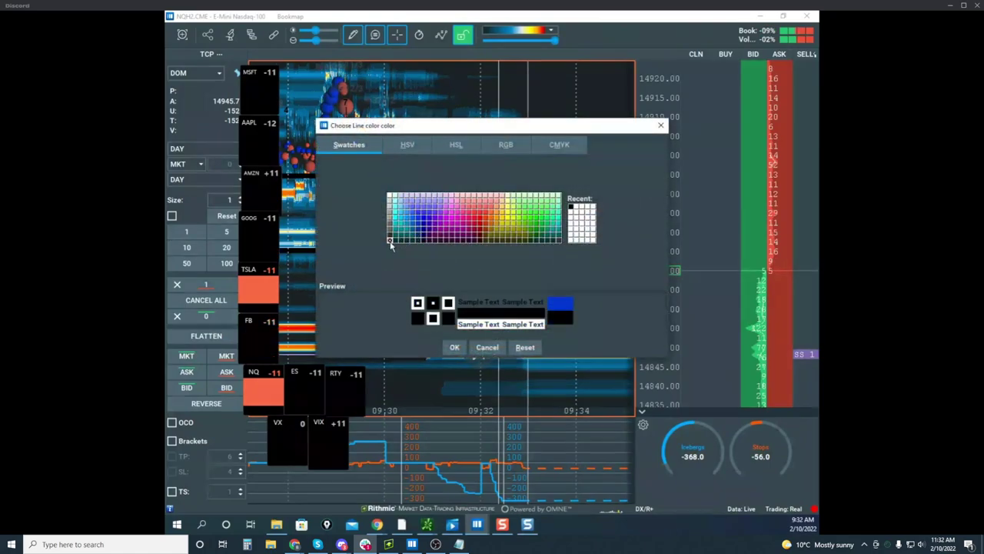
click(453, 348)
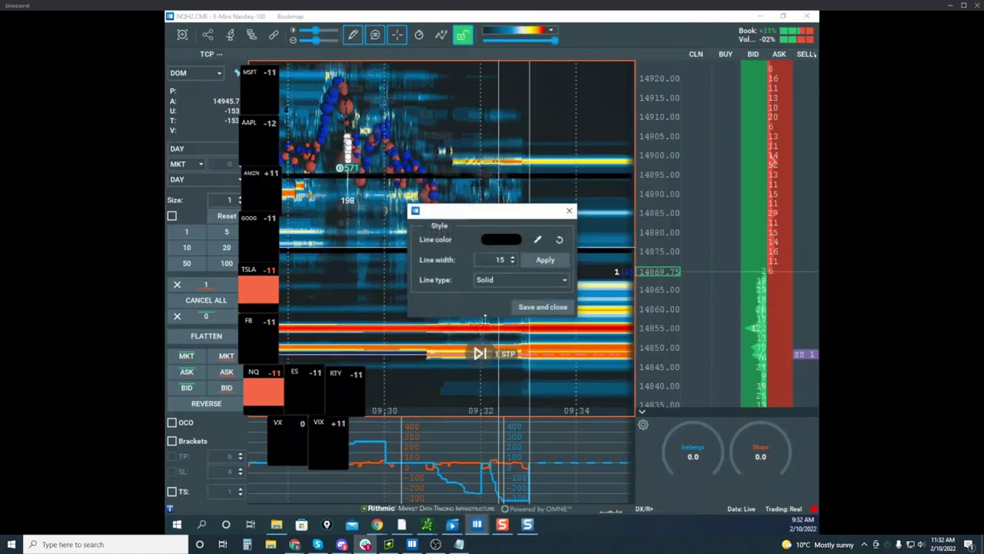
click(541, 307)
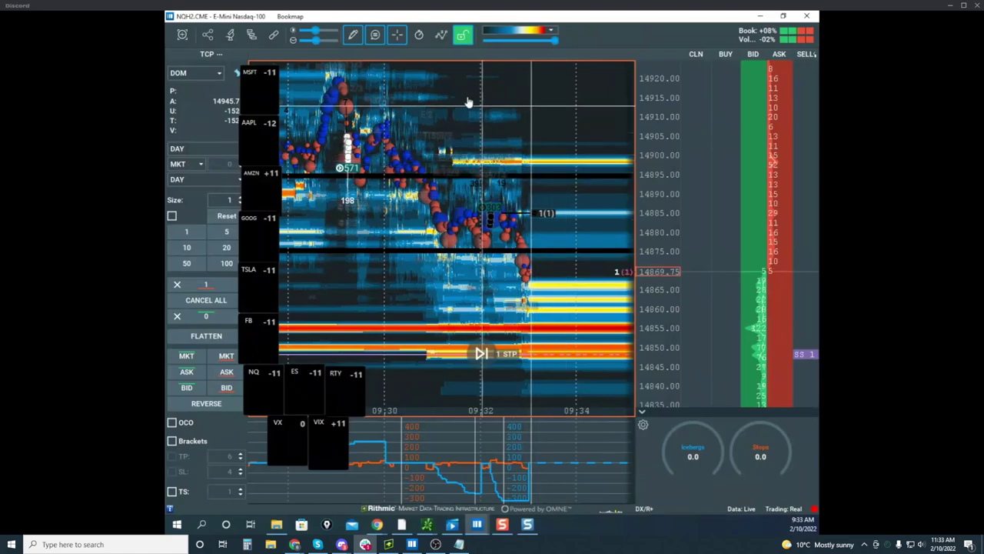
Step: Turn off the drawing tool and examine the NQH2 heatmap around the 14865 to 14845 price levels
click(355, 37)
click(369, 61)
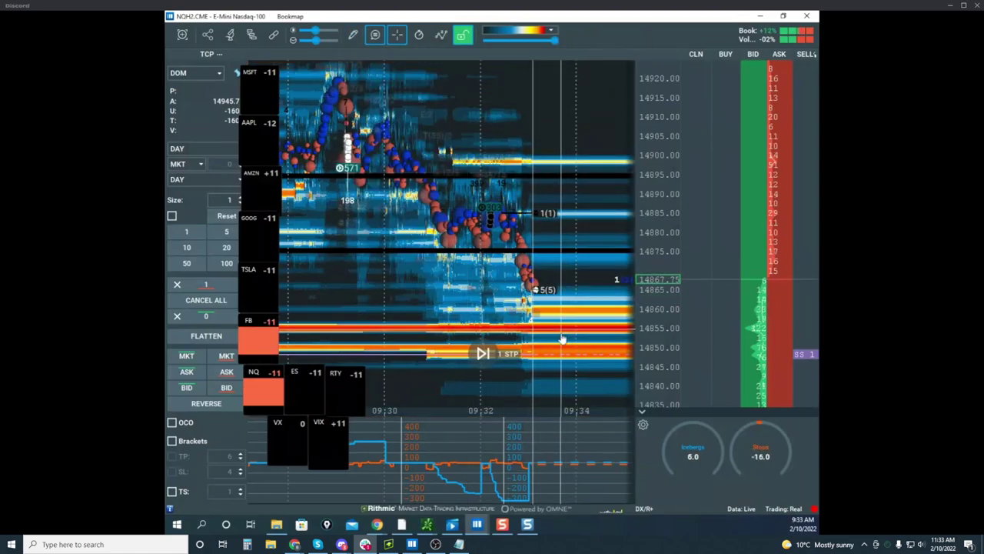
drag(562, 256, 542, 197)
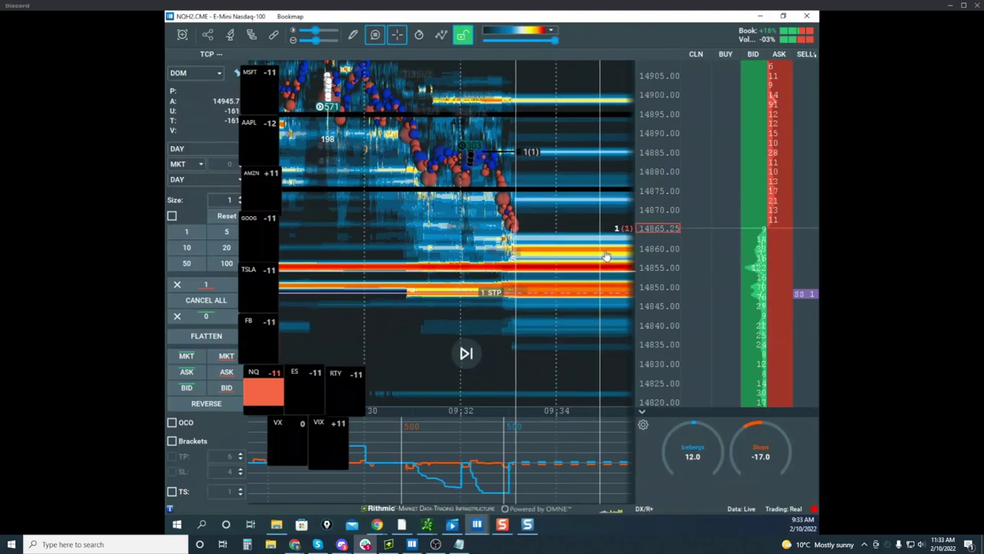
scroll(607, 255, down, 2)
drag(553, 234, 466, 273)
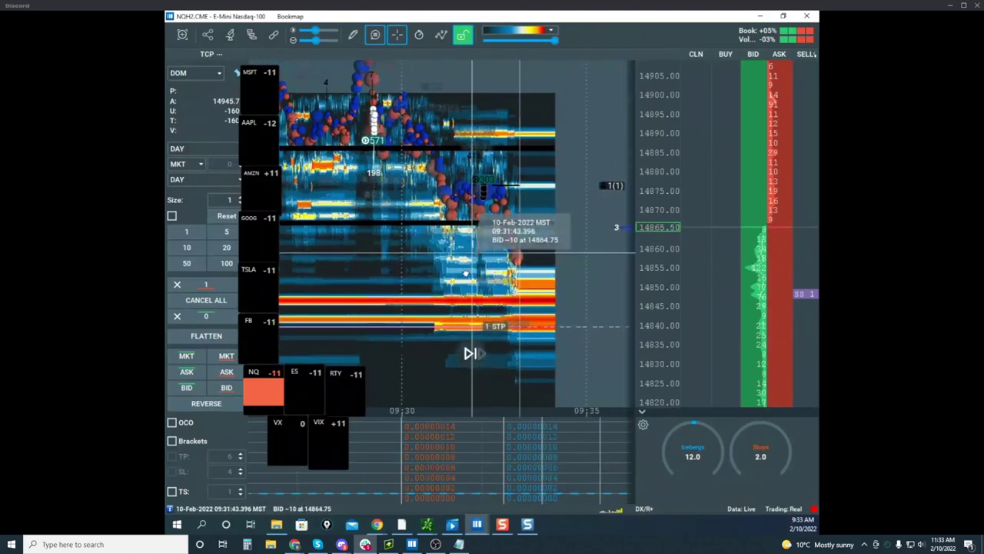
scroll(664, 185, up, 2)
drag(565, 208, 499, 179)
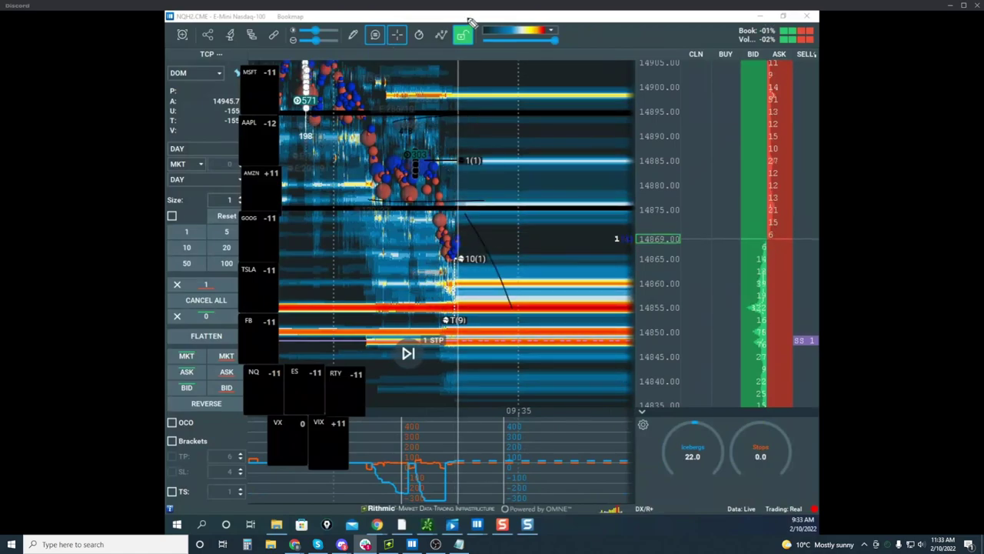
Step: Sketch freehand price swings between about 14875 and 14835 over the NQH2 heatmap, circle the 14855 liquidity band, and clear the ink
mouse_move(465, 216)
mouse_down()
mouse_move(467, 293)
mouse_move(486, 375)
mouse_up()
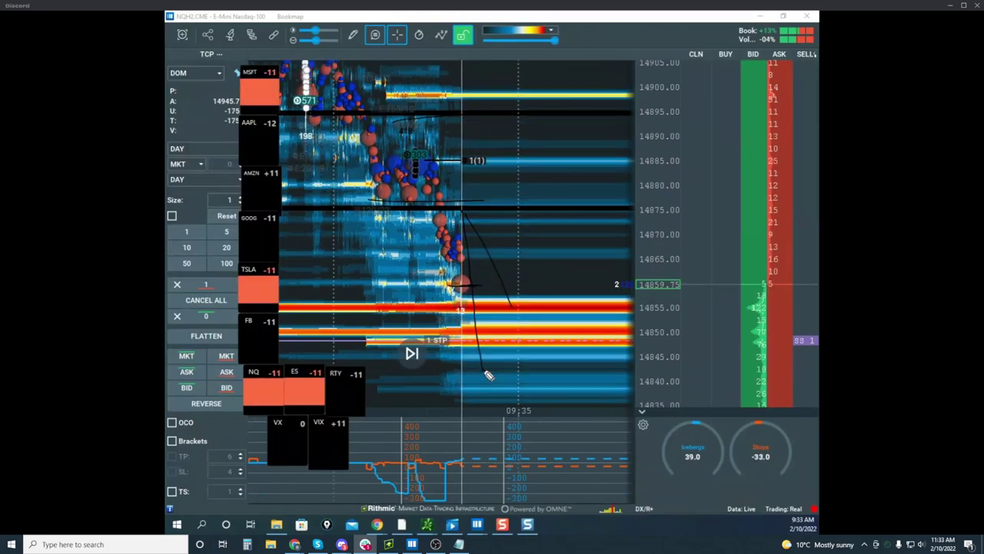
mouse_move(490, 297)
mouse_down()
mouse_move(520, 331)
mouse_move(531, 326)
mouse_up()
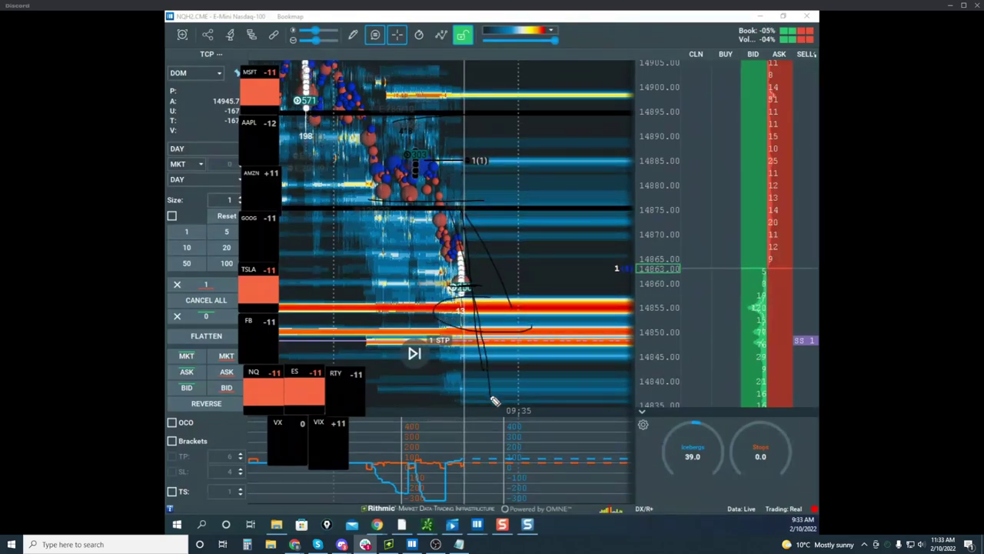
mouse_move(495, 400)
mouse_down()
mouse_move(556, 213)
mouse_move(562, 340)
mouse_move(583, 415)
mouse_up()
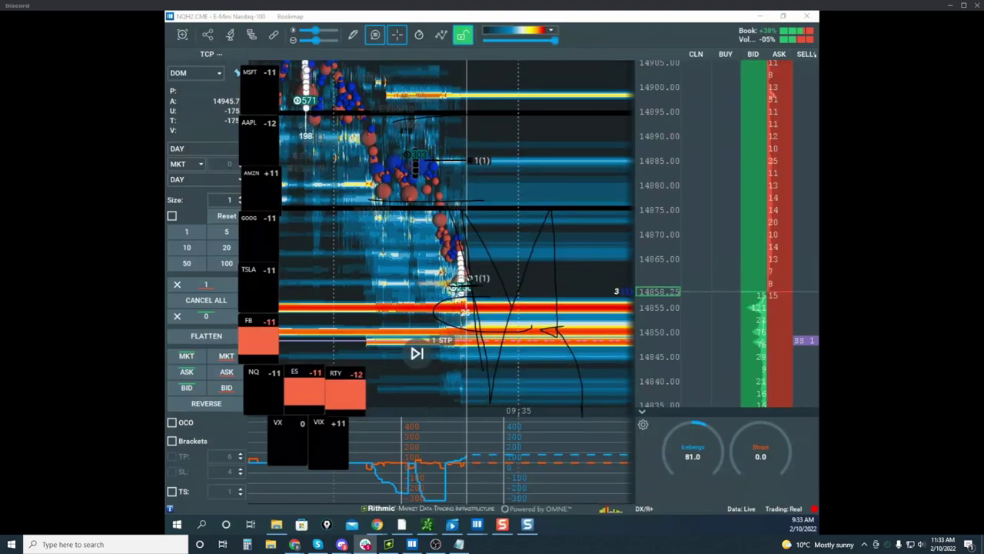
key(Escape)
Step: Switch to the ESH2 Bookmap window and examine the heatmap around 4550
scroll(654, 152, down, 1)
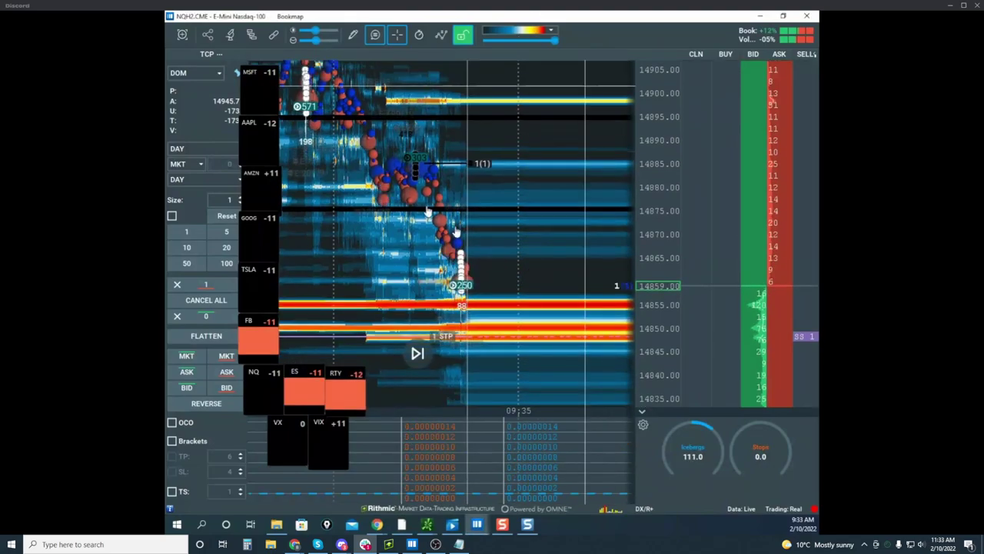
drag(506, 17, 166, 250)
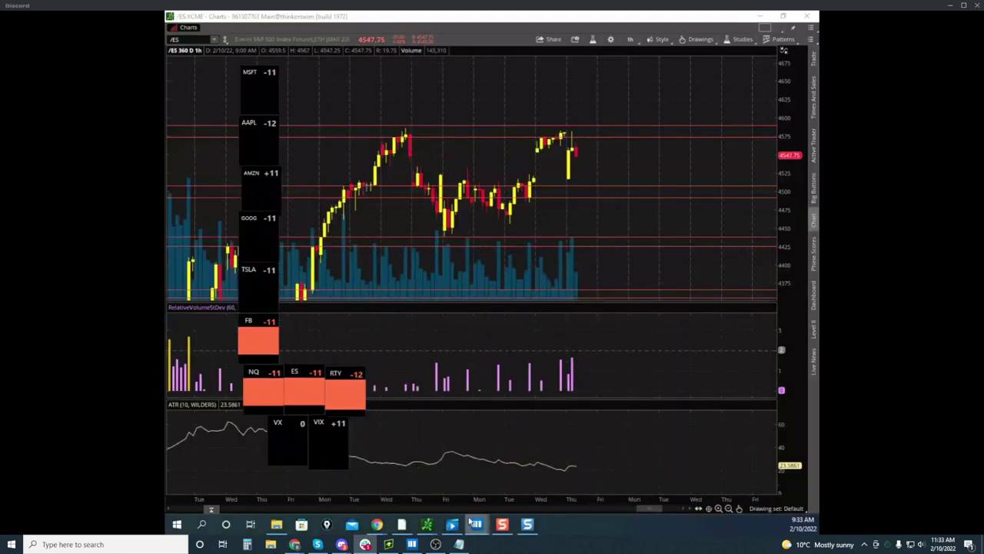
mouse_move(478, 528)
click(282, 468)
drag(603, 219, 484, 174)
drag(589, 192, 484, 170)
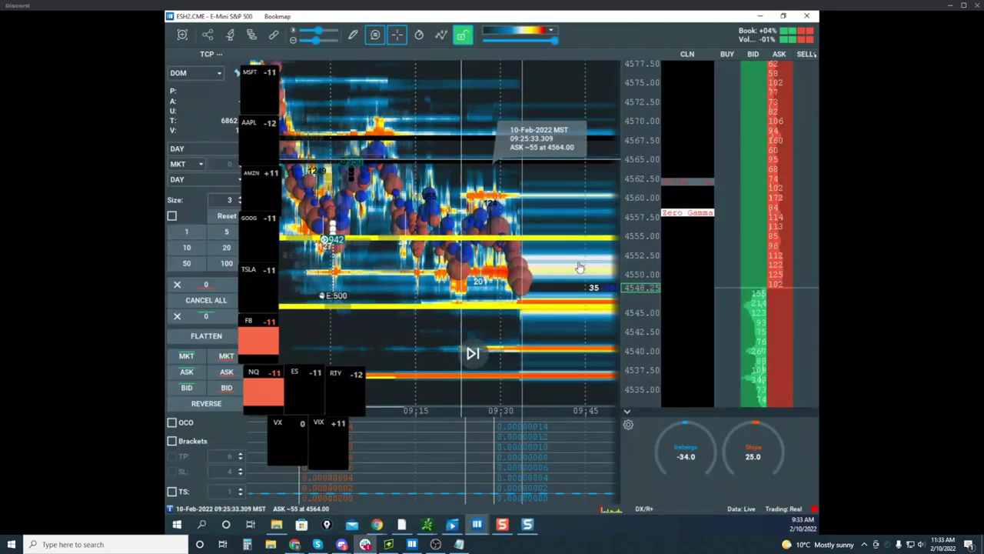
scroll(544, 247, up, 4)
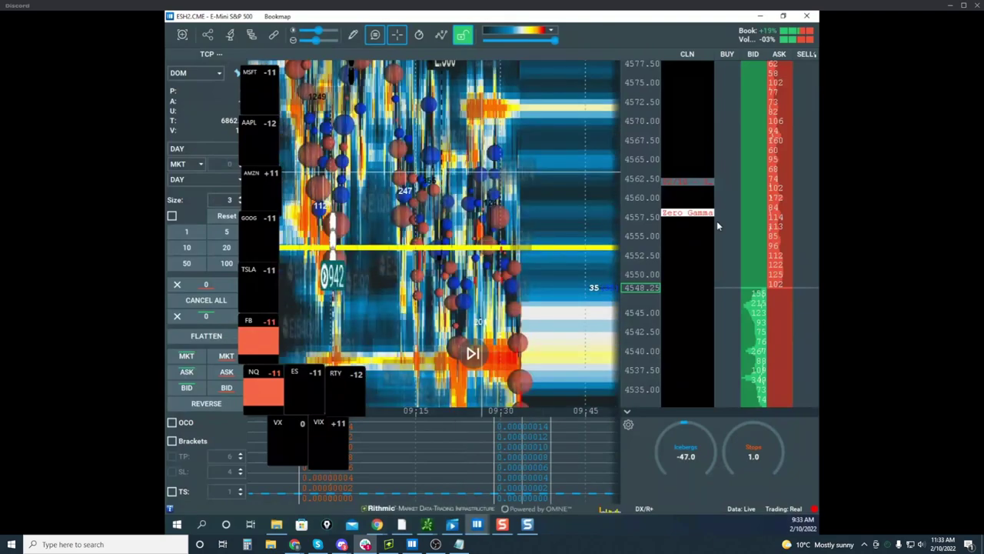
scroll(717, 221, up, 3)
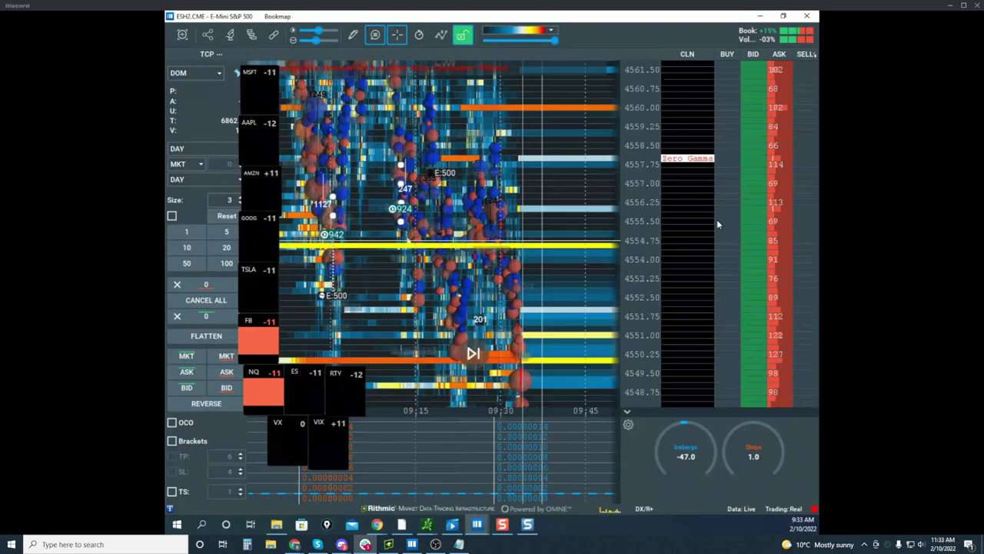
Step: Remove the yellow horizontal lines at about 4555 and 4546 from the ESH2 heatmap
right_click(560, 241)
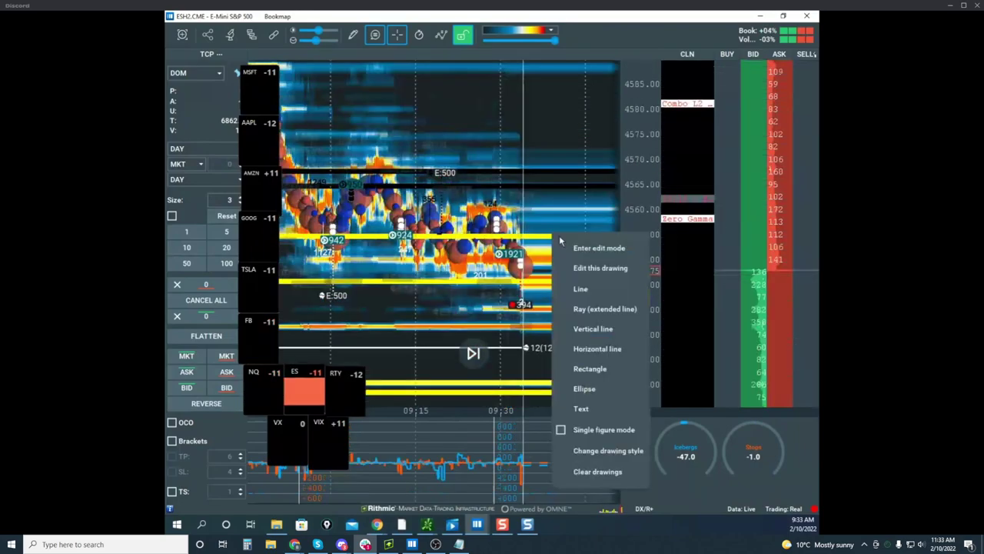
click(570, 250)
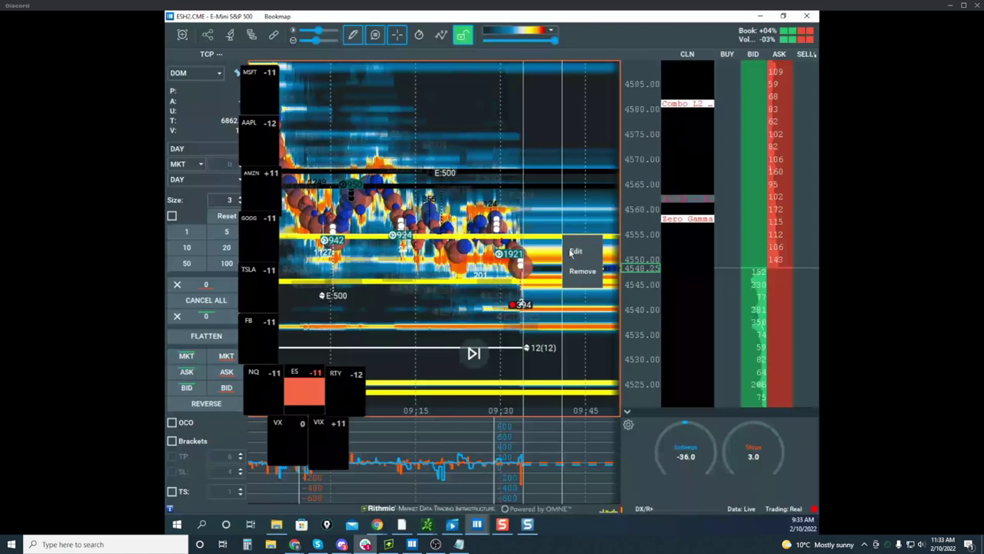
click(574, 252)
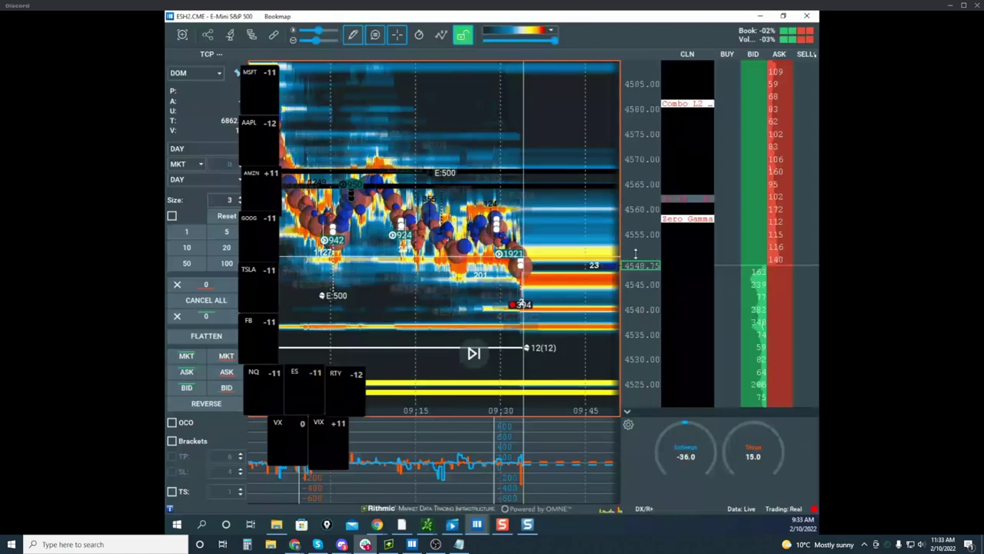
Step: Draw horizontal lines on the ESH2 heatmap at about 4551 and 4548
scroll(518, 234, up, 5)
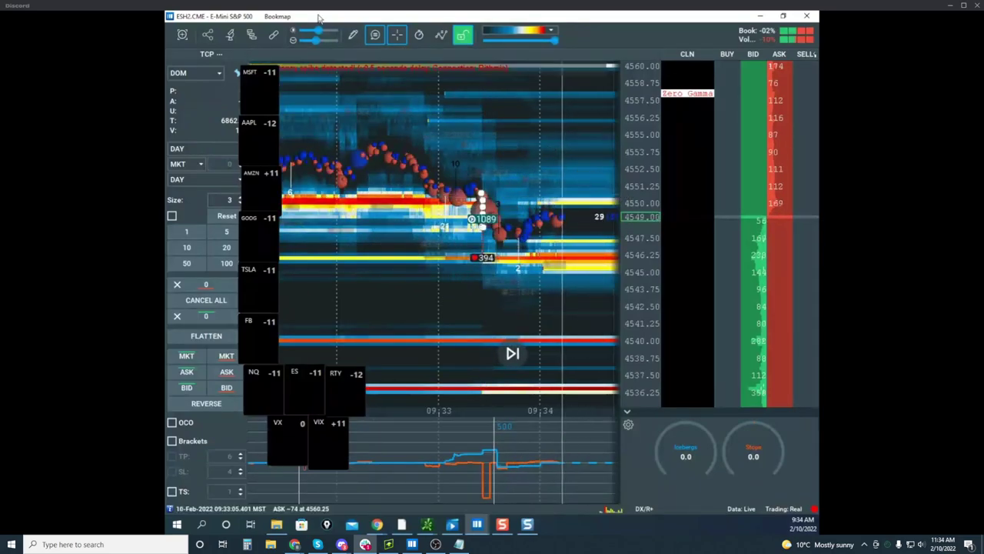
click(352, 34)
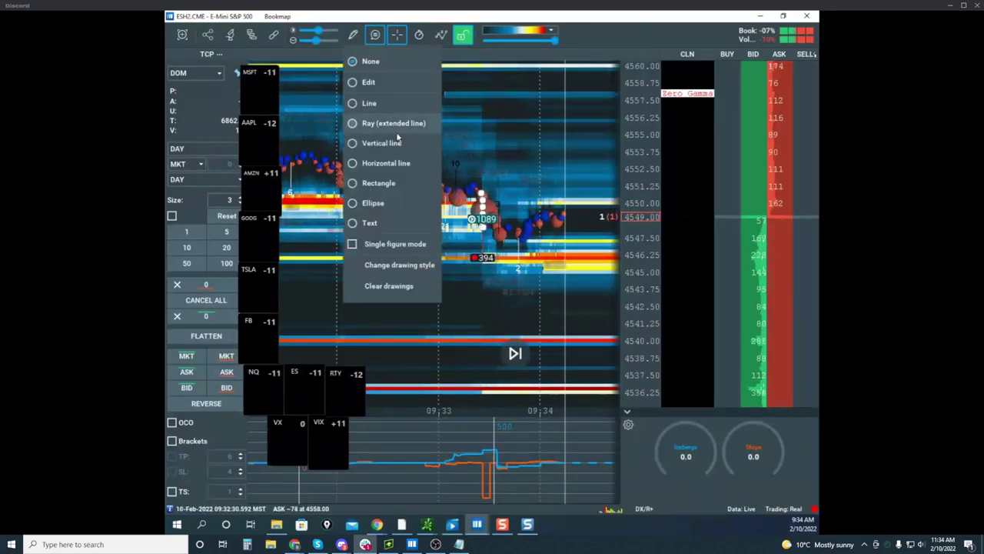
click(385, 161)
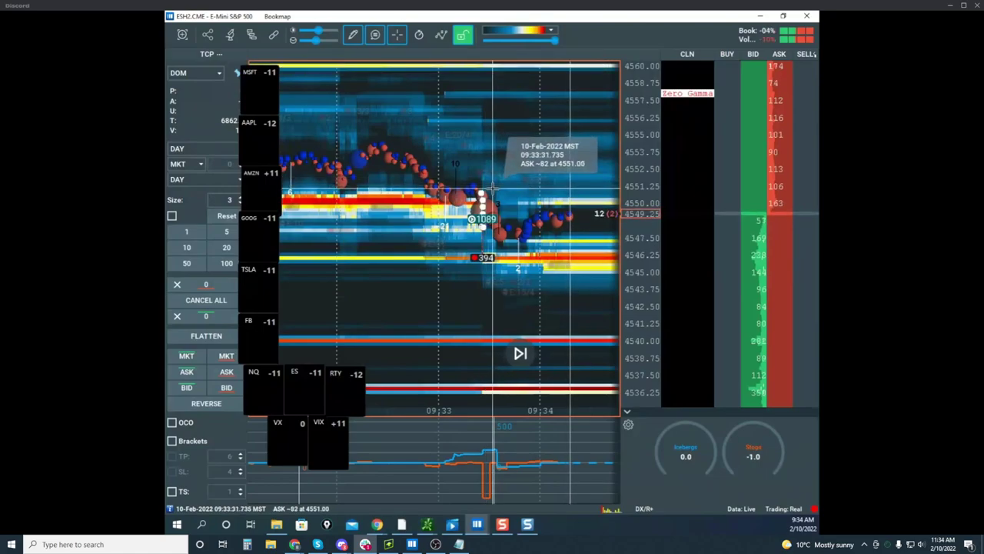
click(493, 187)
scroll(498, 245, up, 3)
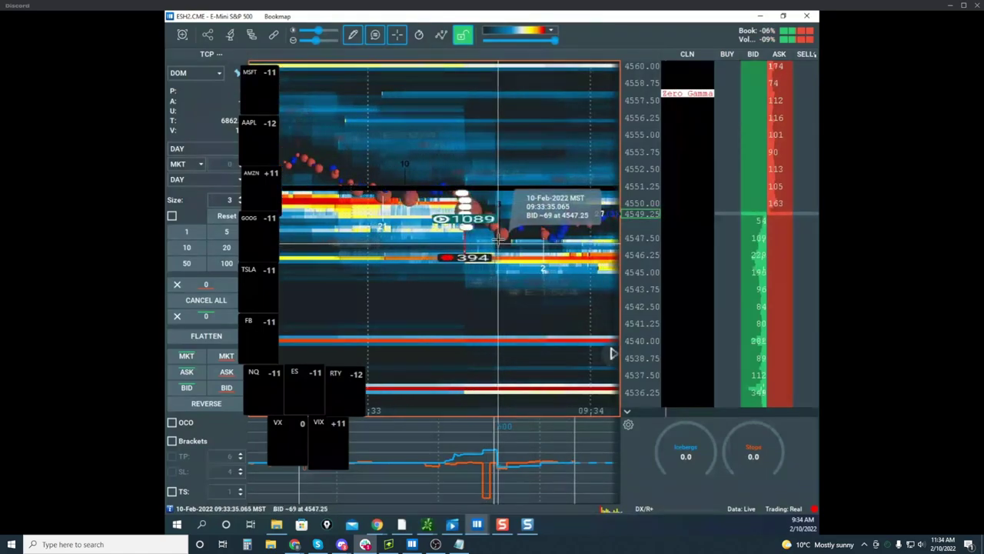
scroll(489, 236, up, 2)
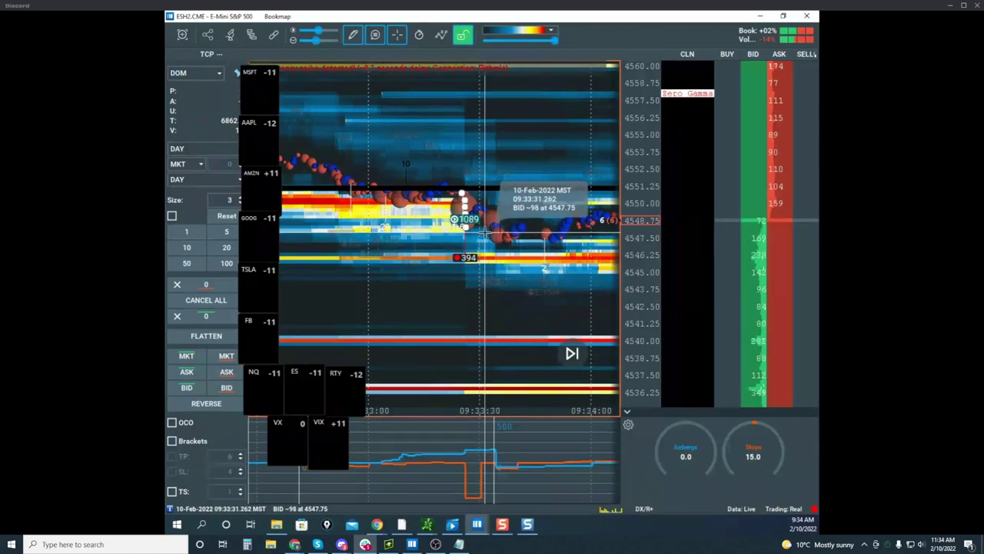
scroll(468, 228, up, 2)
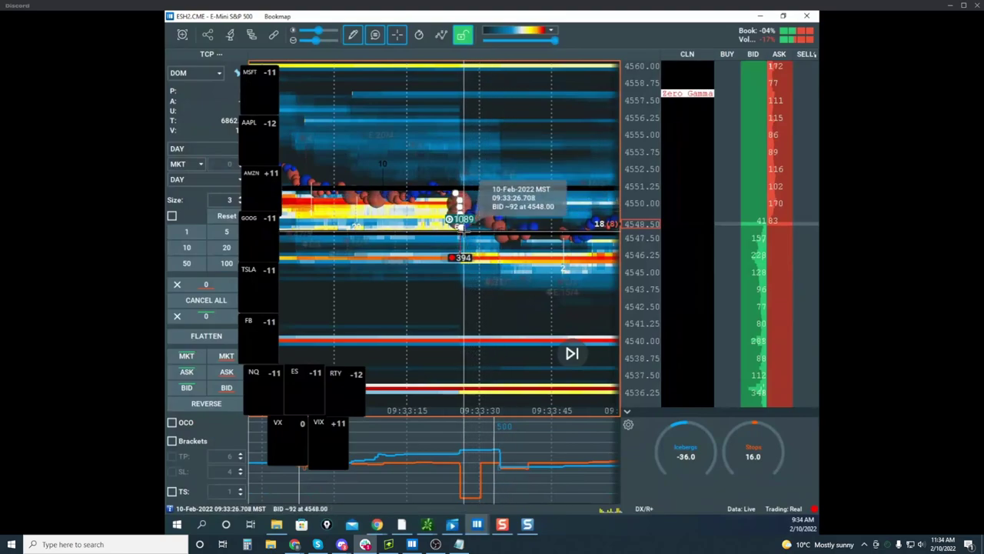
Step: Recolour the ESH2 horizontal line at about 4551 yellow and save its style
click(353, 34)
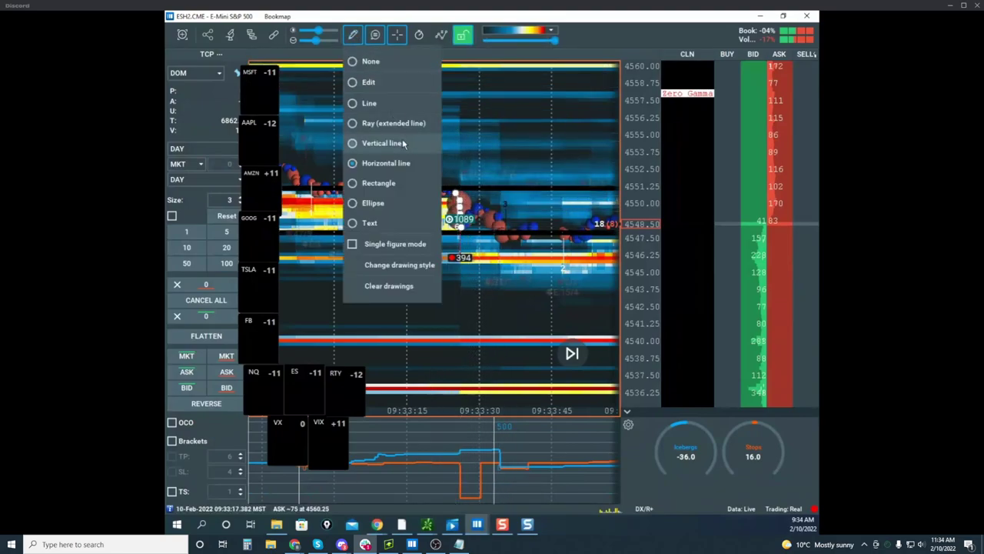
click(385, 86)
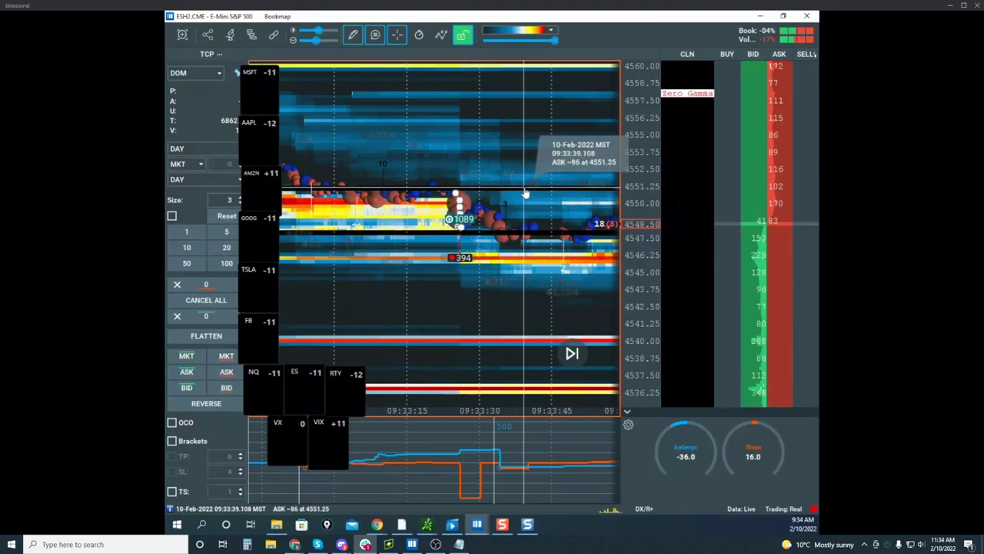
right_click(525, 187)
click(537, 204)
click(502, 240)
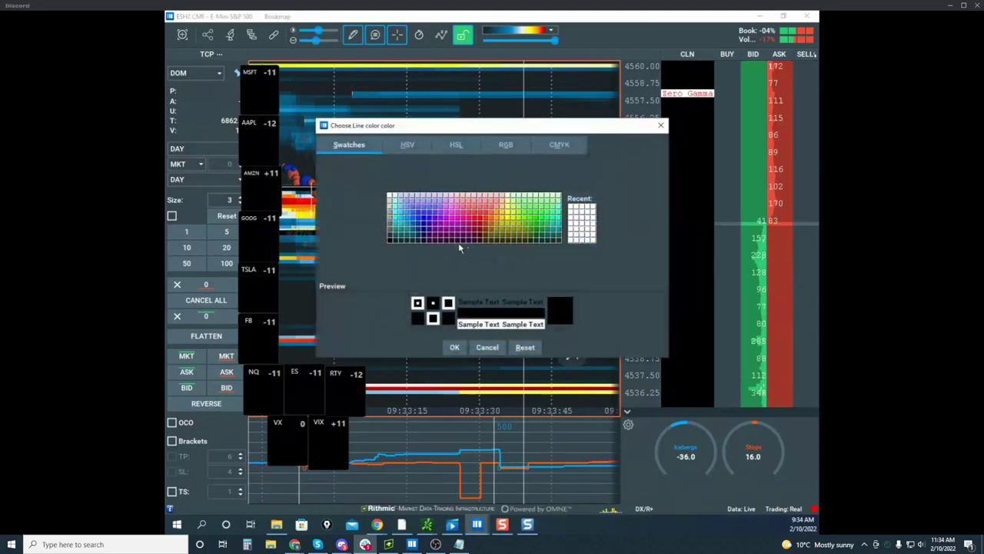
click(508, 219)
click(454, 347)
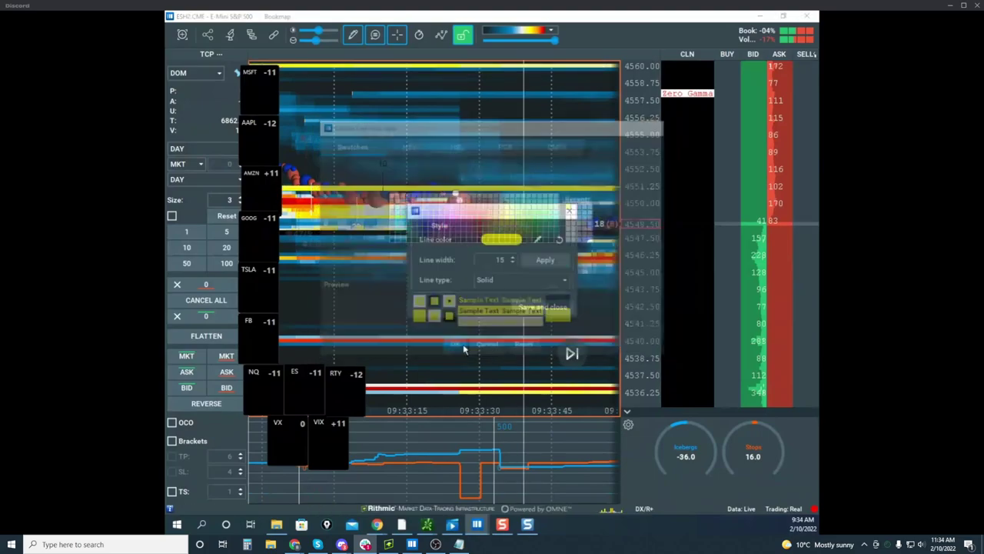
click(543, 305)
Step: Change the colour of the ESH2 horizontal line at about 4548 to yellow and save its style
right_click(497, 236)
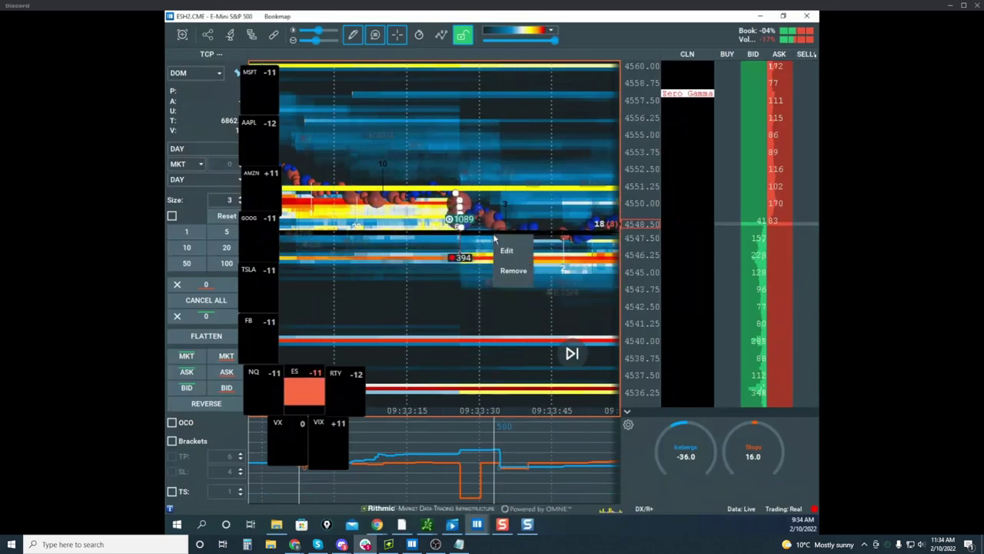
click(510, 249)
click(501, 241)
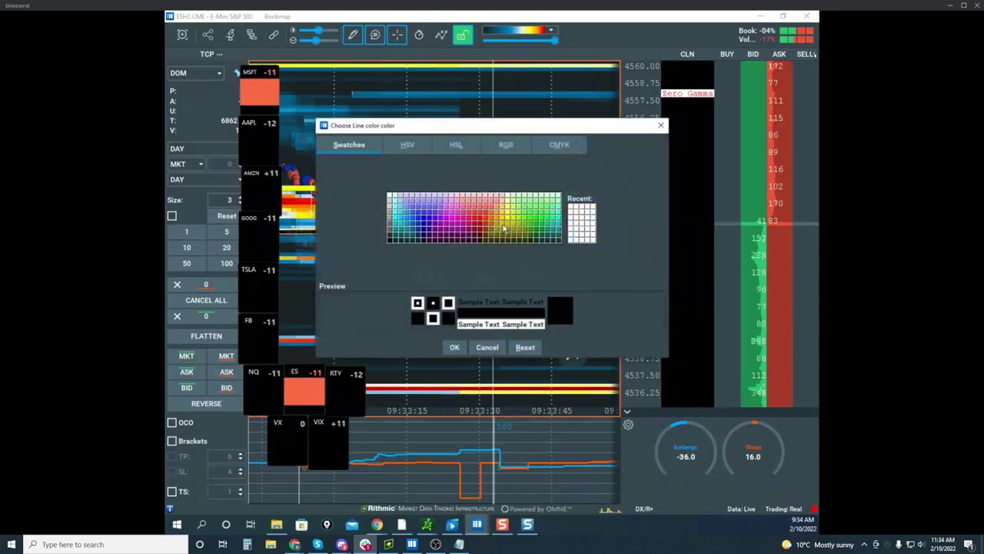
click(507, 225)
click(455, 347)
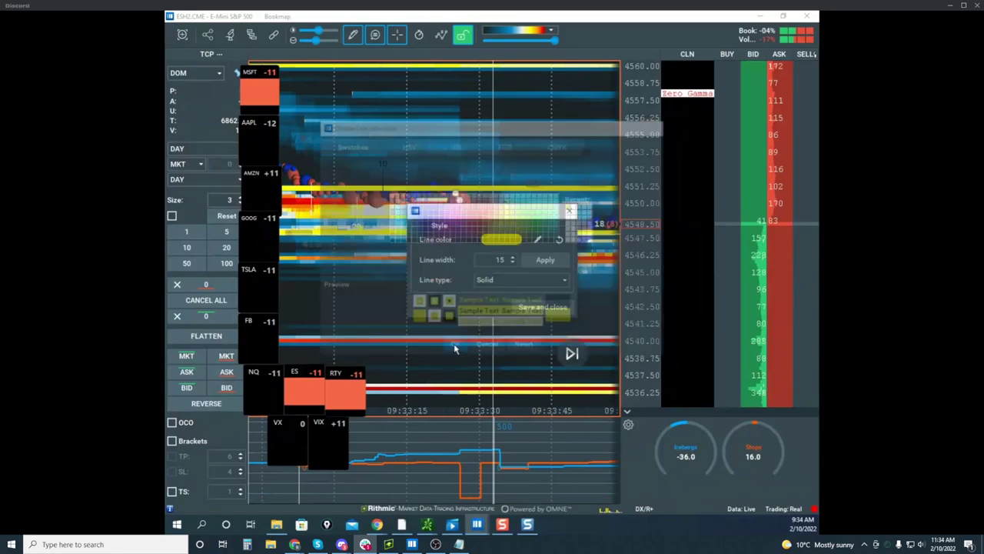
click(539, 310)
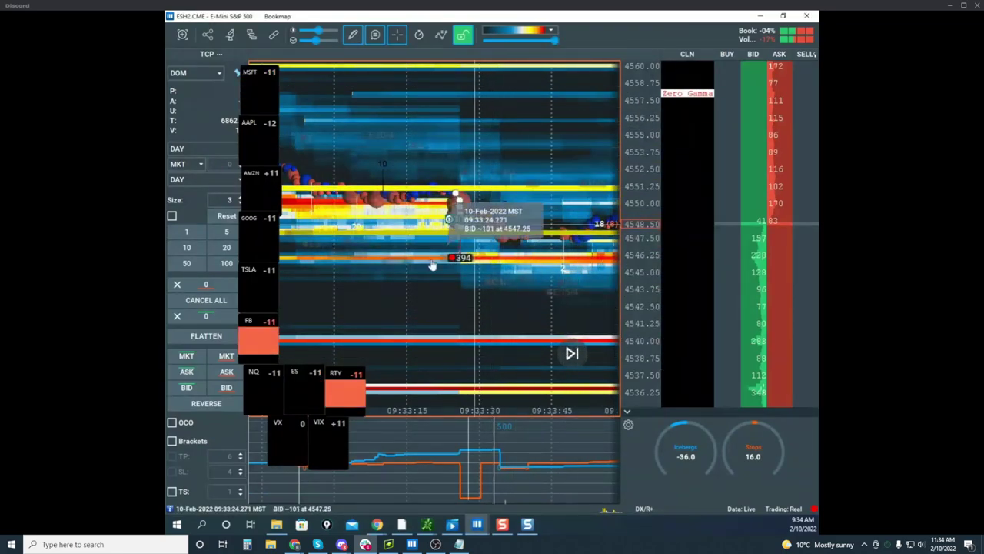
Step: Open and maximize the ZBH2 30-year Treasury bond heatmap, and move the ticker tiles clear of the instrument names
click(477, 524)
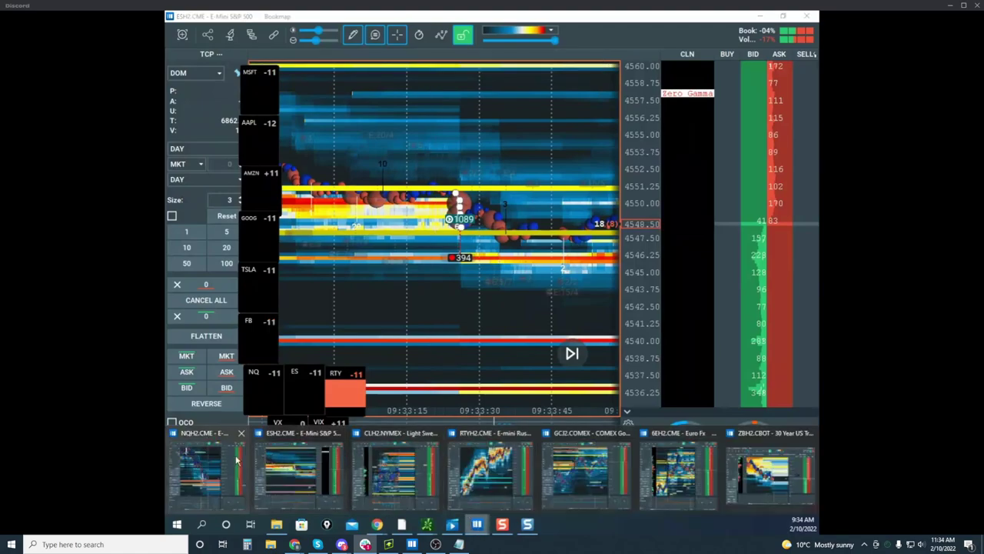
click(785, 459)
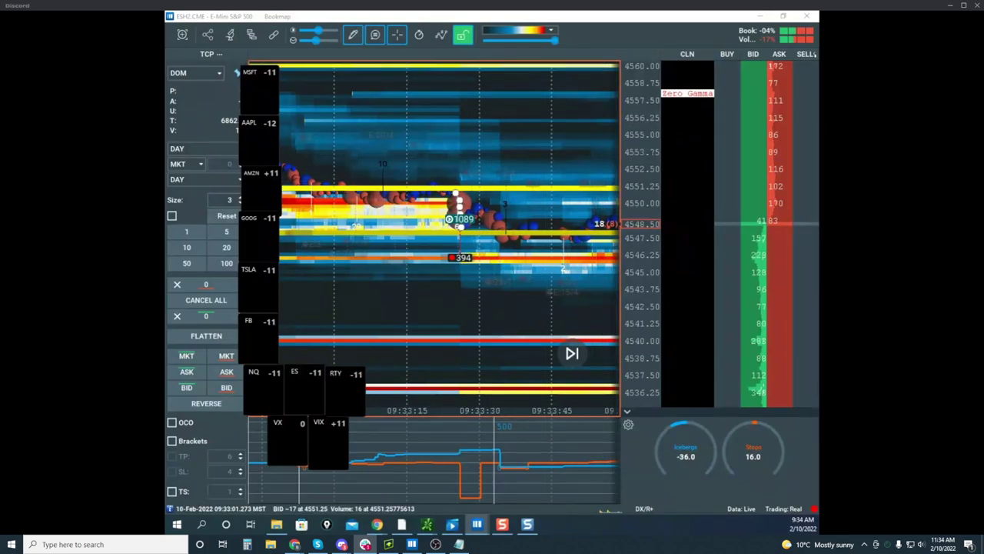
drag(168, 157, 524, 59)
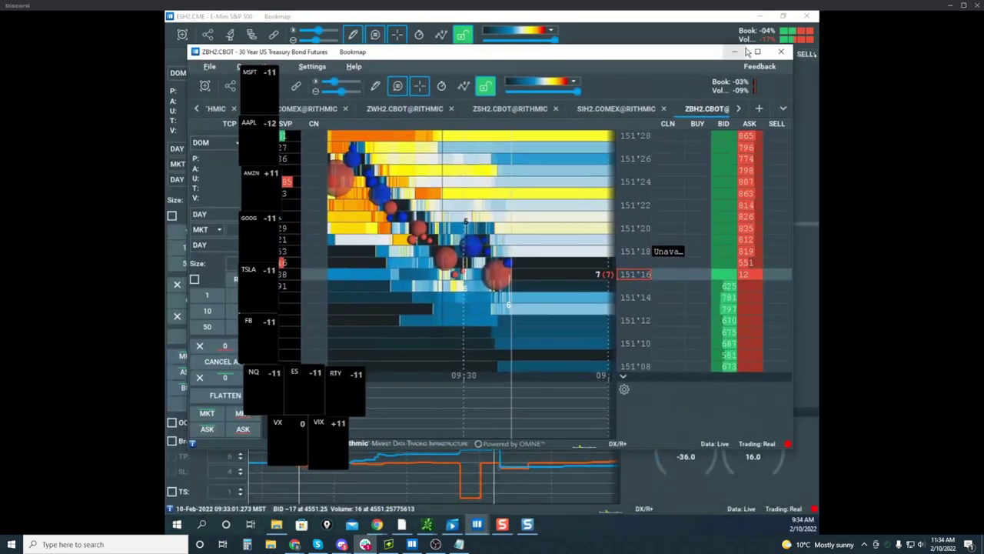
click(758, 51)
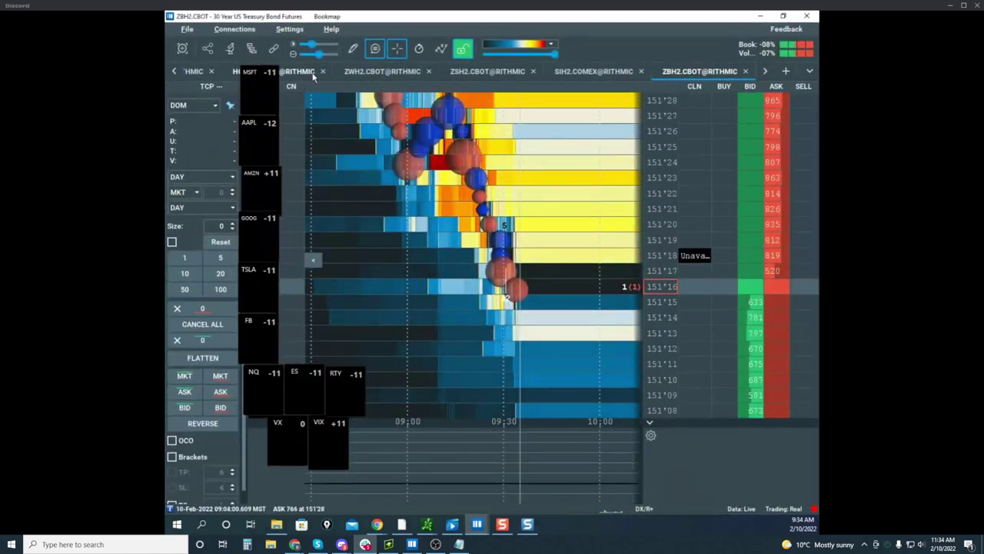
drag(266, 74, 247, 103)
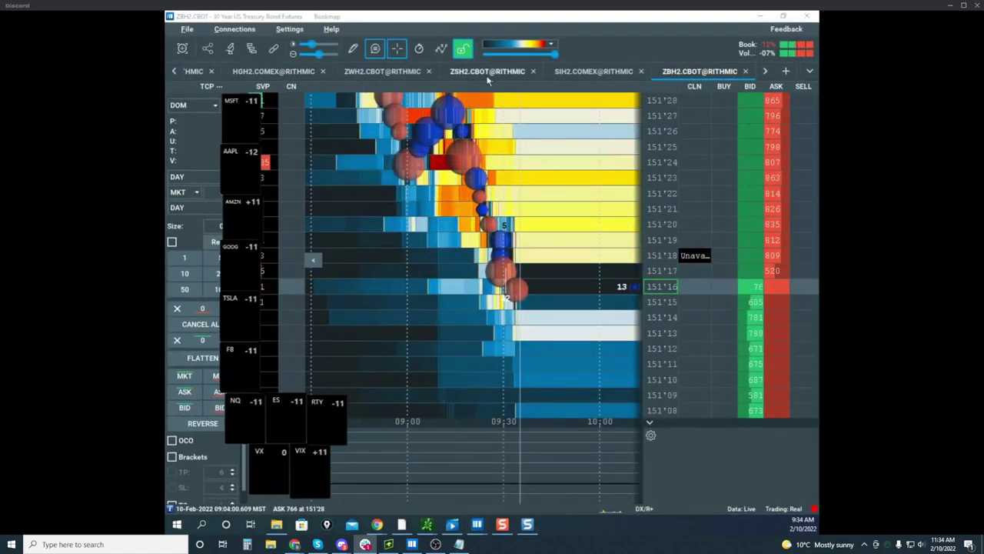
Step: Show the ZSH2 soybean heatmap over a wider time range and move the ticker tiles off the order-entry controls
click(487, 71)
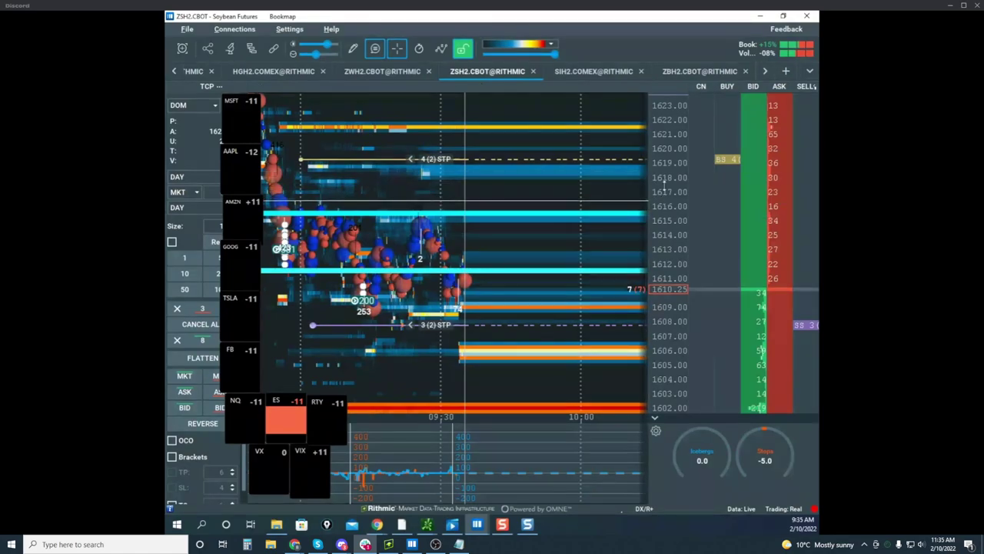
scroll(665, 181, up, 2)
scroll(649, 208, down, 2)
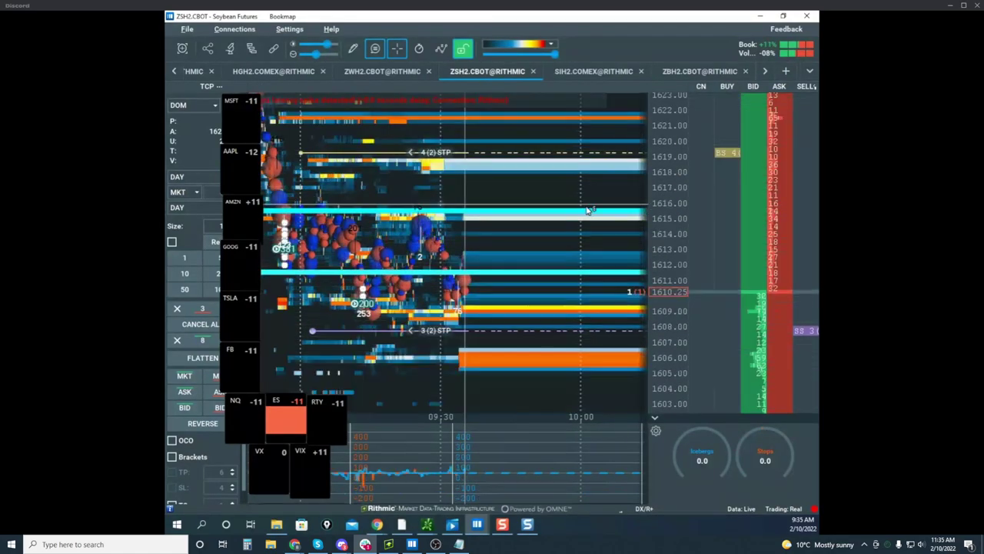
scroll(585, 207, down, 3)
drag(253, 113, 294, 116)
scroll(665, 165, down, 3)
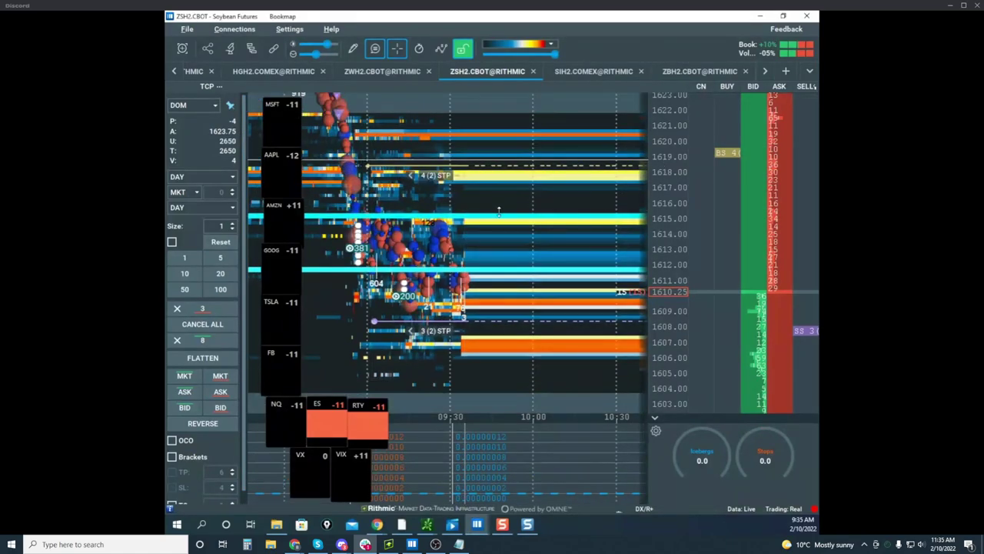
Step: Move the Soybean Futures window out of the way and bring the ESH2 E-Mini S&P 500 heatmap into view
scroll(660, 184, up, 4)
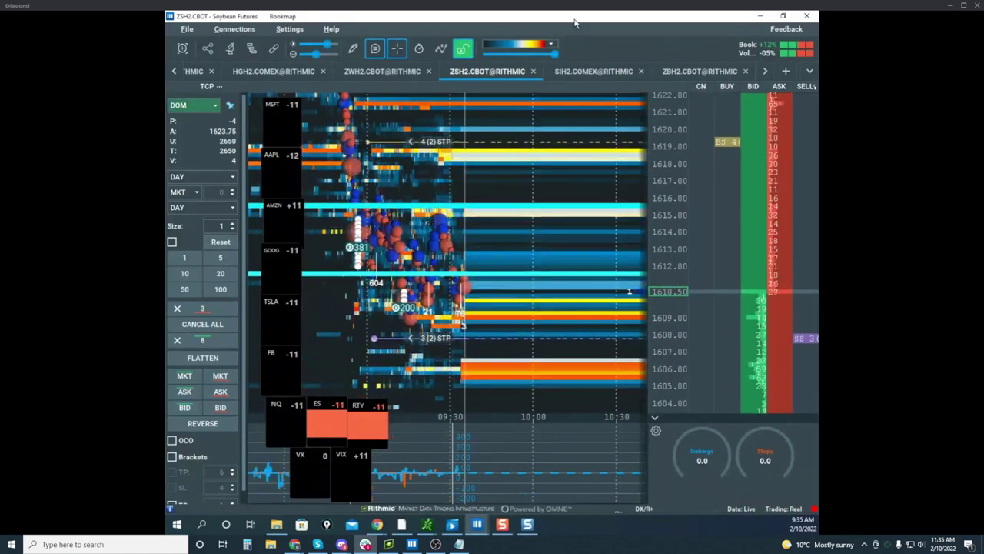
drag(575, 22, 652, 98)
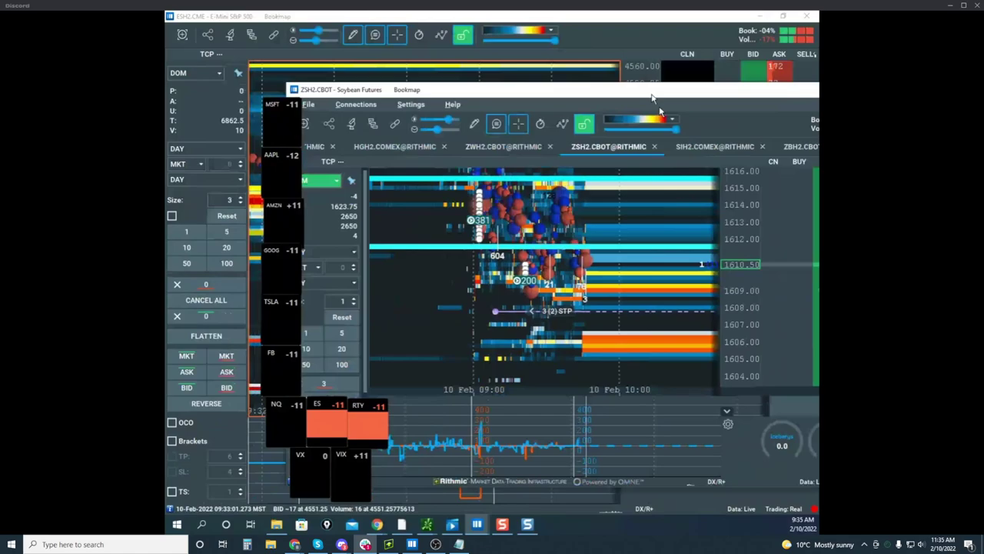
click(554, 73)
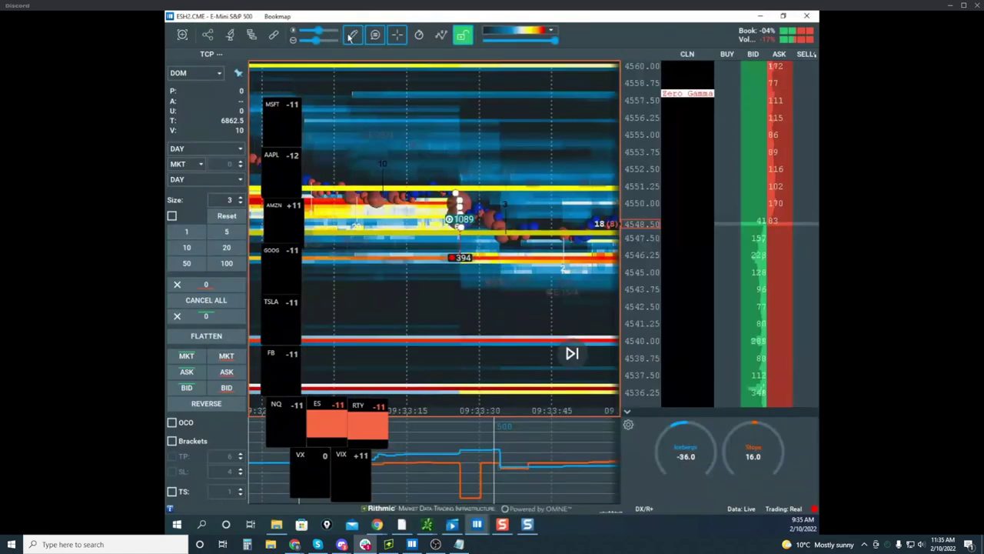
Step: Leave drawing mode and widen the E-Mini S&P 500 heatmap's time range to examine the latest price action around the marked levels
click(352, 35)
click(370, 61)
scroll(466, 183, down, 3)
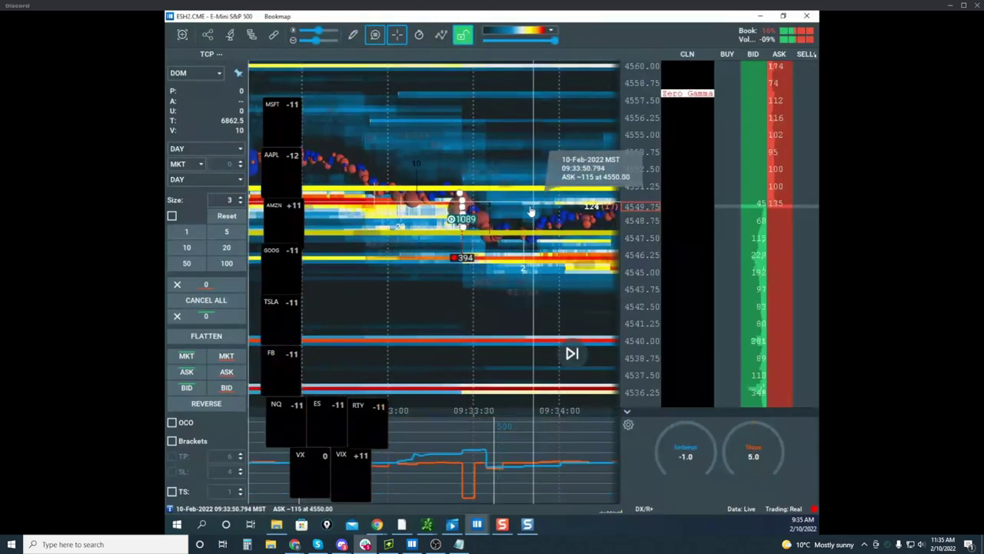
drag(516, 199, 375, 211)
scroll(506, 202, down, 3)
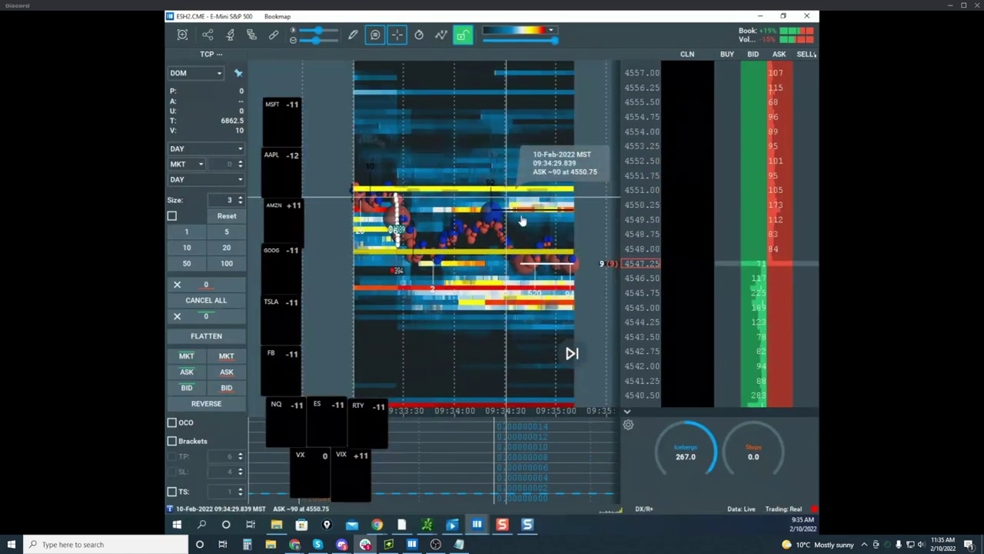
scroll(522, 219, down, 3)
drag(521, 220, 482, 213)
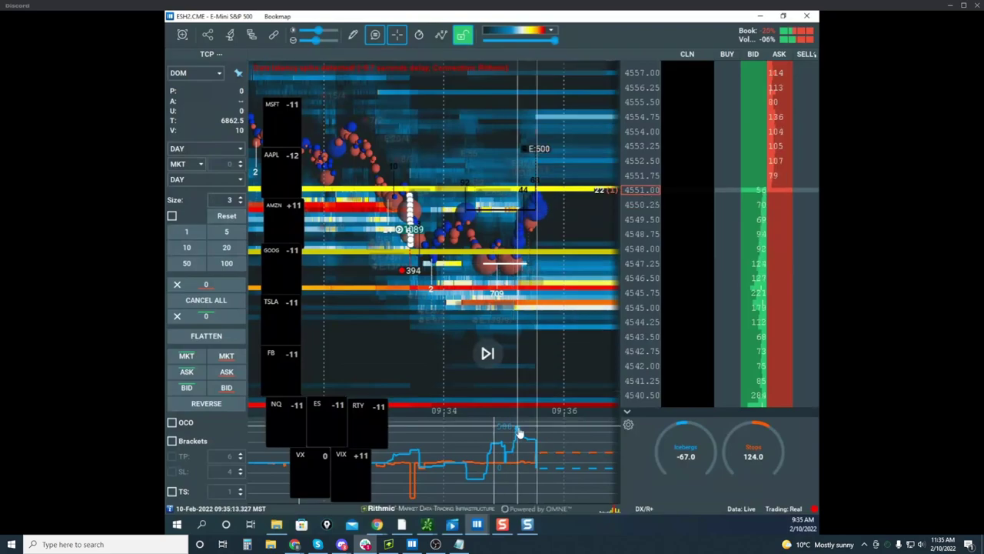
Step: Remove the yellow horizontal line at about 4548.00 from the E-Mini S&P 500 heatmap
right_click(539, 262)
click(559, 265)
right_click(563, 262)
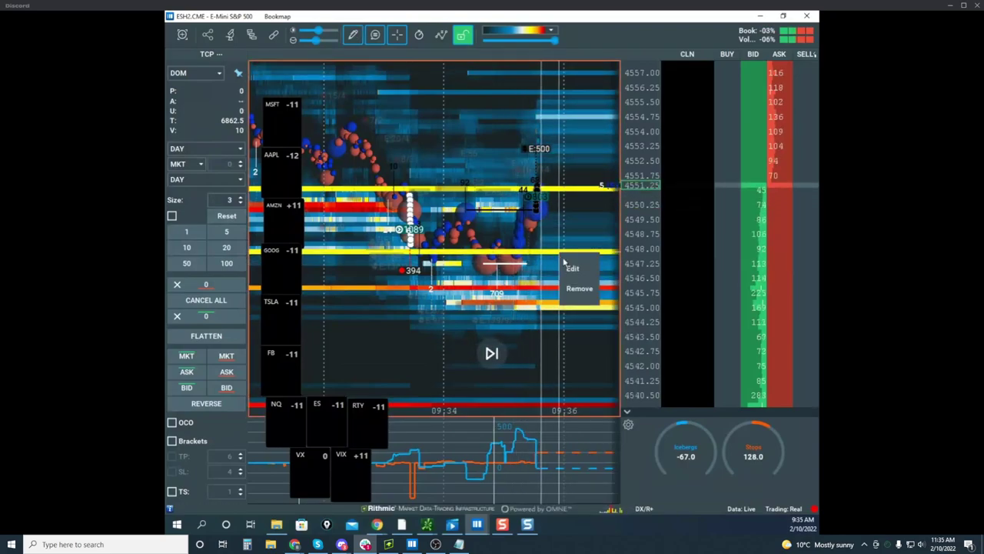
click(574, 291)
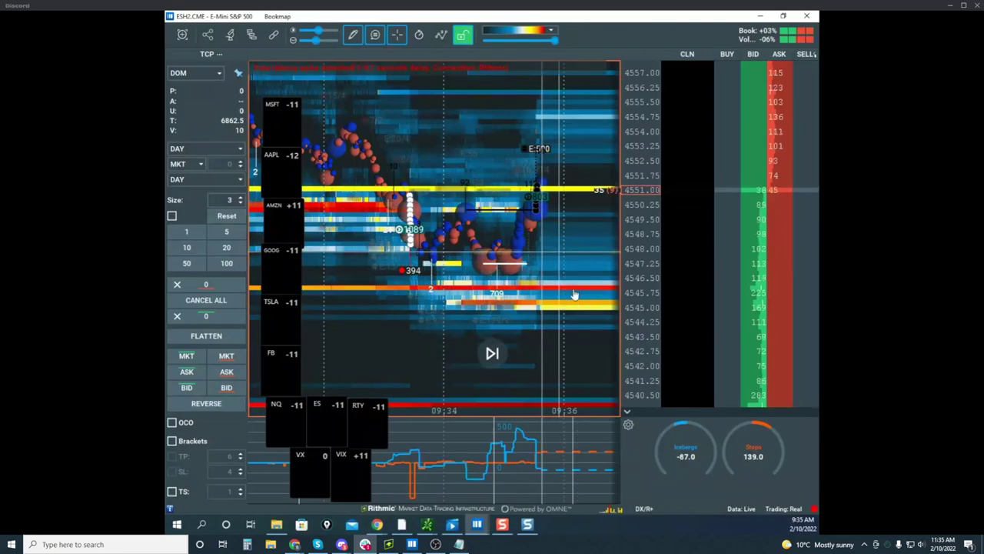
Step: Add a horizontal line at about 4546.50, just beneath the recent low on the heatmap
click(359, 37)
click(388, 162)
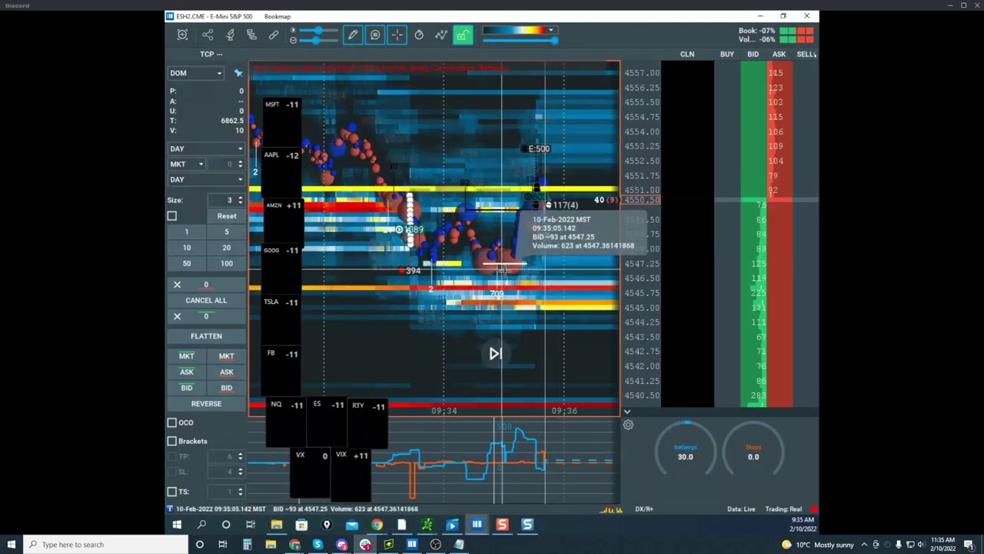
click(507, 273)
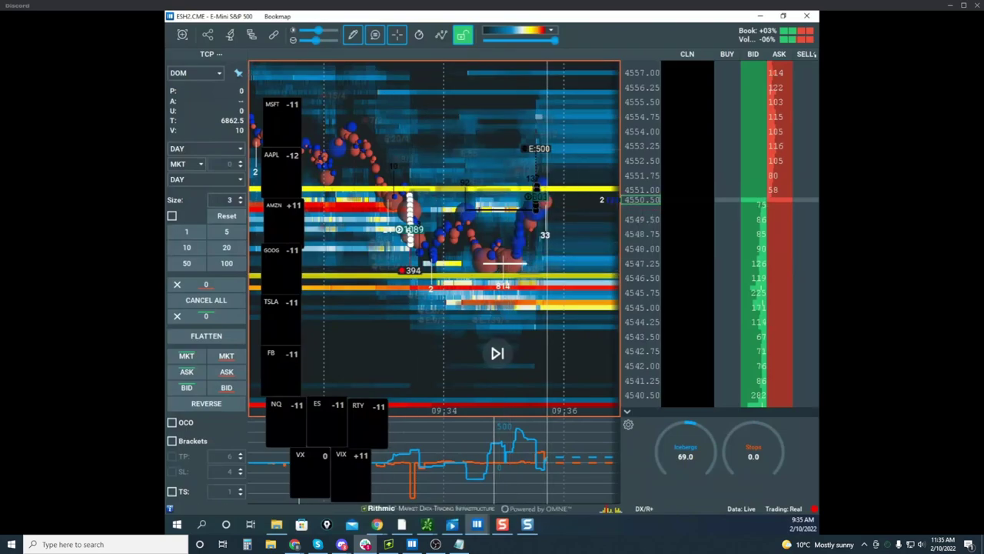
key(Escape)
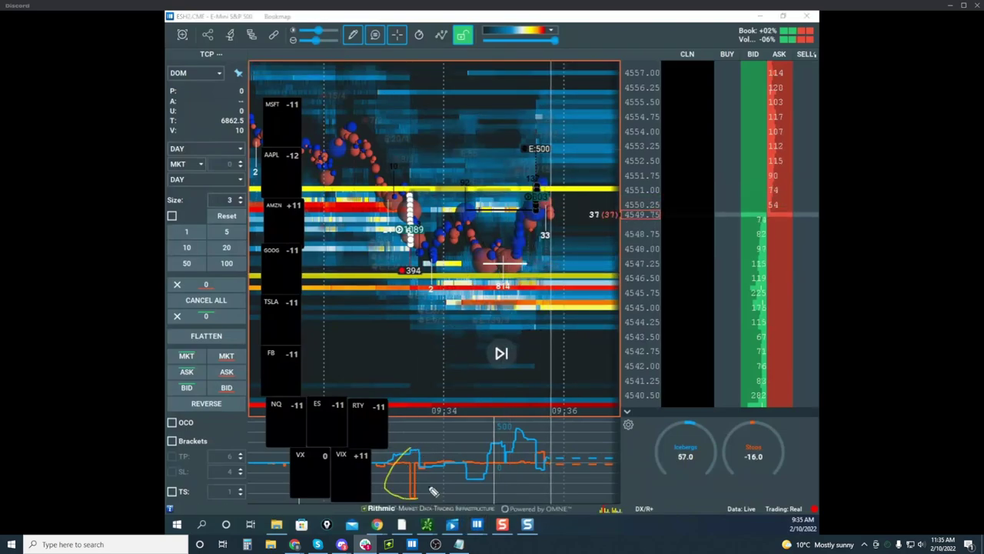
Step: Circle the stop and iceberg spikes in the lower indicator and sketch a rising path from the recent low to about 4557
drag(433, 490, 431, 454)
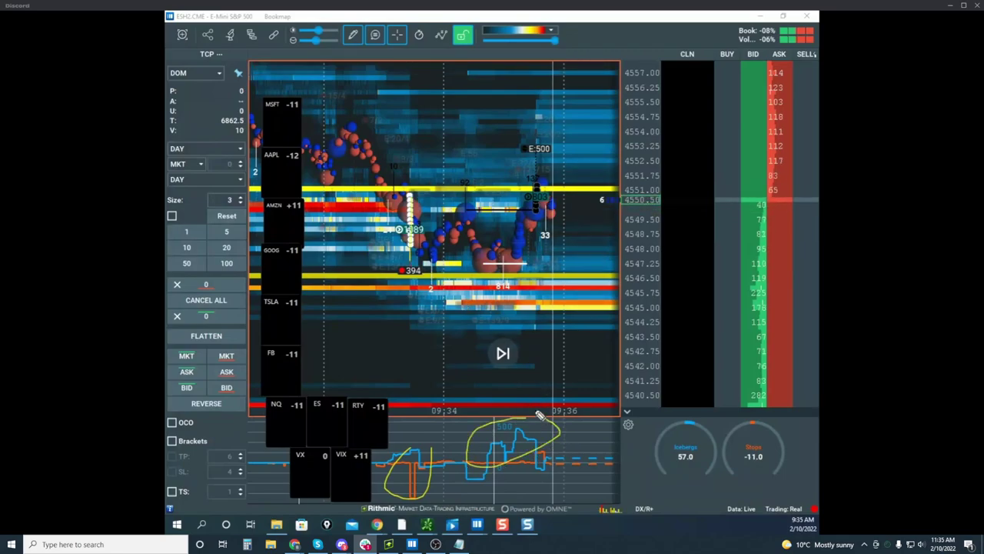
drag(537, 412, 532, 406)
drag(503, 265, 602, 77)
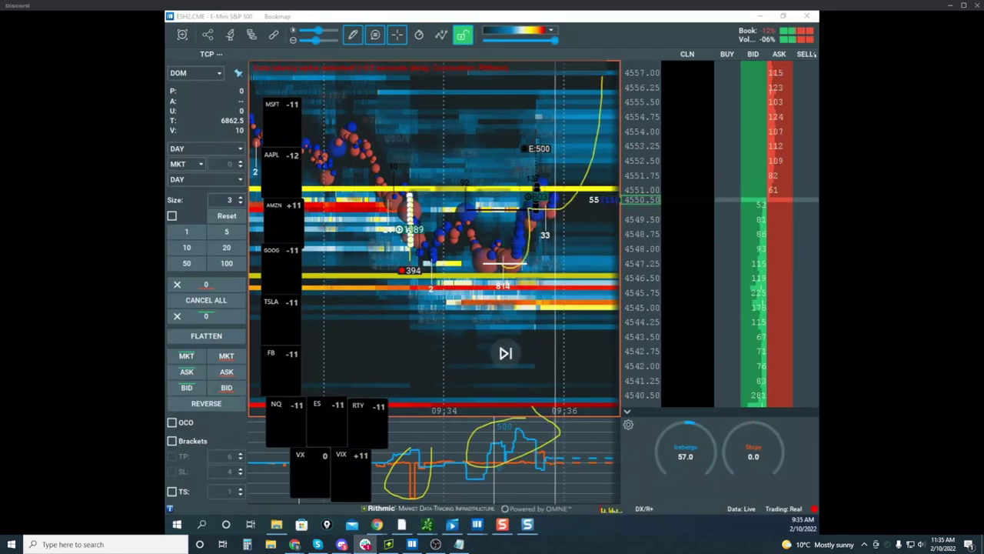
Step: Change the colour of the yellow horizontal line at about 4551.00 to dark blue and save the style
click(354, 36)
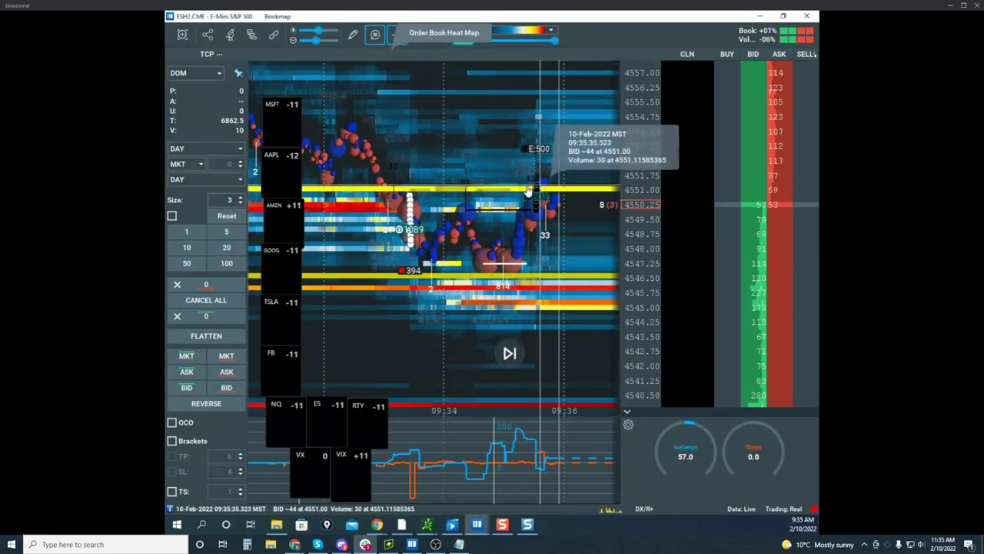
right_click(542, 207)
click(555, 200)
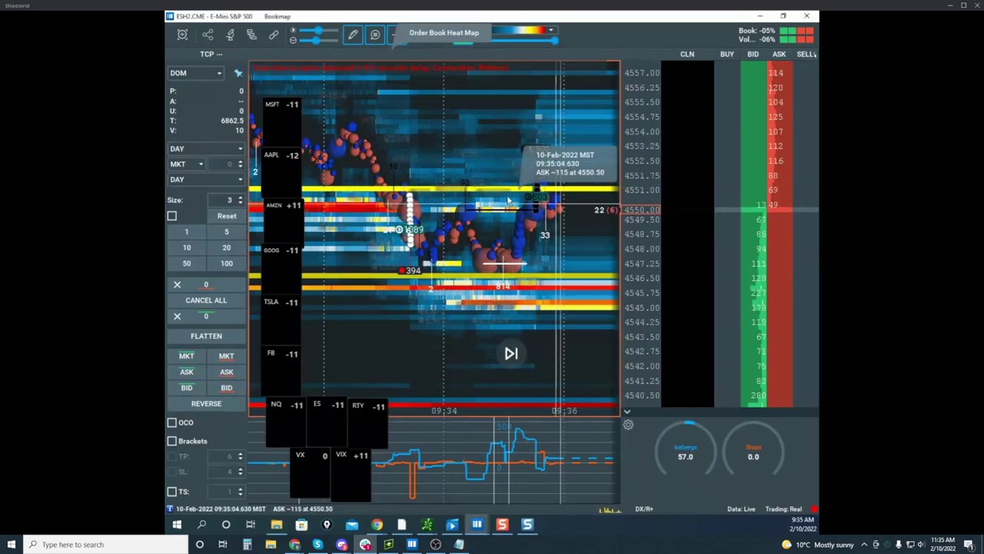
right_click(520, 201)
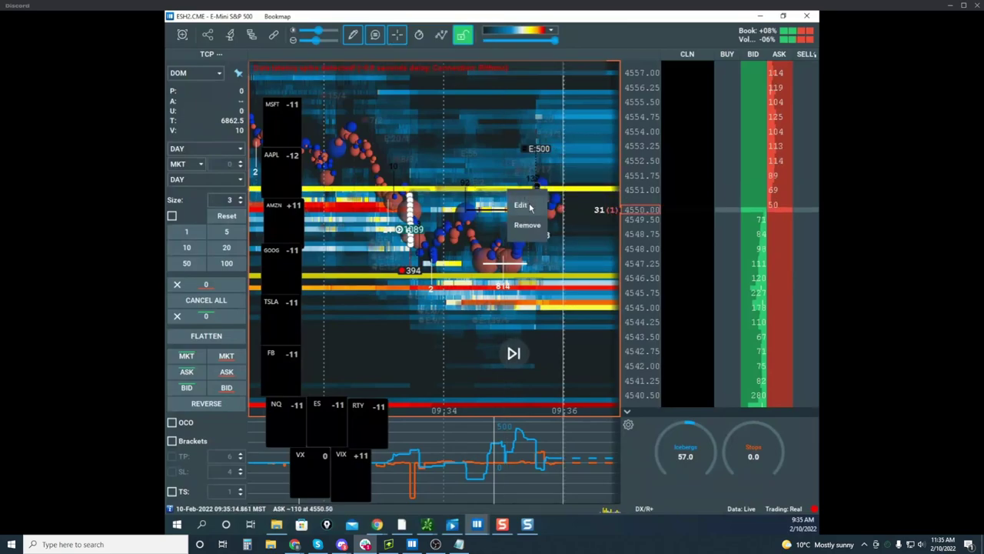
click(522, 205)
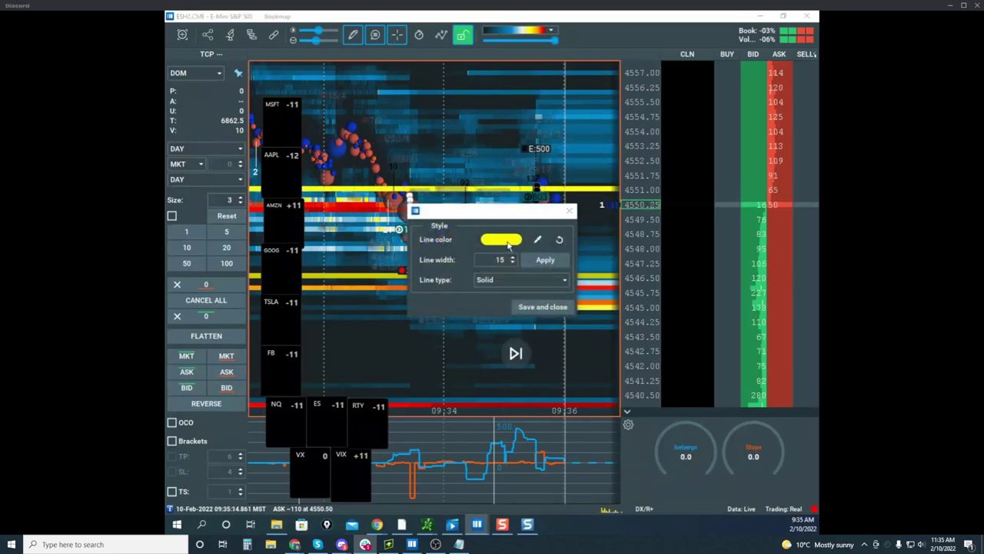
click(507, 245)
click(417, 228)
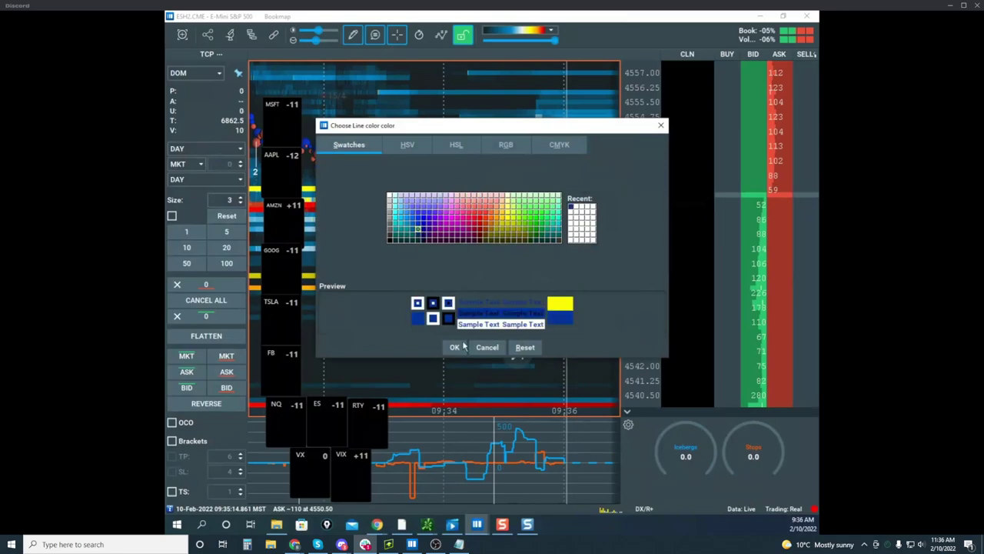
click(455, 347)
click(538, 308)
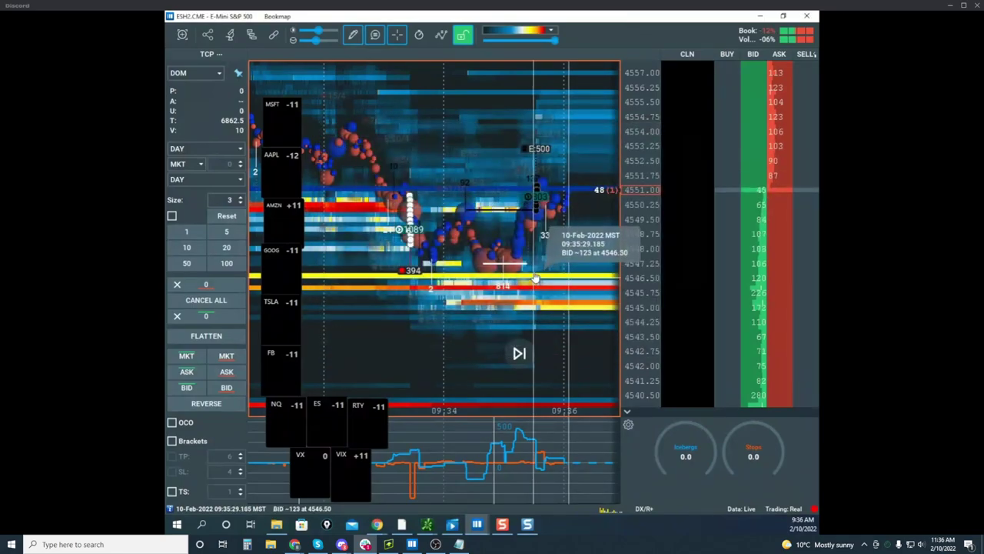
Step: Change the colour of the yellow horizontal line at about 4546.50 to blue and save the style
right_click(536, 279)
click(548, 287)
click(503, 246)
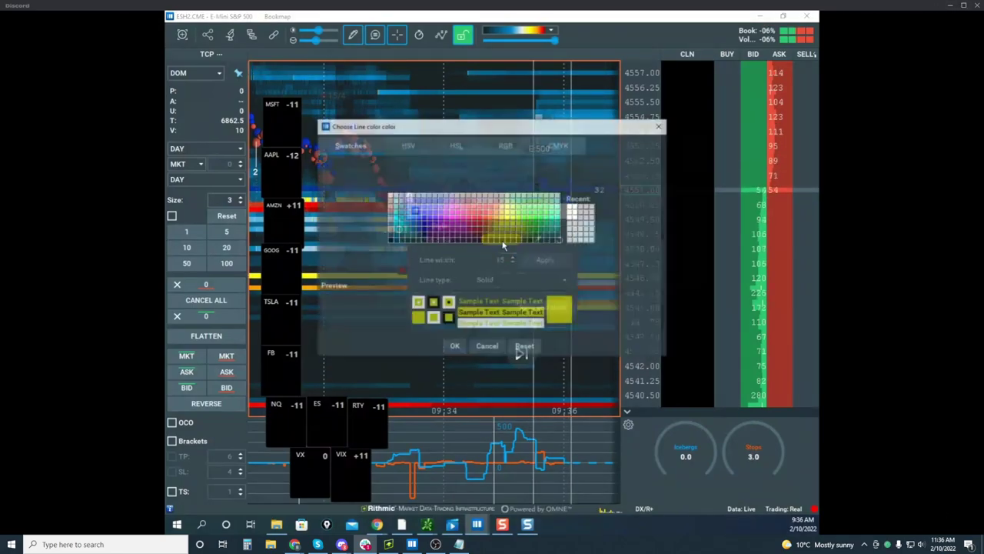
click(420, 225)
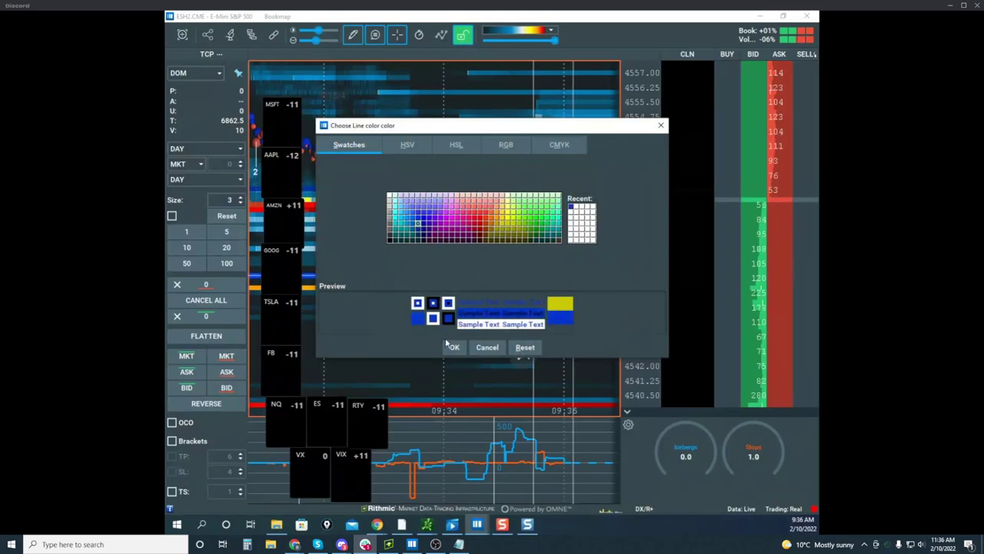
click(454, 347)
click(541, 305)
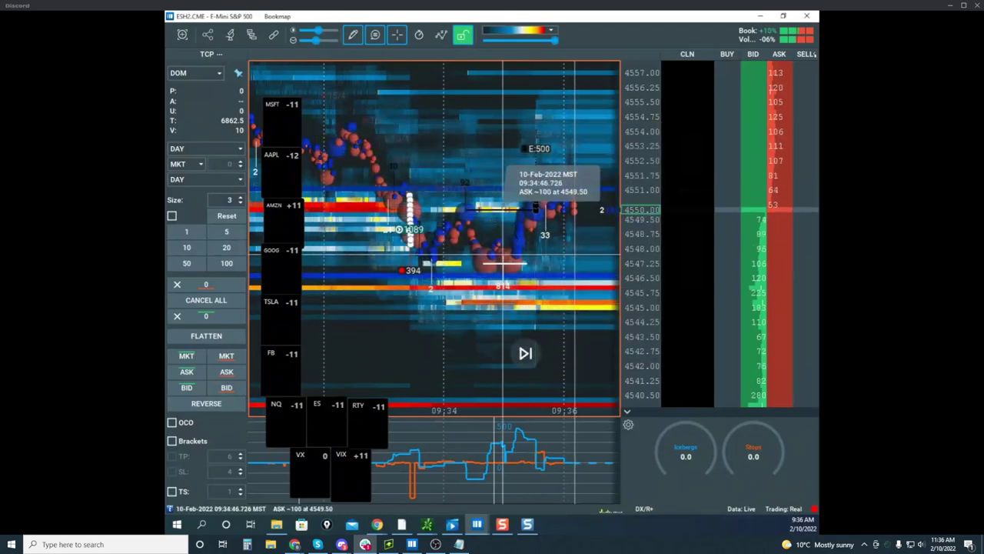
Step: Switch to the remote desktop session in Chrome and review the S&P chart in Sierra Chart, moving the browser away when done
drag(166, 185, 567, 93)
click(641, 91)
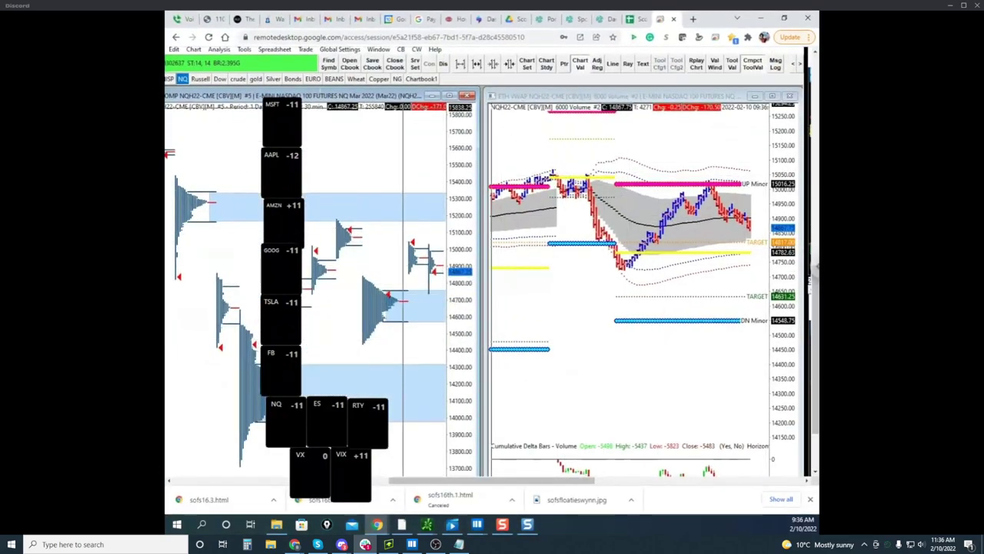
drag(816, 397, 816, 387)
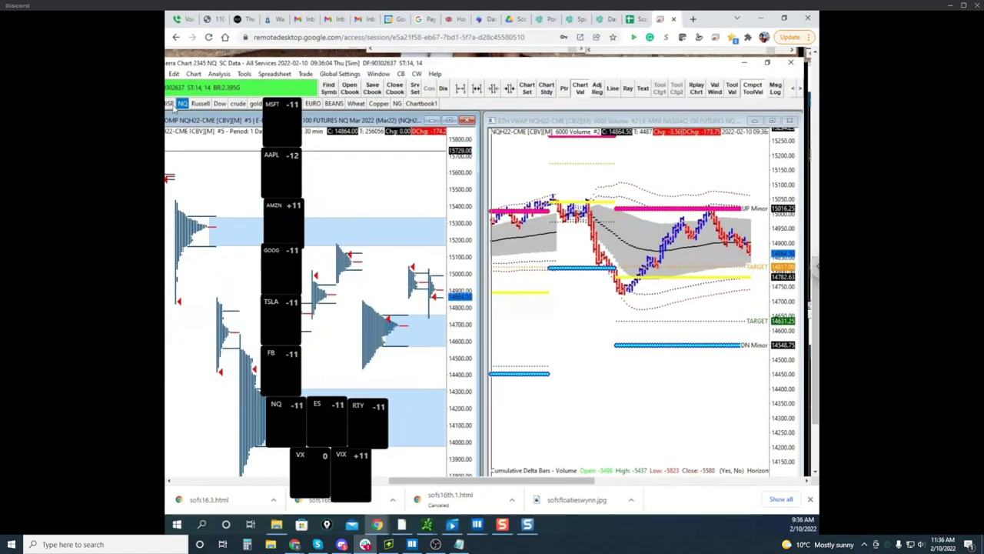
click(170, 106)
drag(815, 296, 816, 324)
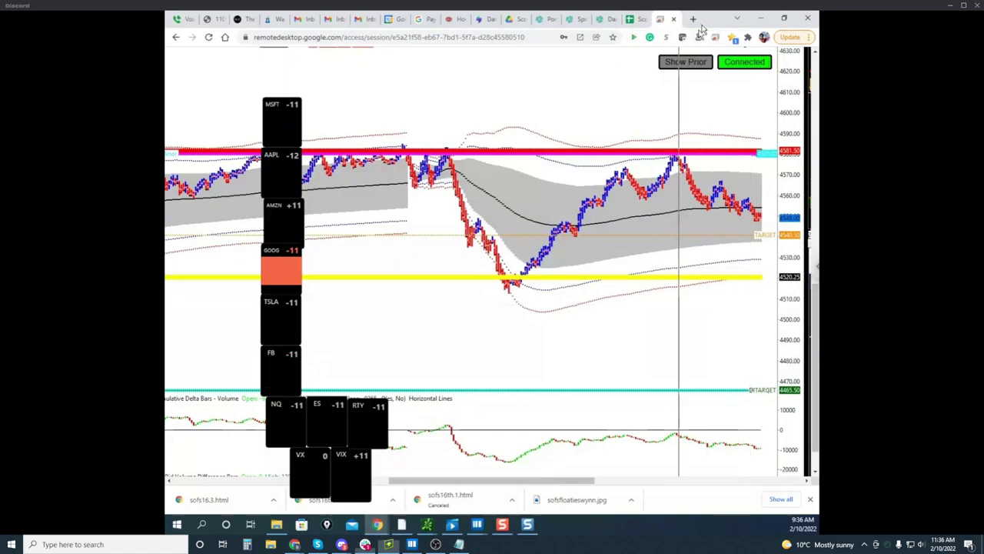
drag(700, 25, 167, 231)
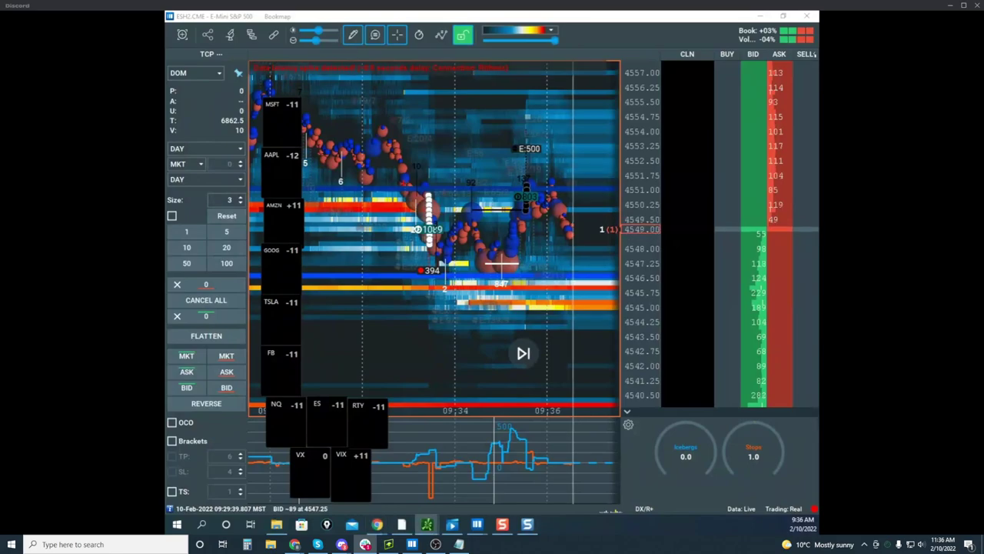
Step: Bring over the thinkorswim /ES 5-minute chart for a look and return to the Bookmap heatmap
drag(167, 231, 712, 200)
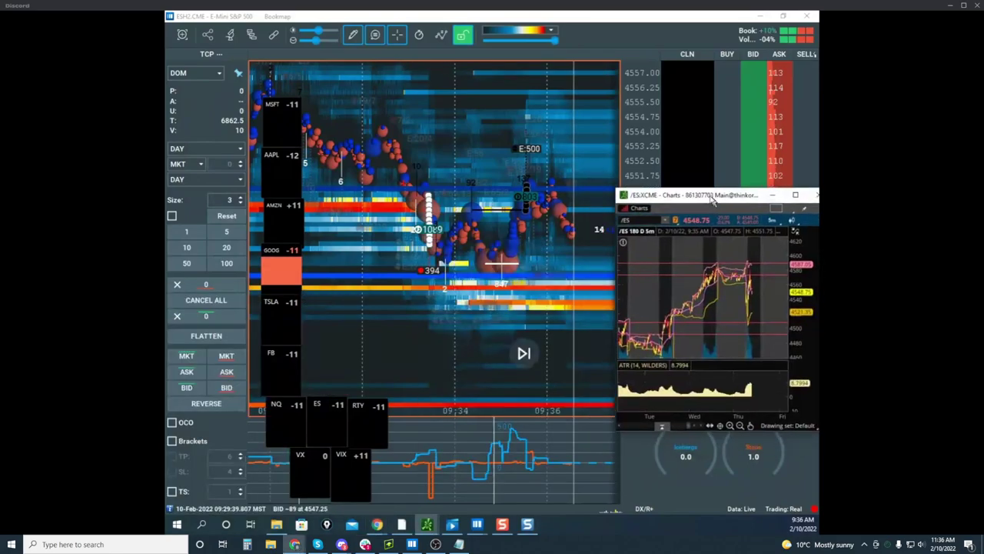
click(347, 151)
Step: Compress the heatmap's price scale, sketch a projected drop to about 4538 with a rebound, and clear the sketch
drag(642, 201, 642, 191)
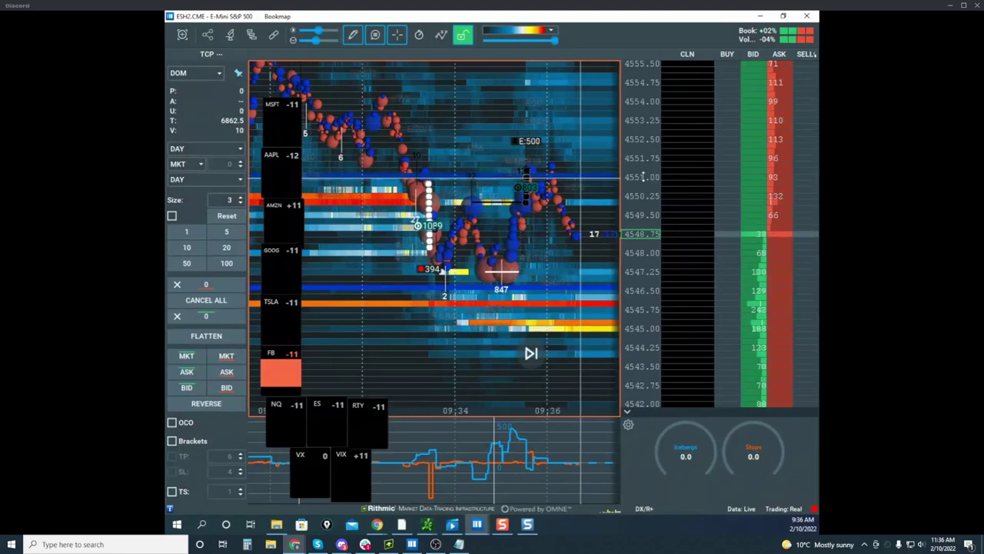
drag(637, 202, 637, 223)
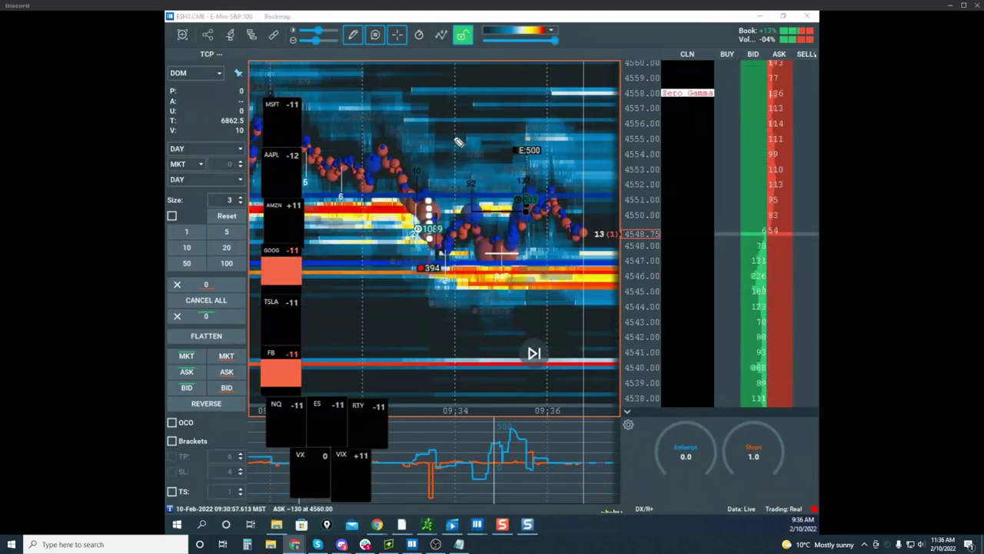
mouse_move(529, 289)
mouse_down()
mouse_move(547, 386)
mouse_move(602, 327)
mouse_move(605, 390)
mouse_up()
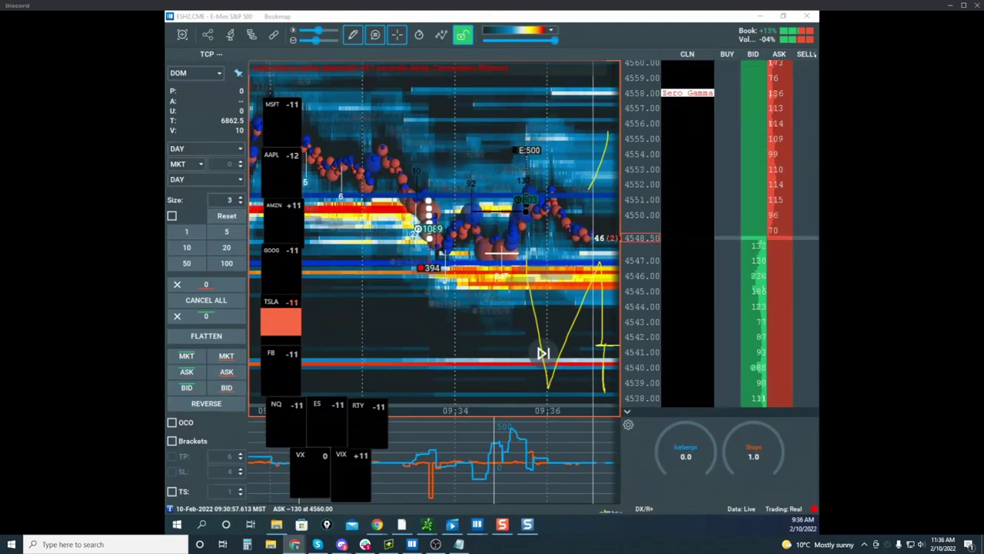
key(Escape)
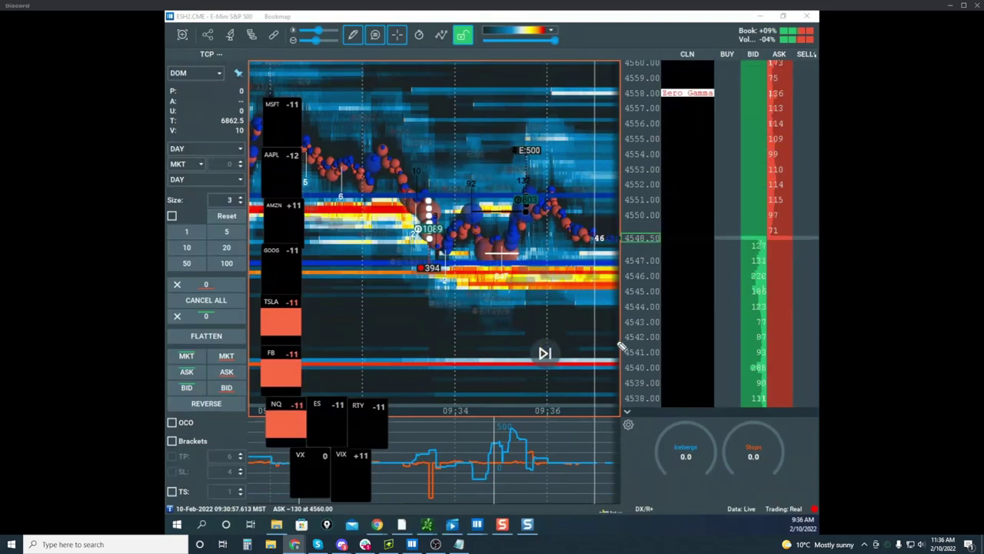
Step: Mark the range between about 4551 and 4547, circle the swings inside it and the lower indicator, and erase the markings
drag(468, 190, 594, 199)
drag(467, 265, 641, 260)
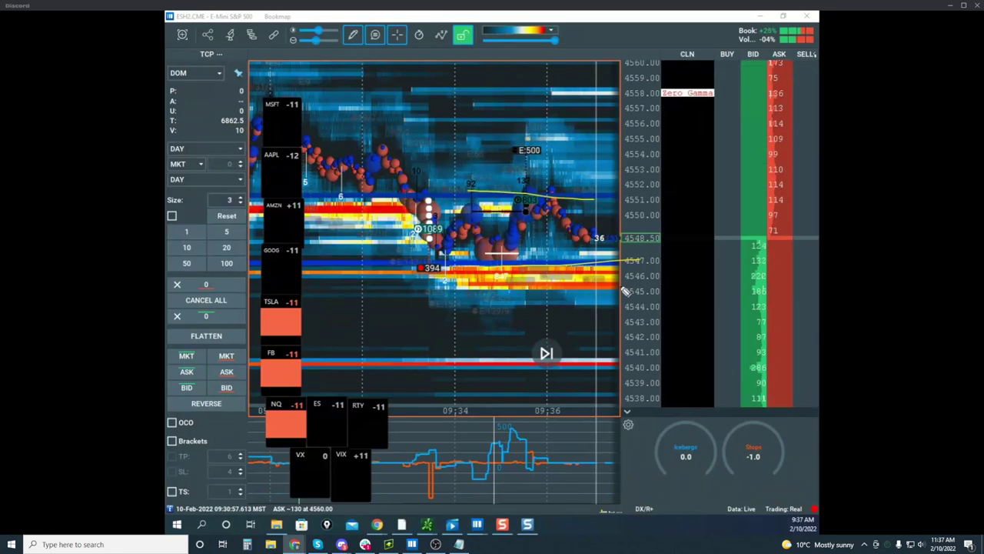
drag(523, 184, 568, 222)
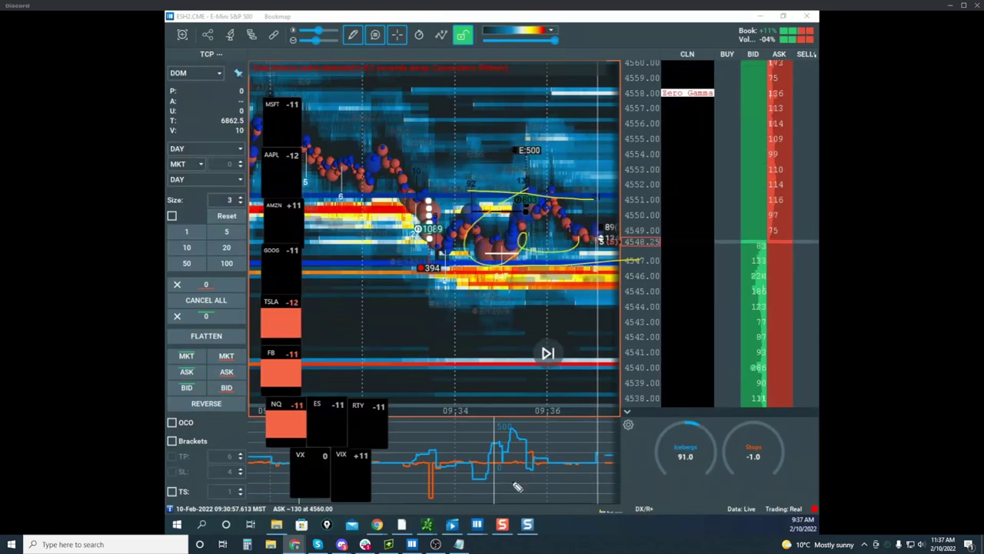
drag(450, 436, 355, 524)
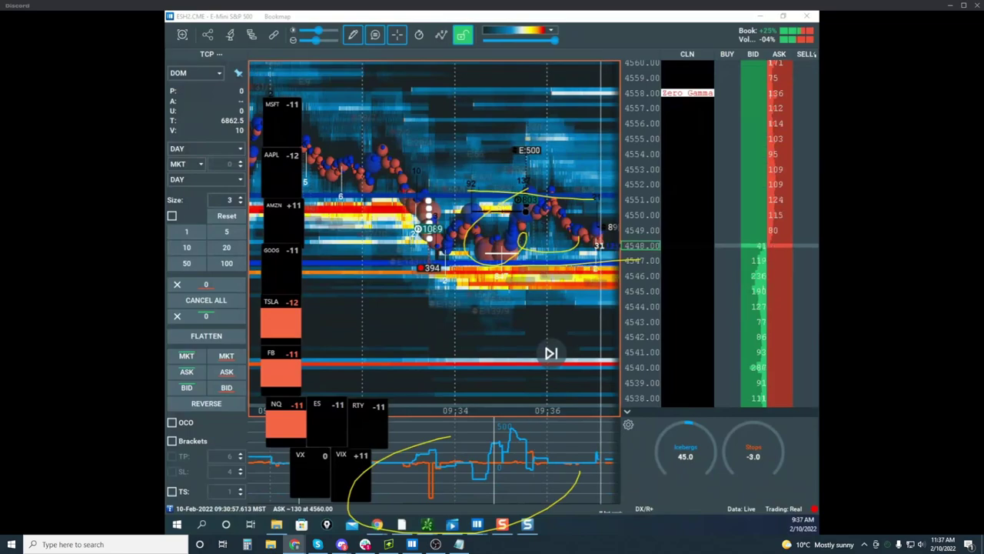
key(Escape)
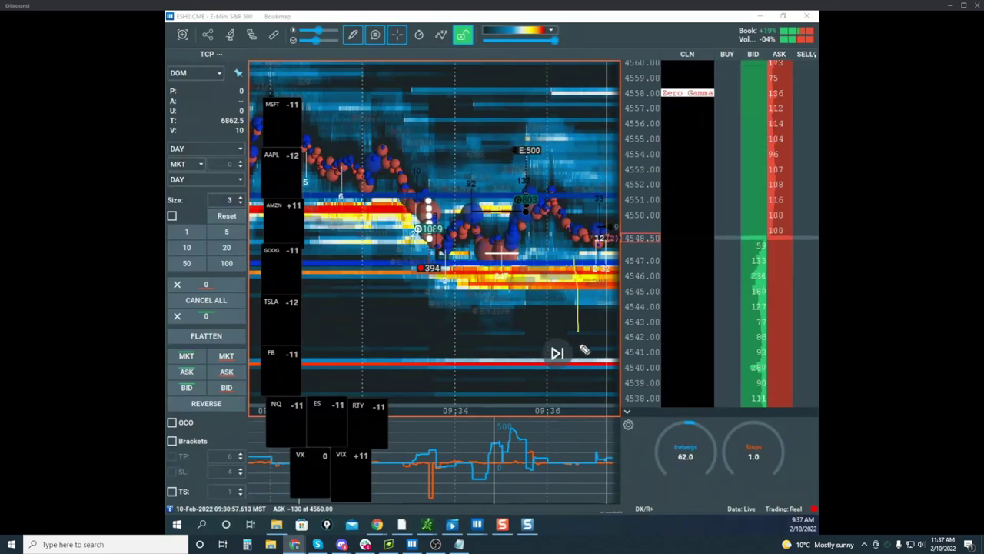
Step: Sketch a possible drop from about 4547 to 4542 on the S&P heatmap, clear it, and turn off the chart's drawing mode
drag(569, 188, 552, 275)
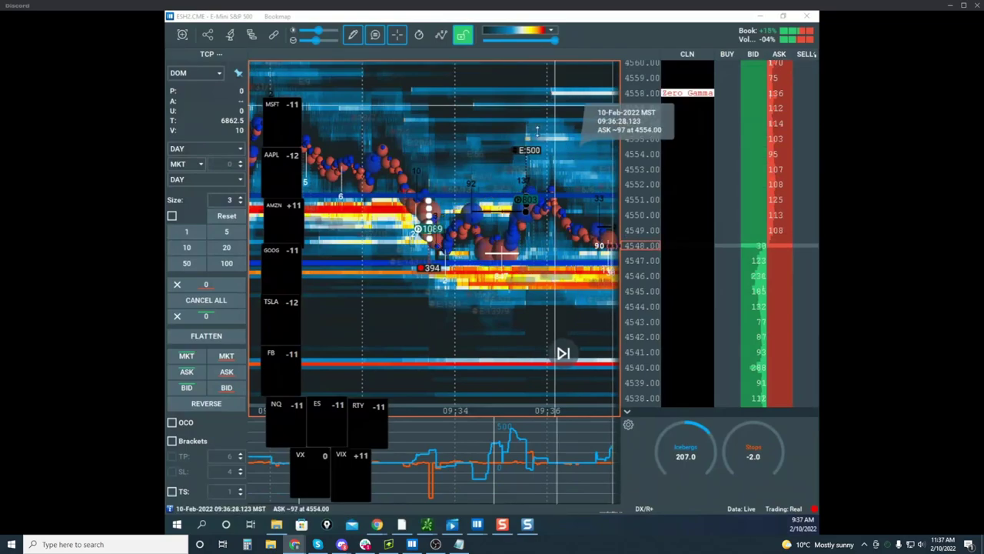
click(353, 35)
click(373, 60)
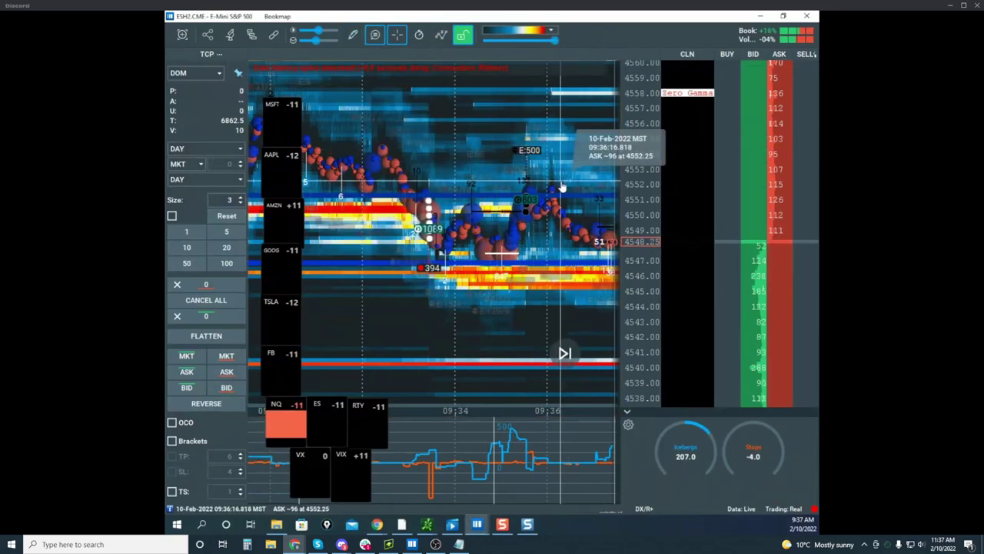
scroll(563, 192, down, 2)
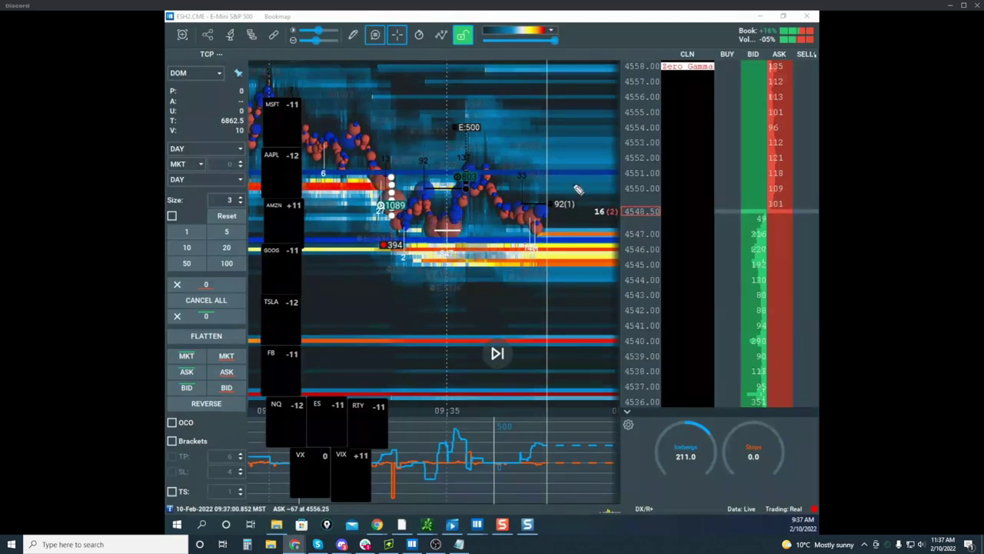
Step: Sketch bounce and breakdown scenarios from about 4544.5 and 4537.5, circle the earlier swing lows, and clear the markings
drag(538, 254, 568, 273)
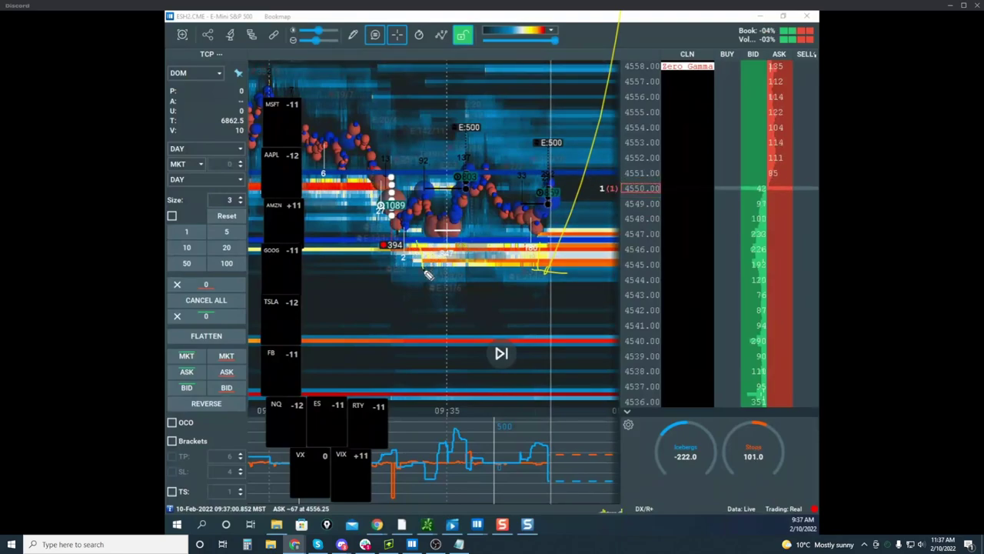
mouse_move(429, 337)
mouse_down()
mouse_move(430, 377)
mouse_move(479, 254)
mouse_up()
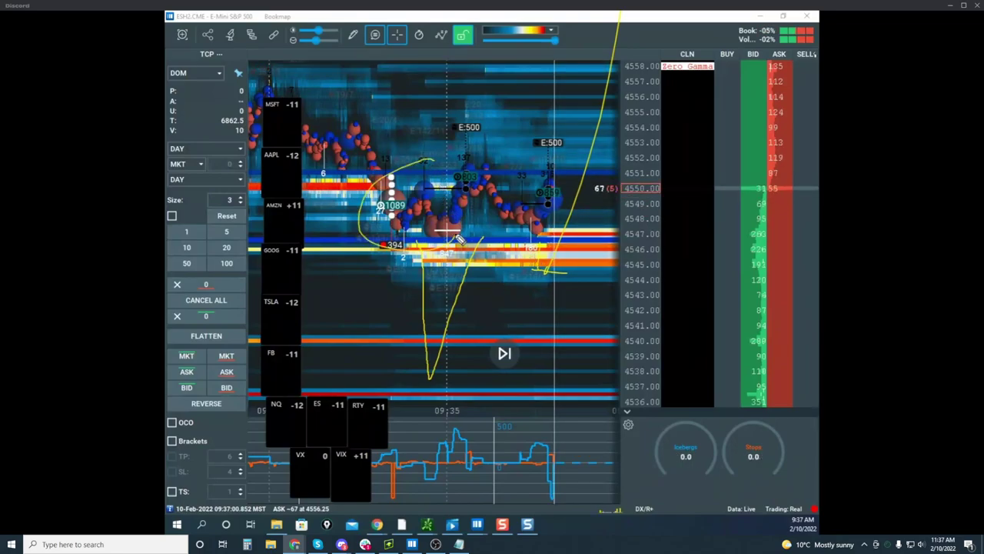
mouse_move(454, 307)
mouse_down()
mouse_move(488, 233)
mouse_move(534, 308)
mouse_move(559, 412)
mouse_up()
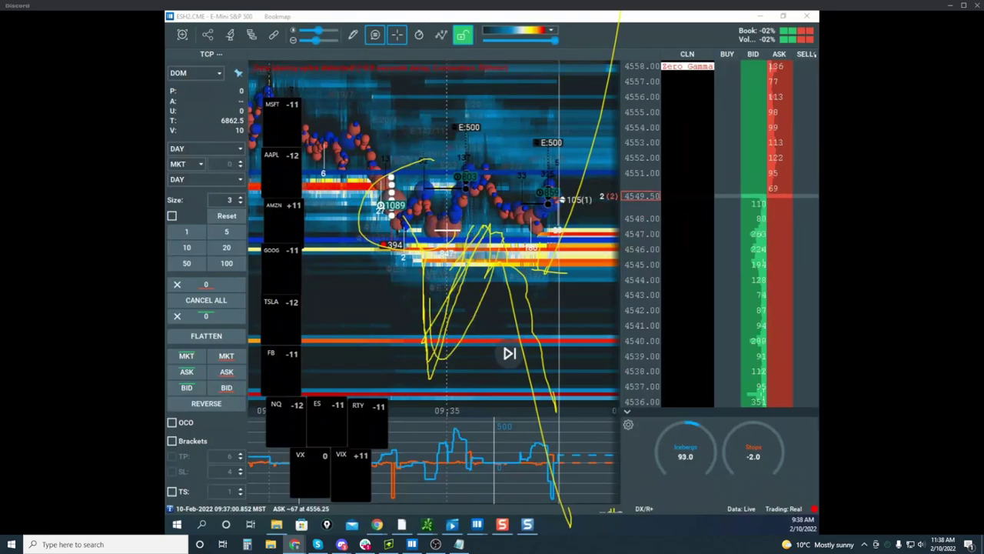
key(Escape)
Step: Inspect the latest dip in the S&P heatmap's lower indicator and bring up the E-Mini Nasdaq-100 heatmap
scroll(593, 157, up, 3)
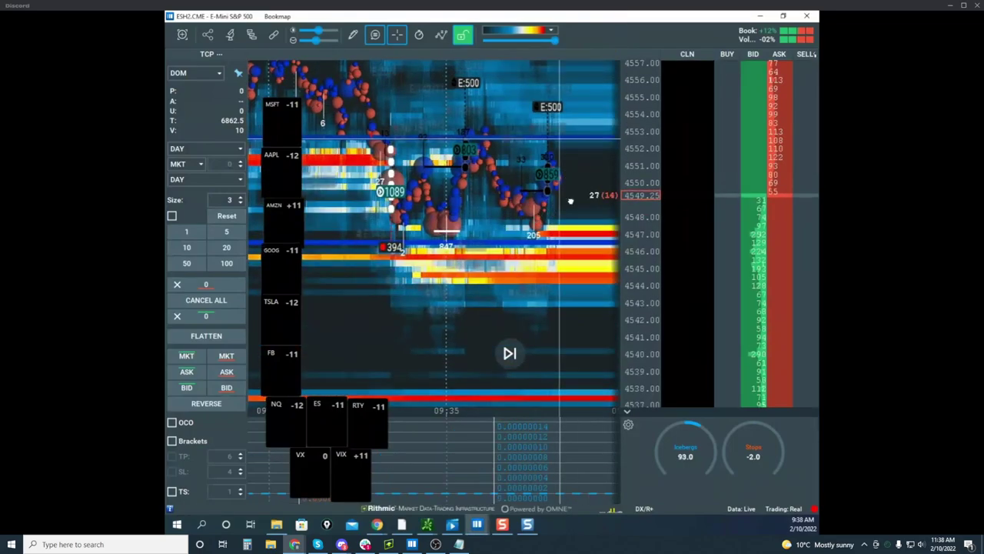
scroll(527, 208, down, 2)
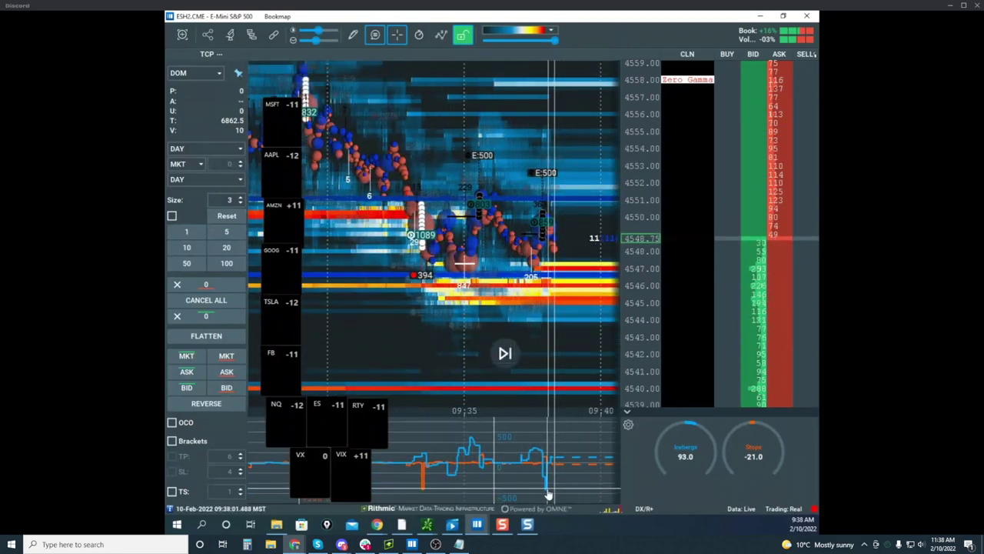
mouse_move(548, 495)
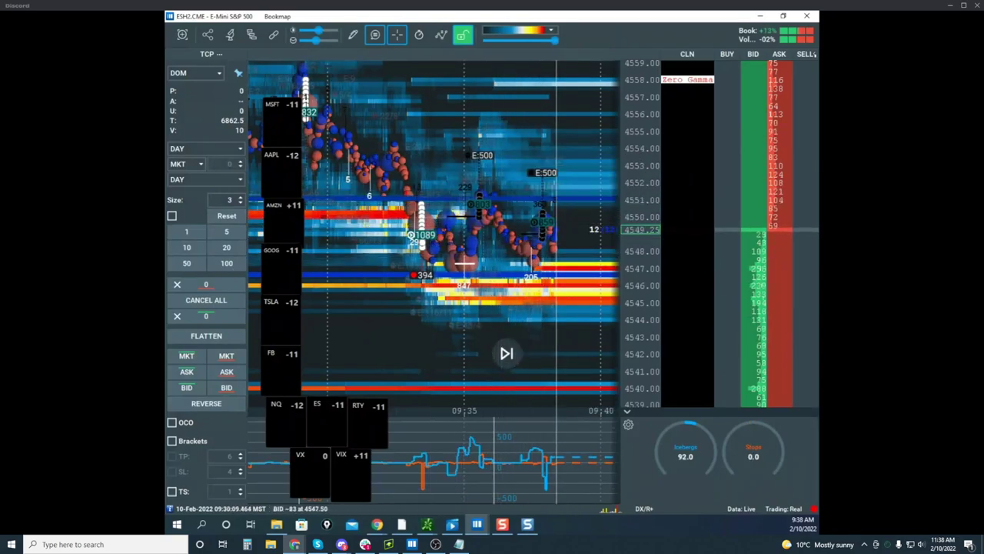
drag(166, 83, 521, 48)
click(693, 48)
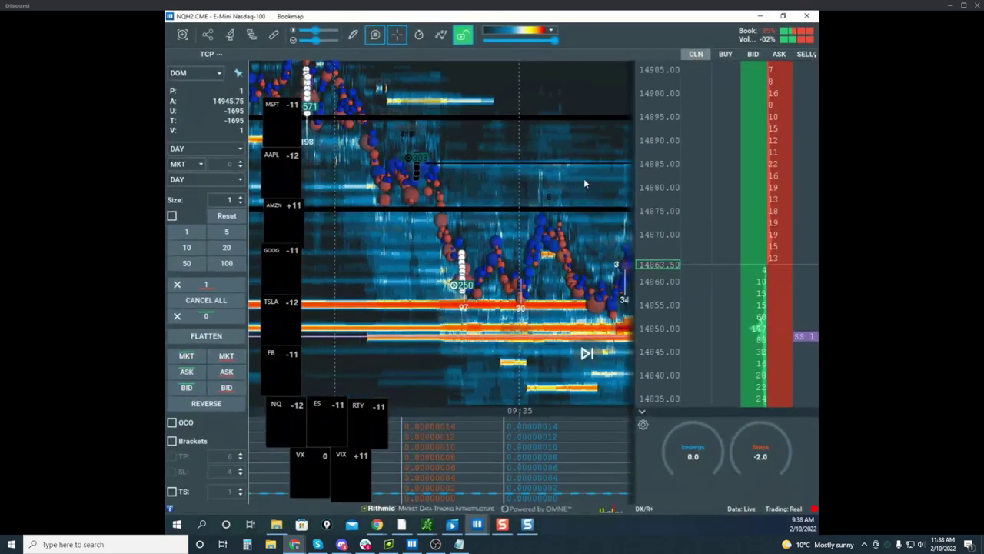
Step: Sketch a Nasdaq-100 drop to about 14833 with a rebound to 14875, highlight the zone near 14828, and put the markings away
drag(655, 289, 609, 279)
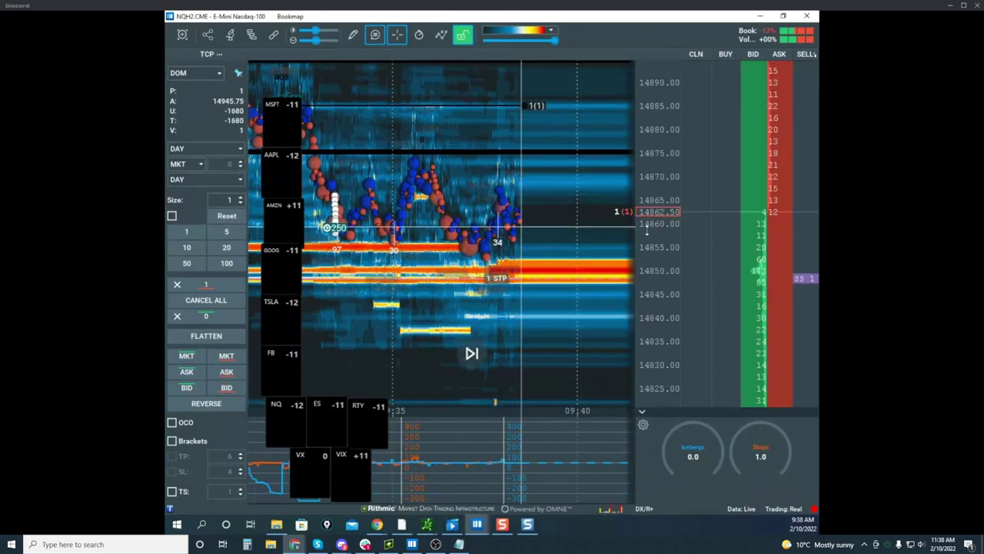
scroll(626, 224, down, 3)
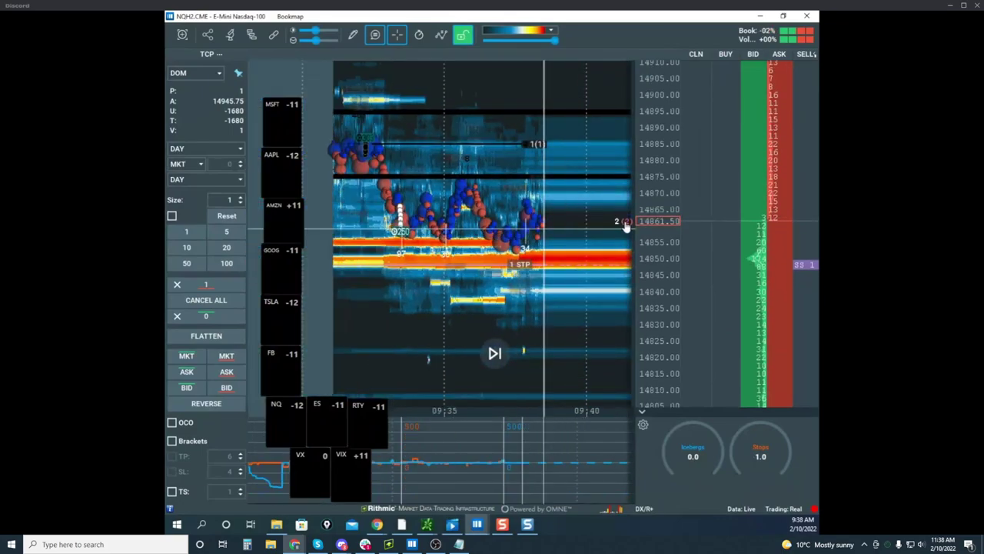
scroll(626, 224, up, 2)
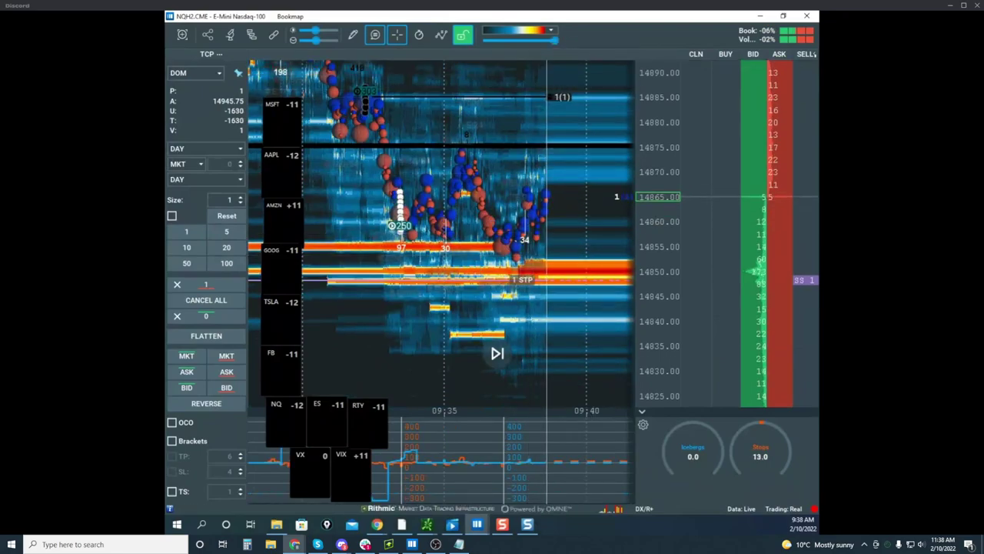
key(alt+Tab)
drag(564, 139, 551, 12)
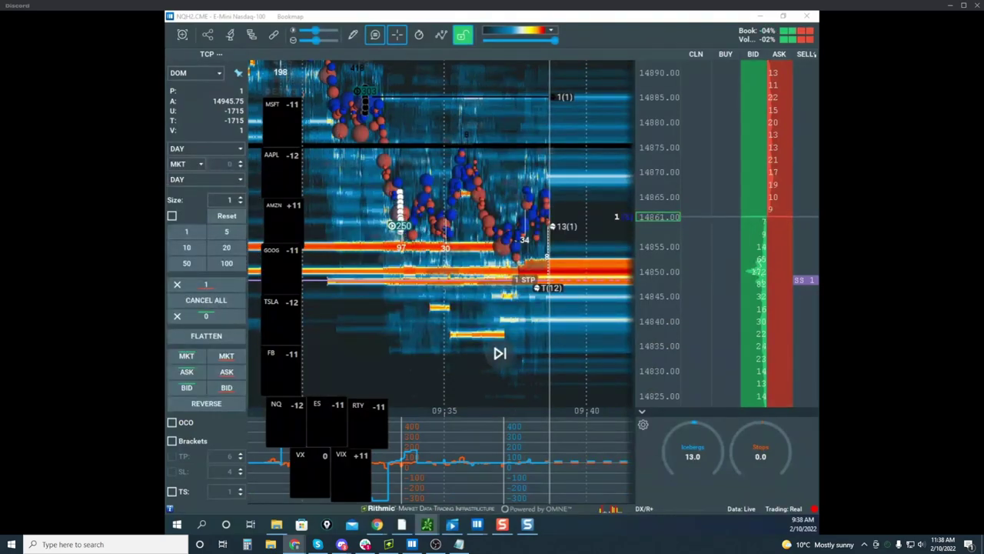
key(ctrl+shift+3)
key(ctrl+shift+7)
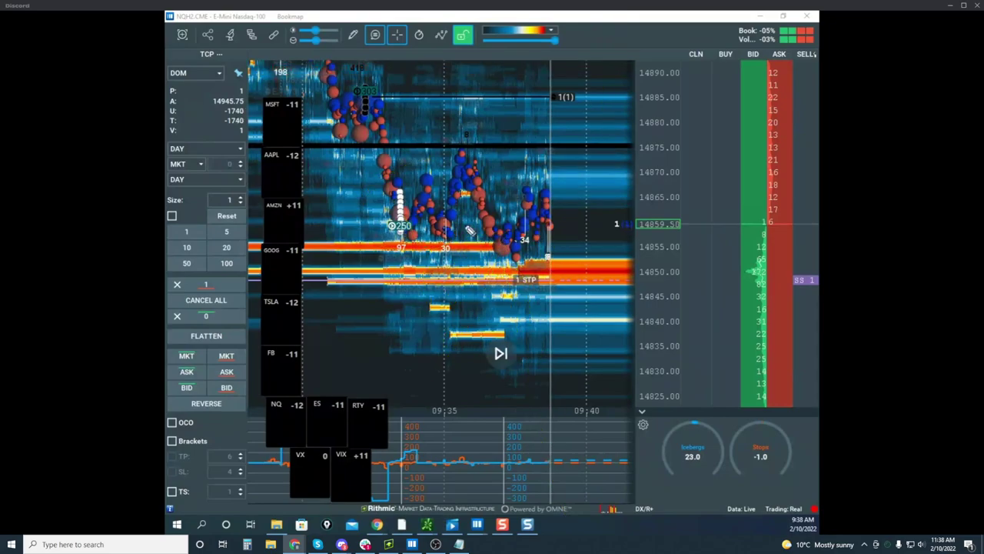
mouse_move(470, 157)
mouse_down()
mouse_move(517, 353)
mouse_move(589, 193)
mouse_move(613, 239)
mouse_up()
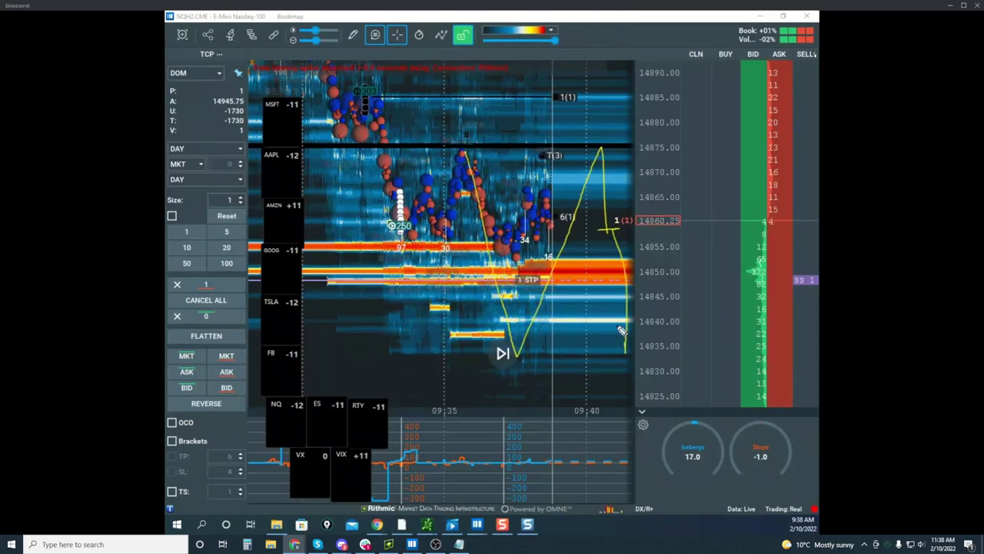
mouse_move(542, 372)
mouse_down()
mouse_move(668, 387)
mouse_move(427, 355)
mouse_up()
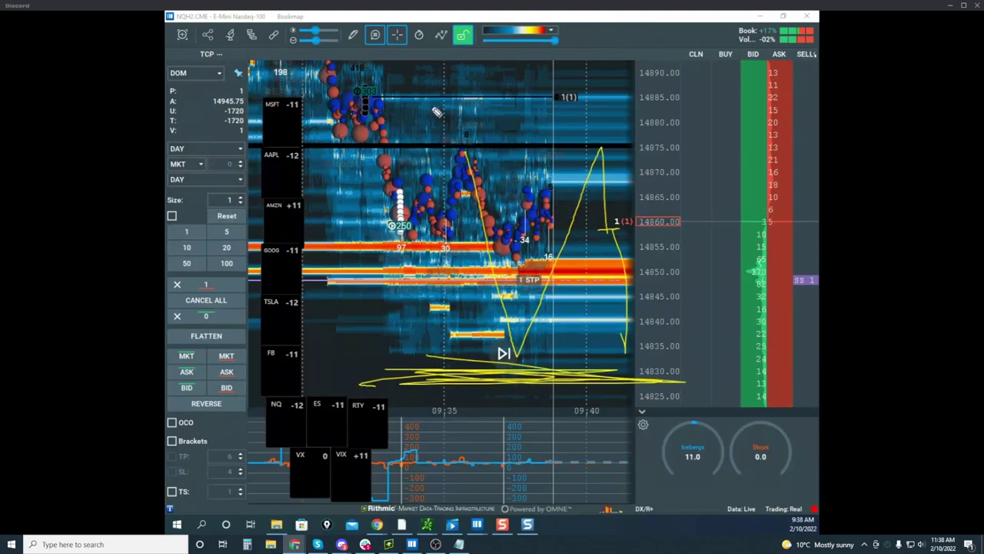
key(Escape)
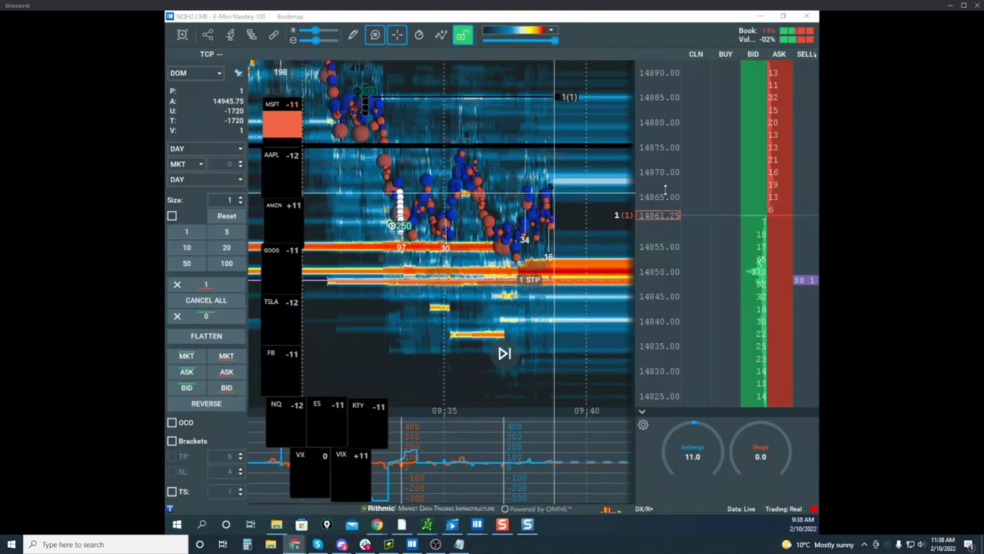
Step: Replace the old markings with a circle around the liquidity bands between about 14855 and 14846 and a sketched bounce, and put them away
scroll(658, 172, up, 3)
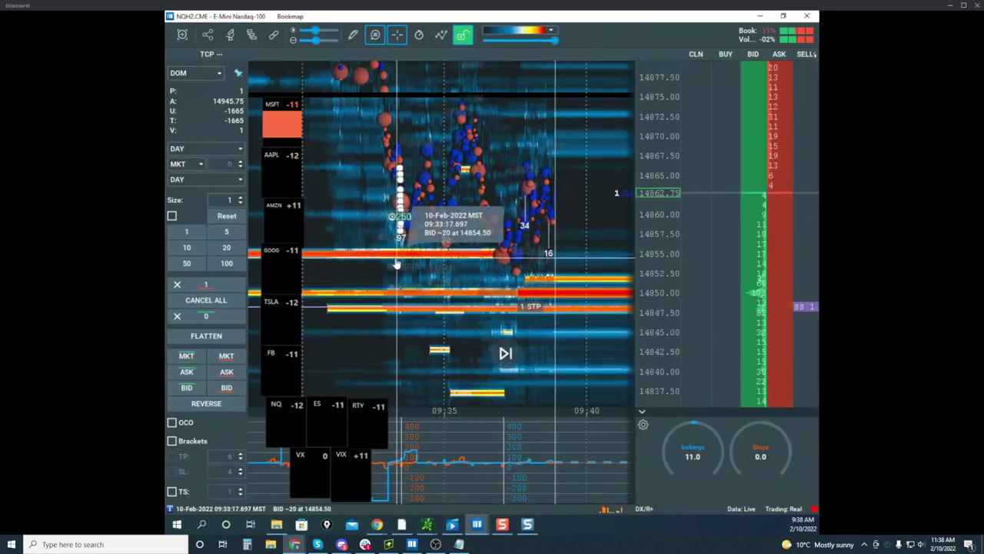
key(ctrl+shift+1)
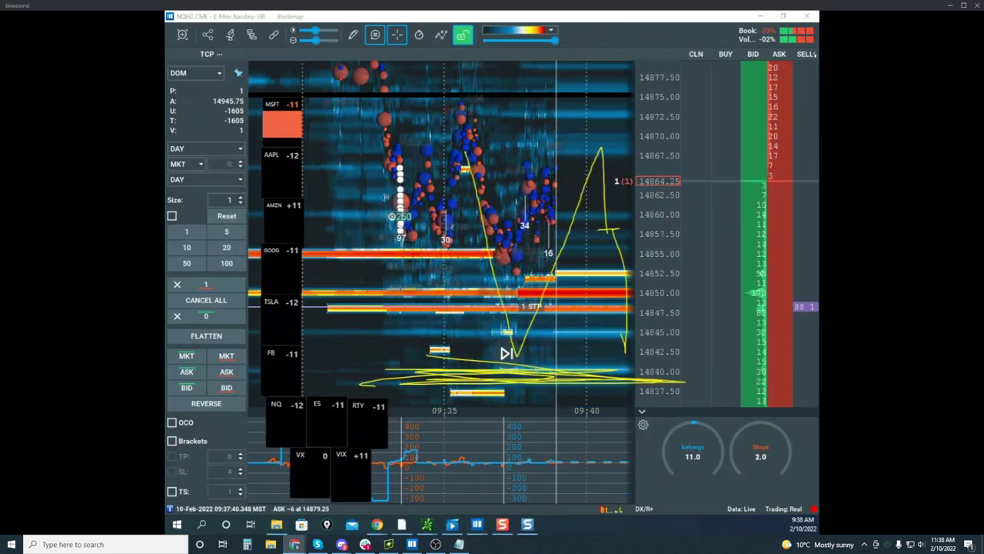
key(Delete)
mouse_move(579, 278)
mouse_down()
mouse_move(441, 324)
mouse_move(485, 290)
mouse_up()
mouse_move(498, 252)
mouse_down()
mouse_move(517, 263)
mouse_move(626, 12)
mouse_up()
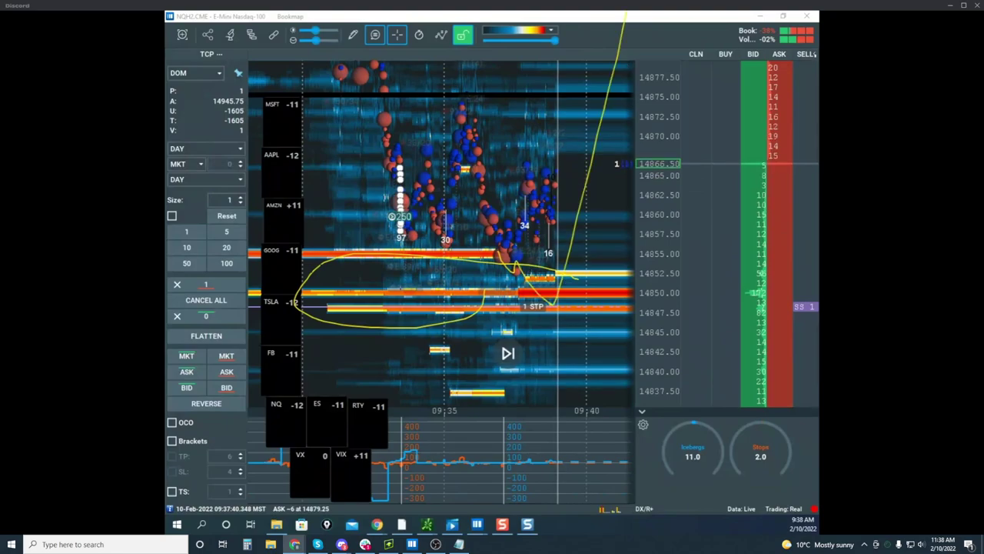
key(Escape)
Step: Tighten the Nasdaq-100 price scale around the latest prices, review the soybean futures heatmap, and return to the Nasdaq-100 heatmap
scroll(648, 136, down, 3)
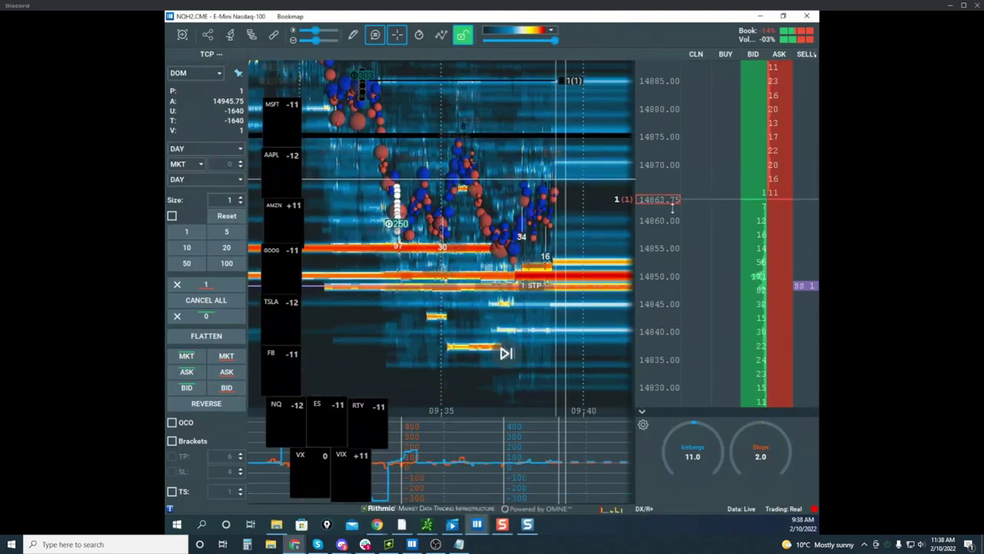
drag(620, 200, 576, 202)
scroll(524, 147, up, 3)
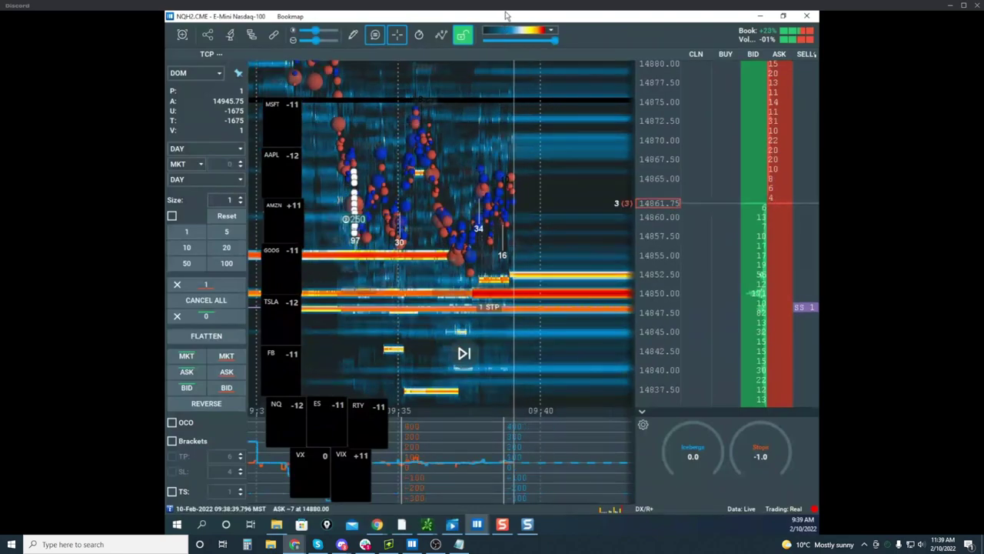
click(341, 544)
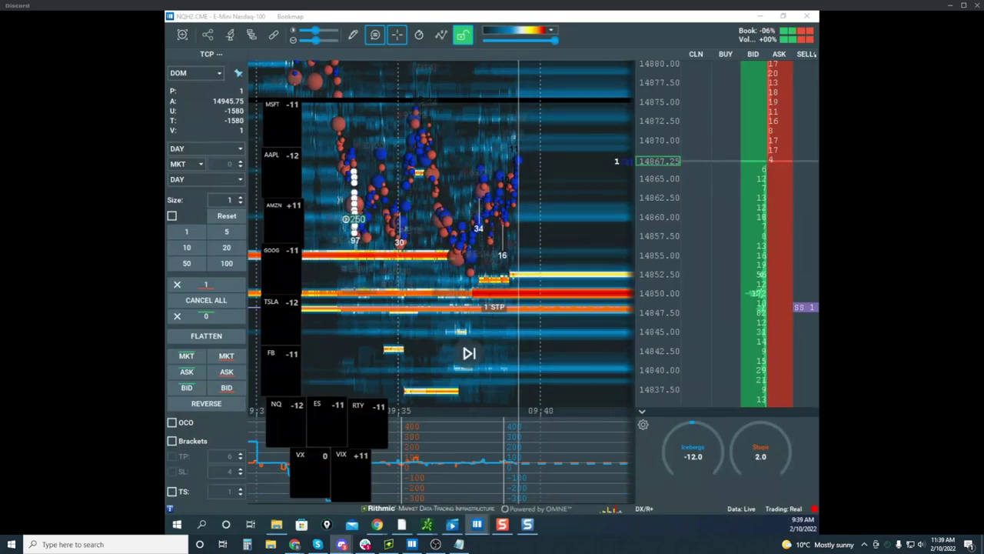
drag(478, 10, 609, 70)
click(759, 69)
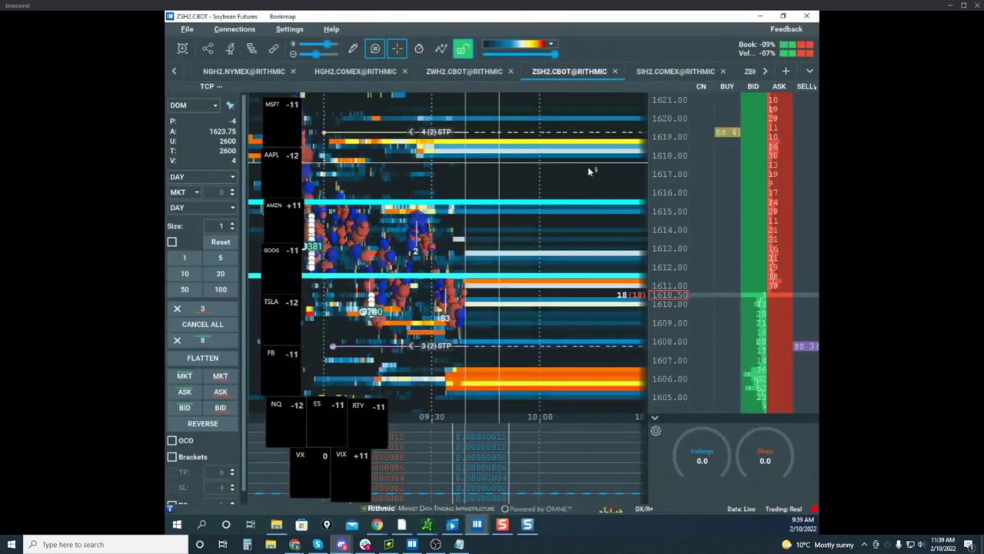
scroll(689, 200, up, 3)
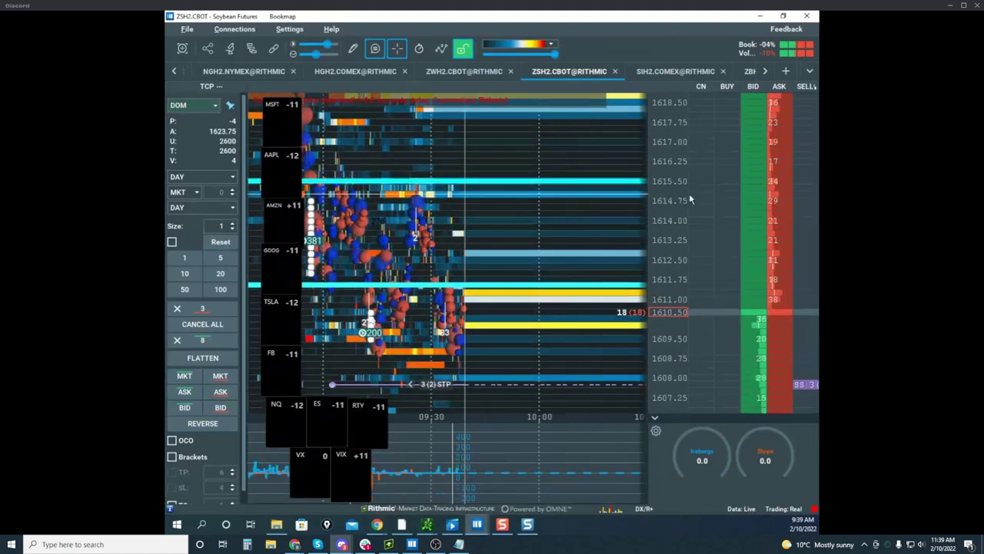
scroll(666, 238, down, 3)
scroll(666, 238, up, 2)
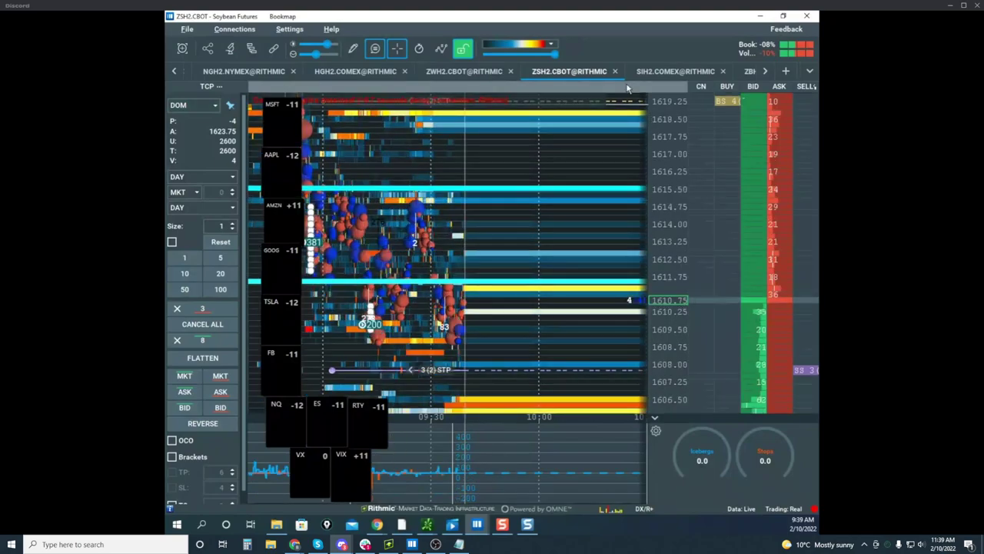
drag(573, 18, 685, 530)
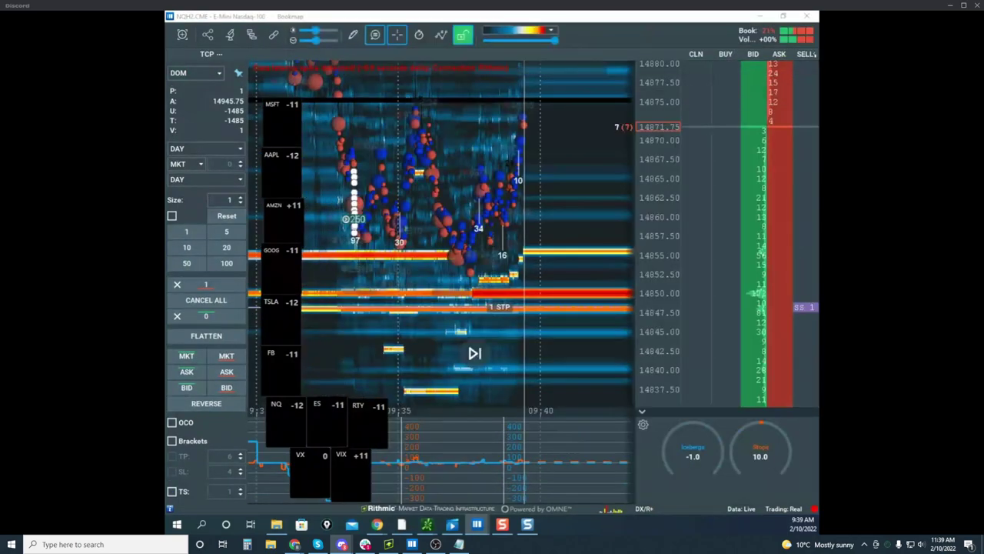
Step: Erase the old markings, sketch a Nasdaq-100 rise from about 14895 to 14925, and circle the zone between about 14896 and 14867
scroll(652, 140, down, 4)
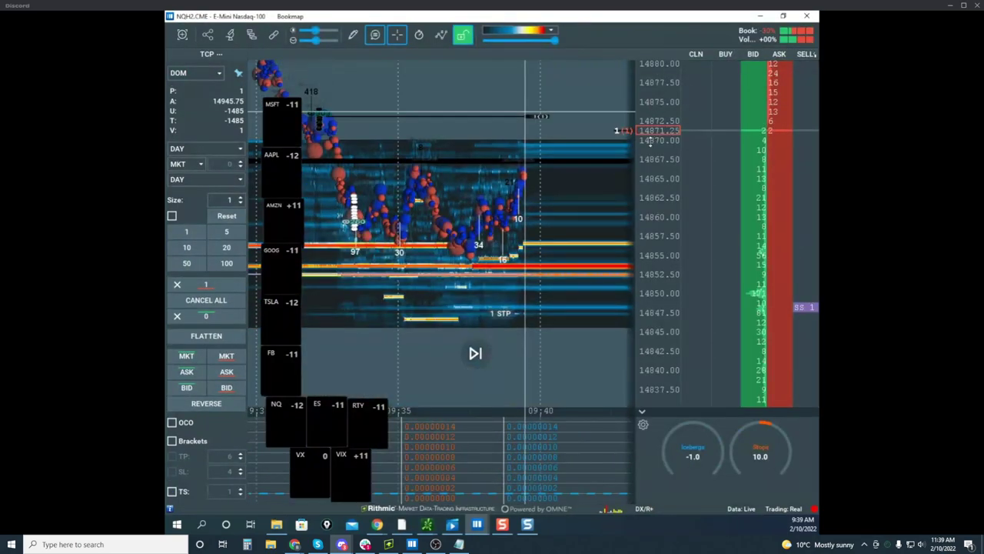
scroll(566, 191, down, 2)
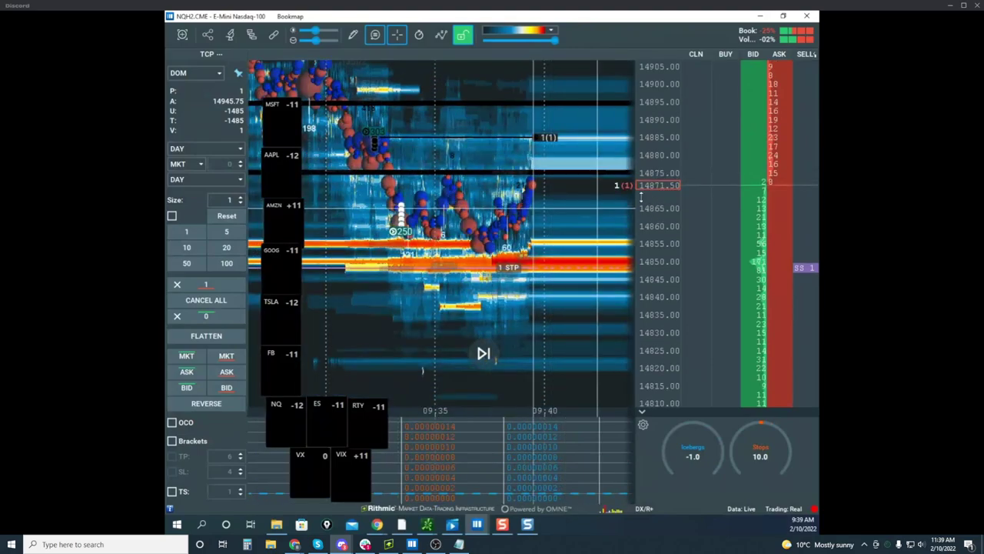
scroll(641, 197, up, 2)
drag(547, 192, 552, 316)
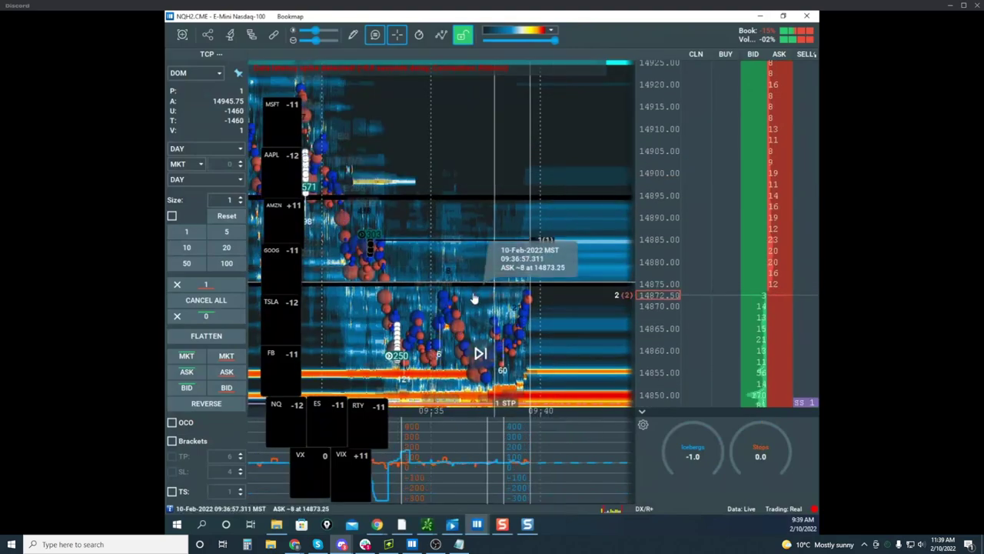
scroll(654, 165, down, 2)
drag(559, 181, 560, 214)
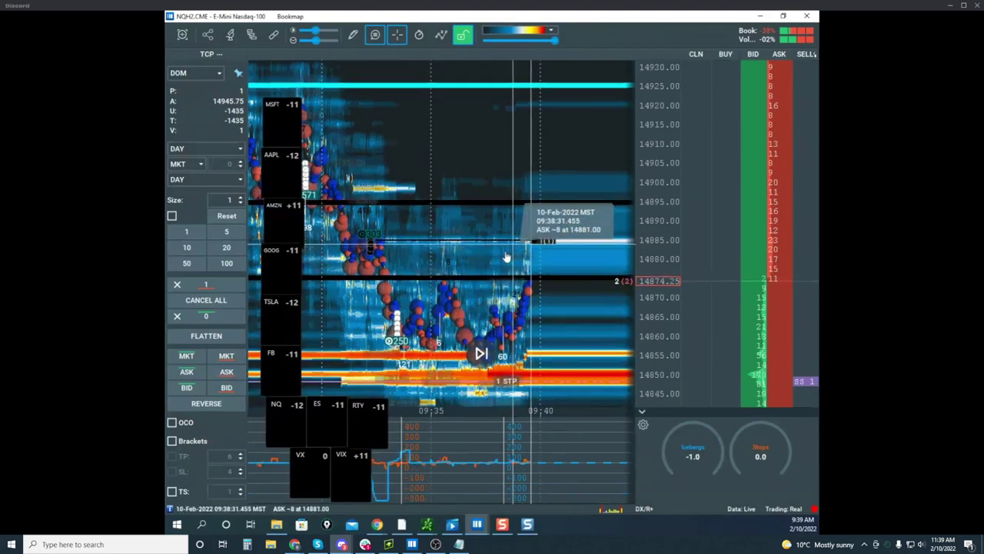
key(ctrl+alt+g)
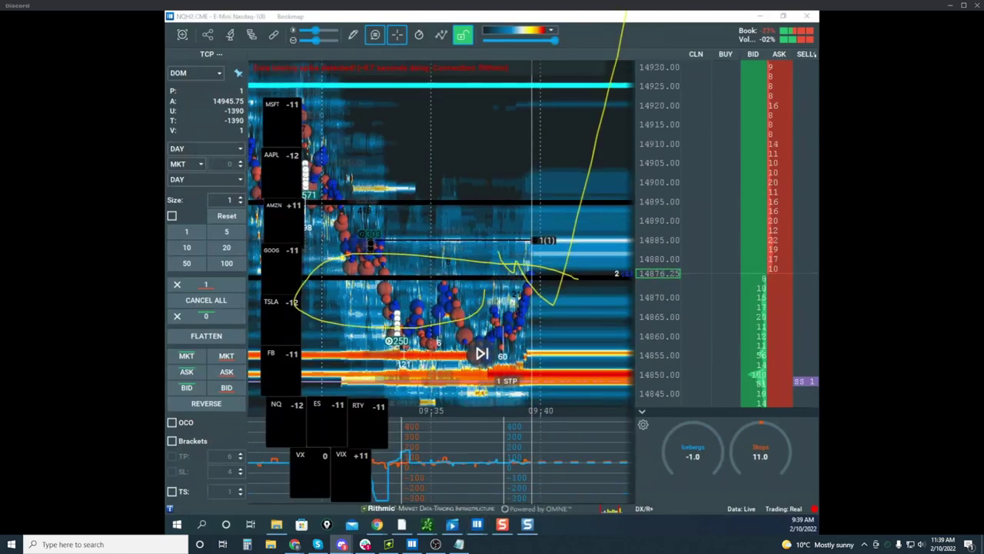
key(Delete)
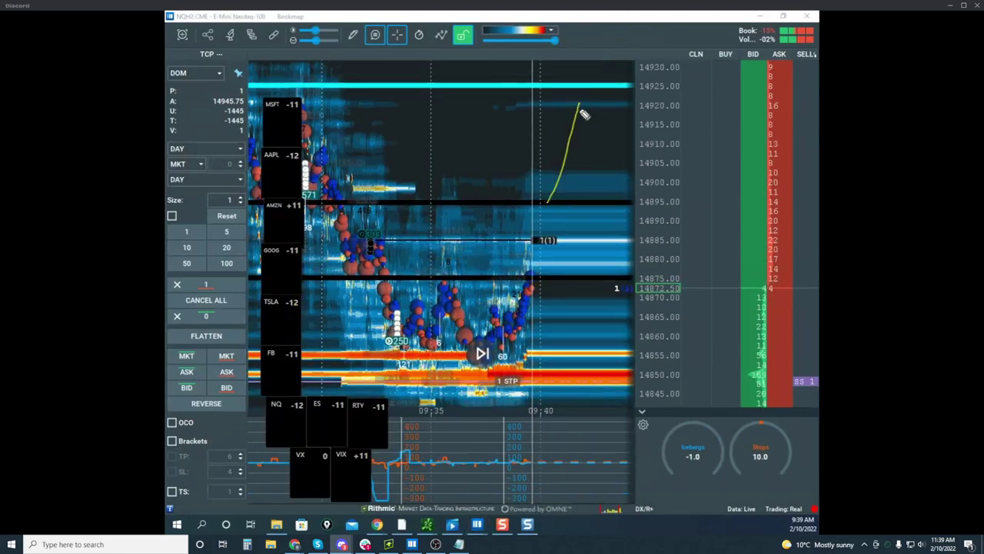
mouse_move(565, 106)
mouse_down()
mouse_move(604, 103)
mouse_move(569, 89)
mouse_up()
drag(545, 201, 612, 244)
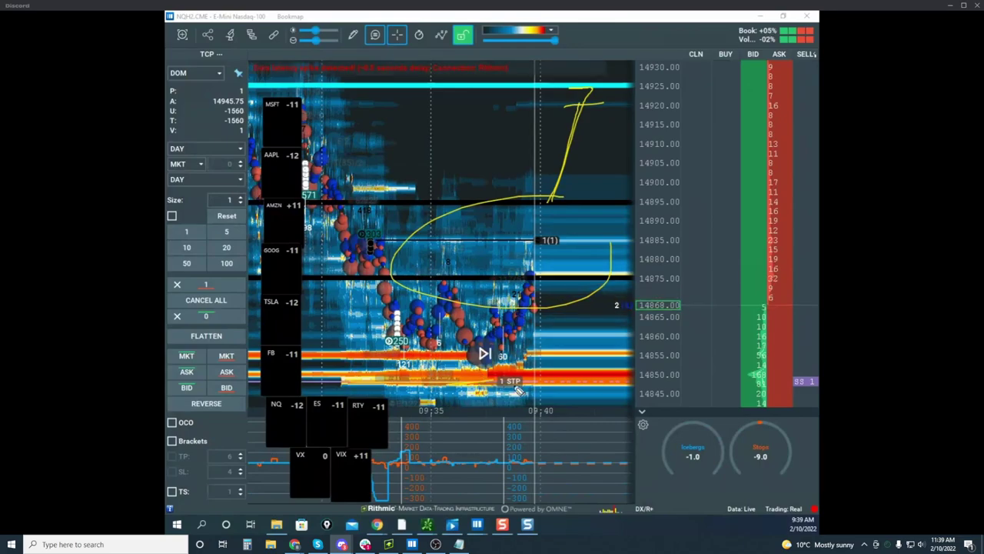
Step: Put the Nasdaq-100 markings away and rescale the price axis around the latest prices
key(Escape)
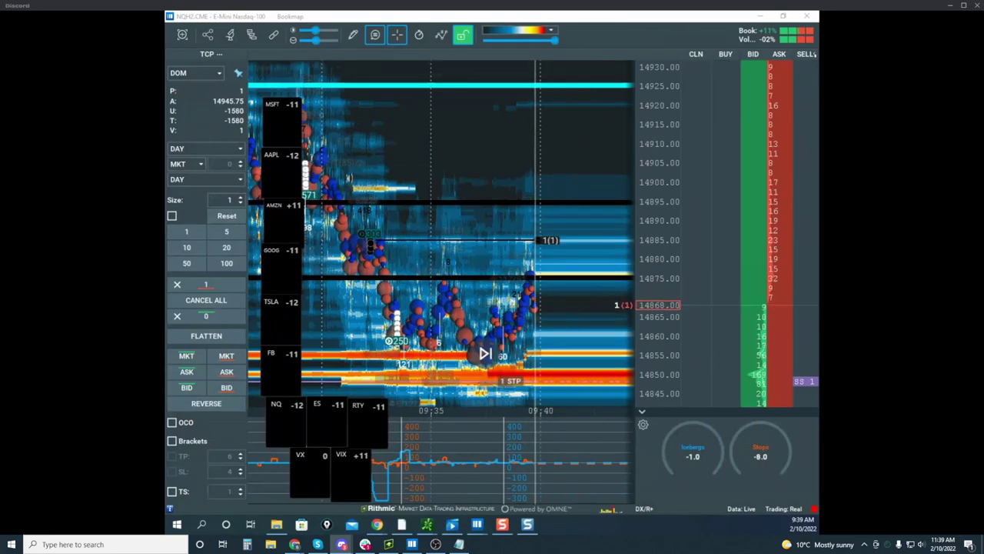
scroll(642, 131, down, 3)
drag(609, 165, 589, 115)
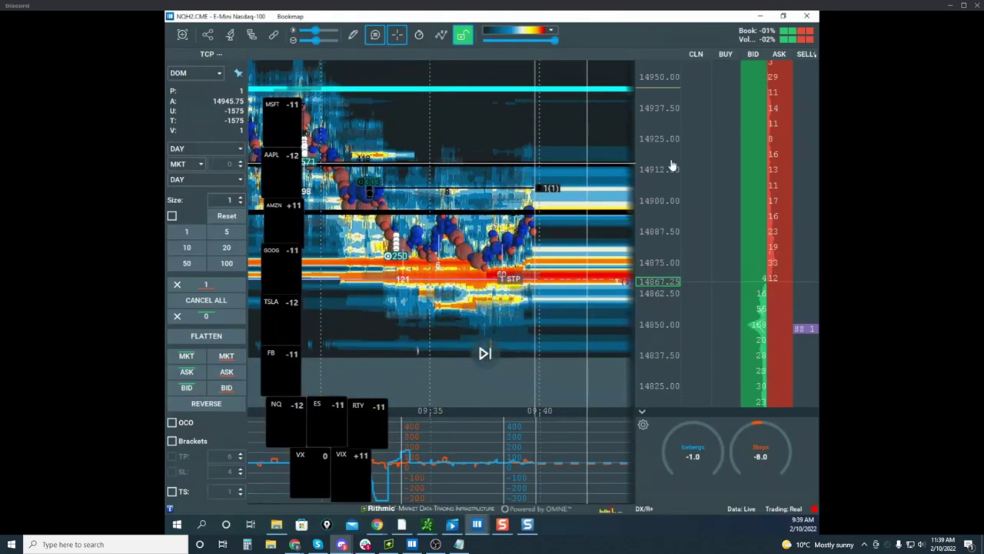
scroll(672, 165, up, 3)
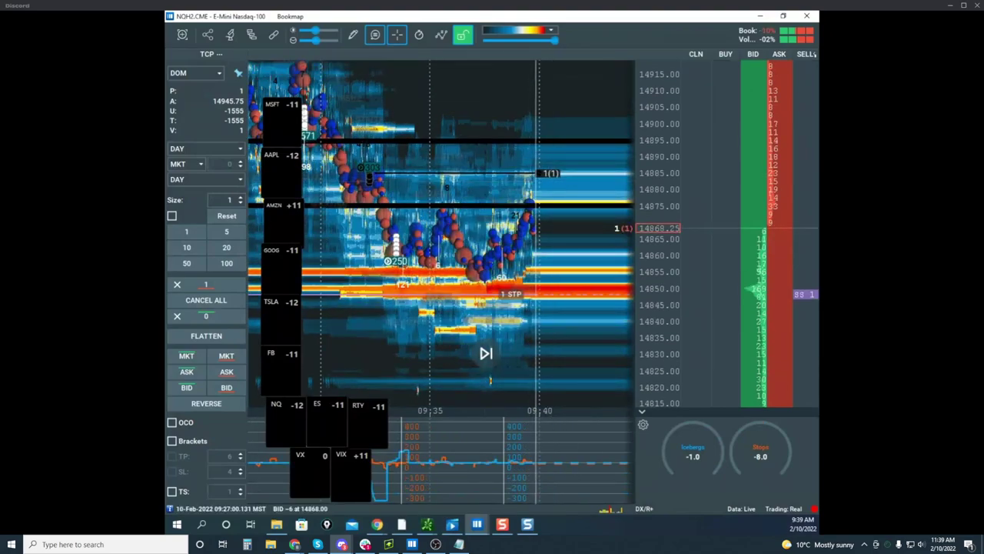
Step: Clear the heatmap window out of the way and review the Nasdaq-100 and Russell charts in the Chrome remote desktop session
drag(166, 146, 663, 96)
click(686, 93)
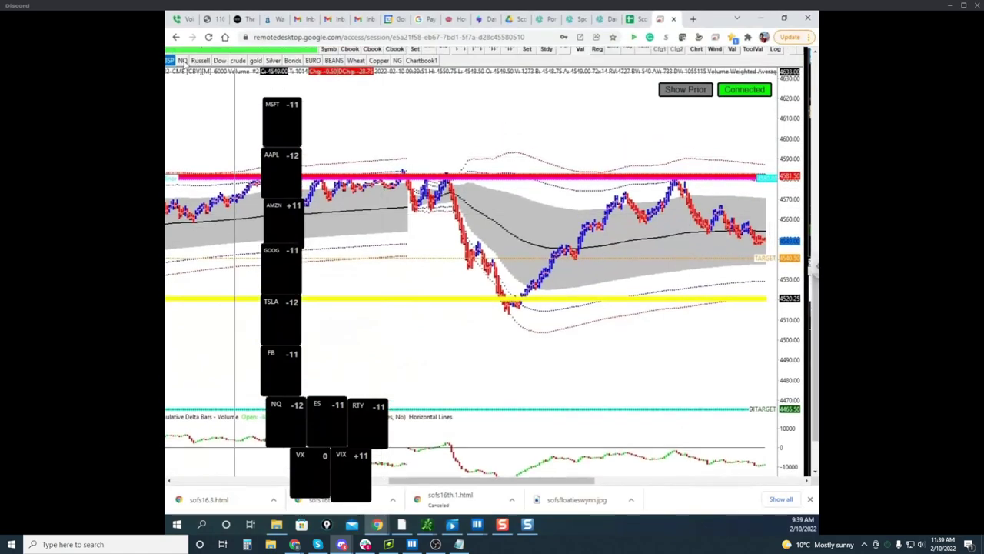
click(182, 61)
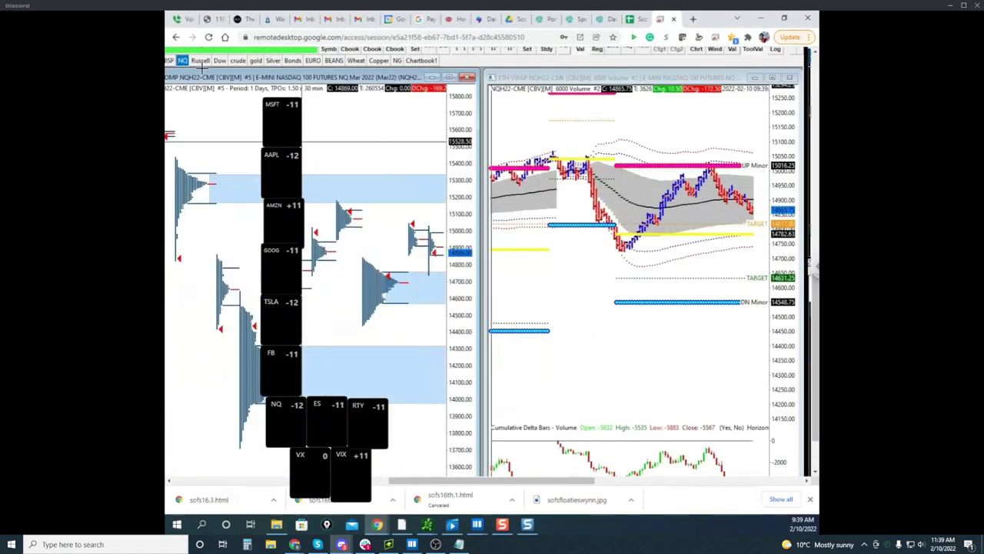
click(200, 61)
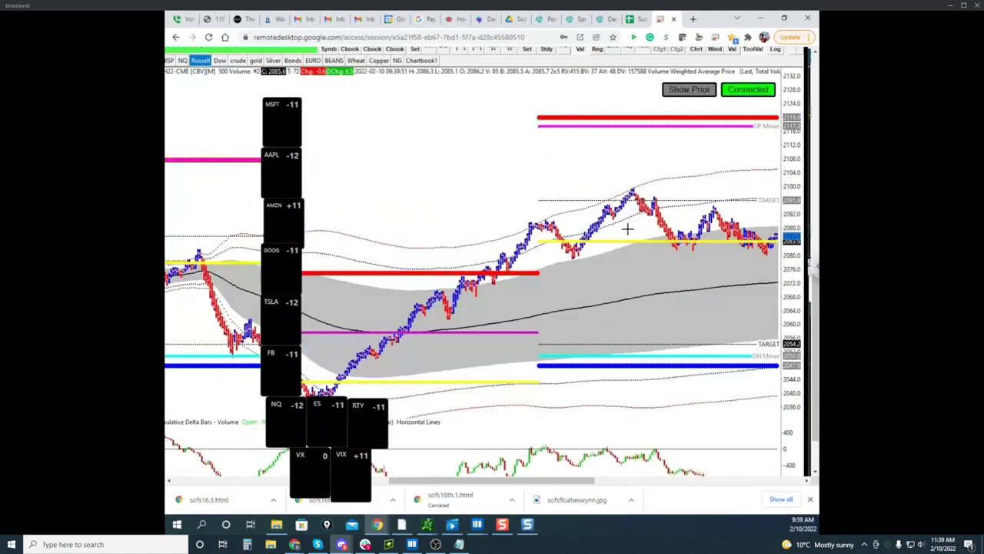
Step: Bring up Bookmap's Russell 2000 heatmap and examine the morning rise from about 07:30 around the two cyan levels
drag(47, 81, 482, 86)
click(757, 84)
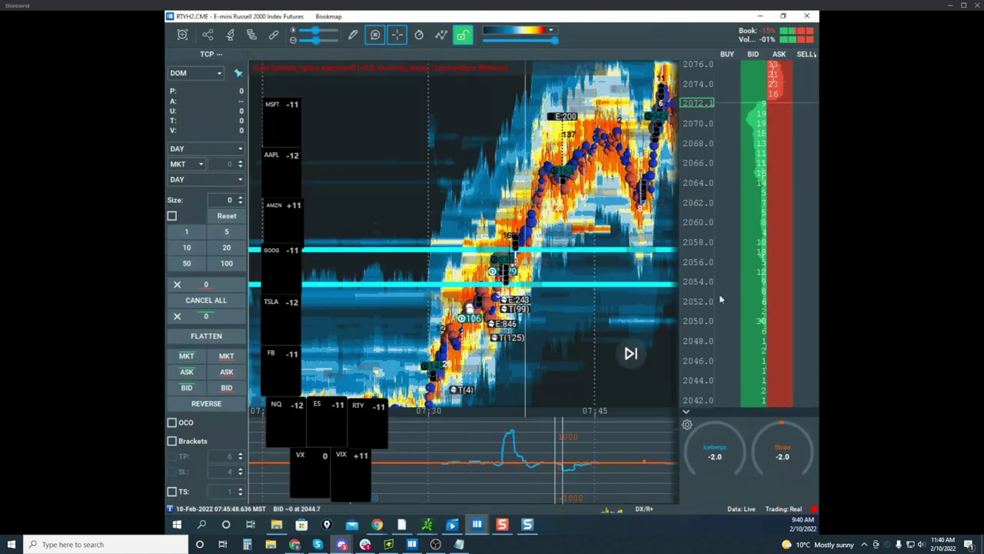
scroll(667, 282, up, 2)
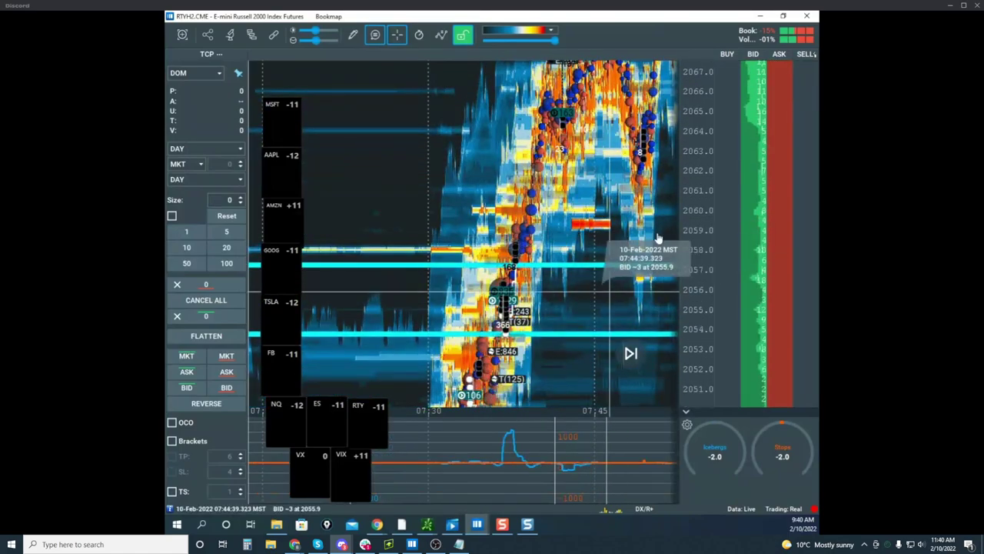
drag(659, 238, 597, 194)
scroll(677, 237, down, 1)
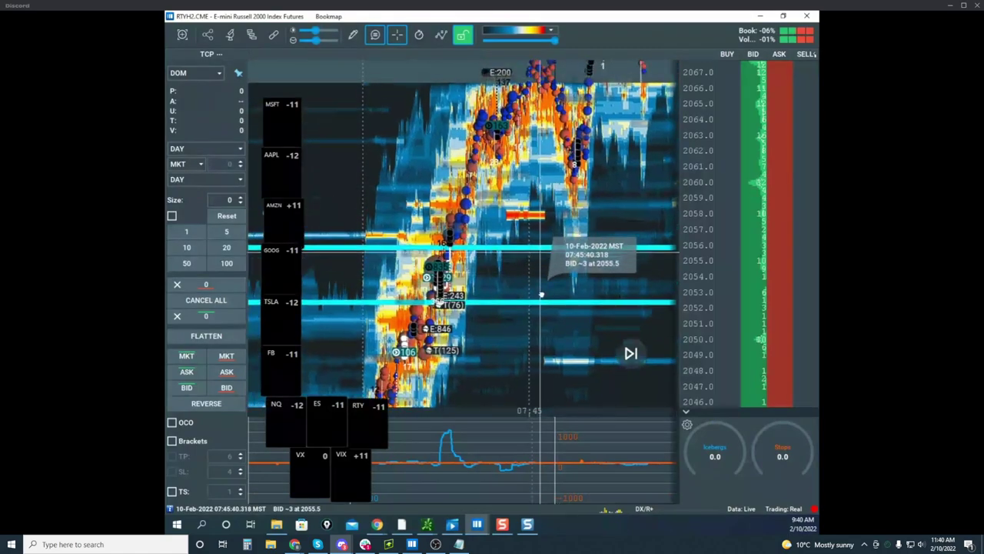
scroll(681, 216, down, 2)
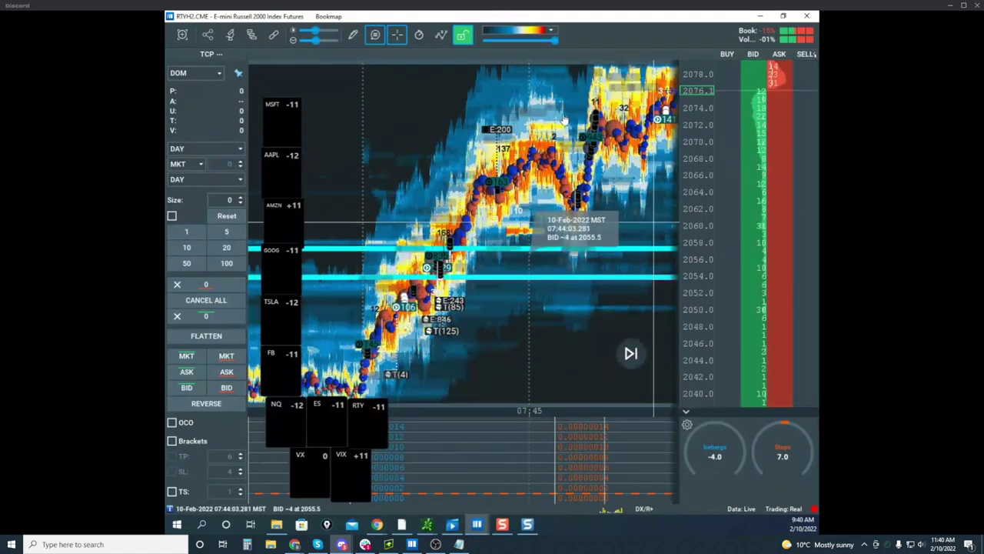
Step: Return to the Russell VWAP chart in the Chrome remote desktop and shift its price scale to show levels down to about 2008
click(377, 528)
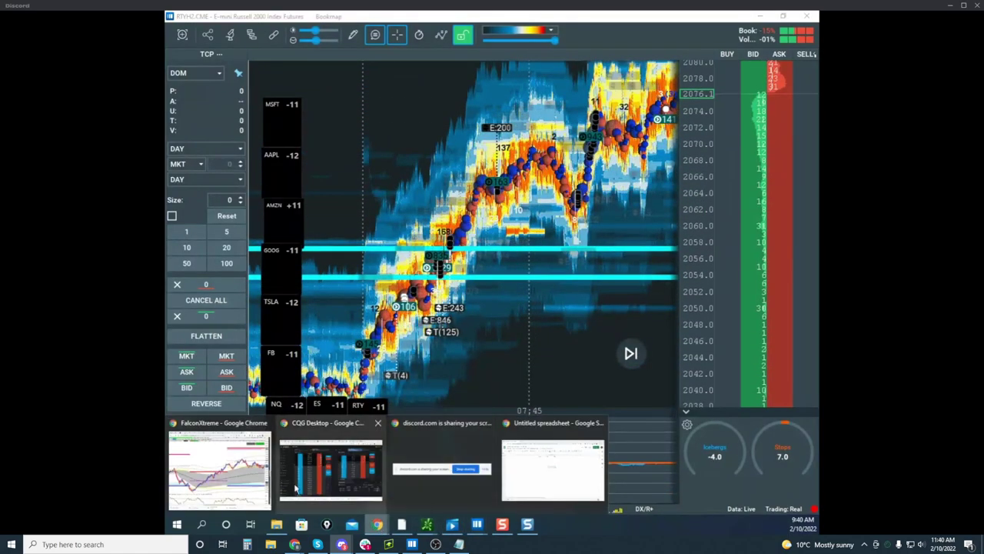
click(222, 473)
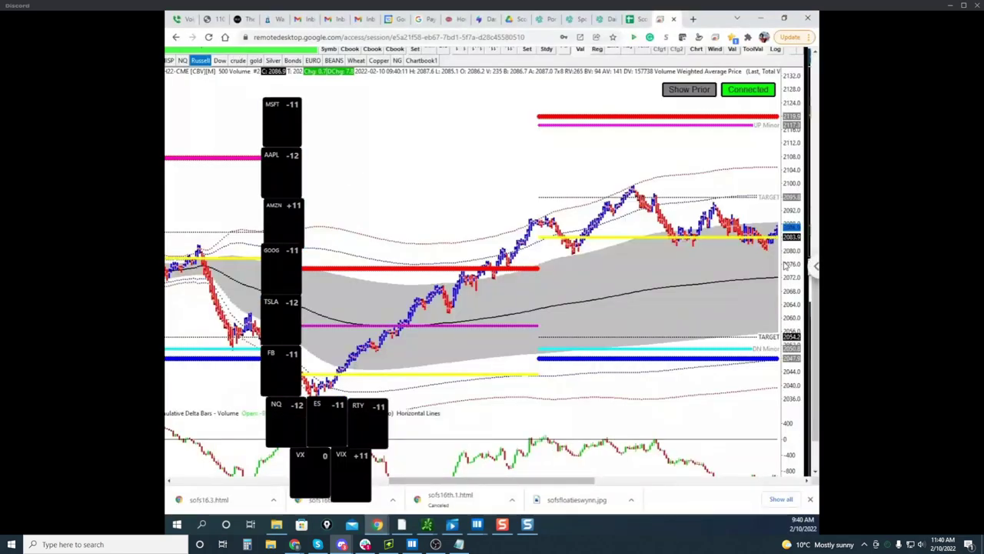
drag(793, 282, 793, 265)
drag(816, 343, 817, 378)
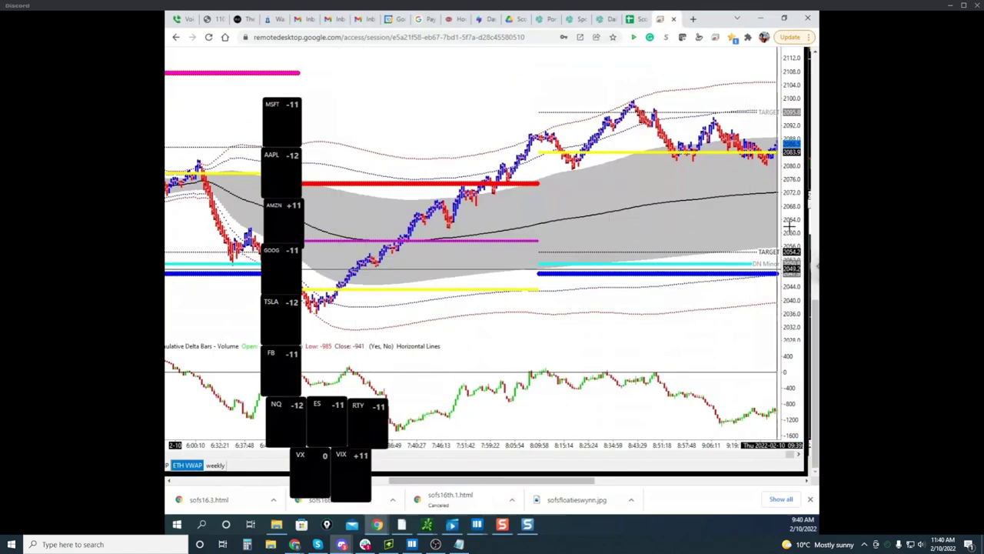
drag(791, 229, 792, 191)
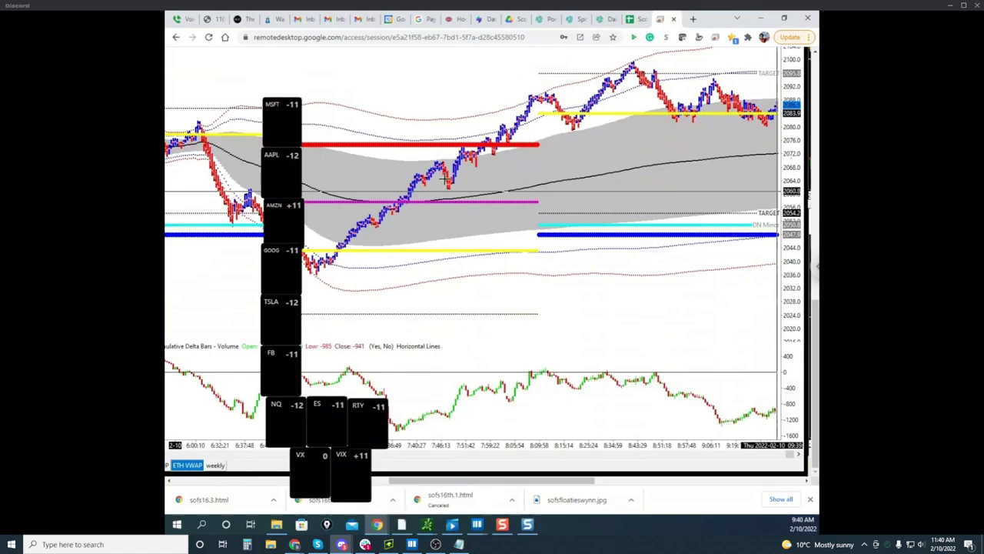
drag(791, 297, 792, 266)
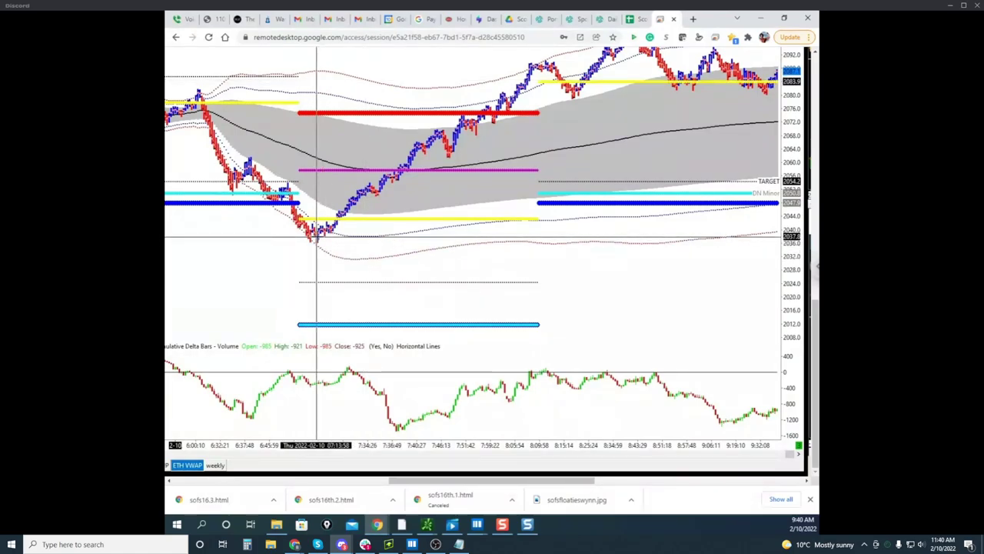
Step: Check the iceberg spike near 07:37 on Bookmap's Russell 2000 sub-chart and return to the Russell VWAP chart
mouse_move(476, 527)
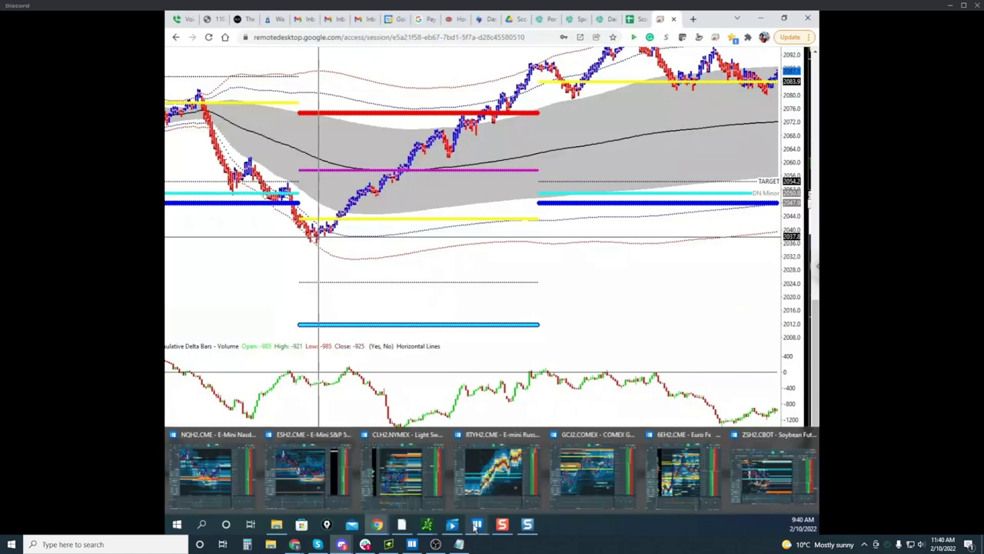
mouse_move(700, 460)
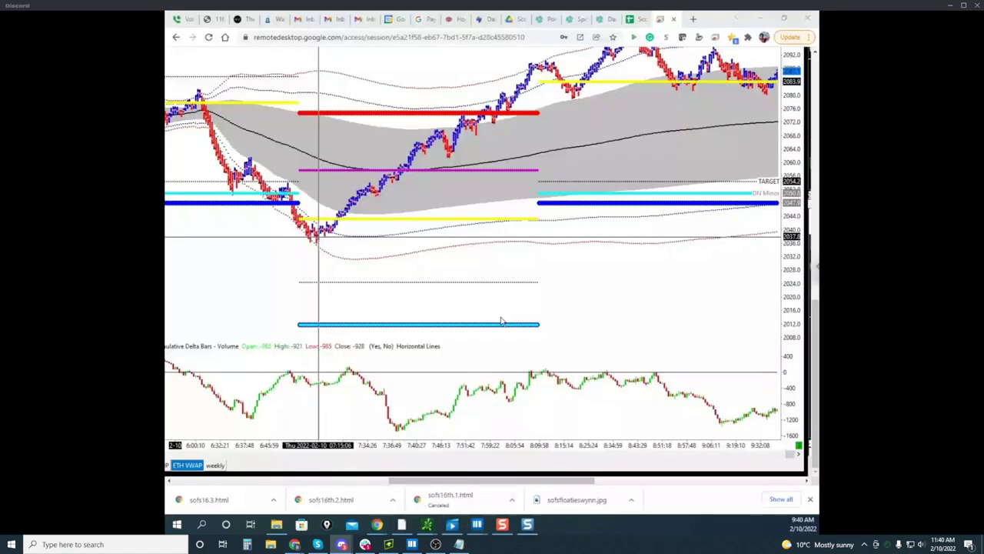
key(alt+Tab)
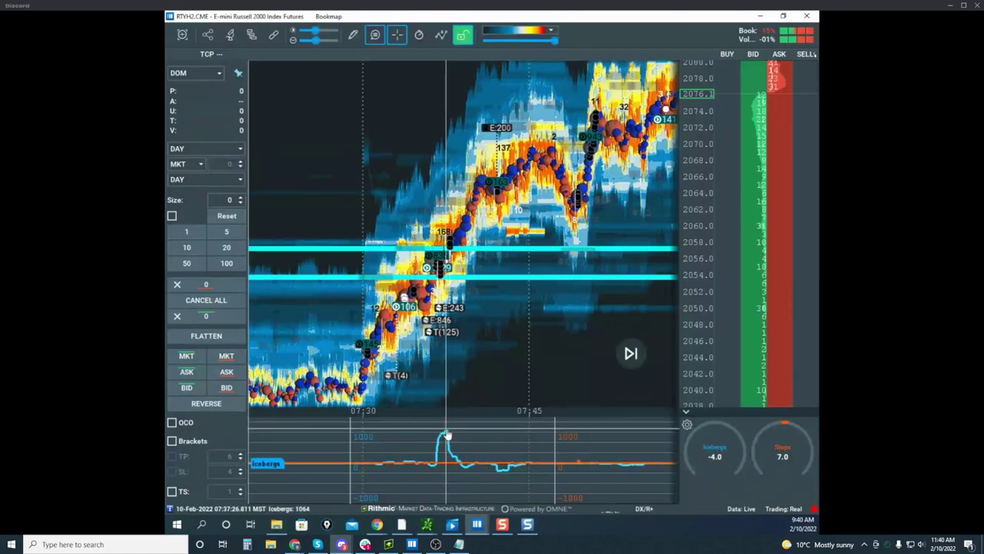
drag(608, 15, 0, 232)
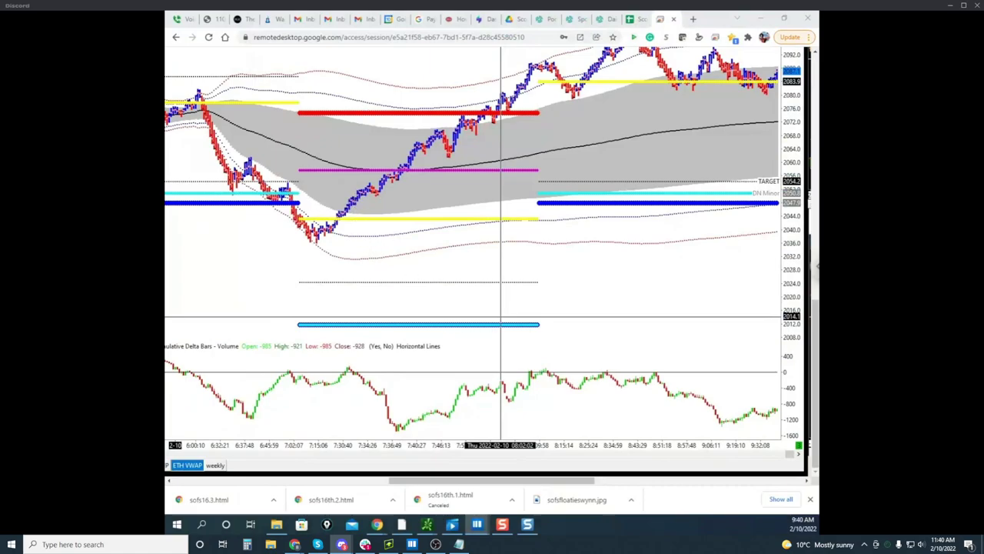
Step: Sketch short lines near 2048 and 2046 with an arrow down to about 2040, trace the Russell rise with its pullbacks, and put the markings away
key(ctrl+2)
key(e)
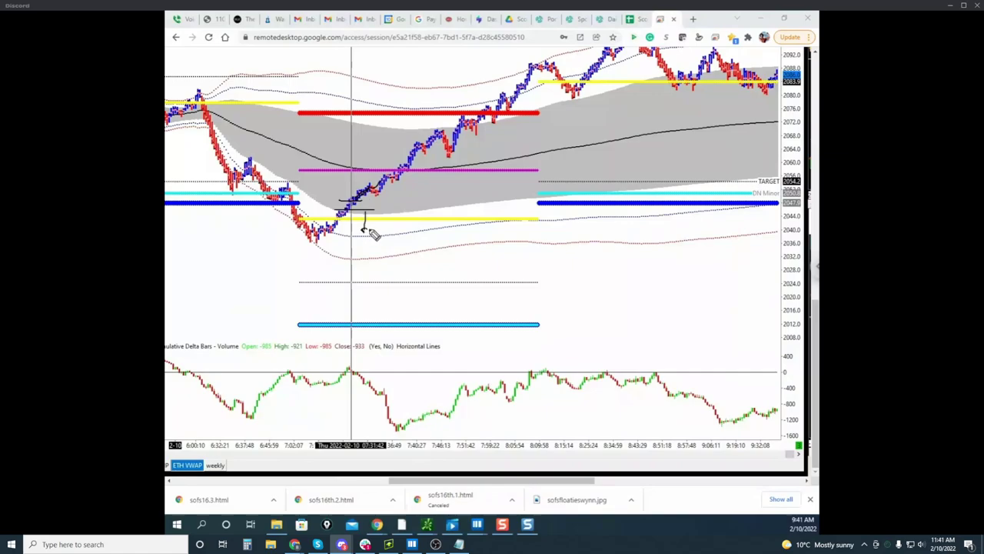
drag(379, 192, 584, 57)
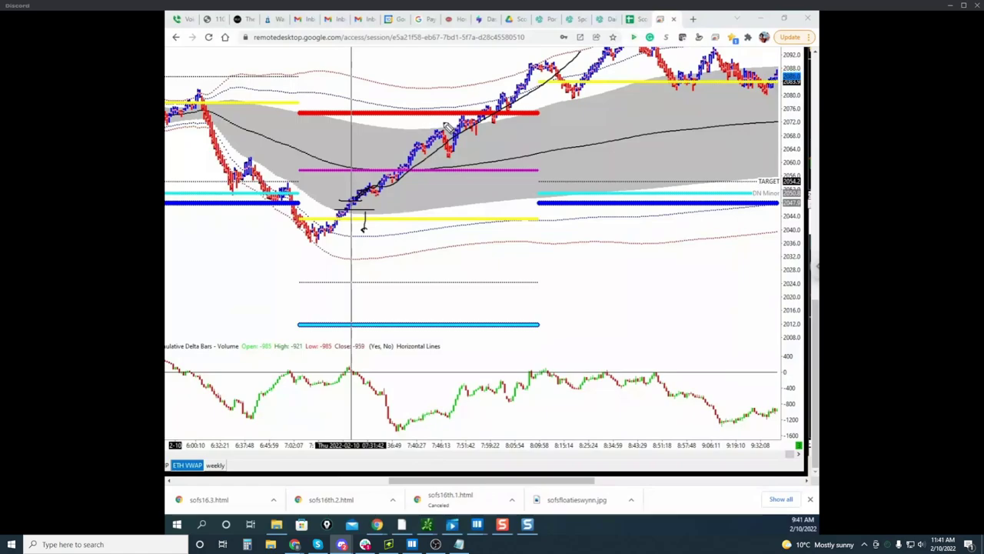
mouse_move(435, 123)
mouse_down()
mouse_move(501, 116)
mouse_move(614, 49)
mouse_up()
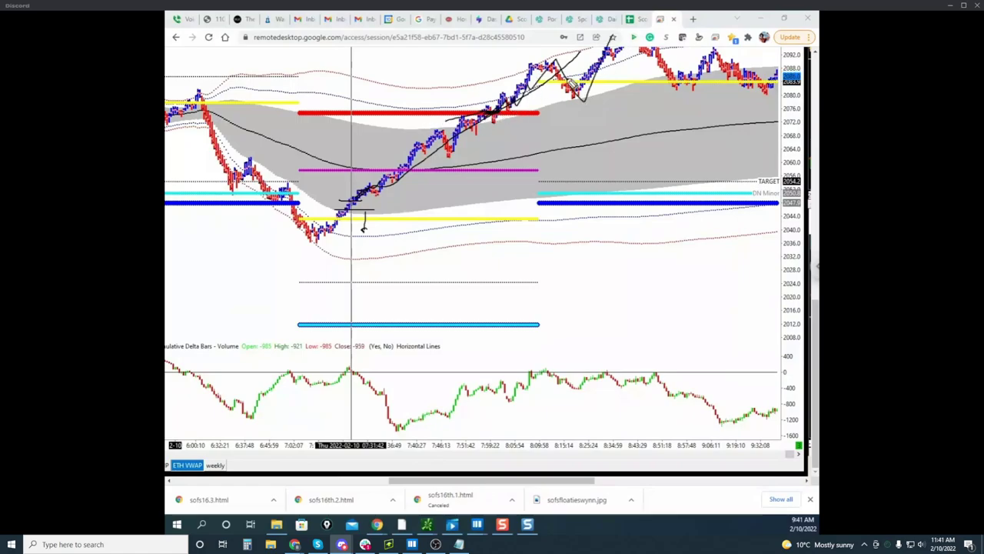
mouse_move(505, 112)
mouse_down()
mouse_move(565, 92)
mouse_move(638, 11)
mouse_up()
drag(526, 116, 543, 110)
mouse_move(544, 82)
mouse_down()
mouse_move(570, 69)
mouse_move(583, 36)
mouse_up()
drag(518, 111, 606, 30)
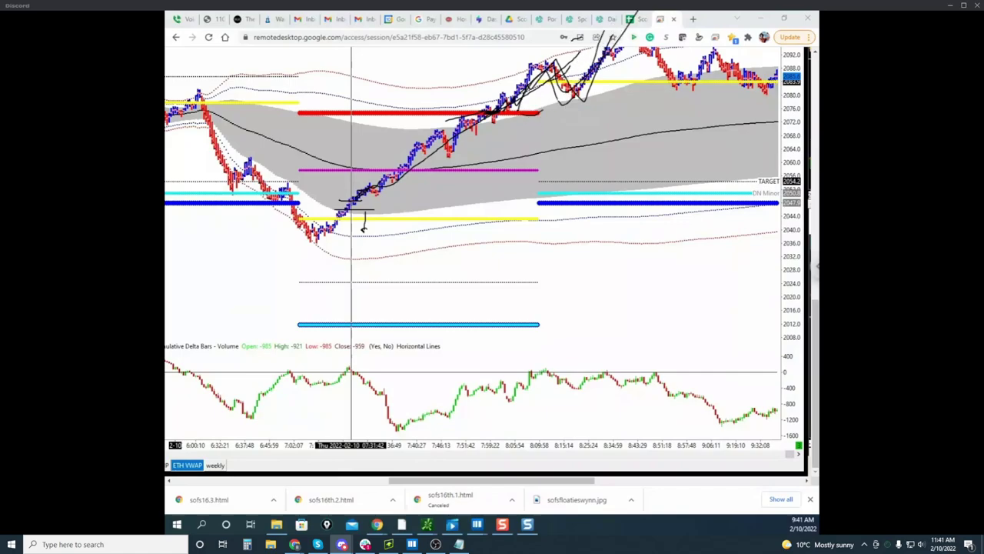
key(Escape)
Step: Shift the Russell VWAP chart back to its higher prices, and examine Bookmap's Russell 2000 heatmap from about 07:30 to 08:05
click(792, 182)
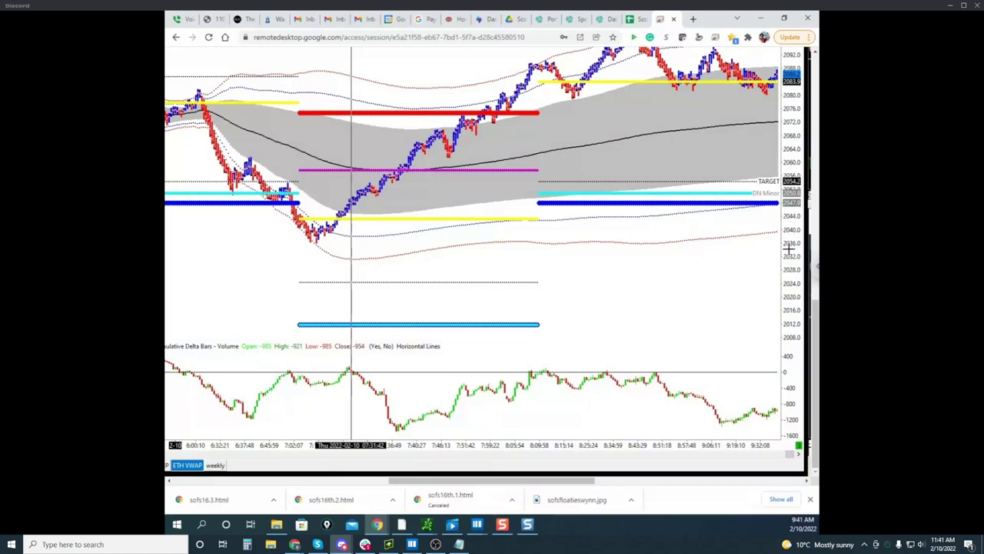
drag(789, 249, 791, 256)
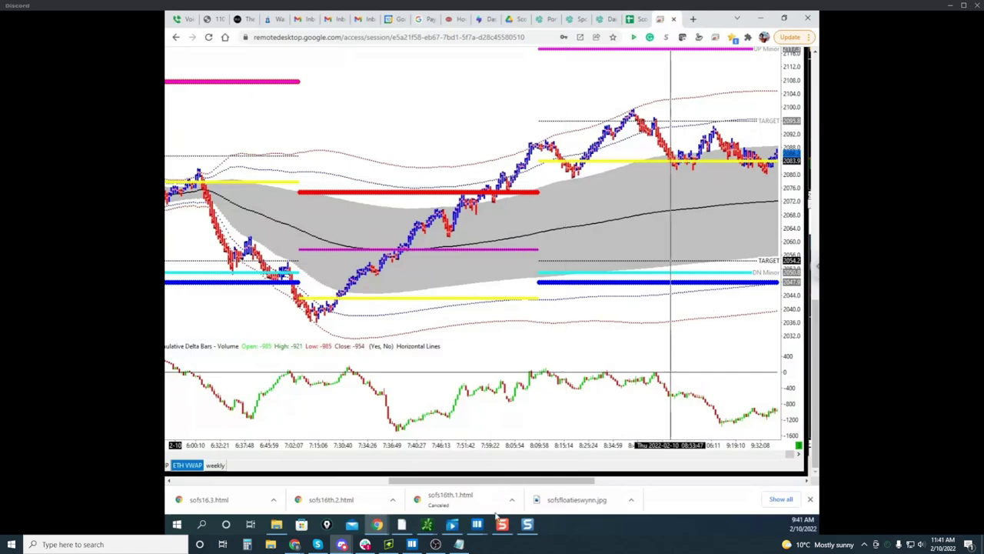
click(497, 473)
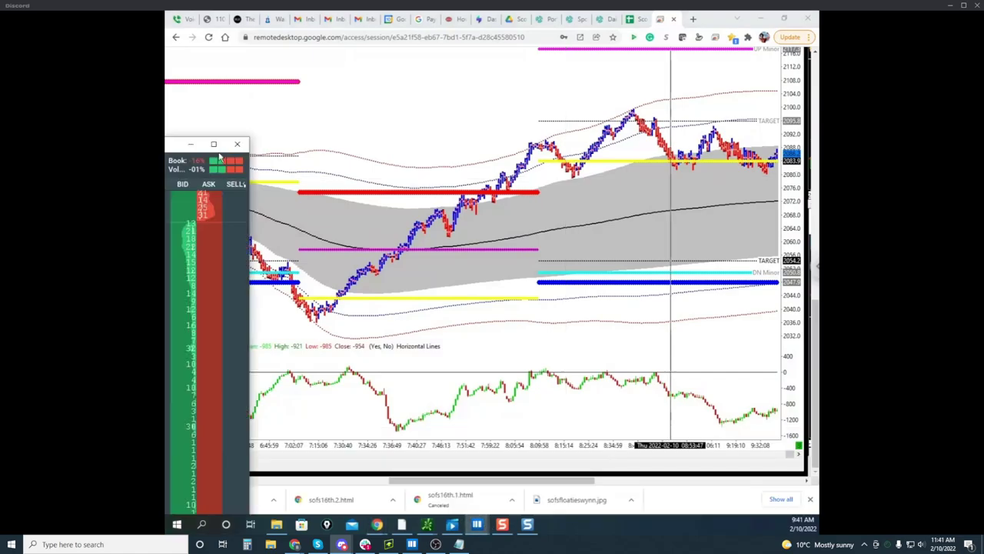
drag(176, 144, 603, 60)
click(723, 60)
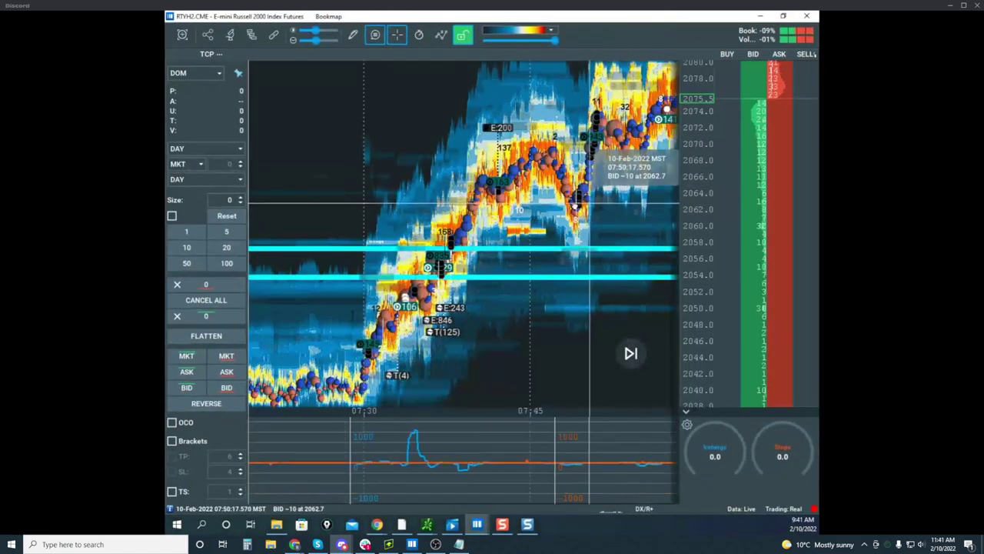
drag(577, 206, 490, 204)
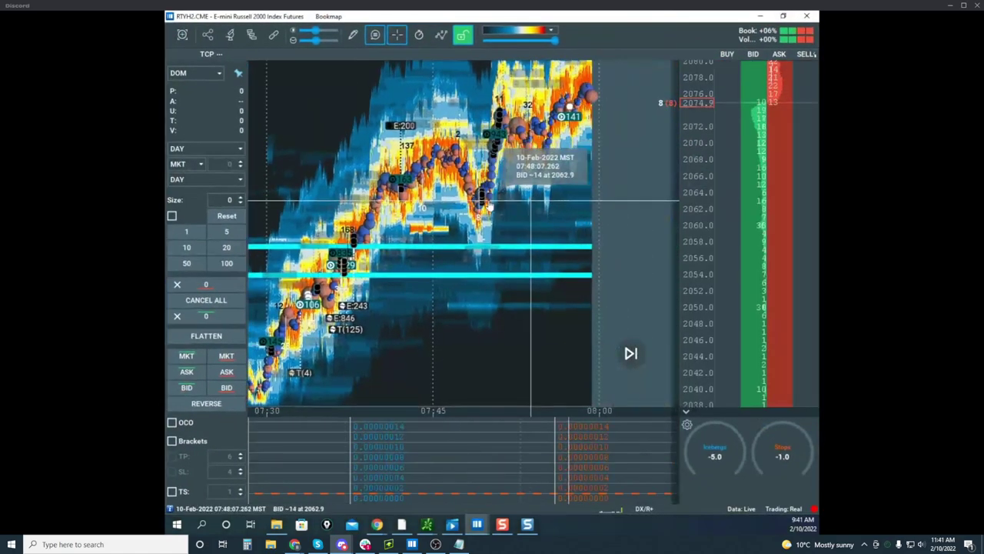
scroll(490, 204, up, 5)
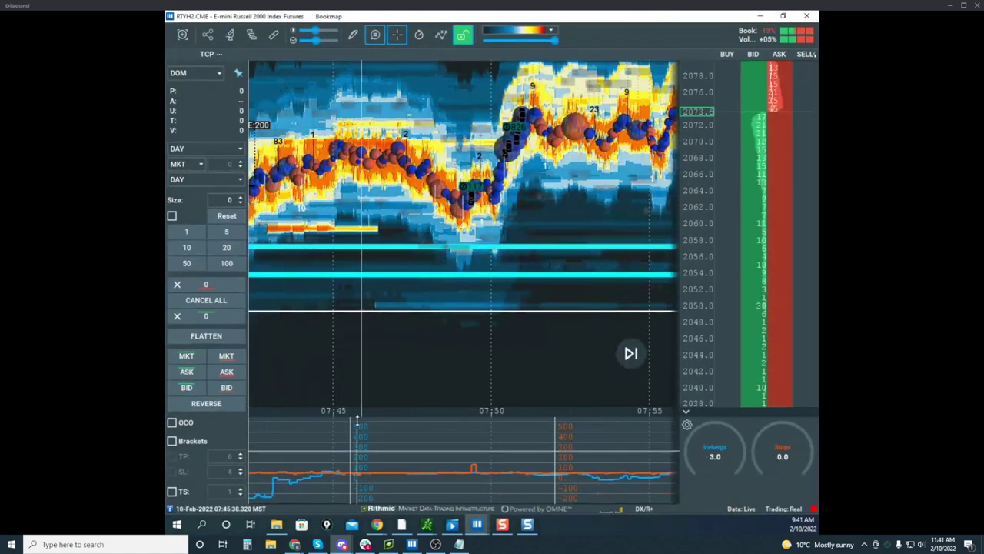
scroll(513, 269, down, 5)
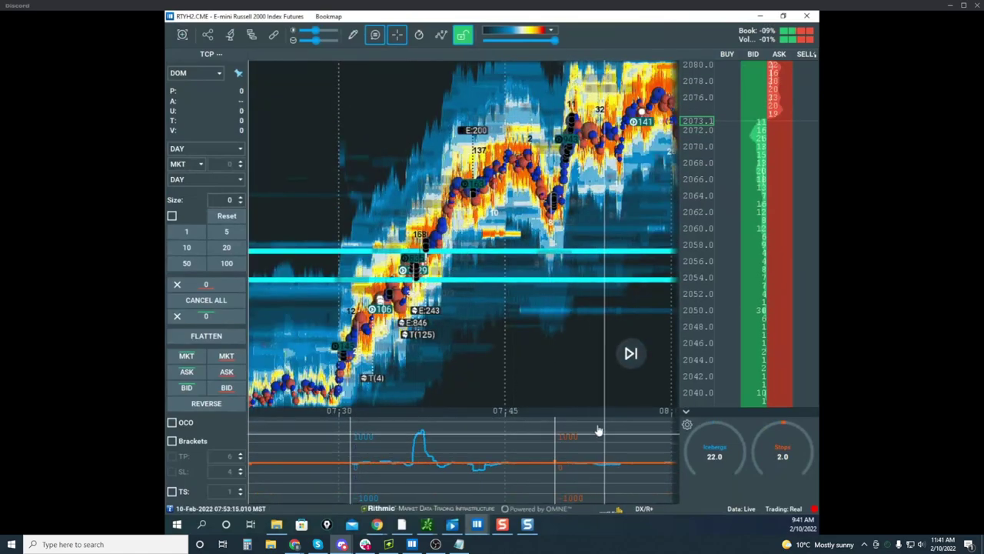
scroll(600, 385, up, 5)
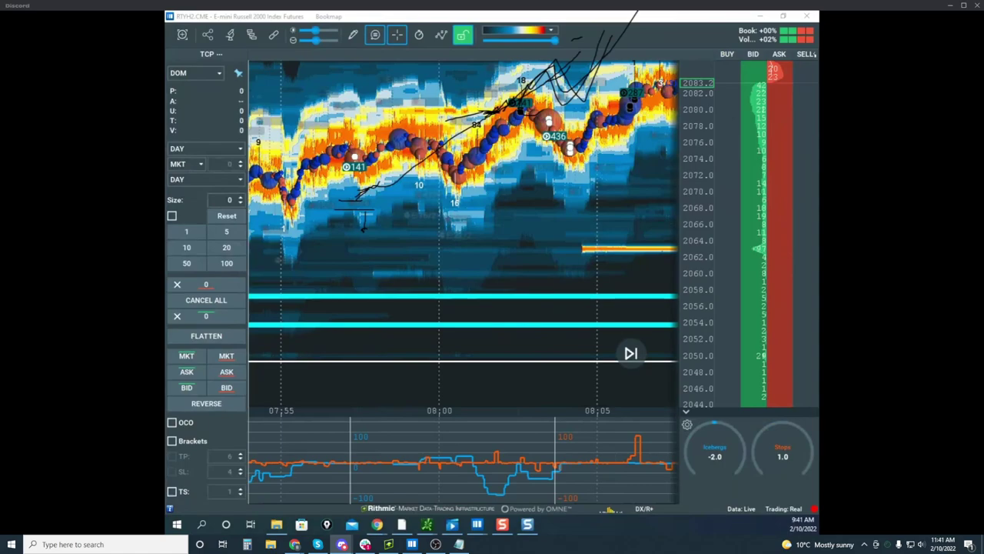
Step: Erase the old markings and review the Russell 2000 Stops&Icebergs Sub-Chart add-on settings for iceberg orders, stop orders and alerts
key(e)
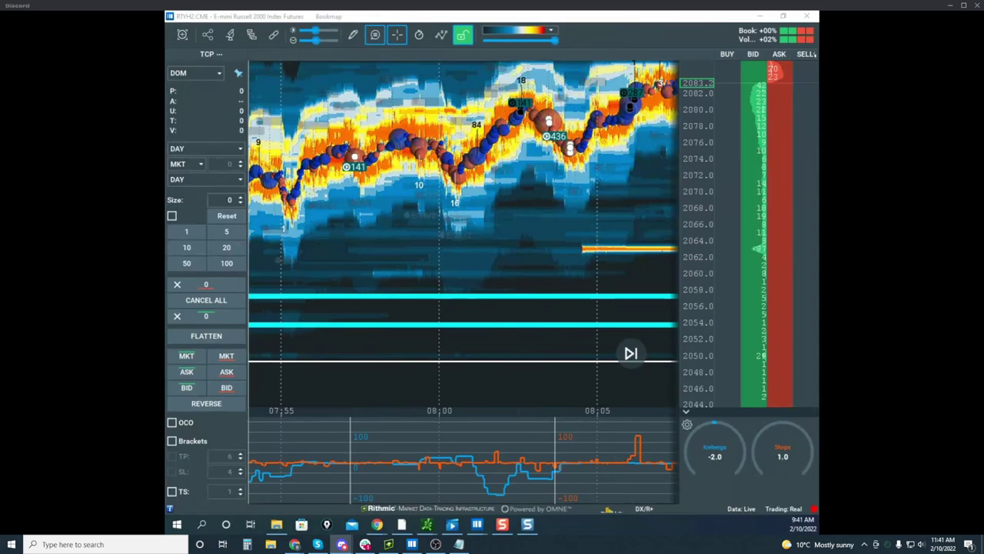
click(251, 35)
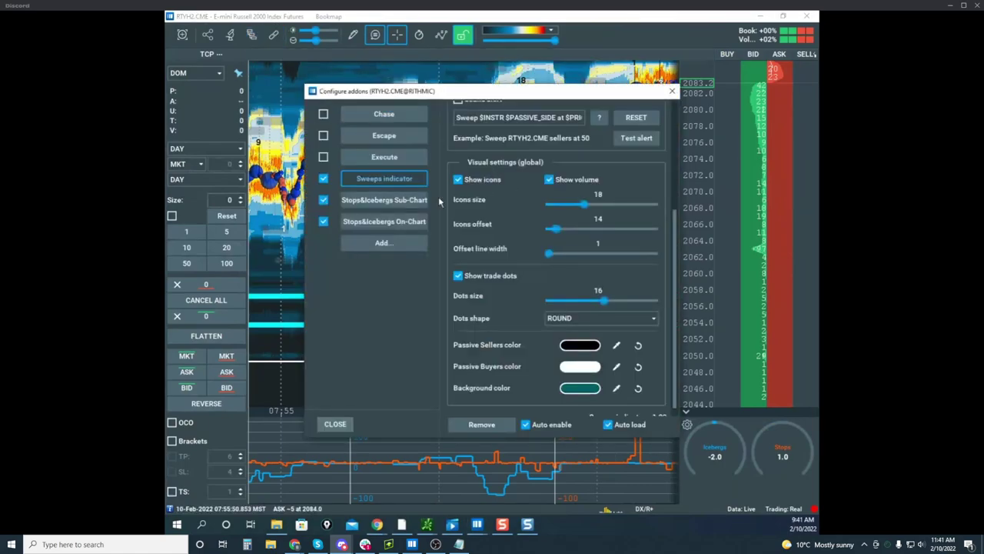
click(405, 202)
scroll(583, 209, up, 4)
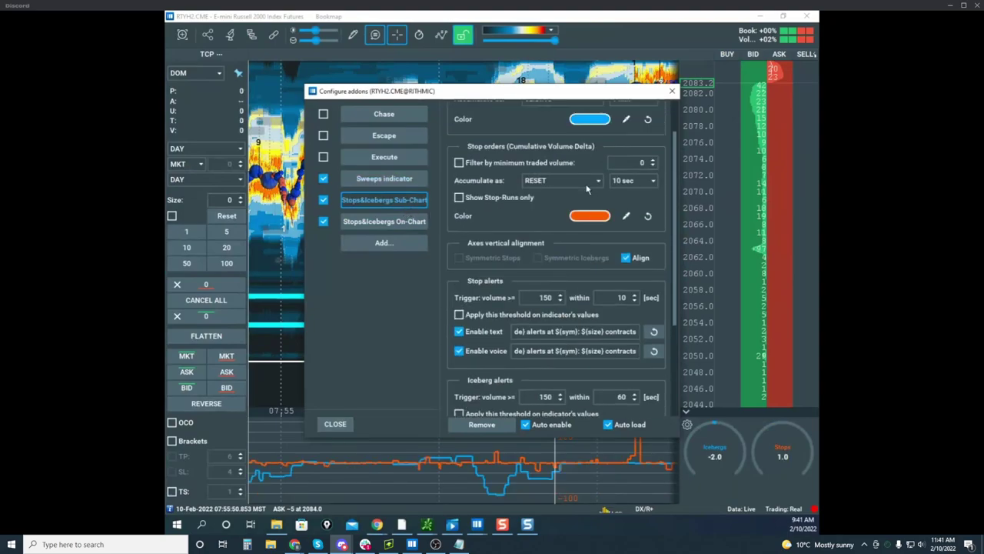
scroll(583, 209, down, 4)
scroll(571, 189, up, 2)
scroll(607, 162, up, 3)
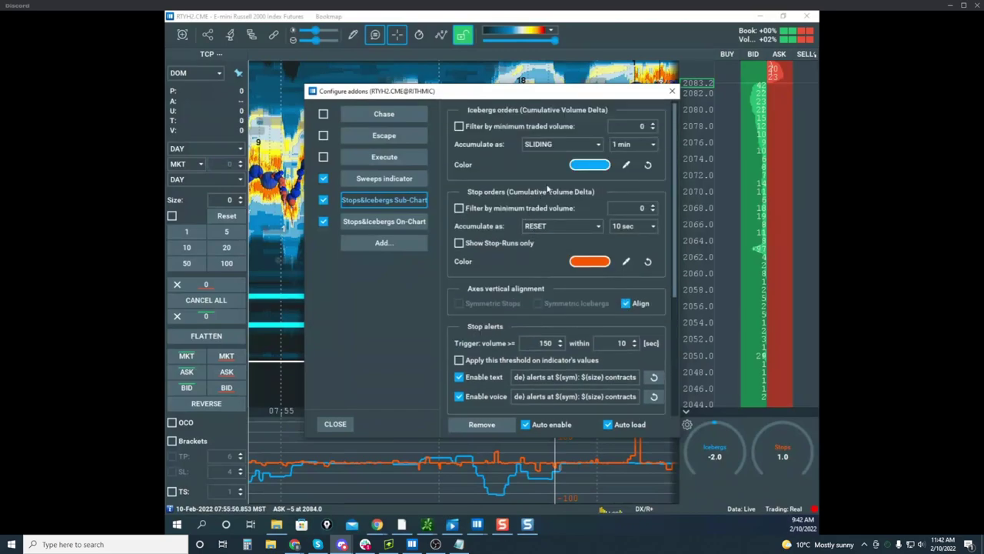
Step: Change the accumulation mode of the Russell sub-chart's iceberg orders to RESET
click(548, 188)
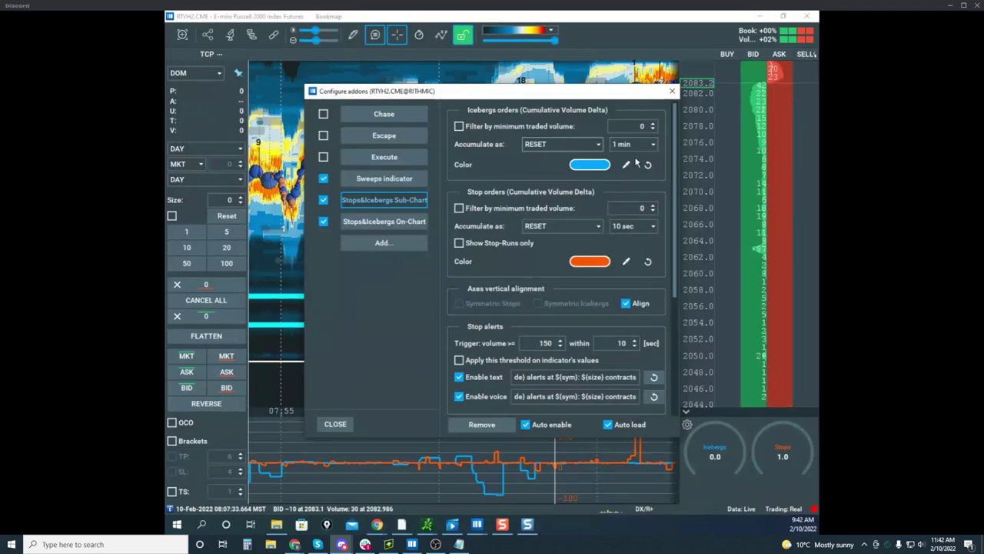
scroll(626, 192, down, 3)
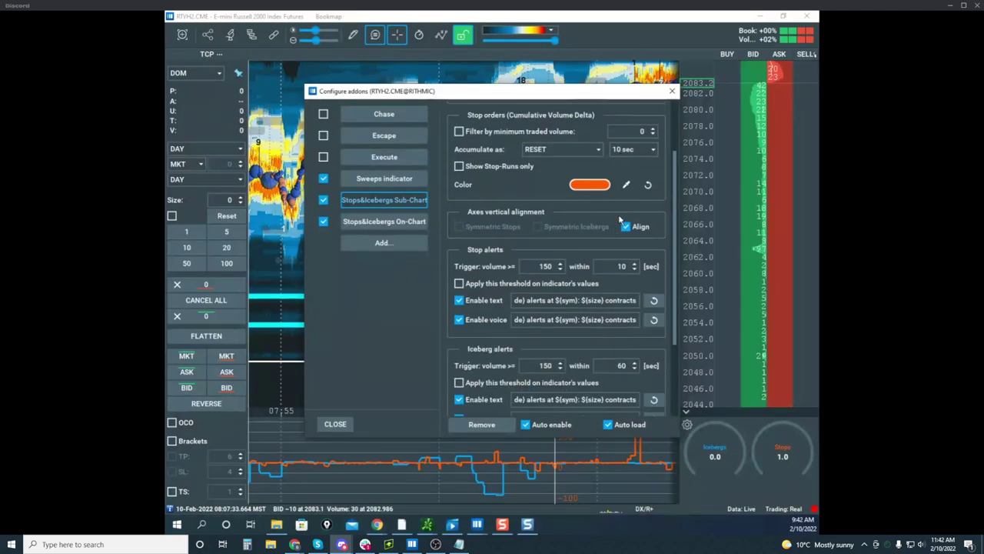
scroll(620, 220, up, 3)
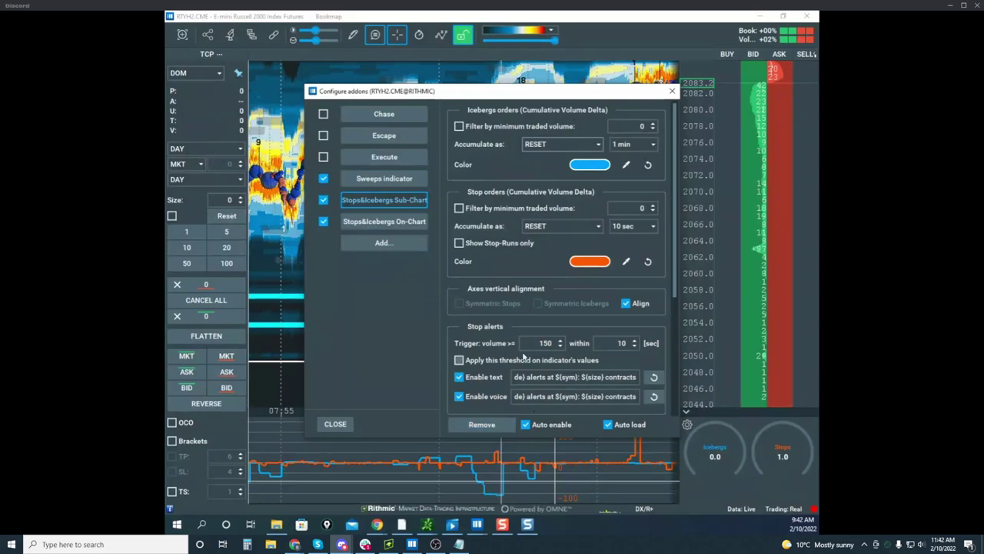
Step: Compare the accumulation intervals for stop and iceberg orders with the time windows of their alert triggers
scroll(524, 355, down, 5)
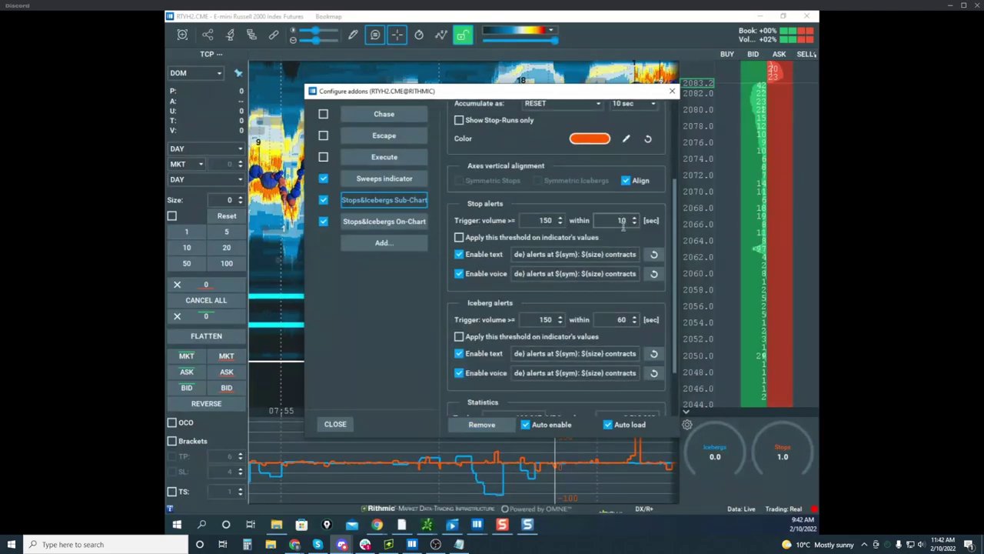
scroll(625, 306, up, 2)
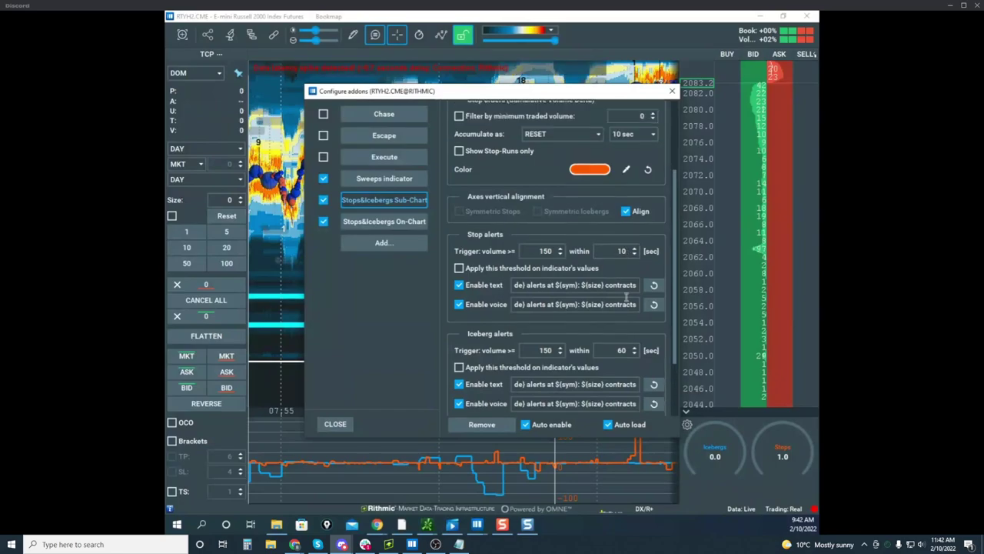
scroll(628, 300, up, 2)
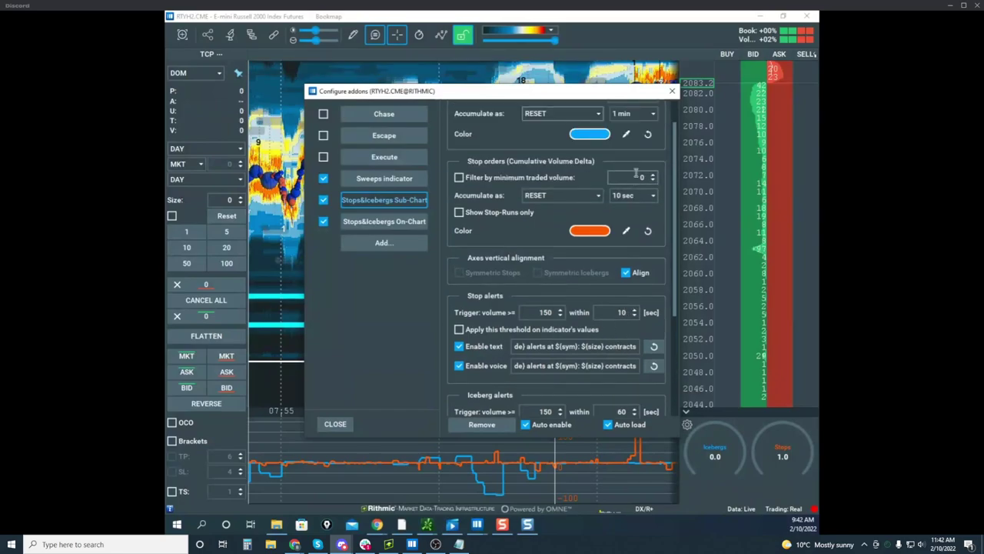
scroll(616, 213, down, 3)
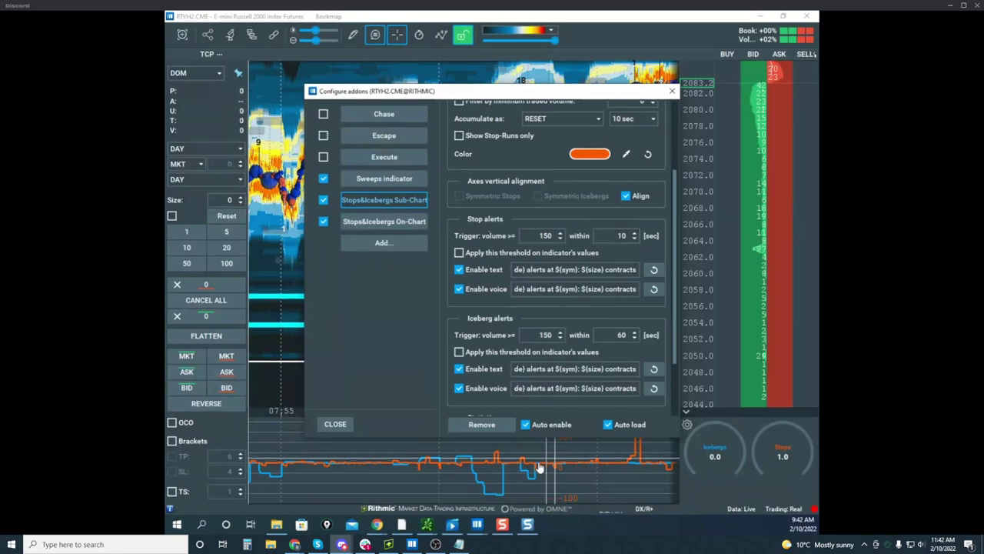
scroll(599, 229, up, 2)
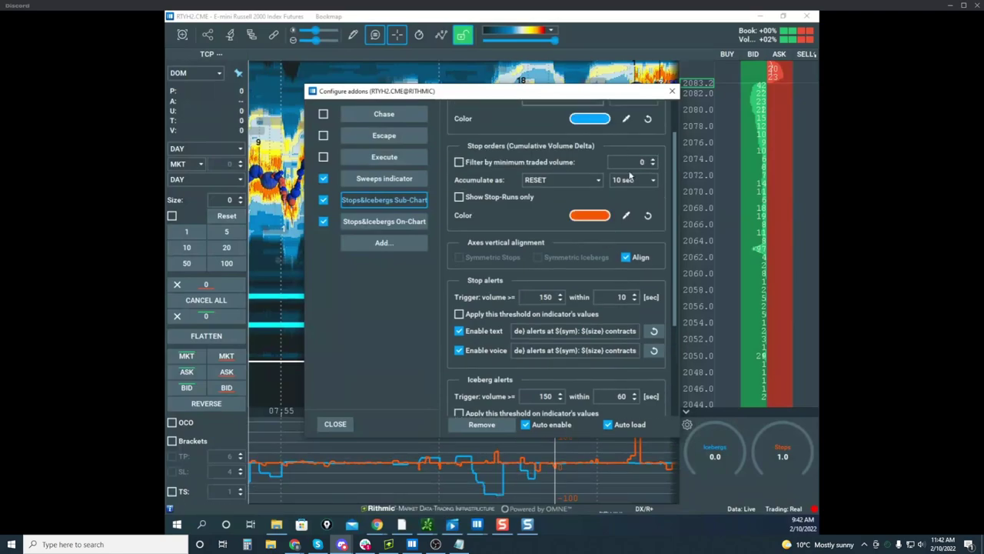
scroll(624, 150, up, 2)
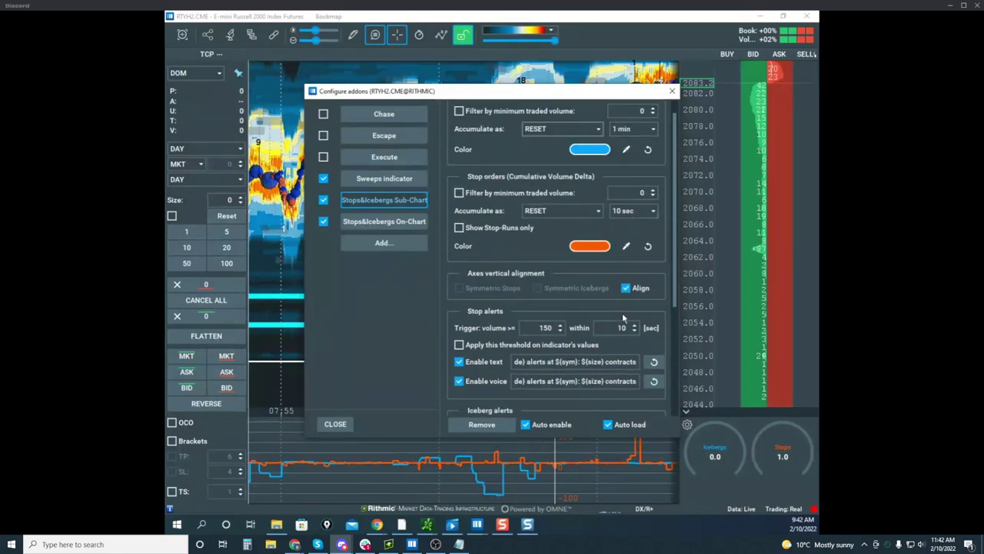
scroll(620, 251, down, 3)
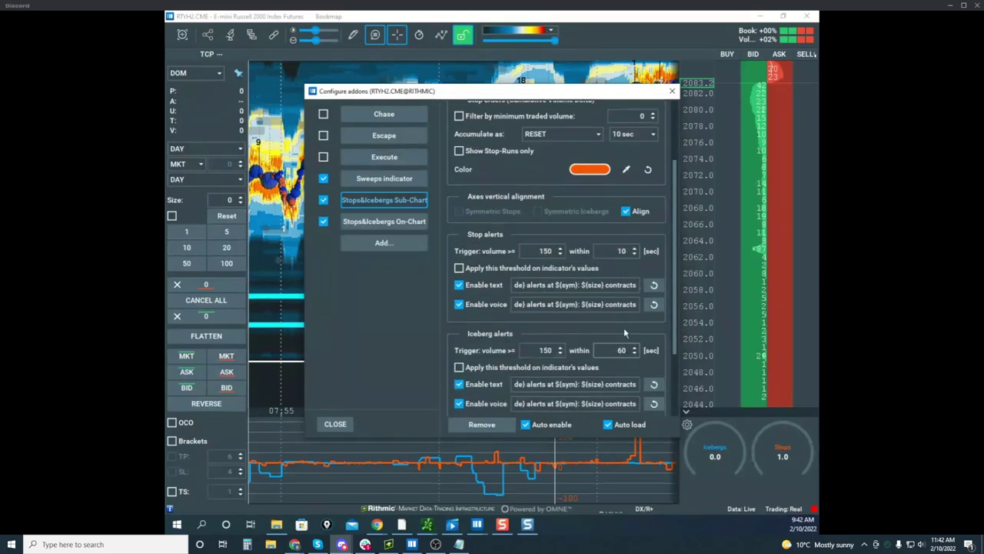
scroll(624, 330, up, 4)
scroll(629, 148, down, 1)
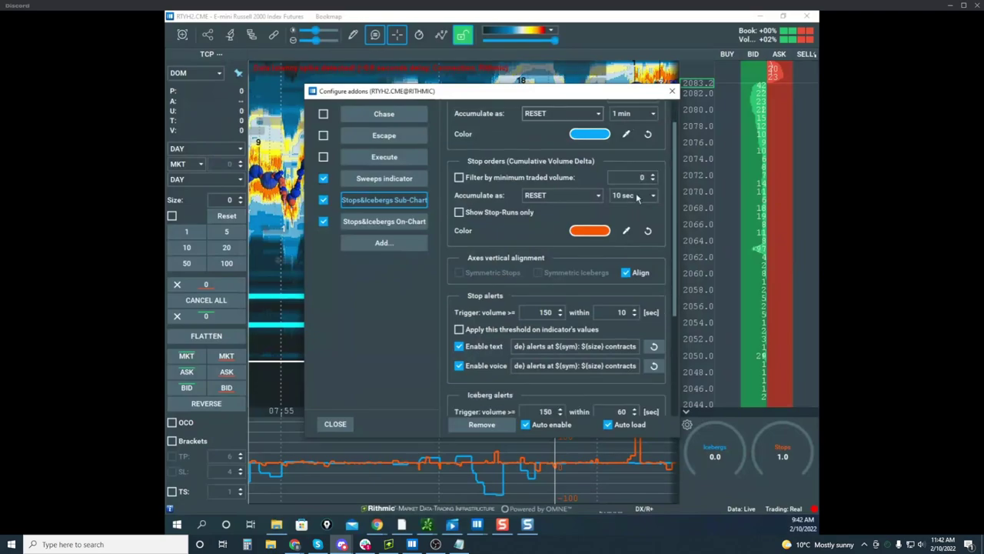
scroll(623, 214, down, 1)
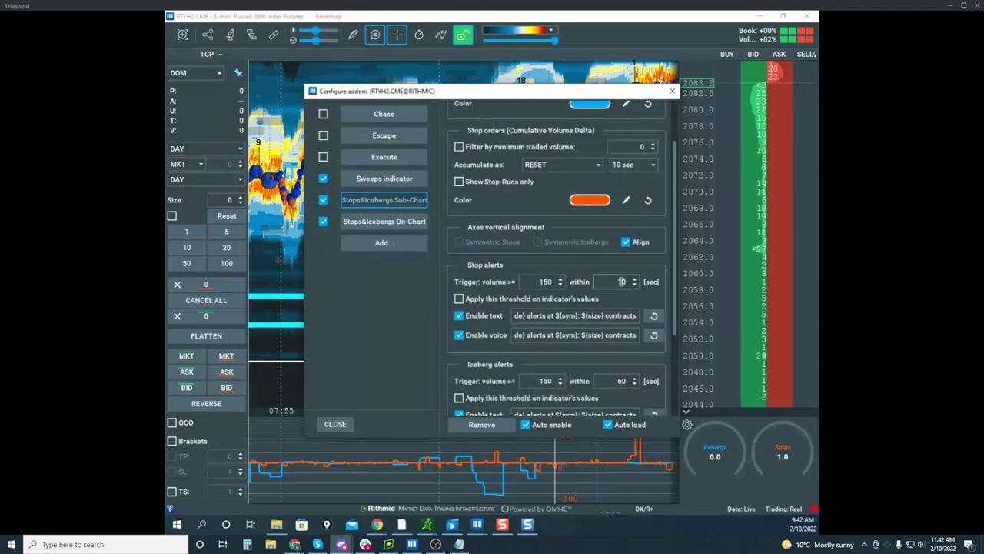
scroll(573, 139, up, 1)
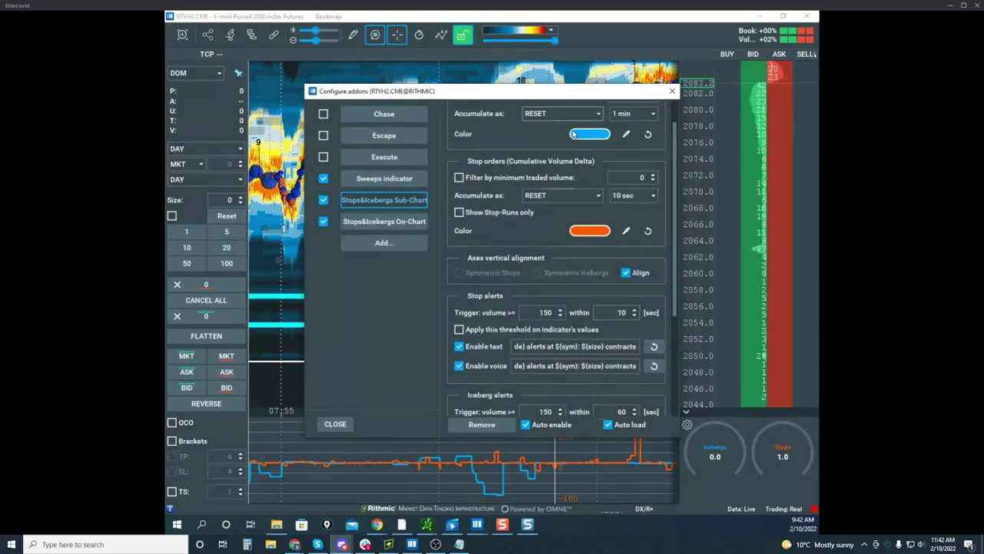
Step: Close the add-on settings and sketch a curve rising from about 2080 and a short arrow down to about 2069 on the Russell heatmap
click(672, 91)
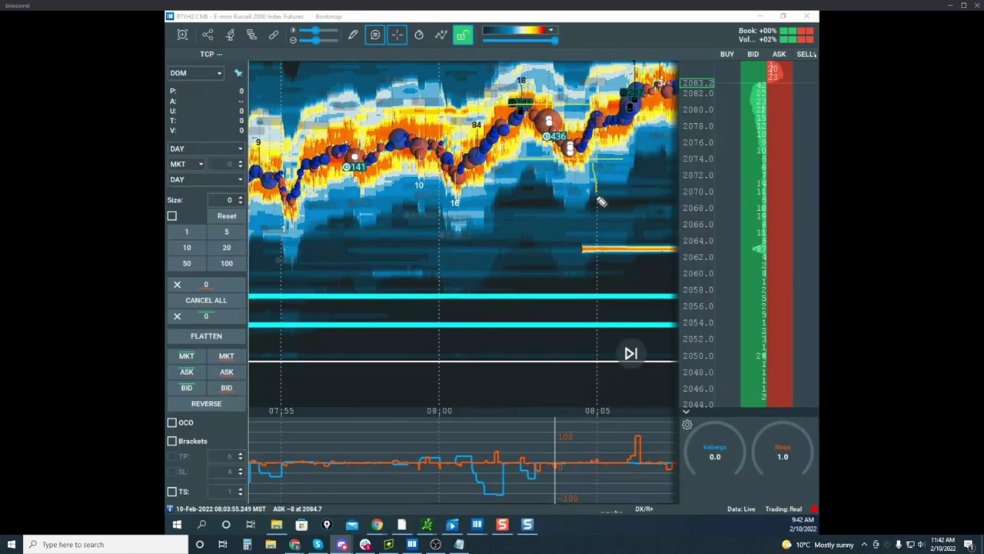
drag(654, 94, 702, 49)
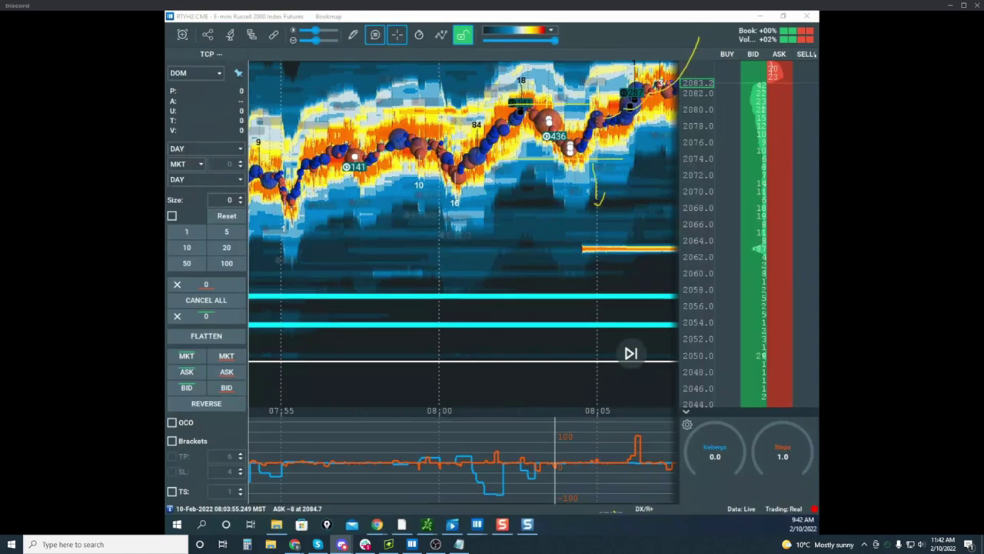
Step: Clear the sketches and examine the Russell 2000 heatmap from about 07:00 up to the live price
scroll(586, 201, down, 5)
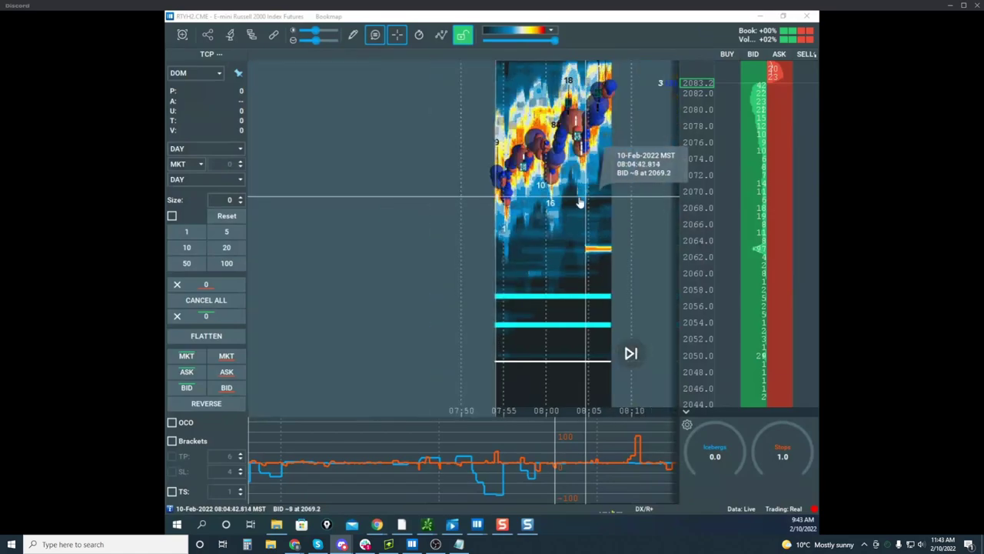
drag(581, 202, 443, 316)
drag(609, 229, 433, 250)
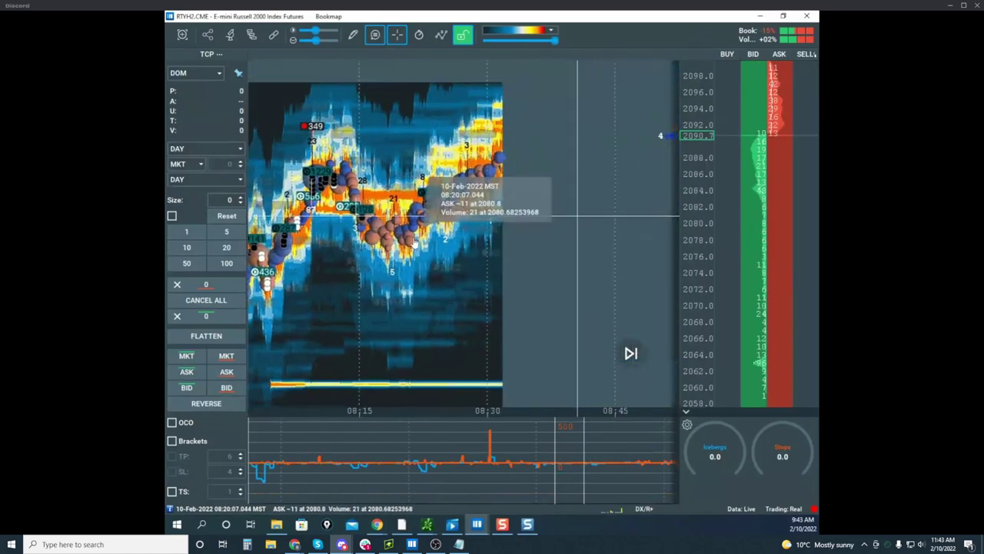
scroll(513, 236, down, 5)
scroll(620, 163, down, 5)
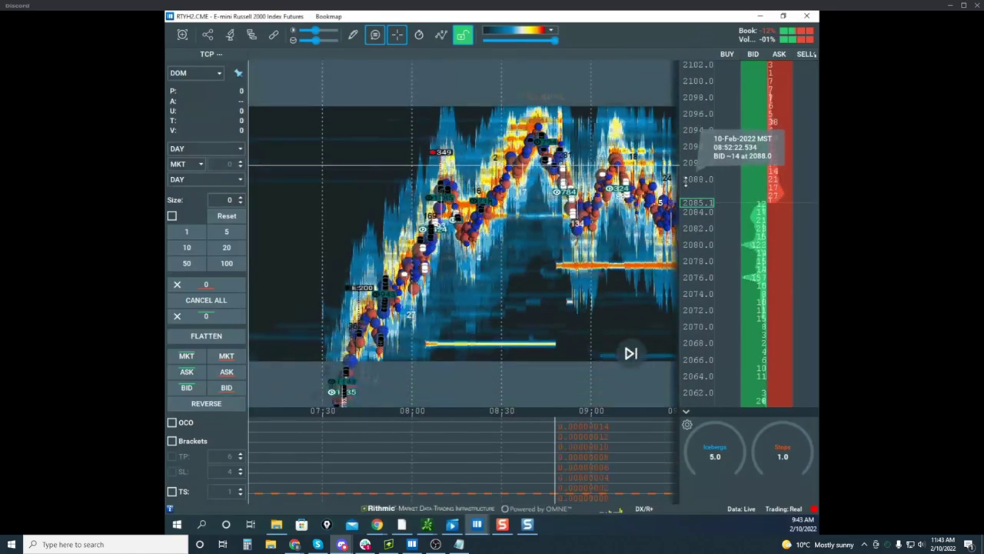
scroll(620, 164, down, 5)
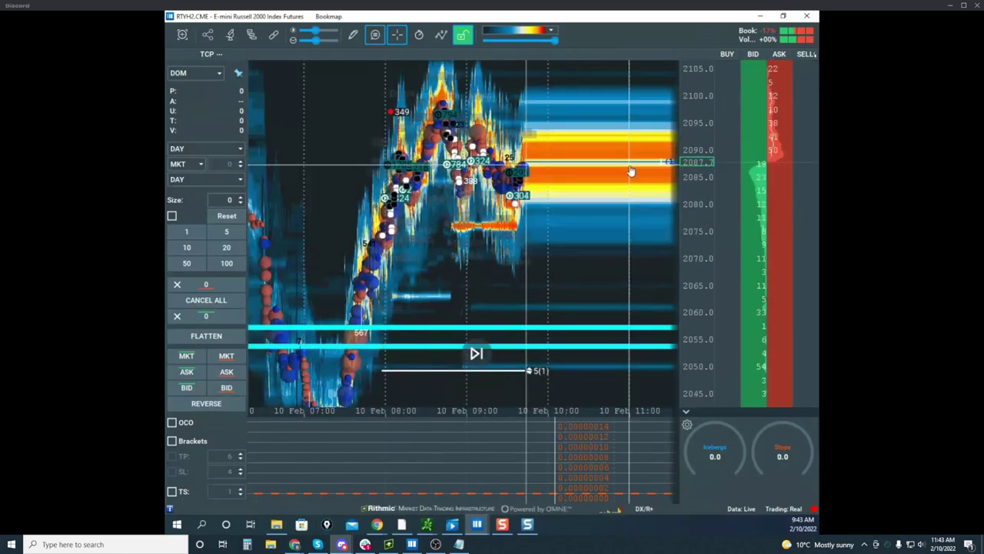
Step: Move the Russell Bookmap window aside to check the Russell VWAP chart behind it
drag(614, 16, 503, 107)
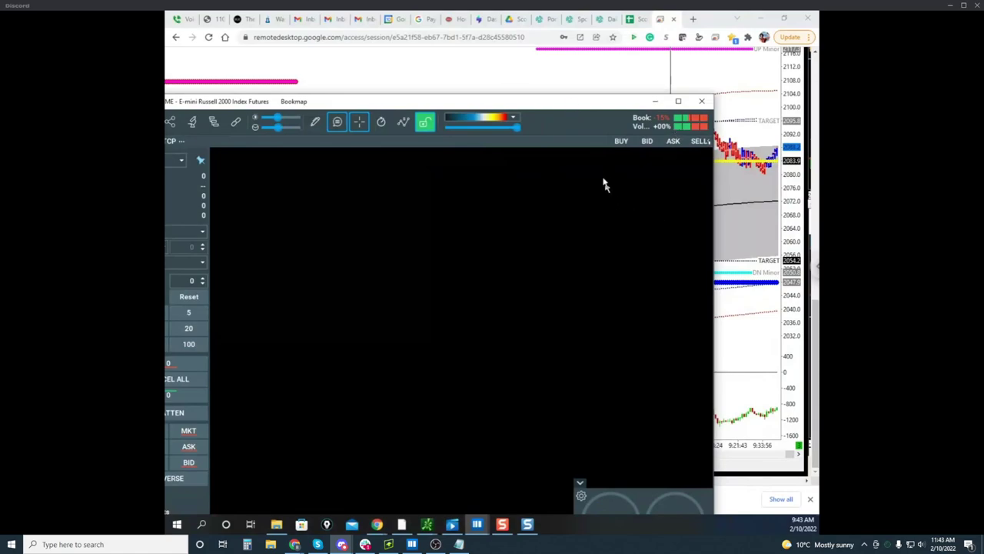
drag(504, 106, 573, 111)
drag(649, 109, 166, 267)
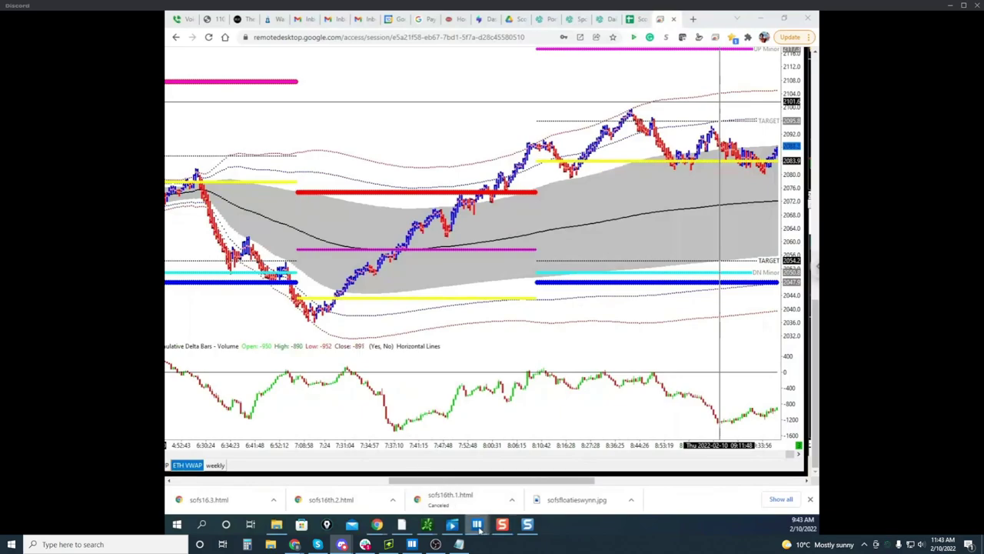
Step: Switch to Bookmap's Nasdaq-100 window, sketch a rise from about 14895 to 14937 and a drop from about 14875 to 14845, and put the markings away
mouse_move(477, 526)
click(203, 457)
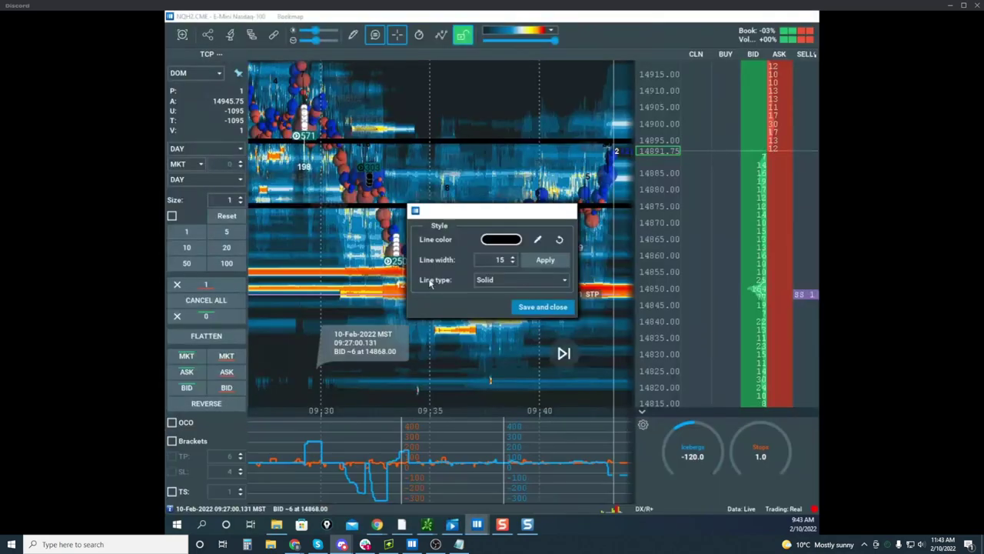
drag(549, 262, 497, 340)
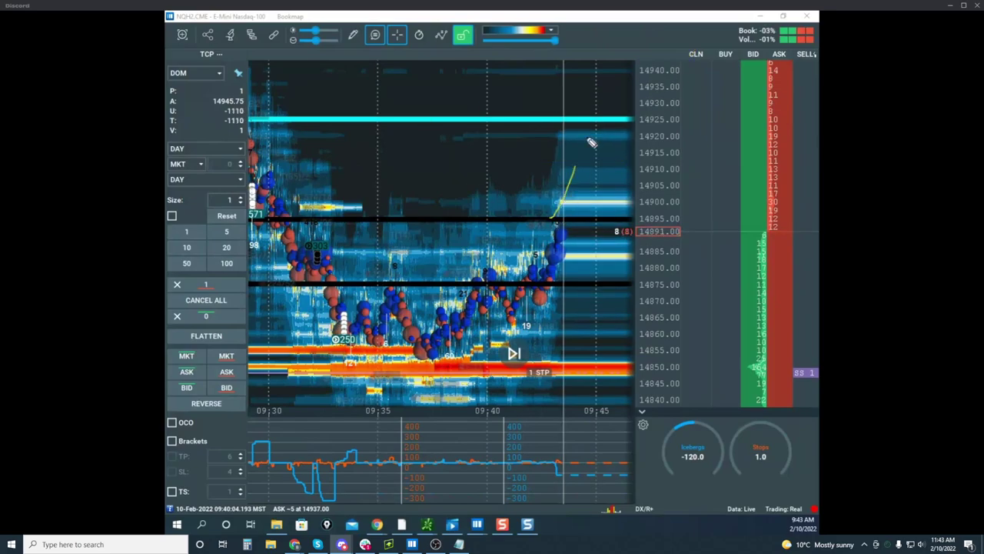
mouse_move(592, 142)
mouse_down()
mouse_move(605, 86)
mouse_move(624, 77)
mouse_up()
mouse_move(591, 283)
mouse_down()
mouse_move(615, 340)
mouse_move(759, 355)
mouse_move(818, 392)
mouse_up()
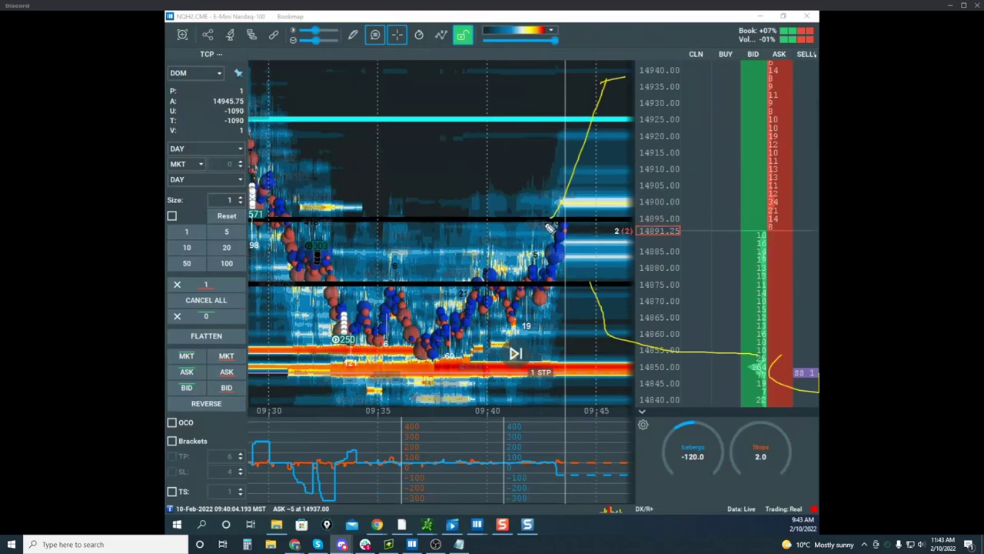
drag(548, 225, 560, 232)
key(Escape)
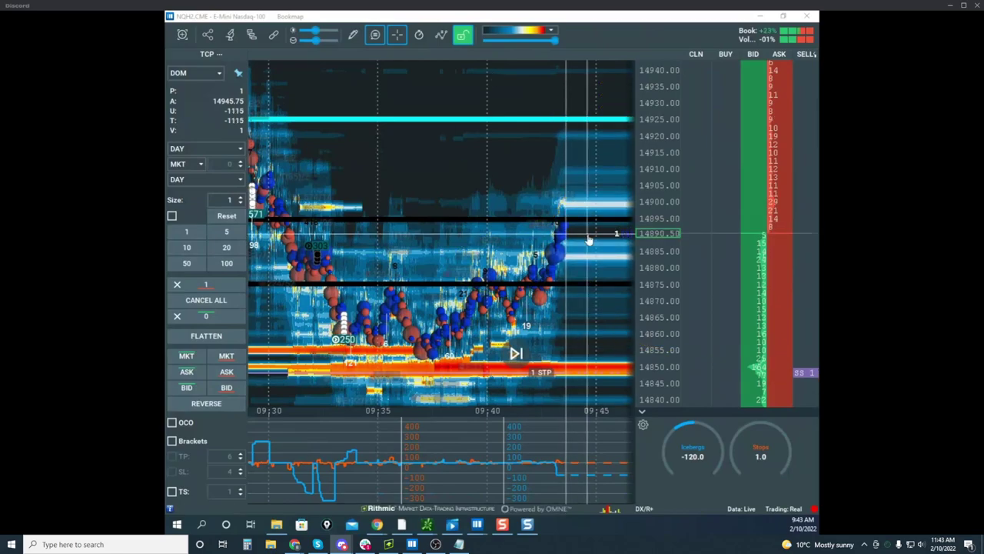
Step: Widen the Nasdaq-100 heatmap to cover about 14837.50 to 14950 and erase the old markings
scroll(563, 239, down, 4)
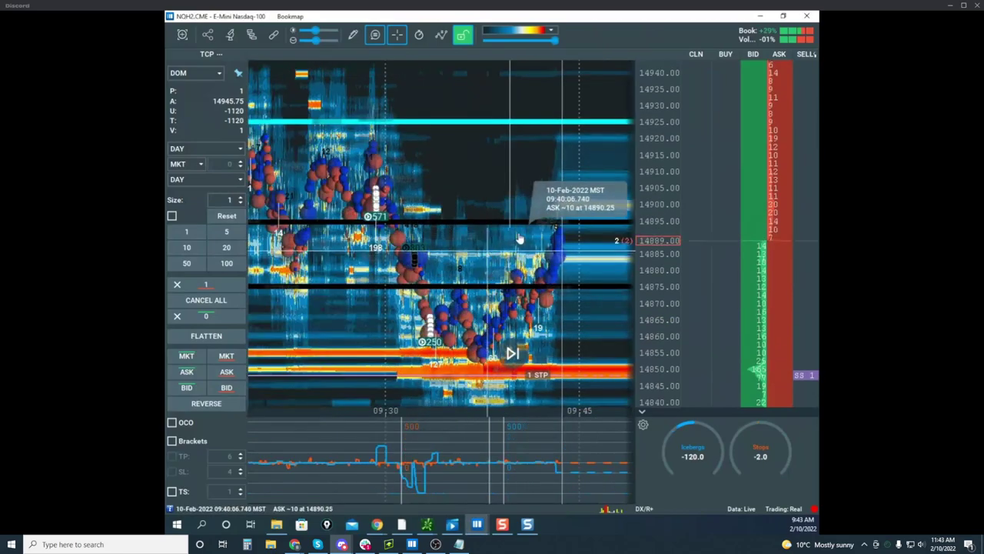
drag(586, 263, 559, 290)
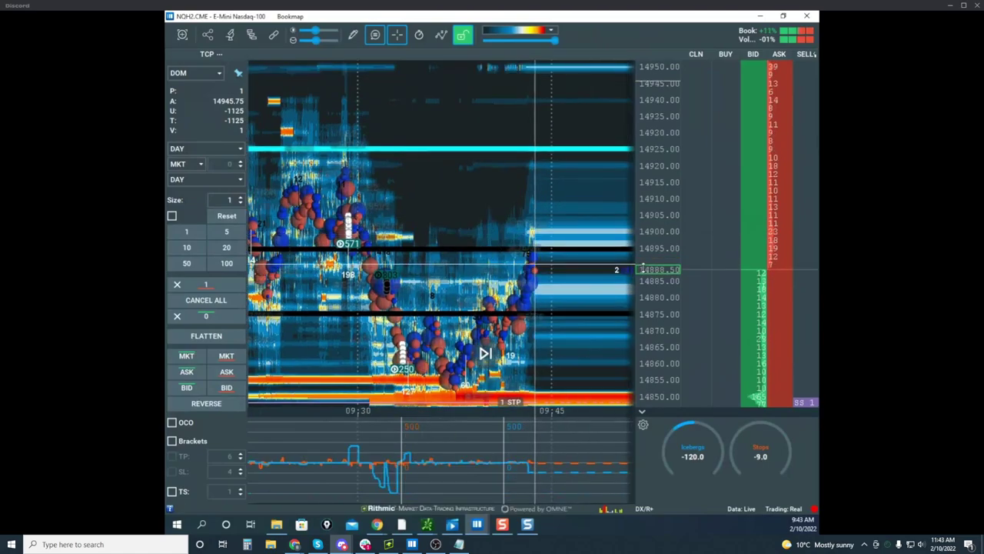
scroll(655, 270, down, 2)
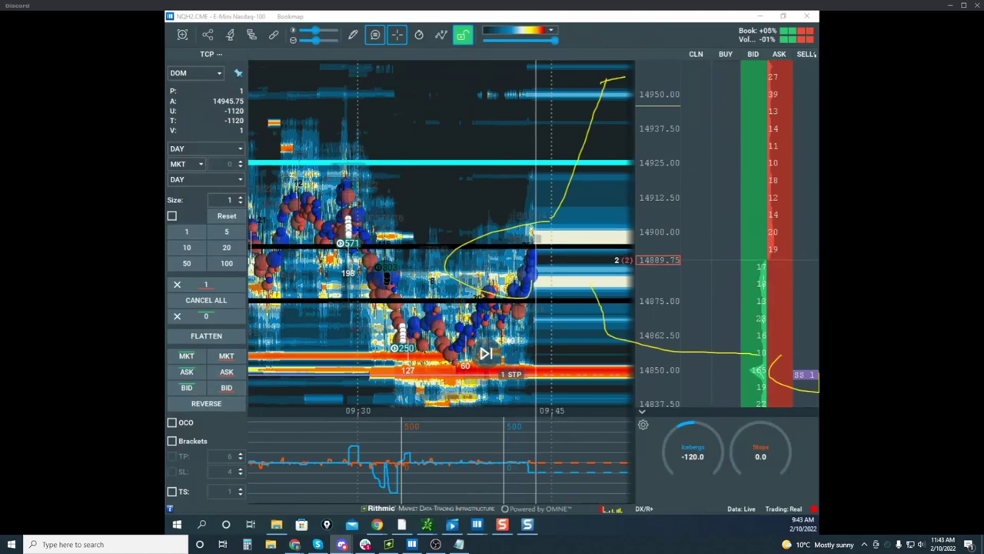
key(Escape)
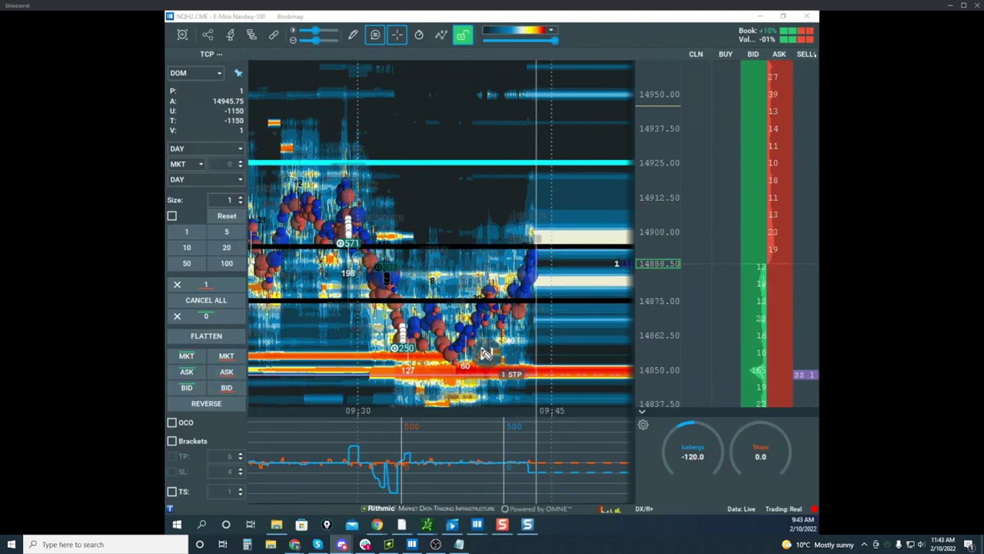
Step: Sketch short lines near 14930 and 14915 with a curve rising from about 14848 to 14908 on the Nasdaq-100 heatmap, and clear them
drag(540, 154, 597, 145)
mouse_move(521, 196)
mouse_down()
mouse_move(605, 182)
mouse_move(583, 200)
mouse_up()
drag(450, 377, 591, 210)
drag(602, 203, 605, 210)
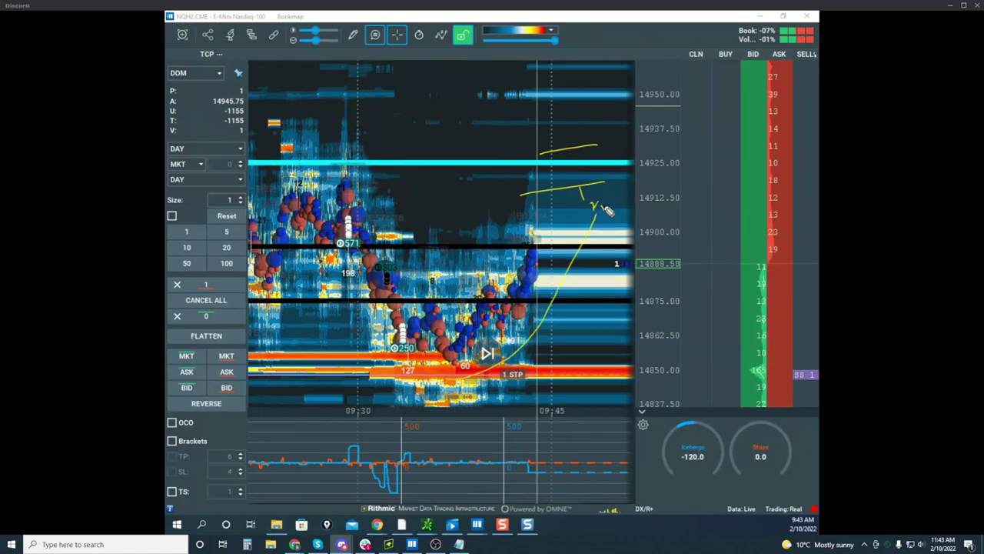
mouse_move(570, 165)
mouse_down()
mouse_move(563, 170)
mouse_move(576, 171)
mouse_move(742, 385)
mouse_move(777, 401)
mouse_move(813, 389)
mouse_up()
key(Escape)
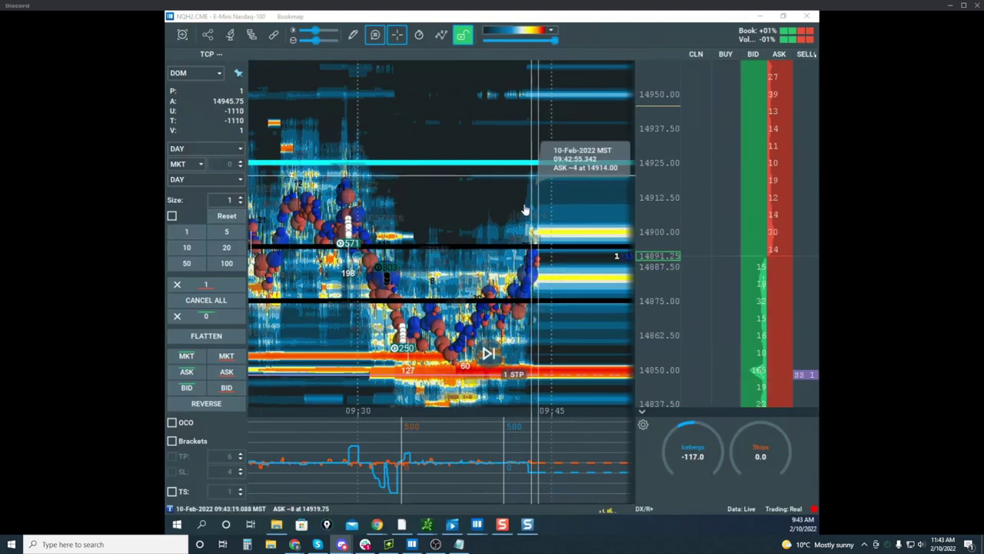
Step: Move the Nasdaq-100 window aside to check the Russell VWAP chart, restore it, and examine the heatmap and sub-chart around 09:45
mouse_move(534, 17)
mouse_down()
mouse_move(629, 69)
mouse_move(610, 149)
mouse_move(165, 172)
mouse_up()
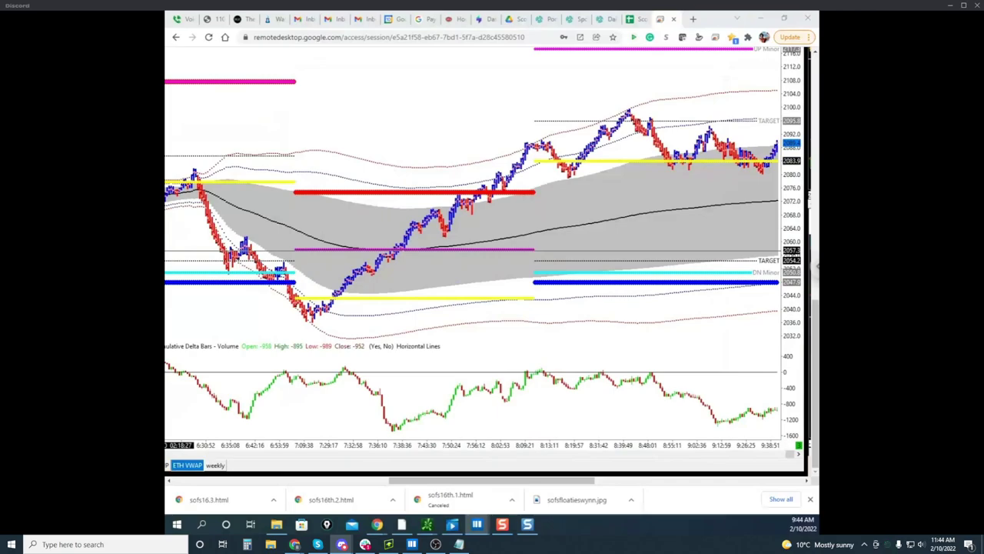
drag(166, 147, 613, 68)
click(776, 71)
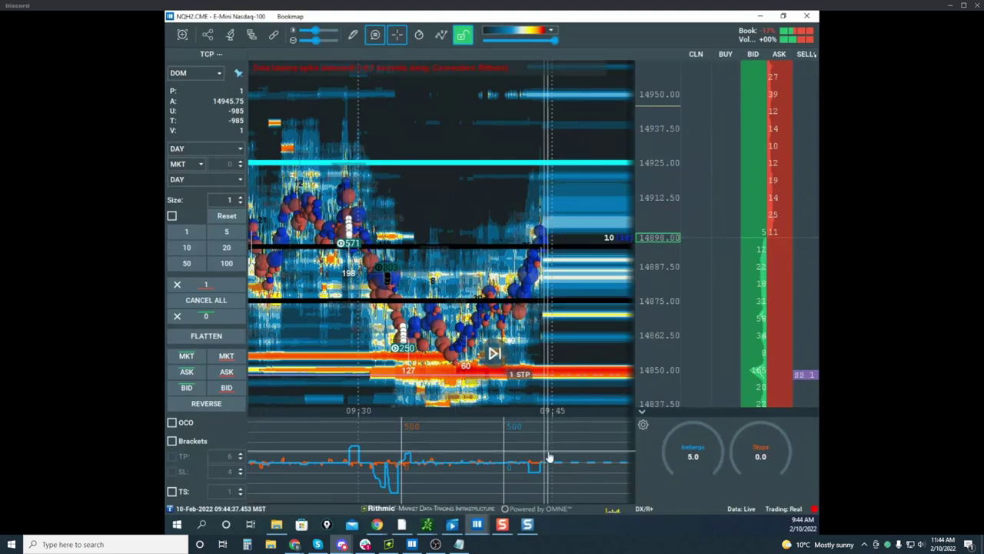
mouse_move(541, 333)
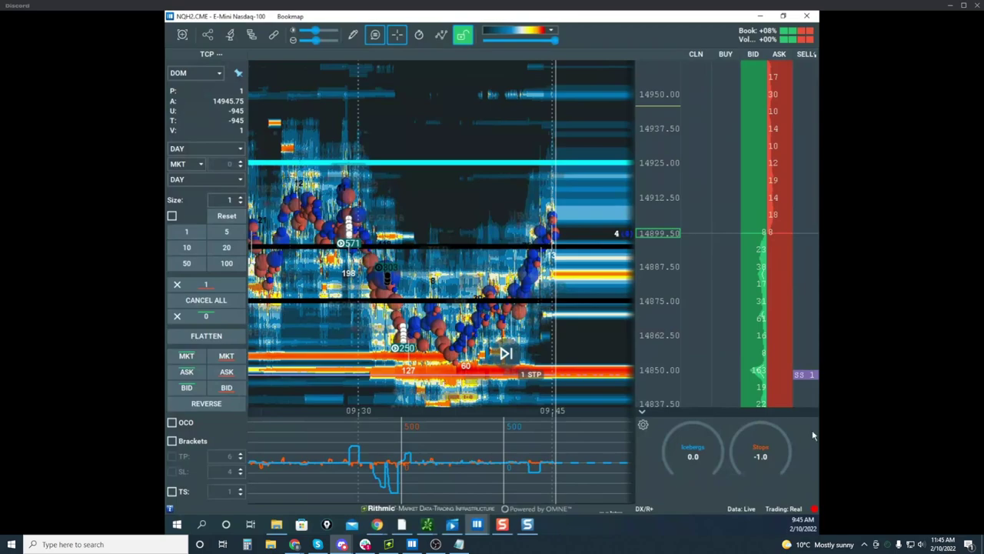
drag(585, 203, 578, 169)
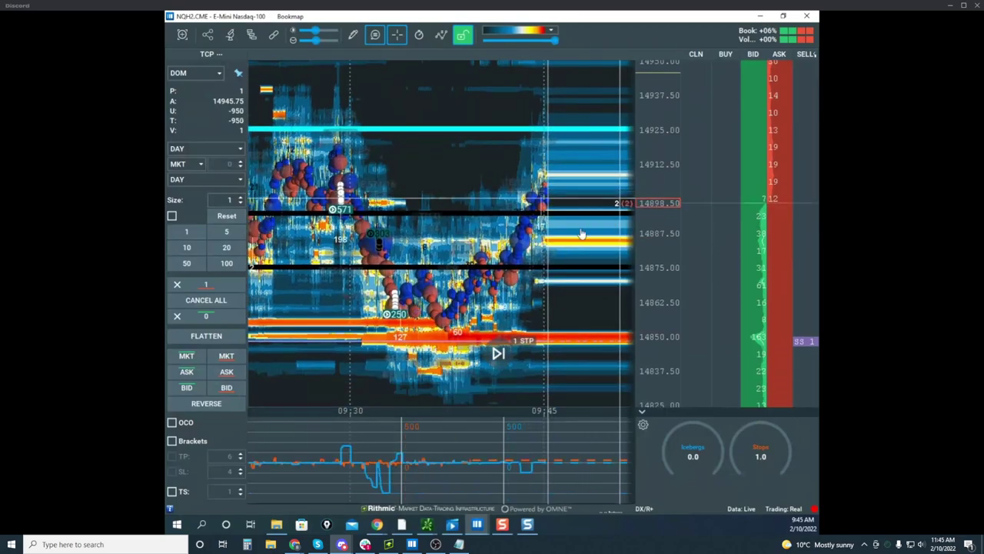
Step: Extend the Nasdaq-100 heatmap's price range to about 14825 to 14950, and briefly show and dismiss the drawn markings
drag(649, 200, 650, 214)
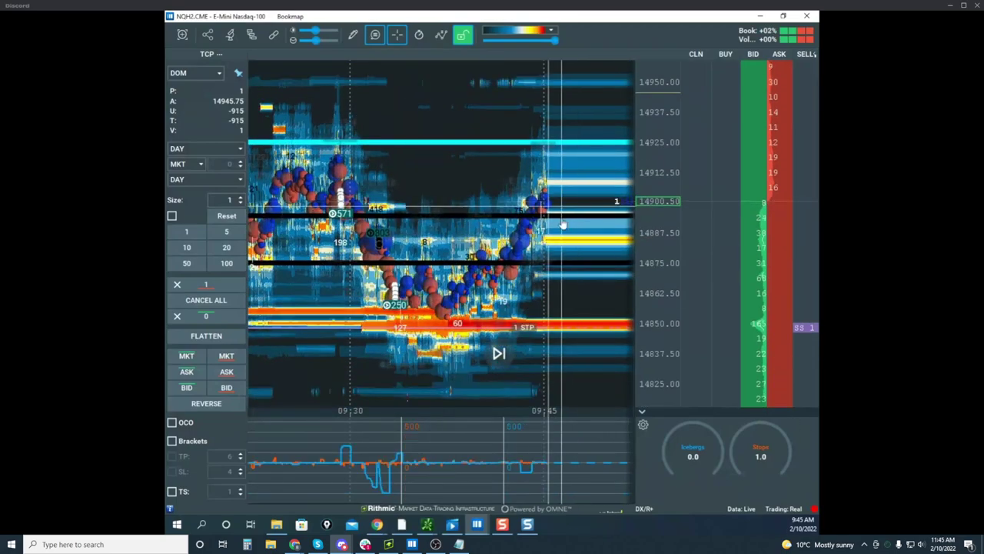
key(ctrl+shift+1)
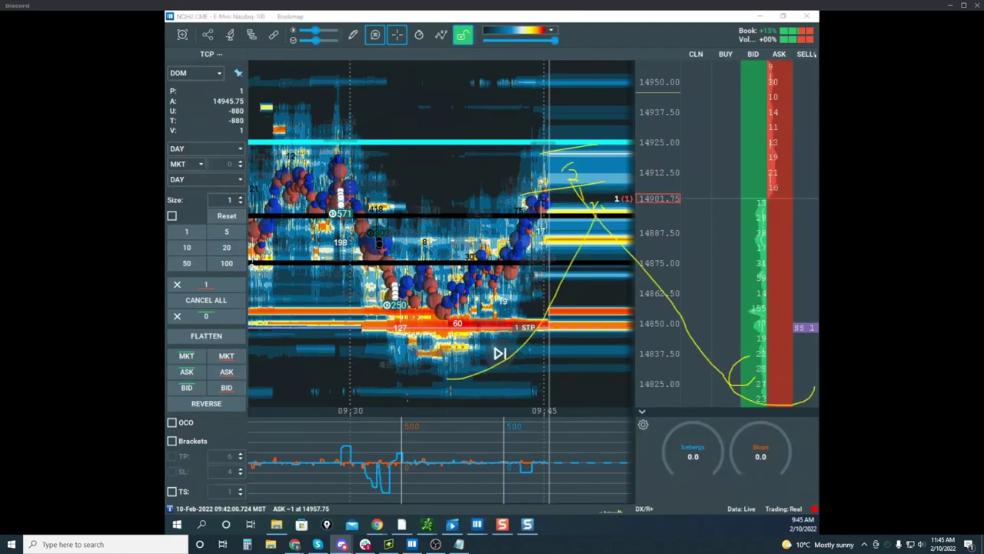
key(Escape)
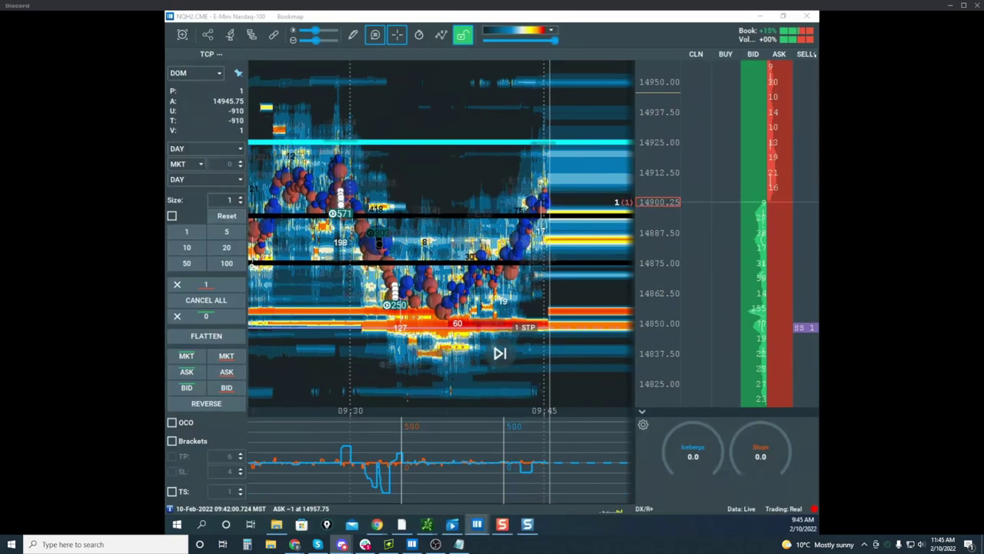
Step: Bring in and maximize the Light Sweet Crude Oil heatmap, and place the /CL 5-minute chart over it
mouse_move(166, 189)
mouse_down()
mouse_move(624, 219)
mouse_move(749, 158)
mouse_move(633, 60)
mouse_up()
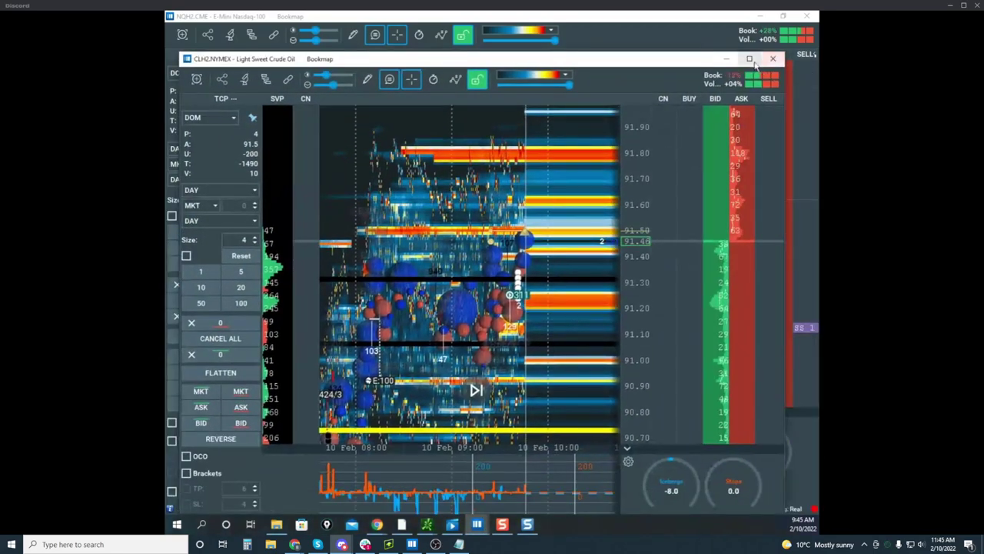
click(749, 61)
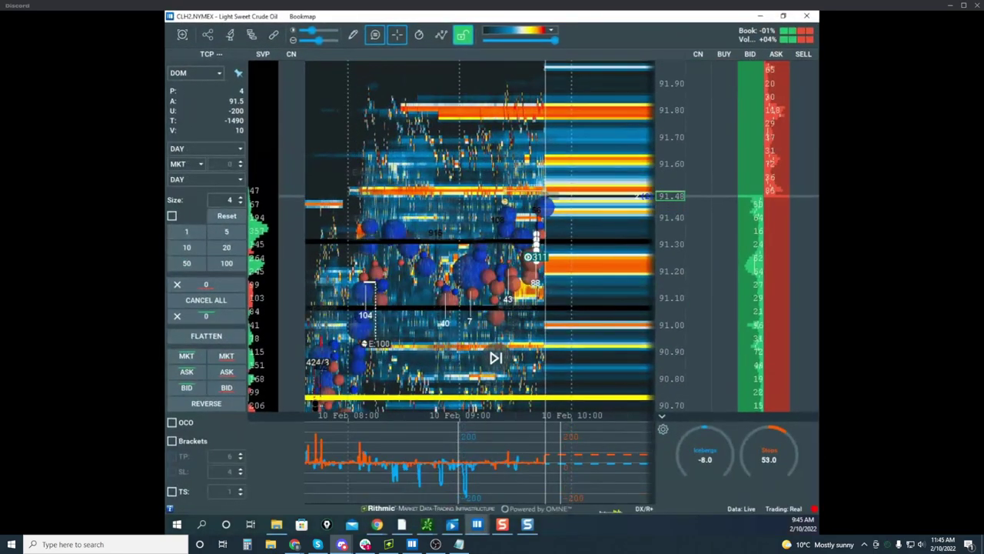
click(427, 524)
drag(166, 331, 481, 117)
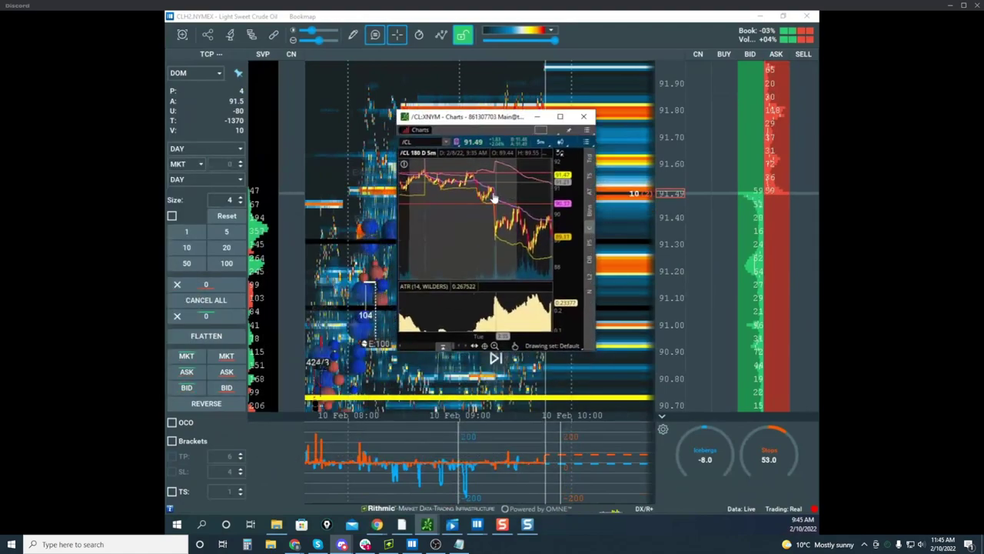
Step: Examine the 10 February session's price action and bands on the /CL 5-minute chart
scroll(510, 200, down, 3)
drag(509, 200, 455, 246)
drag(521, 235, 510, 253)
drag(564, 213, 566, 183)
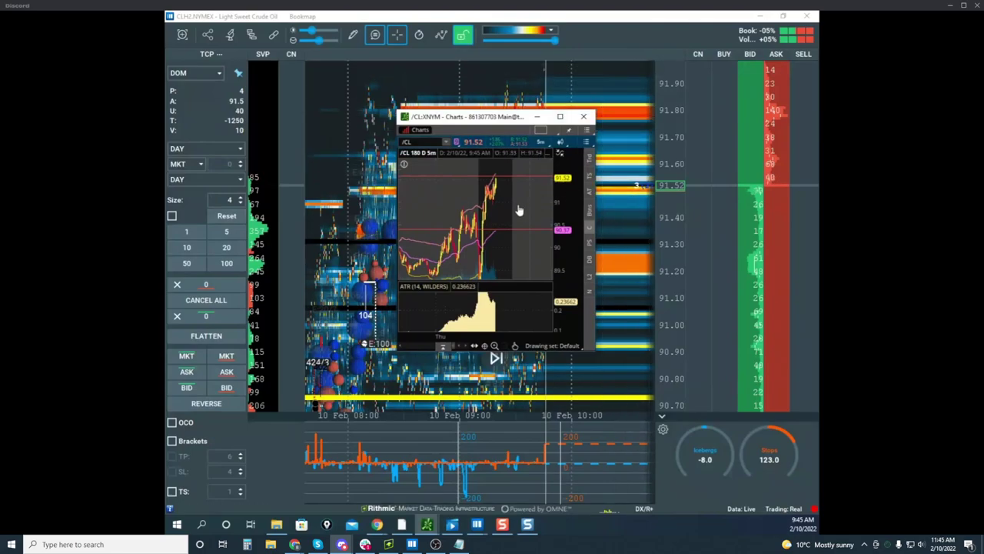
drag(519, 236, 521, 270)
drag(507, 215, 507, 195)
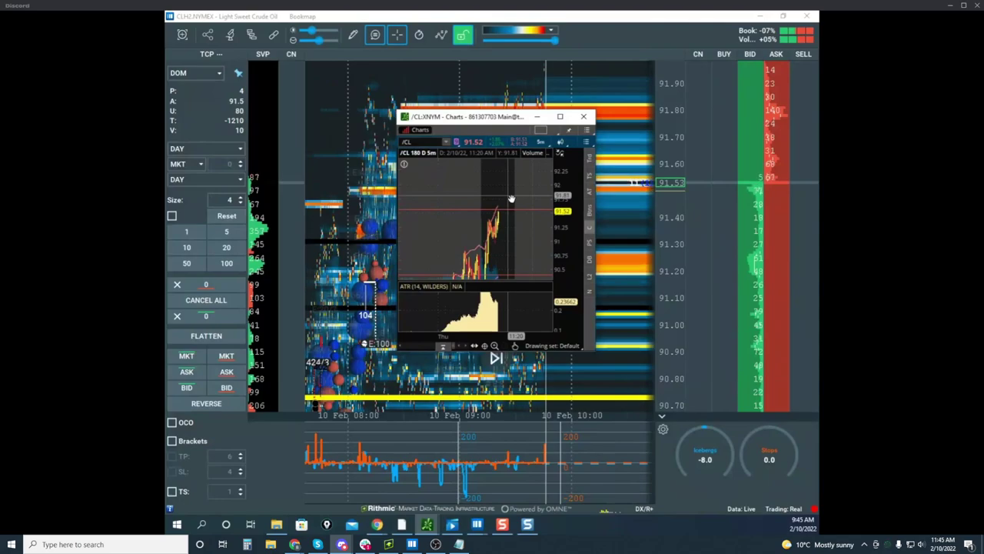
drag(507, 179, 504, 175)
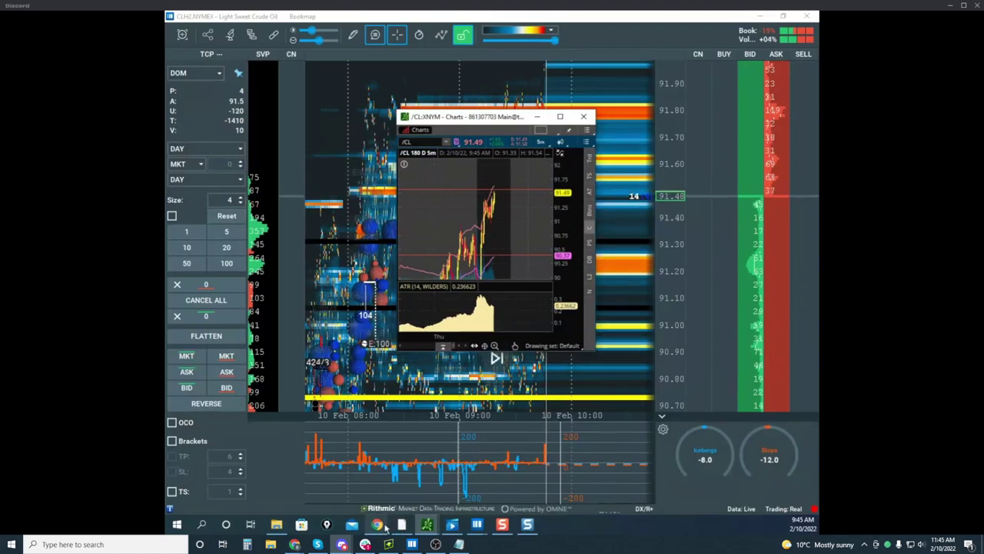
mouse_move(385, 526)
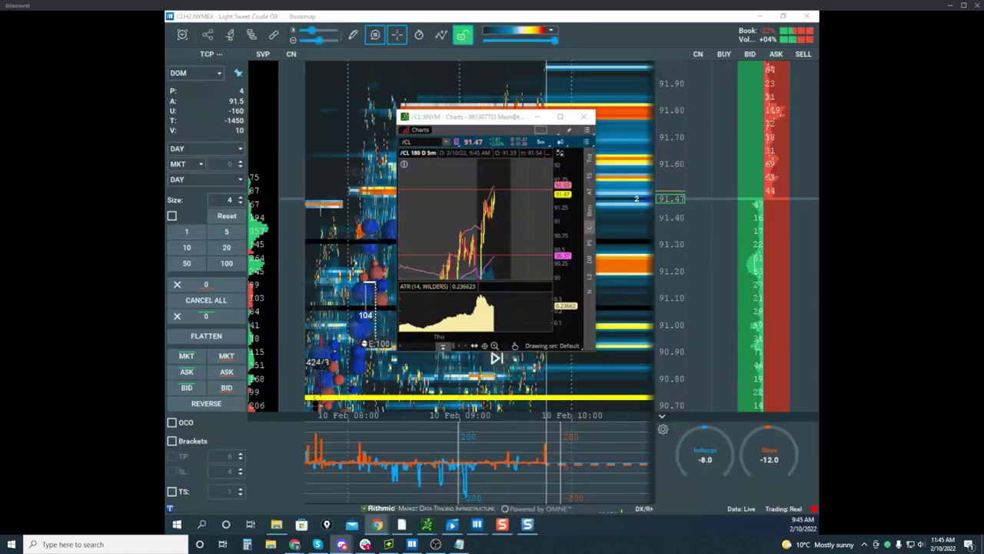
drag(300, 13, 265, 12)
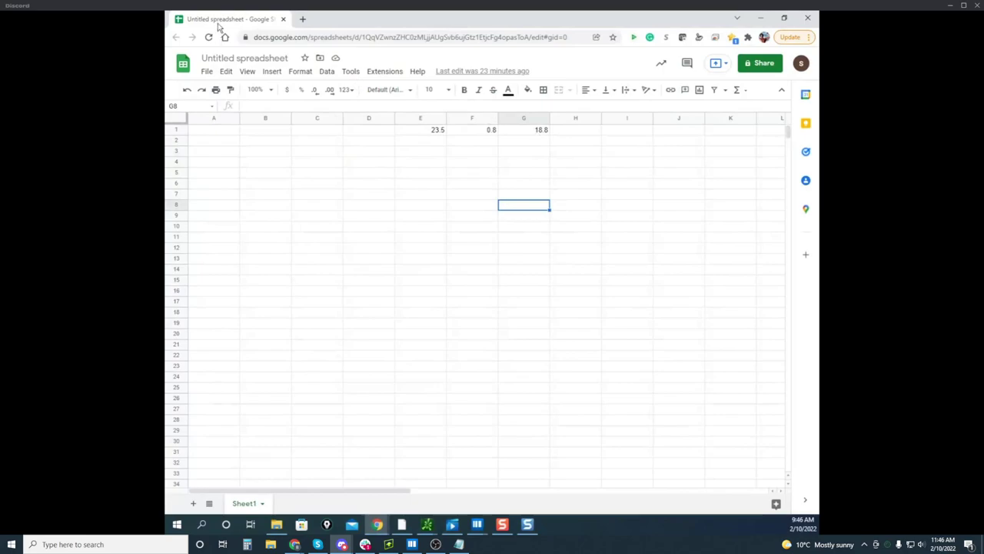
drag(226, 19, 377, 0)
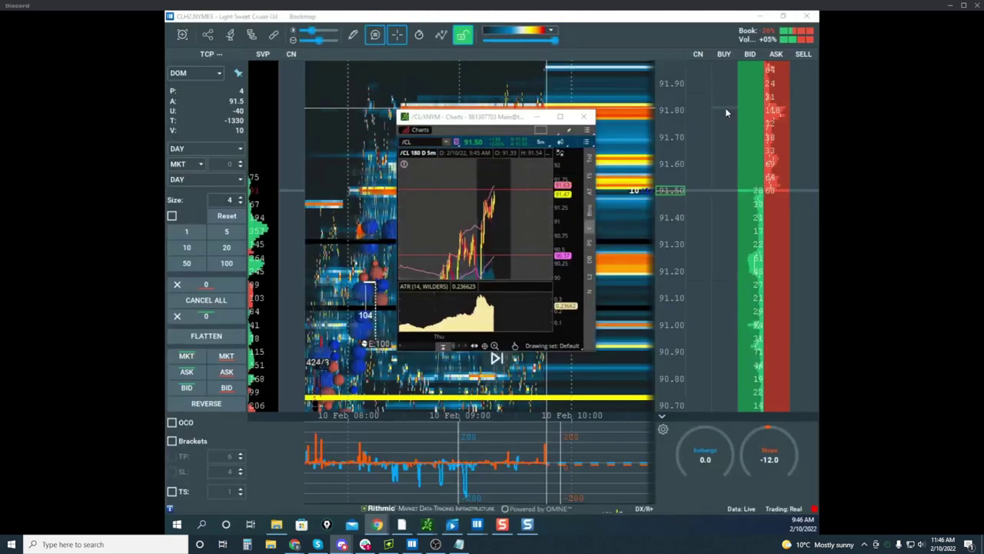
Step: Clear the /CL chart from the crude oil heatmap and place a sell stop of 4 contracts at 90.87
drag(501, 112, 554, 2)
drag(597, 281, 584, 210)
drag(669, 237, 669, 227)
scroll(668, 225, up, 3)
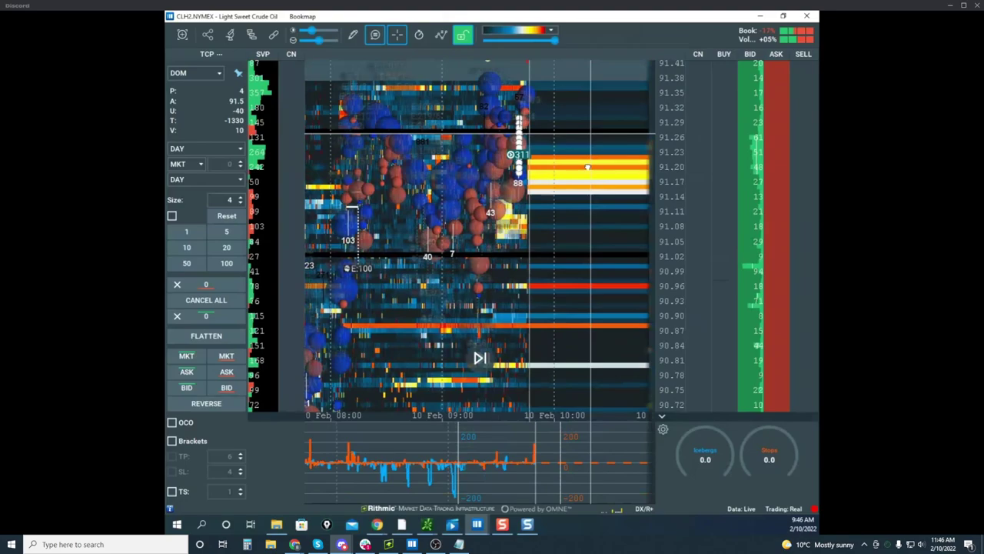
drag(588, 167, 572, 171)
drag(676, 331, 677, 230)
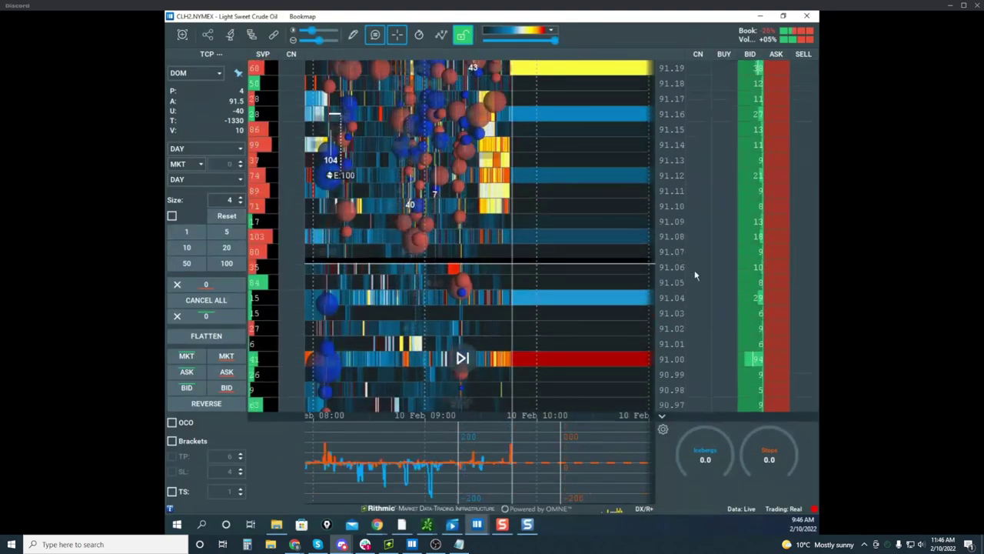
scroll(674, 290, down, 1)
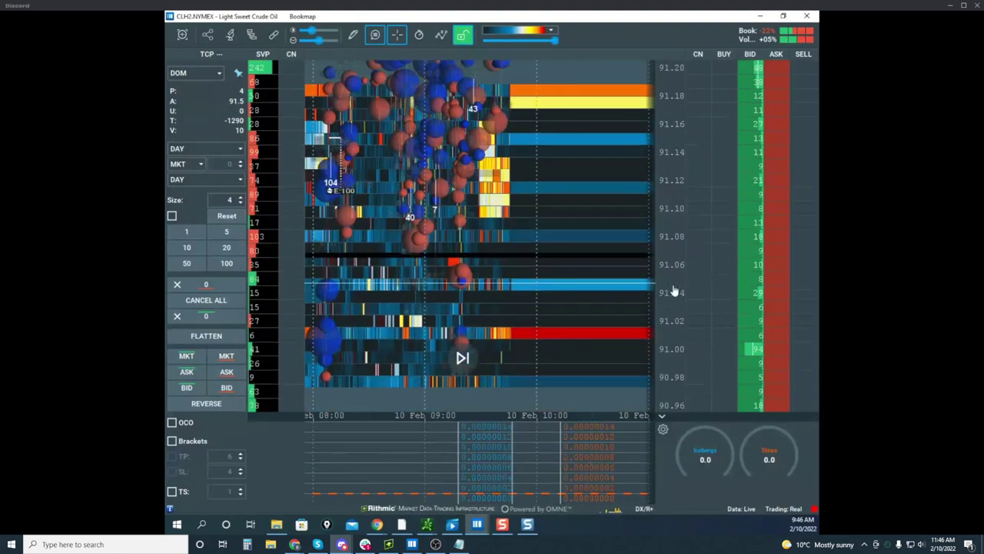
scroll(674, 292, down, 3)
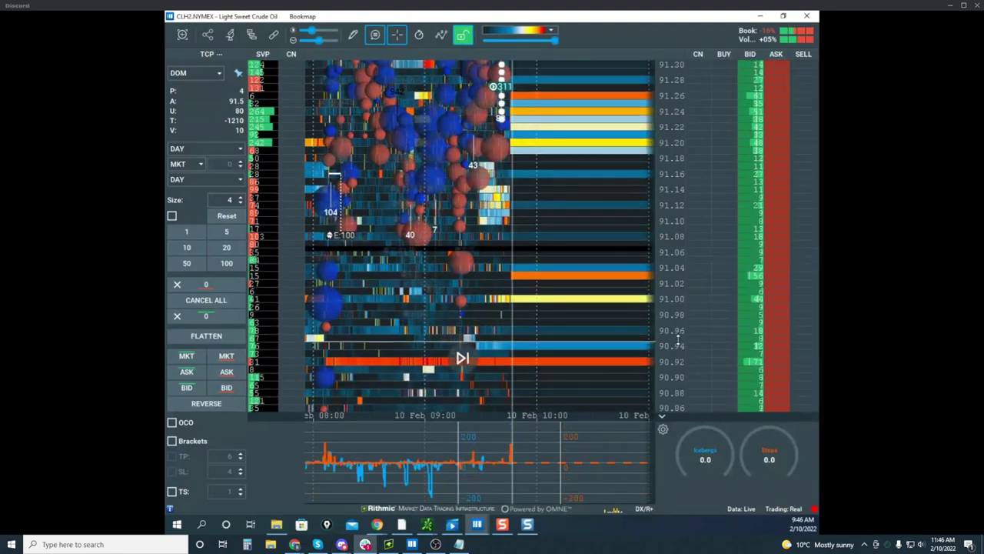
scroll(678, 338, down, 2)
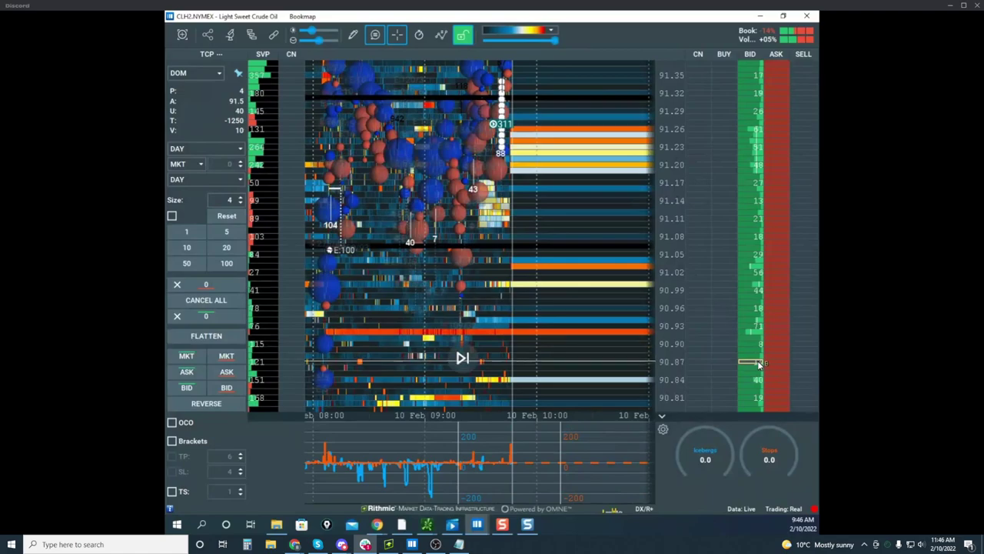
click(773, 364)
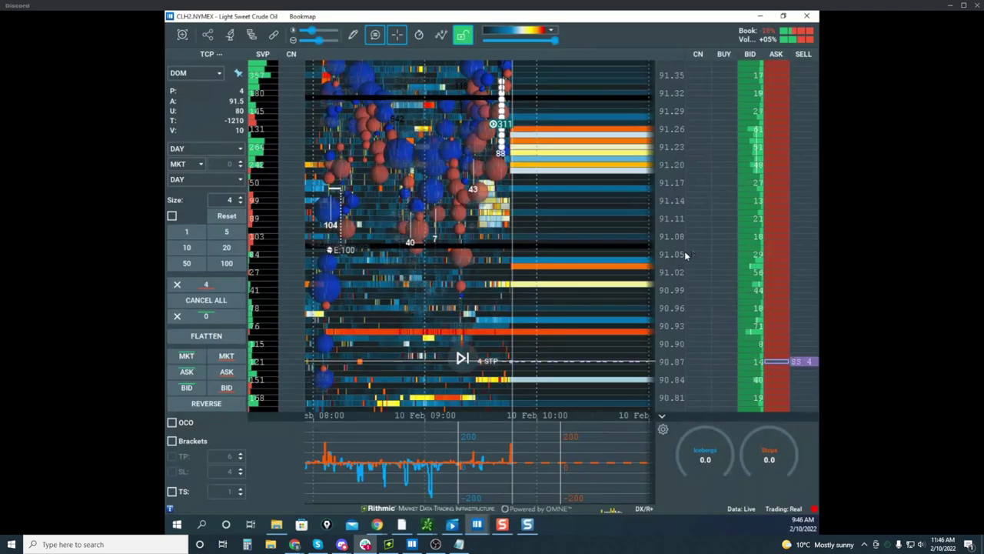
Step: Examine the crude oil heatmap from the 91.50 area down to the sell stop, and the sub-chart's stops spike near 09:45
scroll(663, 213, down, 3)
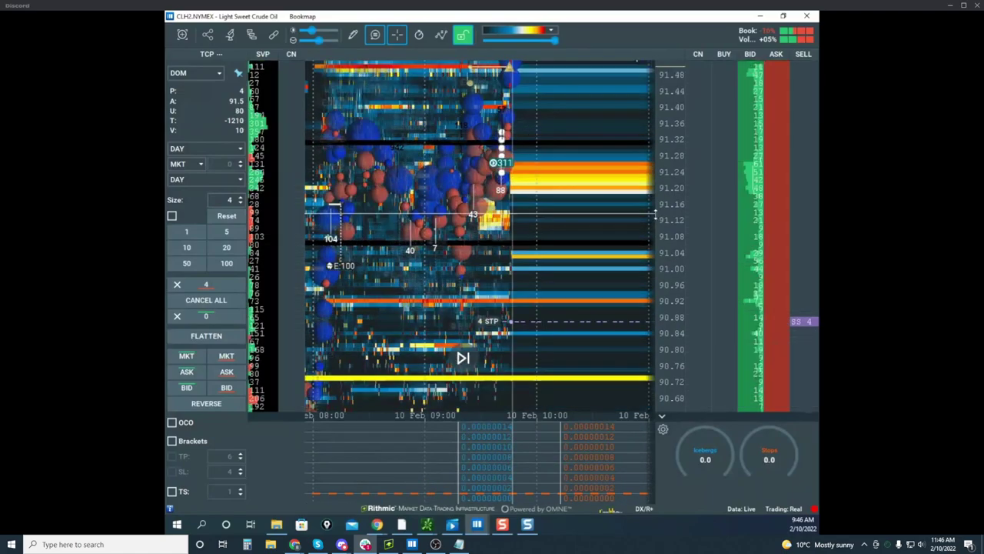
drag(606, 206, 579, 328)
drag(607, 270, 604, 291)
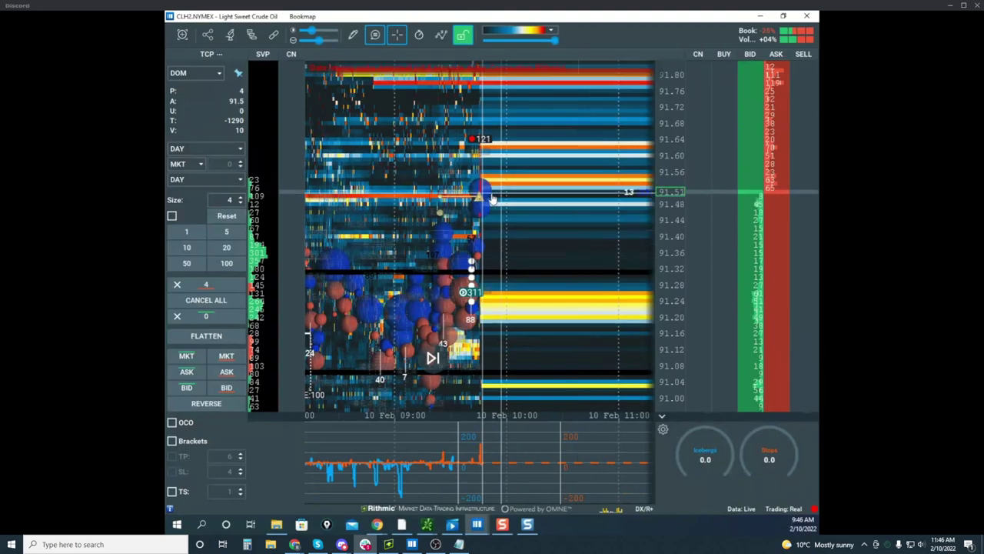
mouse_move(464, 200)
scroll(493, 231, up, 2)
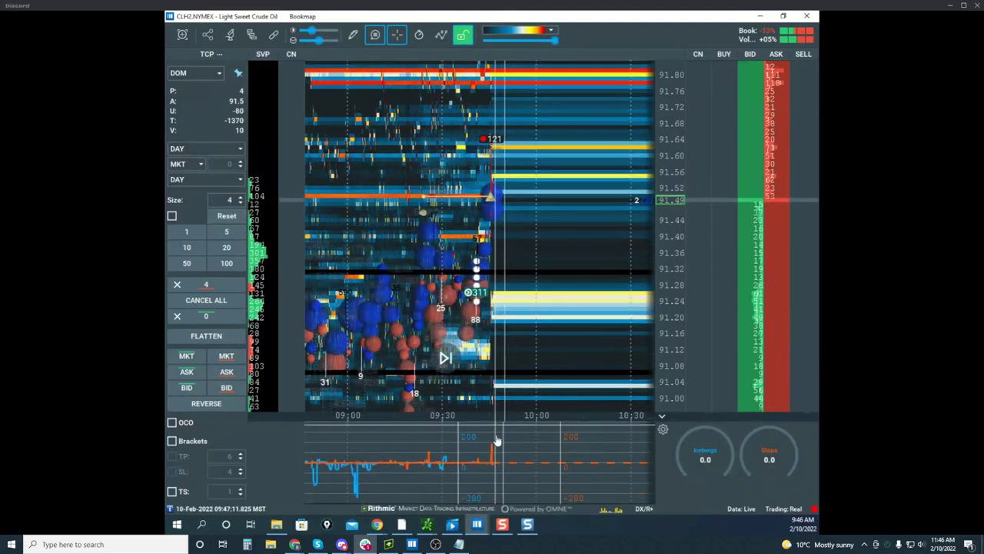
scroll(531, 269, up, 2)
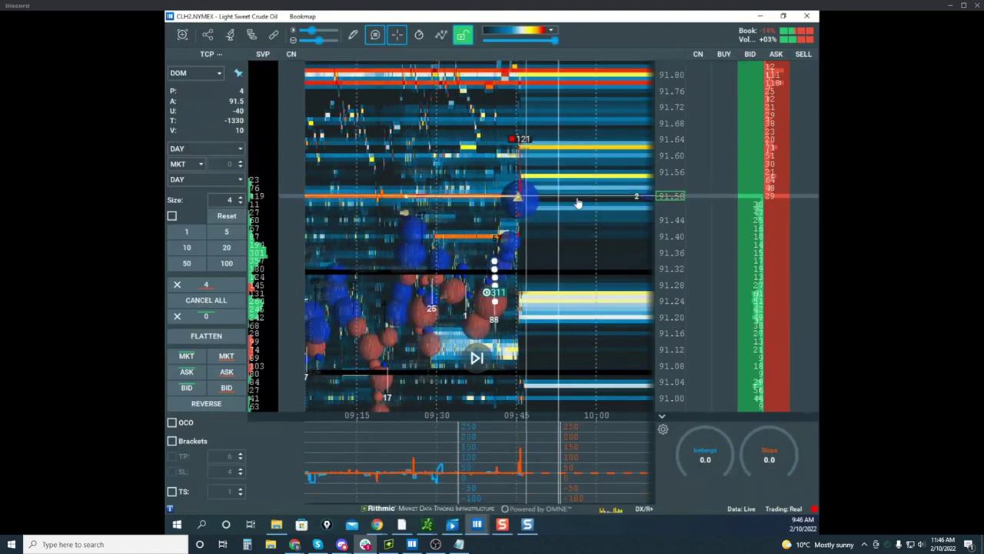
drag(584, 258, 579, 140)
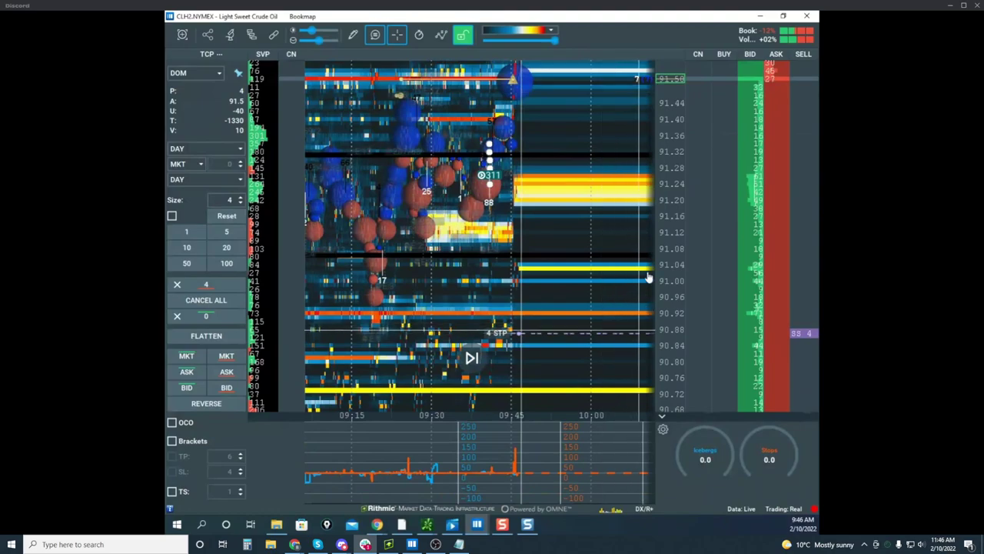
Step: Move the crude oil window aside, open the risk worksheet in the browser, and set the account size to 100000
drag(635, 20, 485, 530)
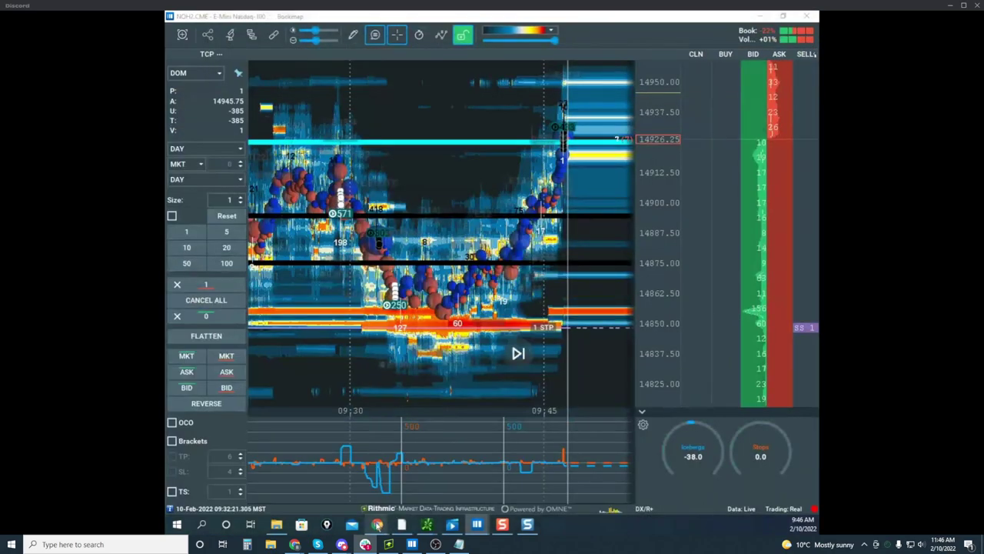
mouse_move(377, 524)
click(247, 470)
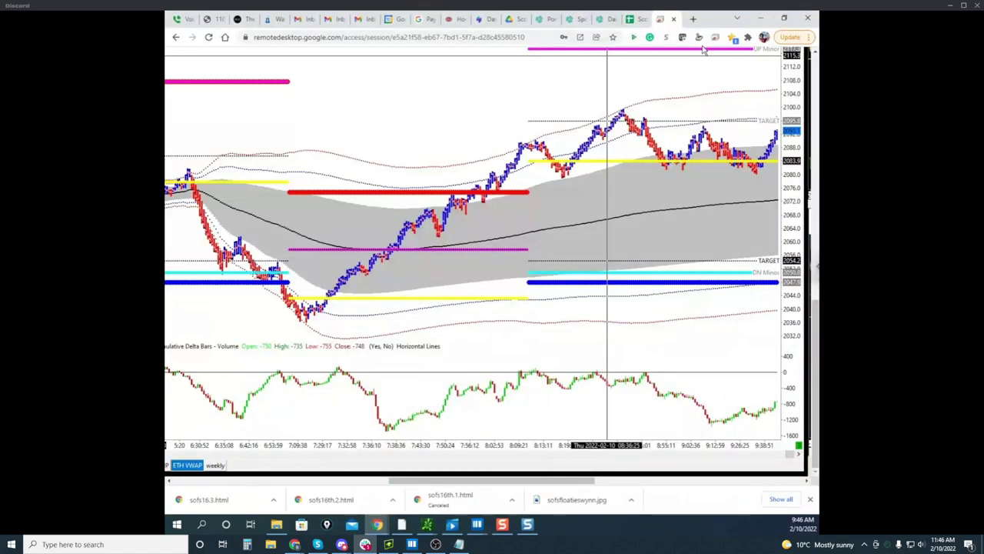
click(637, 20)
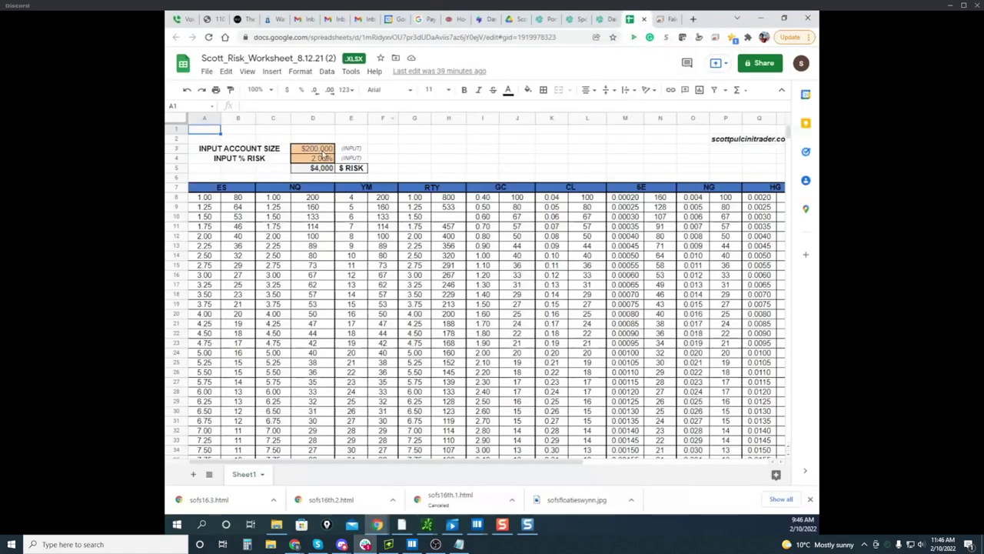
text(100000)
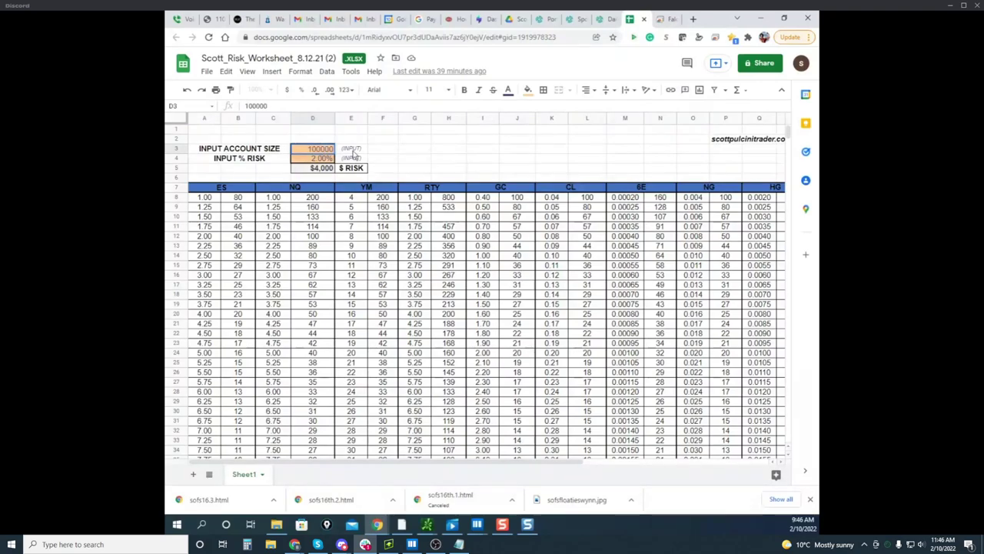
click(385, 155)
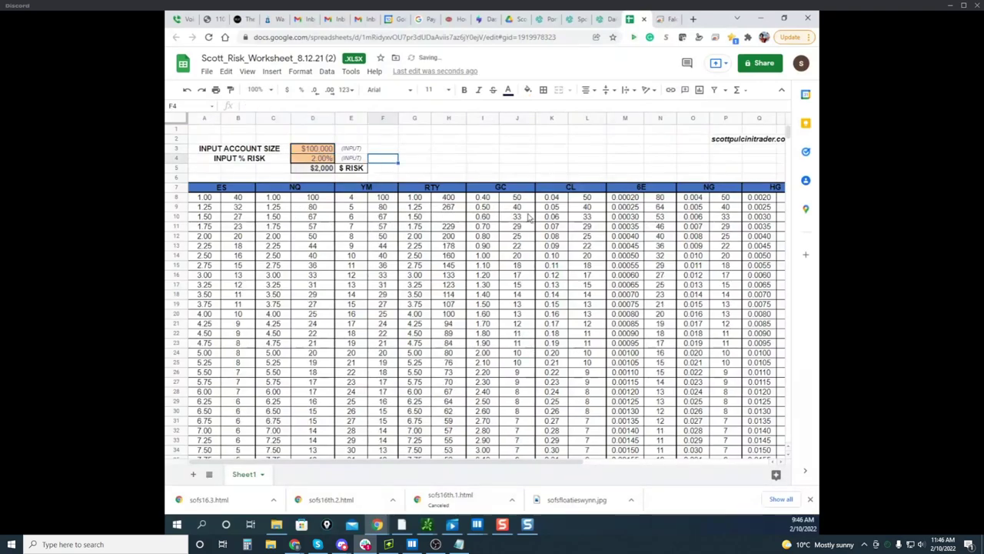
Step: Look up the CL contract size for a stop distance around 0.42 in the risk worksheet
scroll(527, 218, down, 7)
scroll(576, 298, down, 3)
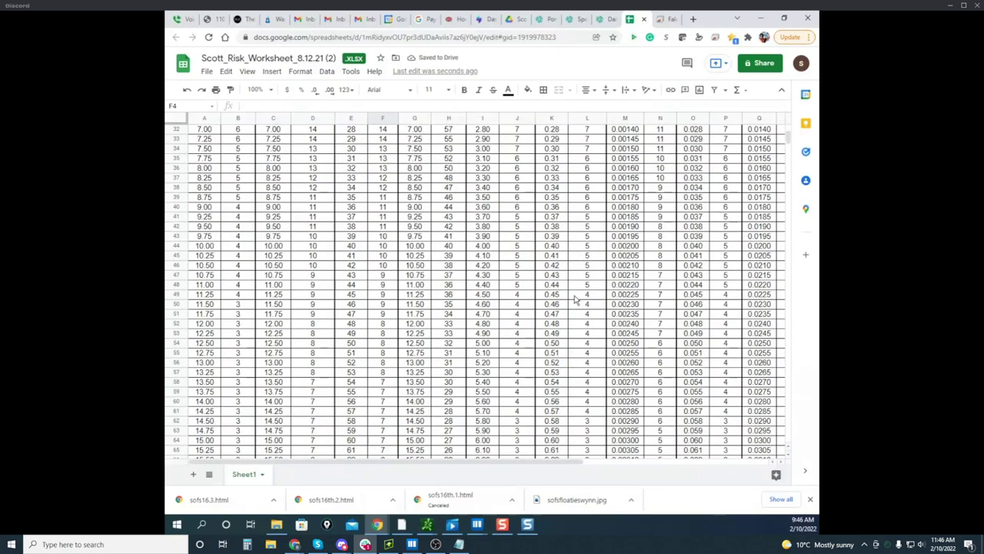
scroll(575, 299, up, 1)
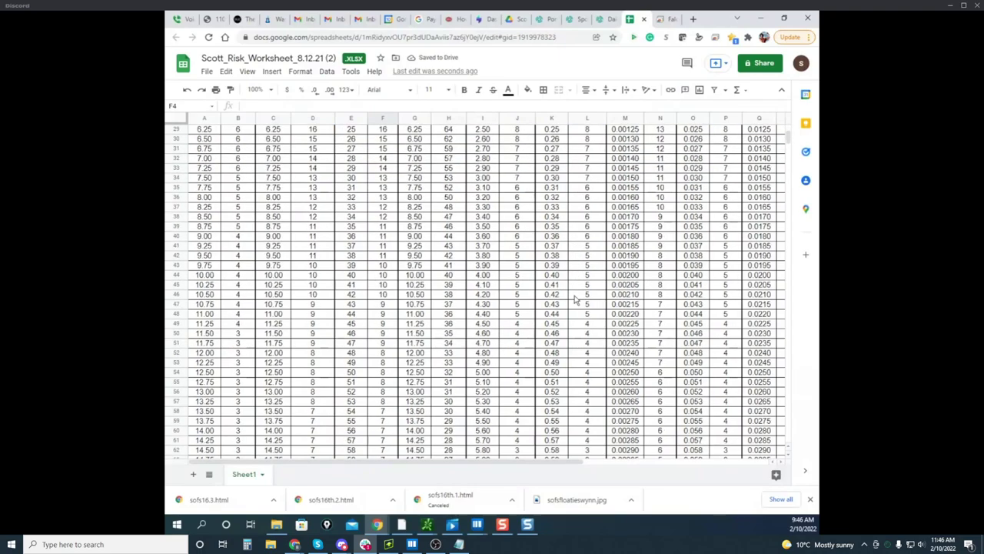
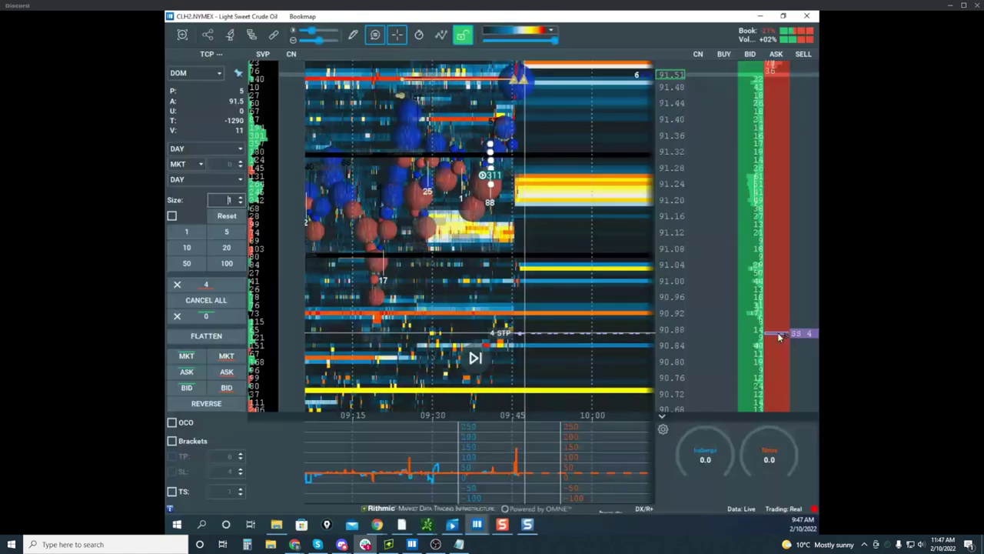
Step: Put the crude oil window away, return to the Nasdaq-100 heatmap, and inspect the rally and the stops spike around 09:46
click(761, 16)
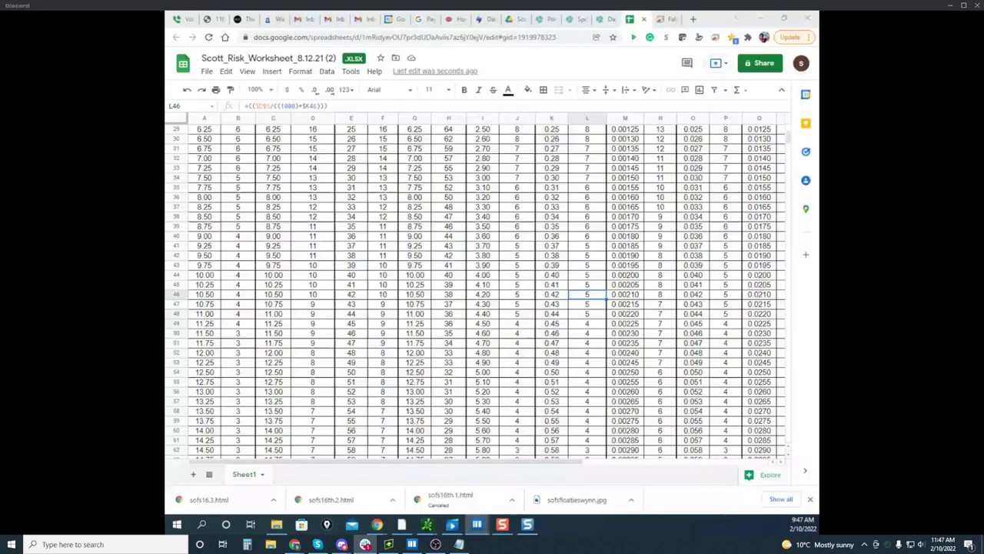
key(alt+Tab)
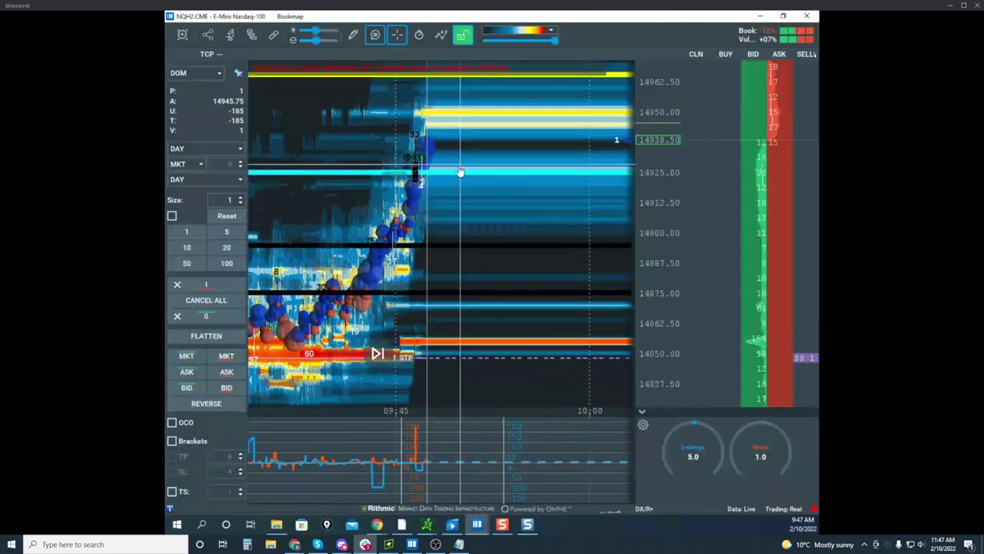
scroll(459, 172, up, 2)
drag(460, 171, 528, 247)
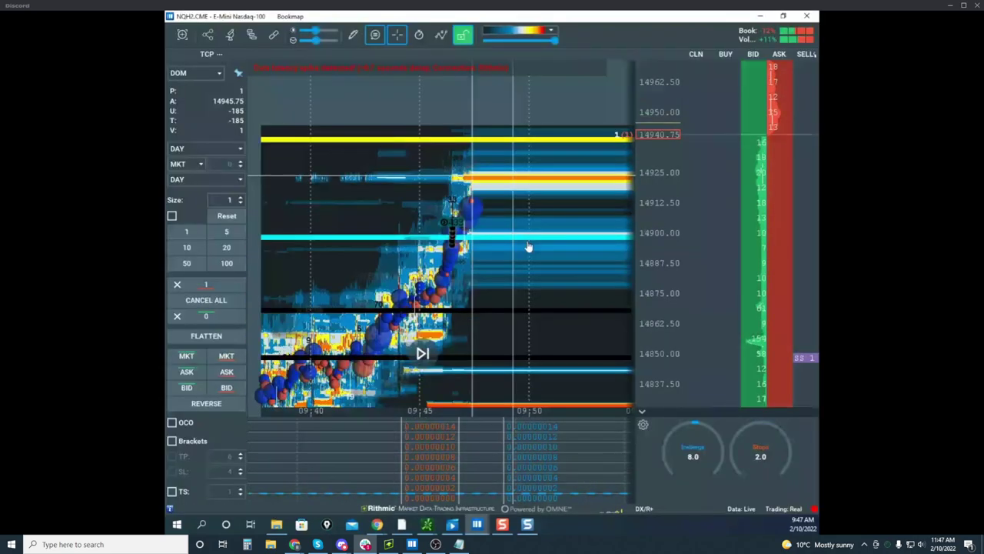
scroll(529, 247, up, 2)
mouse_move(478, 435)
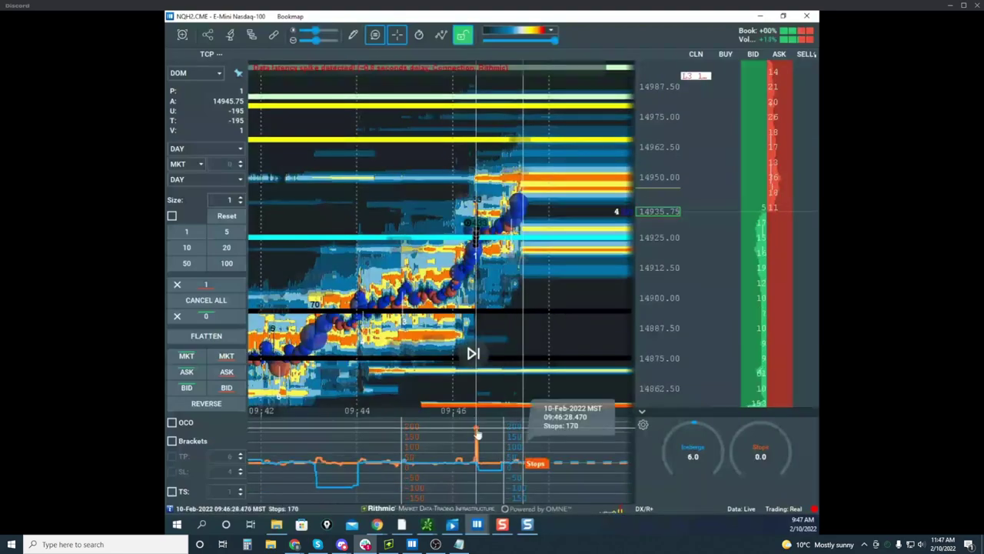
Step: Remove the cyan line near 14925 and the yellow lines near 14965 and 14980 from the Nasdaq-100 heatmap
scroll(499, 144, up, 2)
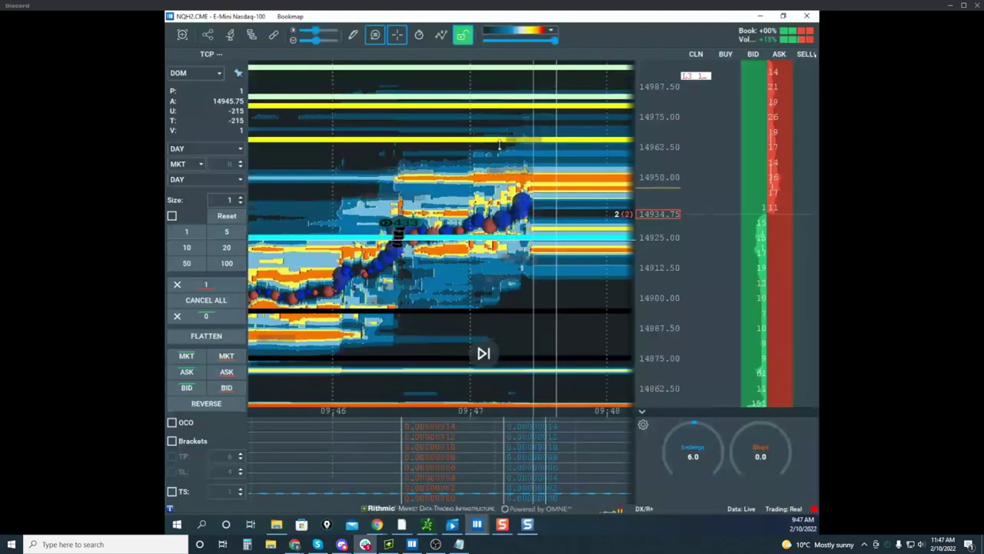
right_click(578, 240)
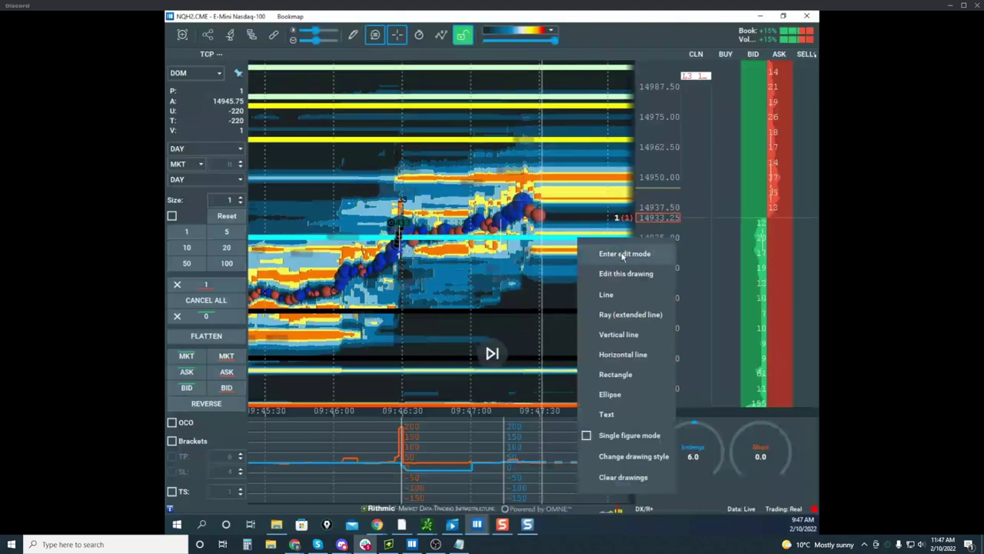
click(623, 254)
right_click(579, 244)
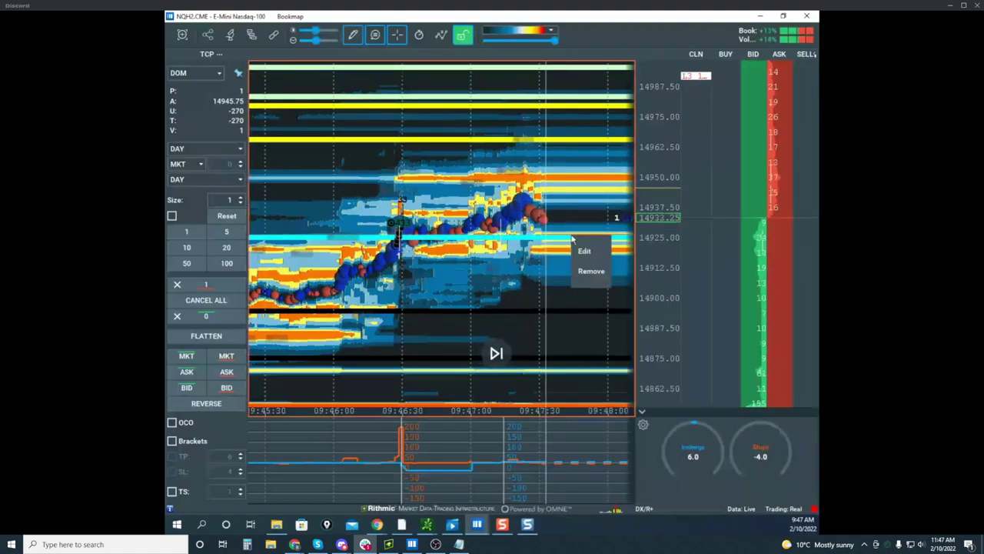
click(599, 273)
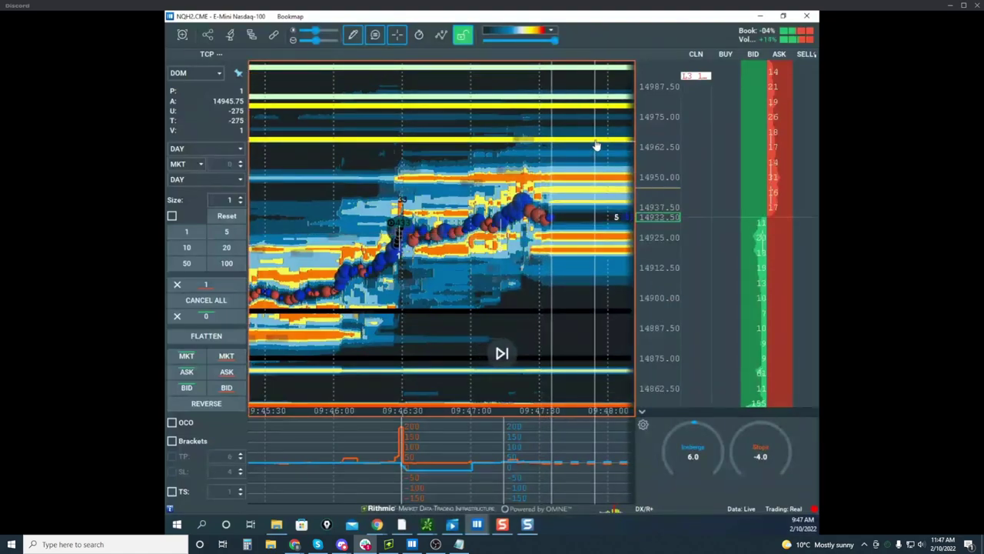
right_click(610, 167)
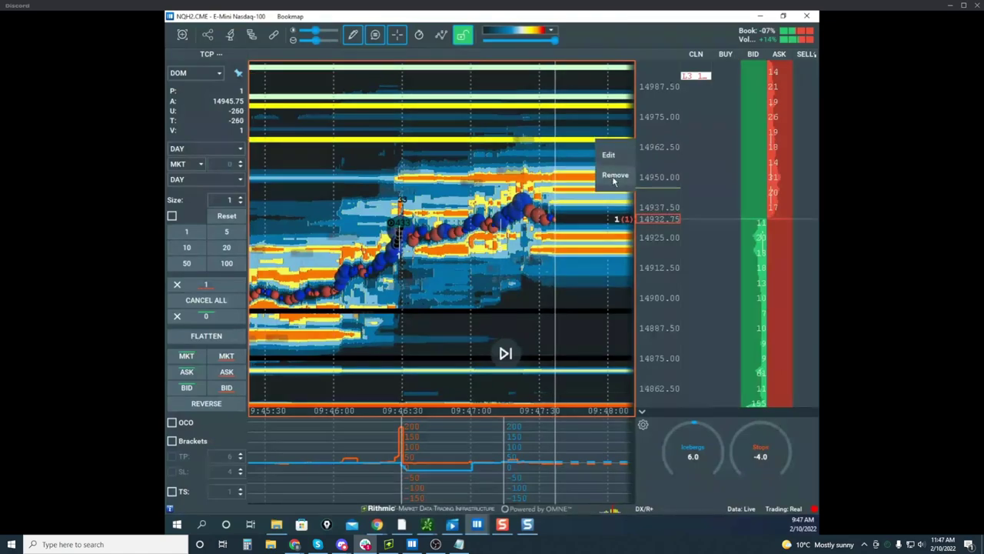
click(614, 176)
right_click(602, 114)
click(613, 131)
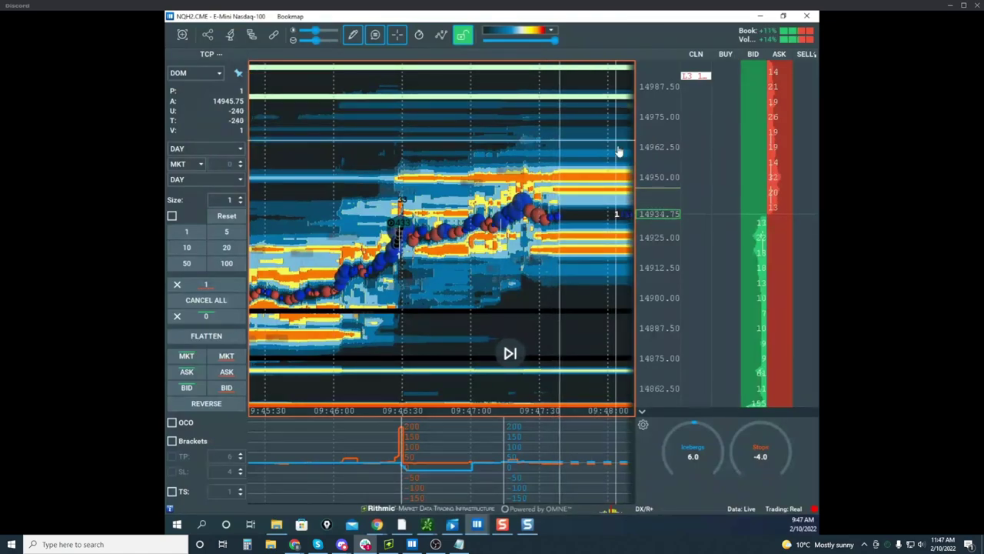
Step: Draw horizontal lines at about 14915.50 and 14934.50, marking the bottom and top of the 09:46:30 stop run
click(360, 38)
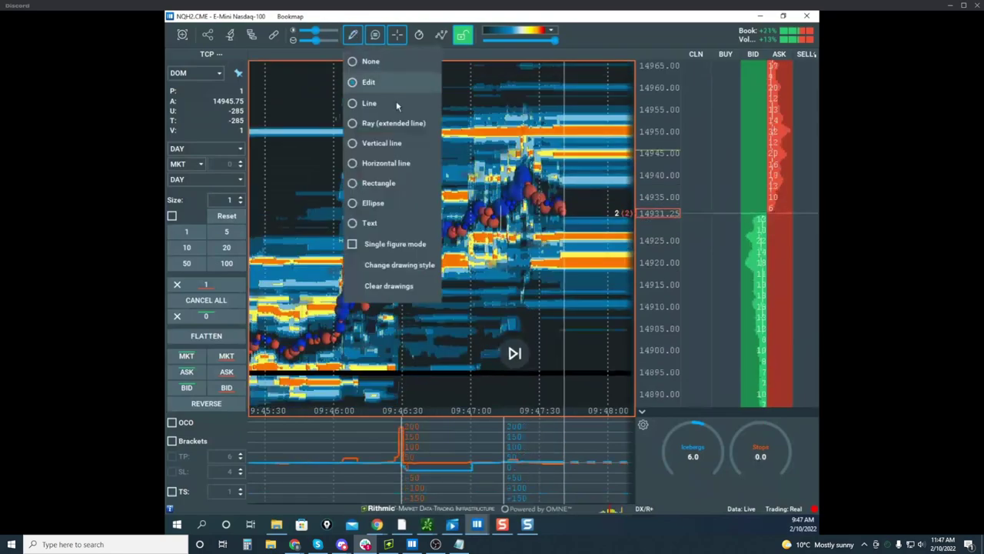
click(411, 162)
scroll(419, 238, up, 5)
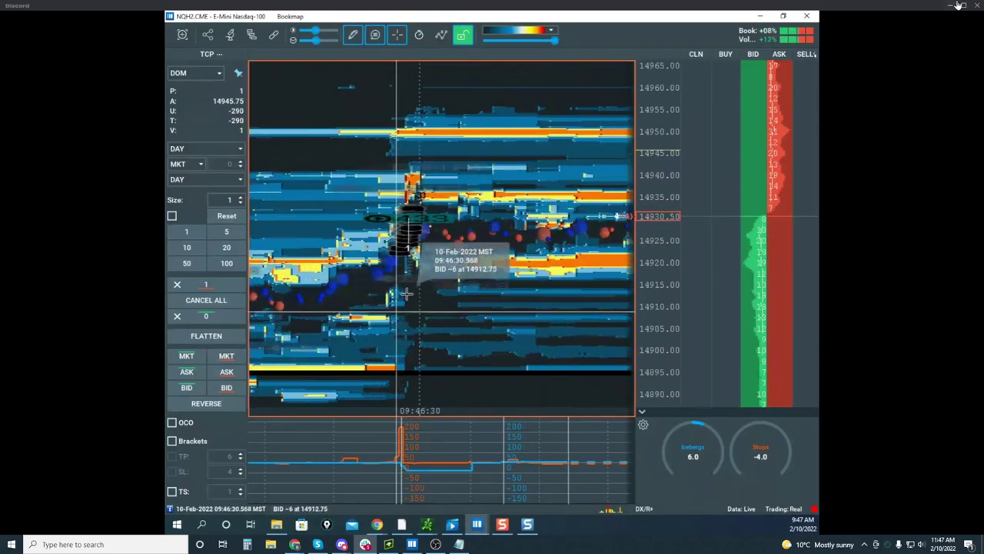
scroll(395, 284, down, 5)
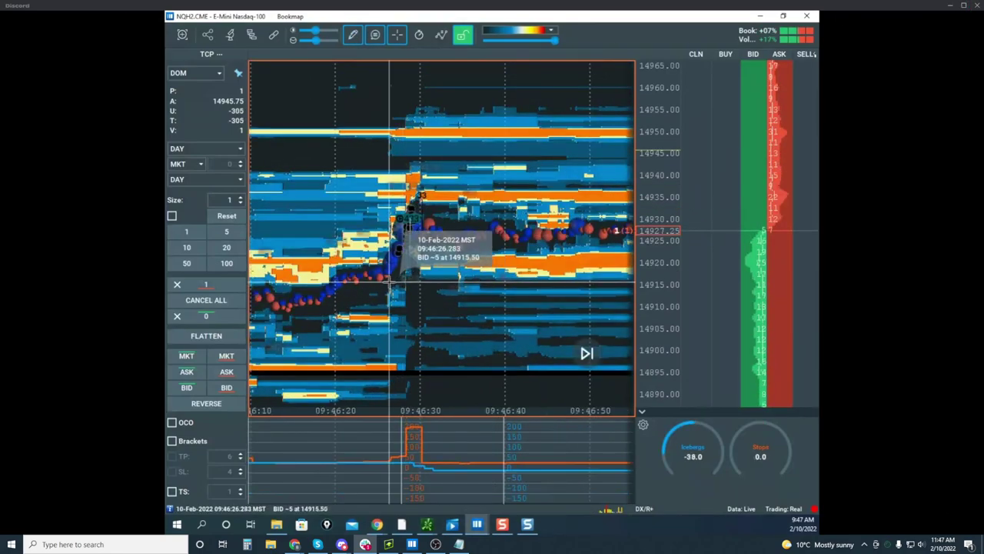
click(389, 283)
scroll(422, 197, up, 5)
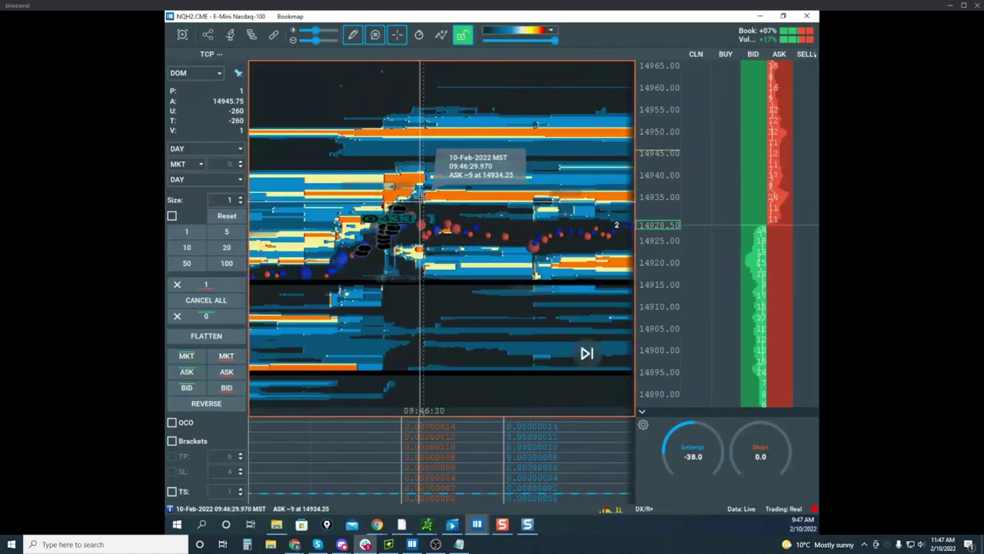
scroll(421, 196, down, 3)
click(421, 199)
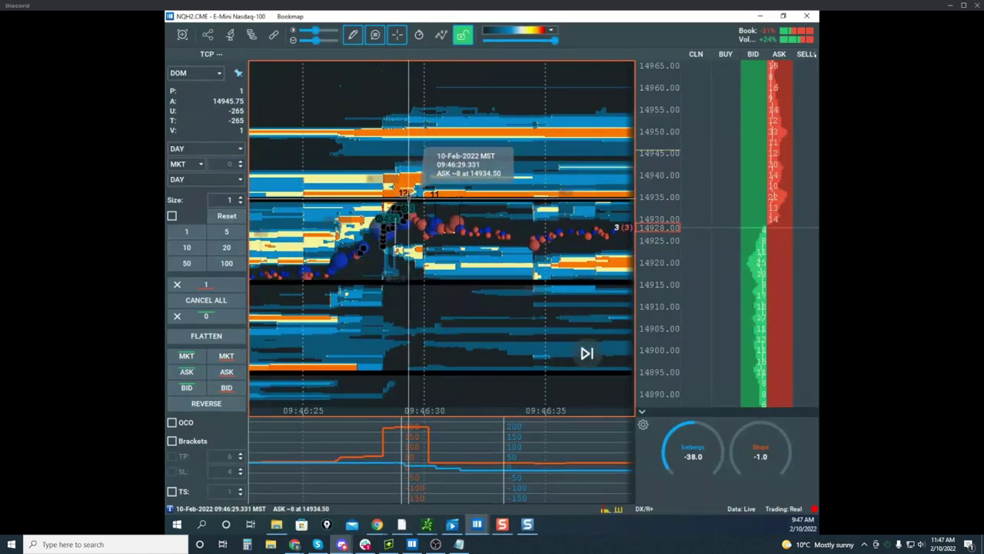
Step: Switch drawings to edit mode and recolour the upper black line near 14934.50 yellow (255, 255, 0)
click(353, 37)
click(388, 81)
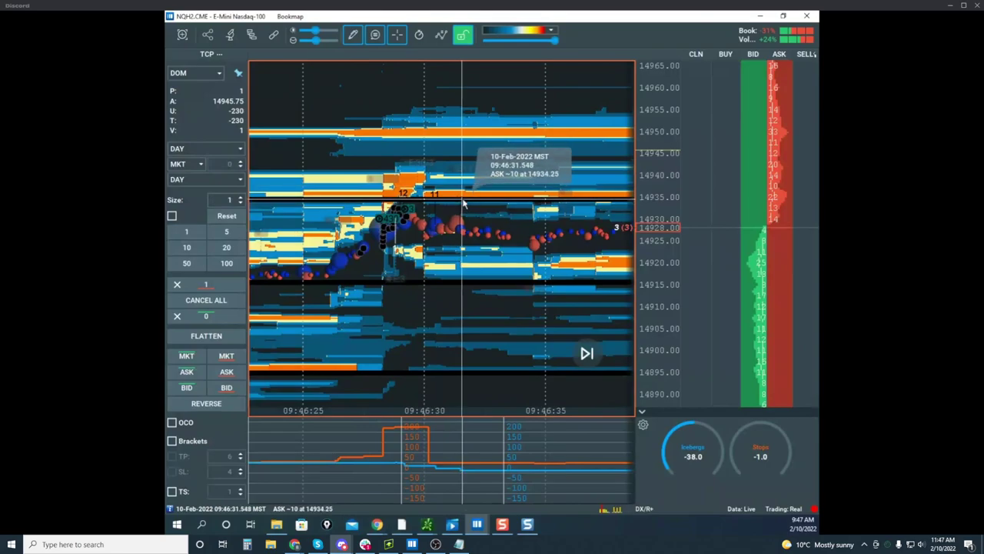
right_click(463, 202)
click(480, 215)
click(499, 240)
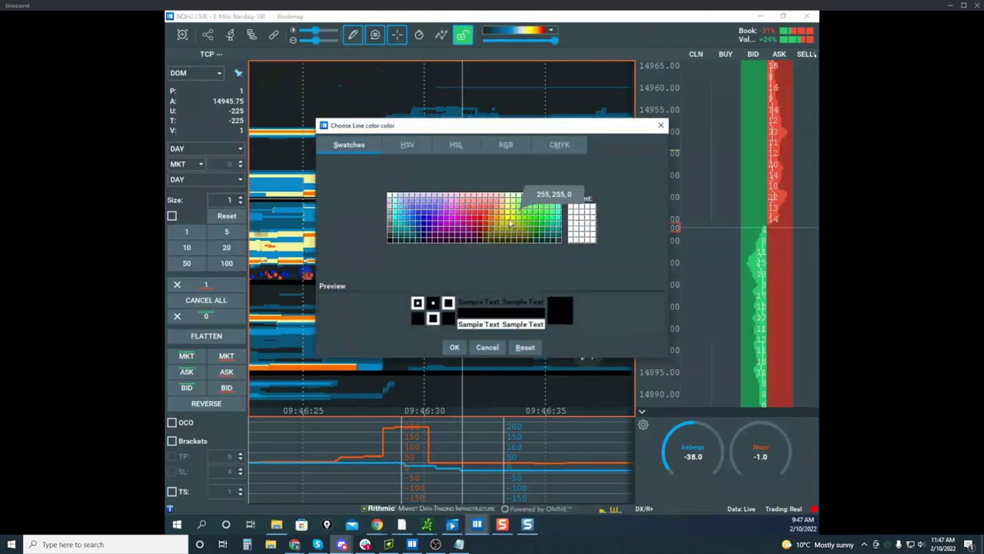
click(510, 225)
click(455, 347)
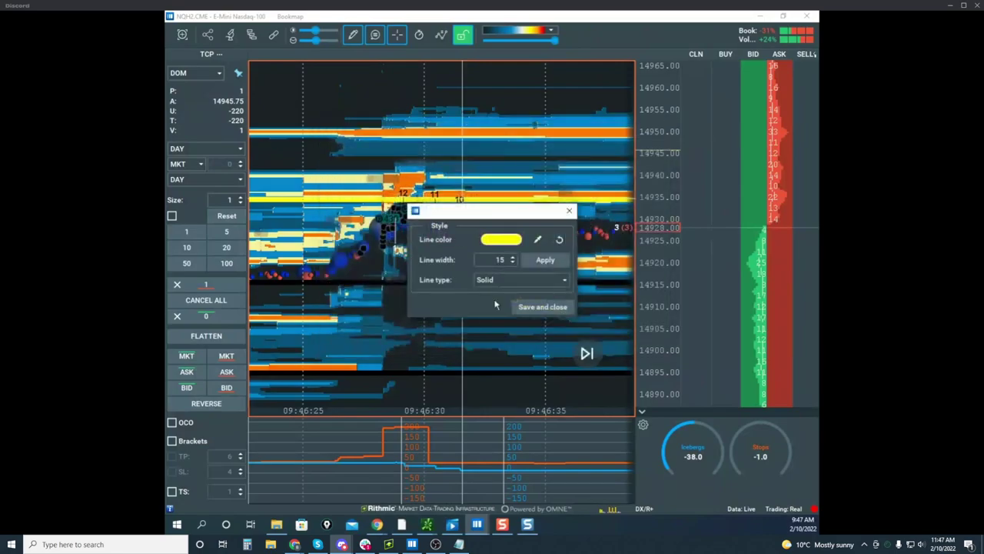
click(542, 306)
Step: Recolour the lower black line near 14915.50 yellow and save its style
right_click(513, 283)
click(521, 291)
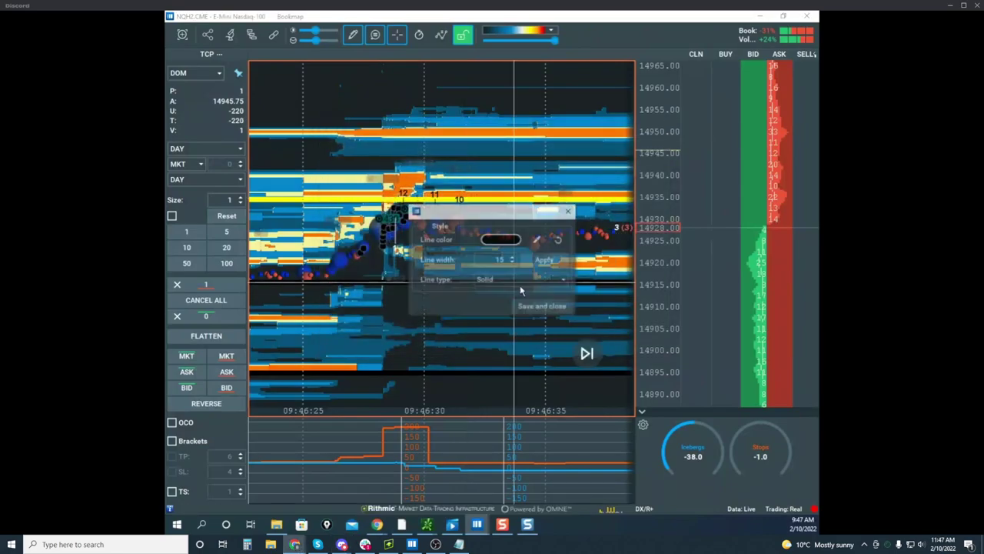
click(500, 240)
click(512, 223)
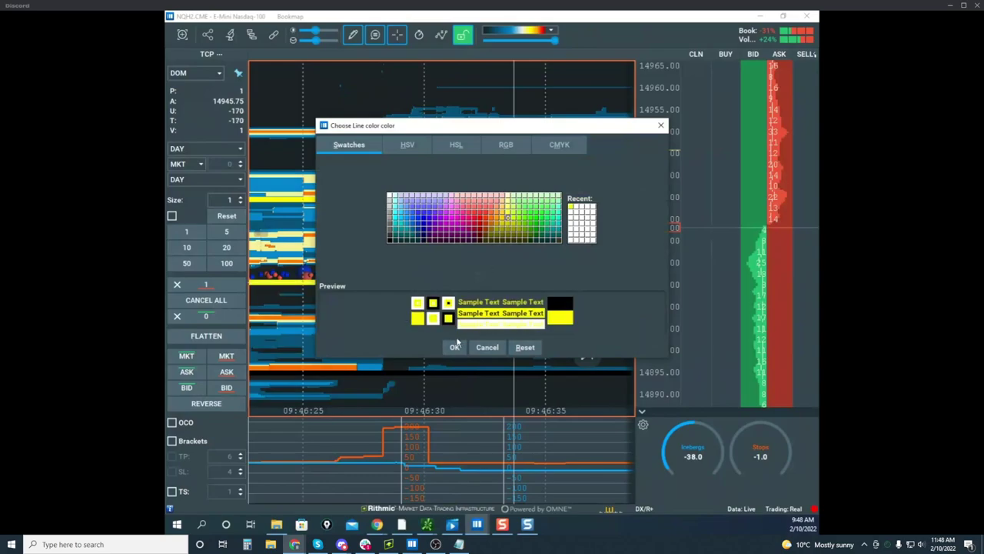
click(454, 347)
click(540, 305)
scroll(547, 241, down, 2)
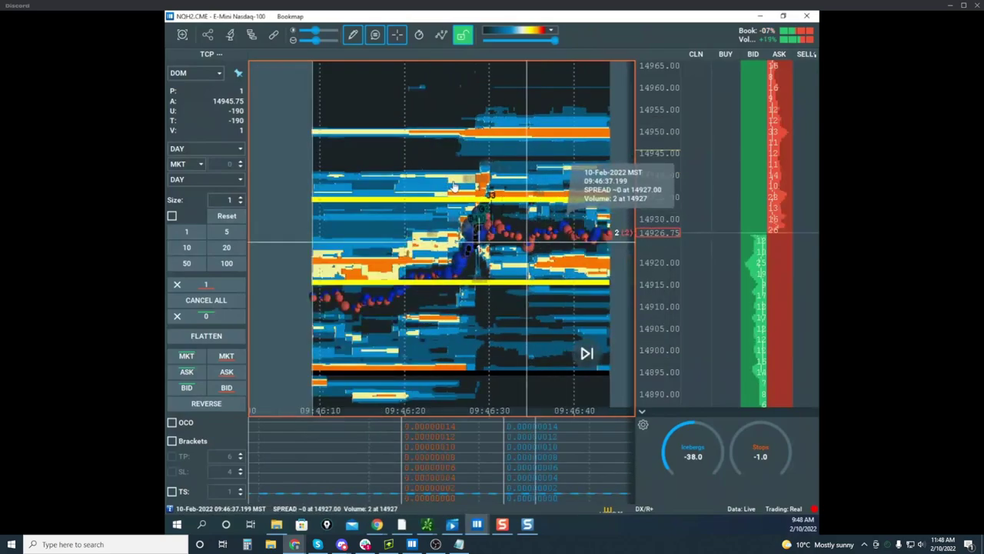
Step: Switch to the crude oil heatmap and inspect the rally and the stops spike just before 09:48
drag(469, 530, 584, 76)
click(703, 70)
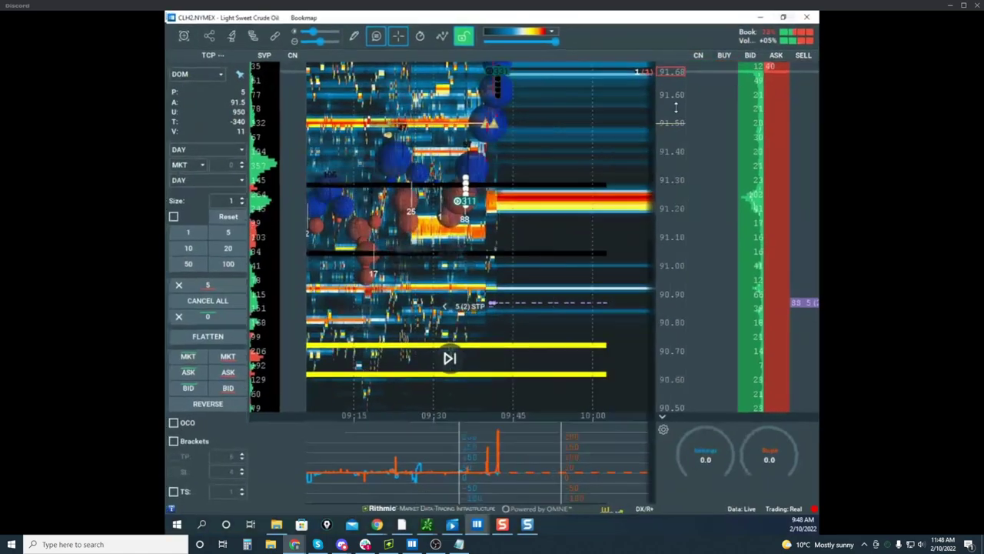
scroll(559, 281, up, 5)
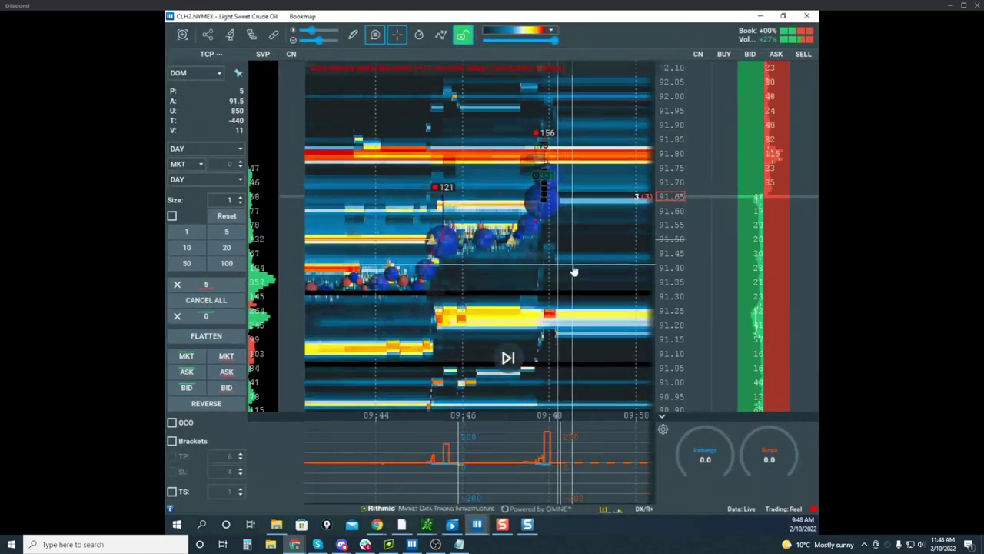
scroll(663, 198, up, 2)
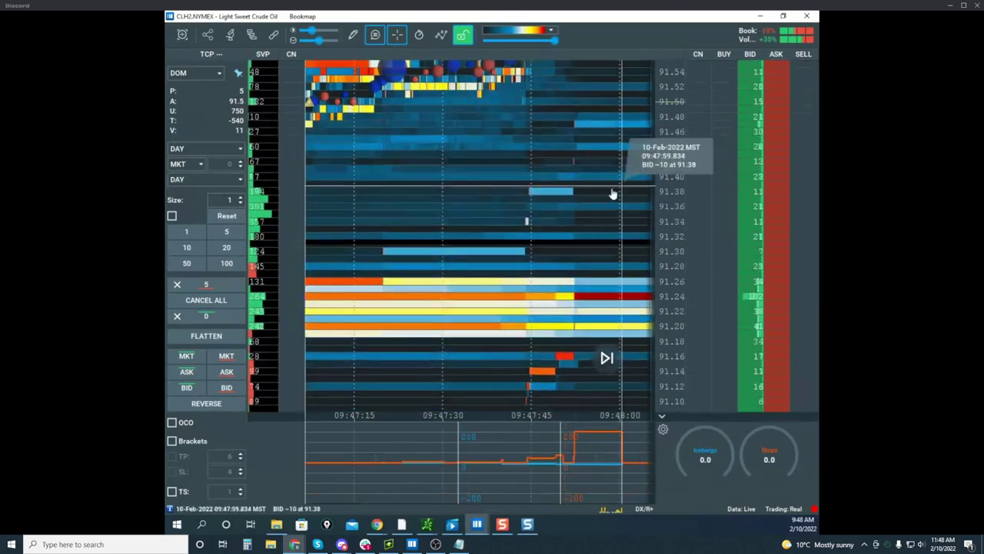
drag(613, 193, 533, 332)
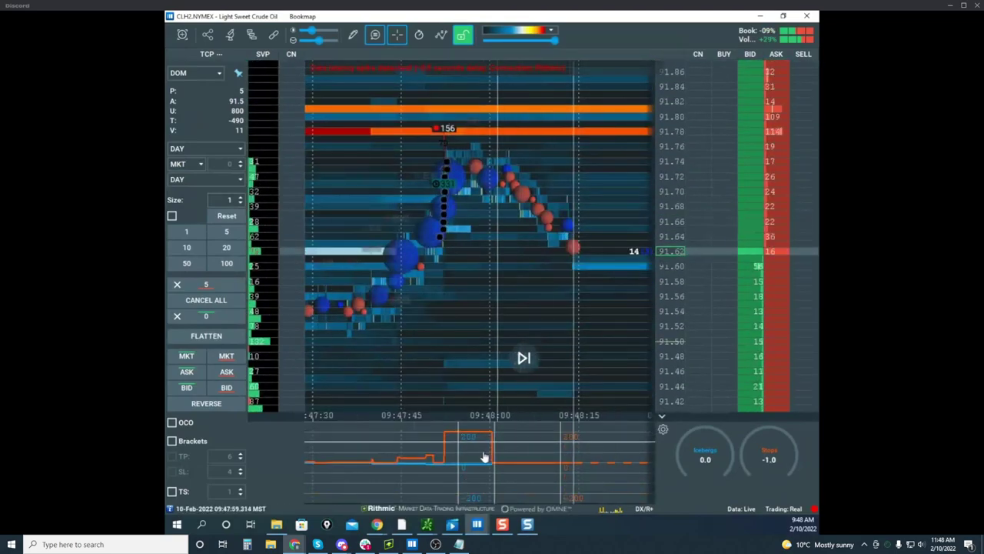
mouse_move(478, 439)
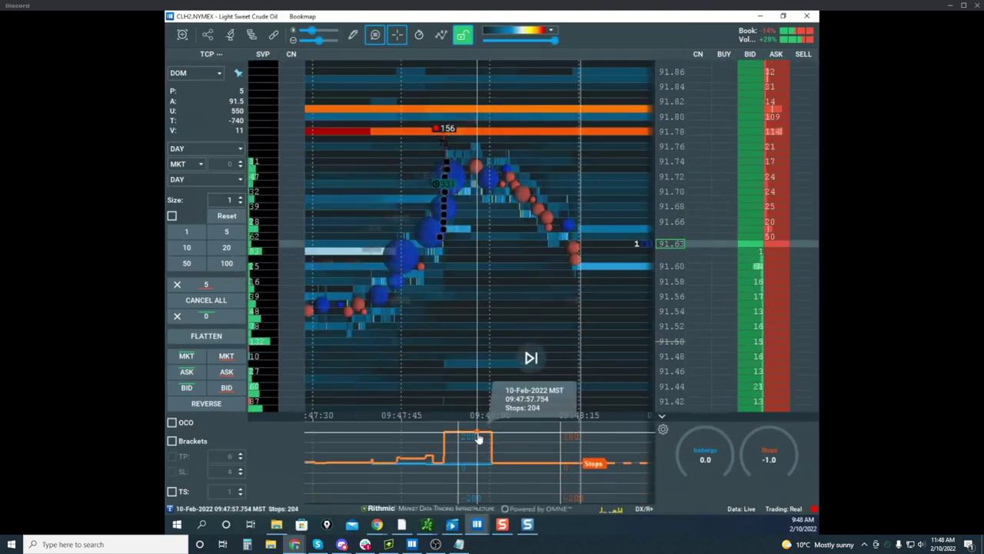
Step: Draw horizontal lines at about 91.60 and 91.75 around the crude oil stop run, then leave drawing mode
click(353, 34)
click(377, 160)
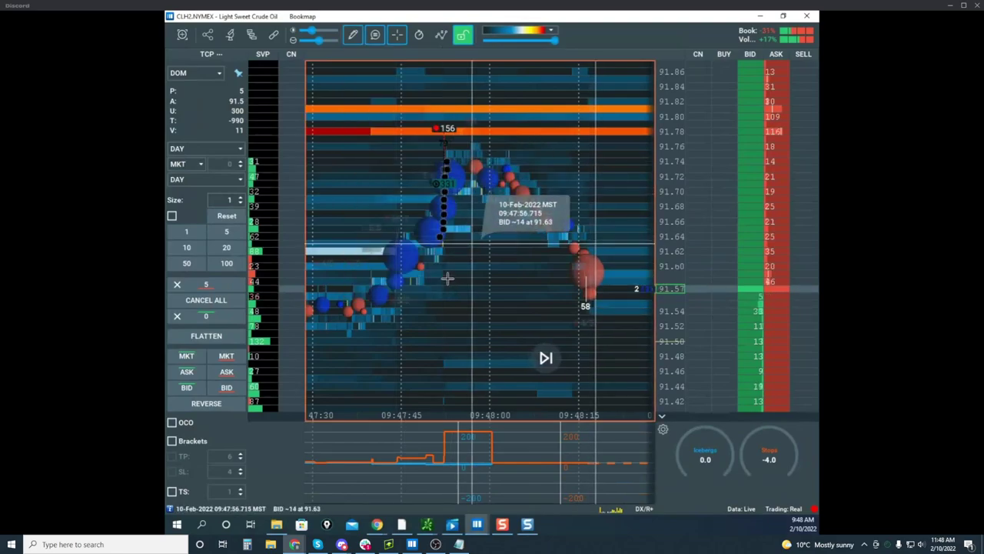
scroll(445, 277, up, 2)
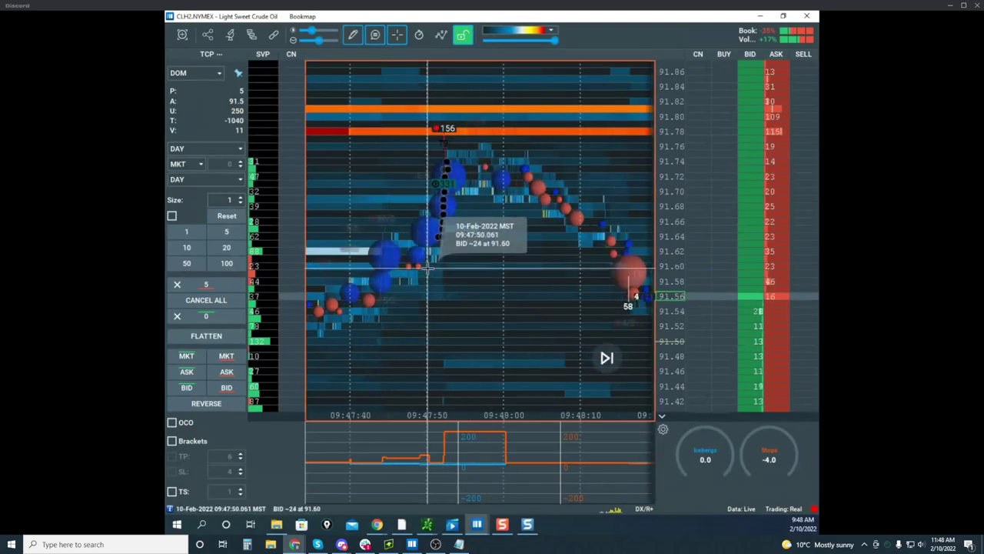
click(428, 267)
click(474, 157)
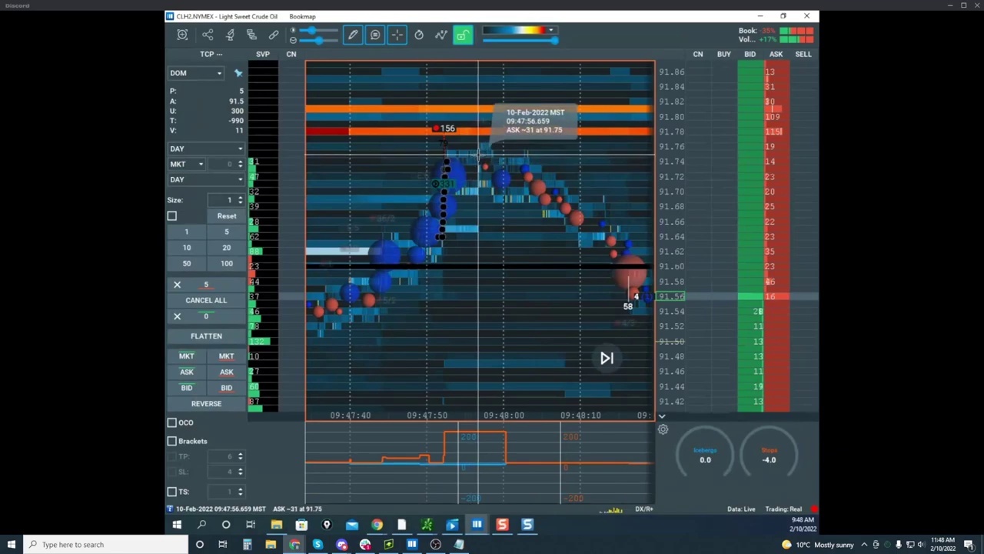
click(374, 37)
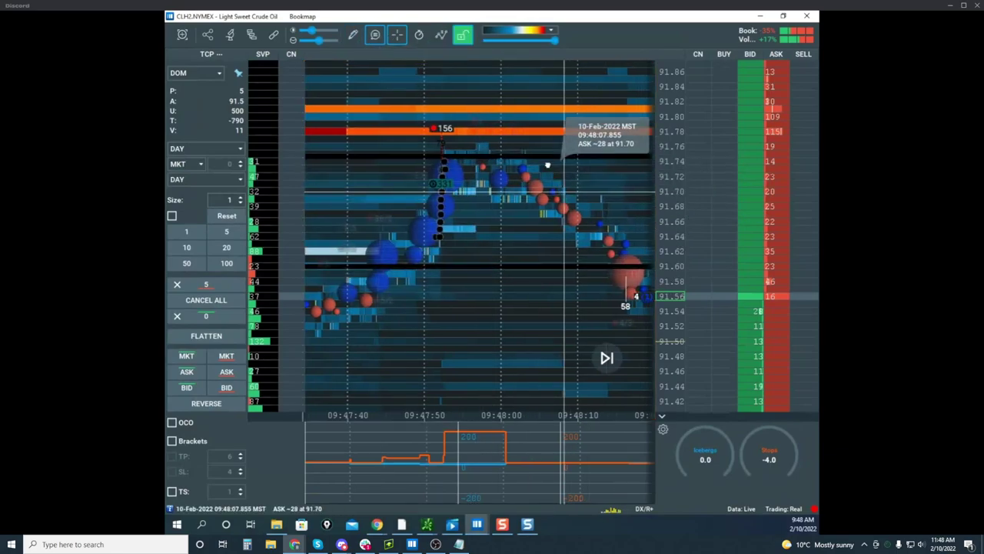
Step: Move the crude oil sell stop order up to just above 91.40
drag(547, 162, 490, 80)
drag(625, 172, 544, 128)
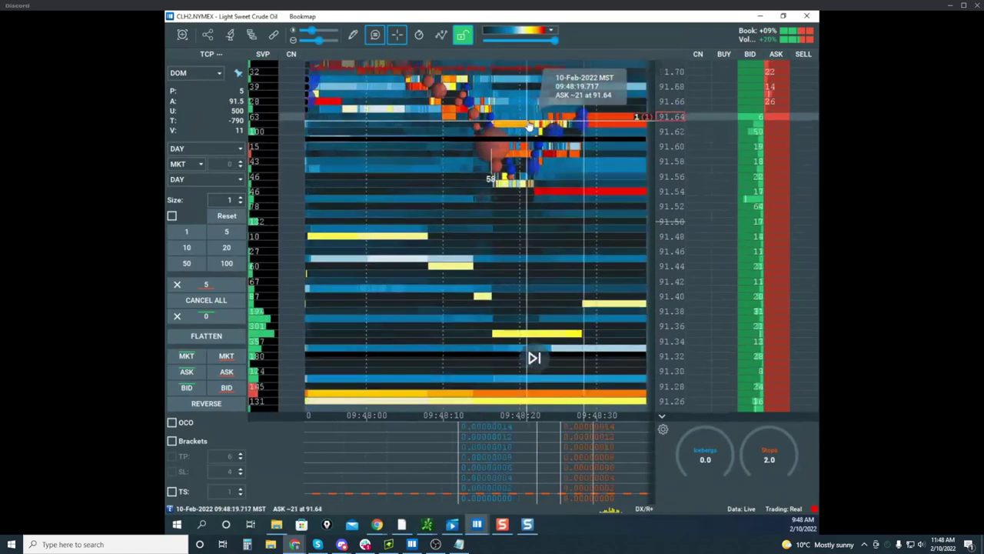
scroll(540, 129, down, 5)
scroll(669, 148, down, 10)
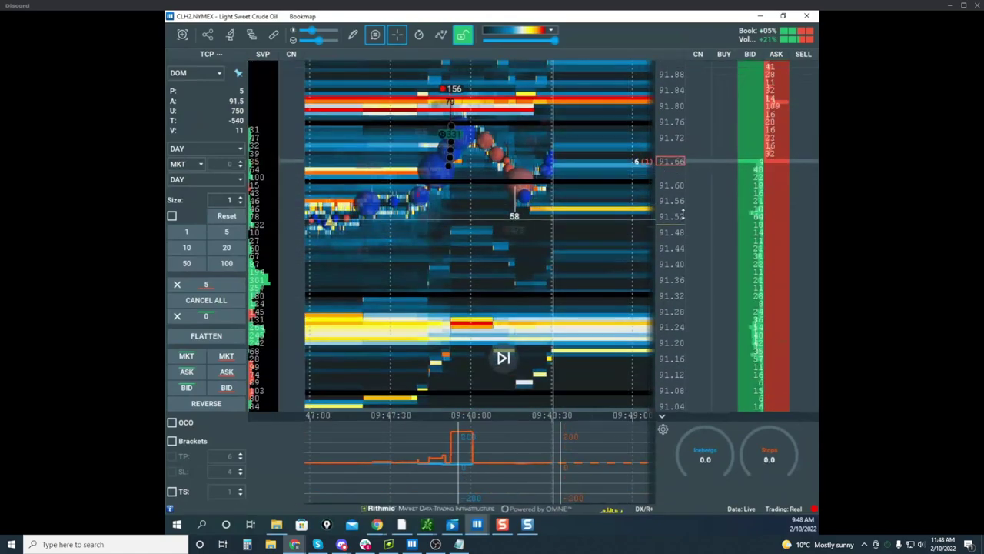
drag(678, 299, 682, 245)
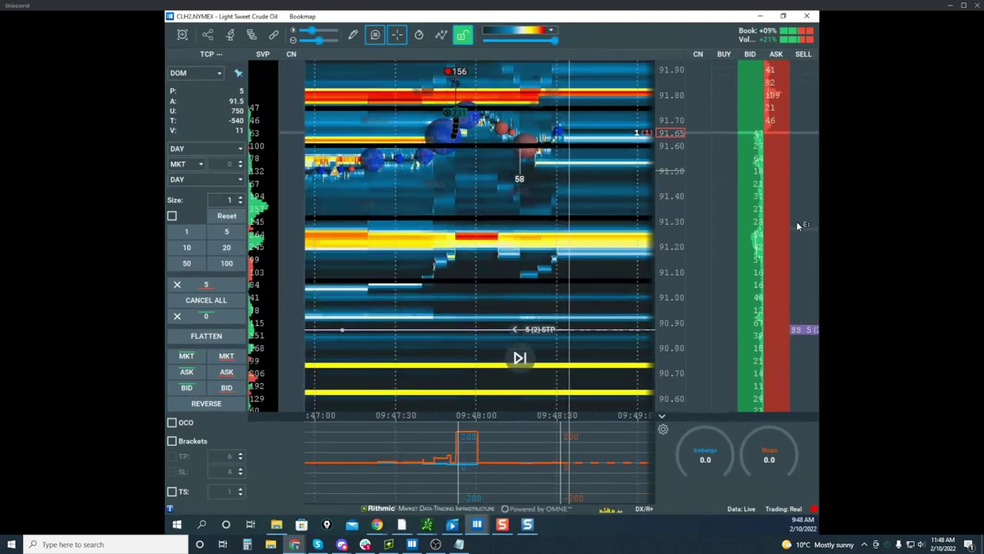
drag(796, 187, 800, 192)
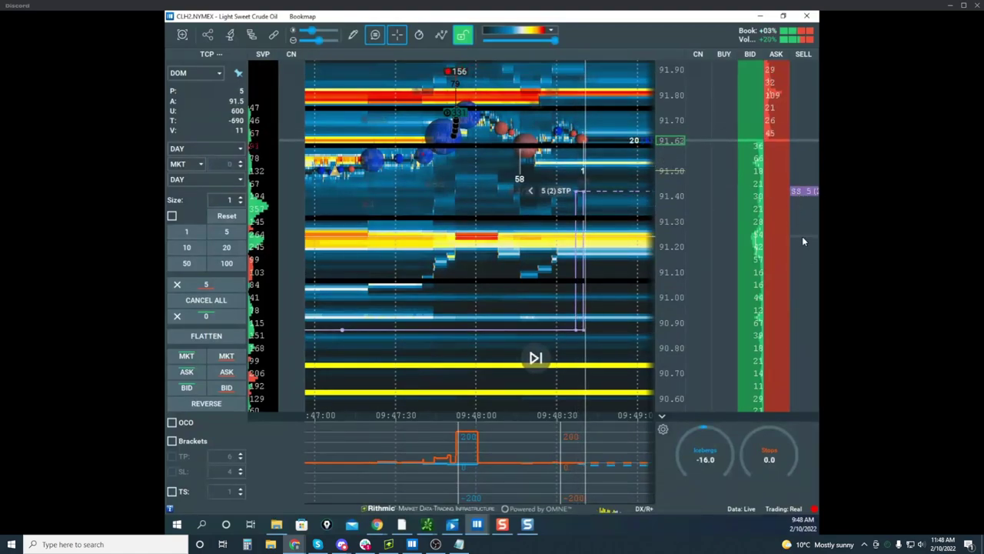
Step: Switch to the browser, examine the crude VWAP chart in the remote session, and uncover the crude oil heatmap again
mouse_move(378, 525)
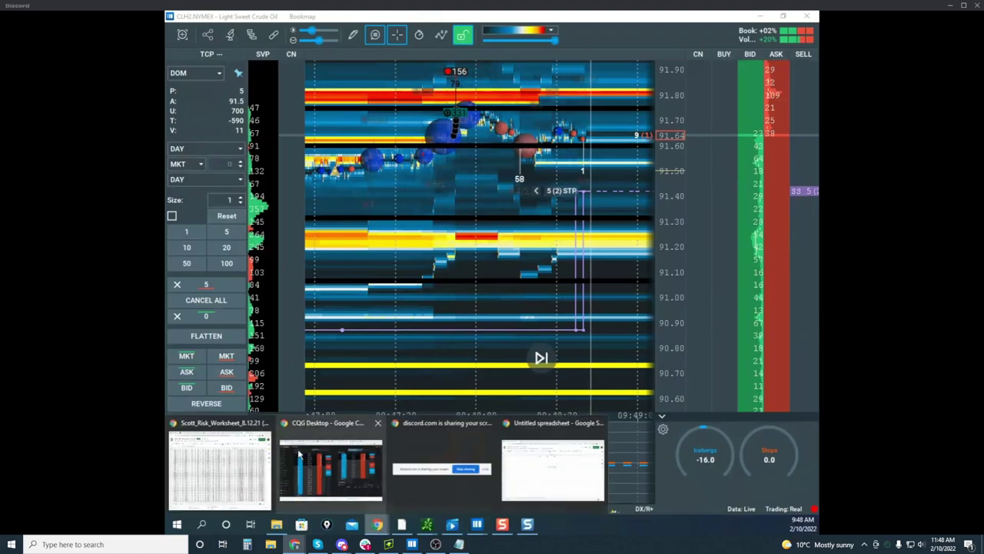
click(238, 459)
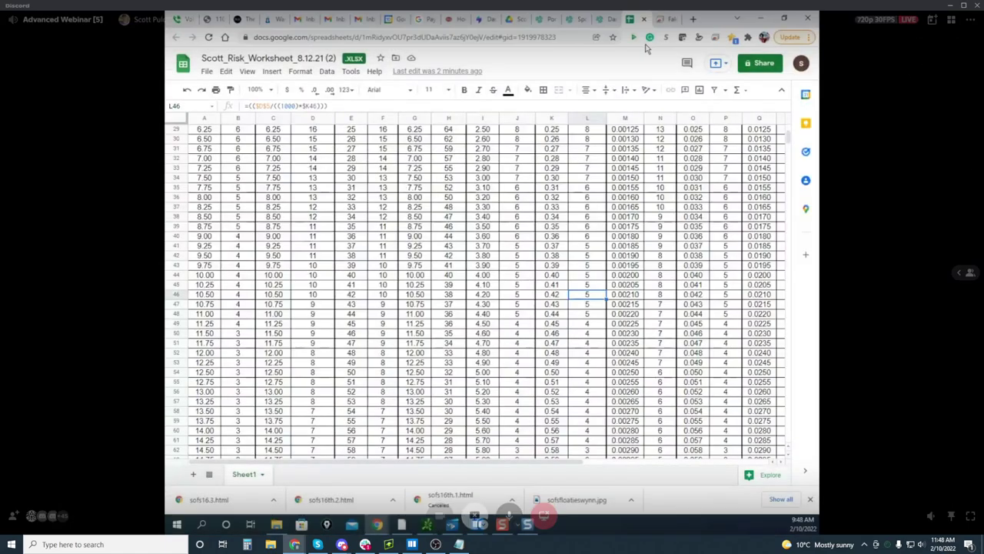
click(660, 24)
drag(816, 310, 816, 282)
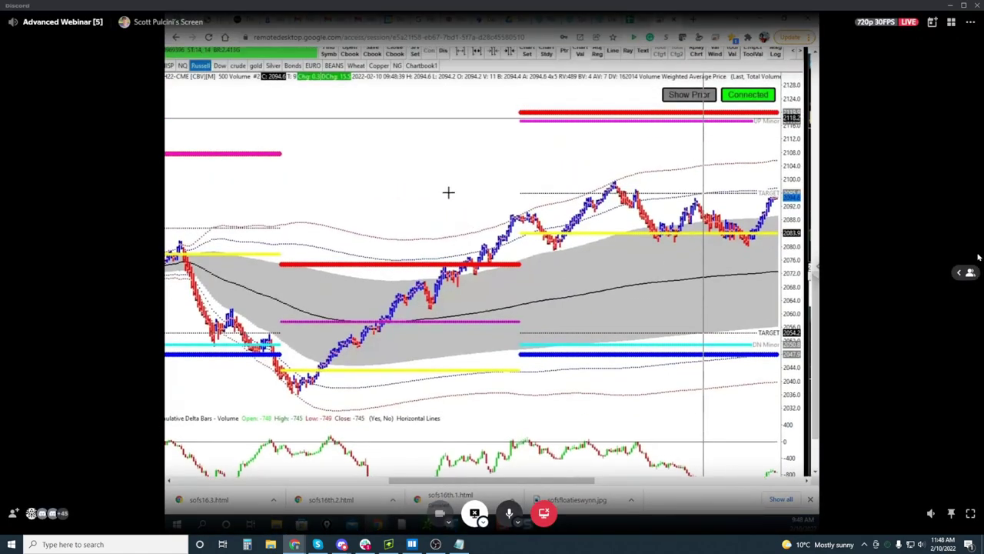
click(240, 67)
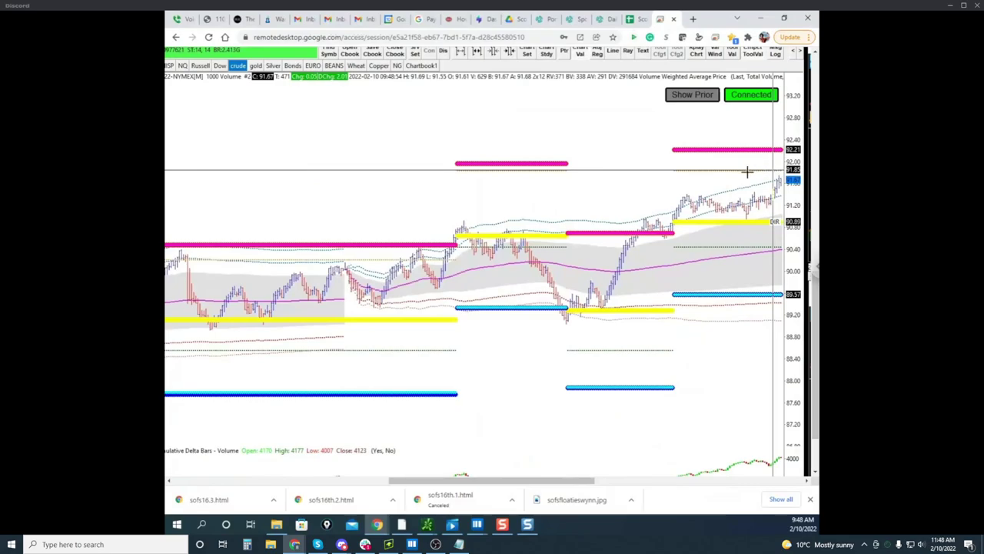
click(760, 17)
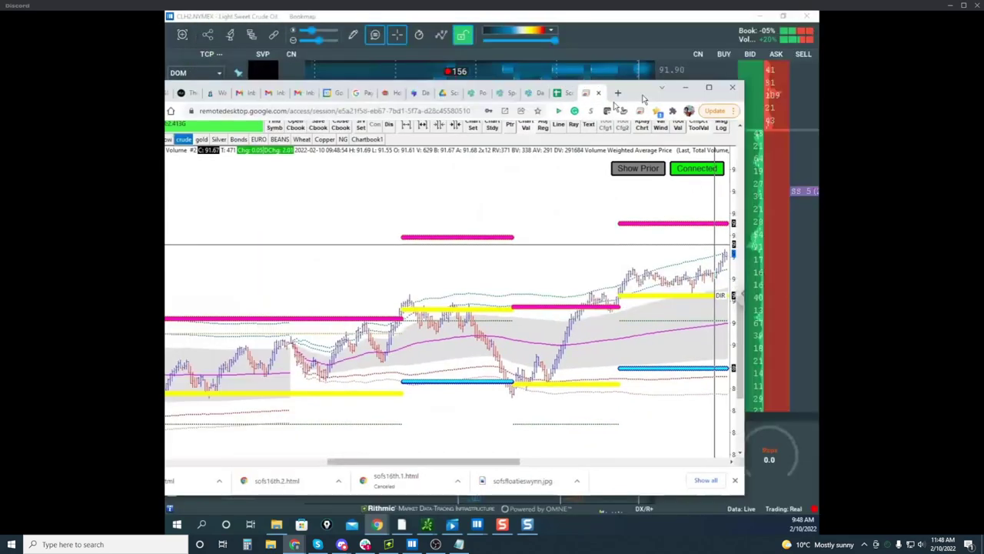
Step: Set the crude oil order size to 4 and place a buy stop order just above 91.92
scroll(674, 172, up, 5)
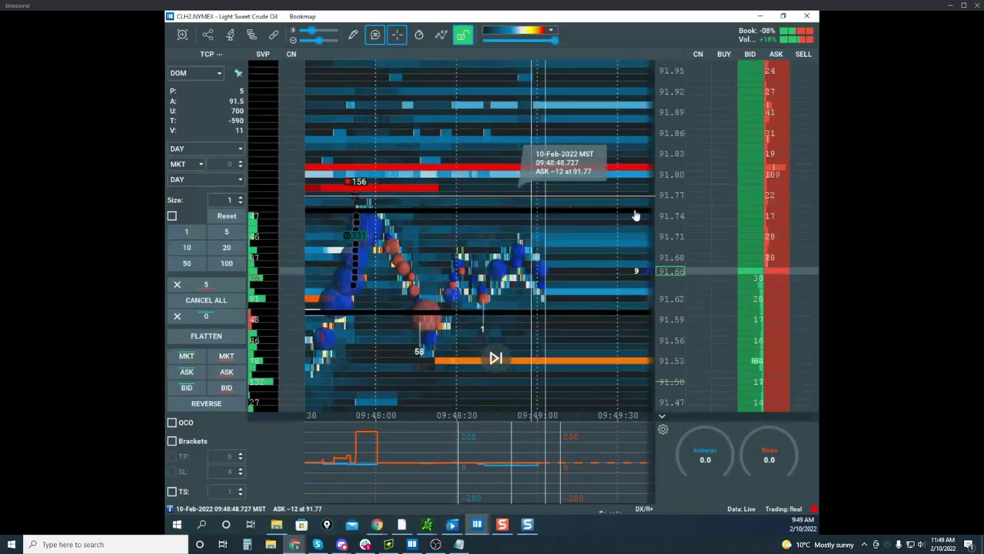
scroll(439, 154, down, 3)
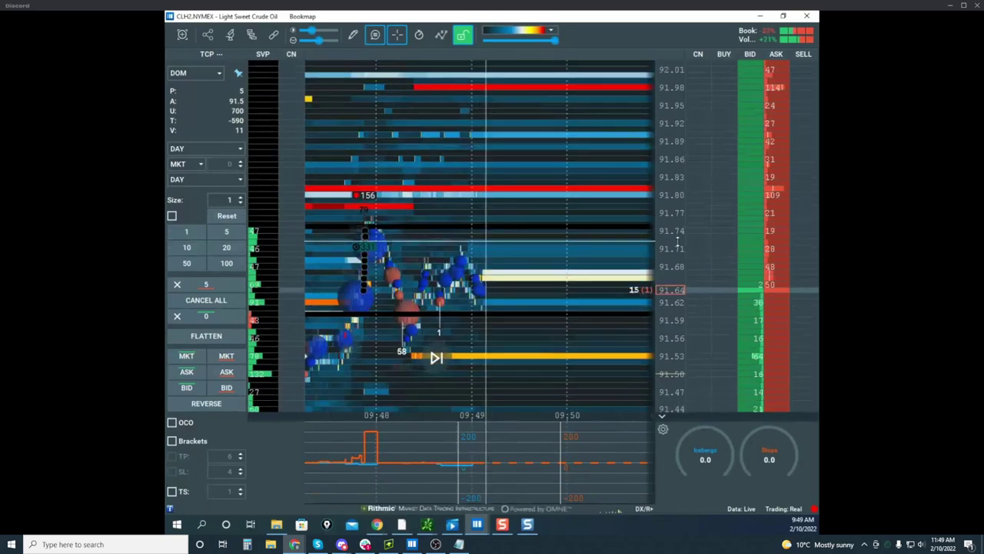
scroll(677, 241, down, 1)
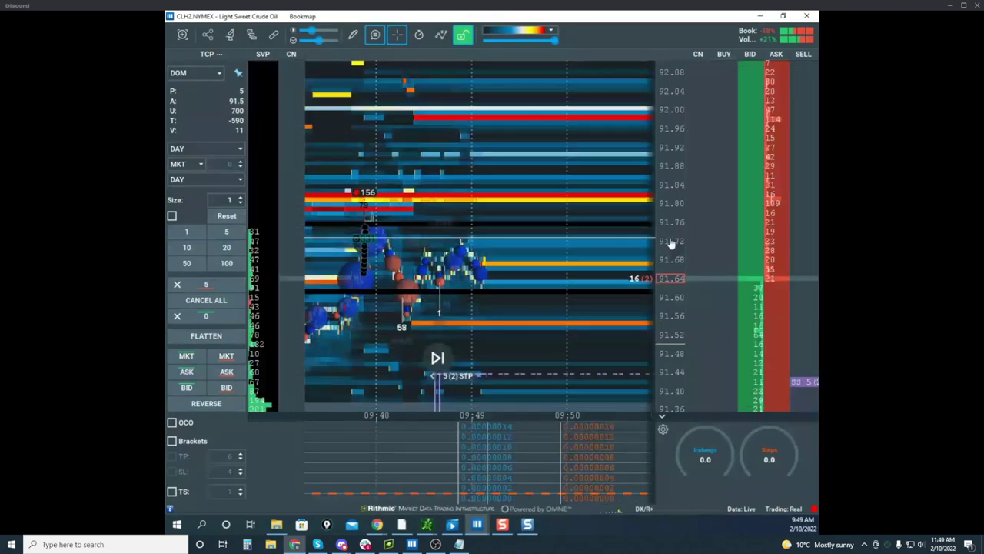
click(241, 198)
click(240, 197)
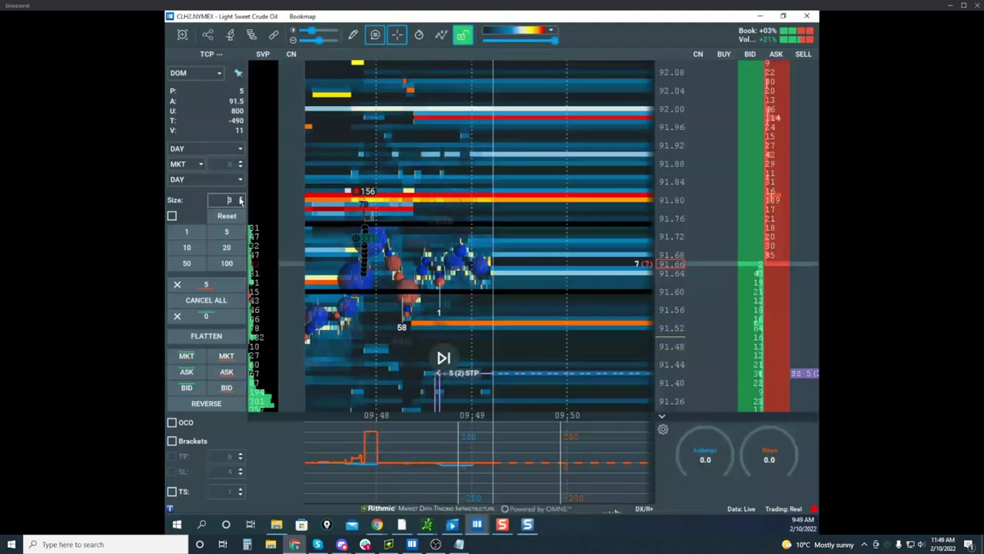
click(240, 198)
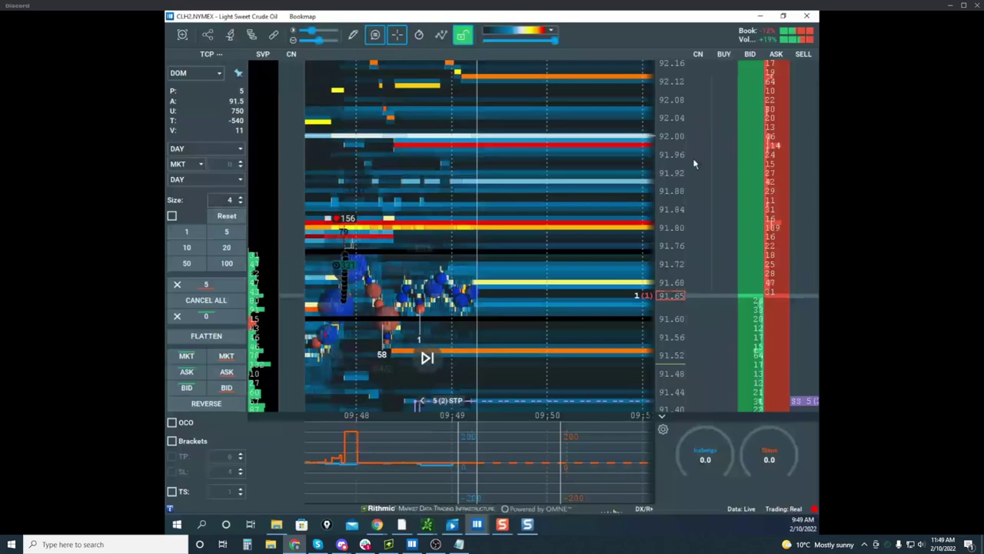
click(752, 166)
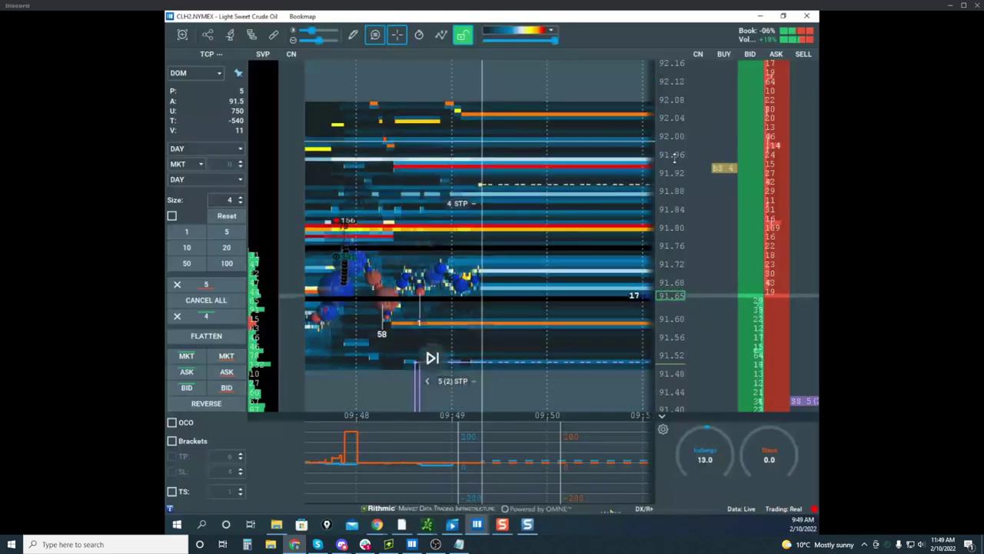
Step: Examine the crude oil heatmap back to 09:44, check the crude VWAP chart in the browser, and return to the heatmap
scroll(675, 158, down, 3)
scroll(614, 166, down, 3)
drag(588, 165, 659, 166)
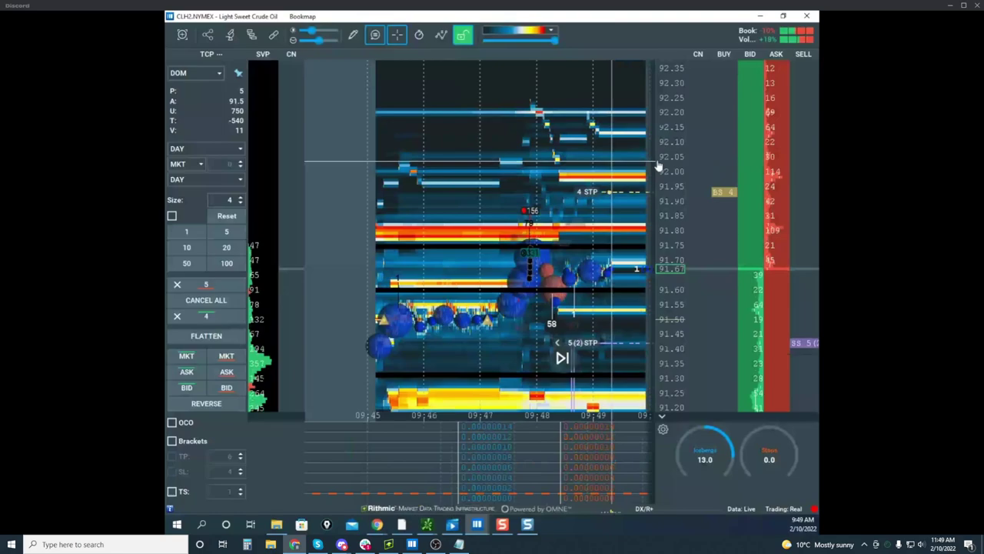
scroll(403, 185, down, 2)
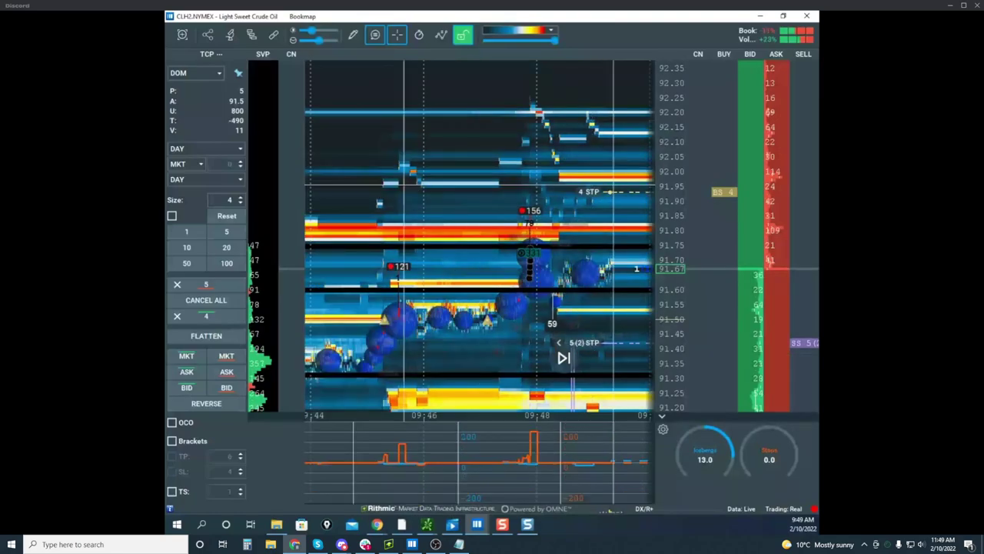
drag(166, 132, 619, 131)
double_click(619, 129)
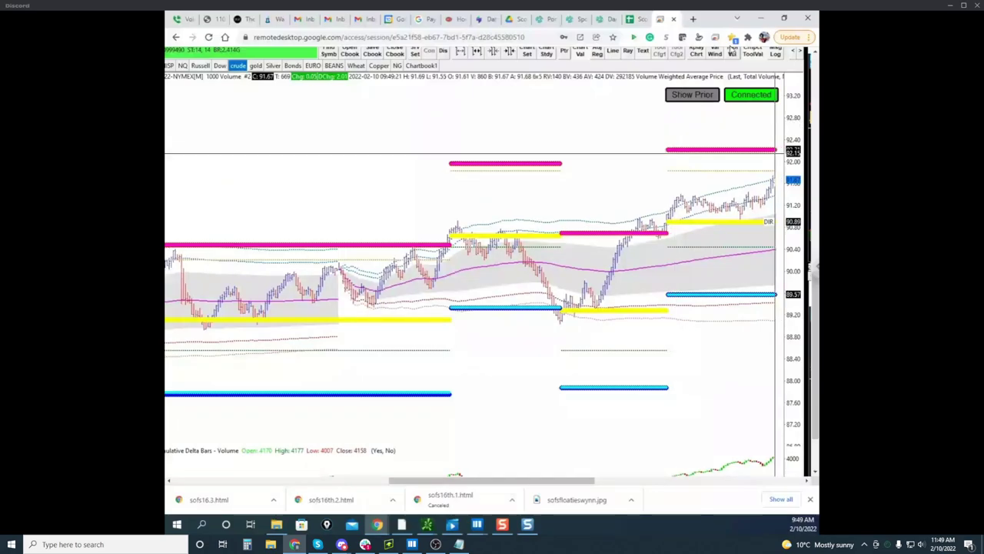
key(alt+Tab)
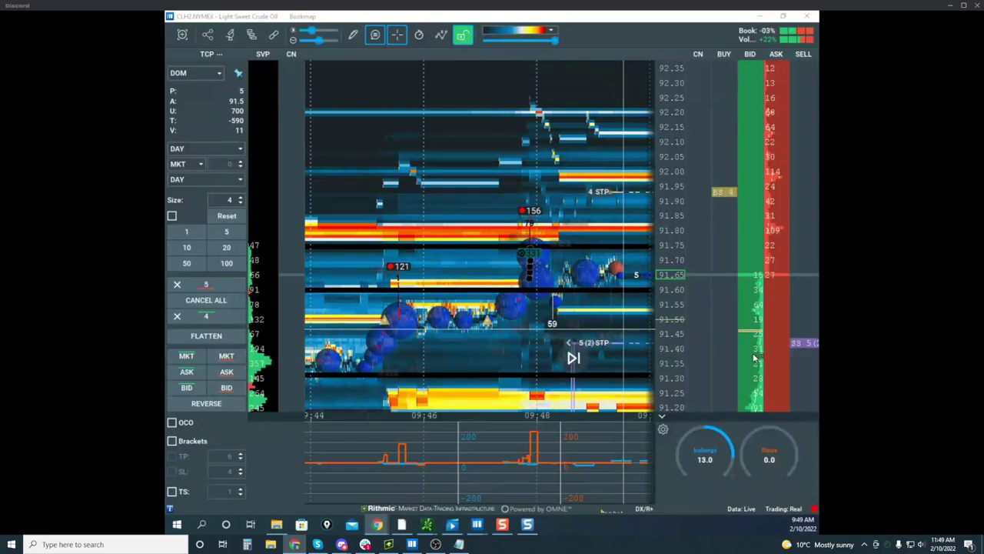
Step: Inspect the crude oil price action between the sell stop near 91.42 and the buy stop near 91.93
drag(573, 152, 372, 134)
scroll(606, 209, down, 2)
scroll(668, 200, up, 3)
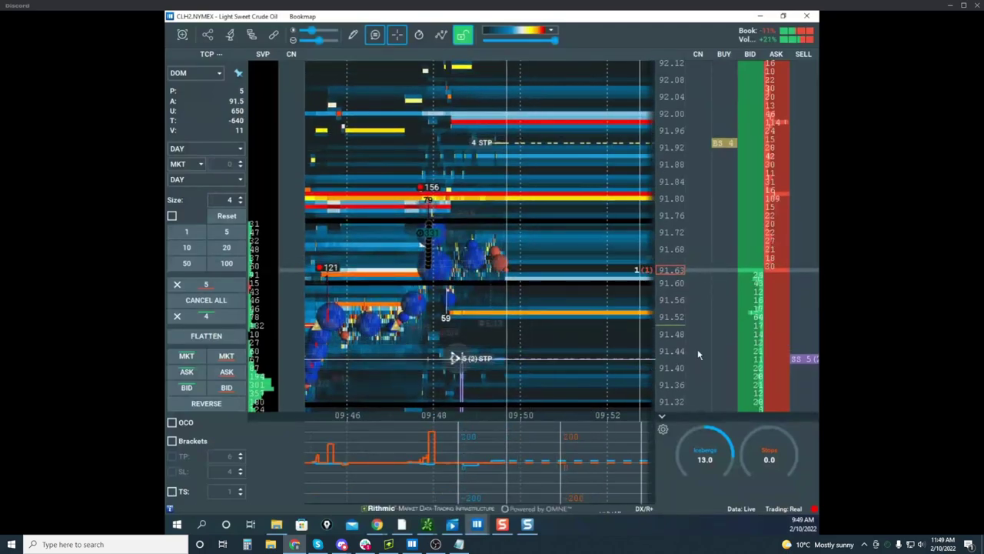
mouse_move(716, 147)
scroll(669, 150, down, 3)
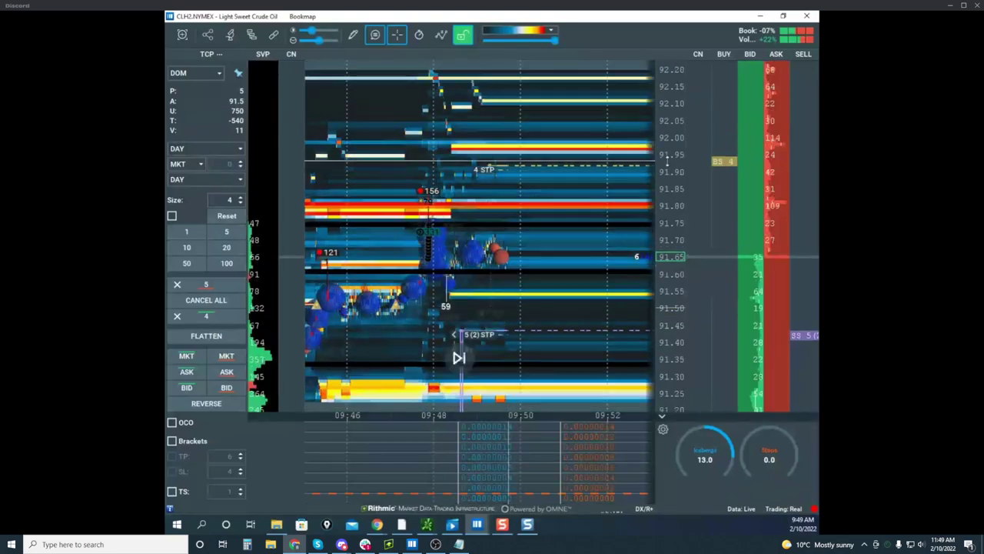
drag(567, 205, 536, 233)
scroll(536, 232, down, 3)
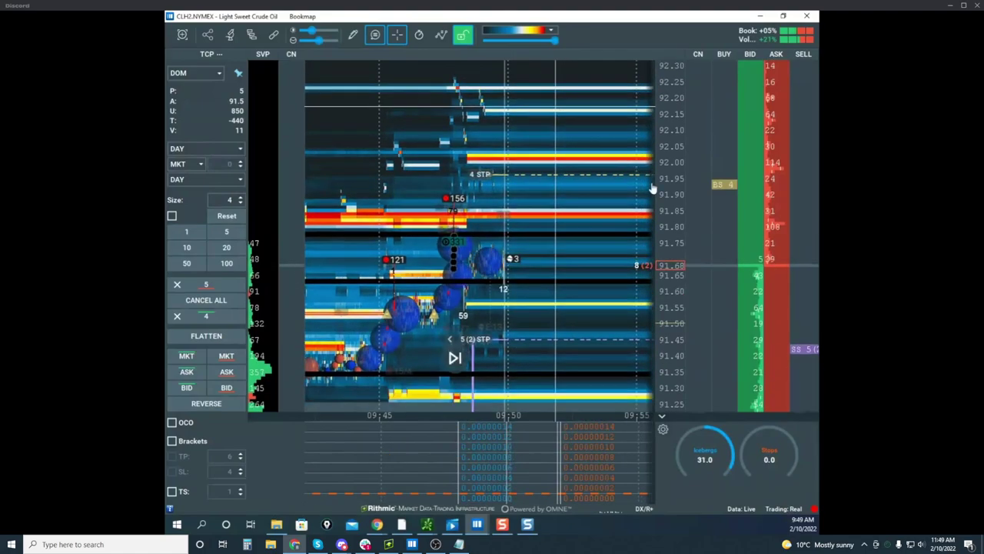
scroll(673, 215, up, 2)
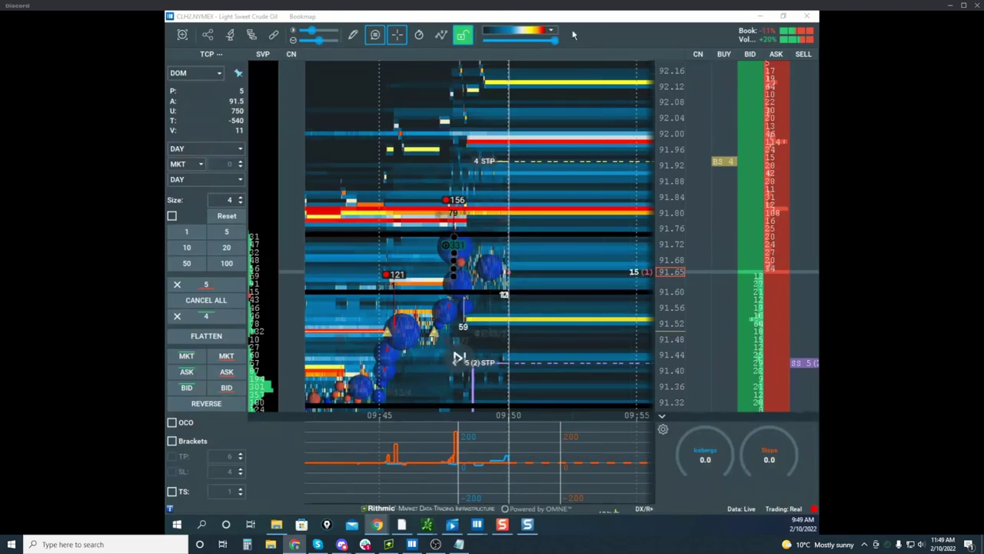
Step: Switch to the E-mini Nasdaq-100 heatmap, leave drawing mode, and examine the price action following the 09:46:30 stop run
drag(570, 18, 8, 259)
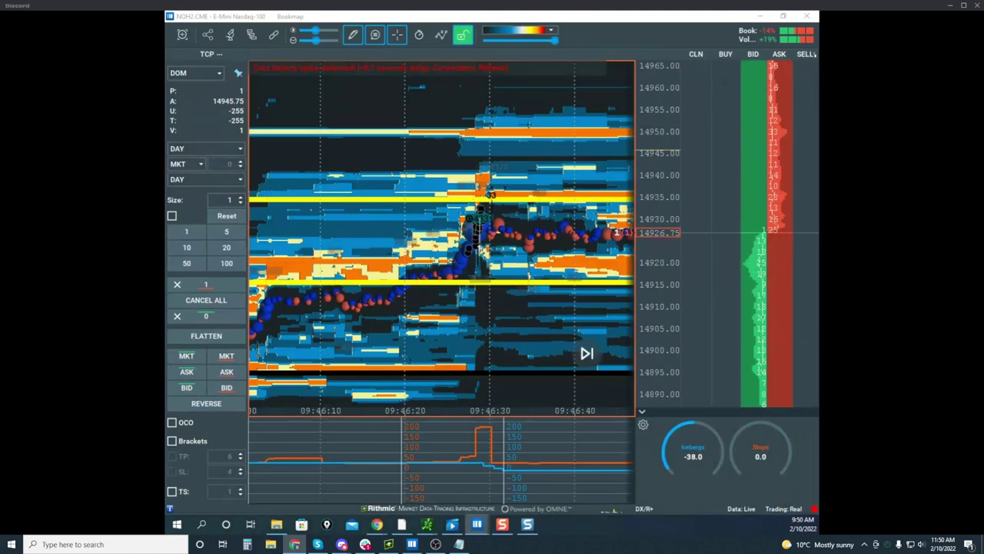
click(353, 35)
click(373, 64)
drag(544, 160, 328, 132)
scroll(426, 132, down, 5)
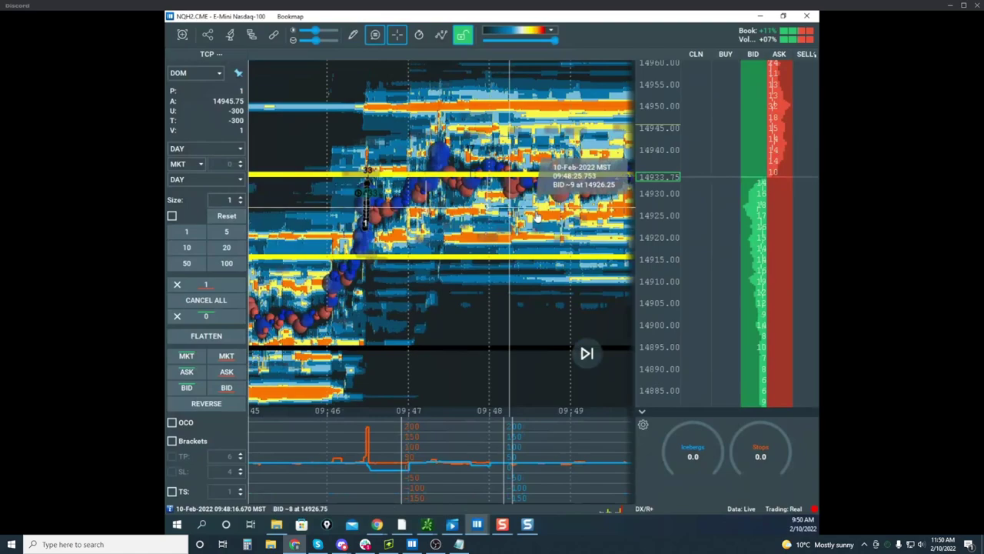
scroll(538, 218, down, 5)
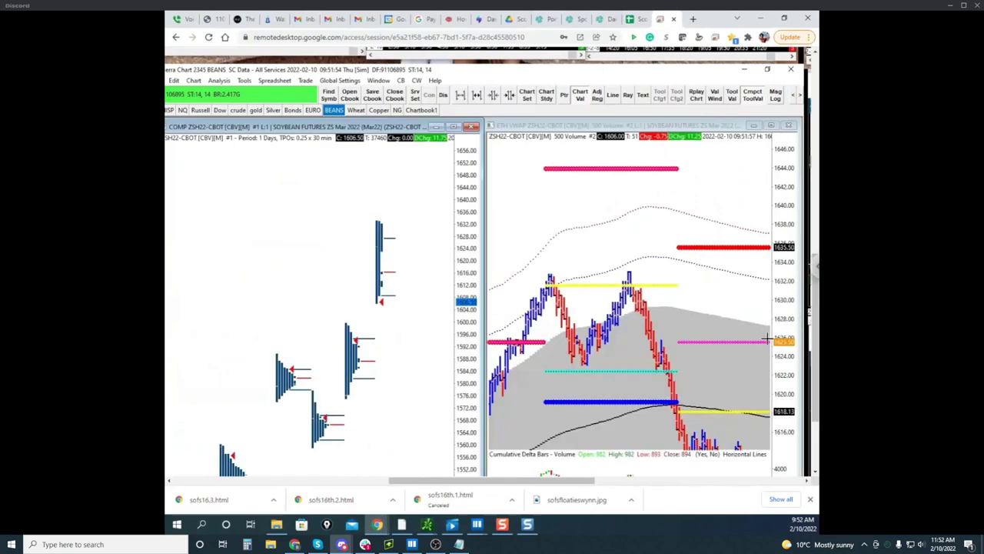
Step: Rescale the soybean VWAP chart's price axis to view the levels below 1604, and uncover the soybean heatmap in Bookmap
drag(783, 329, 786, 191)
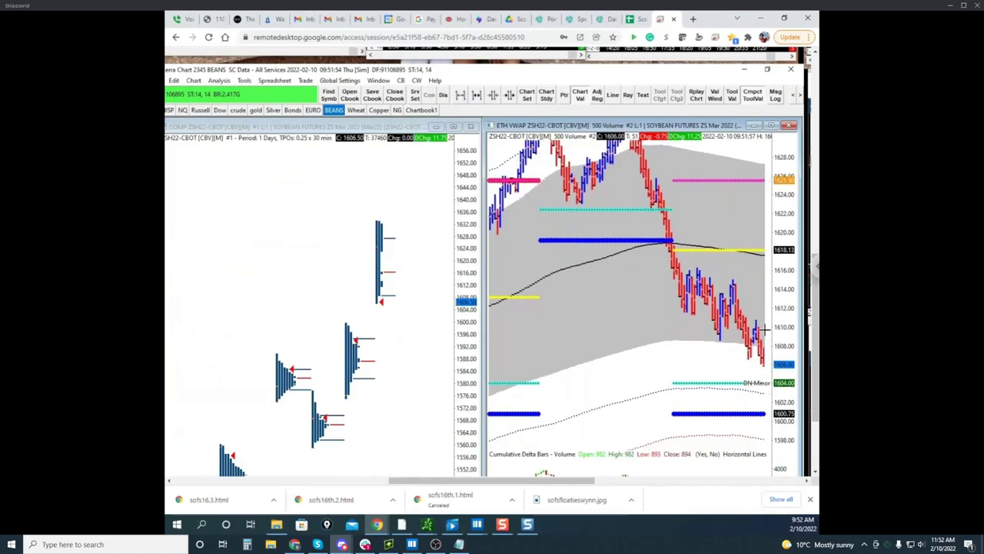
drag(782, 326, 781, 298)
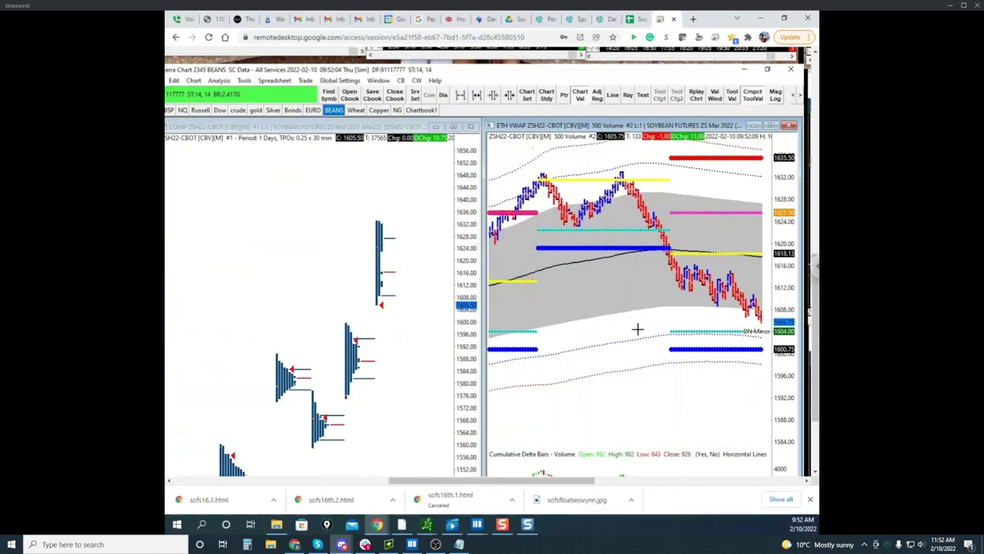
click(760, 18)
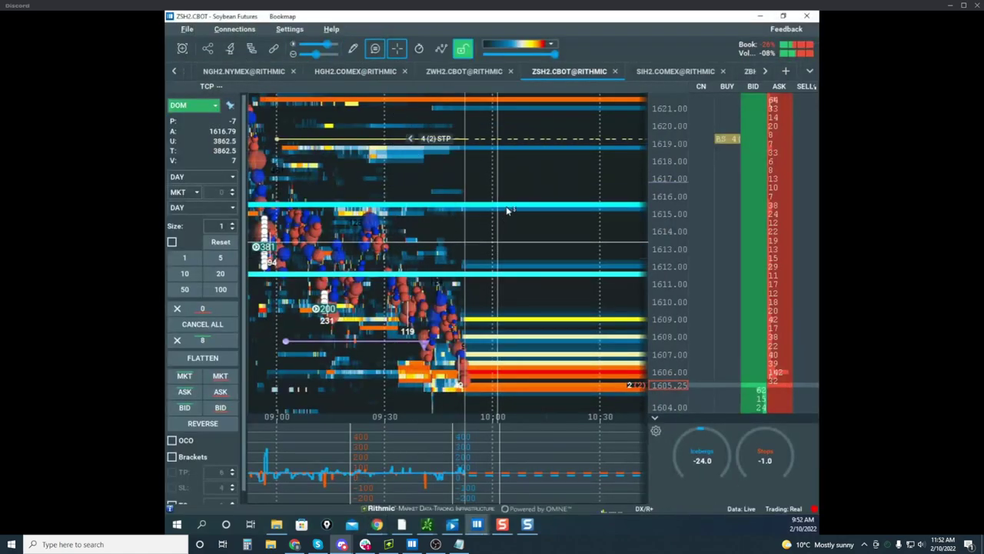
Step: Set the soybean order size to 4 and buy 4 contracts at market
drag(427, 350, 495, 185)
scroll(496, 186, up, 3)
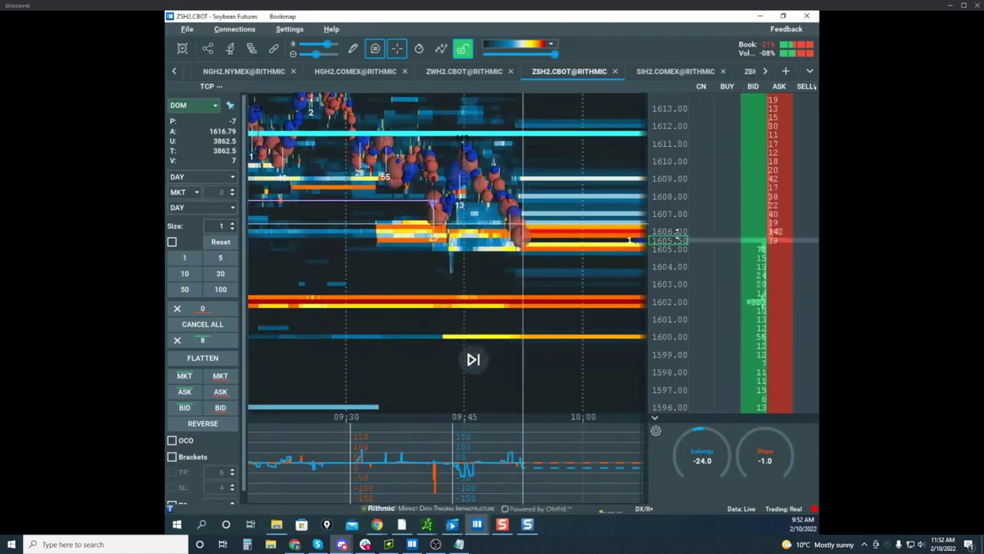
scroll(651, 228, up, 2)
scroll(653, 223, up, 1)
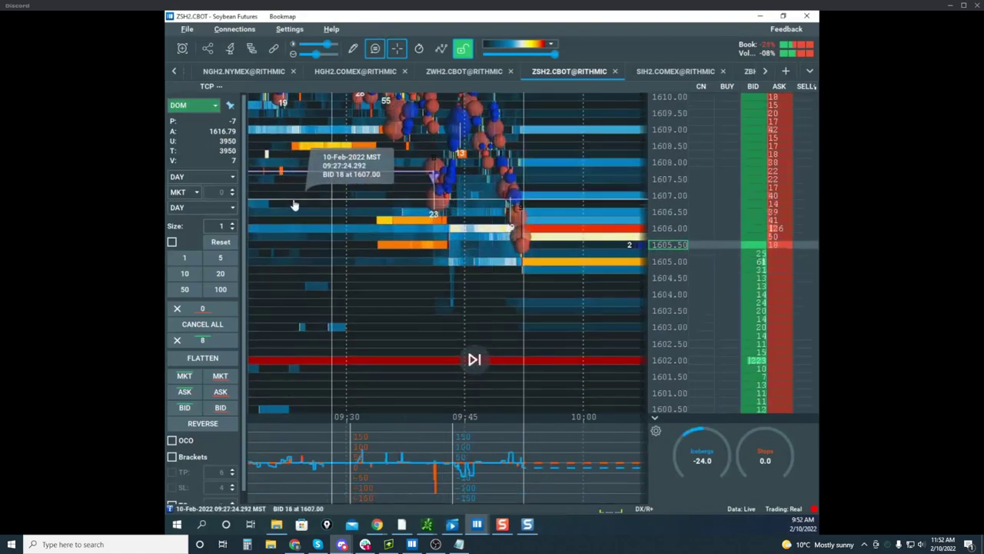
click(232, 225)
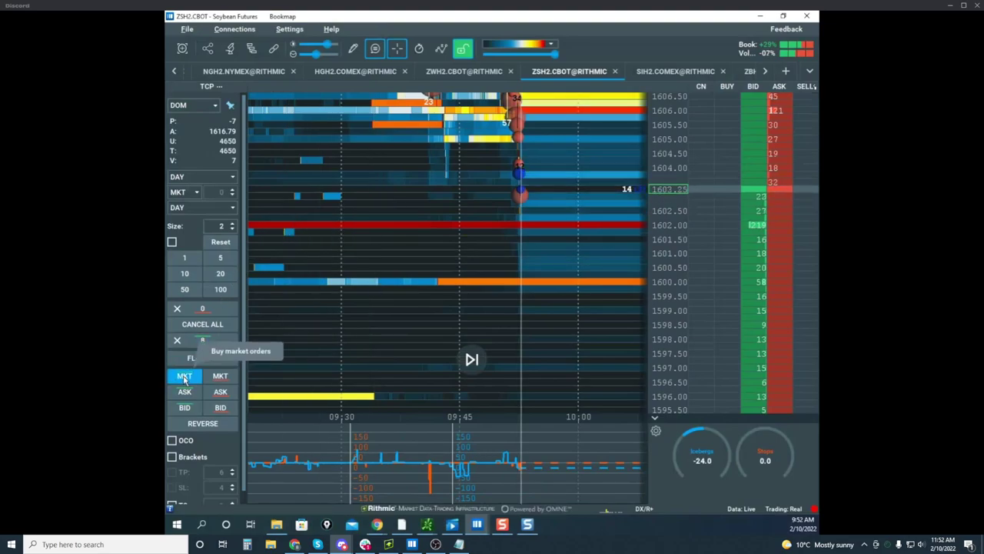
click(232, 223)
click(233, 223)
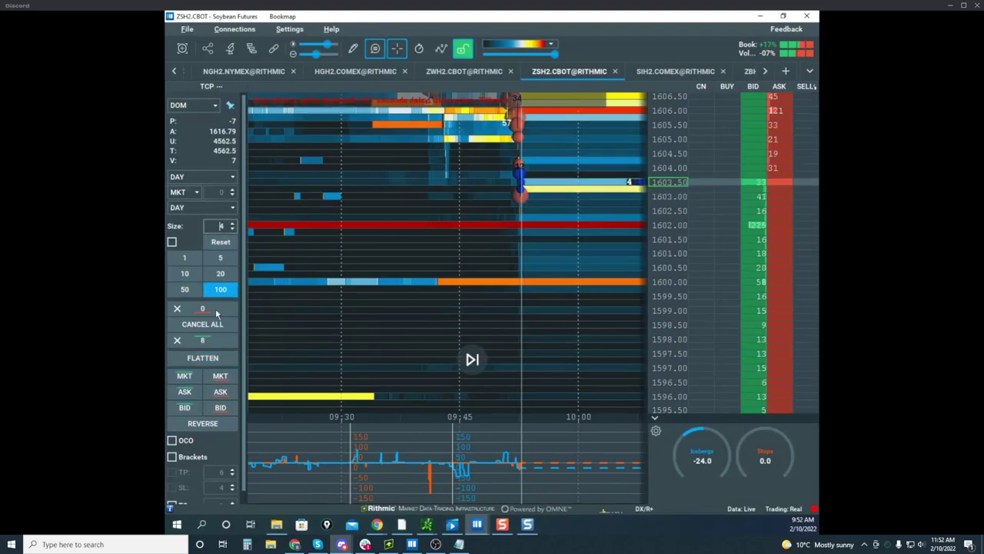
click(186, 377)
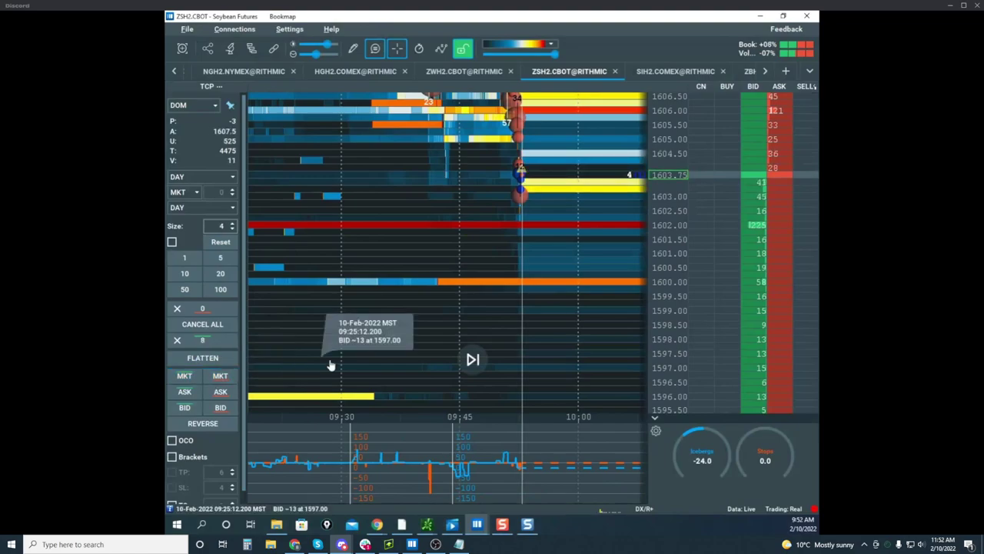
Step: Inspect the soybean sell-off around 09:52 and the resting bids near 1602 and 1600 on the heatmap
scroll(503, 262, up, 3)
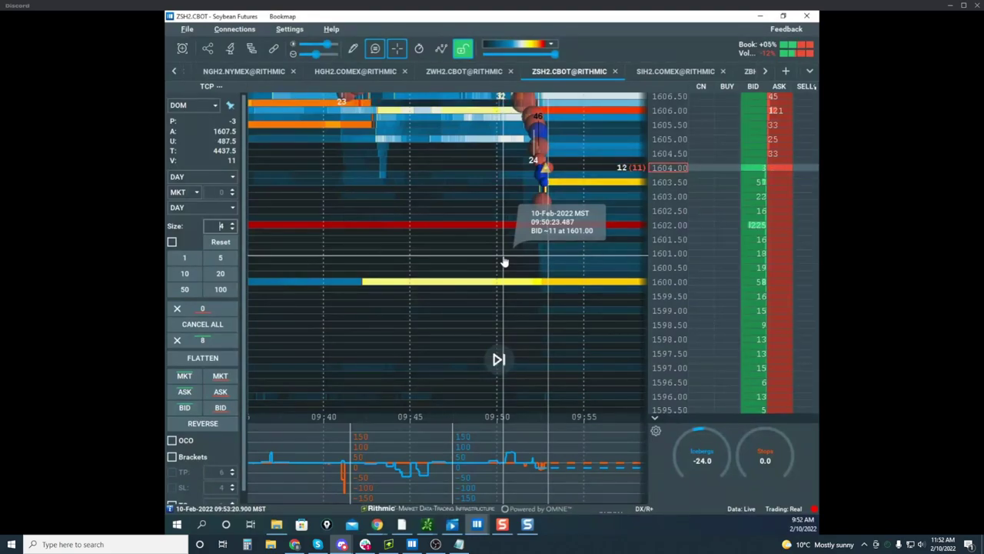
scroll(607, 189, up, 2)
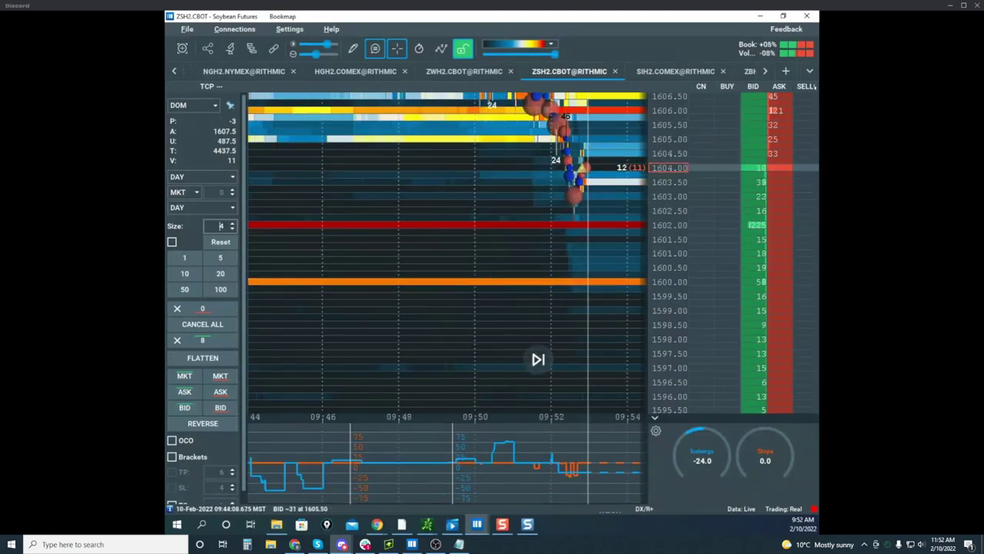
scroll(679, 178, down, 1)
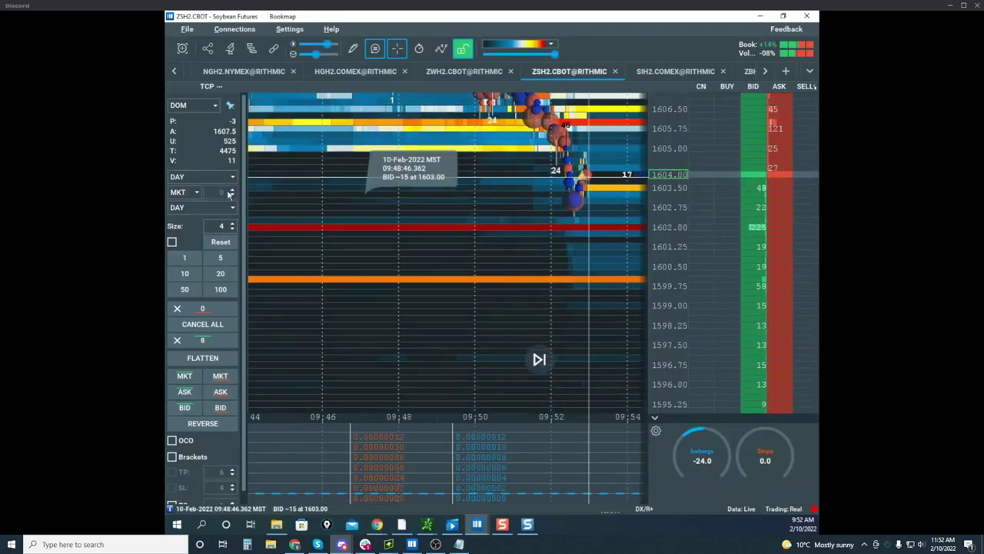
Step: Switch to the maximized browser and sketch freehand marks around the 1601 level at the end of the soybean VWAP chart
click(376, 524)
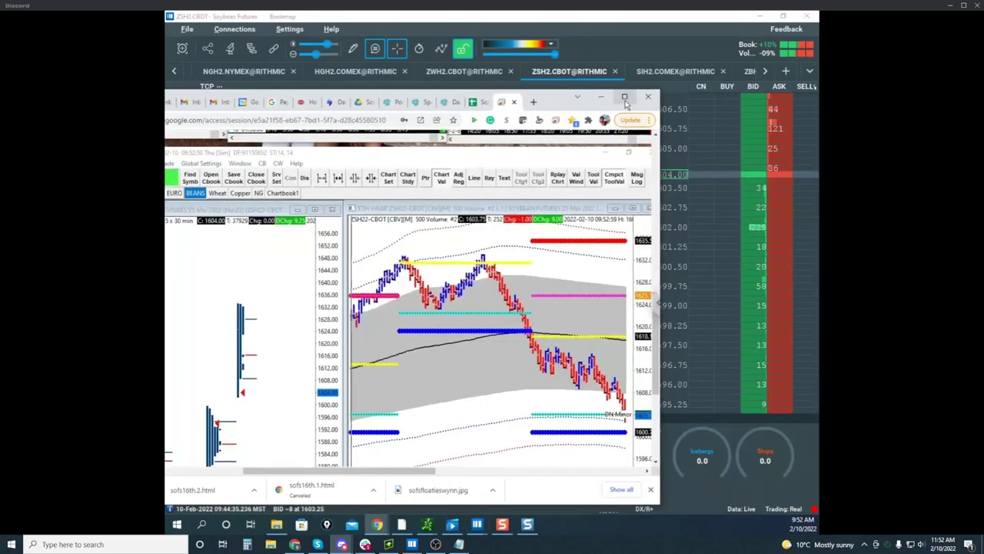
click(624, 98)
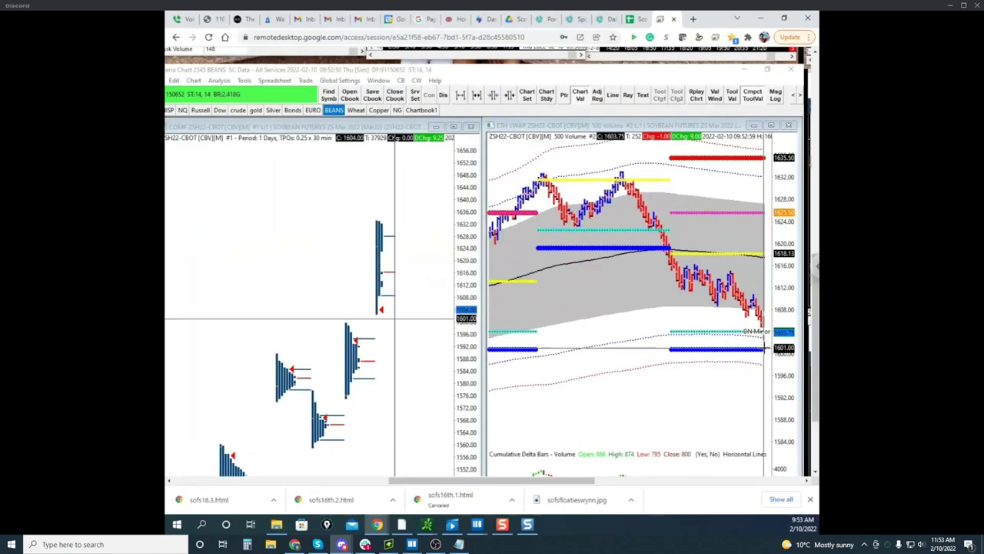
key(ctrl+shift+1)
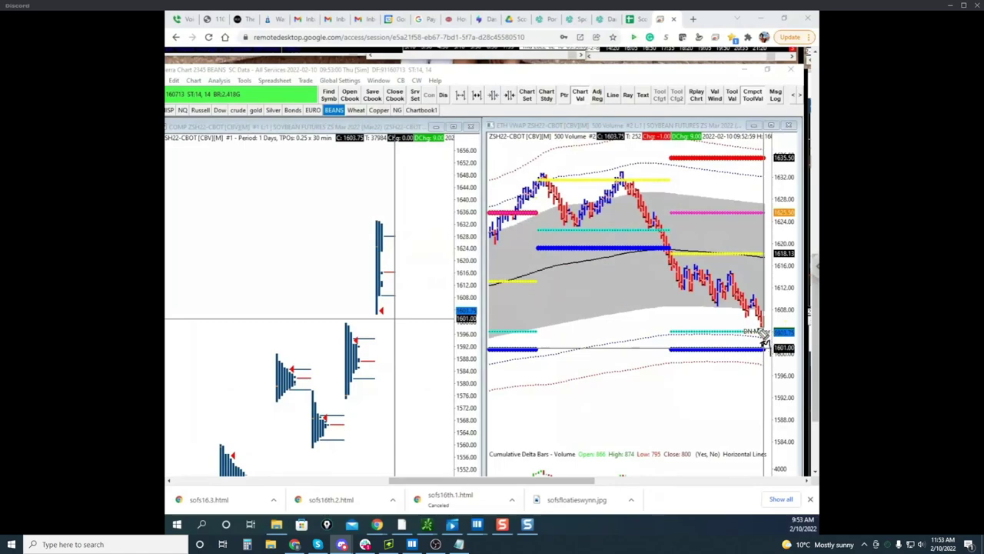
drag(764, 340, 787, 192)
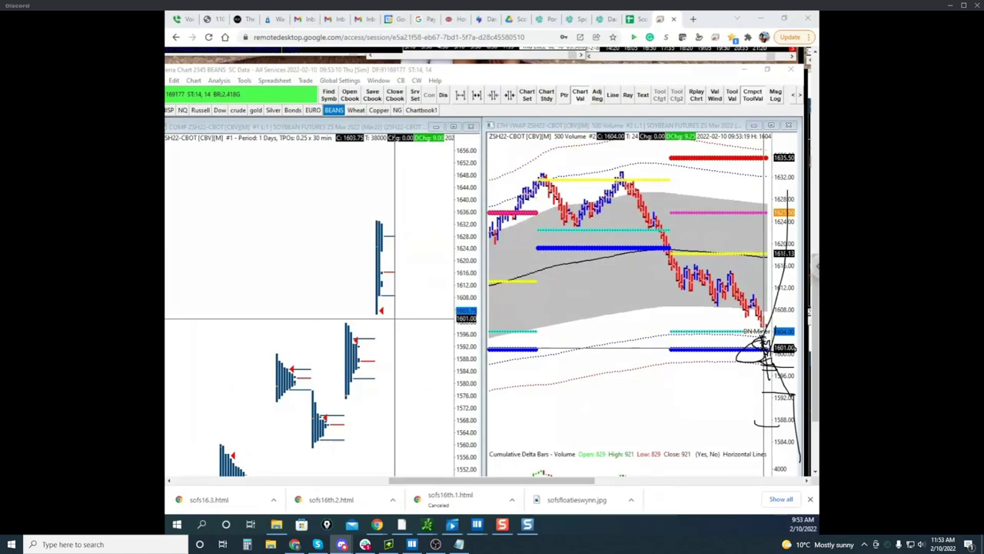
key(Escape)
Step: Show the E-mini S&P VWAP chart in the remote session and erase the freehand marks
drag(815, 346, 815, 327)
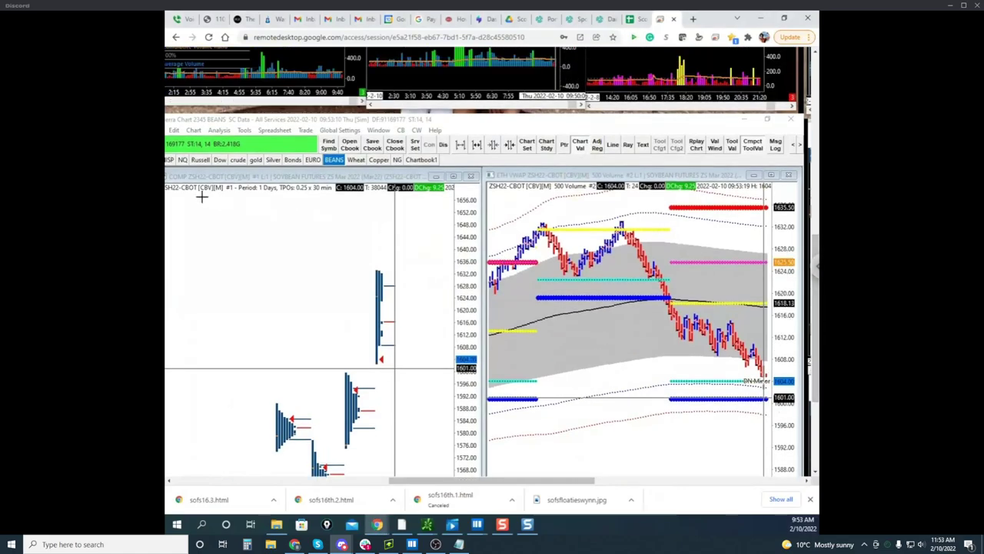
click(169, 159)
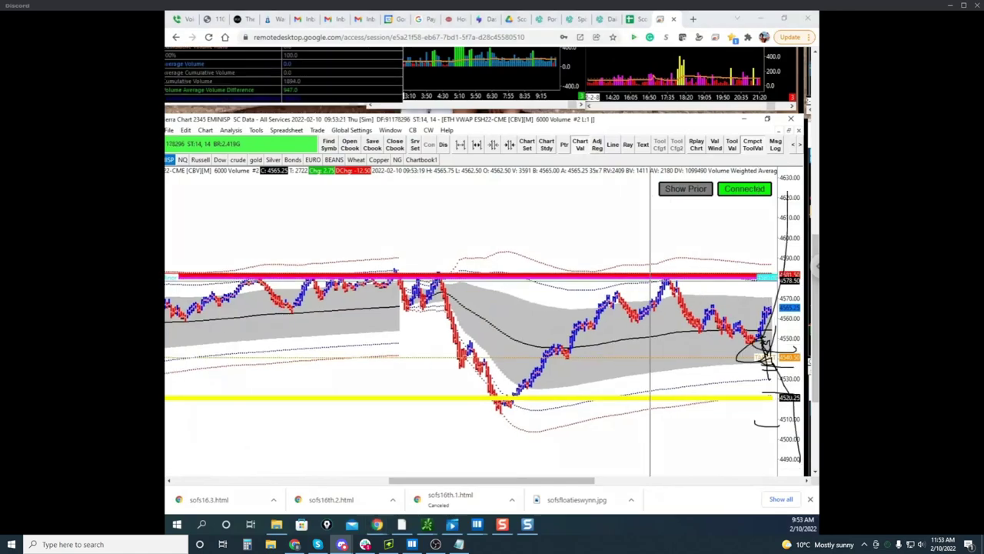
key(Delete)
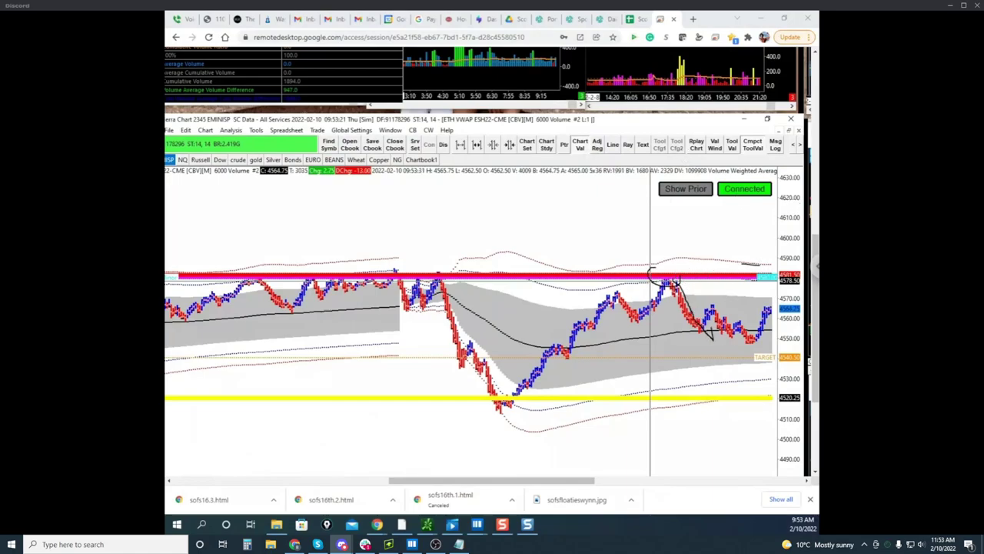
Step: Clear the freehand marks from the E-mini S&P VWAP chart and bring up the soybean futures heatmap in Bookmap
key(Escape)
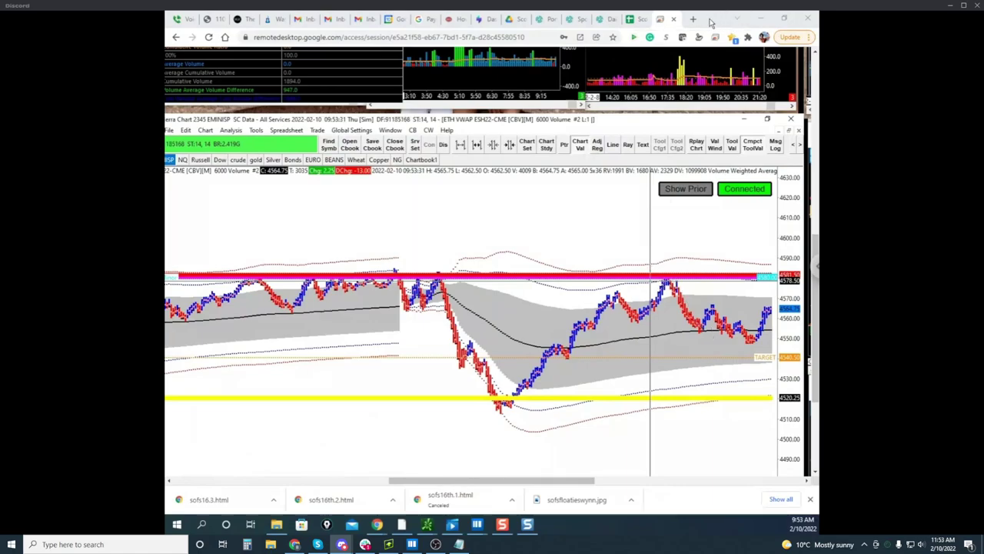
drag(712, 23, 482, 209)
drag(577, 219, 489, 267)
scroll(658, 175, down, 3)
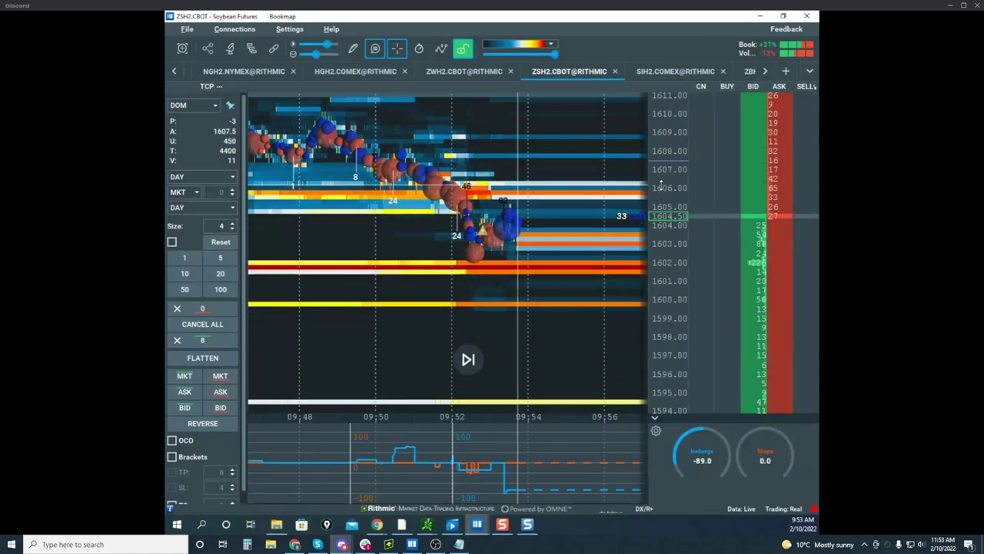
Step: Place a 4-contract soybean buy limit just above 1600, cancel it, and replace it with a 3-contract buy limit near 1600
click(759, 293)
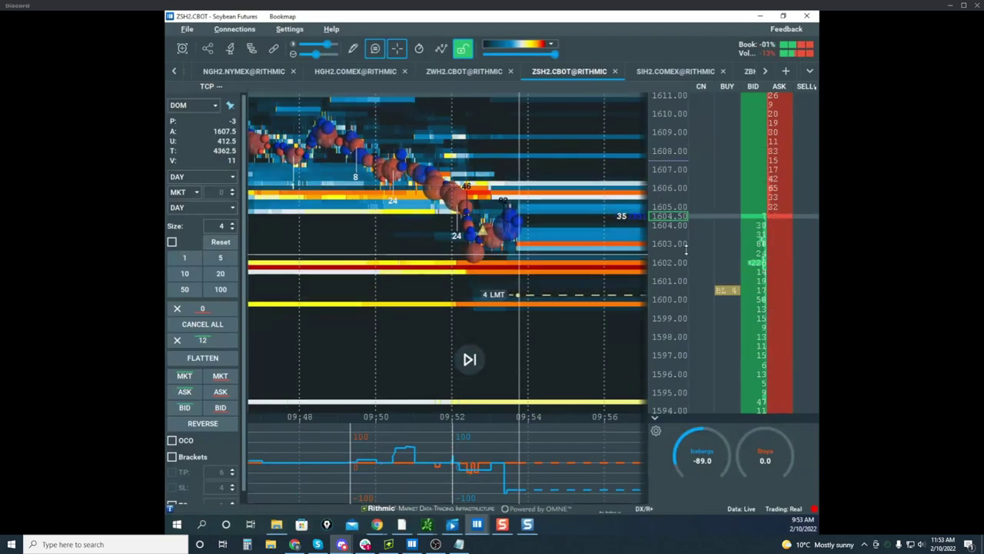
click(223, 324)
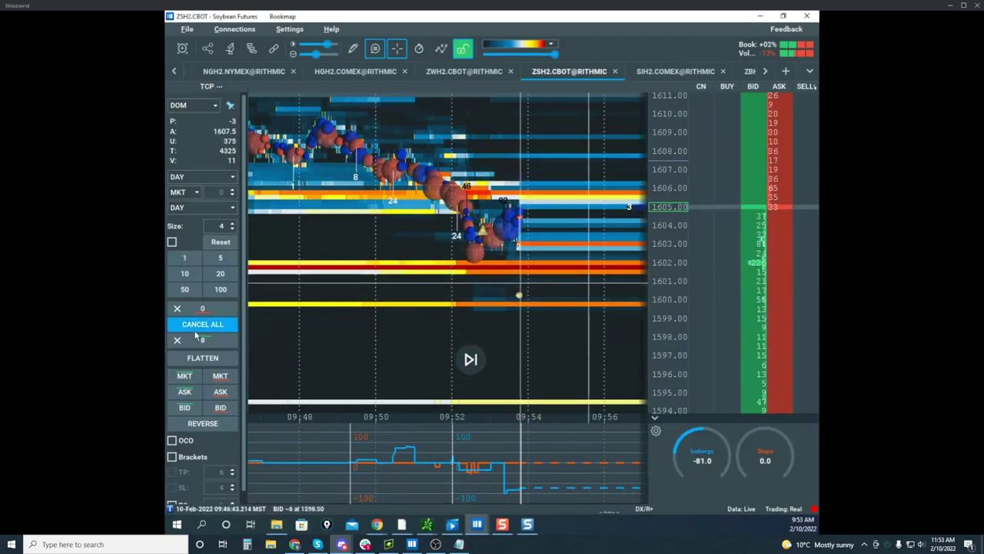
click(232, 229)
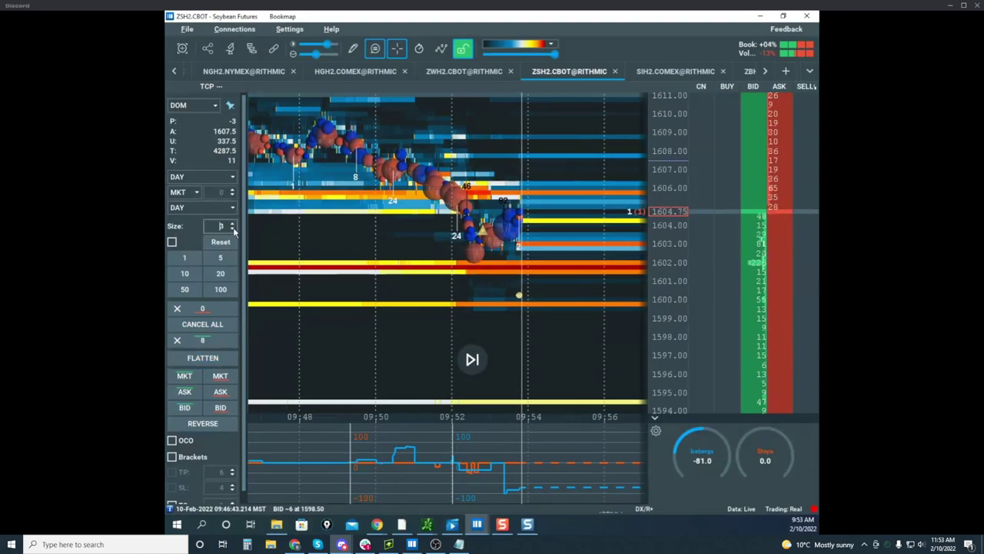
click(753, 300)
scroll(543, 197, down, 3)
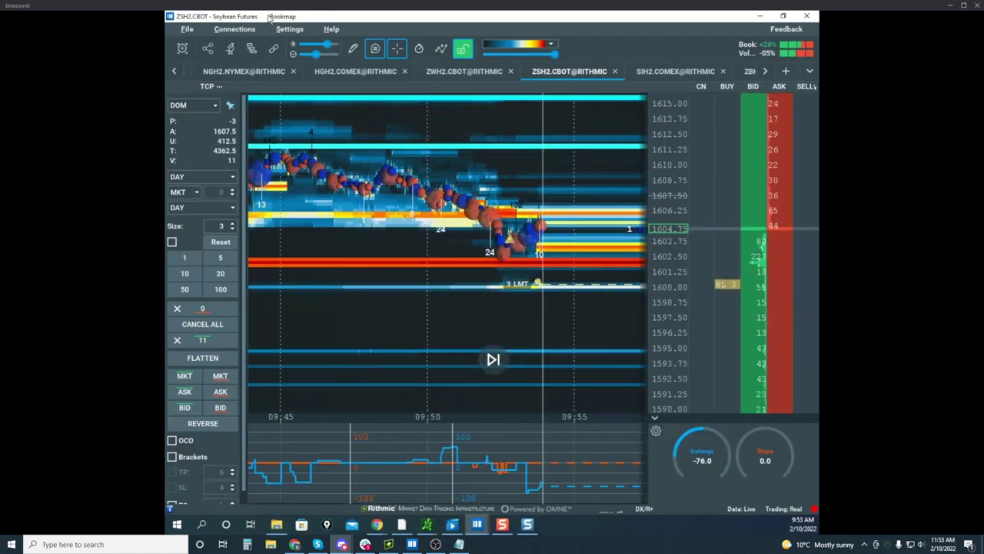
Step: Bring up the crude oil heatmap, sketch freehand price paths falling from about 91.60 towards 91.35, and erase the marks
drag(270, 19, 607, 11)
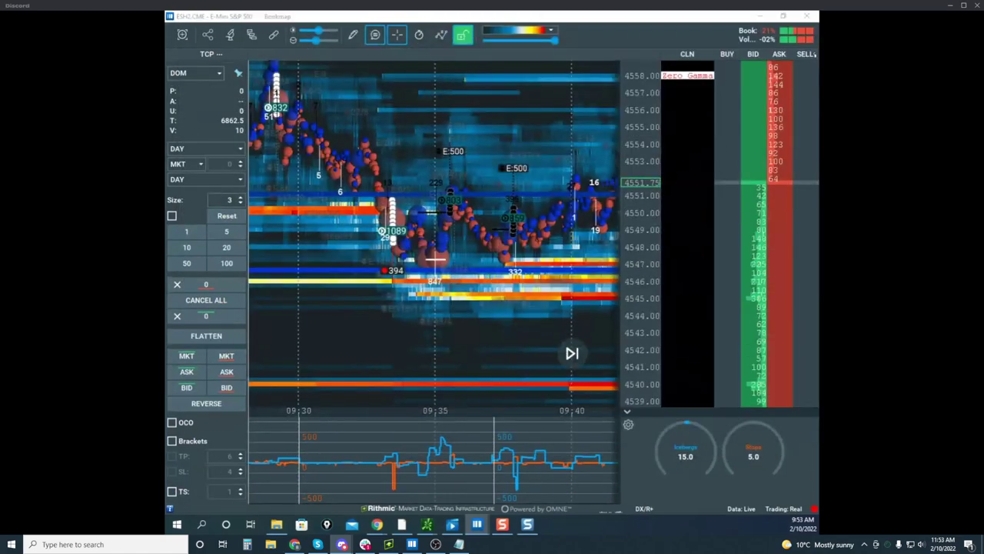
drag(723, 553, 632, 63)
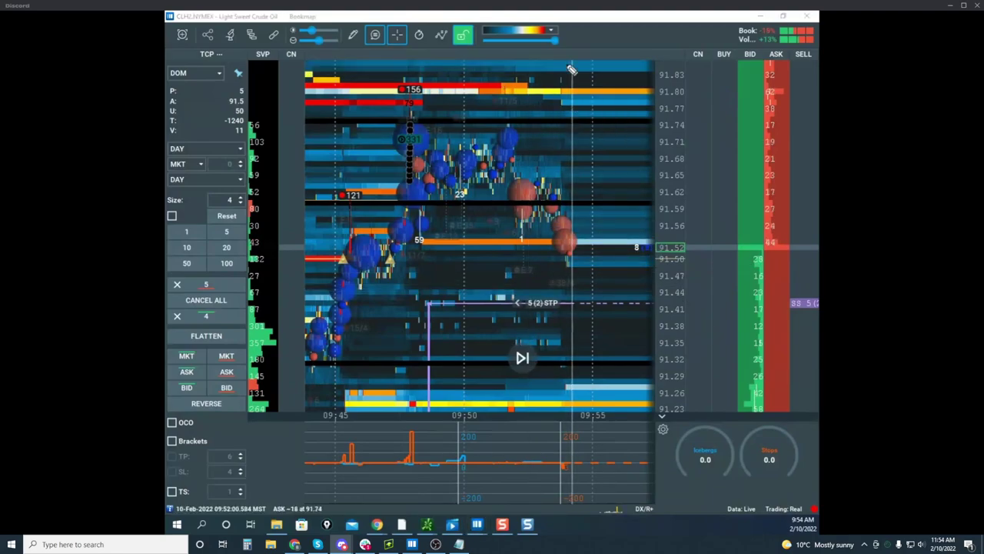
drag(572, 69, 627, 65)
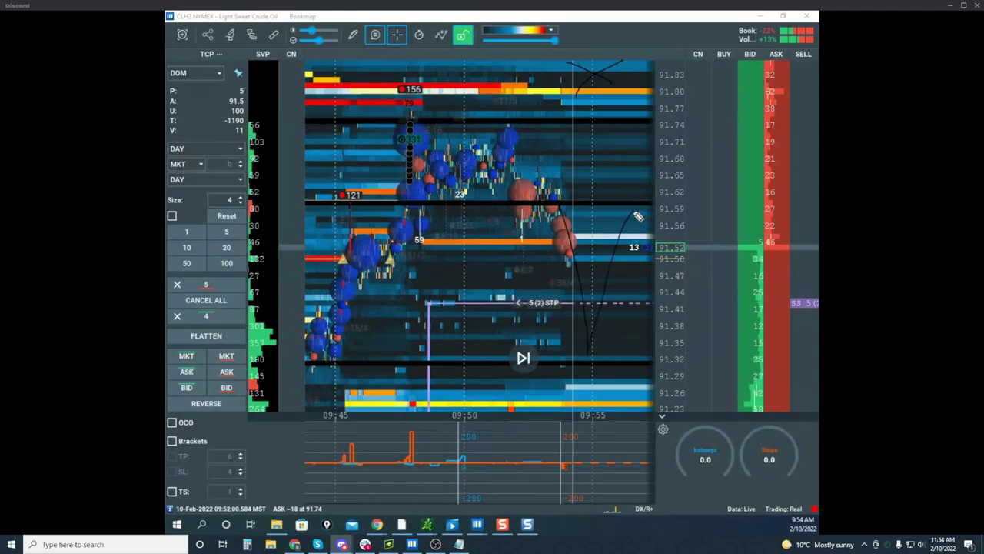
drag(658, 292, 684, 428)
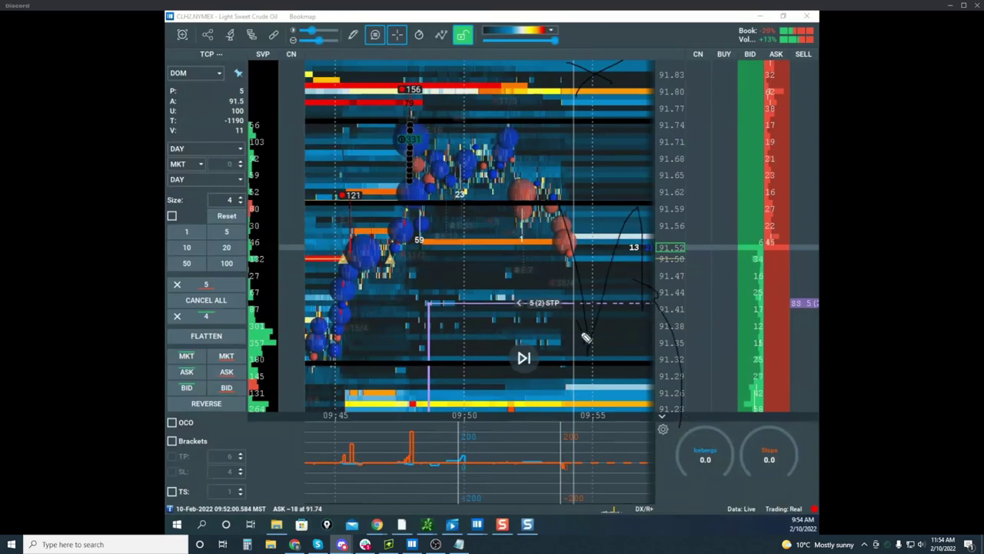
mouse_move(582, 291)
mouse_down()
mouse_move(585, 343)
mouse_move(634, 191)
mouse_move(643, 356)
mouse_up()
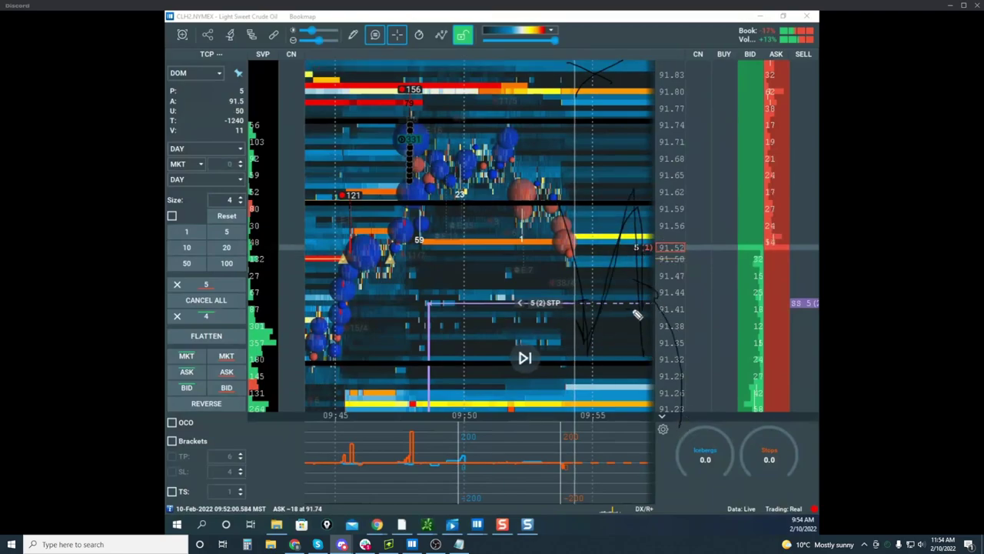
drag(638, 315, 673, 478)
drag(464, 153, 558, 140)
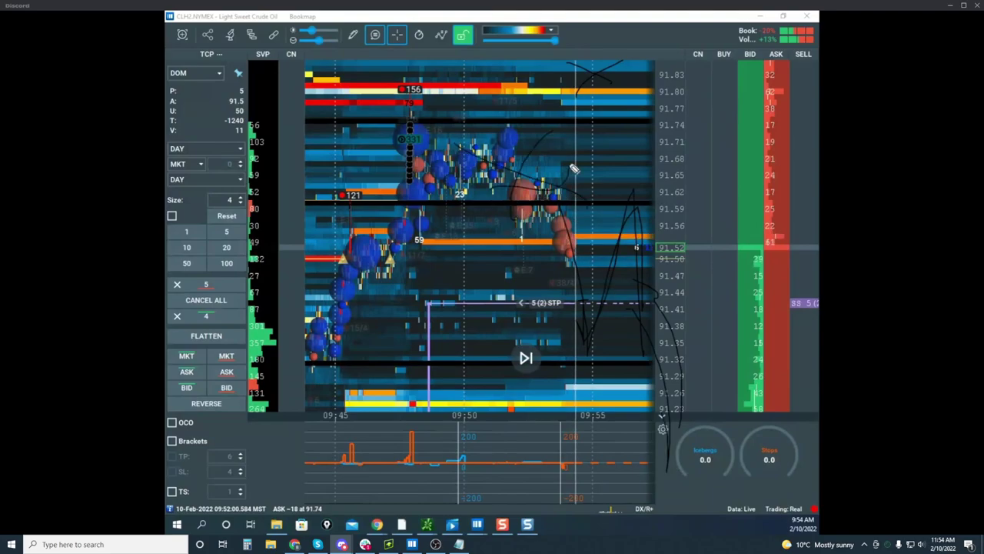
key(Escape)
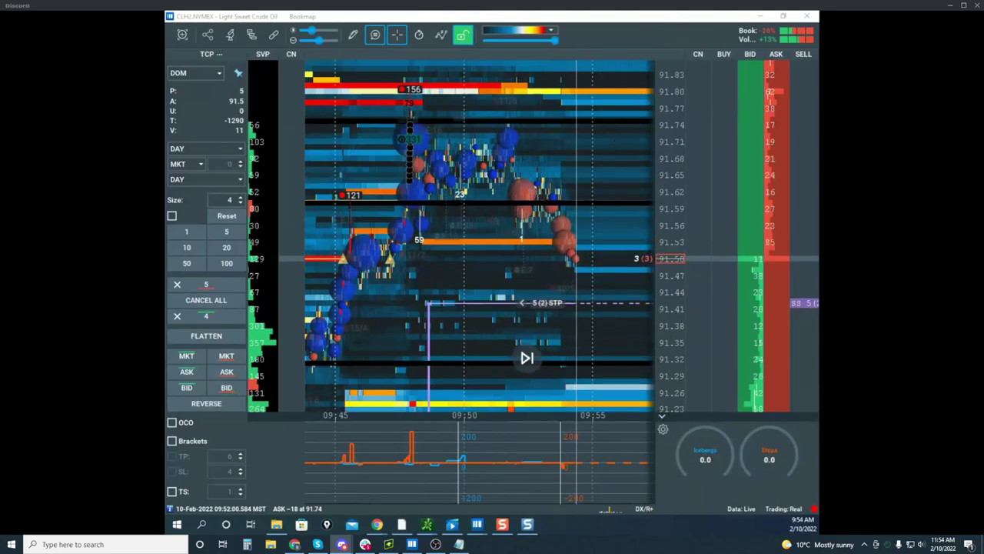
Step: Trace crude oil's rally and sell-off freehand, circle the highs near 91.72 and the lower indicator's spikes, and erase the marks
drag(592, 180, 581, 165)
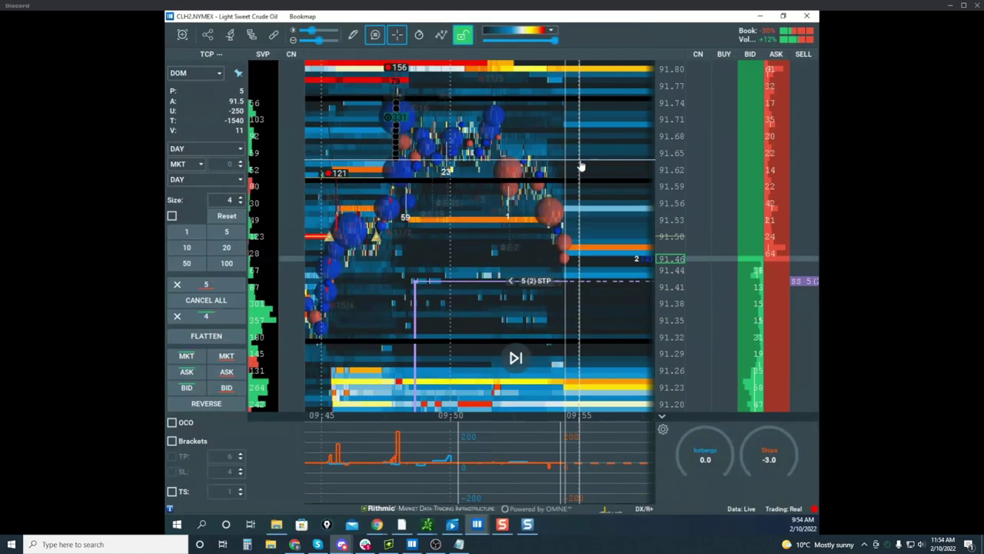
scroll(582, 165, down, 2)
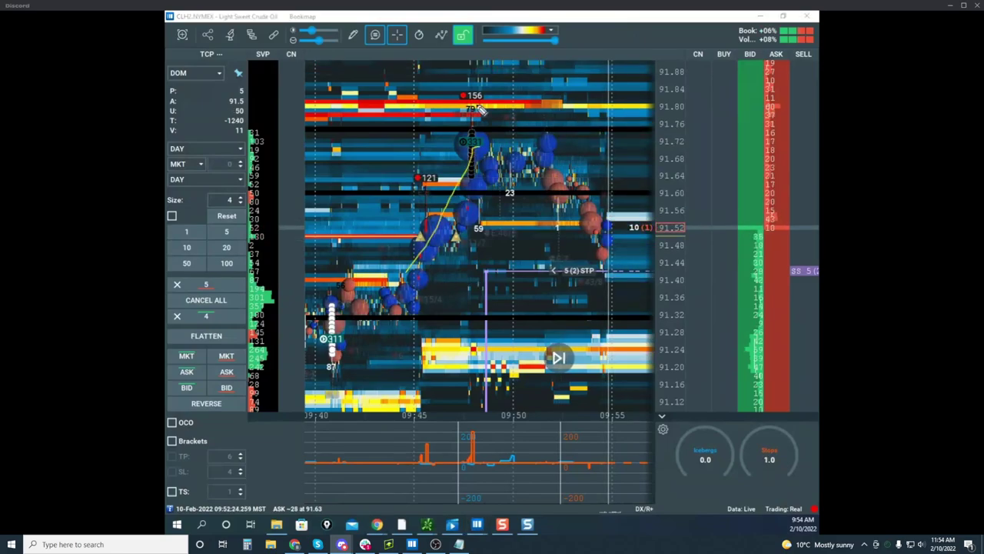
drag(470, 145, 569, 180)
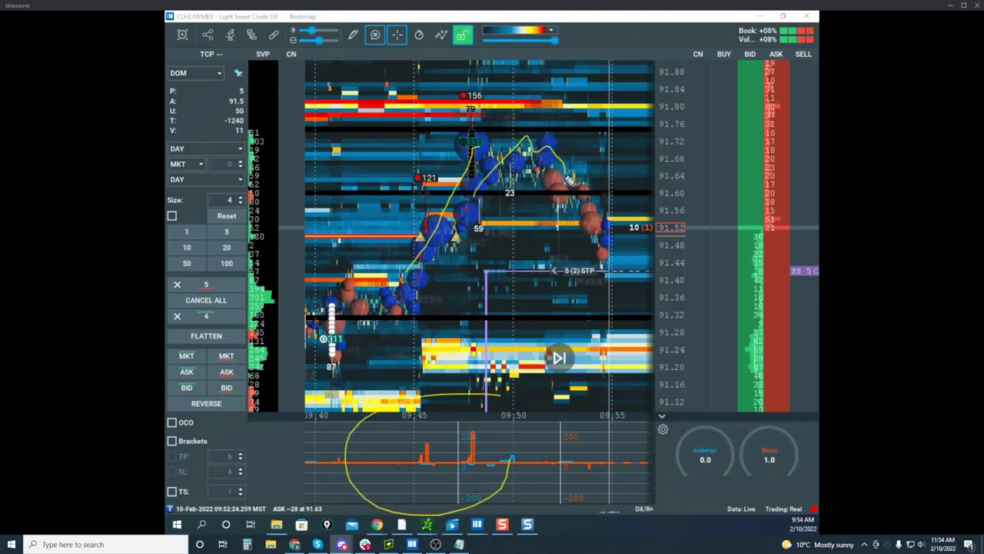
drag(600, 236, 626, 322)
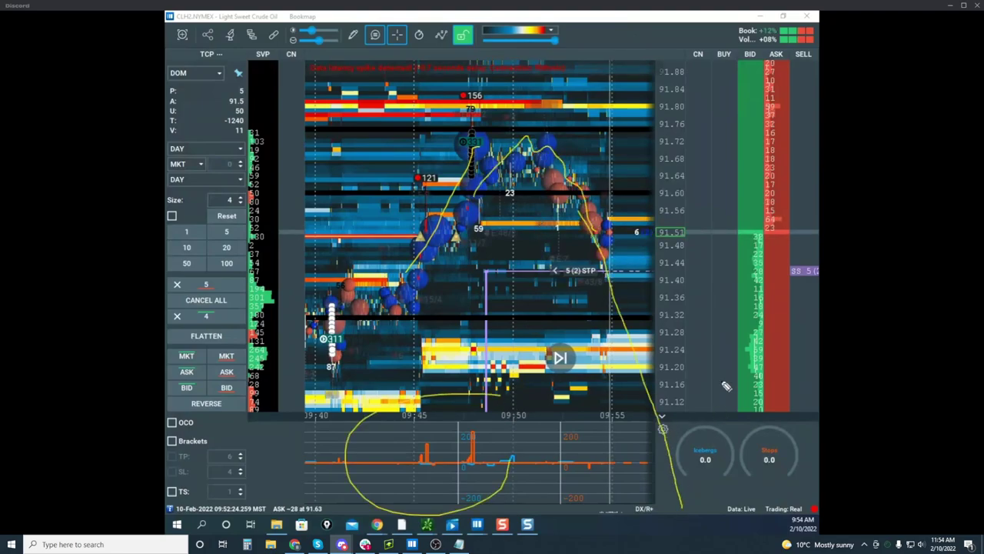
mouse_move(590, 120)
mouse_down()
mouse_move(431, 194)
mouse_move(623, 179)
mouse_up()
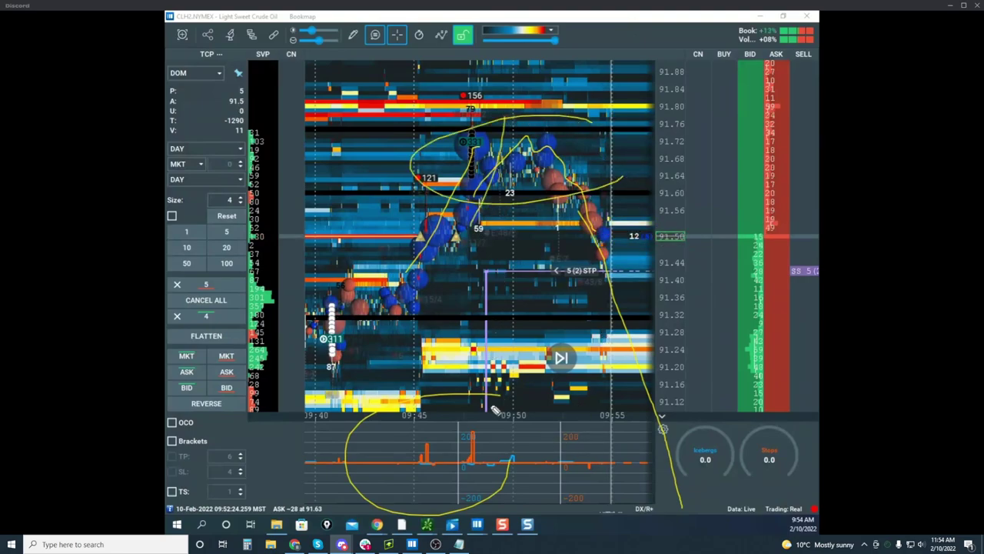
drag(480, 419, 518, 435)
key(Escape)
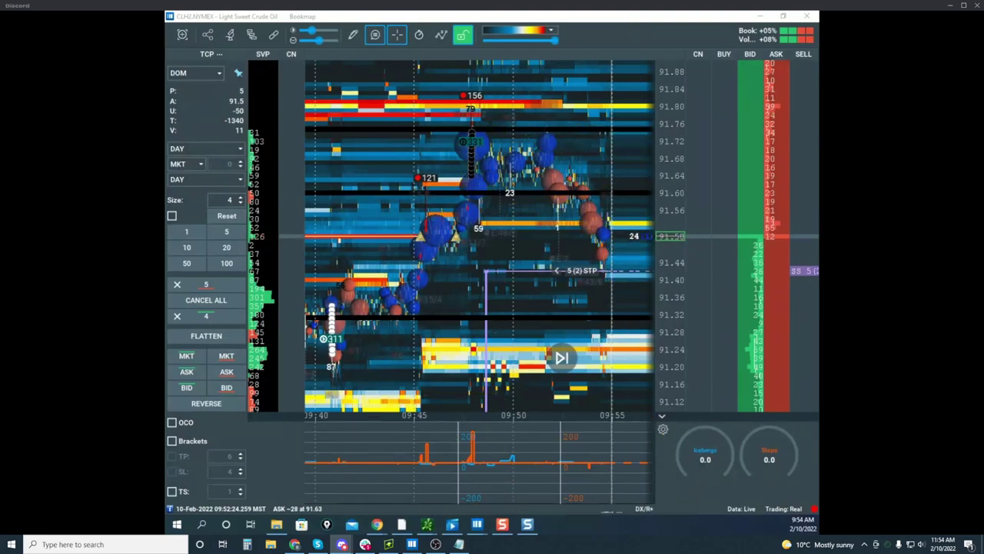
Step: Recolor the black horizontal line near 91.75 on the crude oil chart to yellow and save the style
right_click(544, 139)
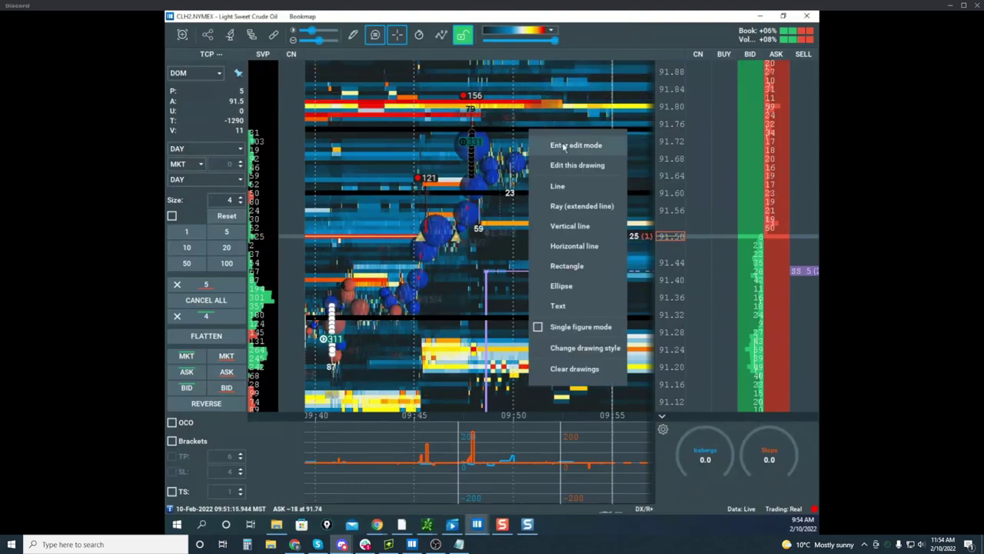
click(562, 147)
right_click(559, 129)
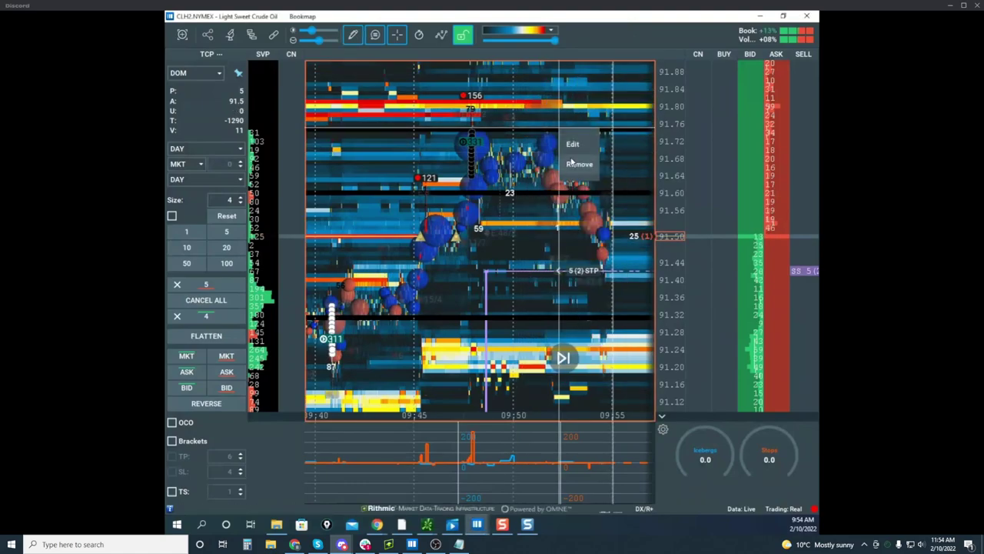
click(572, 145)
click(496, 240)
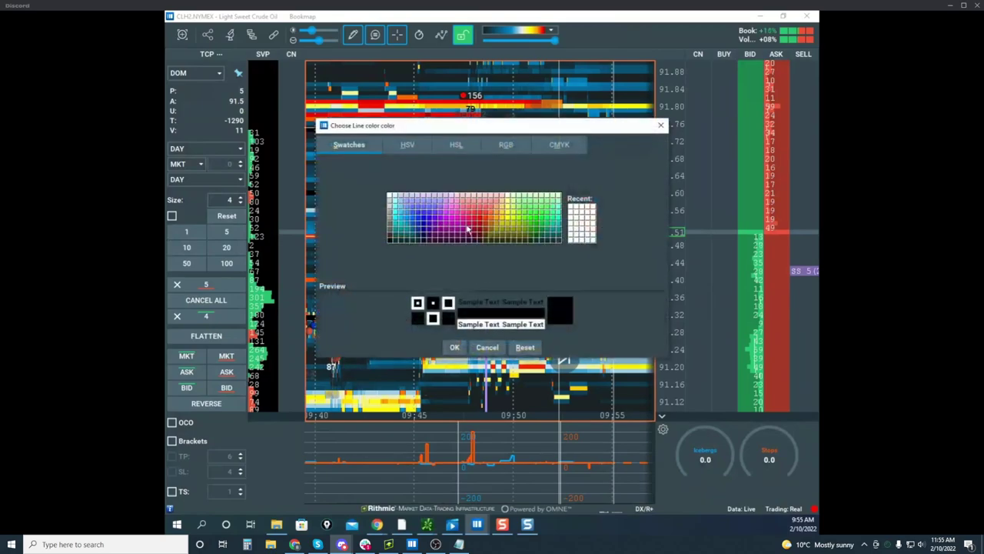
click(503, 212)
click(455, 347)
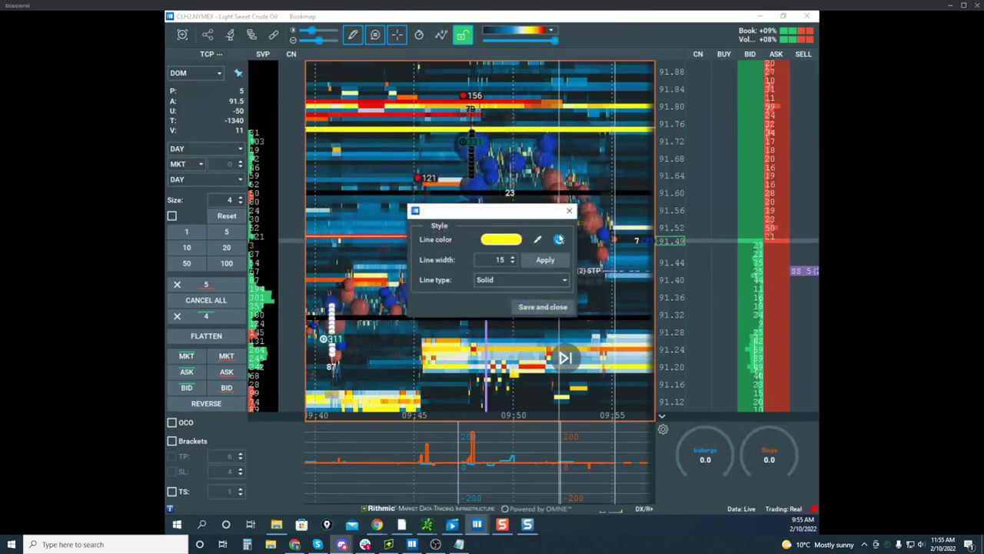
click(543, 306)
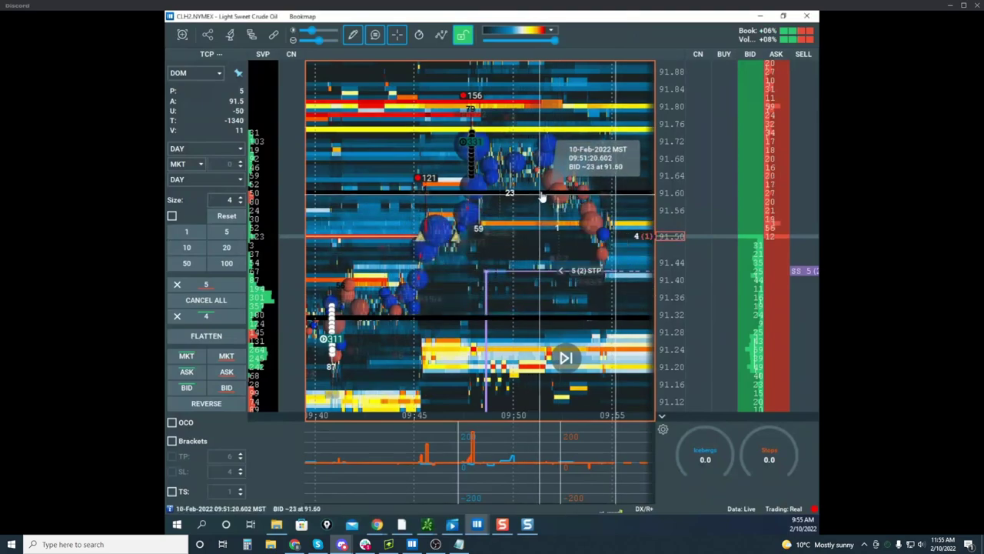
Step: Recolor the horizontal line at 91.60 on the crude oil chart to yellow and leave drawing edit mode
right_click(541, 192)
click(557, 210)
click(508, 241)
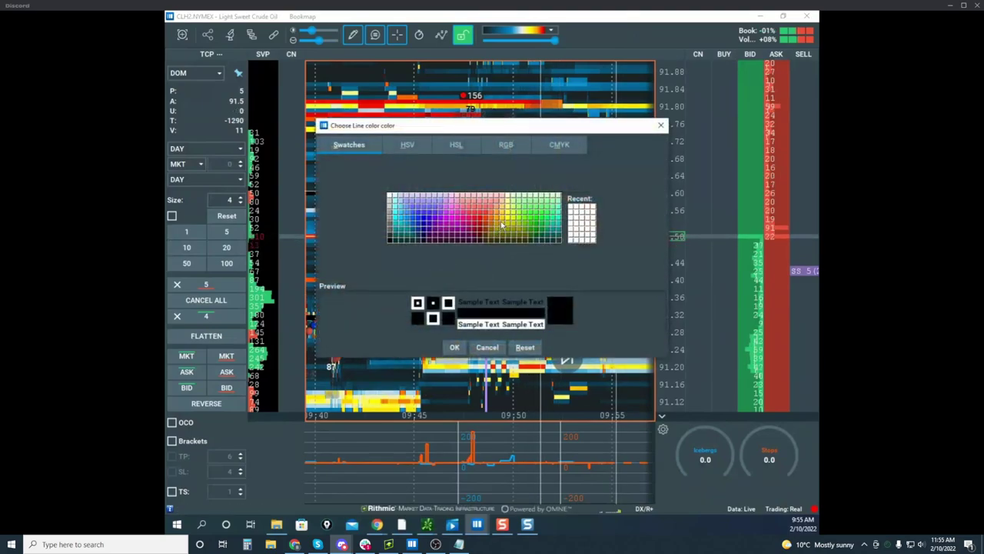
click(511, 202)
click(453, 345)
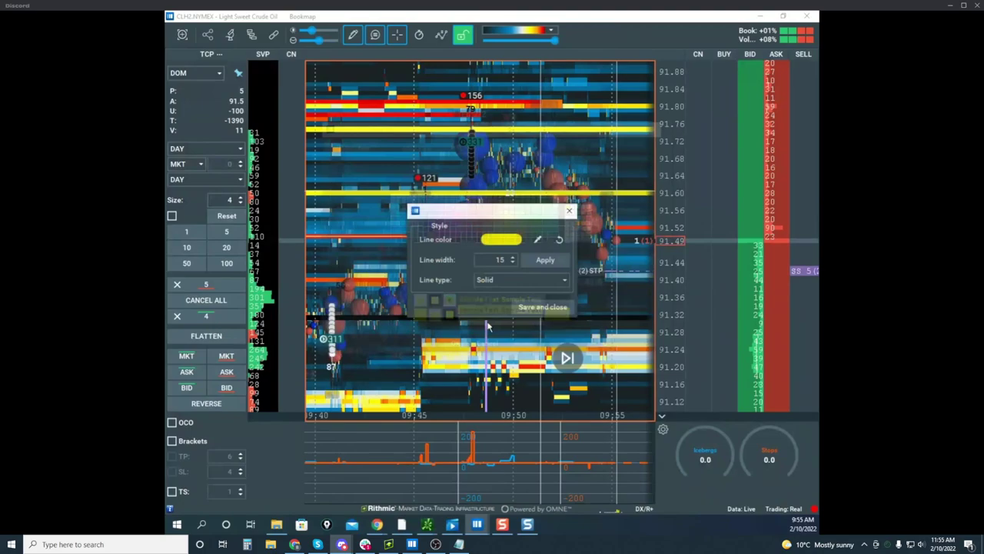
click(543, 306)
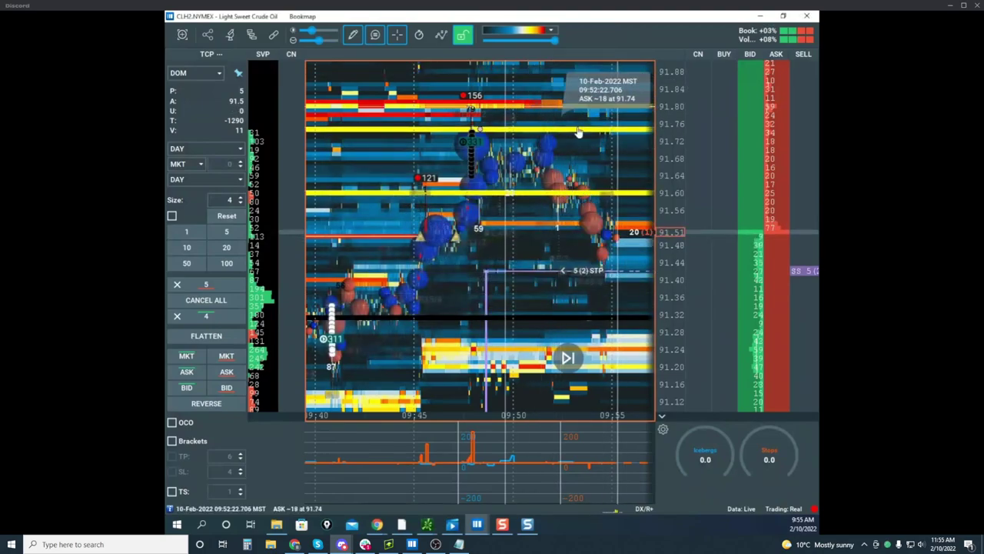
scroll(675, 153, down, 2)
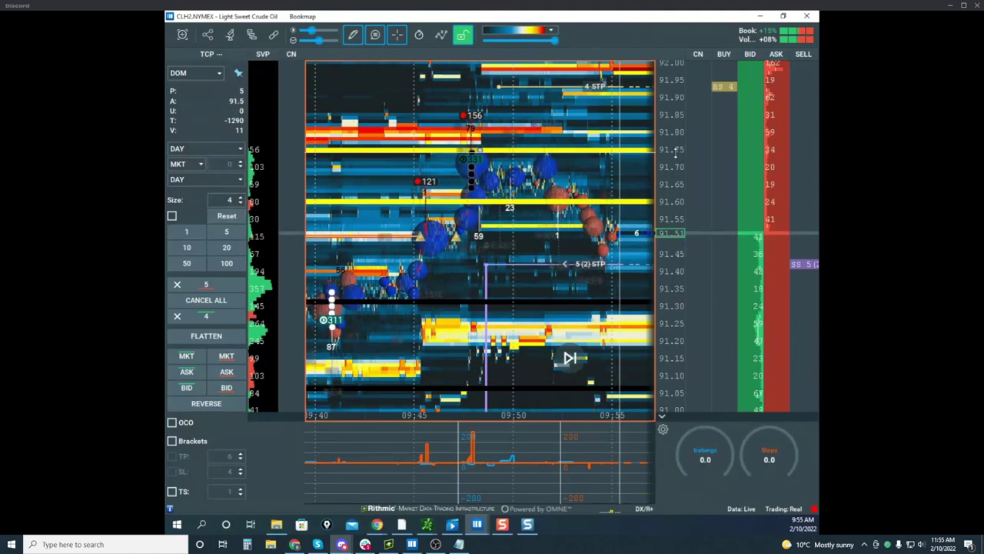
click(353, 34)
click(377, 63)
Step: Examine crude oil order flow around 91.50, between the yellow lines and the resting liquidity near 91.20
drag(535, 167, 447, 114)
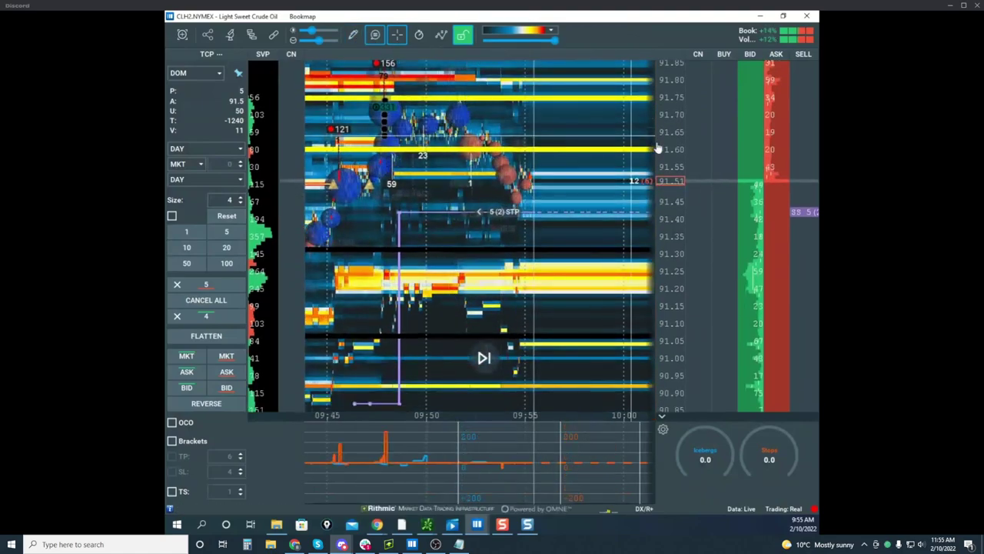
scroll(660, 141, up, 2)
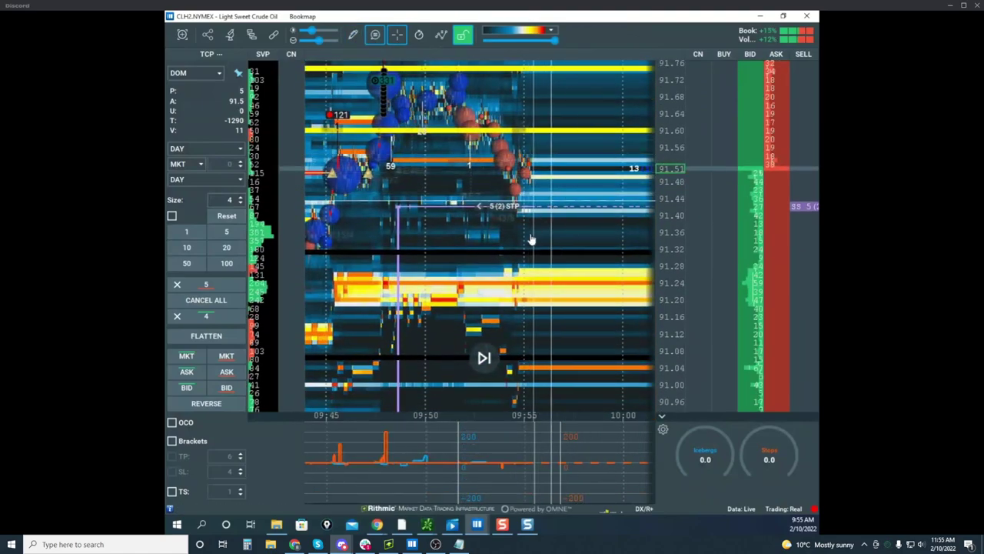
drag(532, 237, 513, 265)
scroll(439, 177, down, 1)
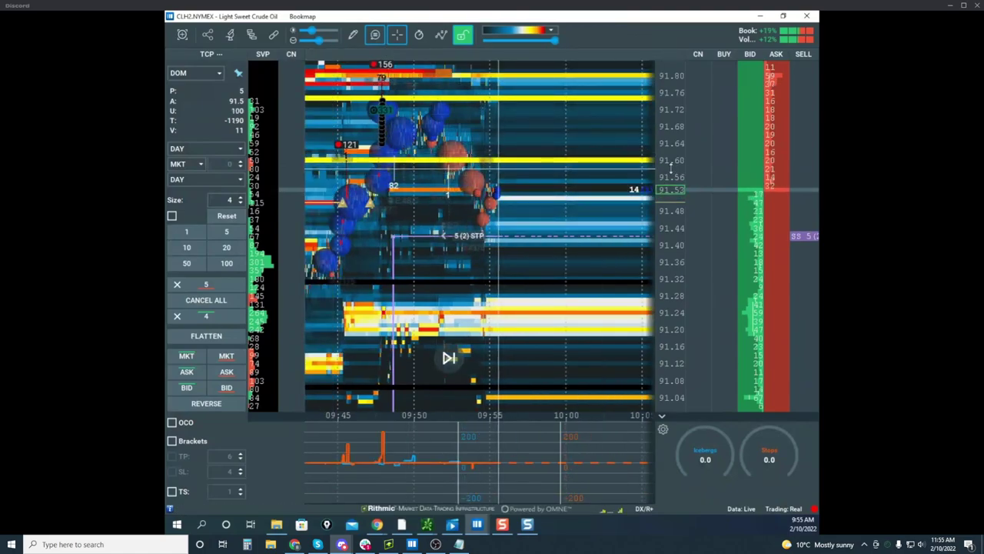
scroll(671, 151, up, 1)
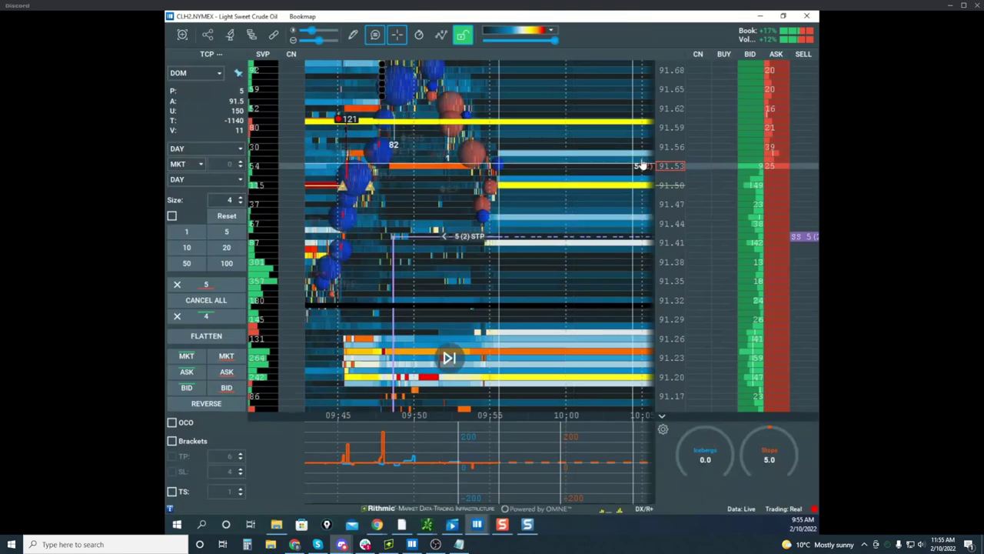
Step: Inspect the E-mini S&P heatmap's lows and rally between 09:30 and 09:50 in Bookmap
scroll(665, 156, down, 1)
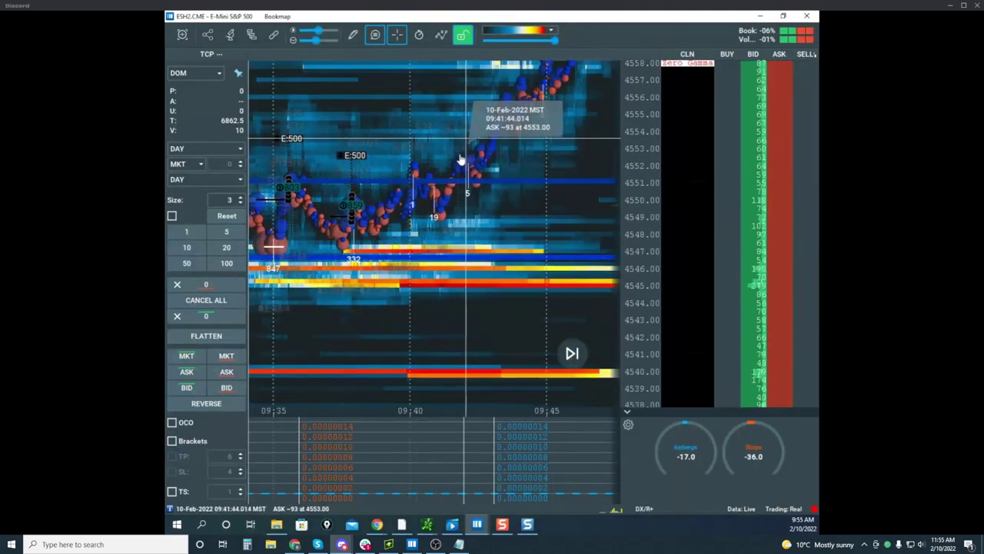
scroll(474, 156, down, 3)
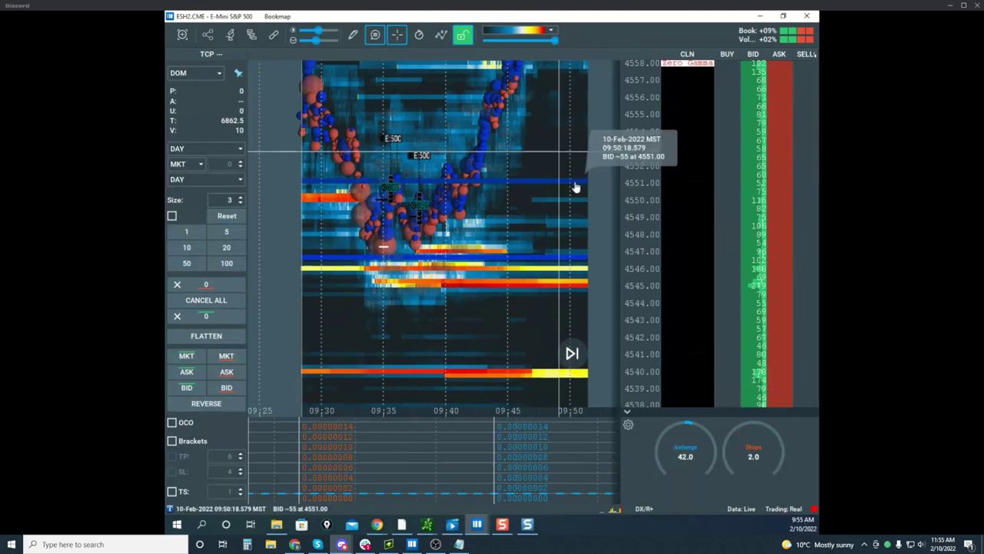
scroll(538, 213, up, 2)
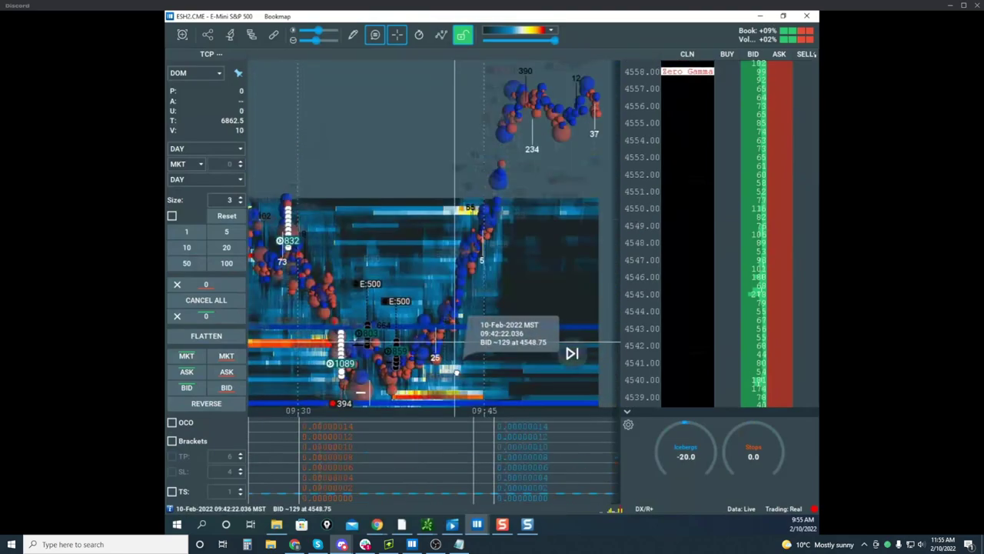